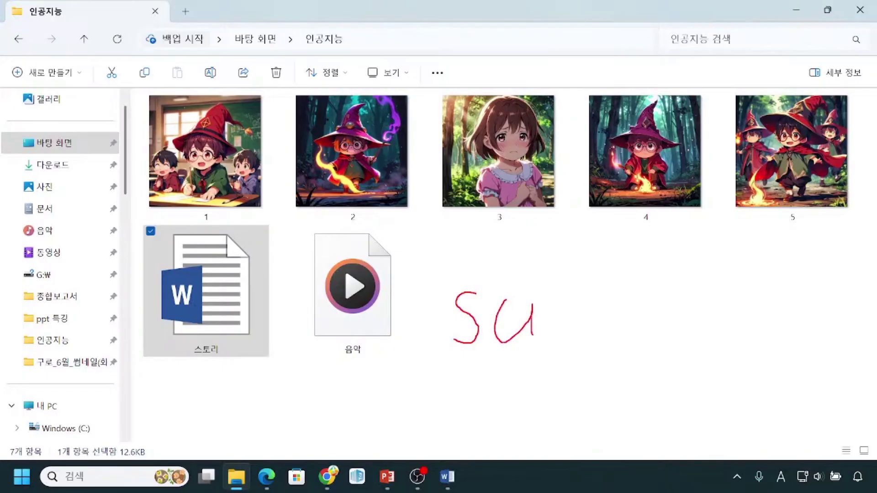
{"action": "mouse_move", "coordinate": [551, 301]}
{"action": "left_mouse_down"}
{"action": "mouse_move", "coordinate": [549, 337]}
{"action": "mouse_move", "coordinate": [578, 333]}
{"action": "left_mouse_up"}
{"action": "mouse_move", "coordinate": [606, 307]}
{"action": "left_mouse_down"}
{"action": "mouse_move", "coordinate": [590, 336]}
{"action": "mouse_move", "coordinate": [610, 326]}
{"action": "mouse_move", "coordinate": [606, 308]}
{"action": "left_mouse_up"}
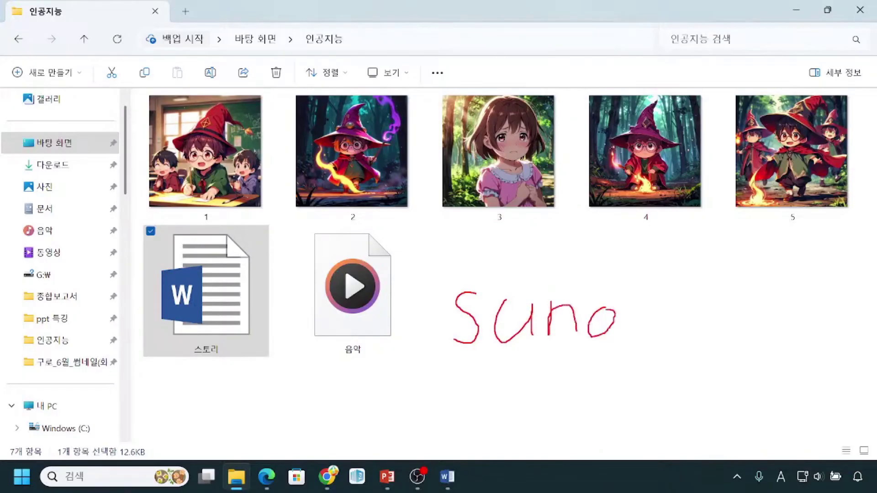
{"action": "mouse_move", "coordinate": [440, 275]}
{"action": "left_mouse_down"}
{"action": "mouse_move", "coordinate": [449, 318]}
{"action": "mouse_move", "coordinate": [617, 377]}
{"action": "mouse_move", "coordinate": [658, 374]}
{"action": "left_mouse_up"}
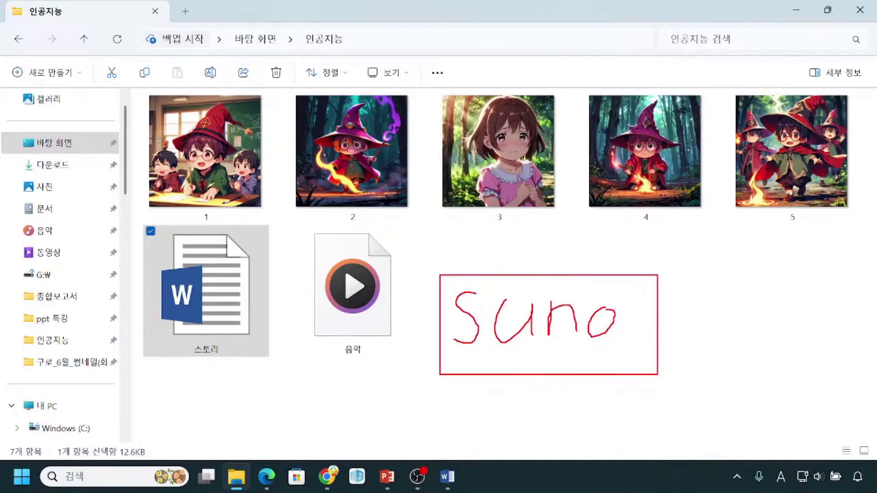
{"action": "mouse_move", "coordinate": [729, 259]}
{"action": "left_mouse_down"}
{"action": "mouse_move", "coordinate": [675, 298]}
{"action": "mouse_move", "coordinate": [675, 286]}
{"action": "mouse_move", "coordinate": [684, 304]}
{"action": "left_mouse_up"}
{"action": "mouse_move", "coordinate": [359, 331]}
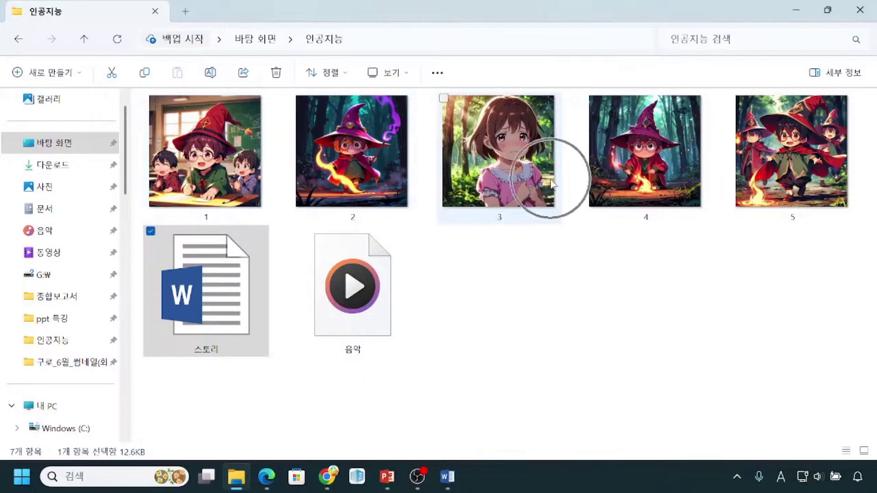
{"action": "mouse_move", "coordinate": [556, 199]}
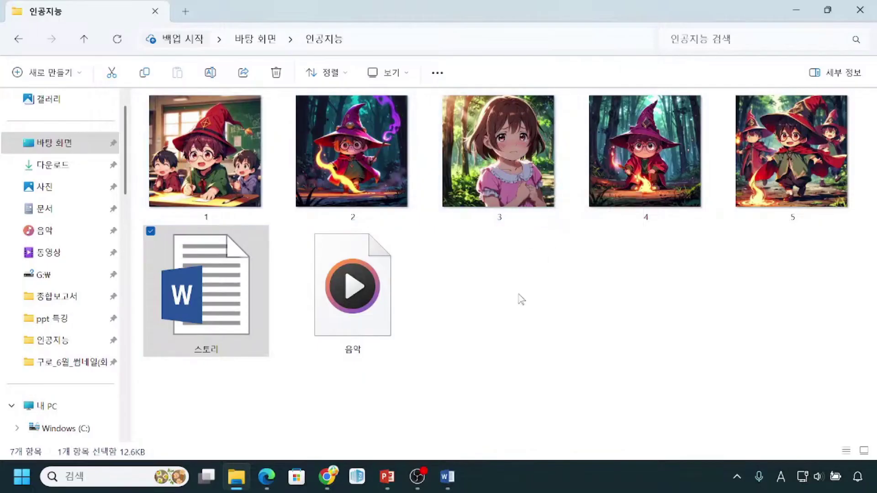
Play the 음악 audio file from the 인공지능 folder and raise the system volume.
{"action": "double_click", "coordinate": [343, 314]}
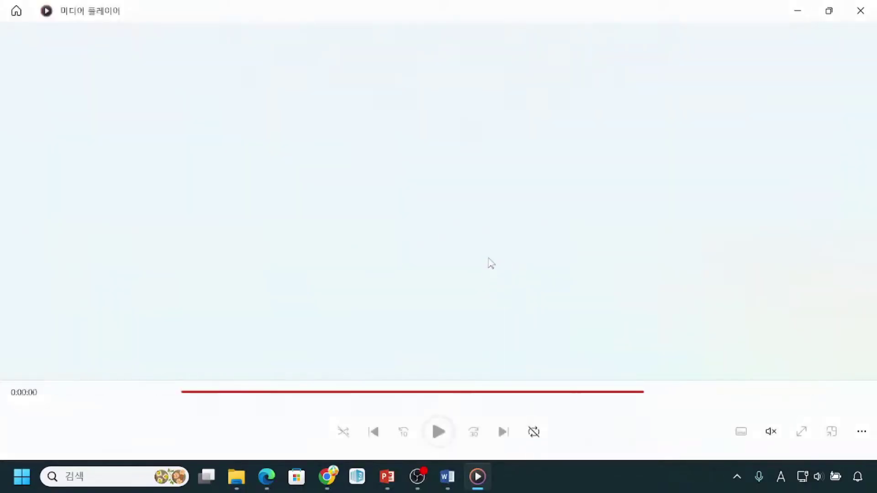
{"action": "scroll", "coordinate": [491, 264], "scroll_direction": "up", "scroll_amount": 7}
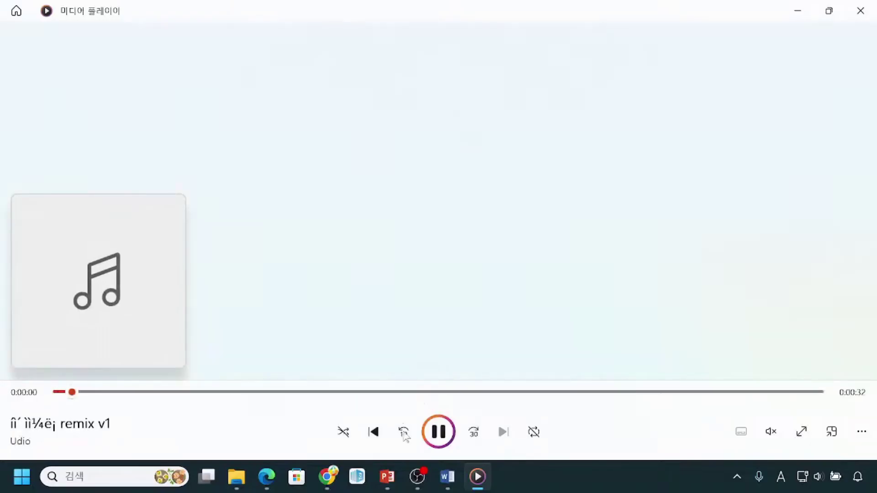
{"action": "key", "text": "XF86AudioLowerVolume"}
{"action": "key", "text": "XF86AudioLowerVolume"}
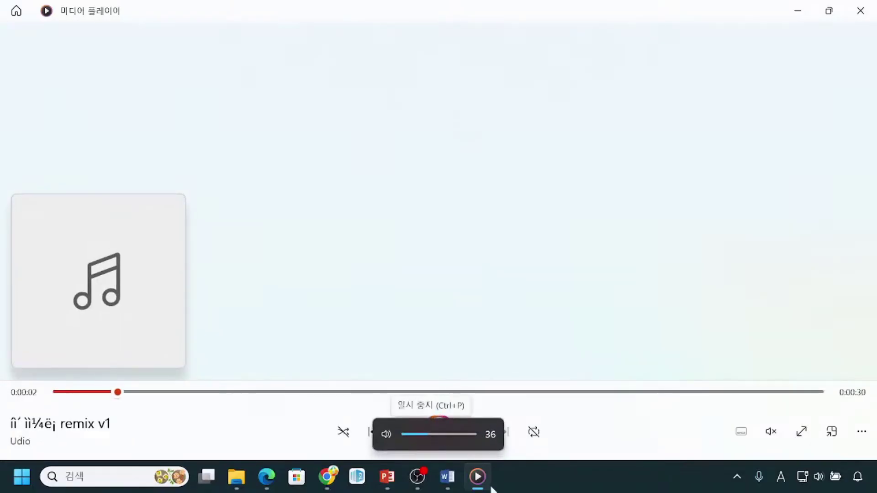
{"action": "key", "text": "XF86AudioRaiseVolume"}
{"action": "key", "text": "XF86AudioRaiseVolume"}
{"action": "key", "text": "XF86AudioRaiseVolume"}
{"action": "key", "text": "XF86AudioRaiseVolume"}
{"action": "key", "text": "XF86AudioRaiseVolume"}
{"action": "key", "text": "XF86AudioRaiseVolume"}
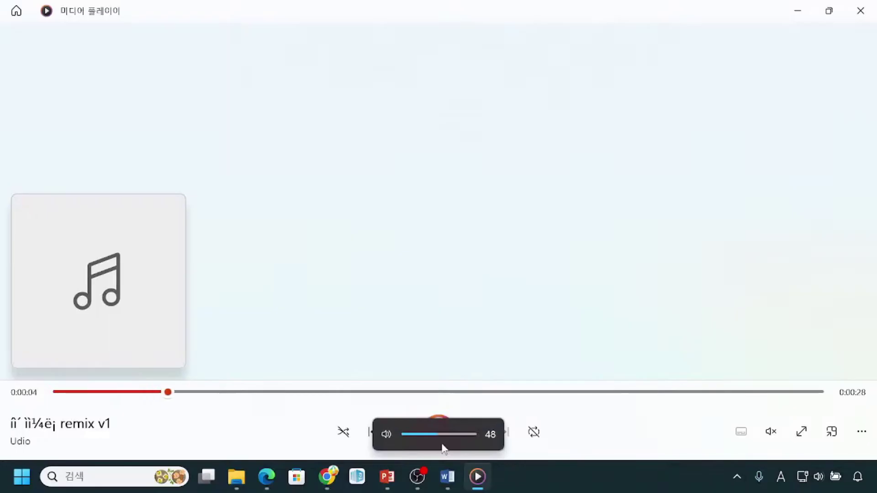
{"action": "left_click", "coordinate": [440, 431]}
{"action": "key", "text": "XF86AudioRaiseVolume"}
{"action": "key", "text": "XF86AudioRaiseVolume"}
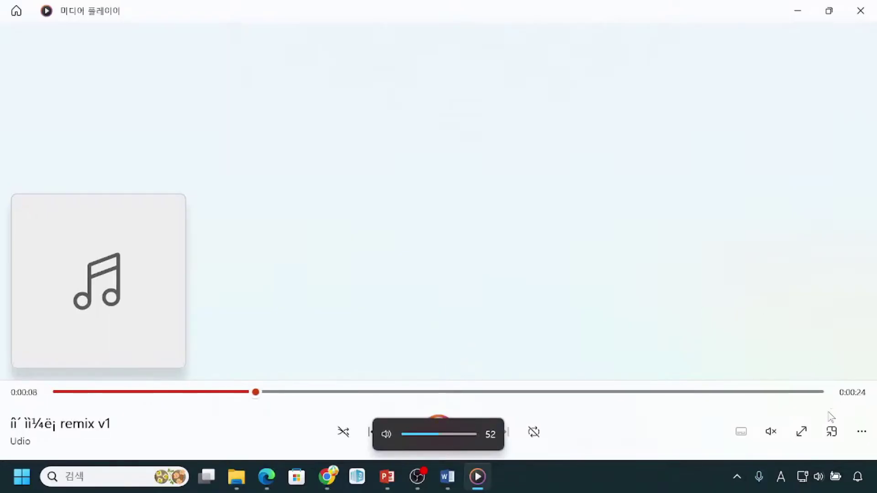
{"action": "left_click", "coordinate": [772, 436]}
{"action": "key", "text": "XF86AudioLowerVolume"}
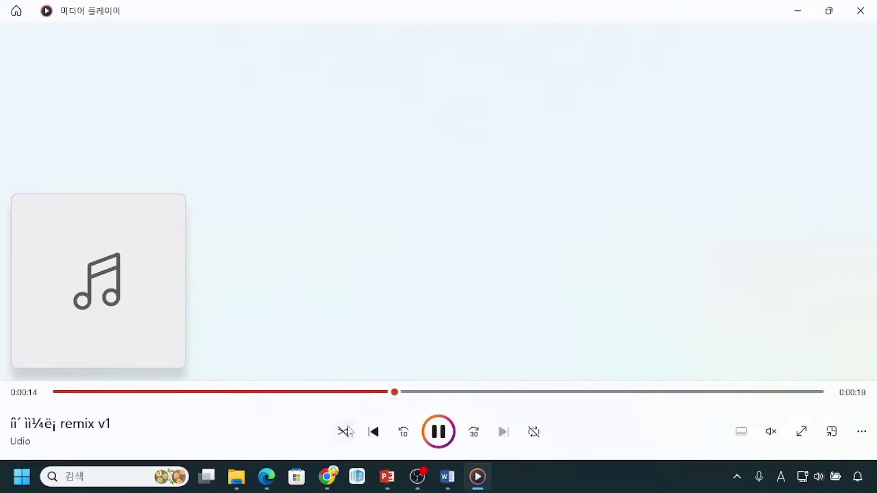
Raise the media player's own volume from zero, play a few more seconds of the track, and minimize the paused player.
{"action": "left_click", "coordinate": [438, 431]}
{"action": "left_click", "coordinate": [771, 433]}
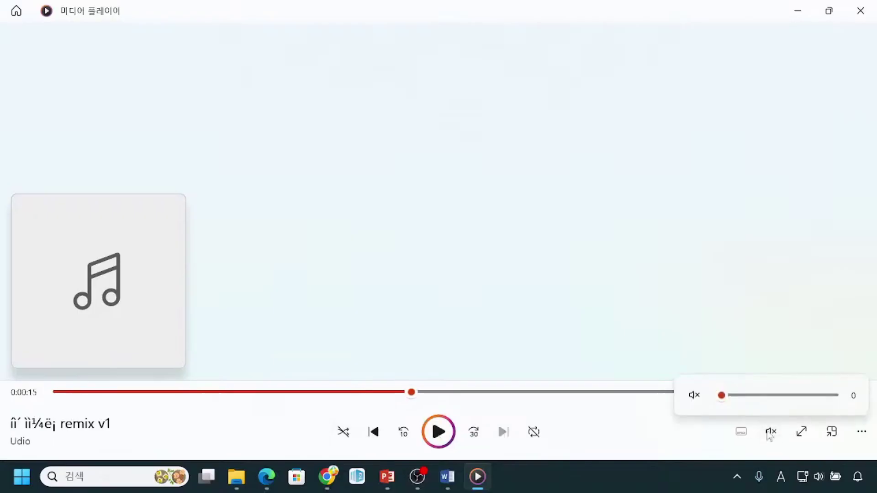
{"action": "left_click_drag", "start_coordinate": [721, 397], "coordinate": [784, 401]}
{"action": "left_click", "coordinate": [429, 440]}
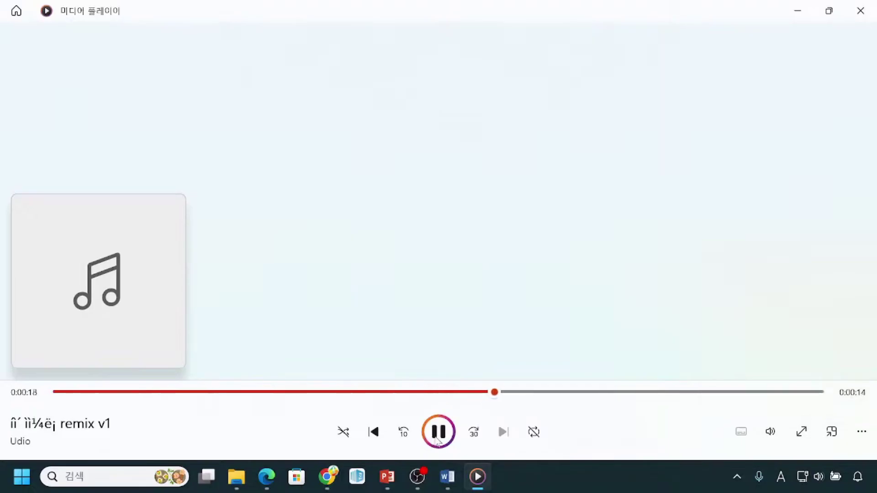
{"action": "left_click", "coordinate": [438, 441]}
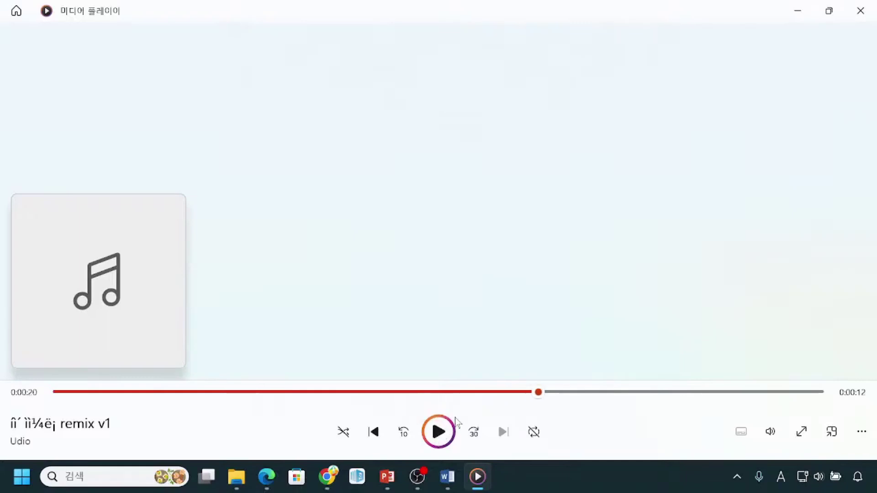
{"action": "left_click", "coordinate": [798, 11]}
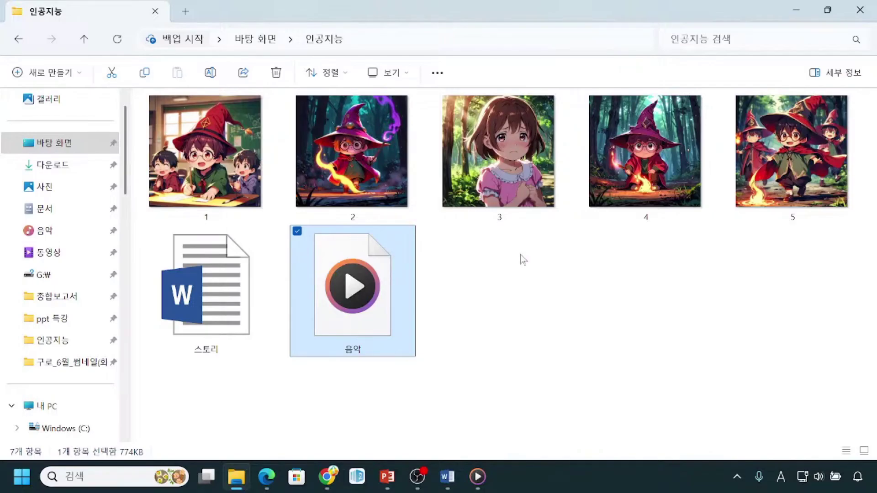
Switch to the Edge browser's new tab and open Google.
{"action": "mouse_move", "coordinate": [267, 489]}
{"action": "left_click", "coordinate": [268, 413]}
{"action": "left_click", "coordinate": [535, 10]}
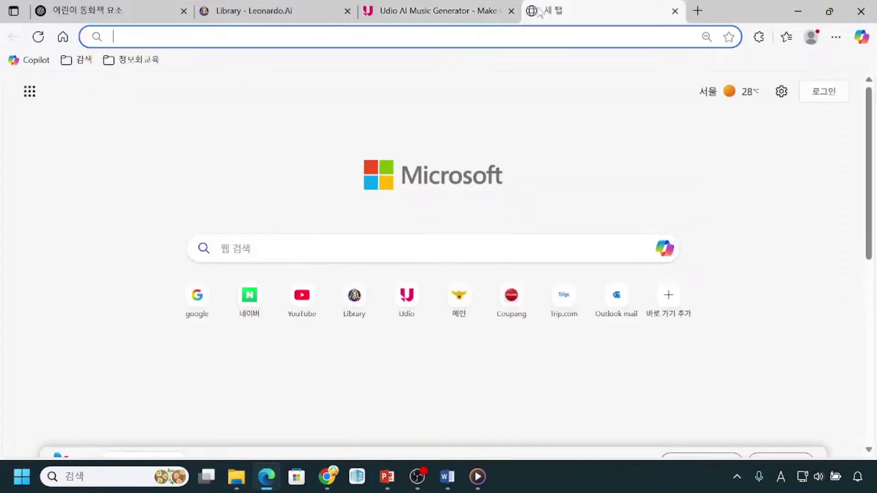
{"action": "left_click", "coordinate": [196, 301]}
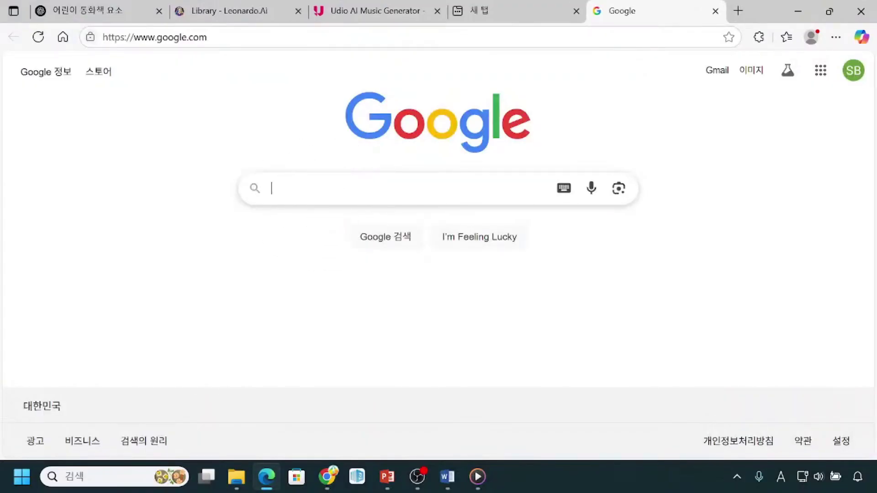
Search Google for 캔바.
{"action": "type", "text": "z"}
{"action": "key", "text": "BackSpace"}
{"action": "key", "text": "Hangul"}
{"action": "type", "text": "캔"}
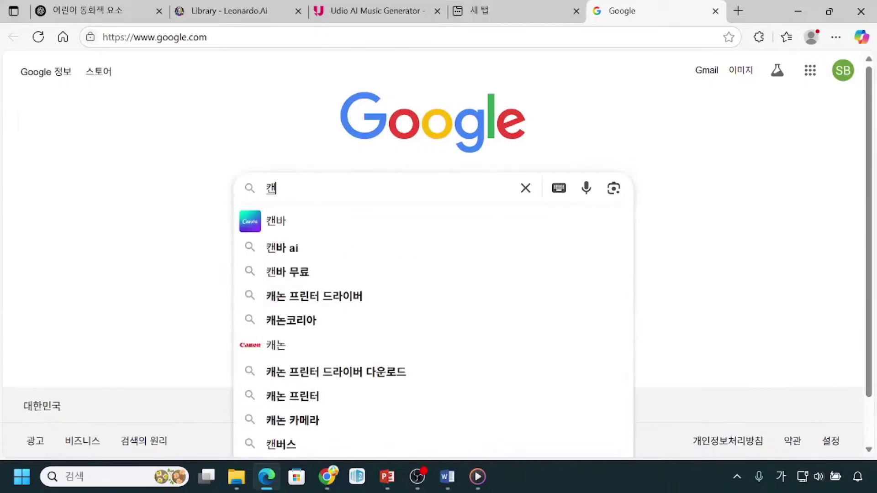
{"action": "type", "text": "배"}
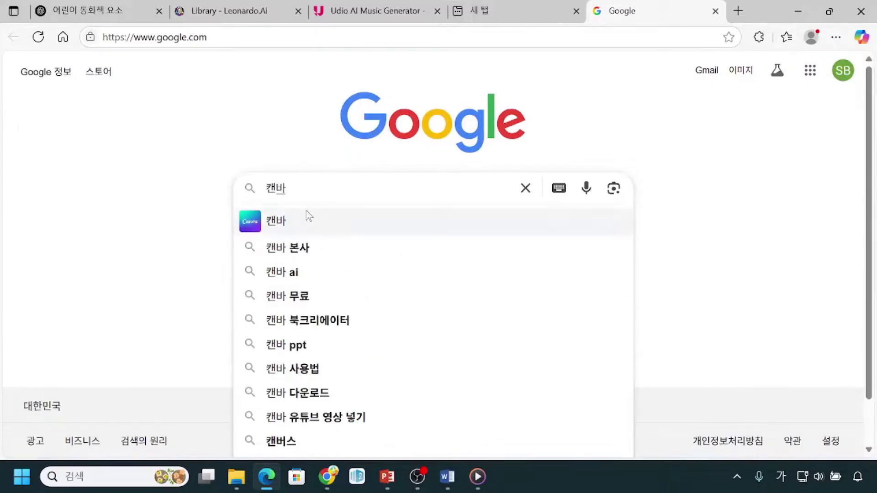
{"action": "type", "text": "ㅣ"}
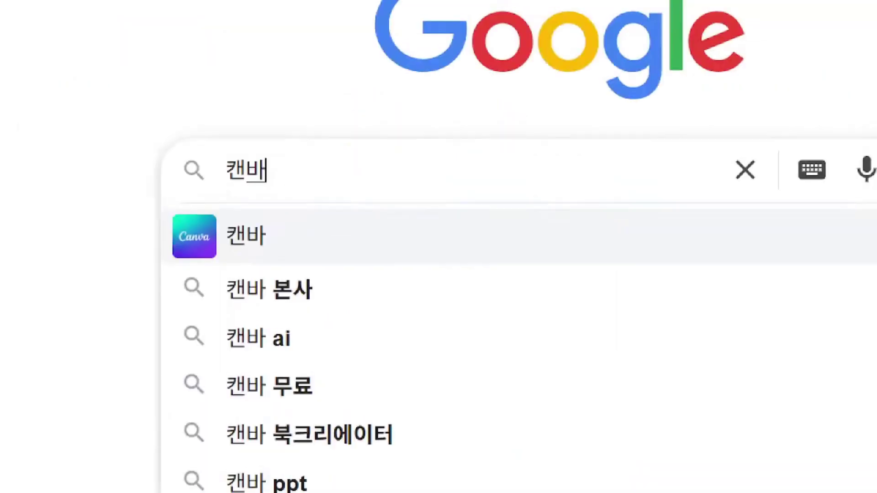
{"action": "mouse_move", "coordinate": [169, 134]}
{"action": "left_mouse_down"}
{"action": "mouse_move", "coordinate": [206, 182]}
{"action": "mouse_move", "coordinate": [297, 201]}
{"action": "left_mouse_up"}
{"action": "mouse_move", "coordinate": [323, 129]}
{"action": "left_mouse_down"}
{"action": "mouse_move", "coordinate": [335, 158]}
{"action": "mouse_move", "coordinate": [370, 123]}
{"action": "left_mouse_up"}
{"action": "key", "text": "Return"}
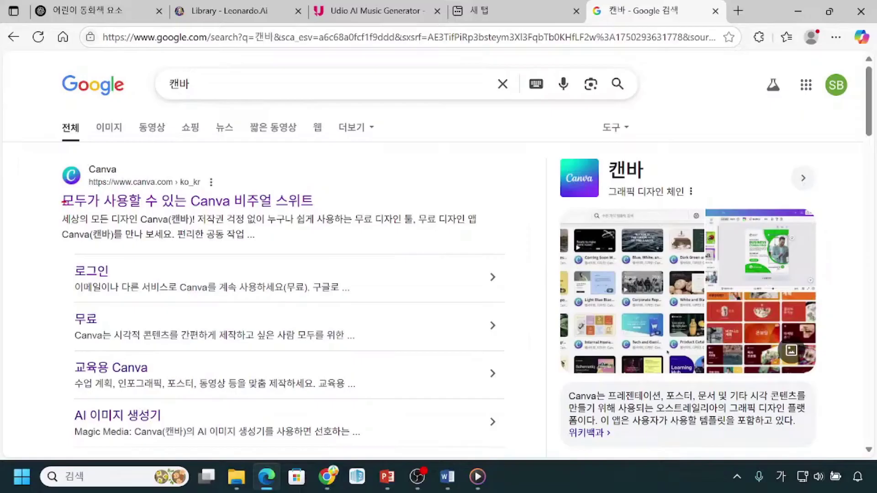
Open the official Canva site from the search results and close the leftover empty browser tab.
{"action": "mouse_move", "coordinate": [56, 189]}
{"action": "left_mouse_down"}
{"action": "mouse_move", "coordinate": [158, 211]}
{"action": "mouse_move", "coordinate": [332, 211]}
{"action": "left_mouse_up"}
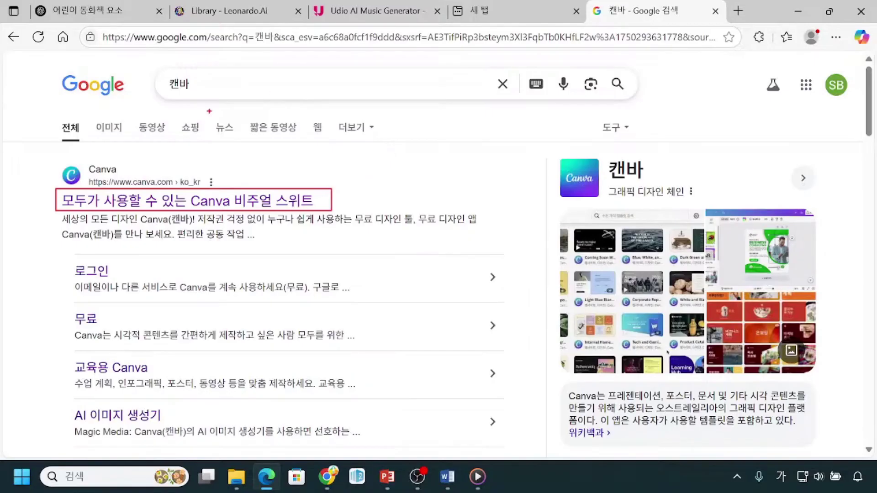
{"action": "left_click_drag", "start_coordinate": [84, 160], "coordinate": [125, 174]}
{"action": "key", "text": "Escape"}
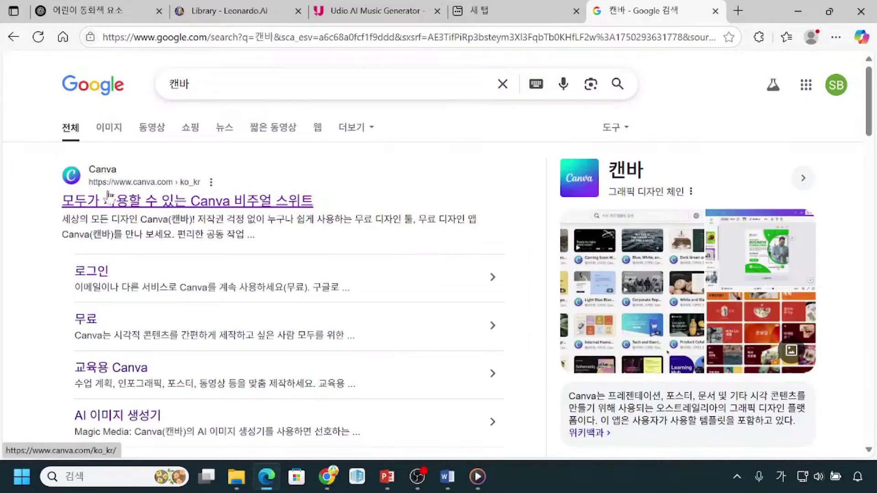
{"action": "left_click", "coordinate": [109, 196]}
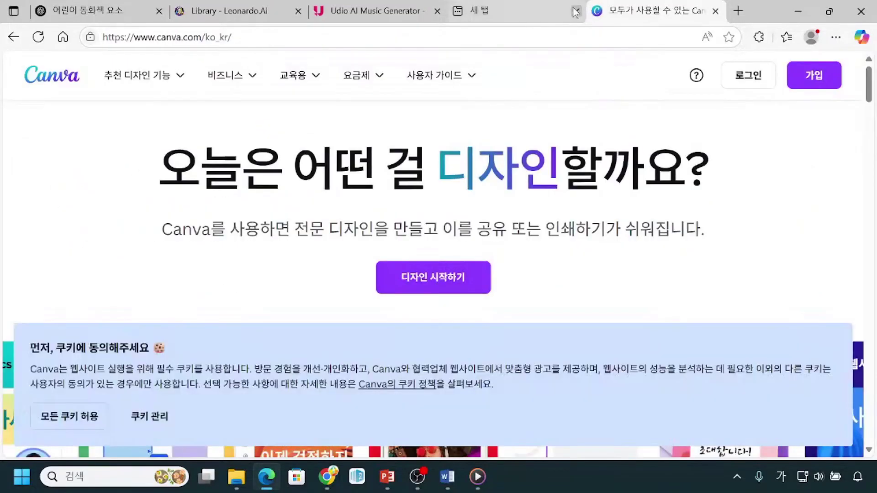
{"action": "left_click", "coordinate": [576, 11]}
{"action": "mouse_move", "coordinate": [226, 75]}
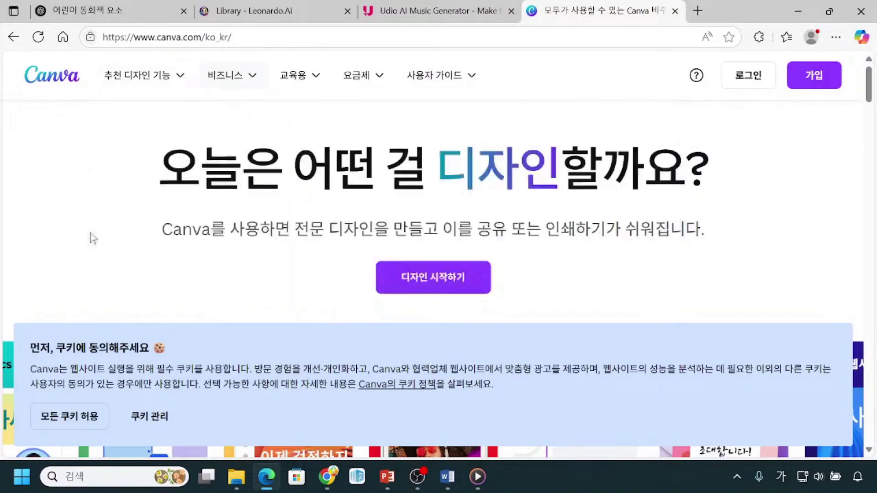
{"action": "left_click", "coordinate": [92, 381]}
{"action": "left_click", "coordinate": [93, 381]}
{"action": "left_click", "coordinate": [92, 379]}
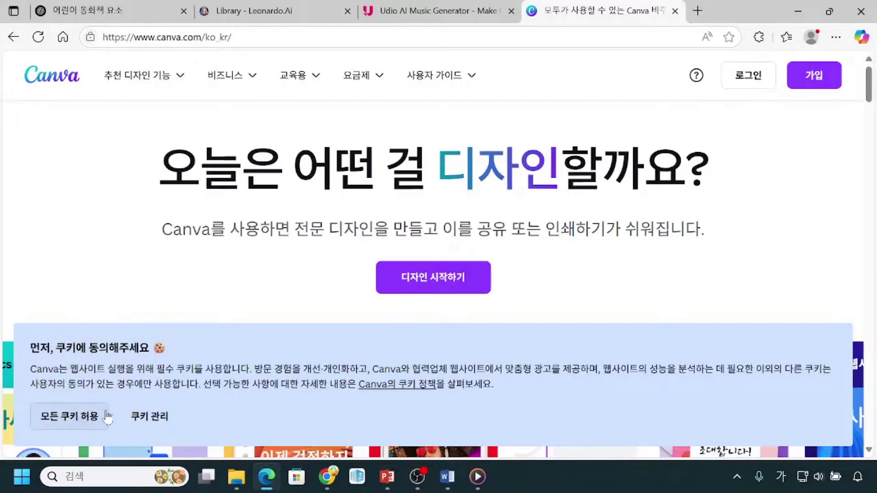
{"action": "left_click", "coordinate": [98, 378]}
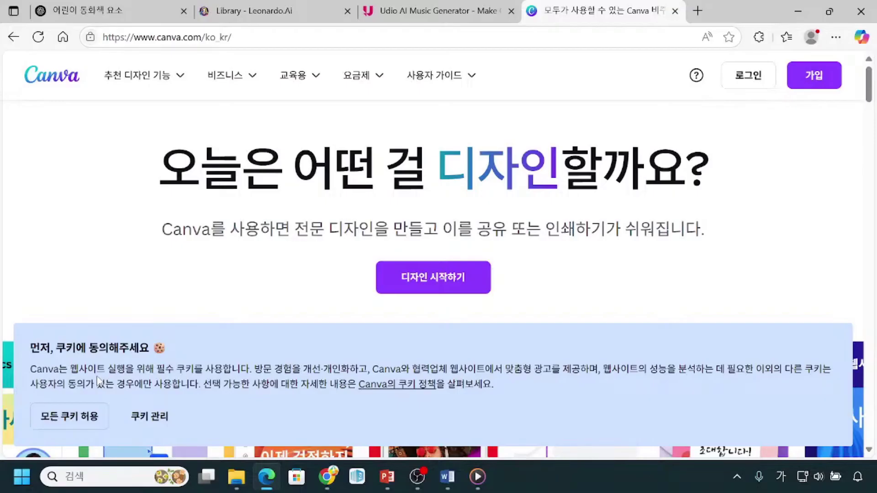
{"action": "left_click", "coordinate": [49, 94]}
{"action": "left_click", "coordinate": [77, 429]}
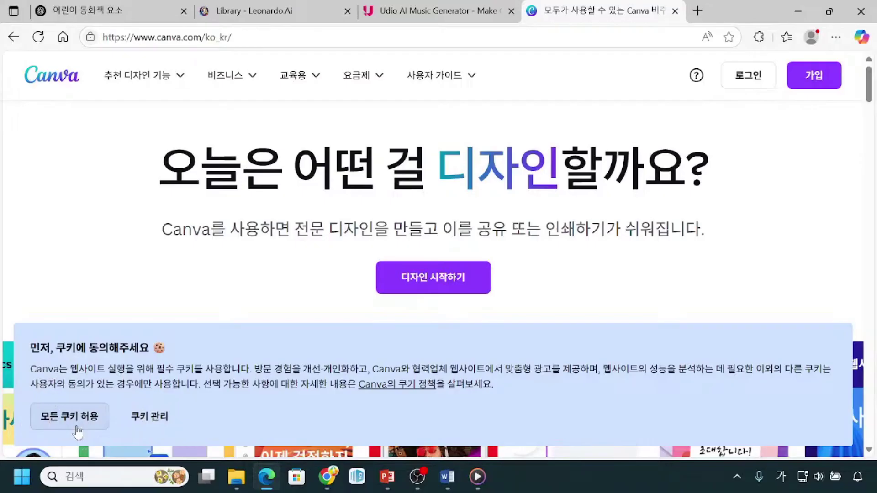
Reject all optional cookies in Canva's cookie settings, then save and close them.
{"action": "left_click", "coordinate": [154, 430]}
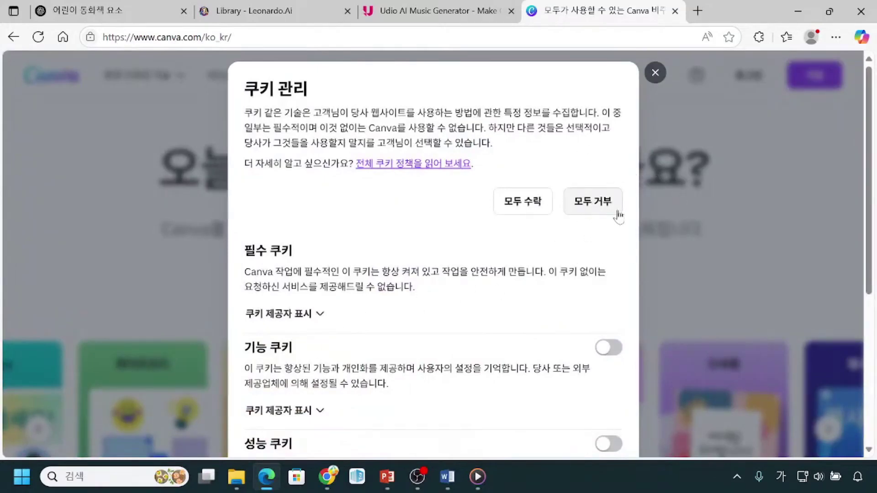
{"action": "left_click", "coordinate": [618, 214]}
{"action": "scroll", "coordinate": [603, 212], "scroll_direction": "down", "scroll_amount": 5}
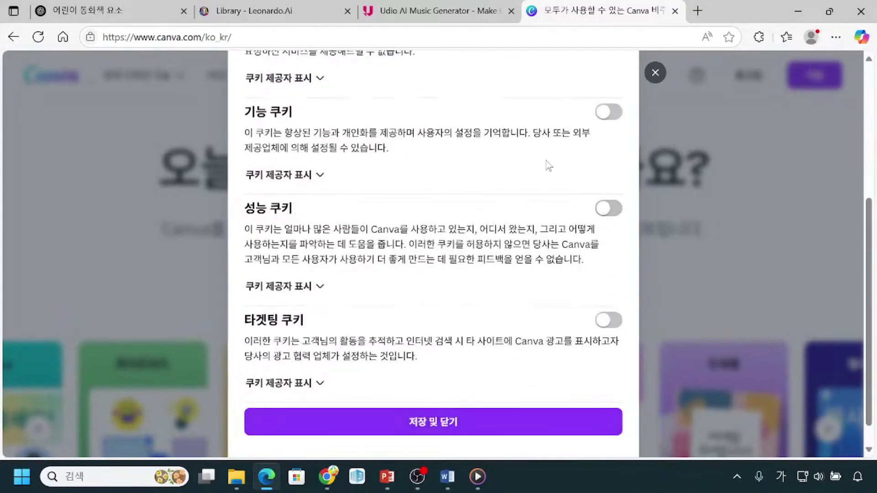
{"action": "scroll", "coordinate": [510, 286], "scroll_direction": "up", "scroll_amount": 2}
{"action": "scroll", "coordinate": [511, 286], "scroll_direction": "up", "scroll_amount": 3}
{"action": "left_click", "coordinate": [596, 195]}
{"action": "scroll", "coordinate": [595, 196], "scroll_direction": "down", "scroll_amount": 5}
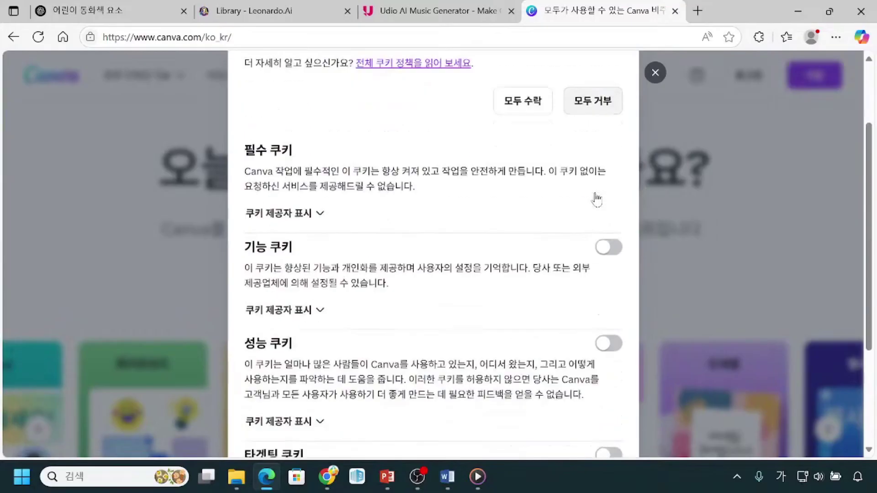
{"action": "left_click", "coordinate": [466, 434]}
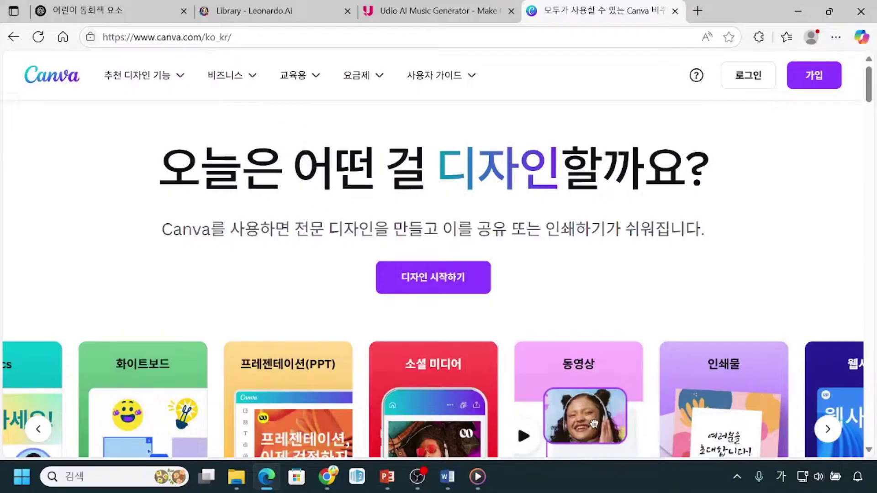
Start signing up for a Canva account.
{"action": "left_click", "coordinate": [833, 87]}
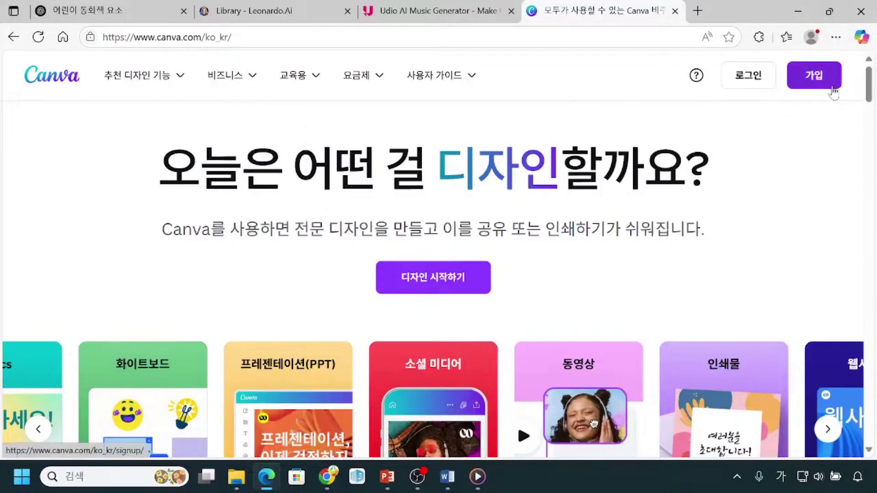
{"action": "left_click", "coordinate": [832, 90]}
{"action": "left_click", "coordinate": [830, 90]}
{"action": "left_click", "coordinate": [830, 91]}
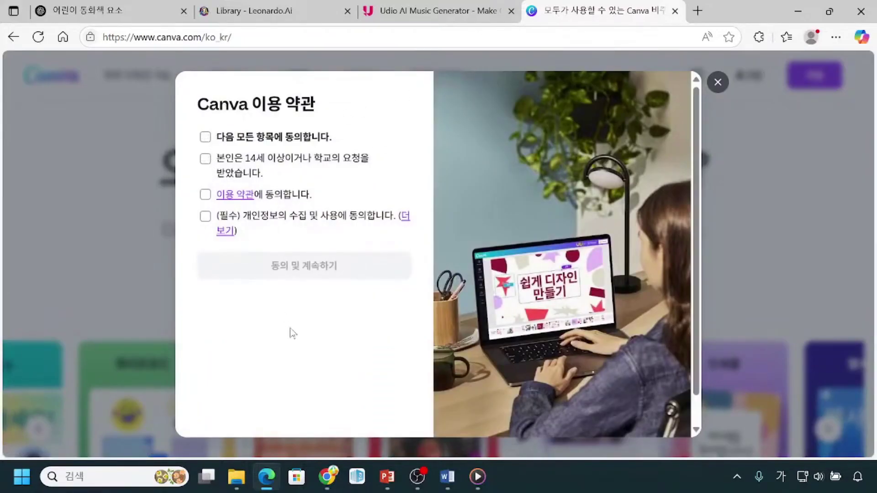
Agree to all of Canva's terms of use and continue to the sign-up methods.
{"action": "left_click", "coordinate": [205, 137]}
{"action": "left_click_drag", "start_coordinate": [250, 163], "coordinate": [278, 157]}
{"action": "left_click_drag", "start_coordinate": [256, 205], "coordinate": [280, 204]}
{"action": "mouse_move", "coordinate": [231, 228]}
{"action": "left_mouse_down"}
{"action": "mouse_move", "coordinate": [218, 201]}
{"action": "mouse_move", "coordinate": [238, 206]}
{"action": "mouse_move", "coordinate": [242, 224]}
{"action": "left_mouse_up"}
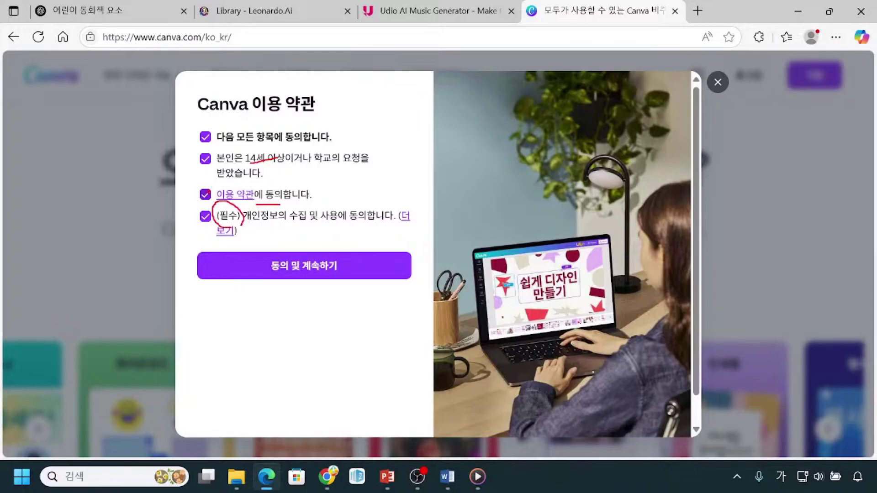
{"action": "left_click", "coordinate": [331, 269]}
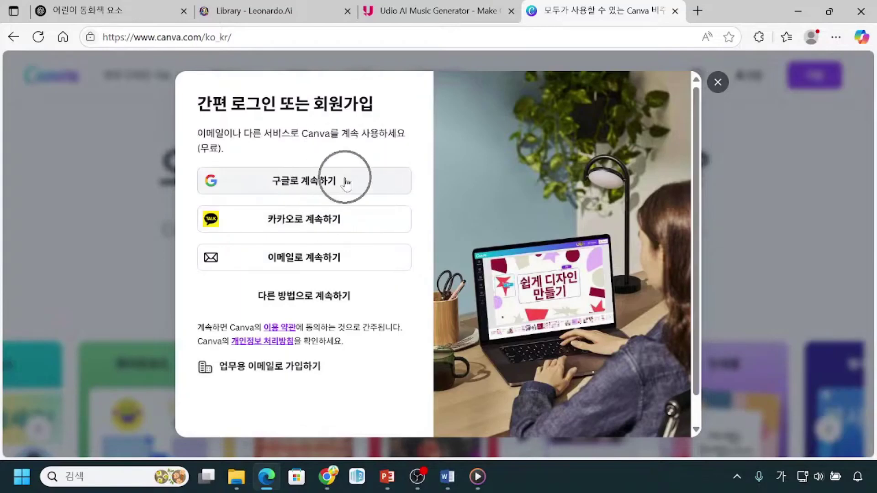
{"action": "left_click", "coordinate": [346, 182]}
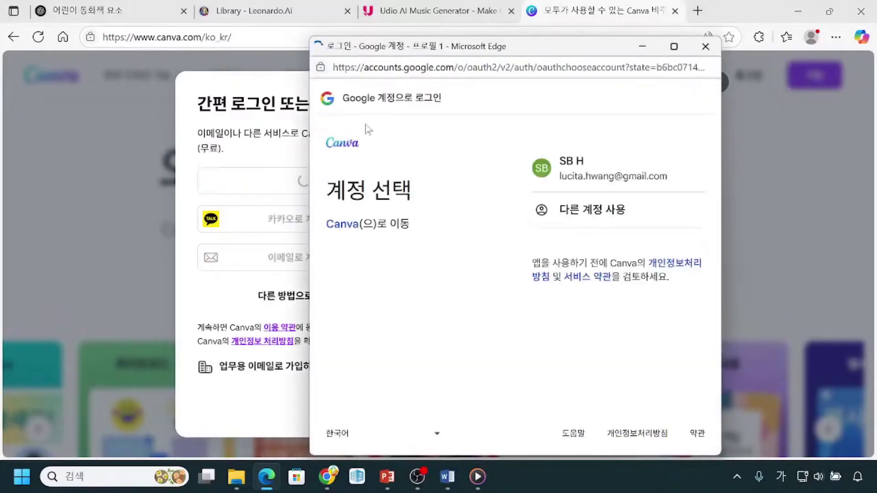
{"action": "left_click", "coordinate": [575, 163]}
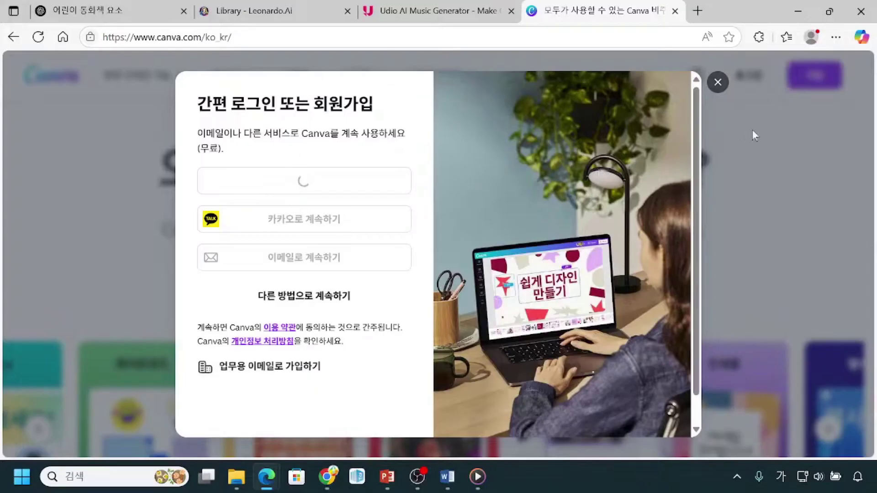
{"action": "left_click", "coordinate": [718, 87]}
{"action": "left_click", "coordinate": [738, 75]}
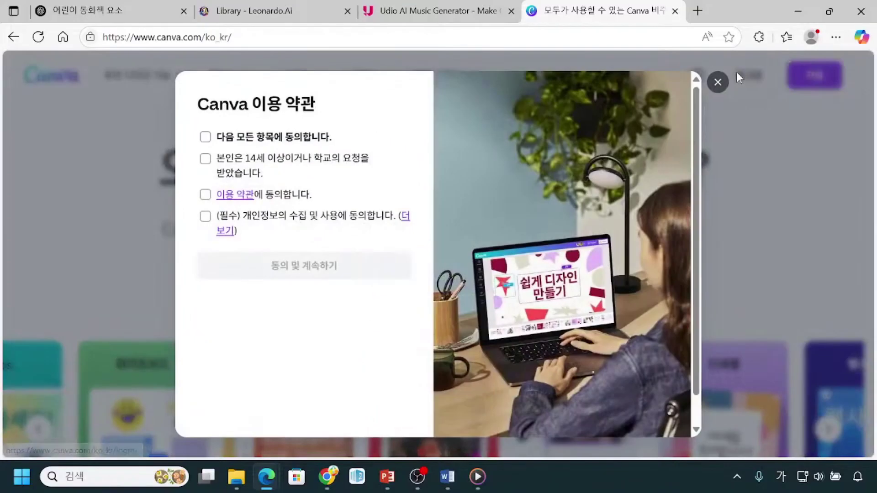
{"action": "left_click", "coordinate": [205, 138]}
{"action": "left_click", "coordinate": [243, 265]}
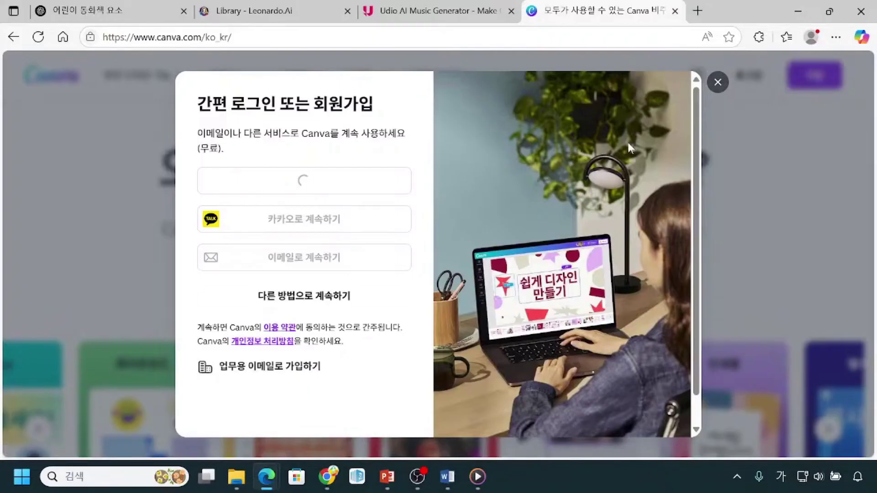
{"action": "left_click", "coordinate": [38, 36]}
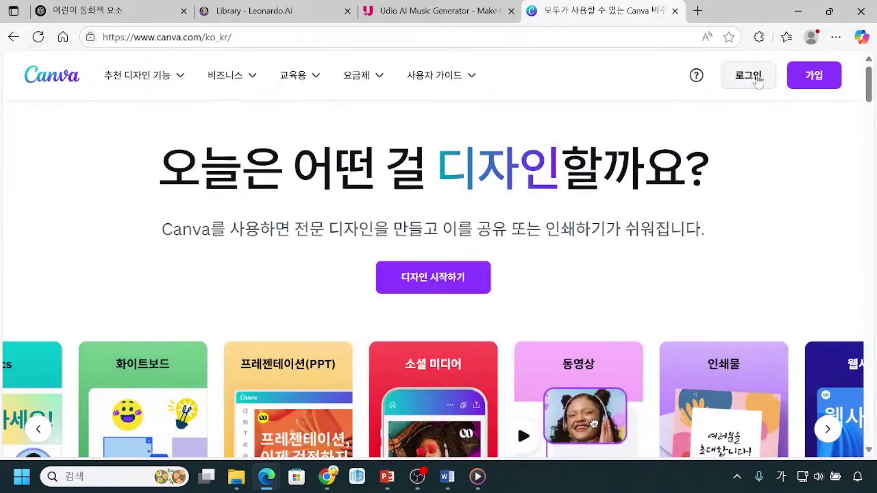
Start logging in to Canva, agree to all terms of use and continue to the login methods.
{"action": "left_click", "coordinate": [757, 82]}
{"action": "left_click", "coordinate": [209, 137]}
{"action": "left_click", "coordinate": [274, 269]}
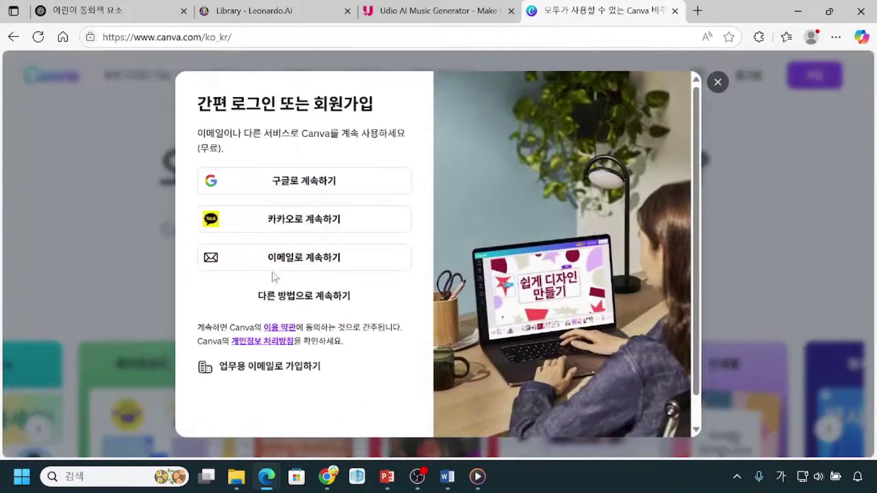
Log in to Canva with Google, choosing the saved Google account and confirming the sign-in.
{"action": "left_click", "coordinate": [287, 193]}
{"action": "left_click", "coordinate": [695, 314]}
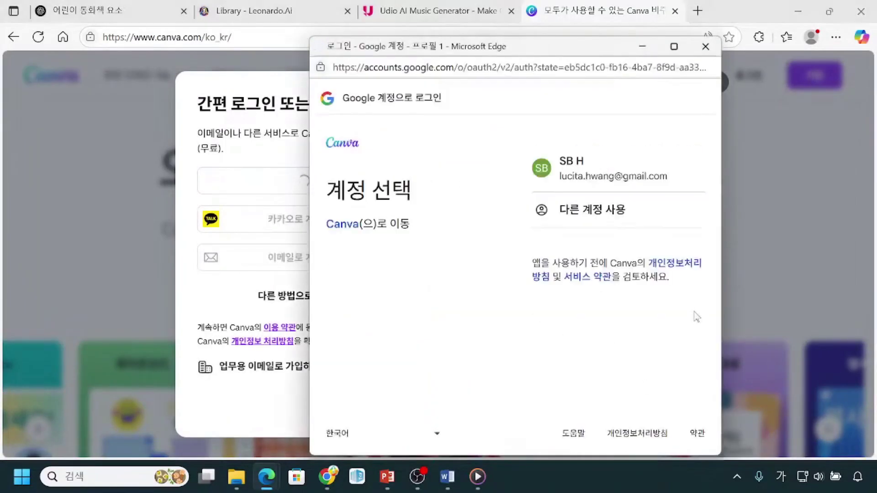
{"action": "left_click", "coordinate": [654, 182]}
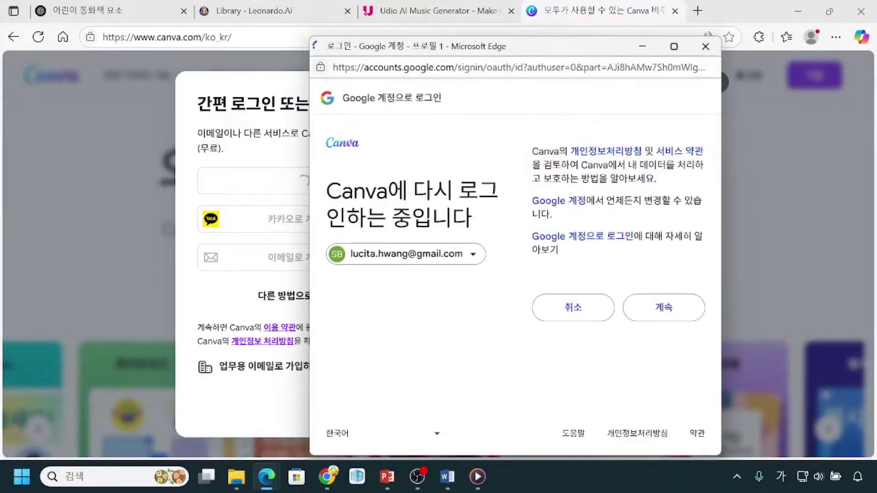
{"action": "left_click", "coordinate": [683, 313]}
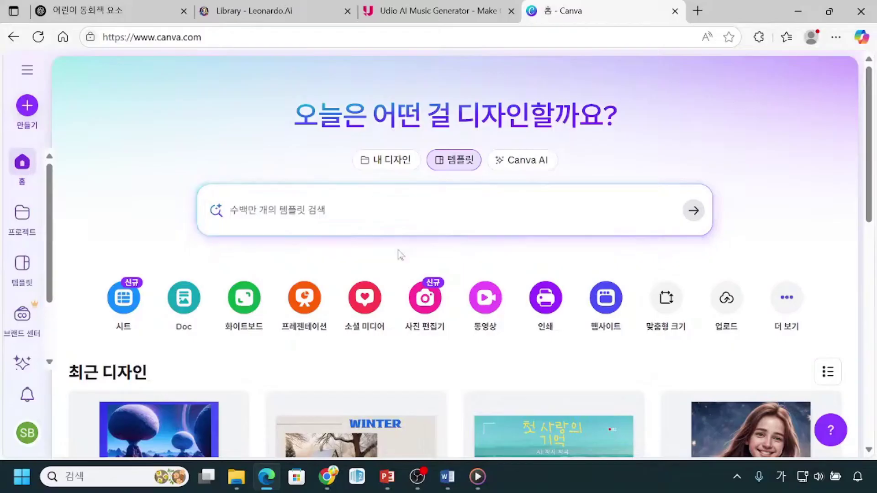
Switch to the PowerPoint presentation, open slide 63 and mark the Canva usage question with its teacher and large-company options, then clear the marks.
{"action": "mouse_move", "coordinate": [387, 477]}
{"action": "left_click", "coordinate": [374, 429]}
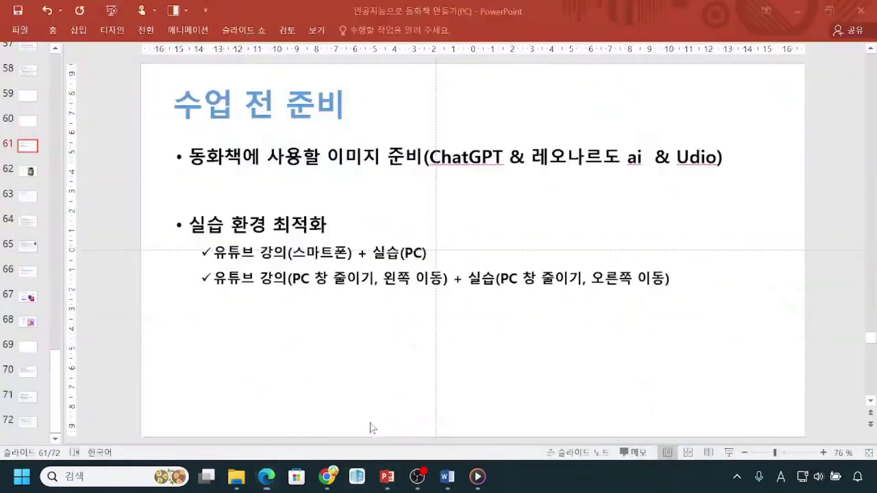
{"action": "left_click", "coordinate": [27, 196]}
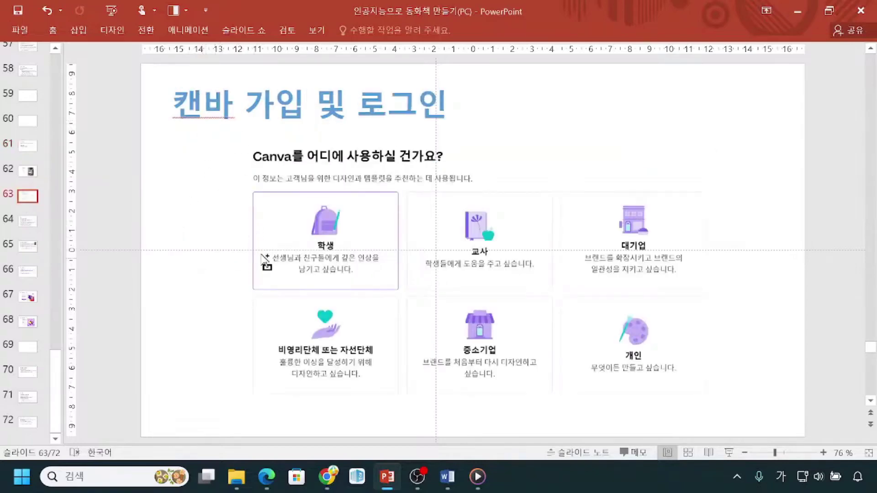
{"action": "left_click_drag", "start_coordinate": [254, 164], "coordinate": [397, 162]}
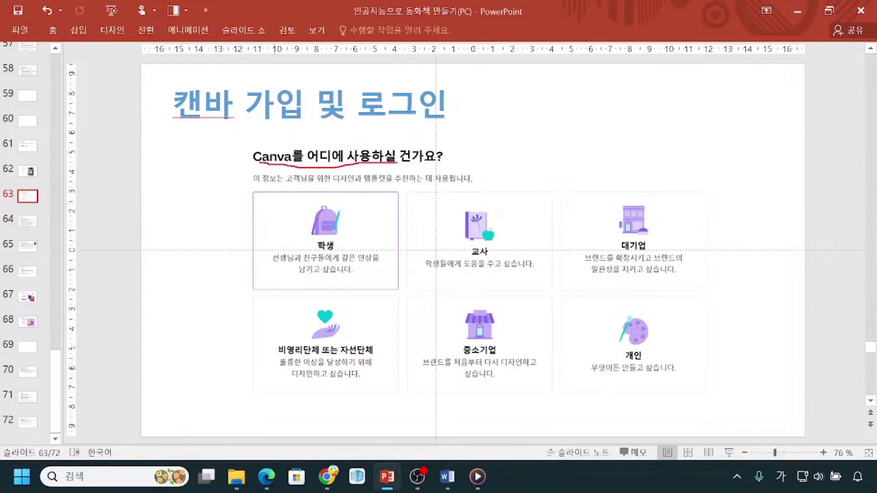
{"action": "left_click_drag", "start_coordinate": [472, 258], "coordinate": [492, 257]}
{"action": "left_click_drag", "start_coordinate": [630, 252], "coordinate": [660, 247]}
{"action": "key", "text": "Escape"}
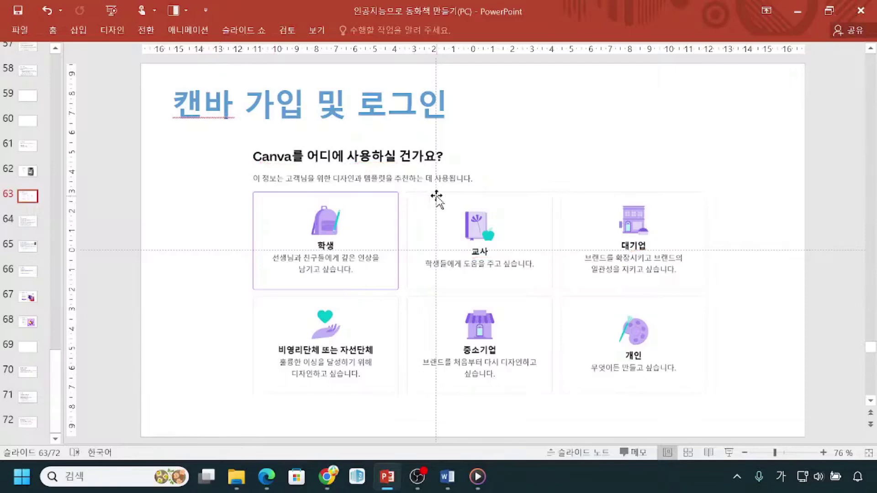
Switch back to Canva in the browser and look over the home page, including the recent designs.
{"action": "key", "text": "alt+Tab"}
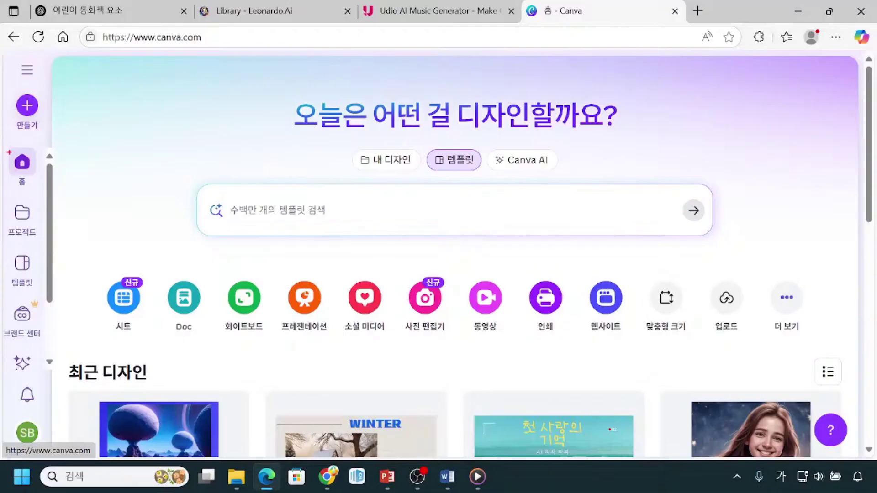
{"action": "mouse_move", "coordinate": [1, 143]}
{"action": "left_mouse_down"}
{"action": "mouse_move", "coordinate": [29, 183]}
{"action": "mouse_move", "coordinate": [43, 186]}
{"action": "left_mouse_up"}
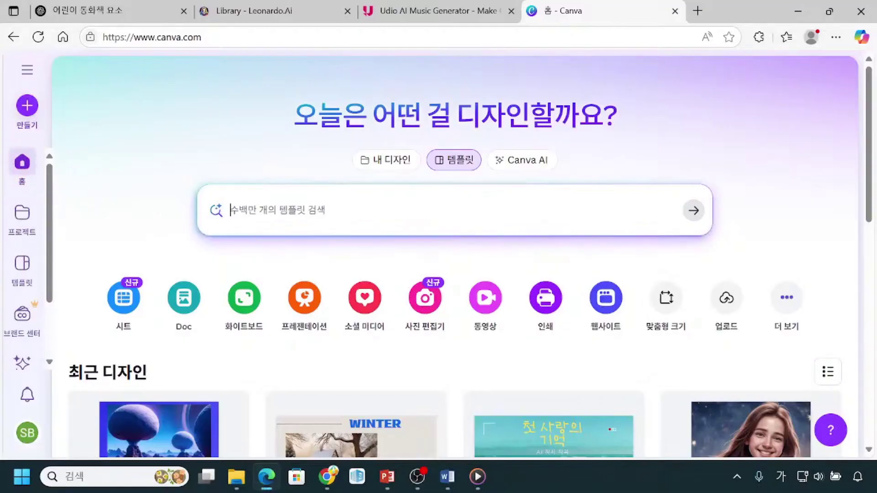
{"action": "scroll", "coordinate": [372, 255], "scroll_direction": "down", "scroll_amount": 5}
{"action": "scroll", "coordinate": [365, 284], "scroll_direction": "down", "scroll_amount": 4}
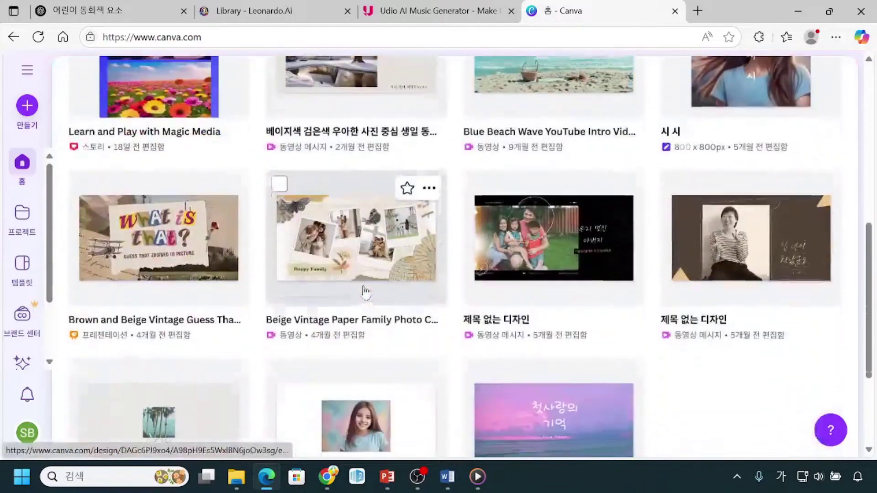
{"action": "scroll", "coordinate": [365, 290], "scroll_direction": "up", "scroll_amount": 1}
{"action": "scroll", "coordinate": [364, 292], "scroll_direction": "down", "scroll_amount": 11}
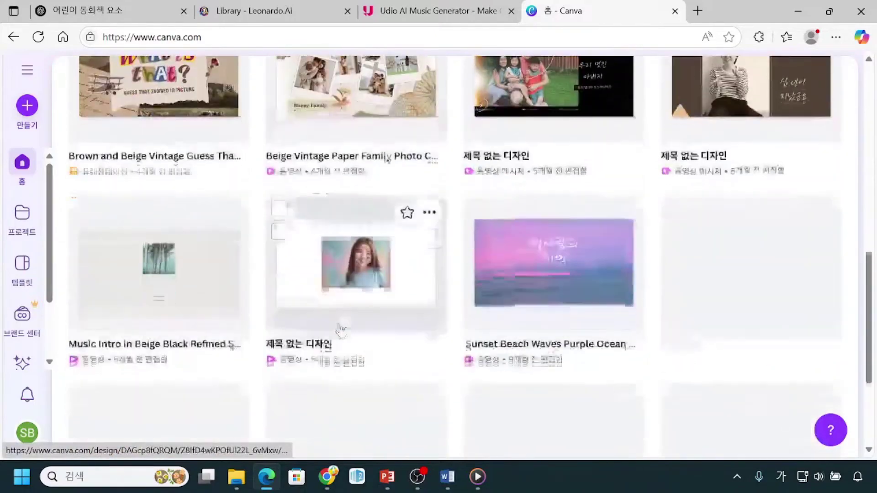
{"action": "scroll", "coordinate": [340, 338], "scroll_direction": "up", "scroll_amount": 9}
{"action": "scroll", "coordinate": [344, 343], "scroll_direction": "up", "scroll_amount": 10}
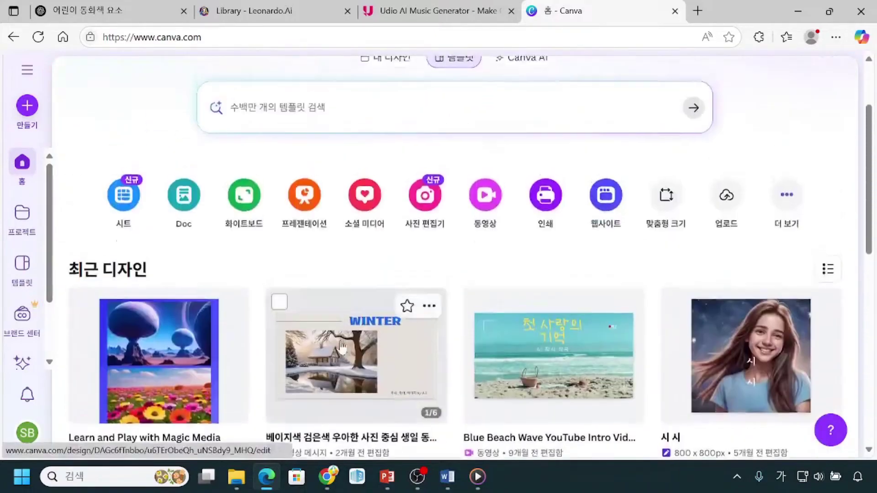
{"action": "left_click", "coordinate": [479, 130]}
{"action": "left_click", "coordinate": [587, 121]}
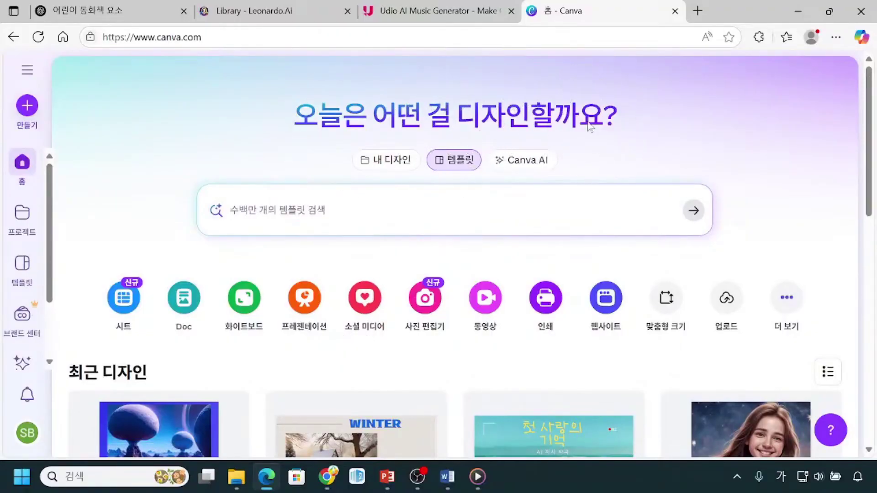
Show Canva's template gallery from the home page.
{"action": "left_click", "coordinate": [450, 173]}
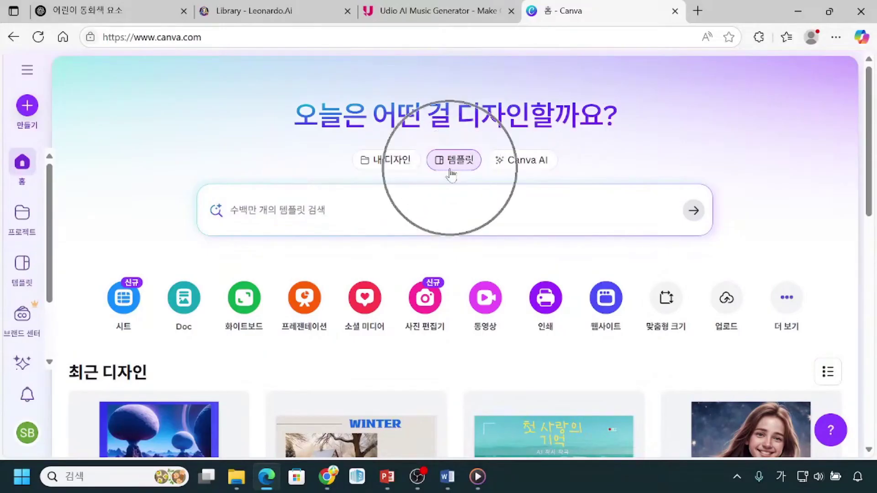
{"action": "left_click", "coordinate": [451, 173]}
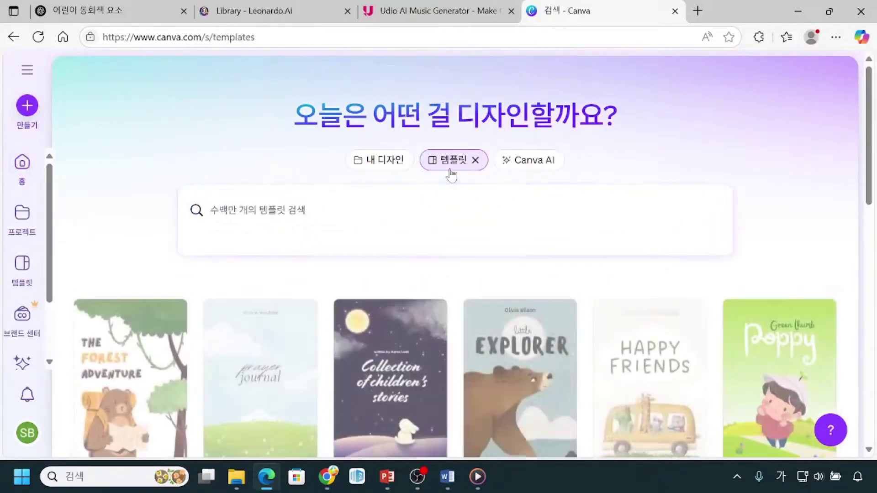
{"action": "left_click", "coordinate": [451, 173]}
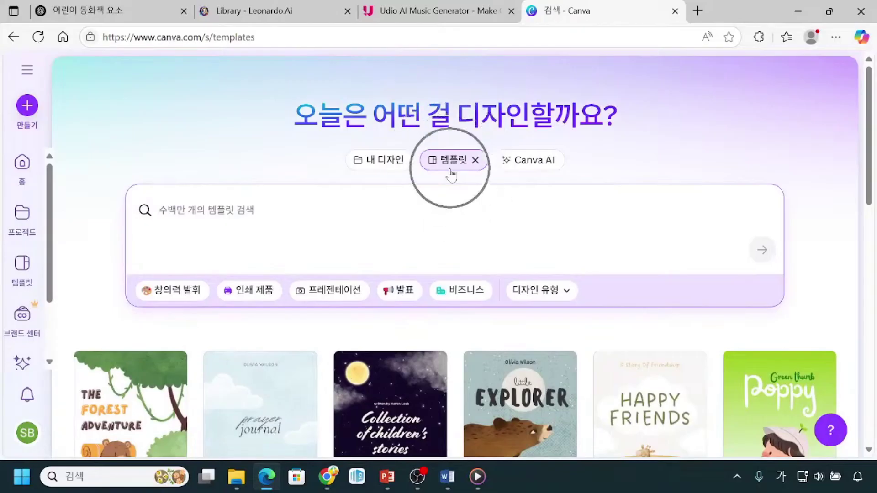
Browse the children's book cover templates and open the details of the HAPPY FRIENDS cover.
{"action": "scroll", "coordinate": [384, 249], "scroll_direction": "down", "scroll_amount": 3}
{"action": "scroll", "coordinate": [383, 251], "scroll_direction": "down", "scroll_amount": 1}
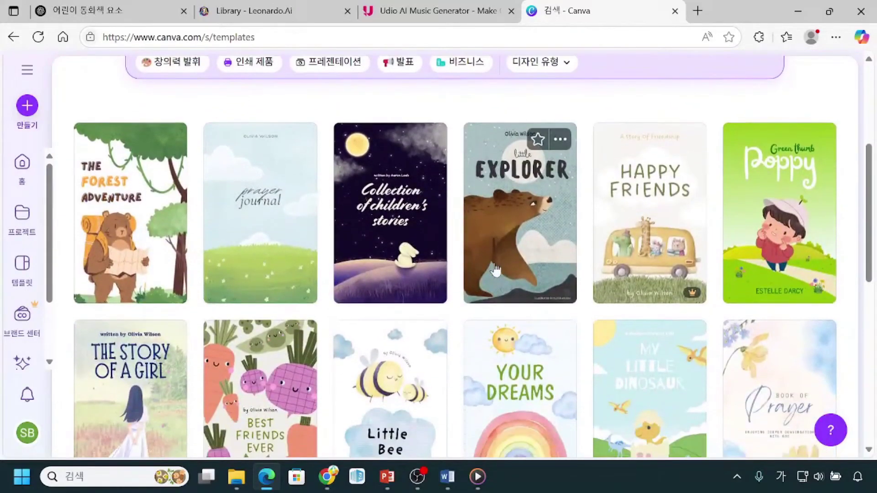
{"action": "scroll", "coordinate": [495, 270], "scroll_direction": "down", "scroll_amount": 4}
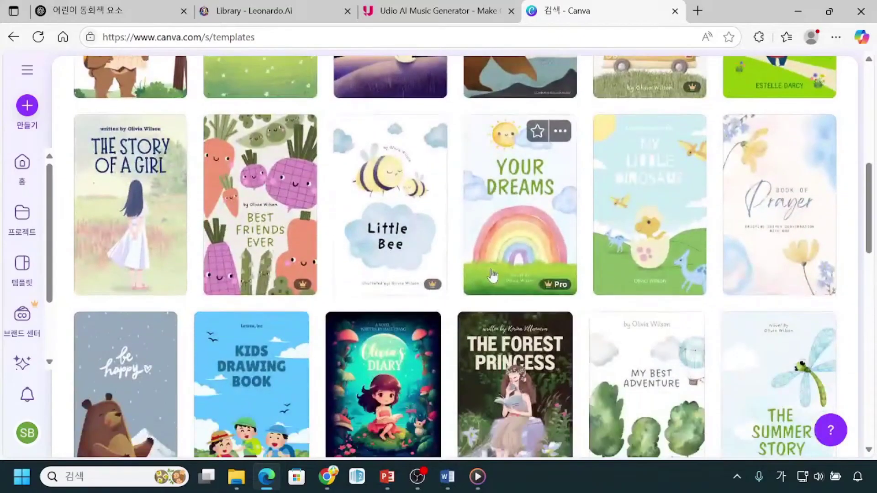
{"action": "scroll", "coordinate": [491, 279], "scroll_direction": "up", "scroll_amount": 4}
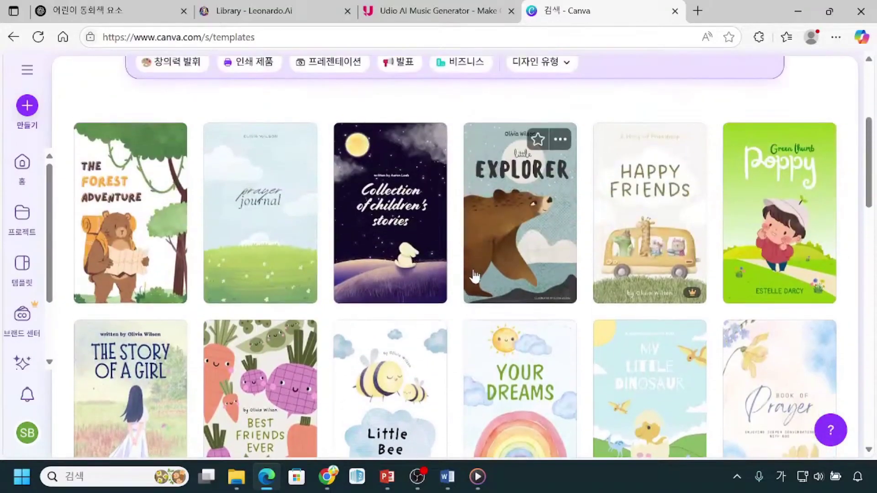
{"action": "scroll", "coordinate": [470, 277], "scroll_direction": "up", "scroll_amount": 2}
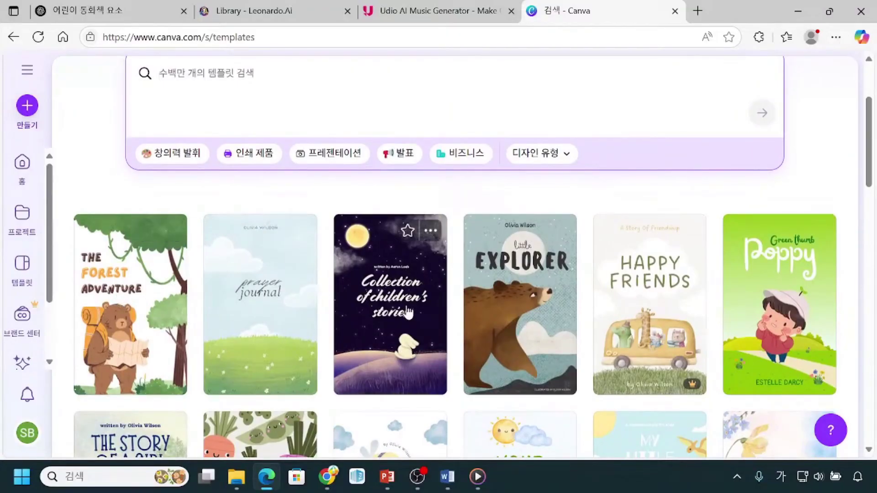
{"action": "scroll", "coordinate": [405, 317], "scroll_direction": "up", "scroll_amount": 2}
{"action": "scroll", "coordinate": [405, 319], "scroll_direction": "down", "scroll_amount": 3}
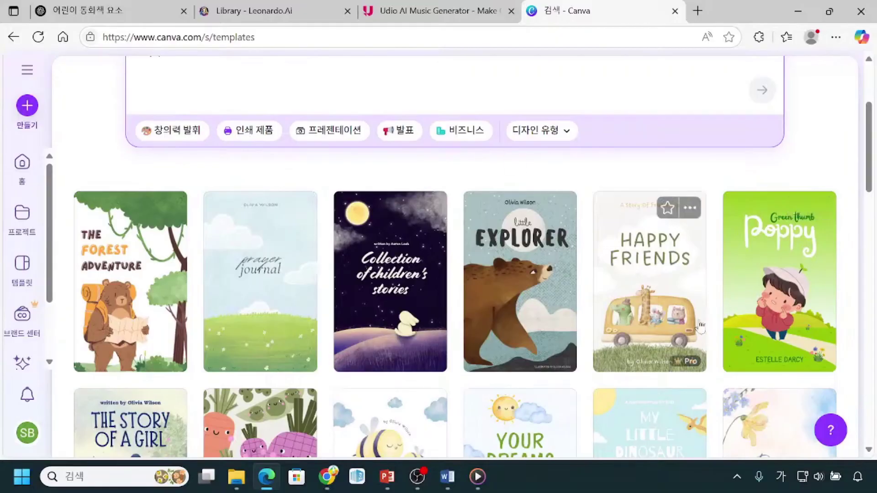
{"action": "left_click", "coordinate": [636, 296]}
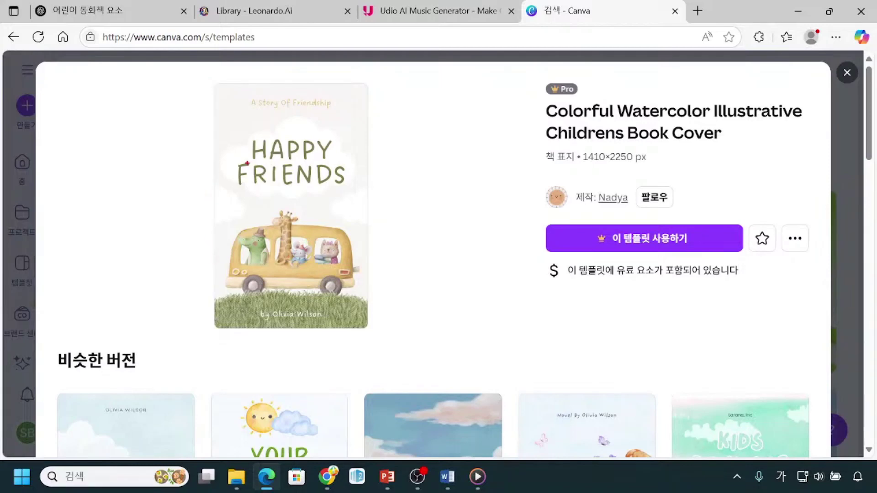
Mark the title, bus illustration and whole cover in the HAPPY FRIENDS preview, then clear the marks and close the template details.
{"action": "mouse_move", "coordinate": [234, 134]}
{"action": "left_mouse_down"}
{"action": "mouse_move", "coordinate": [256, 181]}
{"action": "mouse_move", "coordinate": [351, 192]}
{"action": "left_mouse_up"}
{"action": "left_click_drag", "start_coordinate": [391, 124], "coordinate": [349, 150]}
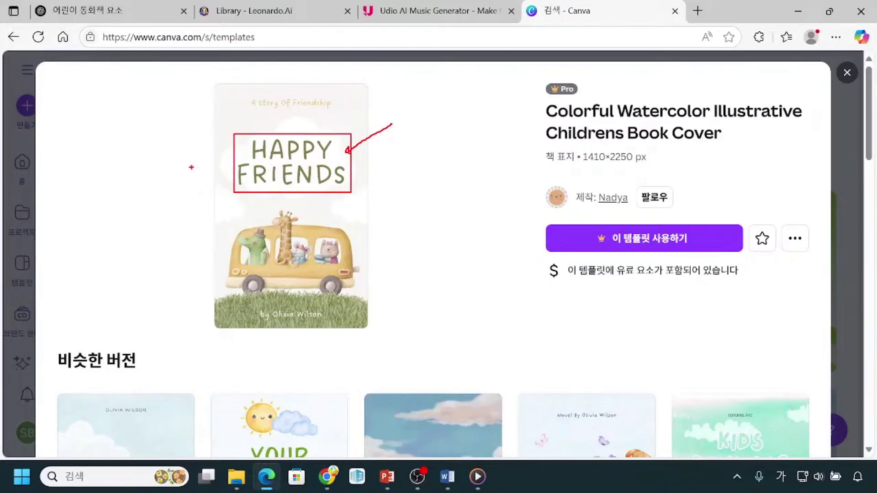
{"action": "left_click_drag", "start_coordinate": [188, 167], "coordinate": [248, 162]}
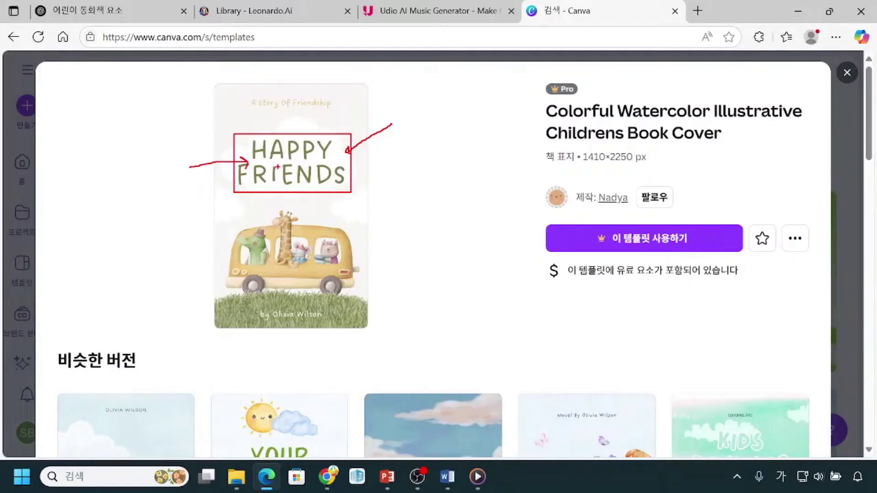
{"action": "mouse_move", "coordinate": [259, 223]}
{"action": "left_mouse_down"}
{"action": "mouse_move", "coordinate": [228, 235]}
{"action": "mouse_move", "coordinate": [238, 271]}
{"action": "mouse_move", "coordinate": [295, 297]}
{"action": "mouse_move", "coordinate": [350, 274]}
{"action": "mouse_move", "coordinate": [307, 214]}
{"action": "mouse_move", "coordinate": [259, 223]}
{"action": "left_mouse_up"}
{"action": "mouse_move", "coordinate": [415, 205]}
{"action": "left_mouse_down"}
{"action": "mouse_move", "coordinate": [326, 244]}
{"action": "mouse_move", "coordinate": [334, 244]}
{"action": "left_mouse_up"}
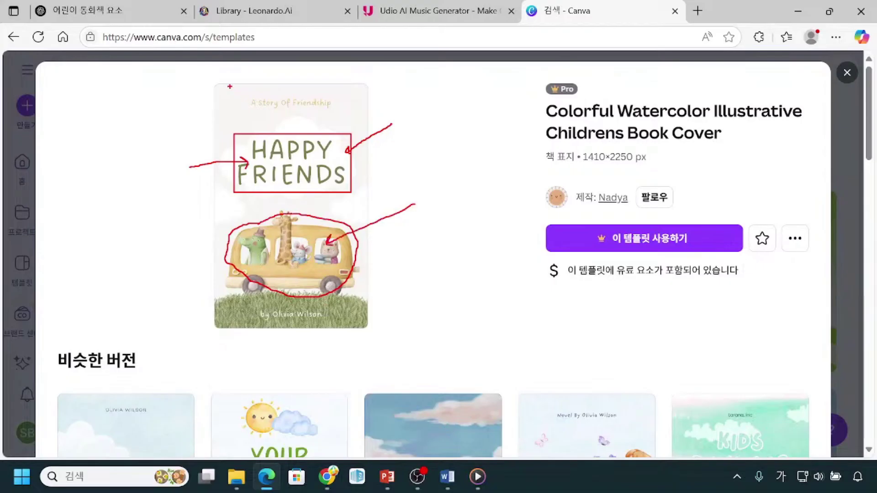
{"action": "mouse_move", "coordinate": [213, 79]}
{"action": "left_mouse_down"}
{"action": "mouse_move", "coordinate": [239, 219]}
{"action": "mouse_move", "coordinate": [369, 338]}
{"action": "left_mouse_up"}
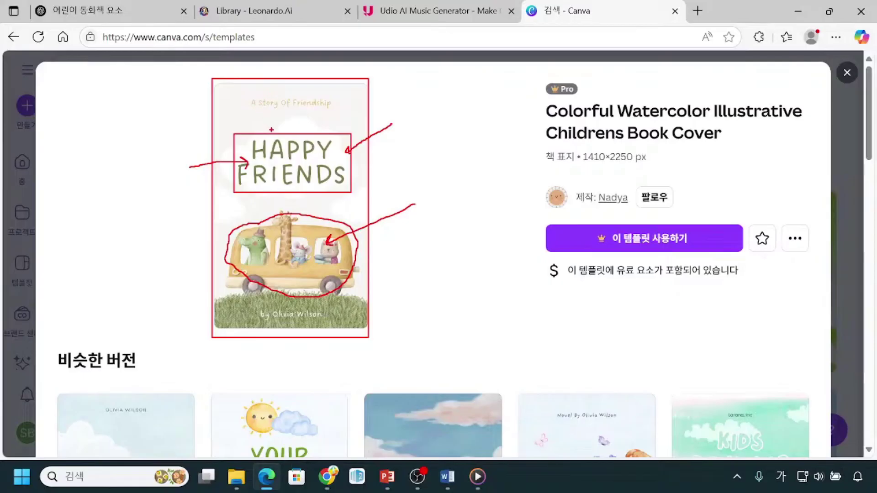
{"action": "mouse_move", "coordinate": [301, 120]}
{"action": "left_mouse_down"}
{"action": "mouse_move", "coordinate": [242, 129]}
{"action": "mouse_move", "coordinate": [215, 165]}
{"action": "mouse_move", "coordinate": [243, 193]}
{"action": "mouse_move", "coordinate": [314, 198]}
{"action": "mouse_move", "coordinate": [352, 168]}
{"action": "left_mouse_up"}
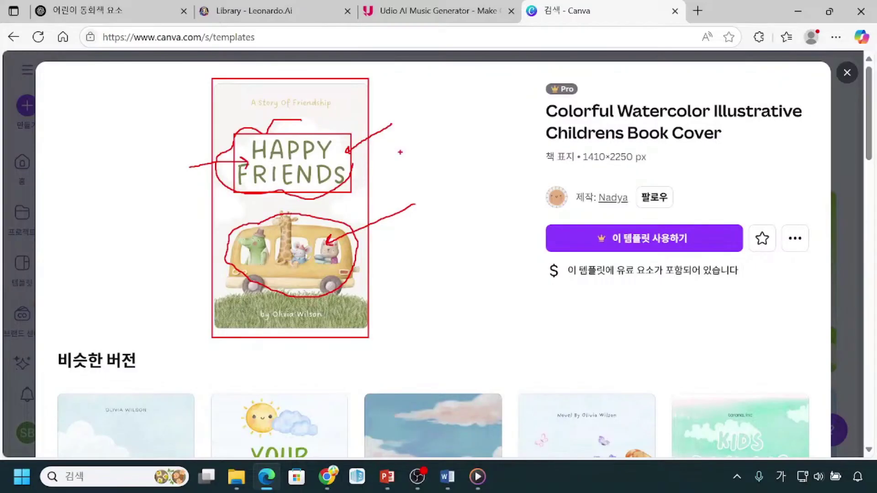
{"action": "key", "text": "Escape"}
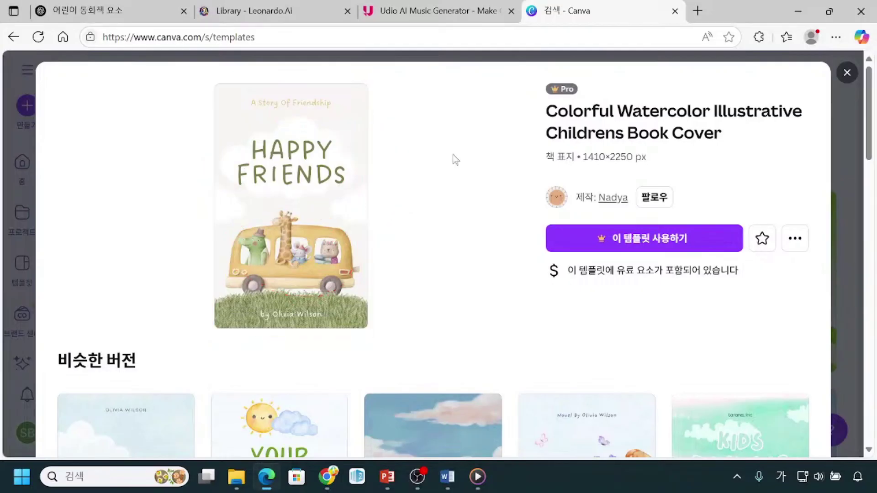
{"action": "left_click", "coordinate": [847, 74]}
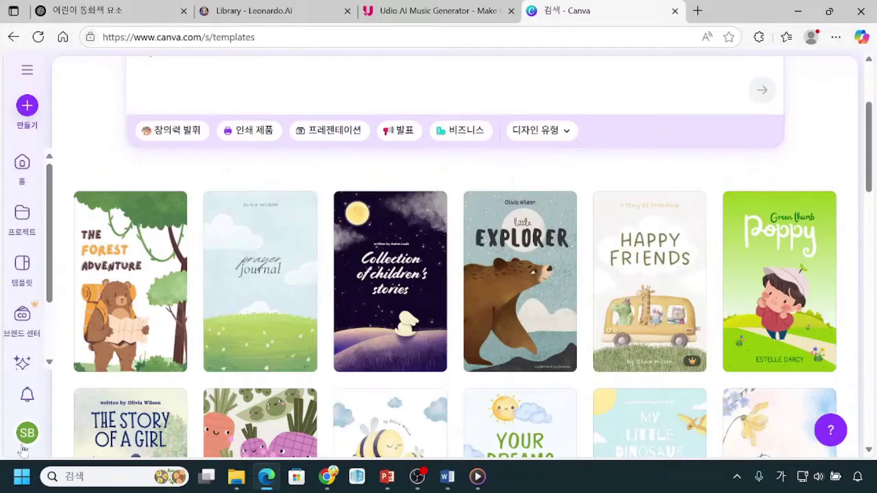
Mark the profile icon, look at the account options, and open the 요금제 pricing page.
{"action": "mouse_move", "coordinate": [11, 416]}
{"action": "left_mouse_down"}
{"action": "mouse_move", "coordinate": [24, 446]}
{"action": "mouse_move", "coordinate": [42, 446]}
{"action": "left_mouse_up"}
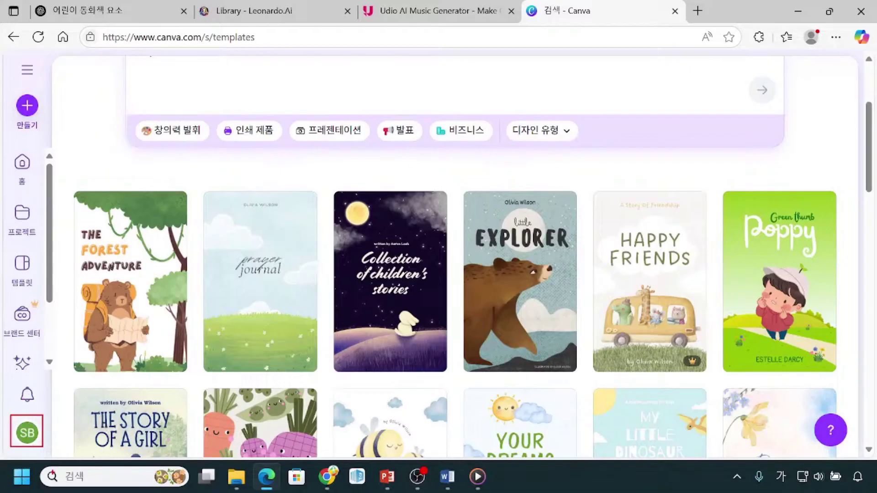
{"action": "left_click", "coordinate": [26, 430]}
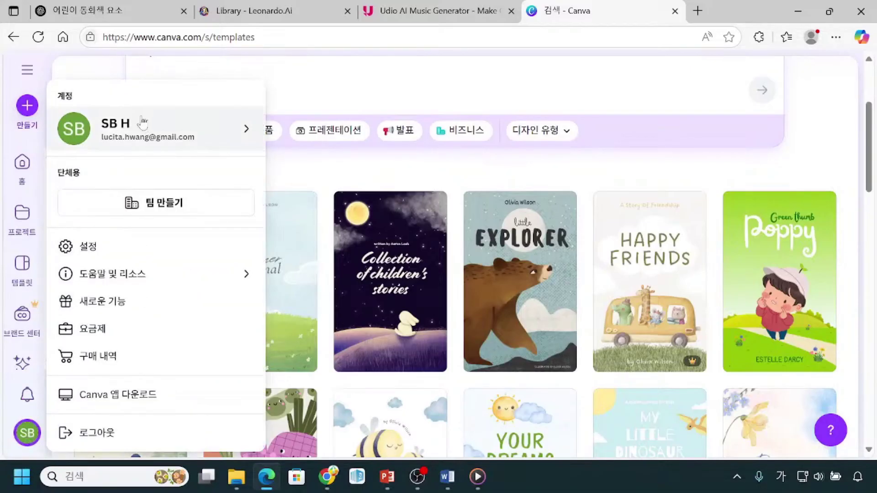
{"action": "left_click", "coordinate": [128, 120]}
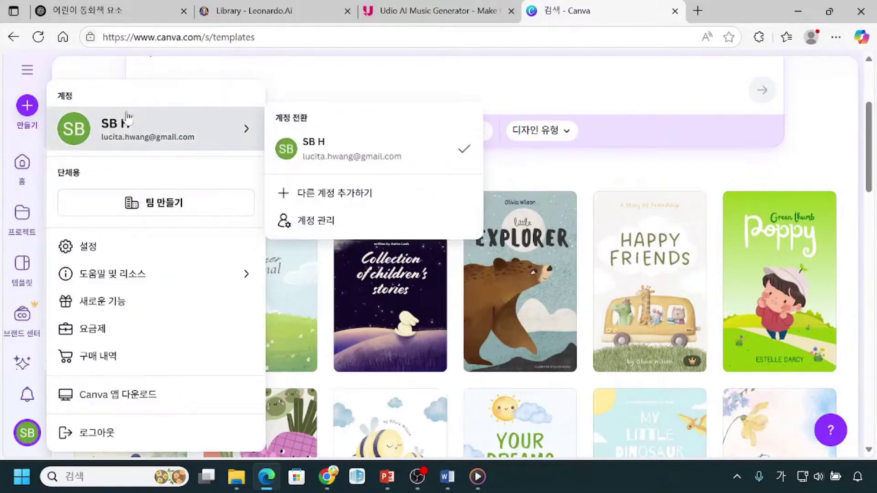
{"action": "left_click", "coordinate": [106, 339]}
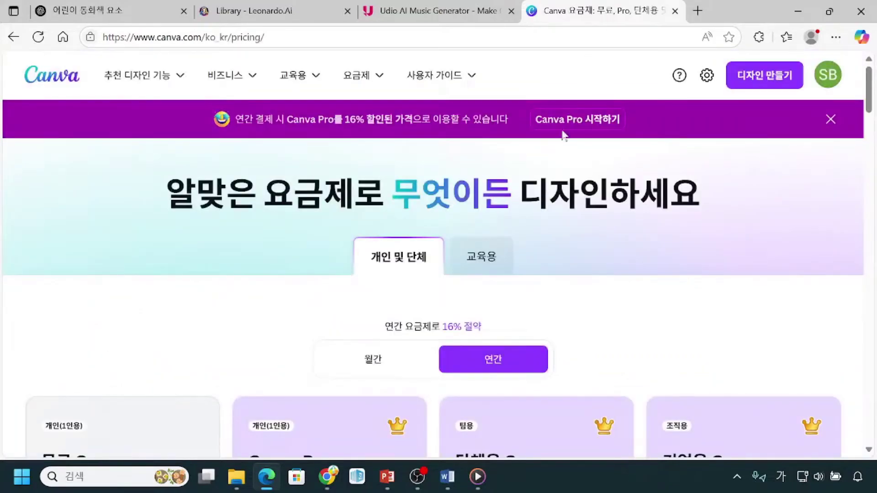
Review the 무료 Canva plan's price and features, mark its feature list with a curved line, and clear the mark.
{"action": "scroll", "coordinate": [495, 287], "scroll_direction": "down", "scroll_amount": 3}
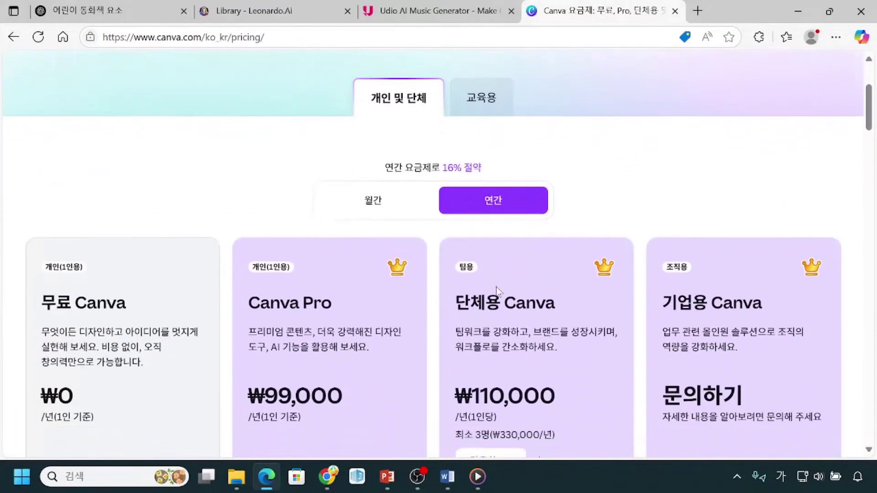
{"action": "scroll", "coordinate": [498, 288], "scroll_direction": "down", "scroll_amount": 1}
{"action": "left_click", "coordinate": [77, 296]}
{"action": "left_click", "coordinate": [67, 406]}
{"action": "scroll", "coordinate": [68, 405], "scroll_direction": "down", "scroll_amount": 3}
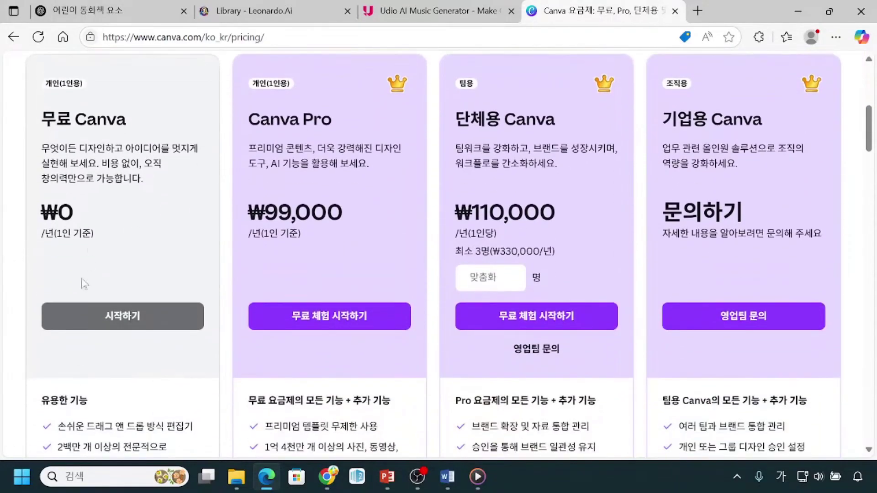
{"action": "scroll", "coordinate": [90, 263], "scroll_direction": "down", "scroll_amount": 4}
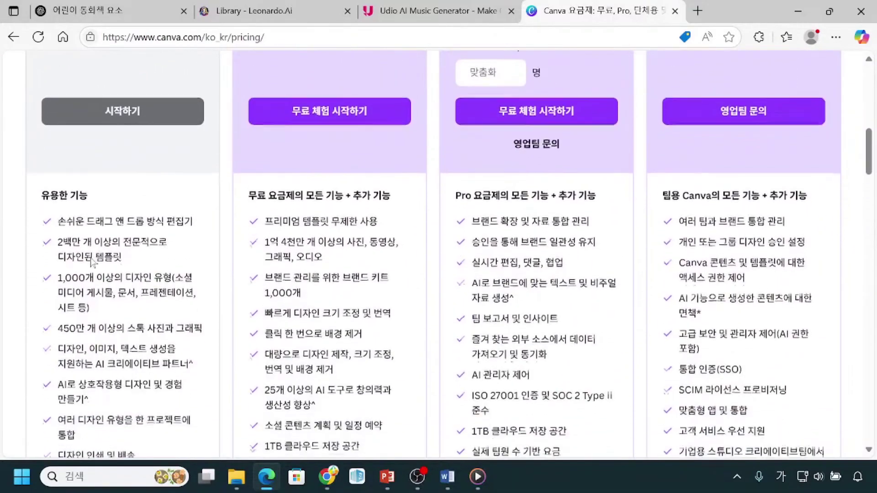
{"action": "scroll", "coordinate": [100, 302], "scroll_direction": "down", "scroll_amount": 1}
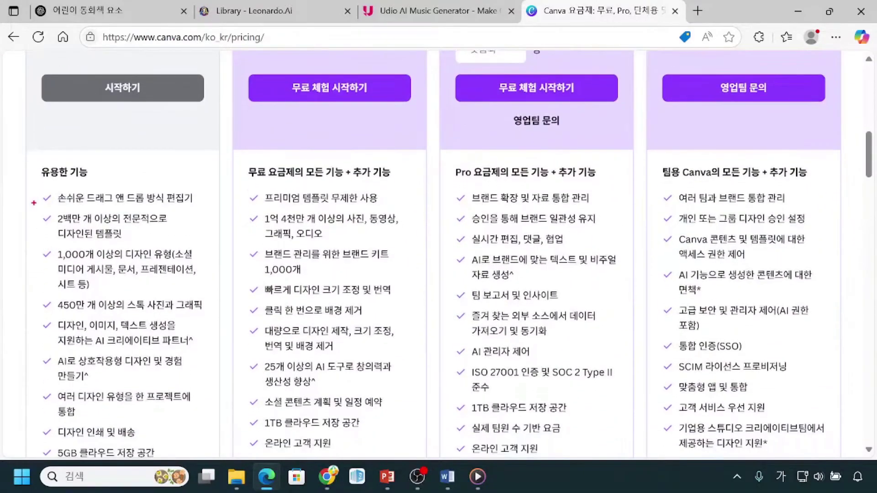
{"action": "mouse_move", "coordinate": [35, 208]}
{"action": "left_mouse_down"}
{"action": "mouse_move", "coordinate": [22, 276]}
{"action": "mouse_move", "coordinate": [51, 431]}
{"action": "left_mouse_up"}
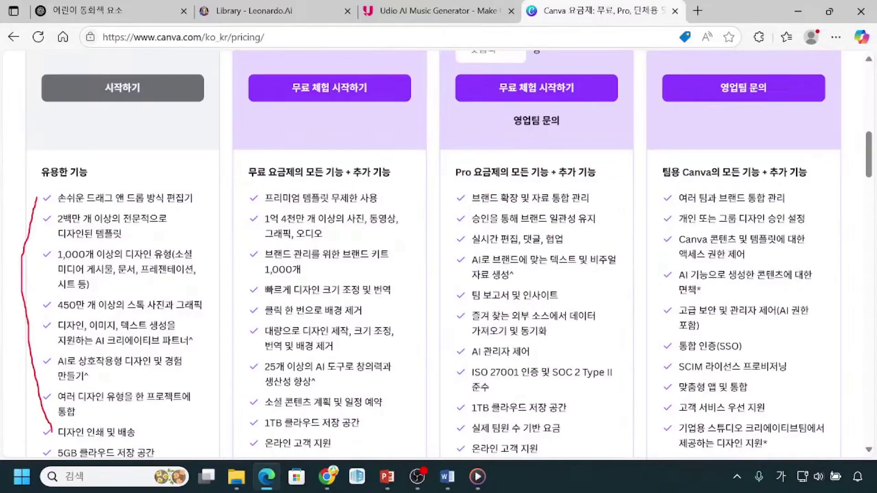
{"action": "key", "text": "Escape"}
Compare the paid plans with the free one, marking 추가 기능 under Canva Pro and 단체용 Canva, and clear the marks.
{"action": "scroll", "coordinate": [398, 173], "scroll_direction": "up", "scroll_amount": 3}
{"action": "left_click", "coordinate": [335, 175]}
{"action": "left_click", "coordinate": [305, 160]}
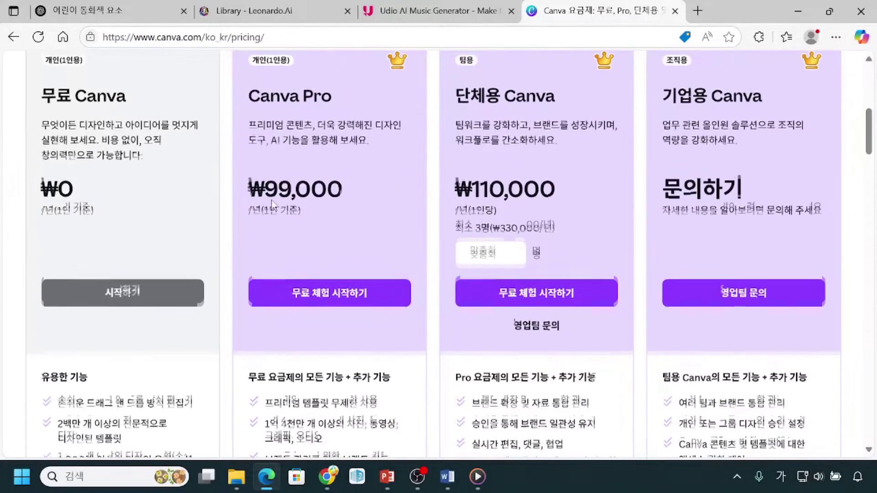
{"action": "scroll", "coordinate": [293, 174], "scroll_direction": "up", "scroll_amount": 1}
{"action": "left_click", "coordinate": [292, 220]}
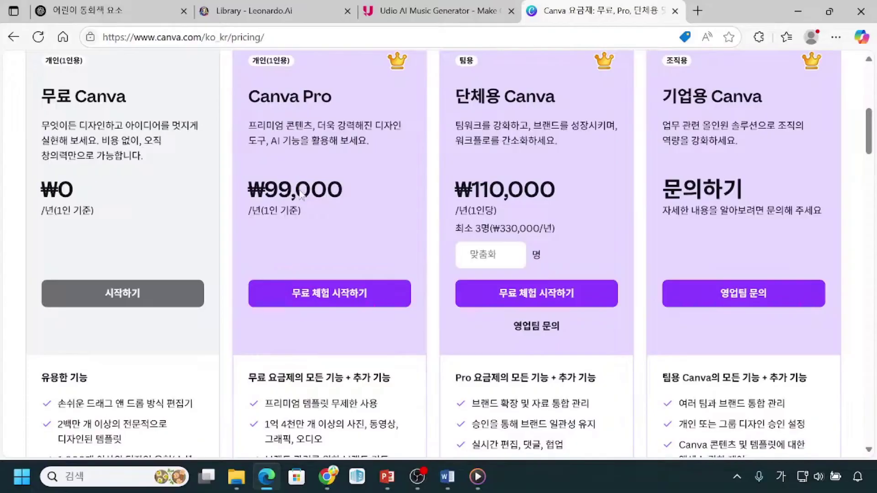
{"action": "scroll", "coordinate": [301, 188], "scroll_direction": "down", "scroll_amount": 2}
{"action": "mouse_move", "coordinate": [181, 177]}
{"action": "left_mouse_down"}
{"action": "mouse_move", "coordinate": [440, 166]}
{"action": "mouse_move", "coordinate": [790, 175]}
{"action": "mouse_move", "coordinate": [769, 183]}
{"action": "left_mouse_up"}
{"action": "mouse_move", "coordinate": [371, 320]}
{"action": "left_mouse_down"}
{"action": "mouse_move", "coordinate": [396, 320]}
{"action": "mouse_move", "coordinate": [382, 293]}
{"action": "mouse_move", "coordinate": [352, 299]}
{"action": "left_mouse_up"}
{"action": "mouse_move", "coordinate": [563, 312]}
{"action": "left_mouse_down"}
{"action": "mouse_move", "coordinate": [602, 305]}
{"action": "mouse_move", "coordinate": [552, 309]}
{"action": "left_mouse_up"}
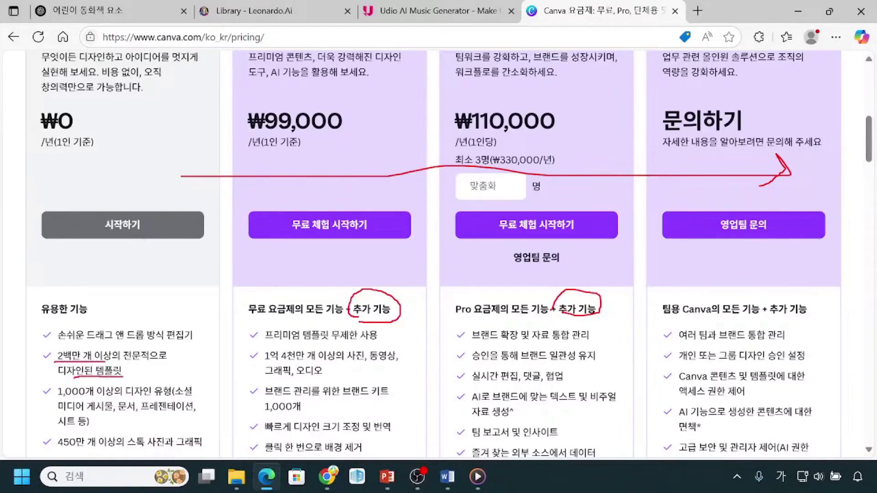
{"action": "left_click_drag", "start_coordinate": [264, 344], "coordinate": [385, 346]}
{"action": "key", "text": "Escape"}
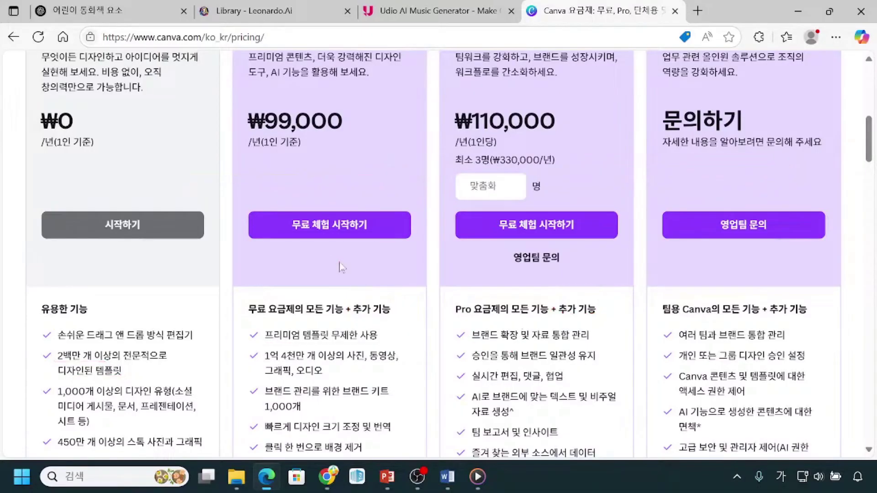
Switch through the Leonardo.Ai library, Udio home page and ChatGPT storybook chat, and return to Canva's pricing page.
{"action": "left_click", "coordinate": [293, 19]}
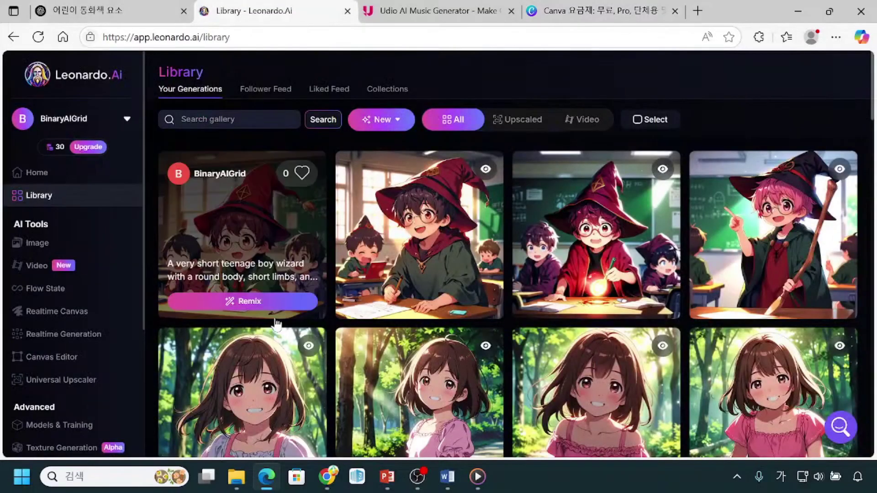
{"action": "left_click", "coordinate": [98, 16]}
{"action": "left_click", "coordinate": [390, 14]}
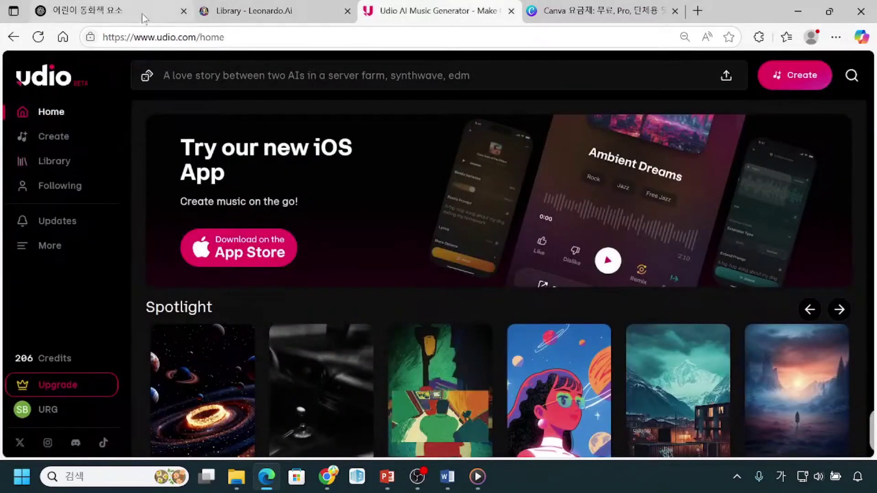
{"action": "left_click", "coordinate": [73, 11]}
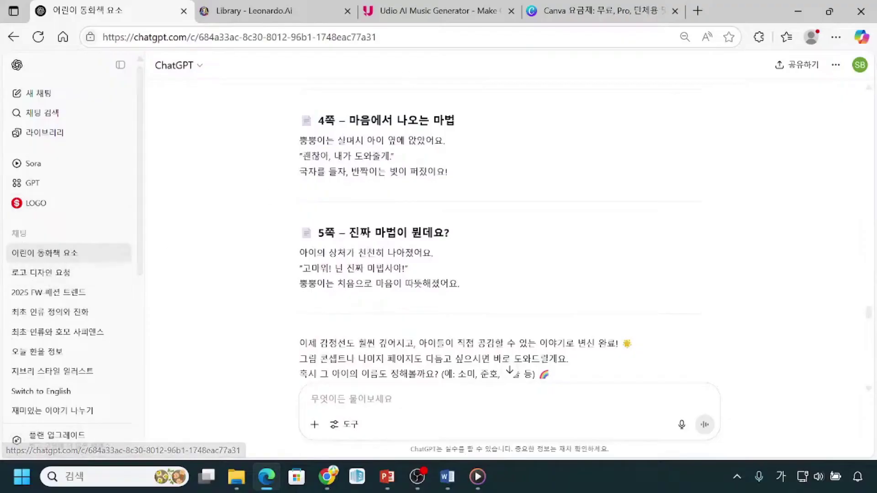
{"action": "left_click", "coordinate": [555, 17]}
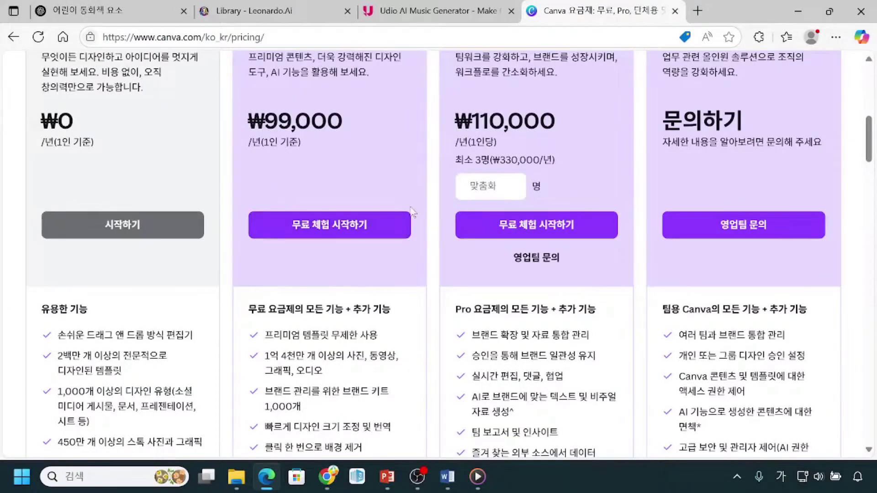
Compare the full feature lists of the four Canva plans and return to the start of the pricing page.
{"action": "scroll", "coordinate": [207, 350], "scroll_direction": "down", "scroll_amount": 2}
{"action": "scroll", "coordinate": [208, 351], "scroll_direction": "down", "scroll_amount": 1}
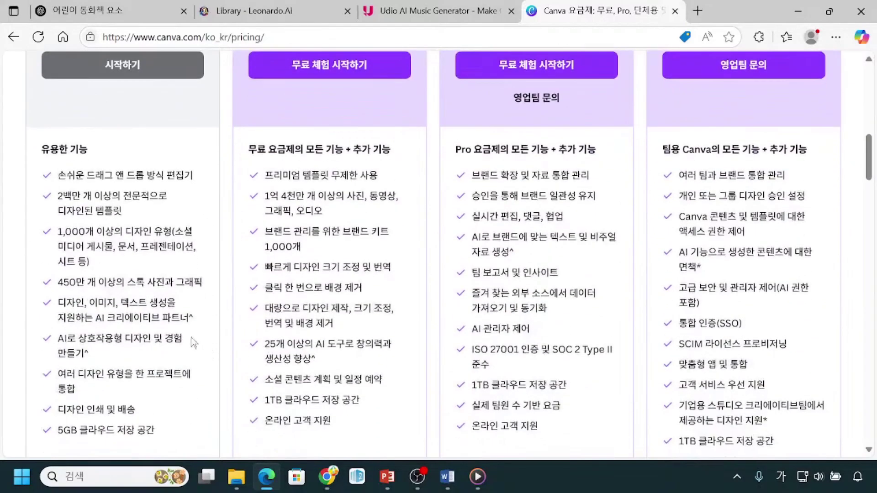
{"action": "scroll", "coordinate": [108, 367], "scroll_direction": "up", "scroll_amount": 4}
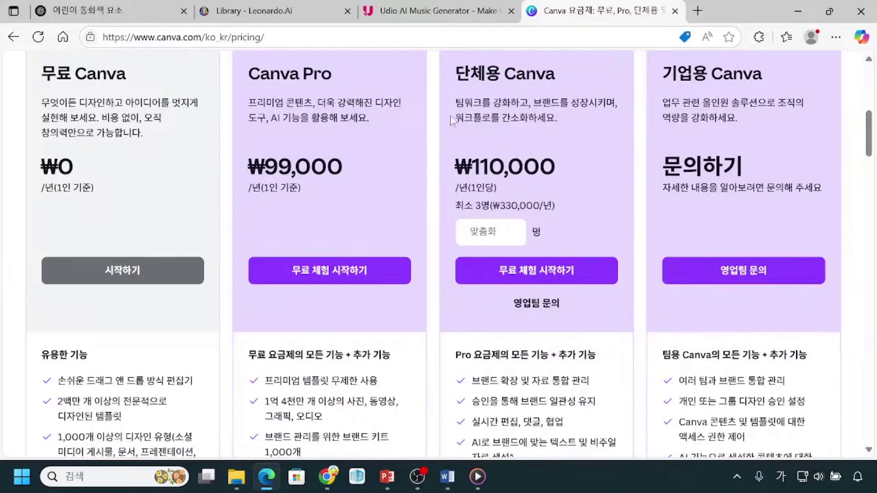
{"action": "scroll", "coordinate": [270, 204], "scroll_direction": "up", "scroll_amount": 8}
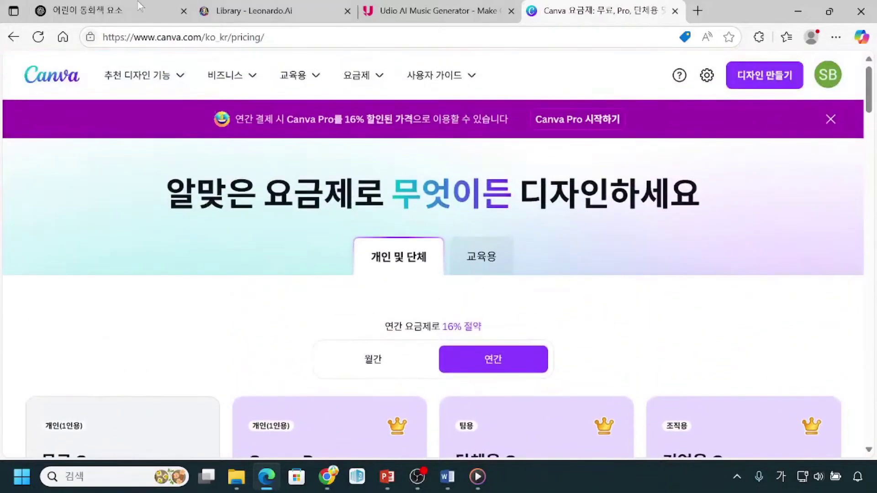
Leave the pricing page and return to the Canva home page.
{"action": "left_click", "coordinate": [11, 40]}
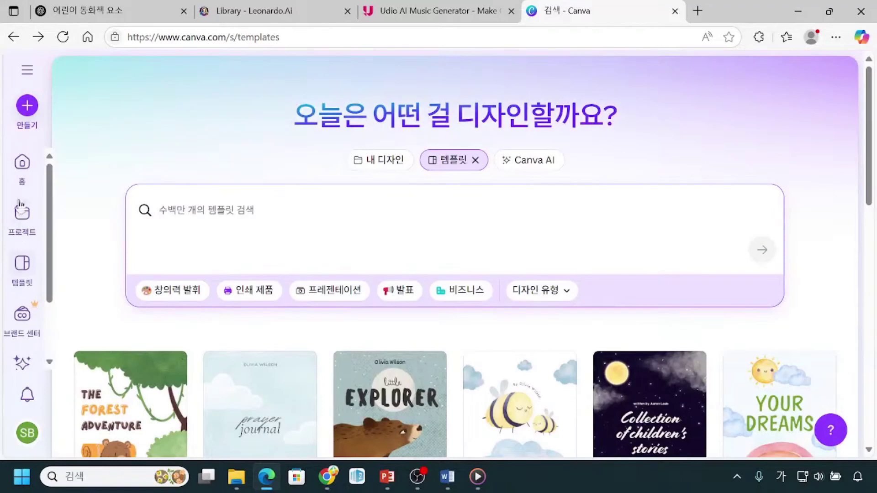
{"action": "left_click", "coordinate": [25, 173]}
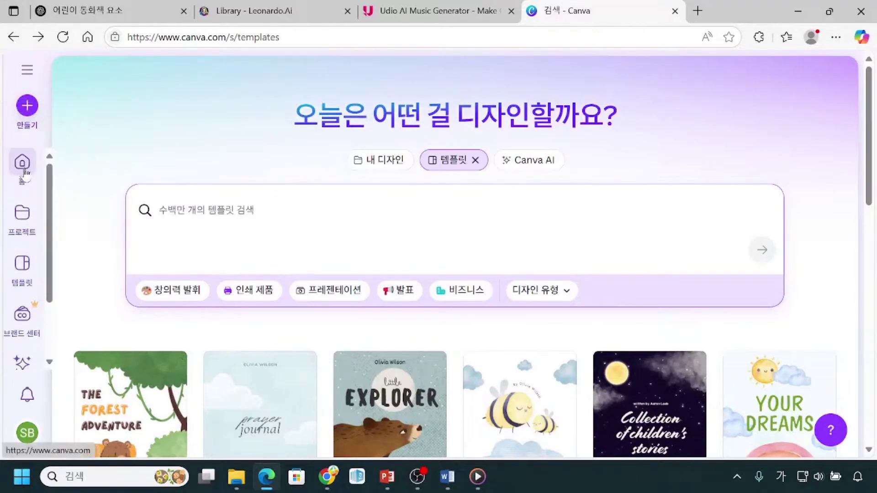
{"action": "left_click", "coordinate": [25, 173]}
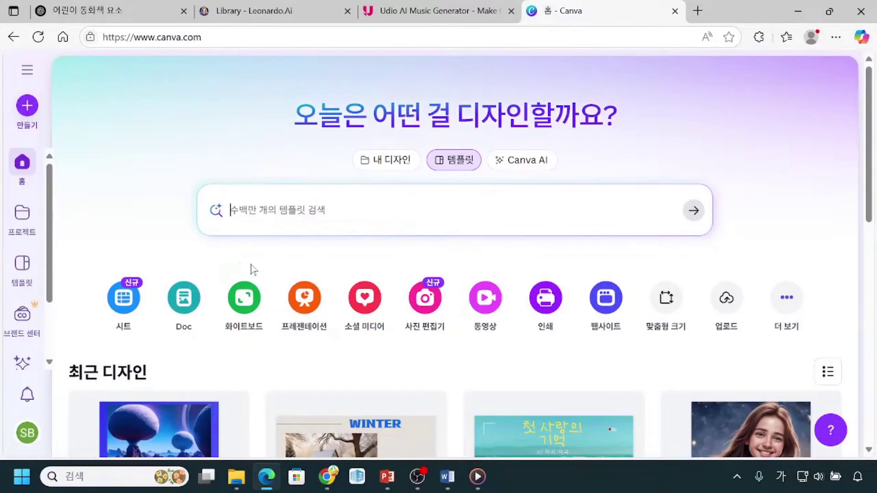
Box the row of design types on the home page, point out Doc and 프레젠테이션, and clear the marks.
{"action": "mouse_move", "coordinate": [97, 265]}
{"action": "left_mouse_down"}
{"action": "mouse_move", "coordinate": [287, 352]}
{"action": "mouse_move", "coordinate": [843, 338]}
{"action": "left_mouse_up"}
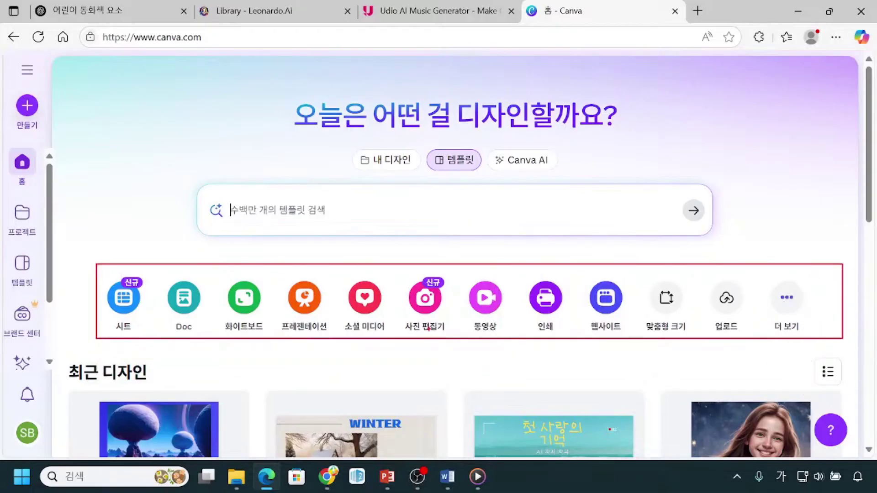
{"action": "left_click_drag", "start_coordinate": [172, 235], "coordinate": [188, 276]}
{"action": "left_click_drag", "start_coordinate": [306, 249], "coordinate": [303, 285]}
{"action": "key", "text": "Escape"}
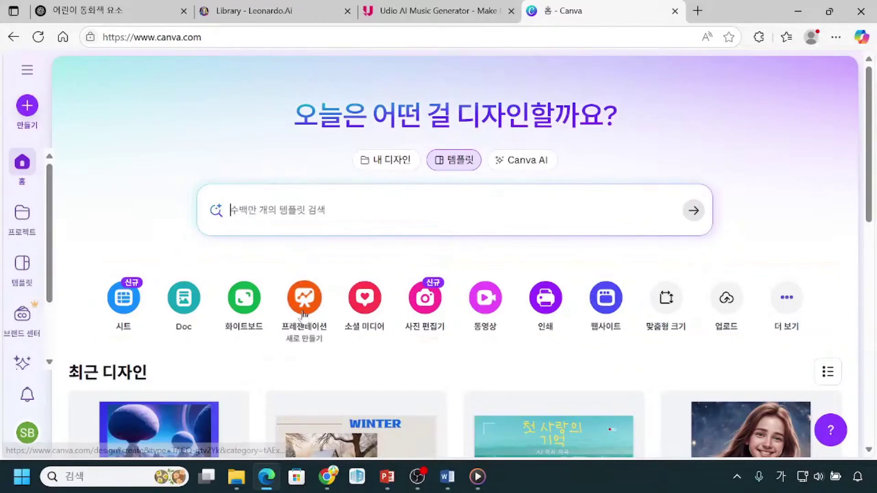
Create a blank presentation, mark the editing tools with an arrow towards the canvas, clear the marks, and close the design.
{"action": "left_click", "coordinate": [305, 311]}
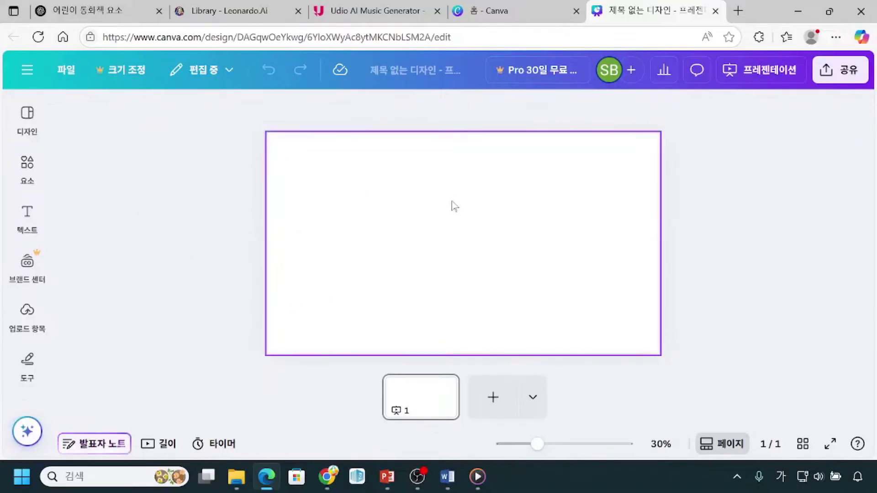
{"action": "mouse_move", "coordinate": [5, 98]}
{"action": "left_mouse_down"}
{"action": "mouse_move", "coordinate": [21, 361]}
{"action": "mouse_move", "coordinate": [55, 416]}
{"action": "left_mouse_up"}
{"action": "mouse_move", "coordinate": [53, 184]}
{"action": "left_mouse_down"}
{"action": "mouse_move", "coordinate": [67, 172]}
{"action": "mouse_move", "coordinate": [277, 139]}
{"action": "mouse_move", "coordinate": [406, 170]}
{"action": "mouse_move", "coordinate": [406, 149]}
{"action": "mouse_move", "coordinate": [360, 185]}
{"action": "left_mouse_up"}
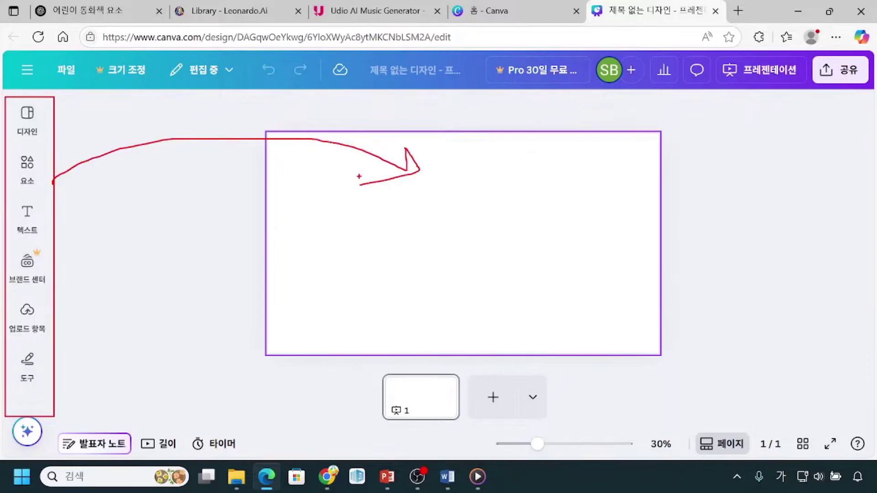
{"action": "key", "text": "Escape"}
{"action": "left_click", "coordinate": [716, 11]}
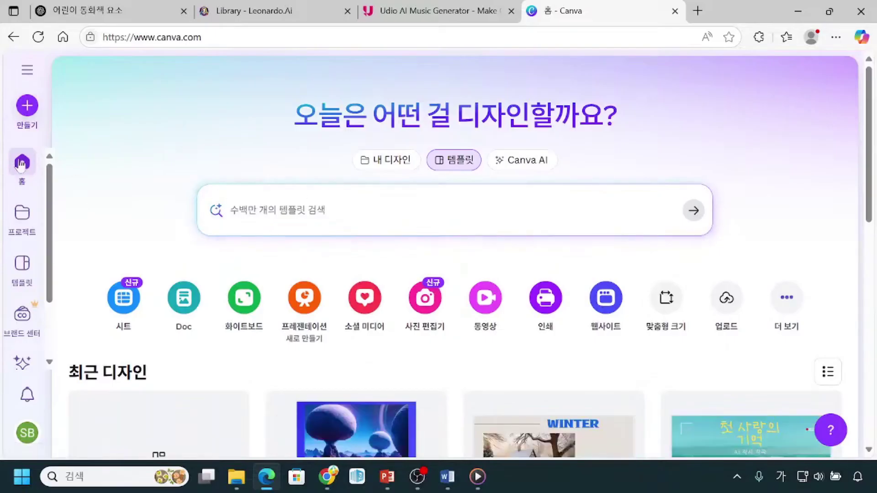
Show the 프로젝트 page, mark the recent designs list and the Learn and Play design, clear the marks, and browse further recent designs.
{"action": "left_click", "coordinate": [16, 234]}
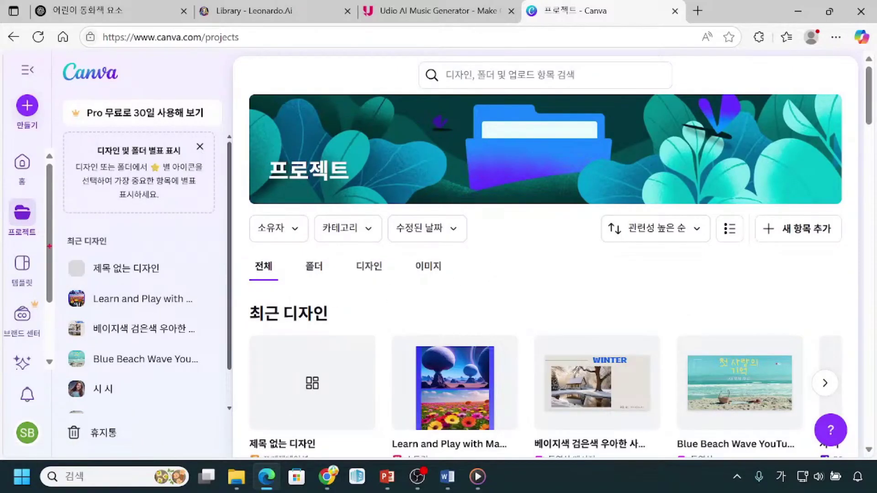
{"action": "mouse_move", "coordinate": [62, 232]}
{"action": "left_mouse_down"}
{"action": "mouse_move", "coordinate": [84, 293]}
{"action": "mouse_move", "coordinate": [200, 383]}
{"action": "mouse_move", "coordinate": [224, 421]}
{"action": "left_mouse_up"}
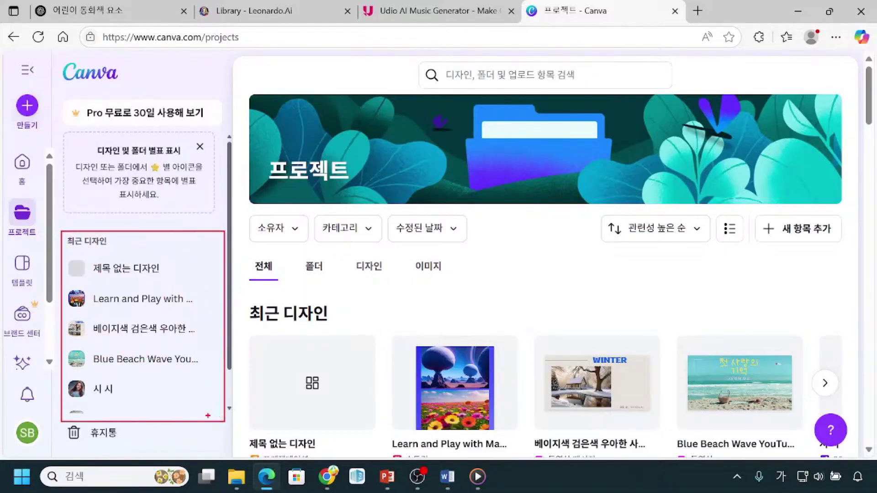
{"action": "mouse_move", "coordinate": [360, 314]}
{"action": "left_mouse_down"}
{"action": "mouse_move", "coordinate": [362, 404]}
{"action": "mouse_move", "coordinate": [411, 431]}
{"action": "mouse_move", "coordinate": [497, 416]}
{"action": "mouse_move", "coordinate": [529, 362]}
{"action": "mouse_move", "coordinate": [394, 316]}
{"action": "left_mouse_up"}
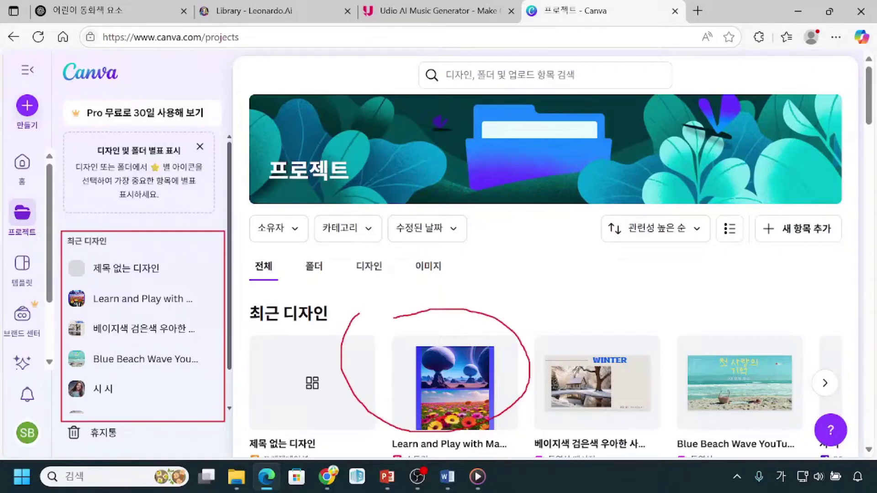
{"action": "key", "text": "Escape"}
{"action": "scroll", "coordinate": [394, 319], "scroll_direction": "down", "scroll_amount": 2}
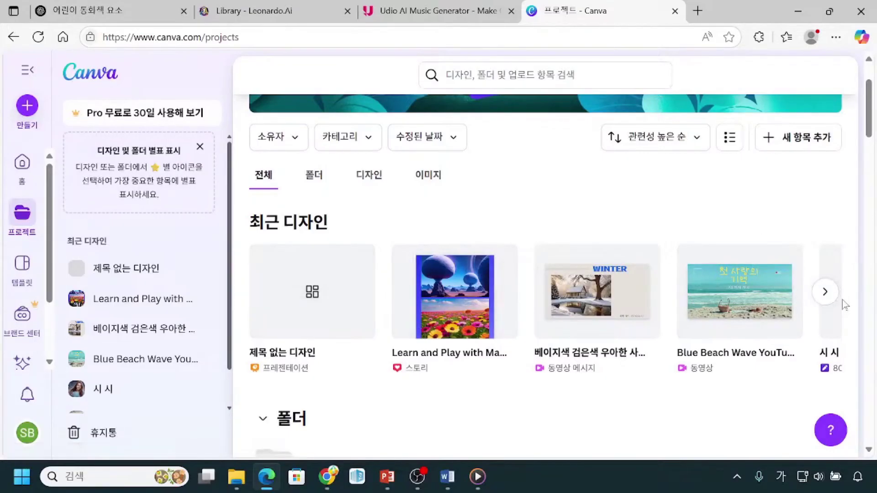
{"action": "left_click", "coordinate": [825, 292]}
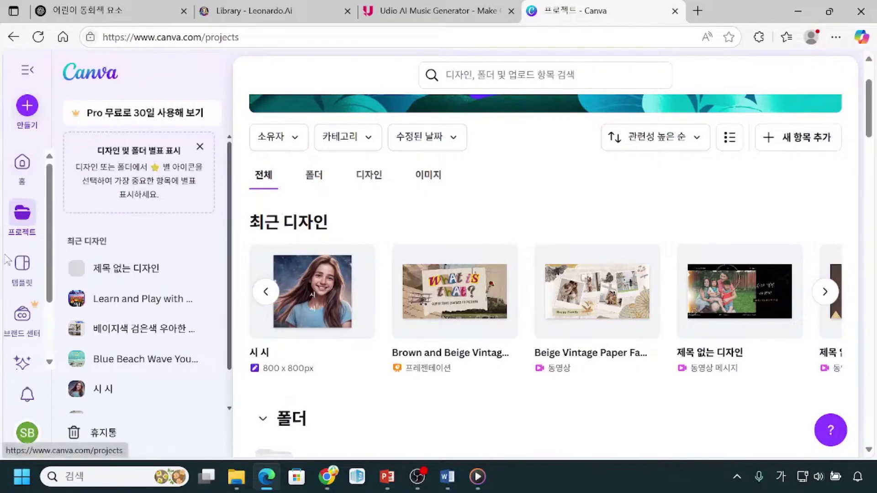
Show the 템플릿 page with its template categories.
{"action": "left_click", "coordinate": [16, 287]}
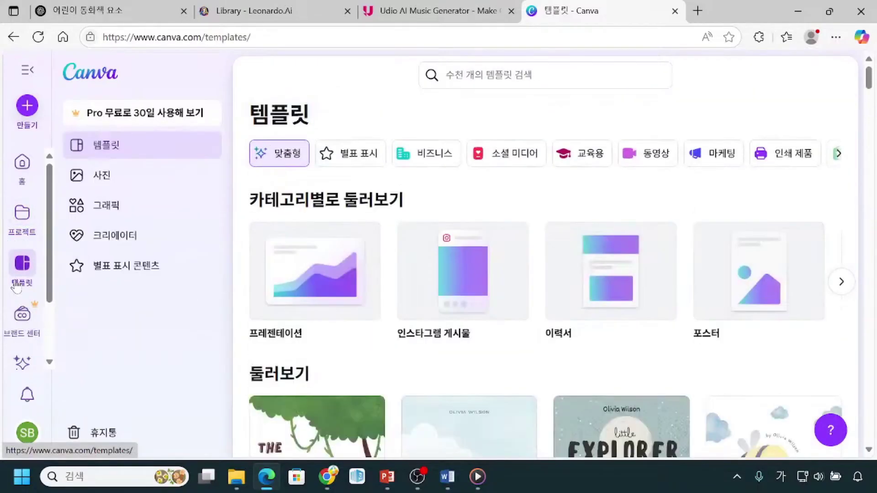
{"action": "left_click", "coordinate": [33, 263]}
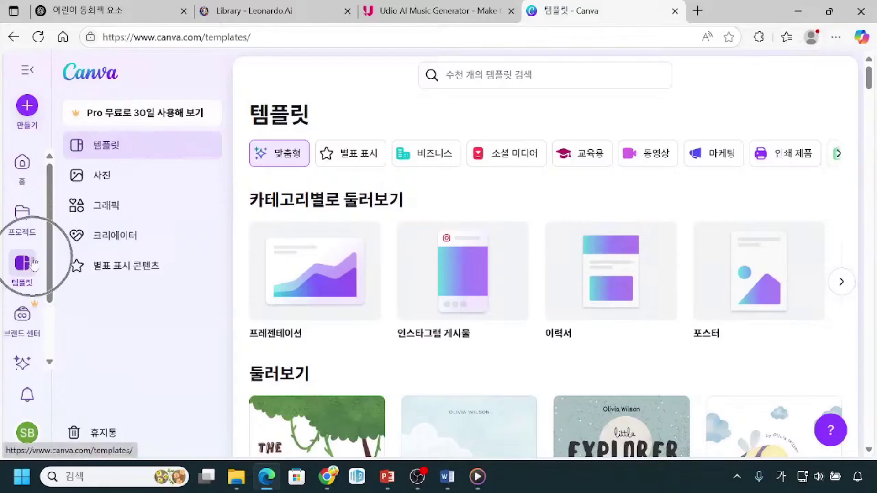
Browse the template categories on the 템플릿 page from 프레젠테이션 onwards to Doc and 동영상.
{"action": "left_click", "coordinate": [25, 279]}
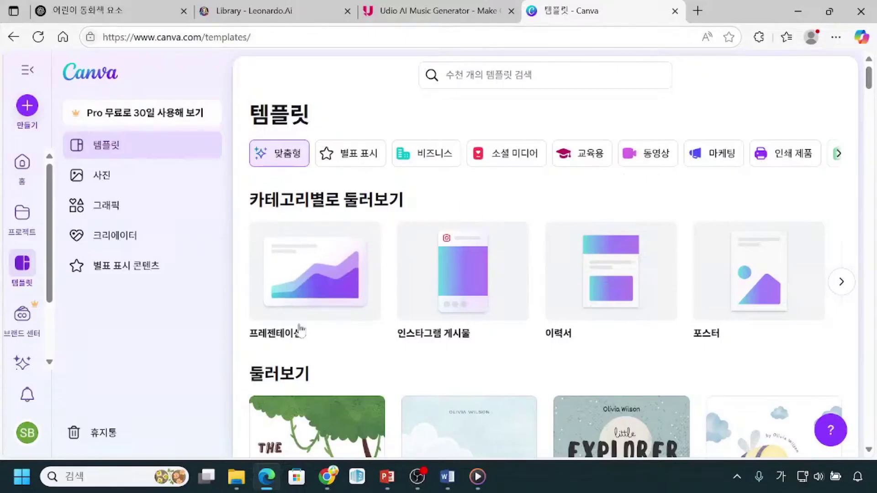
{"action": "left_click", "coordinate": [298, 343]}
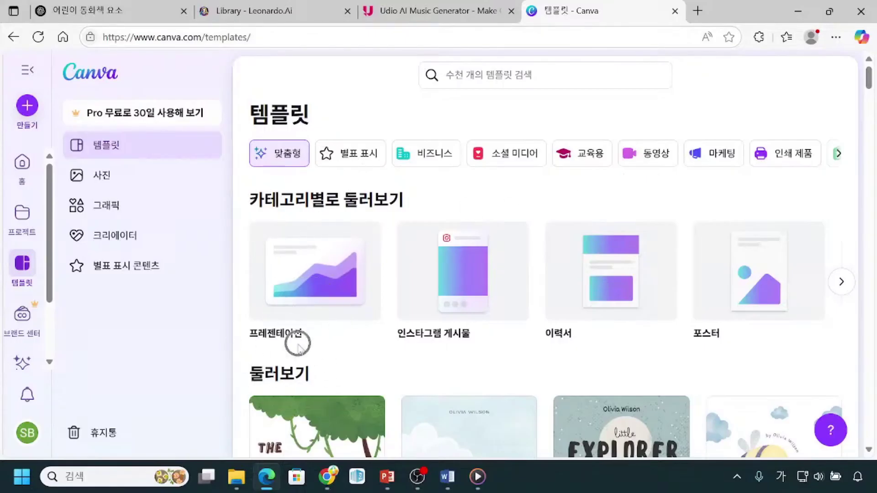
{"action": "left_click", "coordinate": [660, 319]}
{"action": "left_click", "coordinate": [843, 288]}
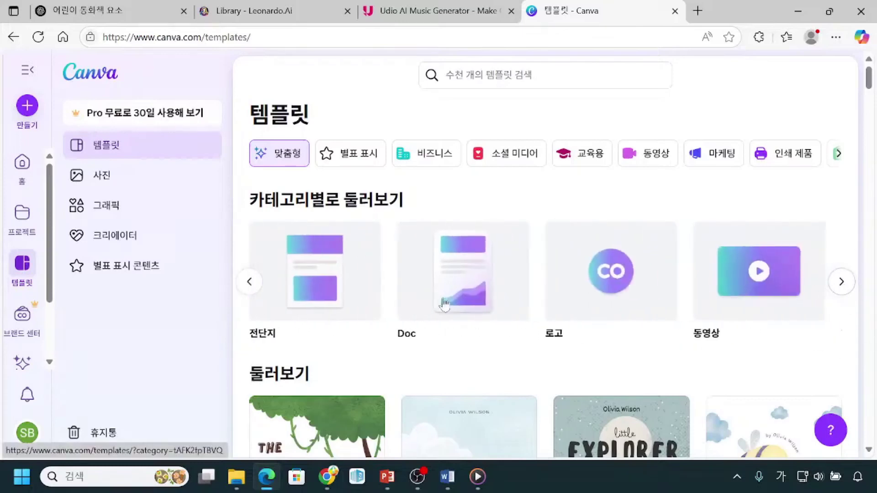
{"action": "left_click", "coordinate": [442, 298]}
{"action": "left_click", "coordinate": [733, 292]}
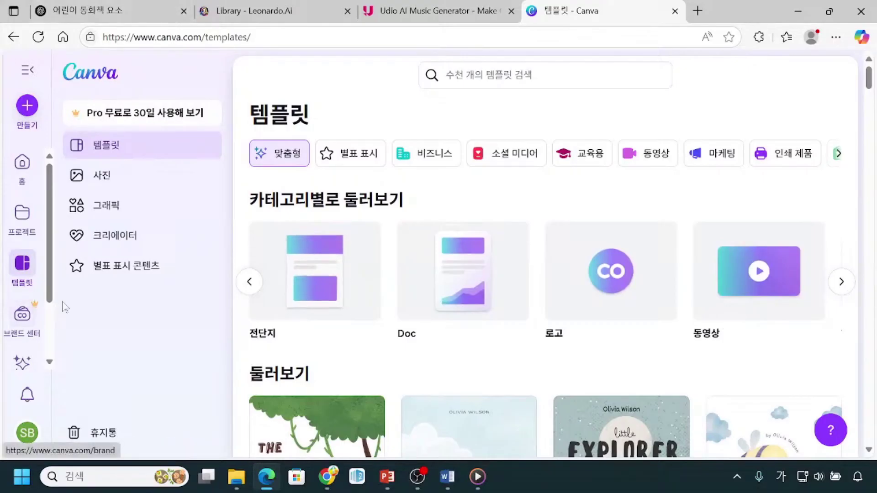
Point out 브랜드 센터 and Canva AI among the site's main sections.
{"action": "left_click", "coordinate": [21, 344]}
{"action": "left_click", "coordinate": [17, 339]}
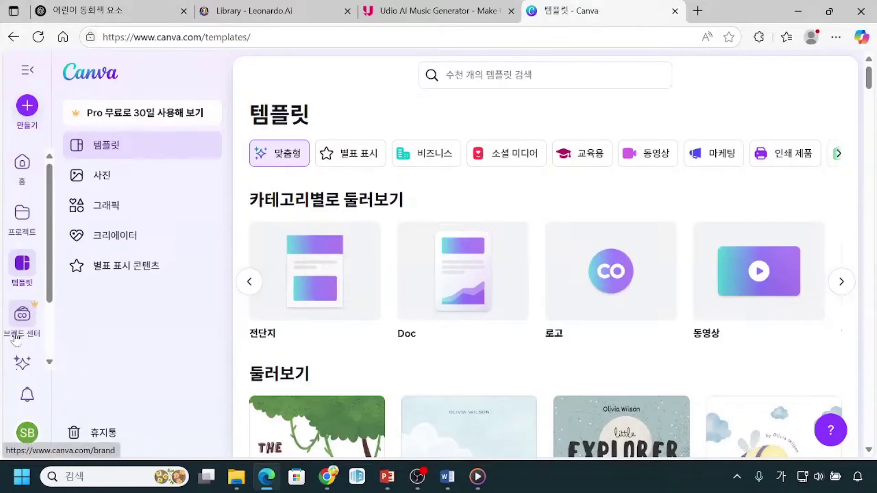
{"action": "left_click", "coordinate": [16, 338]}
{"action": "left_click_drag", "start_coordinate": [52, 302], "coordinate": [45, 354]}
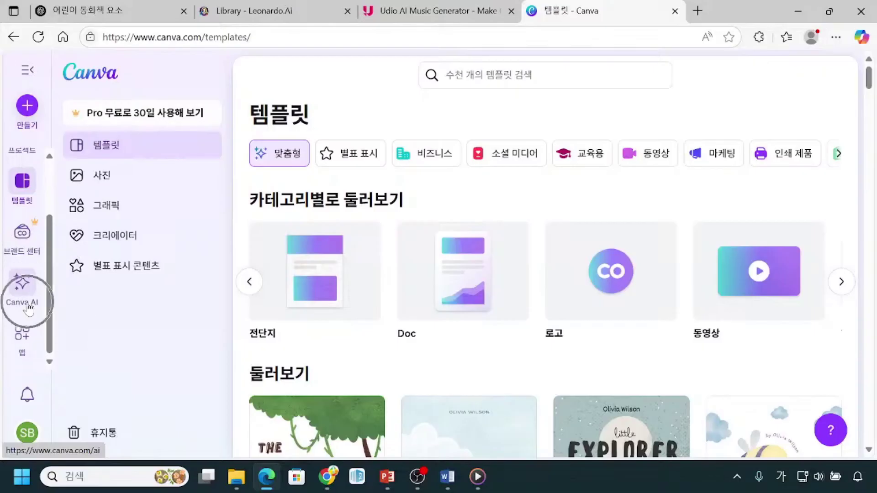
{"action": "left_click", "coordinate": [26, 292]}
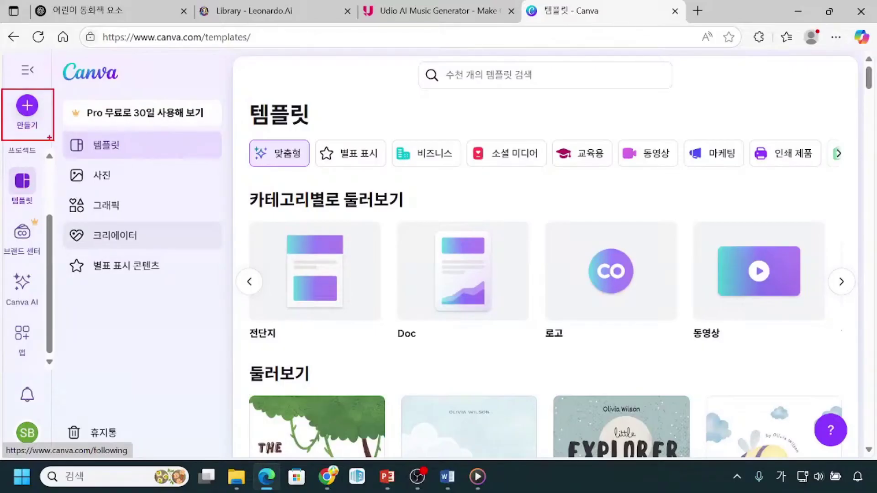
Show the 동영상 category for creating a new design, tick 동영상(가로형) and 스토리, and underline the 스토리 label.
{"action": "left_click", "coordinate": [26, 119]}
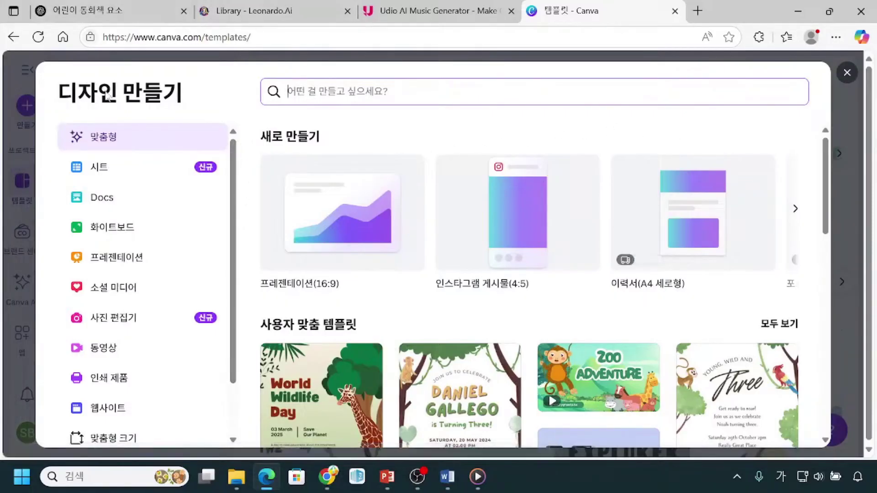
{"action": "left_click", "coordinate": [116, 360]}
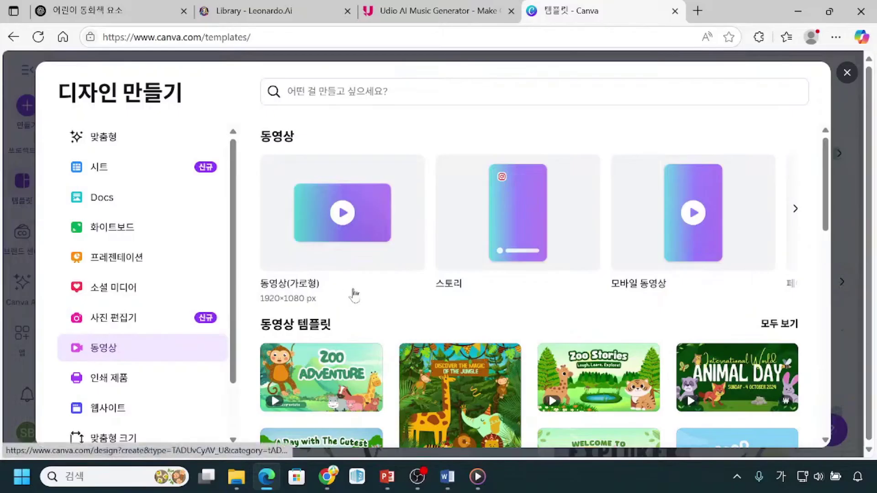
{"action": "left_click_drag", "start_coordinate": [349, 155], "coordinate": [388, 152]}
{"action": "left_click_drag", "start_coordinate": [518, 142], "coordinate": [539, 136]}
{"action": "left_click_drag", "start_coordinate": [431, 296], "coordinate": [459, 297]}
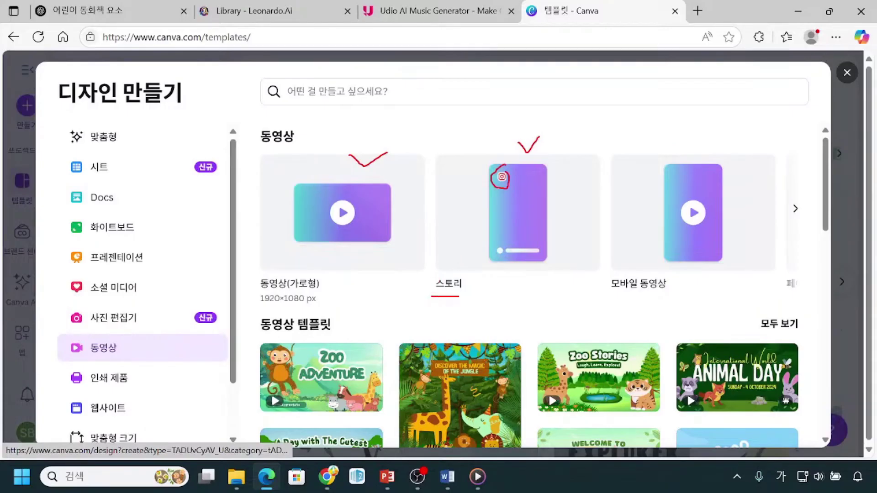
Box the image and caption areas of the 스토리 thumbnail, mark 모바일 동영상 and the control for more formats, and clear the marks.
{"action": "mouse_move", "coordinate": [493, 167]}
{"action": "left_mouse_down"}
{"action": "mouse_move", "coordinate": [507, 242]}
{"action": "mouse_move", "coordinate": [544, 192]}
{"action": "mouse_move", "coordinate": [497, 167]}
{"action": "left_mouse_up"}
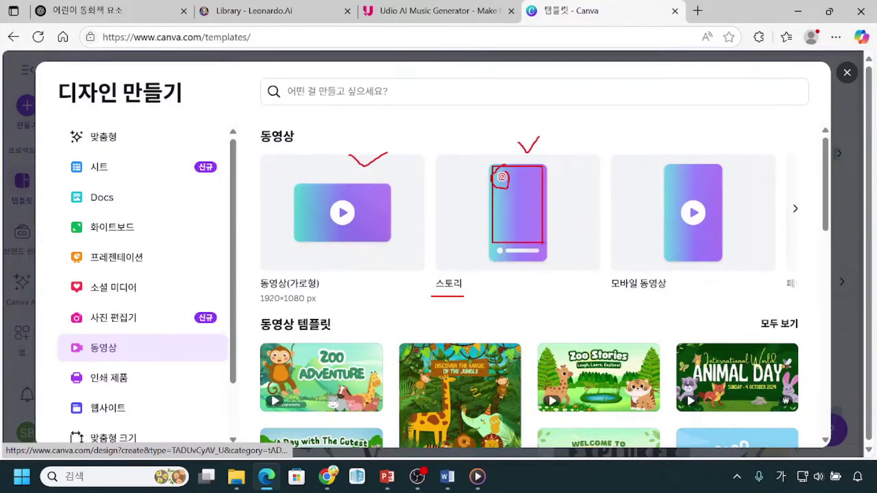
{"action": "mouse_move", "coordinate": [490, 245]}
{"action": "left_mouse_down"}
{"action": "mouse_move", "coordinate": [516, 272]}
{"action": "mouse_move", "coordinate": [495, 245]}
{"action": "left_mouse_up"}
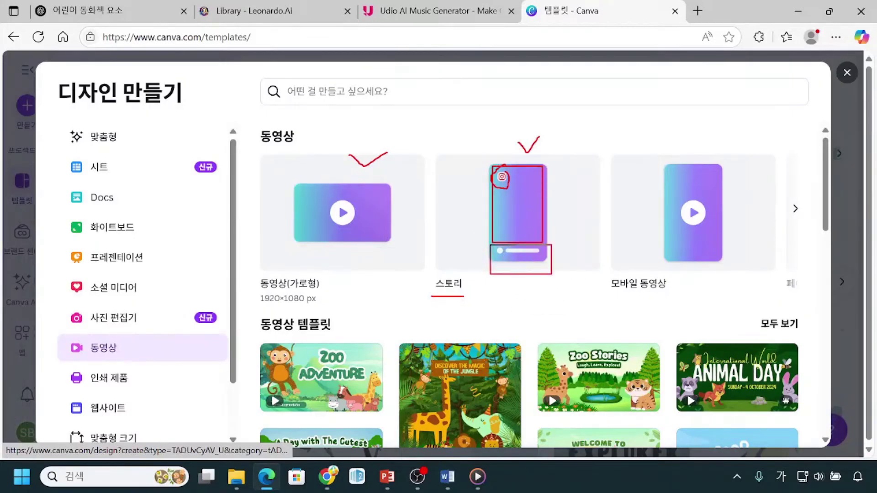
{"action": "mouse_move", "coordinate": [550, 179]}
{"action": "left_mouse_down"}
{"action": "mouse_move", "coordinate": [571, 219]}
{"action": "mouse_move", "coordinate": [560, 258]}
{"action": "left_mouse_up"}
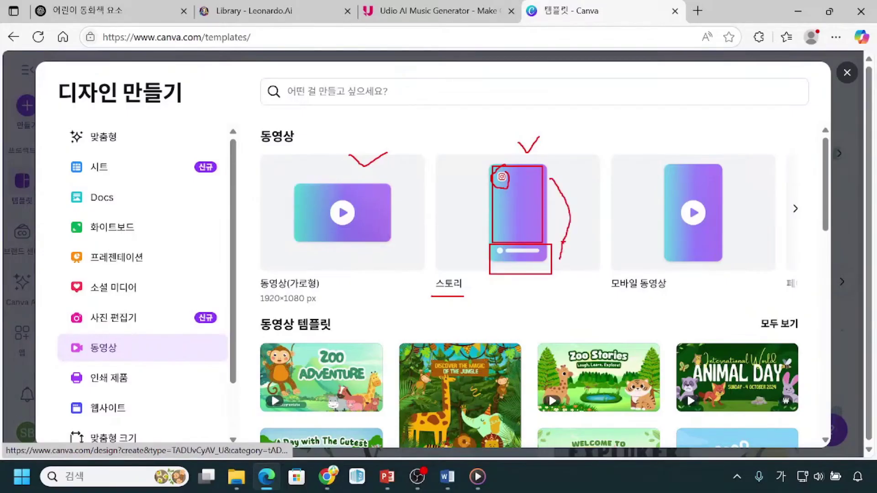
{"action": "mouse_move", "coordinate": [662, 163]}
{"action": "left_mouse_down"}
{"action": "mouse_move", "coordinate": [662, 237]}
{"action": "mouse_move", "coordinate": [728, 162]}
{"action": "left_mouse_up"}
{"action": "left_click_drag", "start_coordinate": [801, 205], "coordinate": [780, 222]}
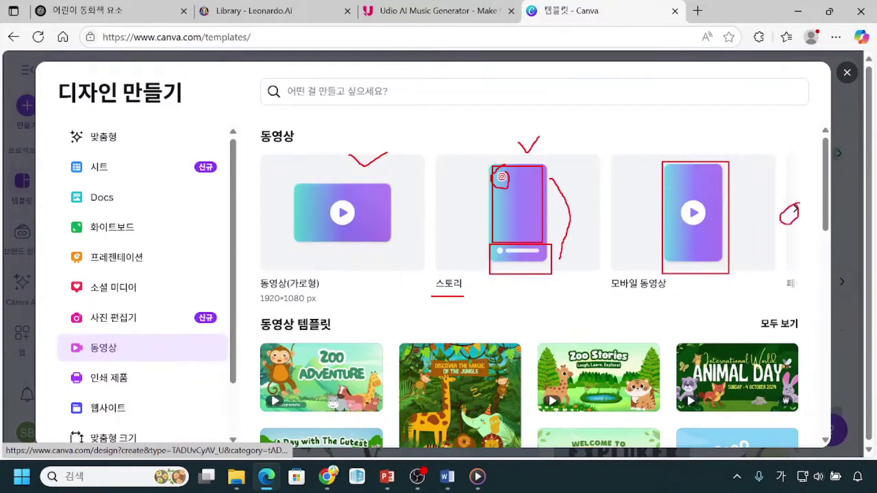
{"action": "key", "text": "Escape"}
Browse the Facebook, Instagram Reels and TikTok video formats and the remaining design categories, and close the design creation dialog.
{"action": "left_click", "coordinate": [795, 209]}
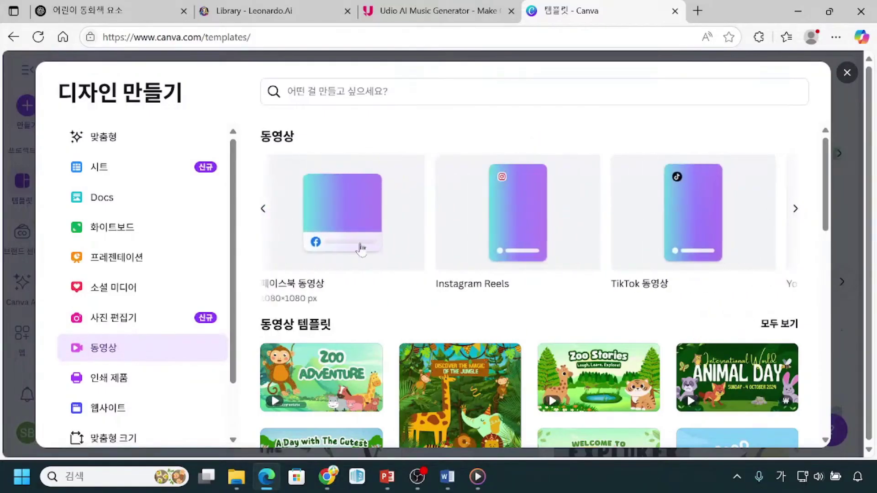
{"action": "left_click", "coordinate": [709, 232]}
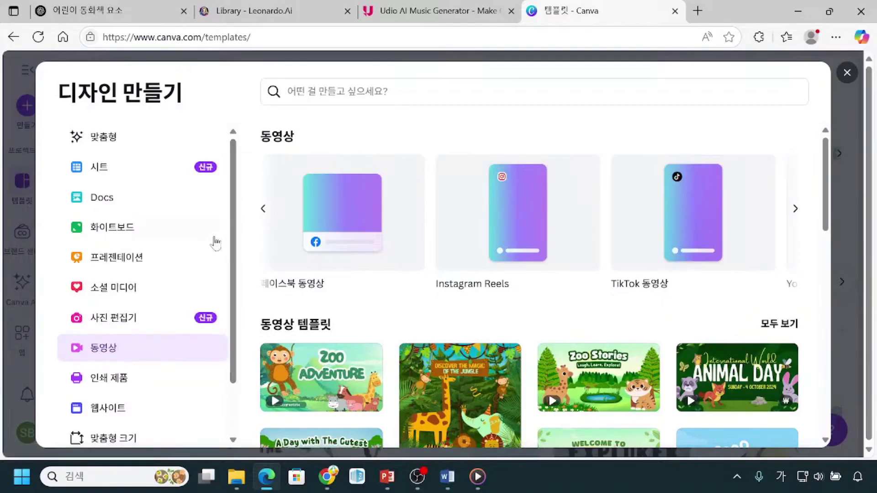
{"action": "scroll", "coordinate": [116, 265], "scroll_direction": "down", "scroll_amount": 1}
{"action": "scroll", "coordinate": [112, 278], "scroll_direction": "down", "scroll_amount": 2}
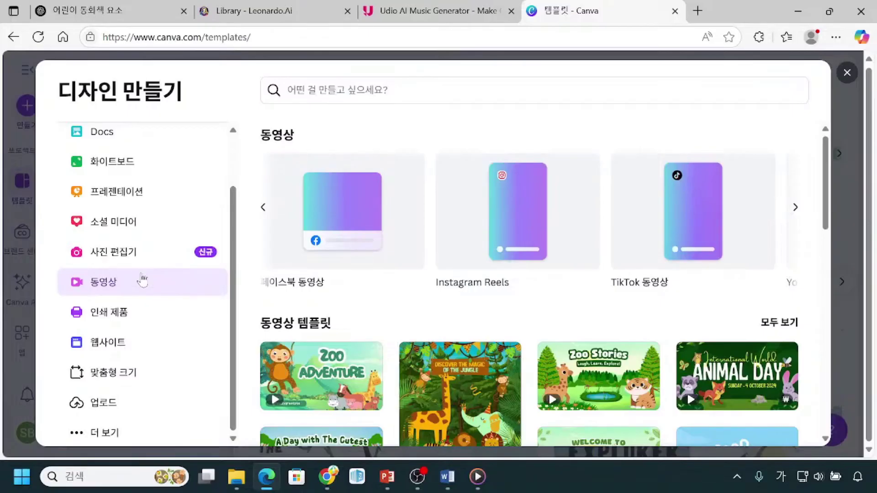
{"action": "scroll", "coordinate": [144, 270], "scroll_direction": "up", "scroll_amount": 2}
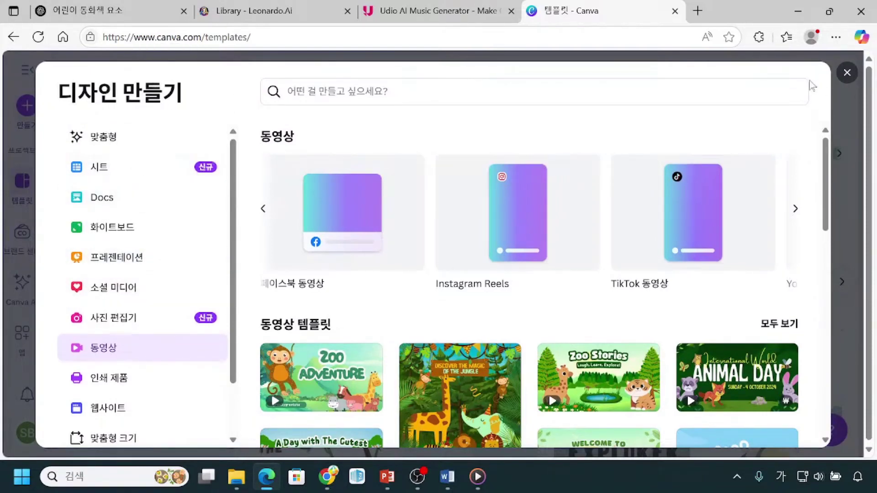
{"action": "left_click", "coordinate": [847, 73]}
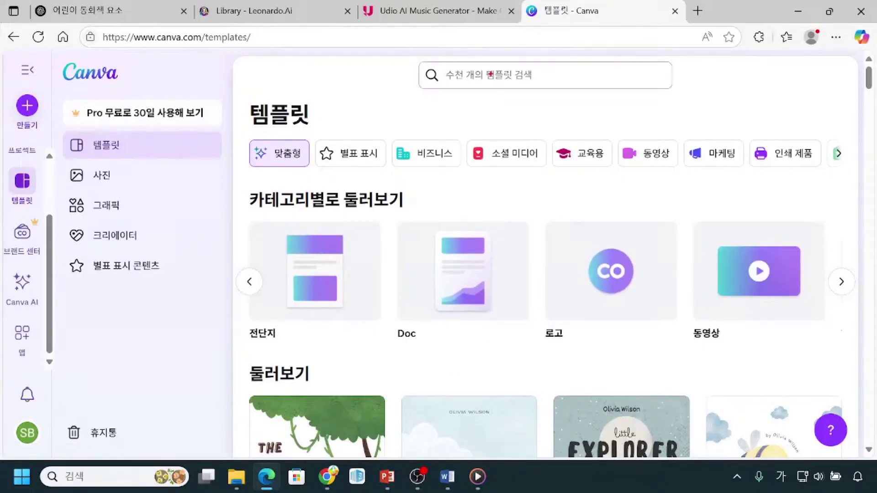
Mark the template search field with a box, clear it, and search the templates for 동화책.
{"action": "mouse_move", "coordinate": [415, 57]}
{"action": "left_mouse_down"}
{"action": "mouse_move", "coordinate": [439, 108]}
{"action": "mouse_move", "coordinate": [689, 108]}
{"action": "left_mouse_up"}
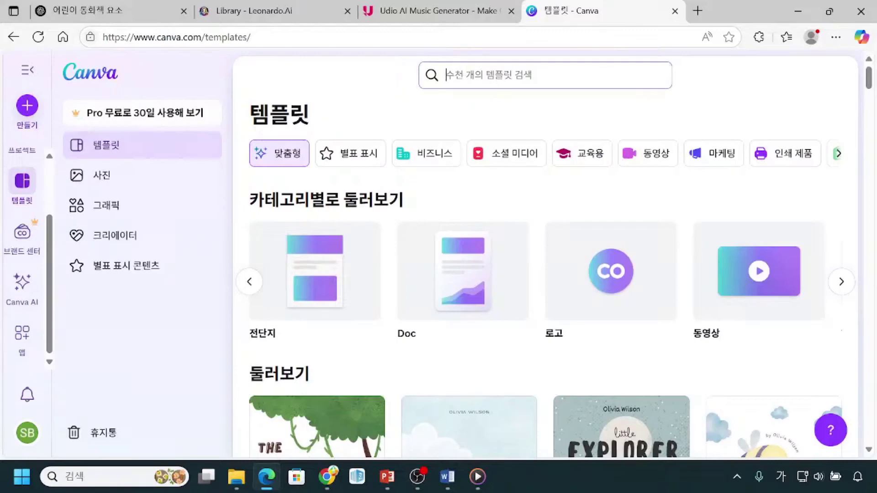
{"action": "left_click", "coordinate": [461, 74]}
{"action": "type", "text": "동"}
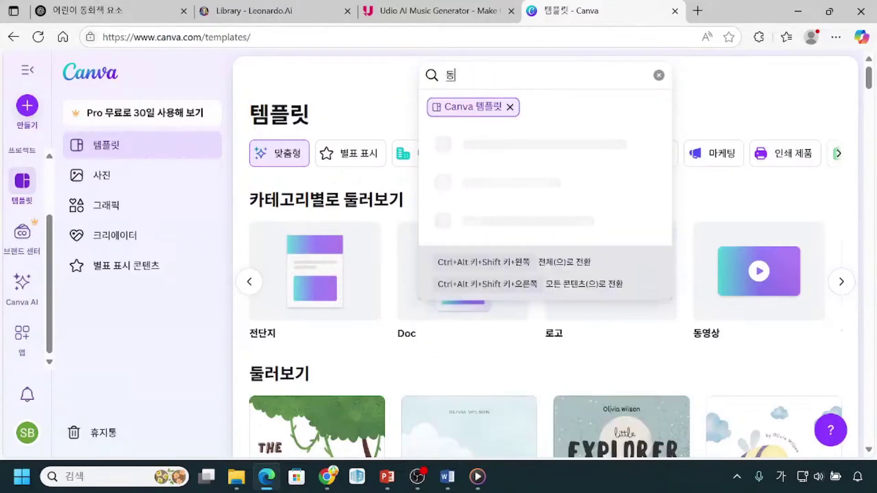
{"action": "type", "text": "화채ㄱ"}
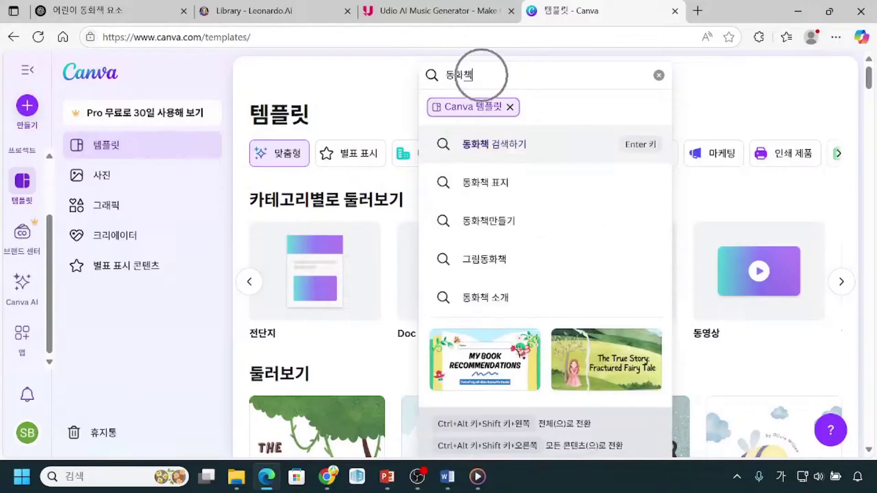
{"action": "key", "text": "Return"}
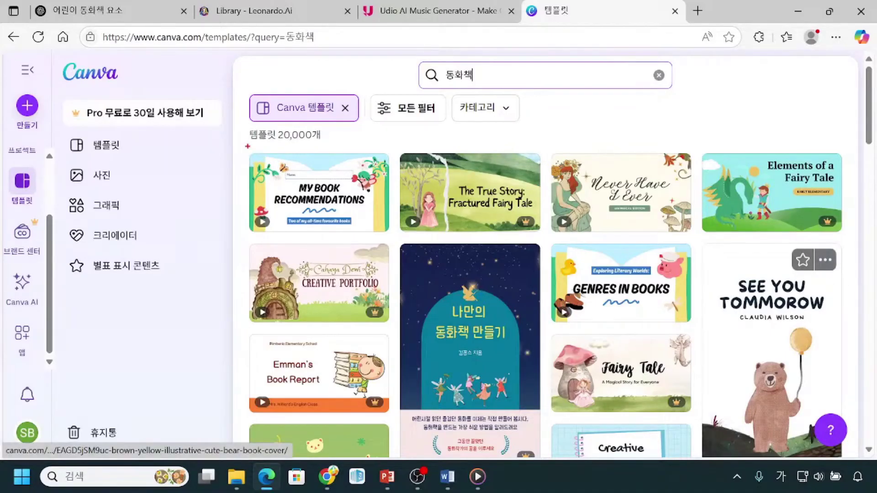
Box the MY BOOK RECOMMENDATIONS and 나만의 동화책 만들기 templates, underline the search term 동화책, and clear the marks.
{"action": "mouse_move", "coordinate": [246, 150]}
{"action": "left_mouse_down"}
{"action": "mouse_move", "coordinate": [252, 179]}
{"action": "mouse_move", "coordinate": [393, 234]}
{"action": "mouse_move", "coordinate": [391, 271]}
{"action": "mouse_move", "coordinate": [484, 432]}
{"action": "mouse_move", "coordinate": [542, 474]}
{"action": "left_mouse_up"}
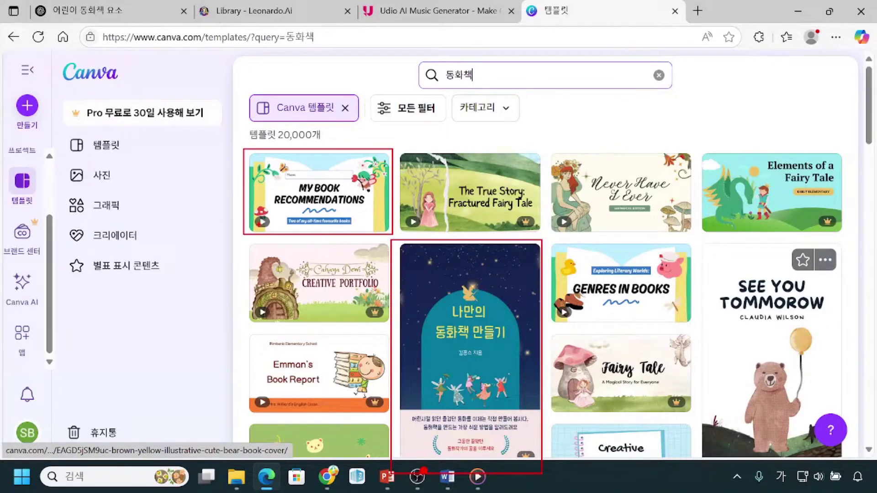
{"action": "key", "text": "Escape"}
{"action": "scroll", "coordinate": [423, 271], "scroll_direction": "down", "scroll_amount": 1}
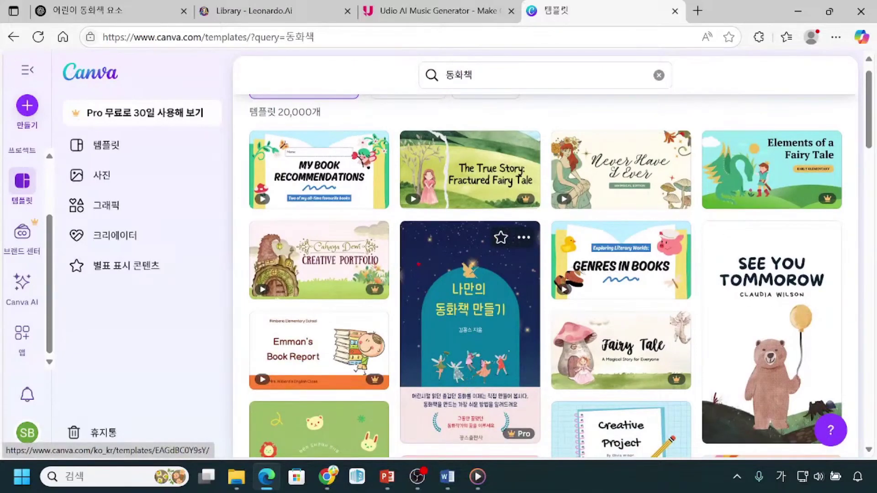
{"action": "mouse_move", "coordinate": [396, 212]}
{"action": "left_mouse_down"}
{"action": "mouse_move", "coordinate": [515, 379]}
{"action": "mouse_move", "coordinate": [545, 454]}
{"action": "left_mouse_up"}
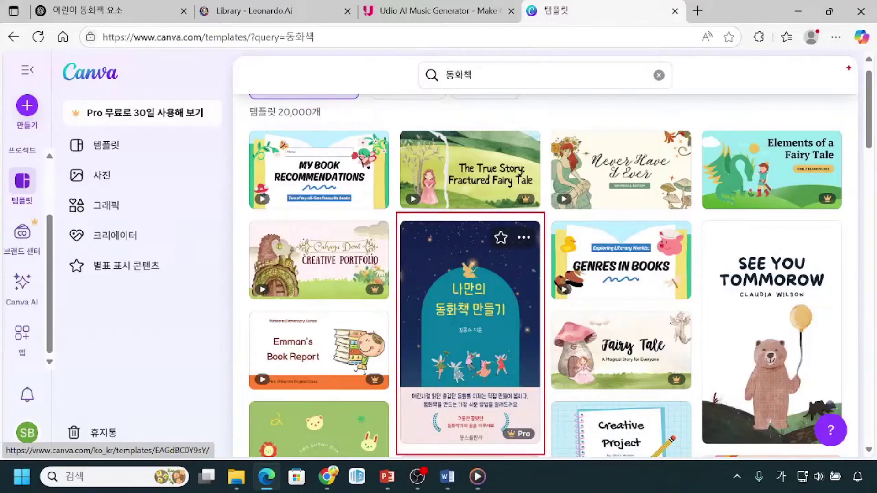
{"action": "left_click_drag", "start_coordinate": [449, 85], "coordinate": [473, 86]}
Browse further down the 동화책 template results and return to the first ones.
{"action": "scroll", "coordinate": [649, 329], "scroll_direction": "down", "scroll_amount": 6}
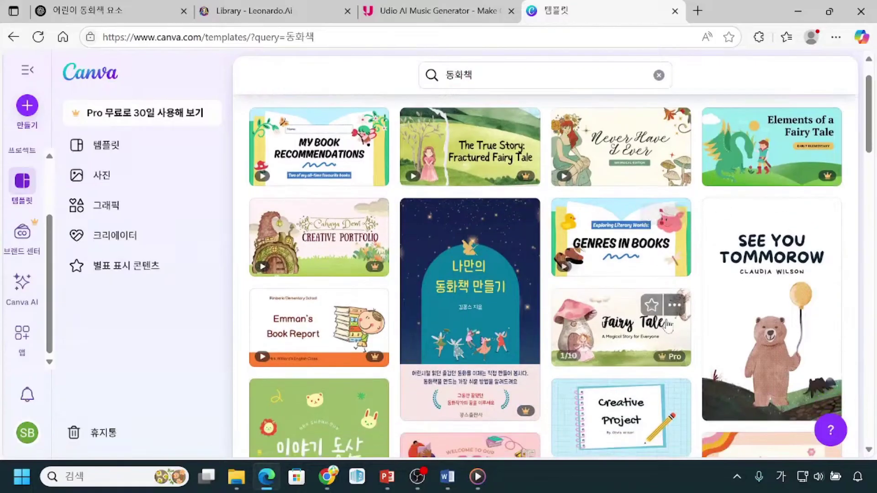
{"action": "scroll", "coordinate": [648, 348], "scroll_direction": "down", "scroll_amount": 2}
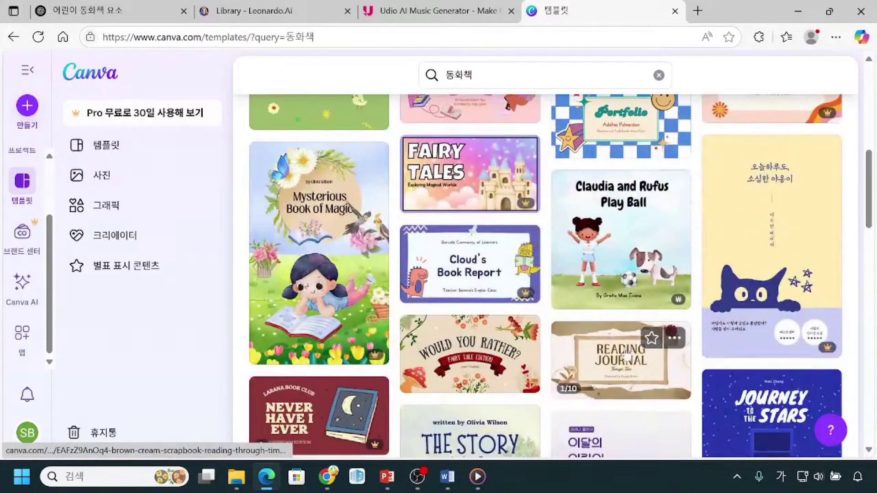
{"action": "scroll", "coordinate": [417, 297], "scroll_direction": "up", "scroll_amount": 8}
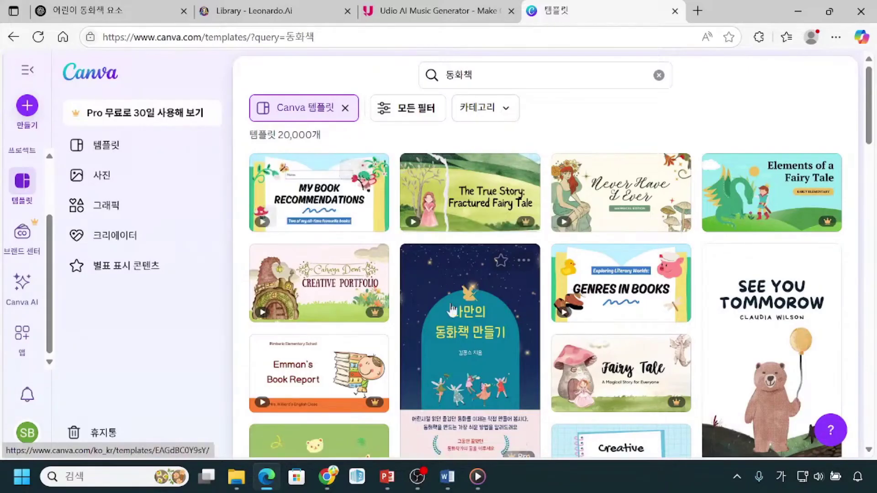
Magnify the 나만의 동화책 만들기 cover, box it, circle its Pro badge, mark its title, and clear the marks.
{"action": "scroll", "coordinate": [469, 340], "scroll_direction": "down", "scroll_amount": 2}
{"action": "scroll", "coordinate": [469, 340], "scroll_direction": "down", "scroll_amount": 2}
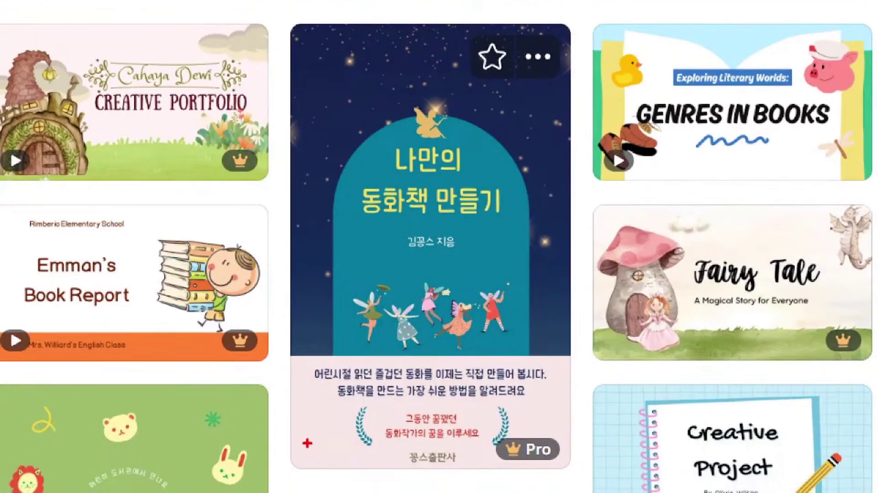
{"action": "mouse_move", "coordinate": [289, 20]}
{"action": "left_mouse_down"}
{"action": "mouse_move", "coordinate": [542, 330]}
{"action": "mouse_move", "coordinate": [574, 482]}
{"action": "left_mouse_up"}
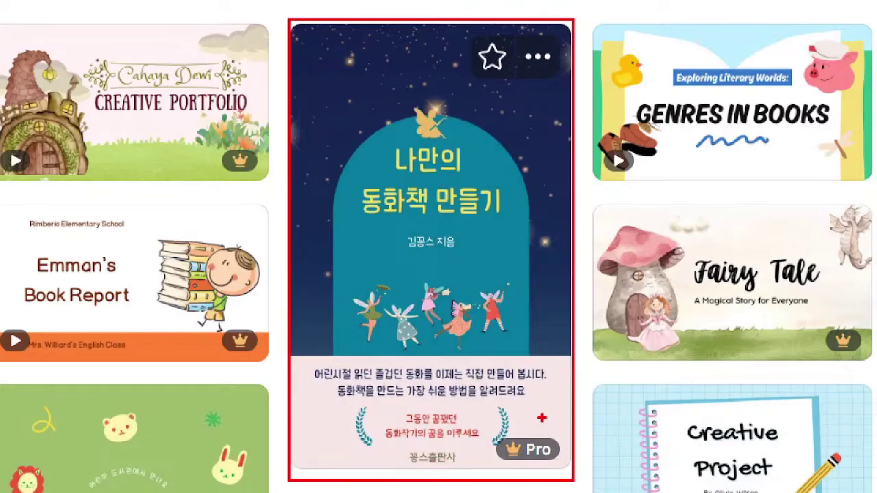
{"action": "mouse_move", "coordinate": [546, 419]}
{"action": "left_mouse_down"}
{"action": "mouse_move", "coordinate": [498, 443]}
{"action": "mouse_move", "coordinate": [508, 480]}
{"action": "mouse_move", "coordinate": [527, 488]}
{"action": "mouse_move", "coordinate": [566, 461]}
{"action": "mouse_move", "coordinate": [546, 420]}
{"action": "left_mouse_up"}
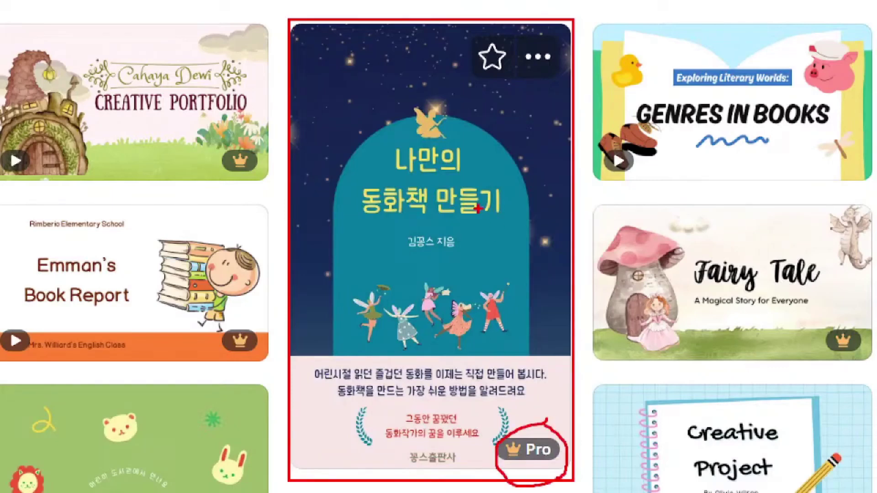
{"action": "left_click_drag", "start_coordinate": [390, 172], "coordinate": [436, 173]}
{"action": "left_click_drag", "start_coordinate": [385, 202], "coordinate": [433, 202]}
{"action": "mouse_move", "coordinate": [502, 108]}
{"action": "left_mouse_down"}
{"action": "mouse_move", "coordinate": [479, 160]}
{"action": "mouse_move", "coordinate": [494, 171]}
{"action": "left_mouse_up"}
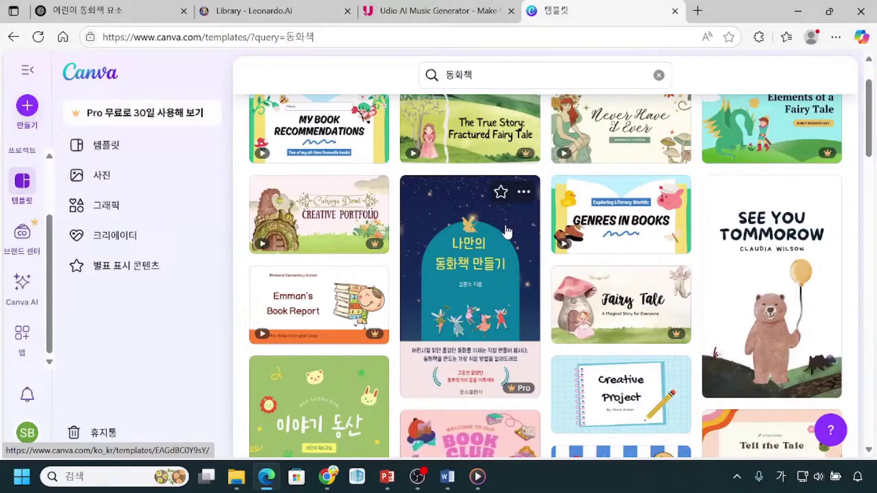
Box the SEE YOU TOMMOROW bear cover among the 동화책 templates.
{"action": "scroll", "coordinate": [457, 165], "scroll_direction": "up", "scroll_amount": 2}
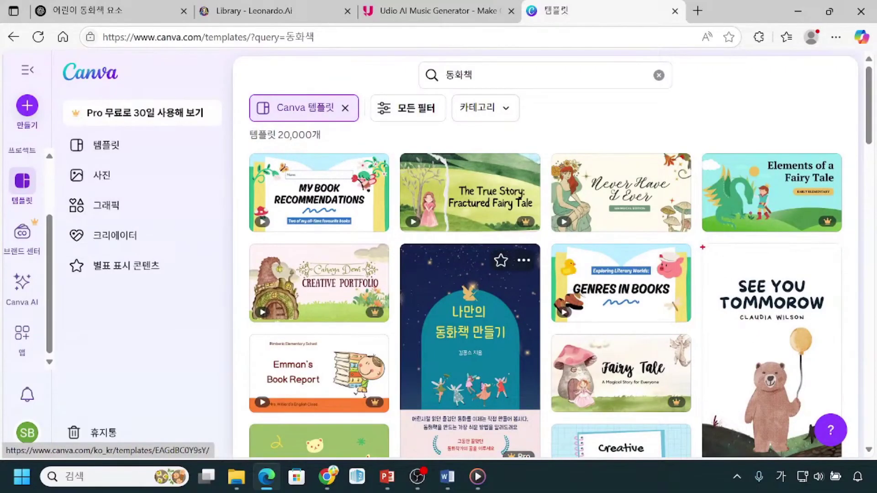
{"action": "mouse_move", "coordinate": [700, 244]}
{"action": "left_mouse_down"}
{"action": "mouse_move", "coordinate": [811, 245]}
{"action": "mouse_move", "coordinate": [833, 313]}
{"action": "mouse_move", "coordinate": [849, 461]}
{"action": "left_mouse_up"}
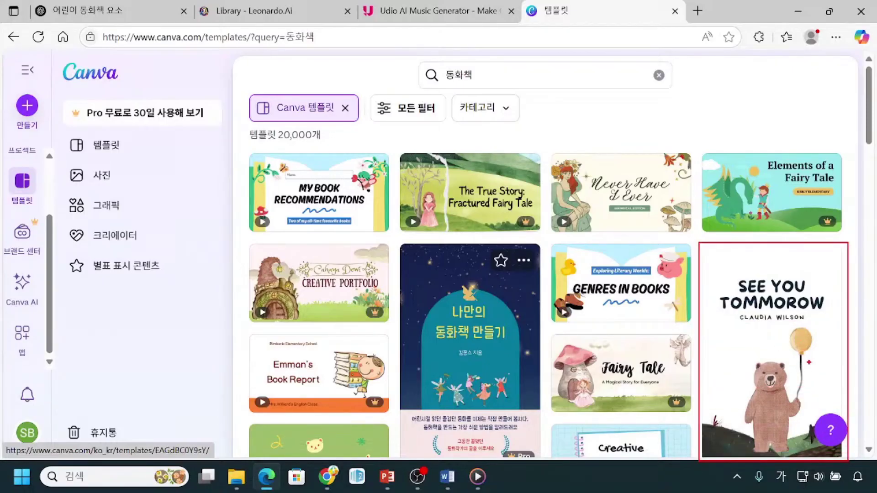
Mark the SEE YOU TOMMOROW bear cover with a check and a circle, clear the marks, and open its template details.
{"action": "mouse_move", "coordinate": [757, 236]}
{"action": "left_mouse_down"}
{"action": "mouse_move", "coordinate": [774, 269]}
{"action": "mouse_move", "coordinate": [798, 233]}
{"action": "left_mouse_up"}
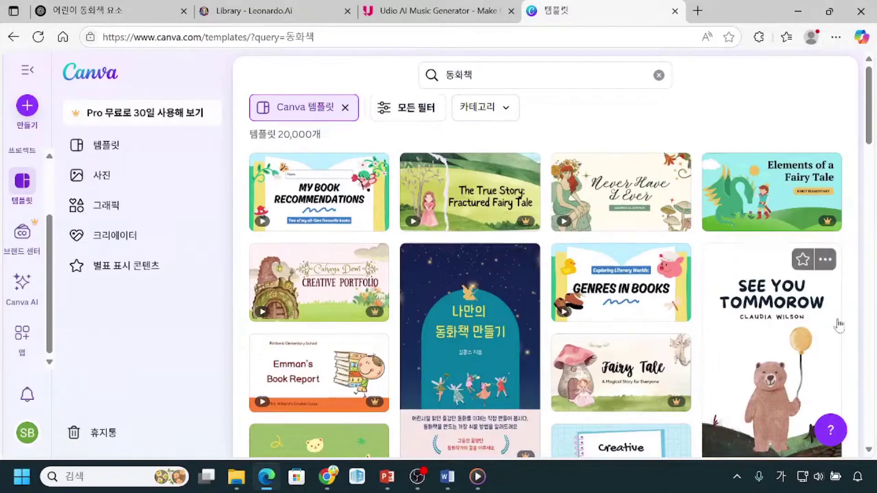
{"action": "scroll", "coordinate": [718, 372], "scroll_direction": "down", "scroll_amount": 1}
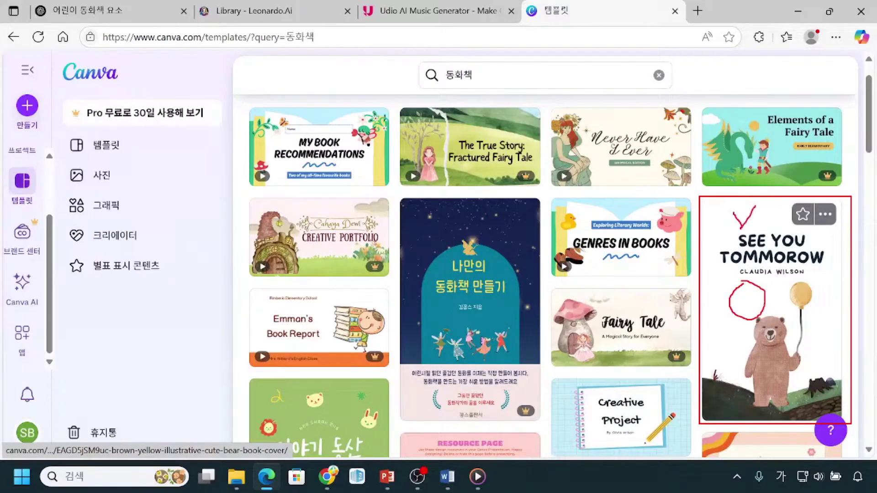
{"action": "left_click", "coordinate": [754, 261]}
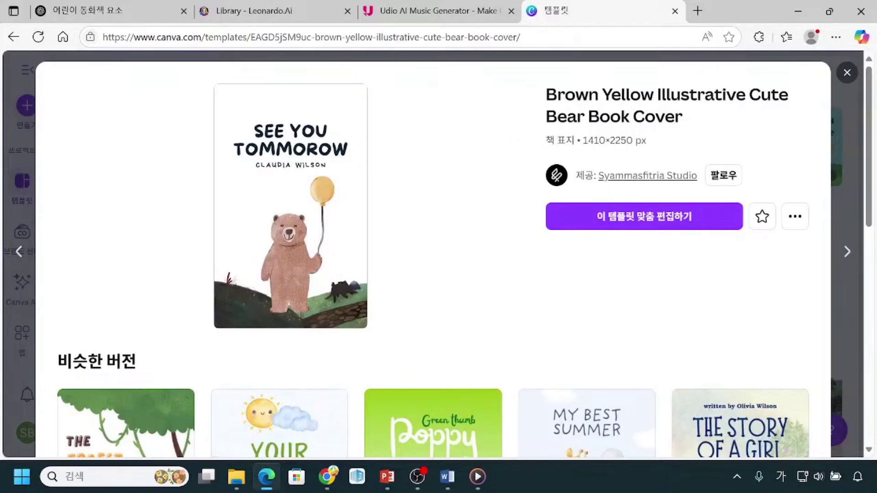
Underline the template name Brown Yellow Illustrative Cute Bear Book Cover and mark its size, 1410×2250 px, boxing the 1410.
{"action": "left_click_drag", "start_coordinate": [554, 106], "coordinate": [785, 105]}
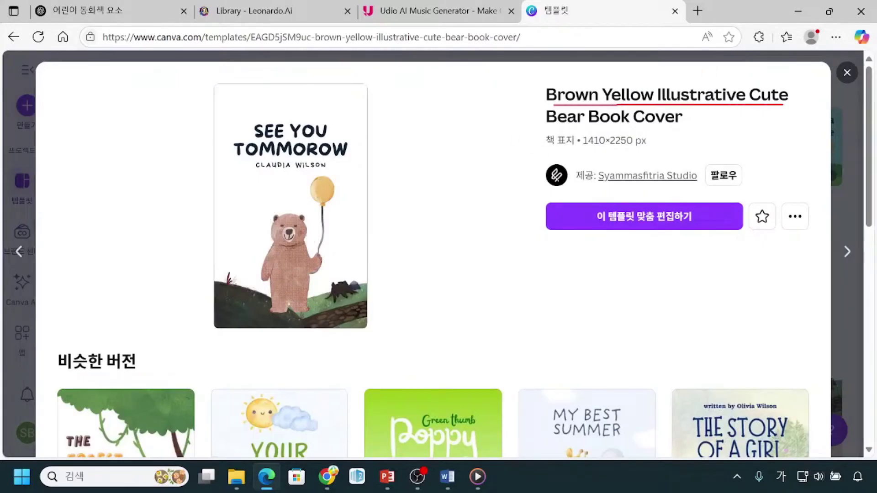
{"action": "left_click_drag", "start_coordinate": [541, 123], "coordinate": [658, 128]}
{"action": "left_click_drag", "start_coordinate": [585, 148], "coordinate": [651, 148]}
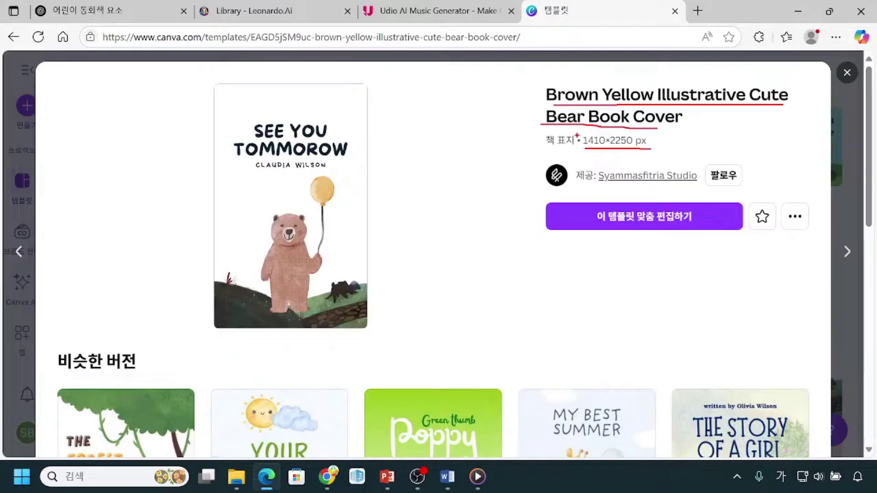
{"action": "mouse_move", "coordinate": [591, 150]}
{"action": "left_mouse_down"}
{"action": "mouse_move", "coordinate": [590, 158]}
{"action": "mouse_move", "coordinate": [624, 156]}
{"action": "left_mouse_up"}
{"action": "left_click_drag", "start_coordinate": [250, 136], "coordinate": [260, 134]}
{"action": "left_click_drag", "start_coordinate": [217, 251], "coordinate": [218, 252]}
{"action": "left_click_drag", "start_coordinate": [586, 150], "coordinate": [608, 153]}
Trace the cover preview's width and height, underline its pixel size and the provider's name, and clear the marks.
{"action": "left_click_drag", "start_coordinate": [211, 83], "coordinate": [358, 74]}
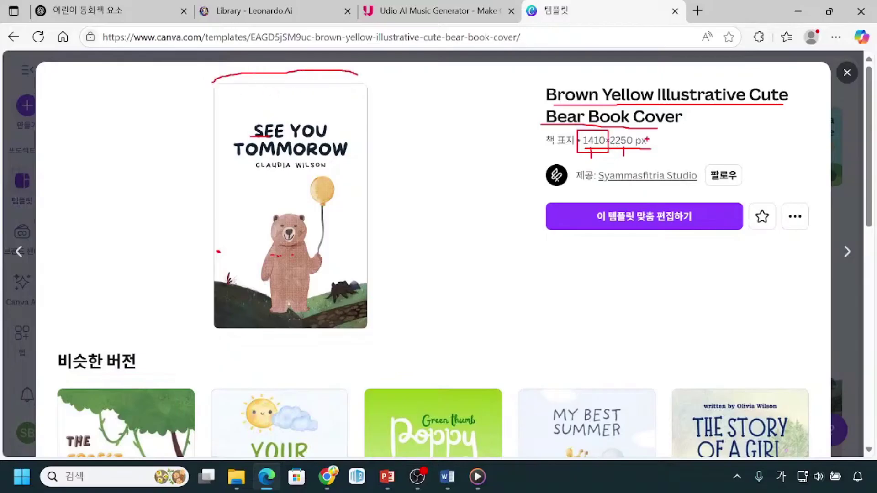
{"action": "mouse_move", "coordinate": [211, 91]}
{"action": "left_mouse_down"}
{"action": "mouse_move", "coordinate": [189, 142]}
{"action": "mouse_move", "coordinate": [188, 274]}
{"action": "mouse_move", "coordinate": [204, 317]}
{"action": "left_mouse_up"}
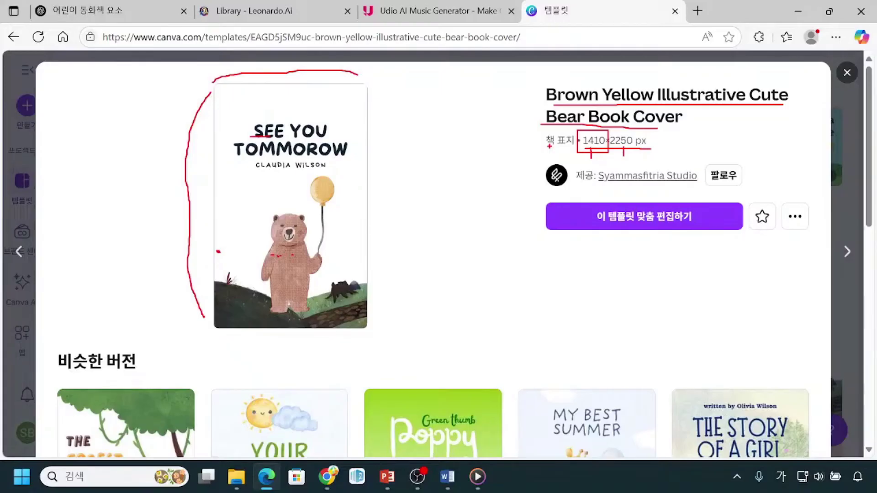
{"action": "left_click_drag", "start_coordinate": [604, 151], "coordinate": [663, 150]}
{"action": "left_click_drag", "start_coordinate": [590, 188], "coordinate": [684, 189]}
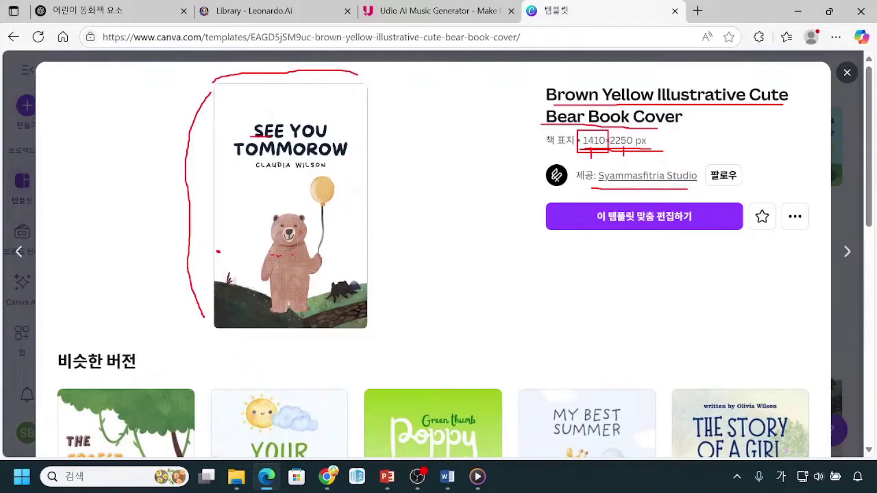
{"action": "left_click_drag", "start_coordinate": [342, 316], "coordinate": [368, 315]}
{"action": "key", "text": "Escape"}
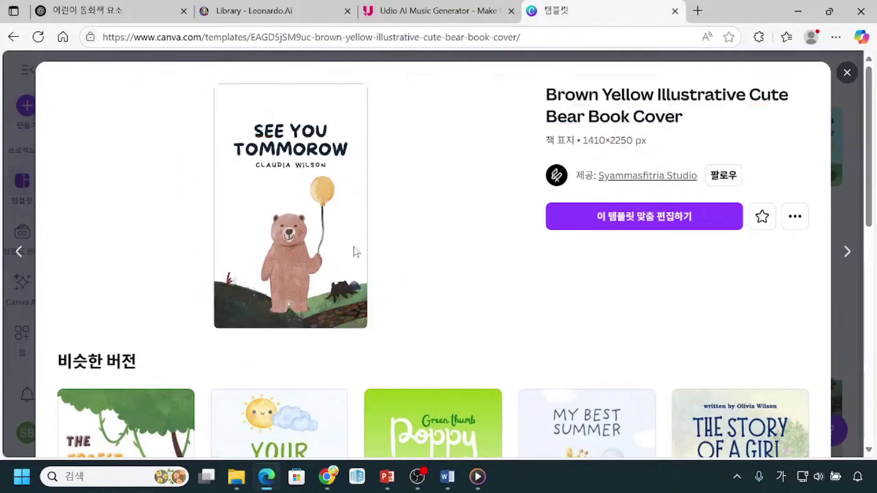
Look over the similar versions and open the Brown Yellow Illustrative Cute Bear Book Cover template for customized editing.
{"action": "scroll", "coordinate": [312, 236], "scroll_direction": "down", "scroll_amount": 3}
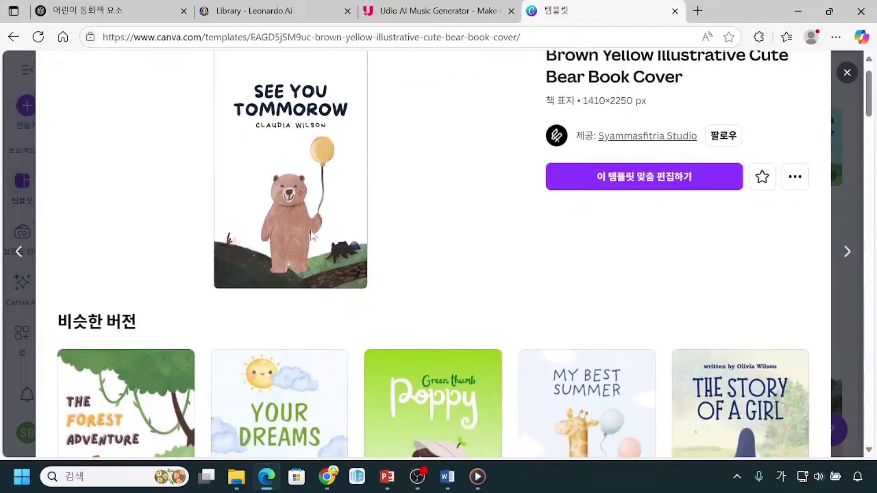
{"action": "scroll", "coordinate": [320, 249], "scroll_direction": "up", "scroll_amount": 1}
{"action": "scroll", "coordinate": [322, 253], "scroll_direction": "up", "scroll_amount": 1}
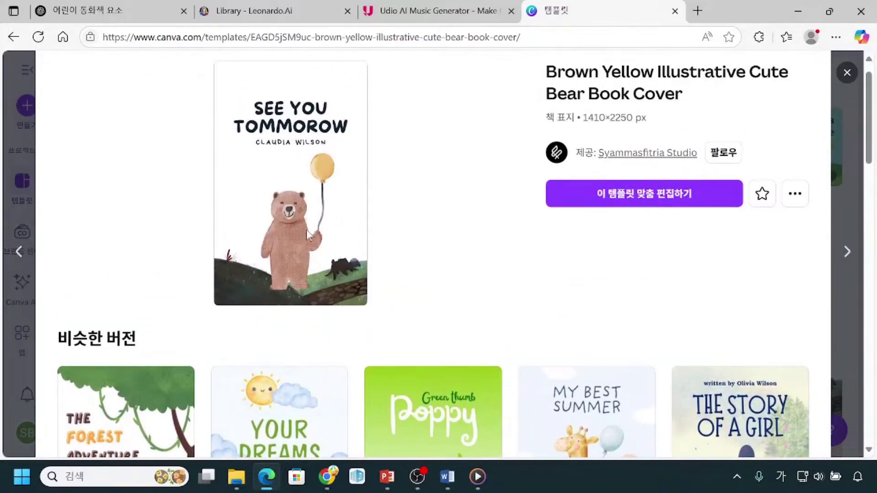
{"action": "scroll", "coordinate": [275, 231], "scroll_direction": "down", "scroll_amount": 4}
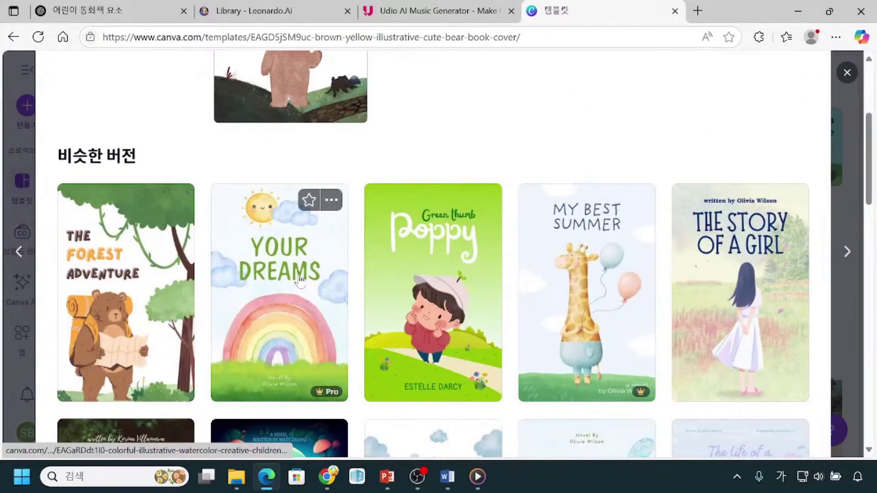
{"action": "scroll", "coordinate": [526, 343], "scroll_direction": "up", "scroll_amount": 4}
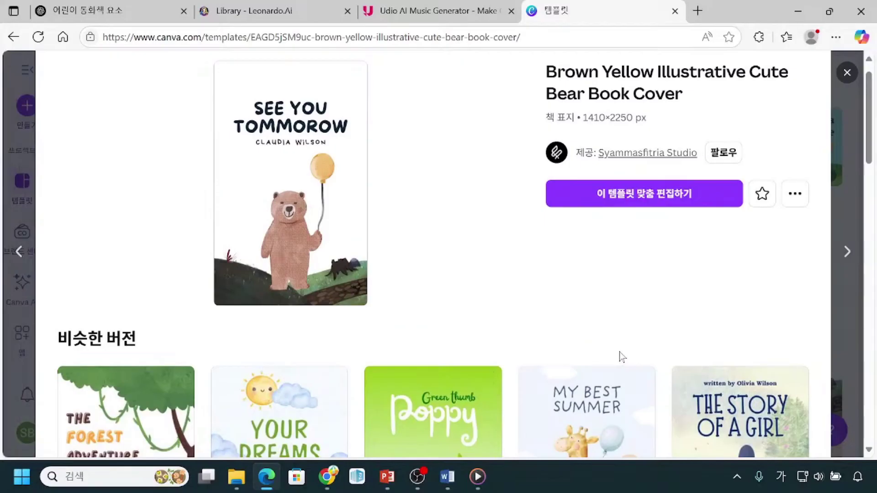
{"action": "left_click", "coordinate": [655, 203]}
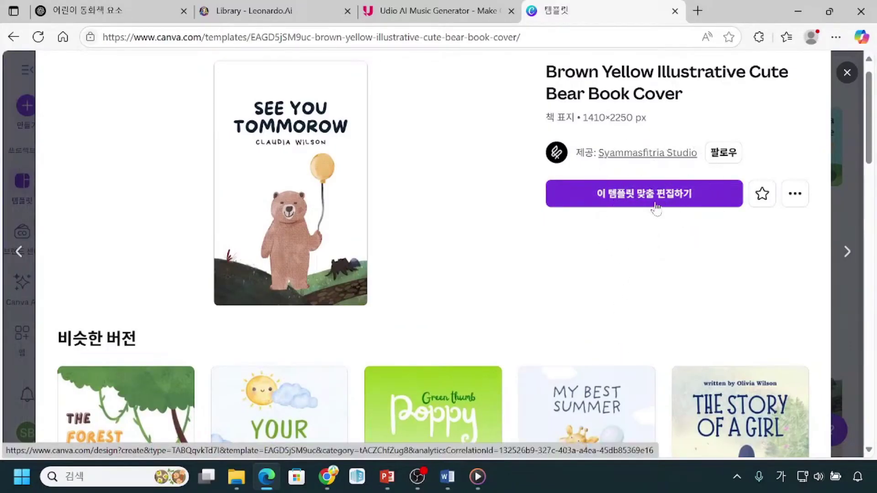
{"action": "left_click", "coordinate": [656, 206]}
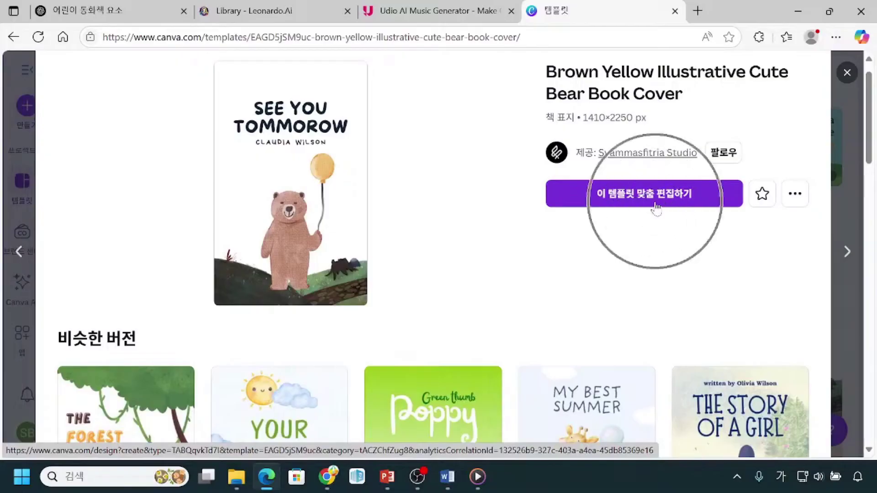
{"action": "left_click", "coordinate": [657, 206]}
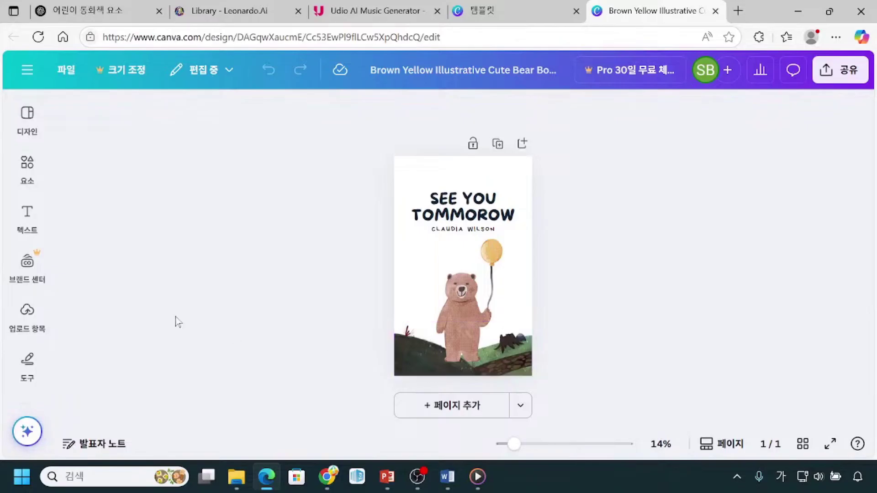
Box the bear cover page in the editor, point an arrow at it, and clear the marks.
{"action": "key", "text": "alt+Tab"}
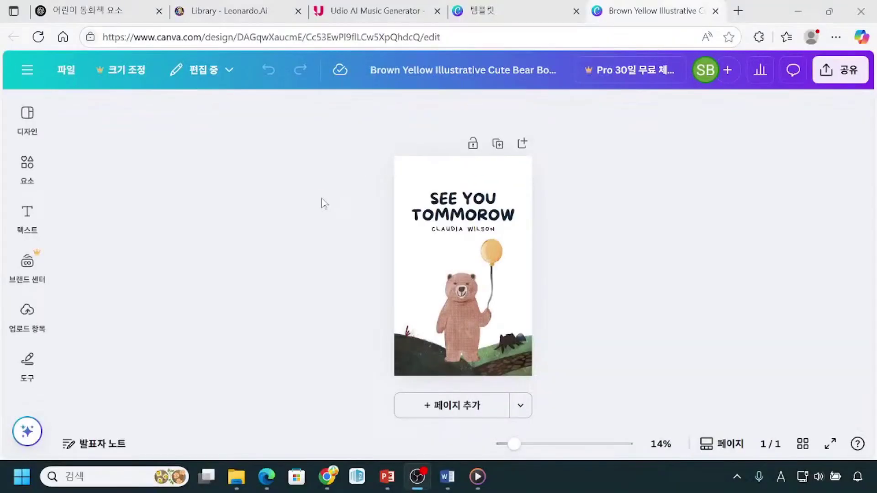
{"action": "mouse_move", "coordinate": [377, 149]}
{"action": "left_mouse_down"}
{"action": "mouse_move", "coordinate": [386, 200]}
{"action": "mouse_move", "coordinate": [417, 259]}
{"action": "mouse_move", "coordinate": [508, 324]}
{"action": "mouse_move", "coordinate": [546, 378]}
{"action": "left_mouse_up"}
{"action": "mouse_move", "coordinate": [610, 197]}
{"action": "left_mouse_down"}
{"action": "mouse_move", "coordinate": [552, 240]}
{"action": "mouse_move", "coordinate": [581, 272]}
{"action": "left_mouse_up"}
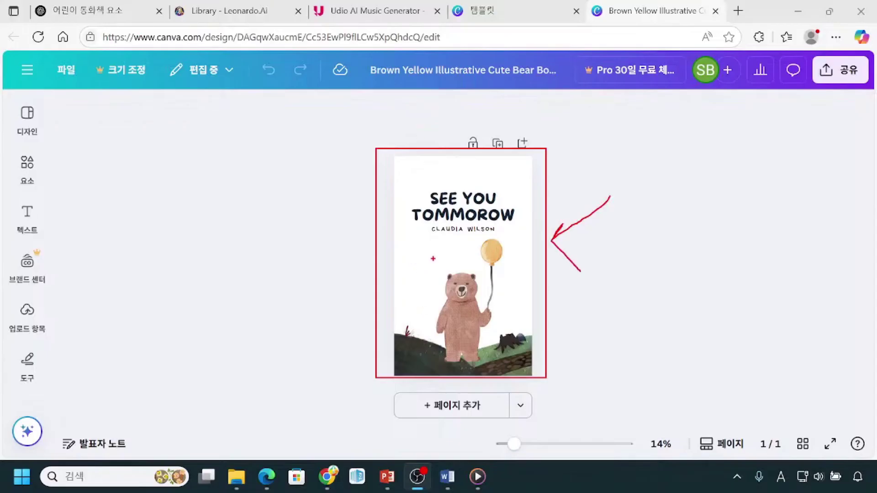
{"action": "key", "text": "Escape"}
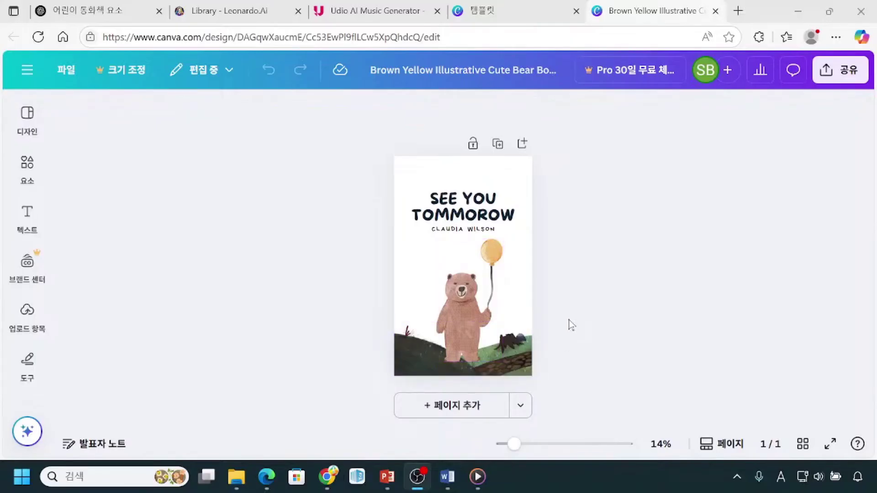
Briefly show the elements library, sketch a page-sized box with two slanted lines beside the cover, and clear the marks.
{"action": "left_click", "coordinate": [28, 185]}
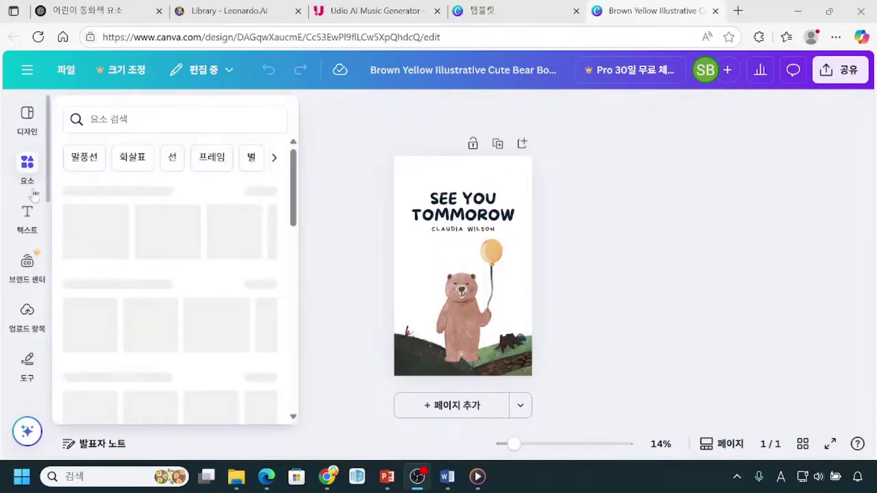
{"action": "left_click", "coordinate": [315, 188]}
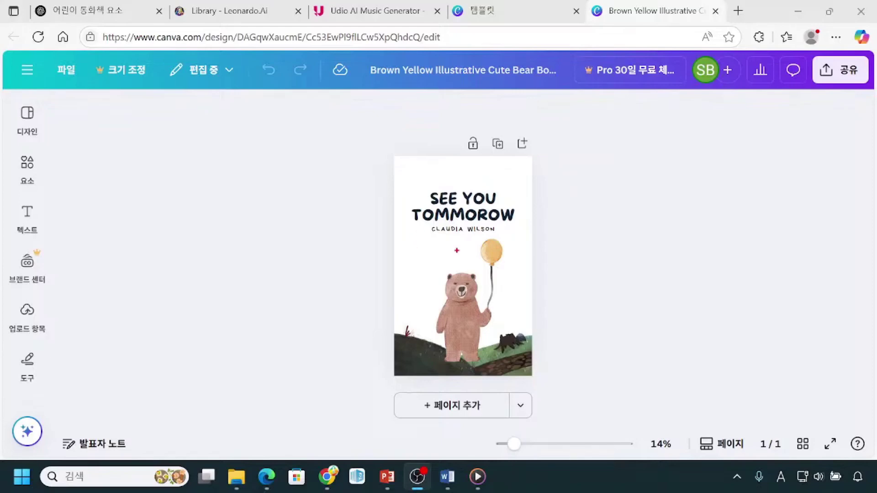
{"action": "mouse_move", "coordinate": [566, 161]}
{"action": "left_mouse_down"}
{"action": "mouse_move", "coordinate": [671, 357]}
{"action": "mouse_move", "coordinate": [701, 381]}
{"action": "left_mouse_up"}
{"action": "left_click_drag", "start_coordinate": [561, 247], "coordinate": [609, 279]}
{"action": "left_click_drag", "start_coordinate": [698, 224], "coordinate": [629, 260]}
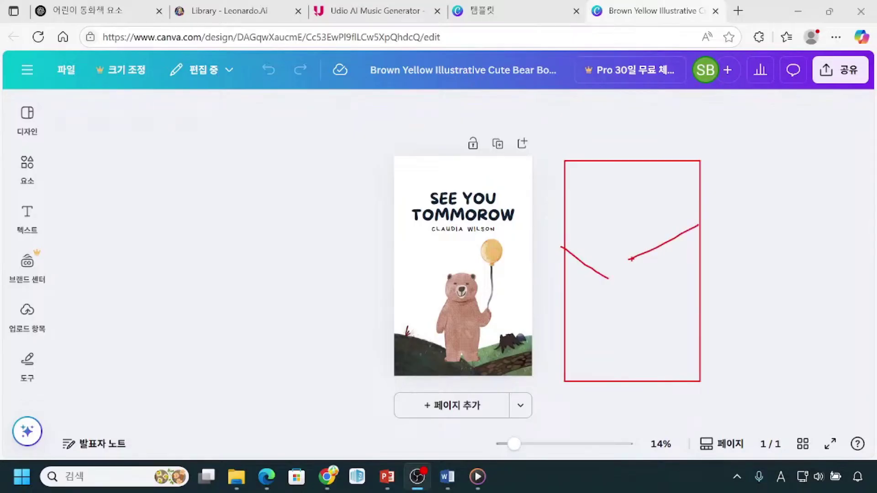
{"action": "key", "text": "Escape"}
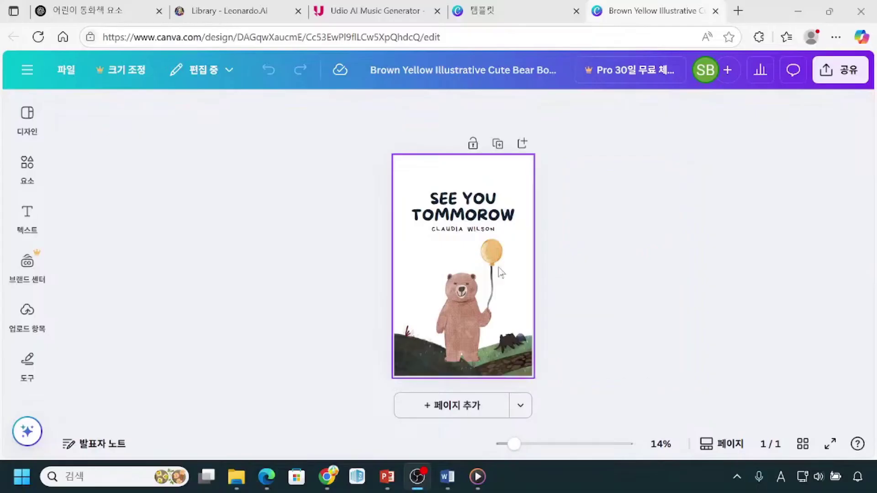
Add a blank second page after the bear cover.
{"action": "left_click", "coordinate": [454, 211]}
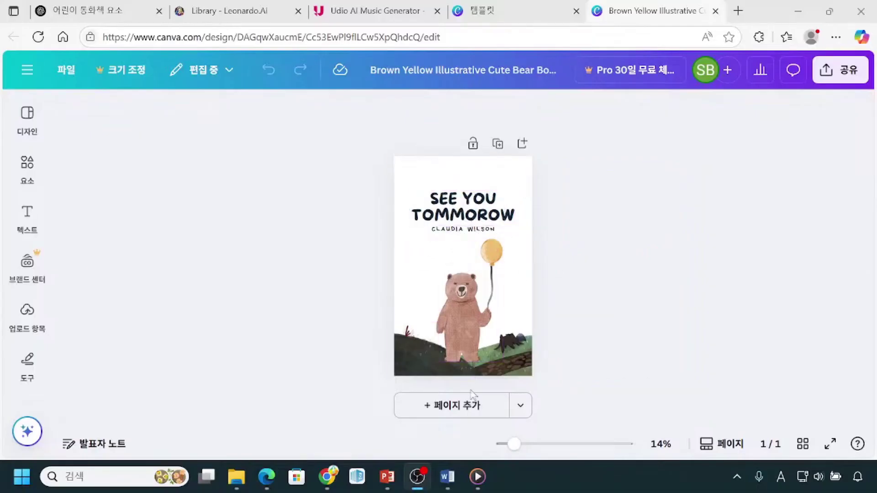
{"action": "left_click", "coordinate": [460, 418]}
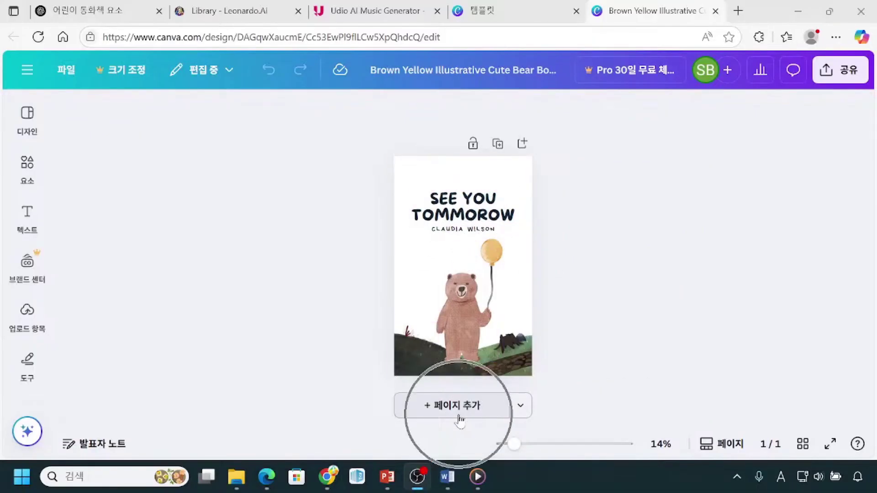
{"action": "left_click", "coordinate": [460, 418]}
{"action": "left_click", "coordinate": [460, 405]}
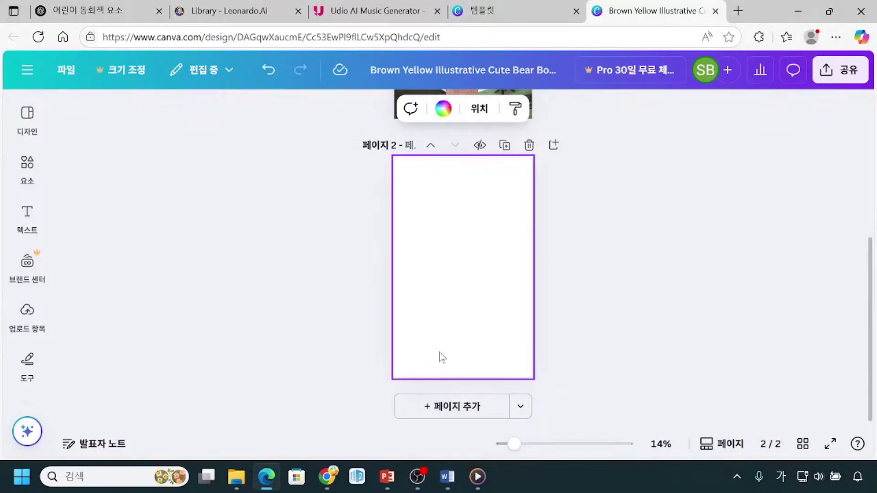
Compare the bear cover page with the blank page 2 below it.
{"action": "scroll", "coordinate": [442, 357], "scroll_direction": "up", "scroll_amount": 5}
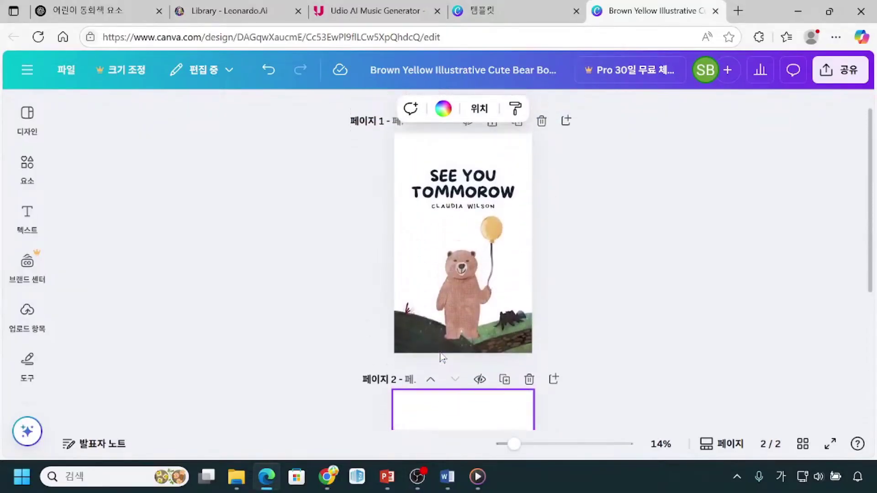
{"action": "scroll", "coordinate": [443, 357], "scroll_direction": "up", "scroll_amount": 1}
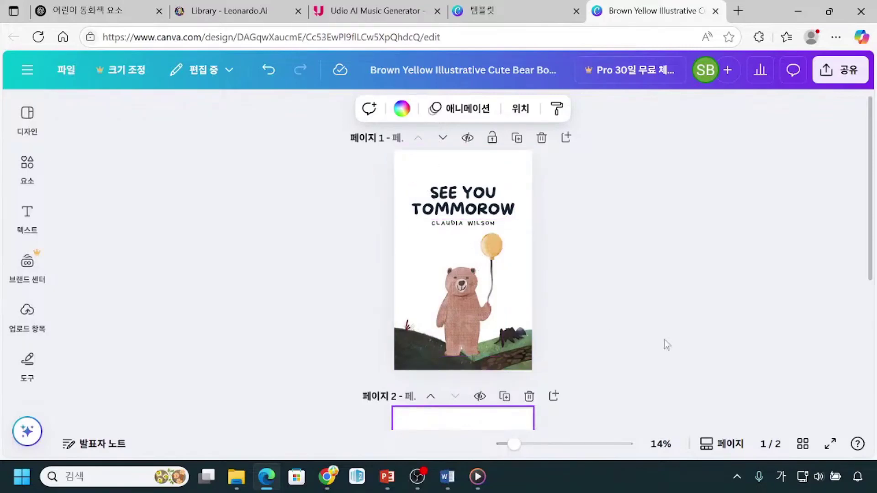
{"action": "scroll", "coordinate": [665, 343], "scroll_direction": "down", "scroll_amount": 3}
{"action": "scroll", "coordinate": [448, 333], "scroll_direction": "down", "scroll_amount": 2}
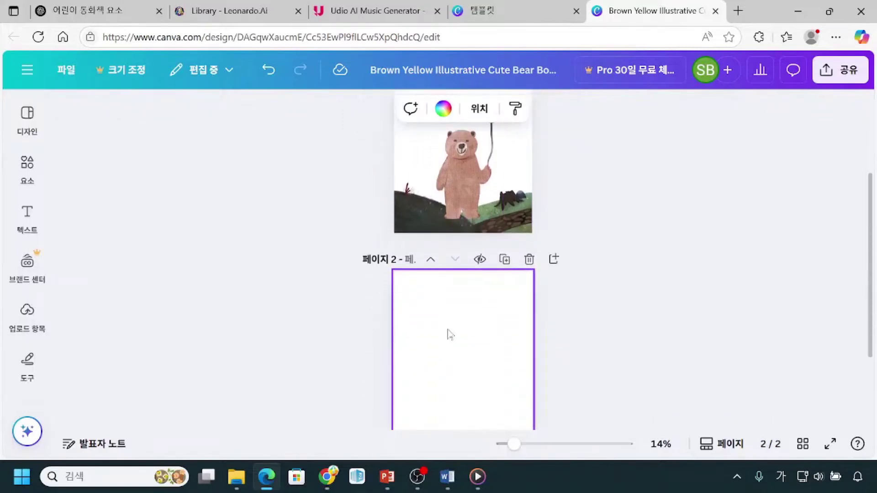
{"action": "left_click", "coordinate": [414, 352]}
{"action": "scroll", "coordinate": [415, 354], "scroll_direction": "down", "scroll_amount": 2}
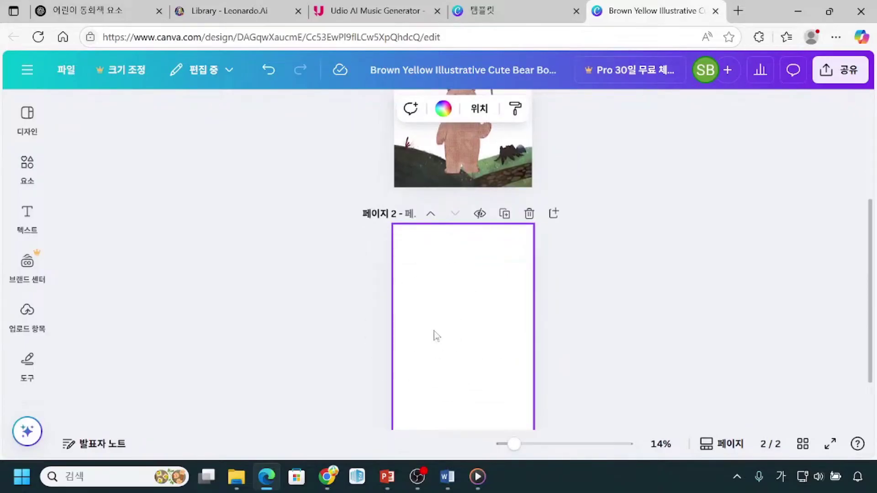
{"action": "scroll", "coordinate": [435, 341], "scroll_direction": "up", "scroll_amount": 3}
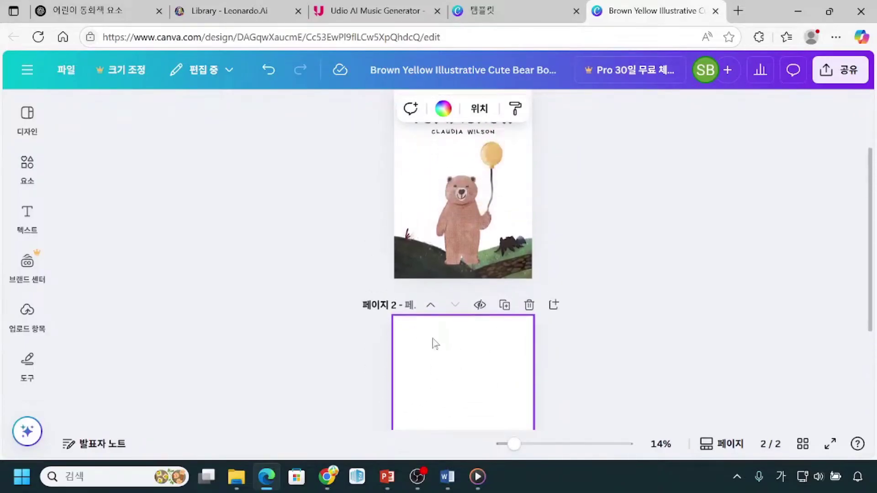
{"action": "scroll", "coordinate": [434, 344], "scroll_direction": "up", "scroll_amount": 1}
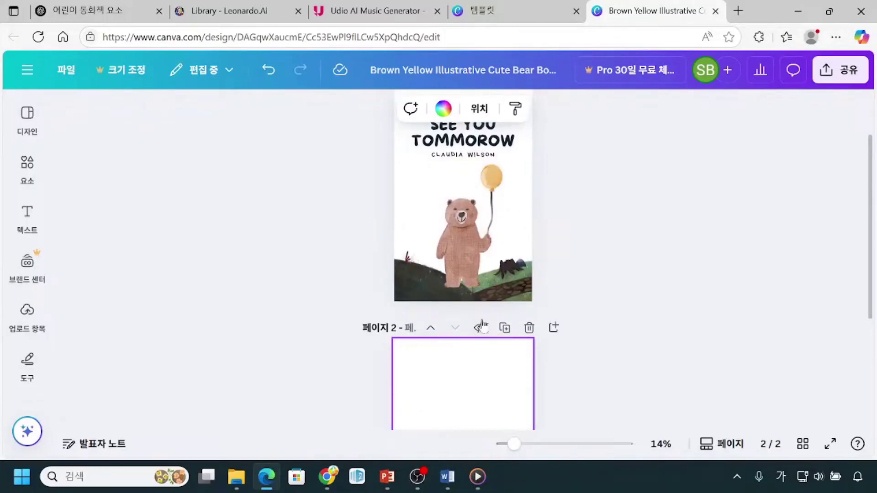
{"action": "left_click", "coordinate": [377, 342]}
{"action": "scroll", "coordinate": [378, 346], "scroll_direction": "down", "scroll_amount": 3}
{"action": "scroll", "coordinate": [498, 327], "scroll_direction": "down", "scroll_amount": 3}
{"action": "left_click", "coordinate": [498, 327]}
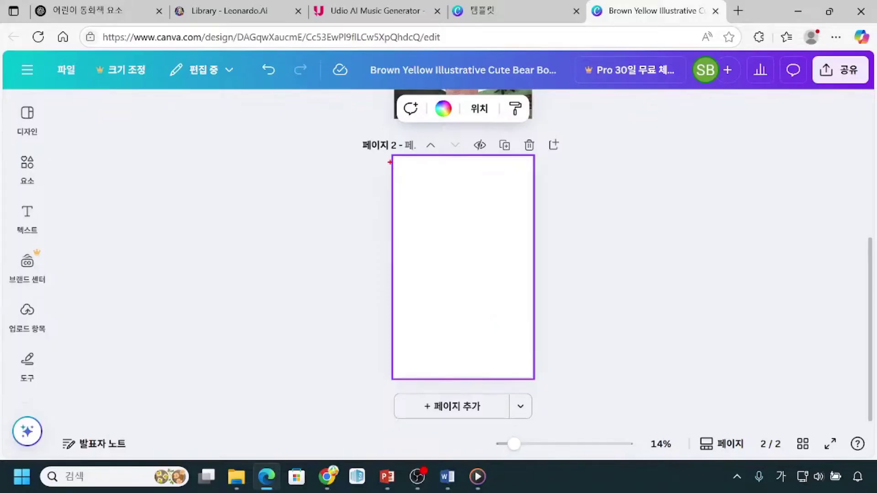
Box the blank page 2, circle its middle, and box the zoom slider with its percentage.
{"action": "left_click_drag", "start_coordinate": [381, 153], "coordinate": [565, 387]}
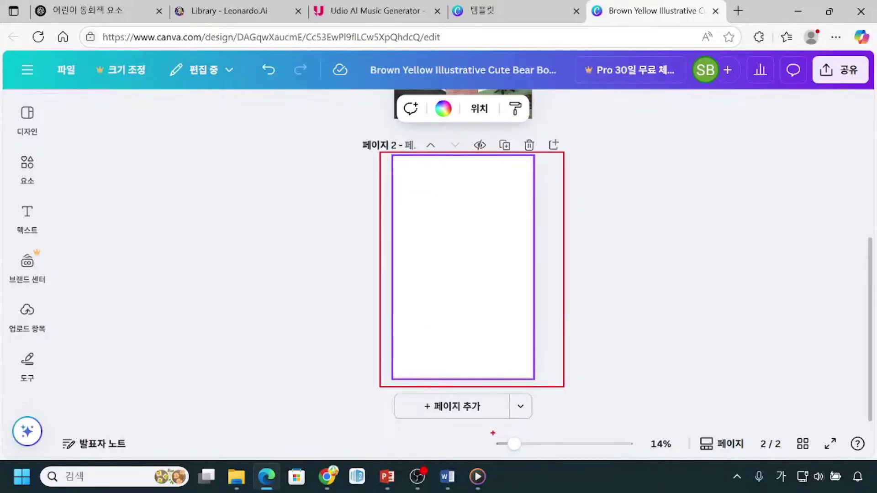
{"action": "mouse_move", "coordinate": [448, 257]}
{"action": "left_mouse_down"}
{"action": "mouse_move", "coordinate": [459, 297]}
{"action": "mouse_move", "coordinate": [455, 258]}
{"action": "left_mouse_up"}
{"action": "mouse_move", "coordinate": [477, 423]}
{"action": "left_mouse_down"}
{"action": "mouse_move", "coordinate": [526, 464]}
{"action": "mouse_move", "coordinate": [677, 465]}
{"action": "left_mouse_up"}
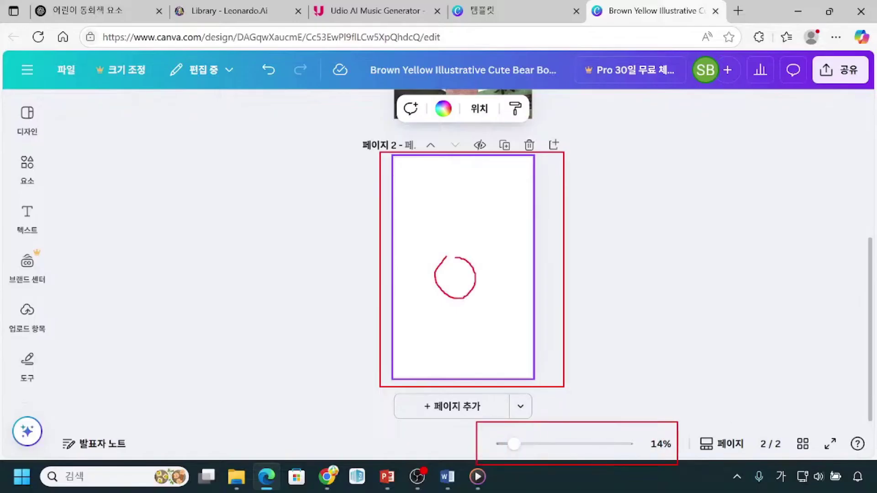
Clear the marks and zoom the view of page 2 to 26%.
{"action": "left_click_drag", "start_coordinate": [507, 443], "coordinate": [560, 443]}
{"action": "key", "text": "Escape"}
{"action": "left_click_drag", "start_coordinate": [514, 444], "coordinate": [532, 444]}
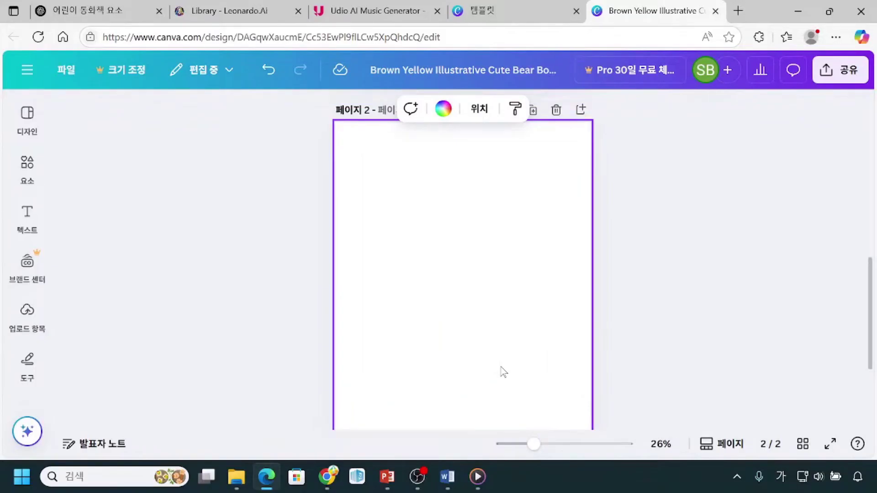
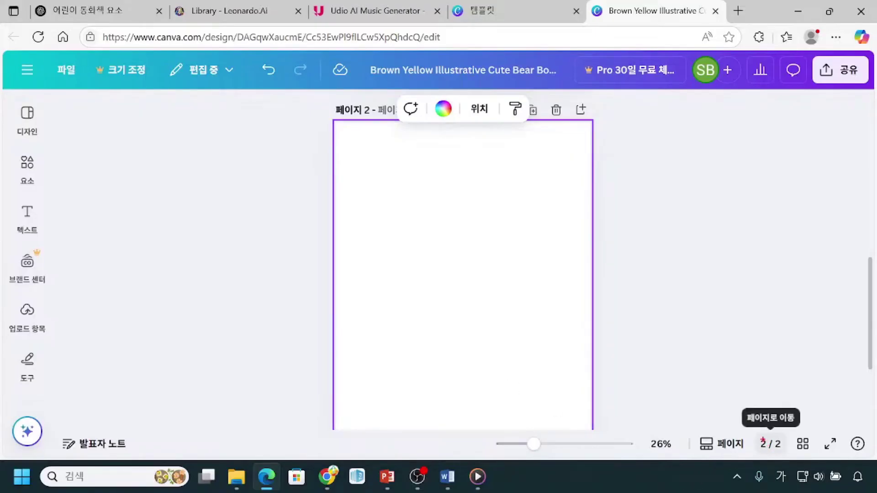
Box the page counter and grid view control, circle the page 2 label, mark the full-screen control, and clear the marks.
{"action": "mouse_move", "coordinate": [755, 435]}
{"action": "left_mouse_down"}
{"action": "mouse_move", "coordinate": [764, 451]}
{"action": "mouse_move", "coordinate": [791, 456]}
{"action": "left_mouse_up"}
{"action": "mouse_move", "coordinate": [360, 97]}
{"action": "left_mouse_down"}
{"action": "mouse_move", "coordinate": [331, 104]}
{"action": "mouse_move", "coordinate": [332, 129]}
{"action": "mouse_move", "coordinate": [357, 141]}
{"action": "mouse_move", "coordinate": [379, 122]}
{"action": "mouse_move", "coordinate": [352, 95]}
{"action": "left_mouse_up"}
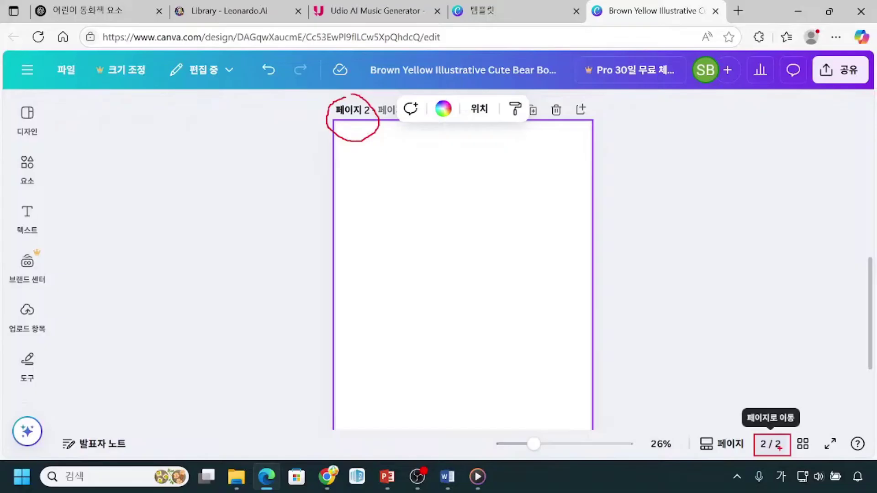
{"action": "left_click_drag", "start_coordinate": [794, 432], "coordinate": [819, 459]}
{"action": "mouse_move", "coordinate": [832, 392]}
{"action": "left_mouse_down"}
{"action": "mouse_move", "coordinate": [812, 430]}
{"action": "mouse_move", "coordinate": [828, 430]}
{"action": "left_mouse_up"}
{"action": "key", "text": "Escape"}
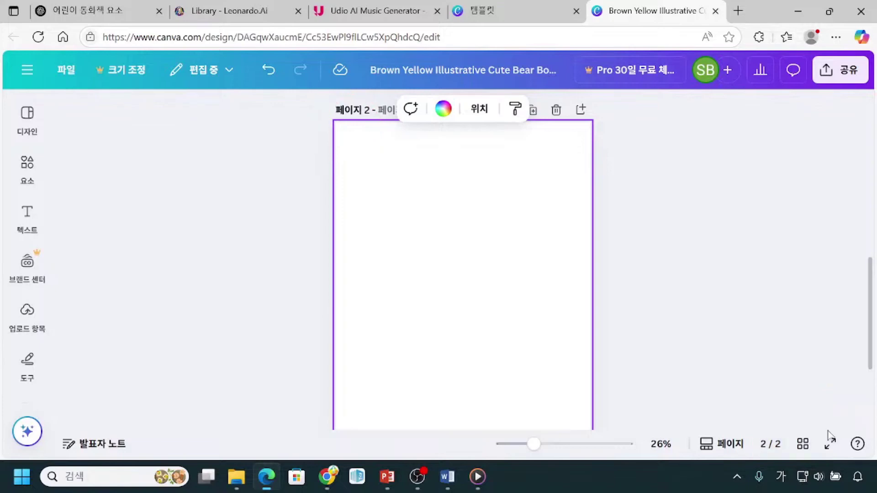
Show both pages in grid view, select page 2, and return to the normal editing view.
{"action": "left_click", "coordinate": [802, 447]}
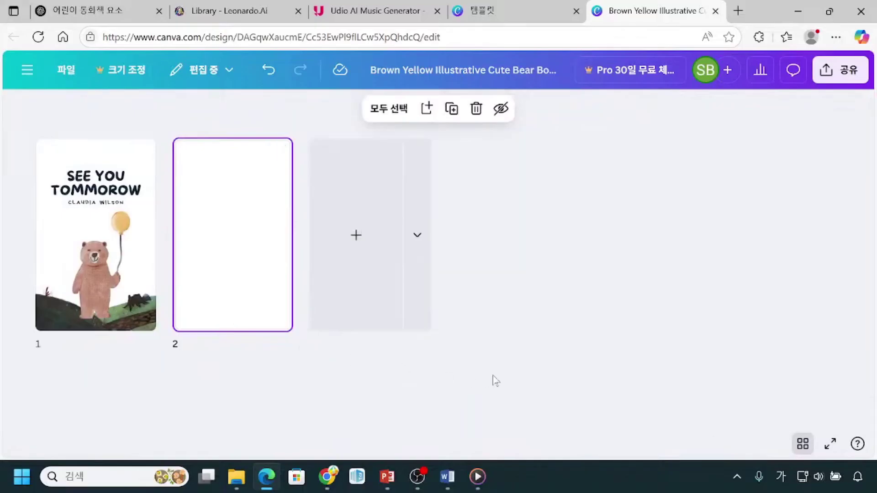
{"action": "left_click", "coordinate": [73, 354]}
{"action": "left_click", "coordinate": [193, 351]}
{"action": "left_click", "coordinate": [222, 234]}
{"action": "left_click", "coordinate": [803, 451]}
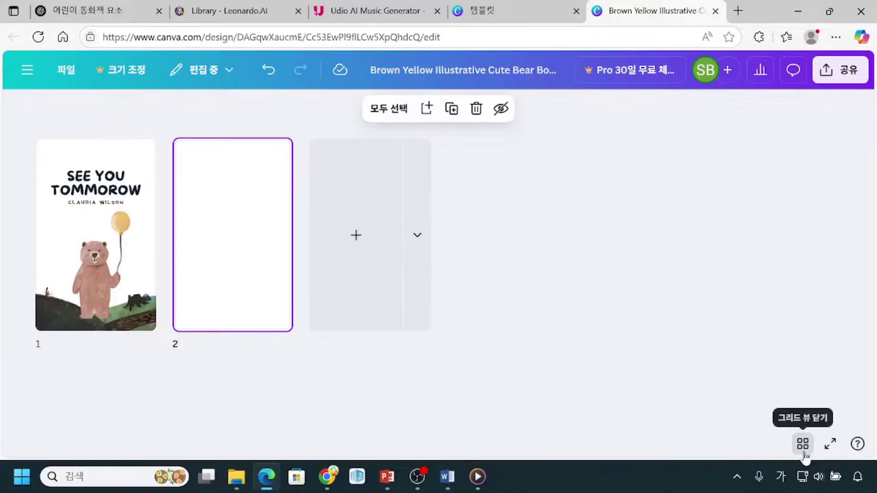
{"action": "left_click", "coordinate": [803, 451]}
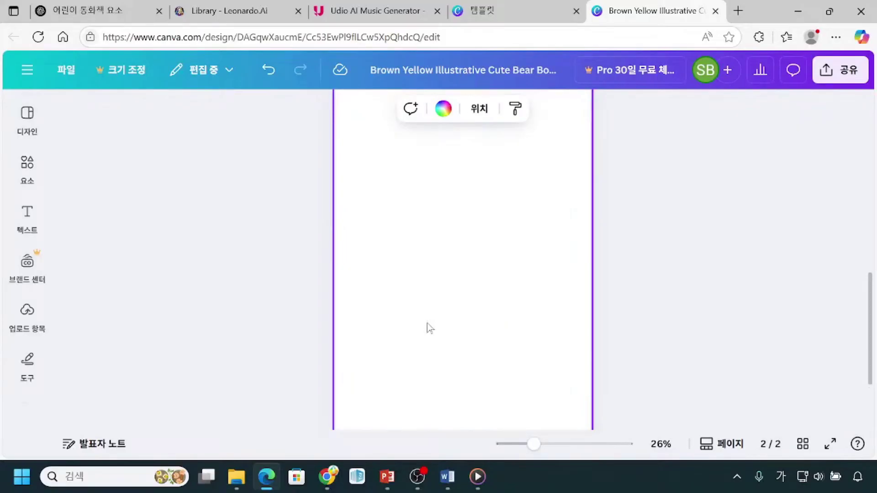
{"action": "scroll", "coordinate": [429, 329], "scroll_direction": "up", "scroll_amount": 2}
{"action": "scroll", "coordinate": [391, 316], "scroll_direction": "down", "scroll_amount": 1}
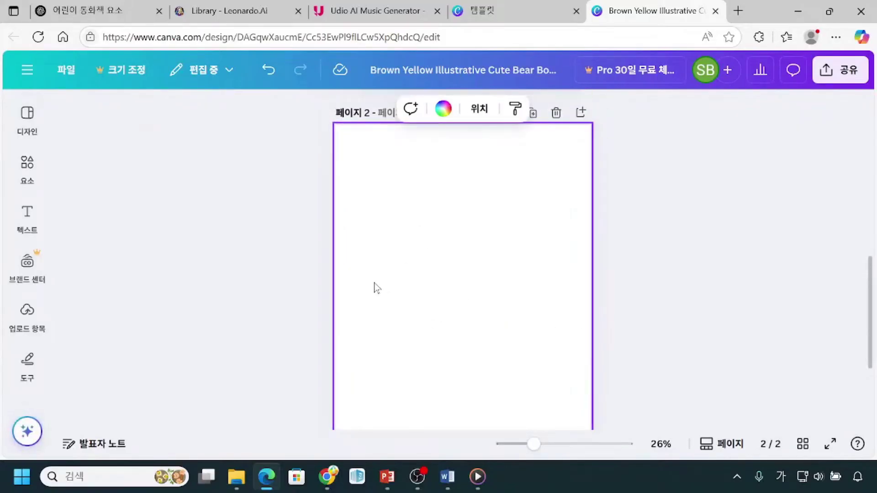
Preview the blank page 2 in full screen and exit the preview.
{"action": "left_click", "coordinate": [830, 445]}
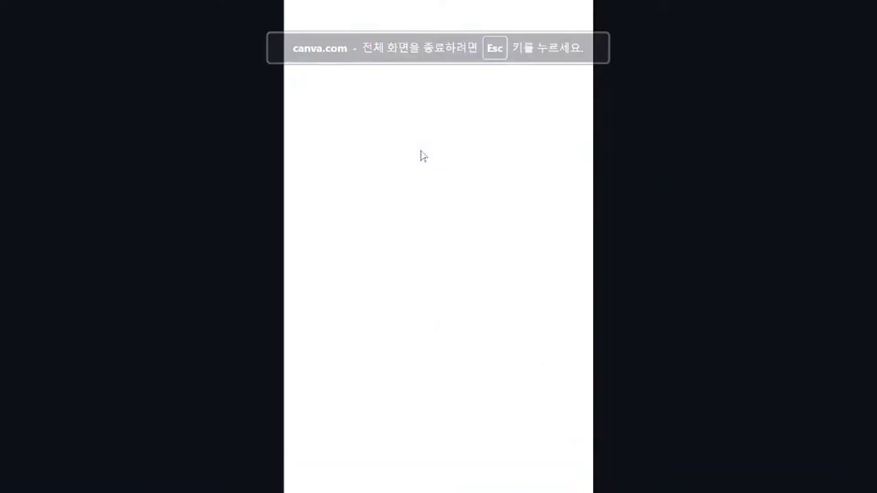
{"action": "left_click", "coordinate": [449, 223]}
{"action": "key", "text": "Escape"}
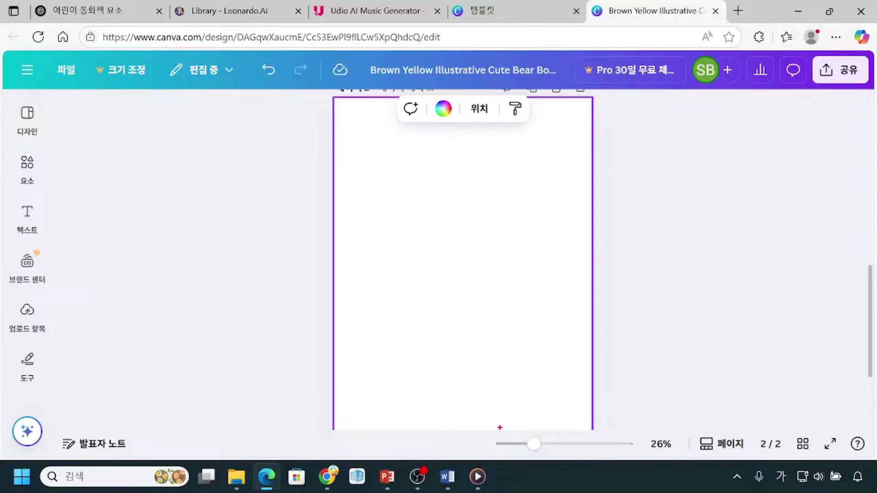
Box the row of zoom and page view controls, draw an arrow onto the blank page, and clear the marks.
{"action": "mouse_move", "coordinate": [492, 426]}
{"action": "left_mouse_down"}
{"action": "mouse_move", "coordinate": [689, 474]}
{"action": "mouse_move", "coordinate": [875, 471]}
{"action": "left_mouse_up"}
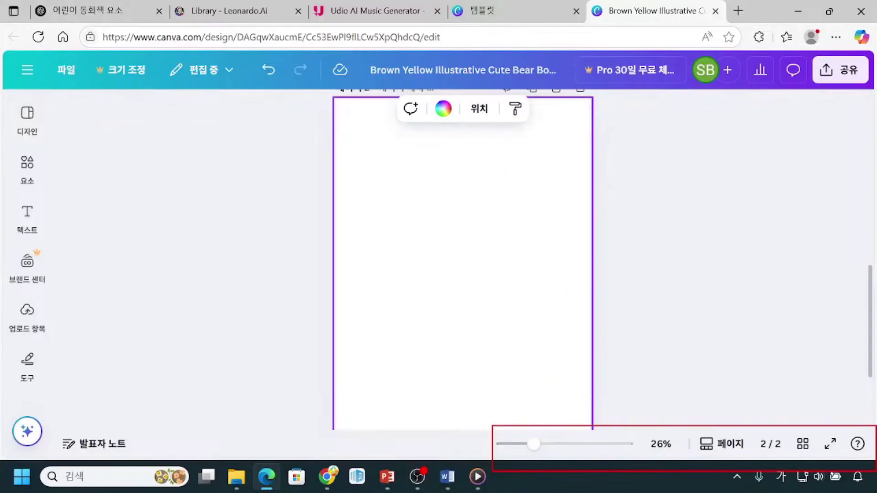
{"action": "mouse_move", "coordinate": [625, 122]}
{"action": "left_mouse_down"}
{"action": "mouse_move", "coordinate": [570, 165]}
{"action": "mouse_move", "coordinate": [612, 182]}
{"action": "left_mouse_up"}
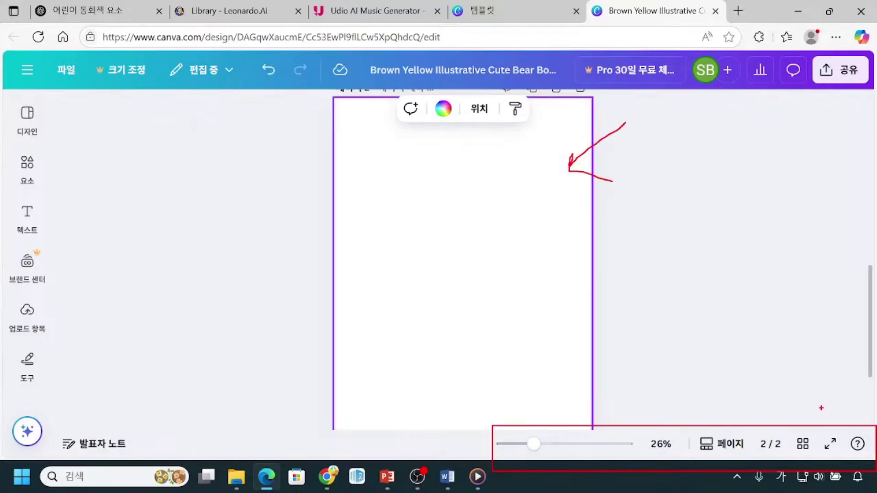
{"action": "key", "text": "Escape"}
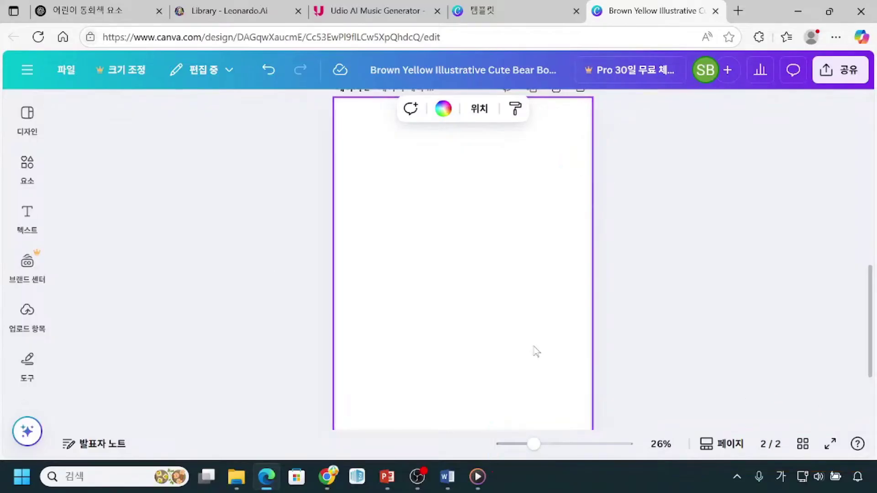
Glance at the design template list from blank page 2 and close it again.
{"action": "left_click", "coordinate": [460, 246]}
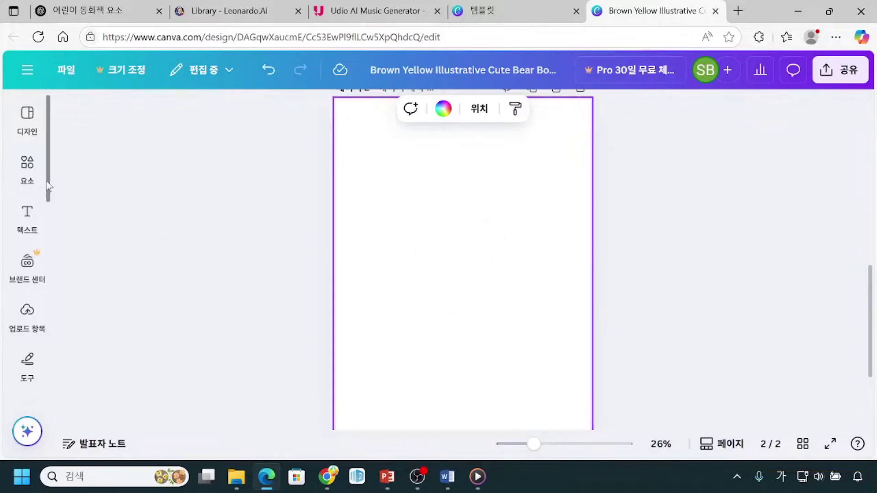
{"action": "left_click", "coordinate": [26, 127]}
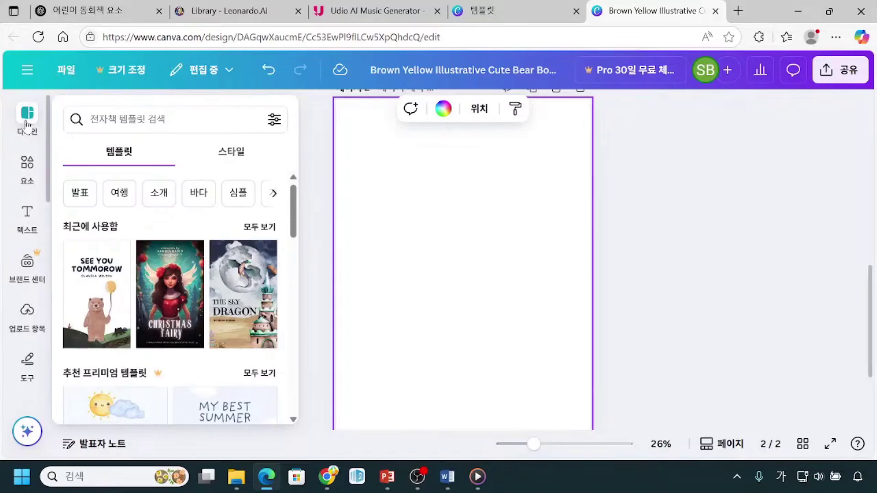
{"action": "left_click", "coordinate": [520, 219]}
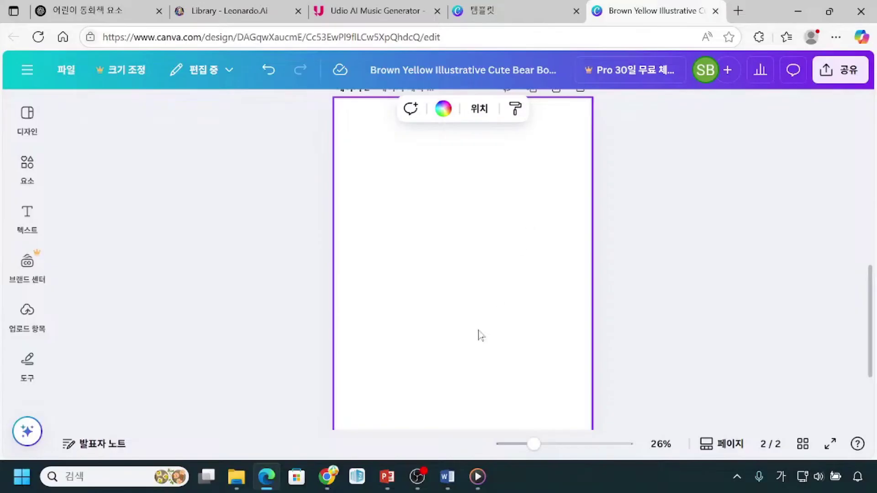
Go back to page 1 and select the bear cover page.
{"action": "scroll", "coordinate": [480, 338], "scroll_direction": "up", "scroll_amount": 5}
{"action": "left_click", "coordinate": [496, 222]}
{"action": "scroll", "coordinate": [476, 360], "scroll_direction": "up", "scroll_amount": 3}
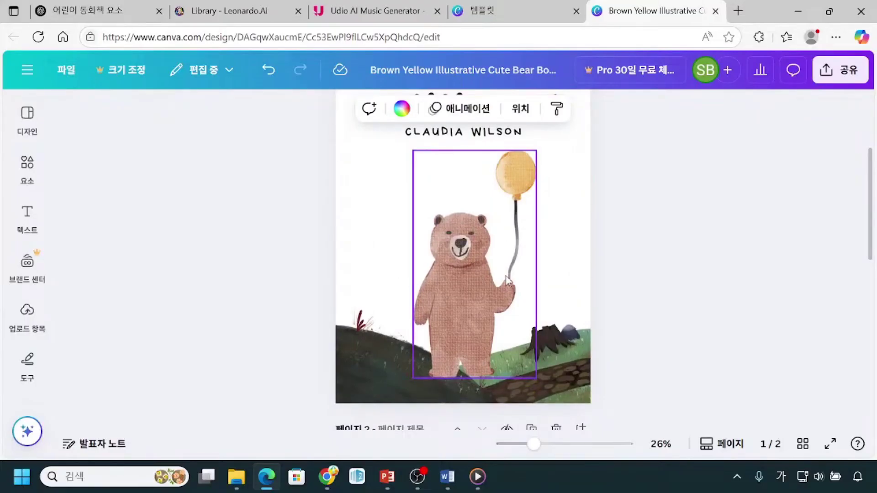
{"action": "left_click", "coordinate": [88, 102]}
{"action": "left_click", "coordinate": [19, 132]}
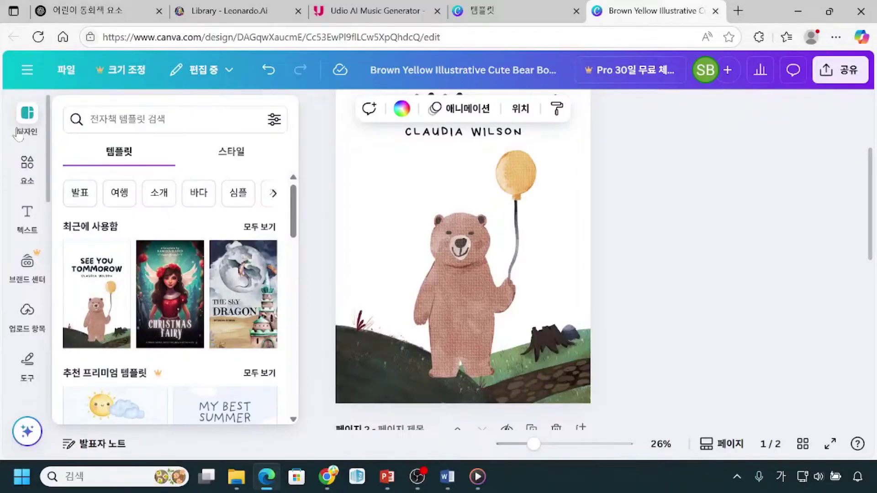
{"action": "left_click", "coordinate": [534, 211]}
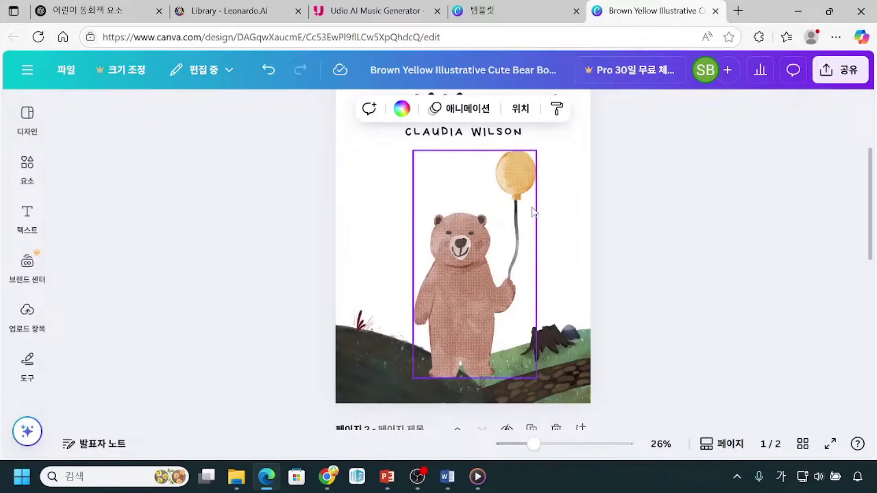
{"action": "left_click", "coordinate": [354, 186]}
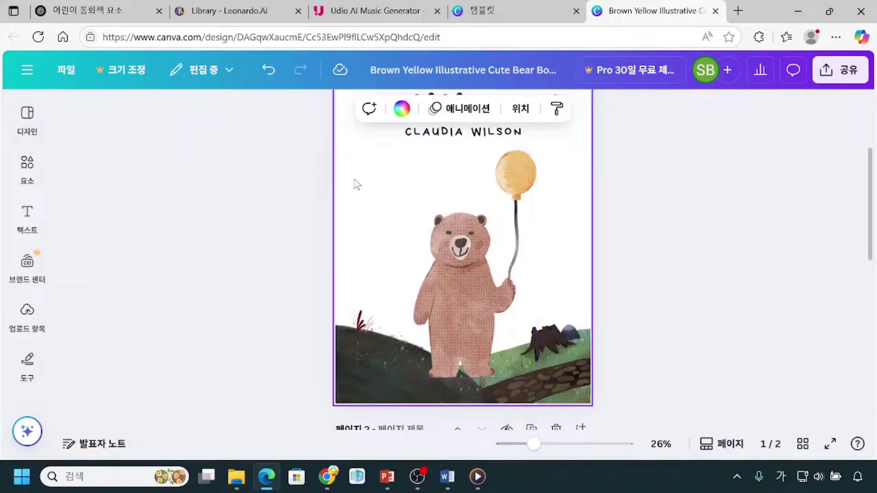
{"action": "scroll", "coordinate": [358, 254], "scroll_direction": "up", "scroll_amount": 2}
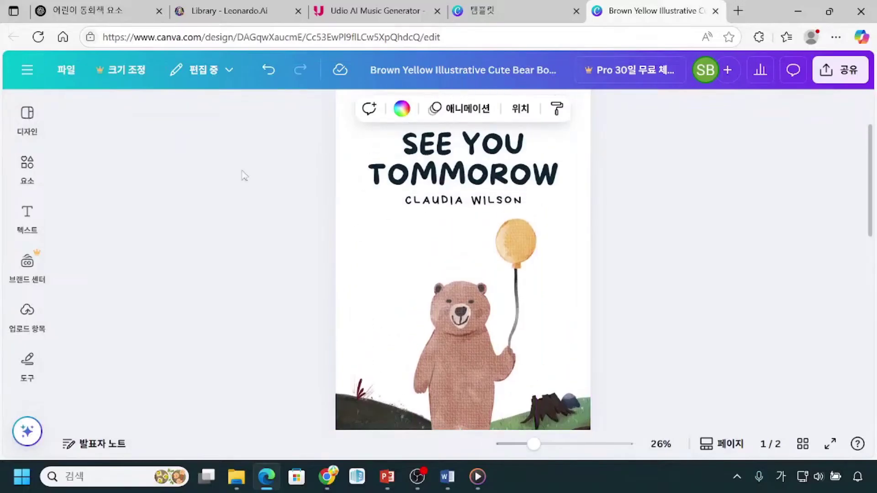
Apply the The Forest Adventure book cover template to page 1.
{"action": "left_click", "coordinate": [23, 123]}
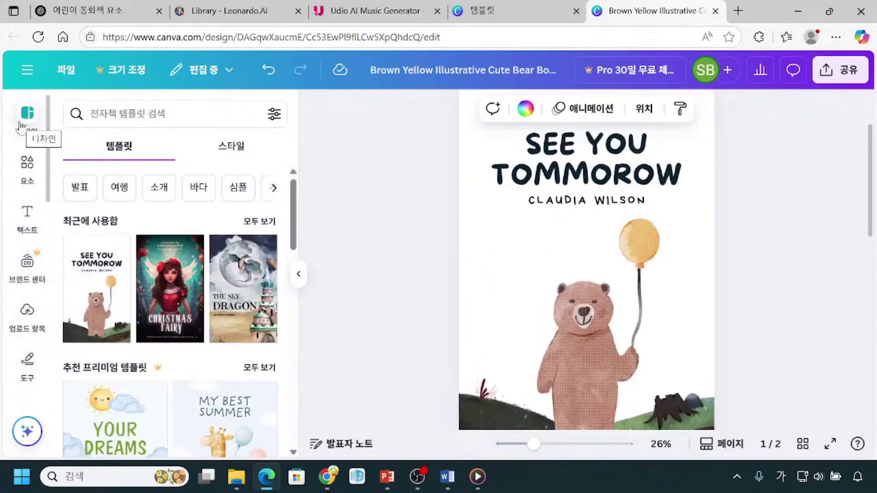
{"action": "scroll", "coordinate": [281, 349], "scroll_direction": "down", "scroll_amount": 2}
{"action": "scroll", "coordinate": [281, 349], "scroll_direction": "down", "scroll_amount": 3}
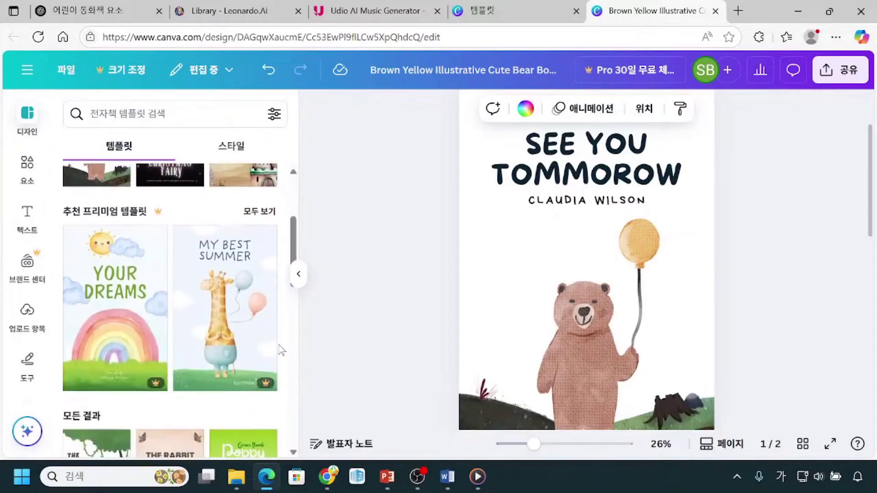
{"action": "scroll", "coordinate": [280, 350], "scroll_direction": "down", "scroll_amount": 3}
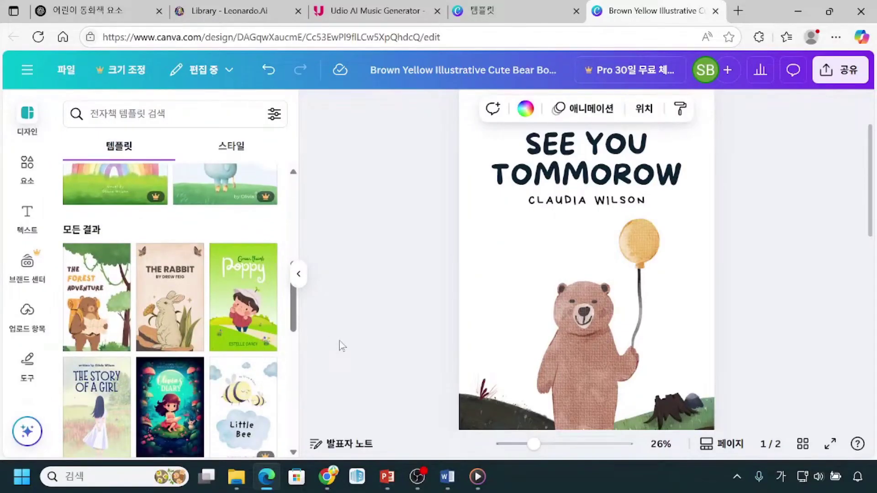
{"action": "left_click", "coordinate": [86, 309]}
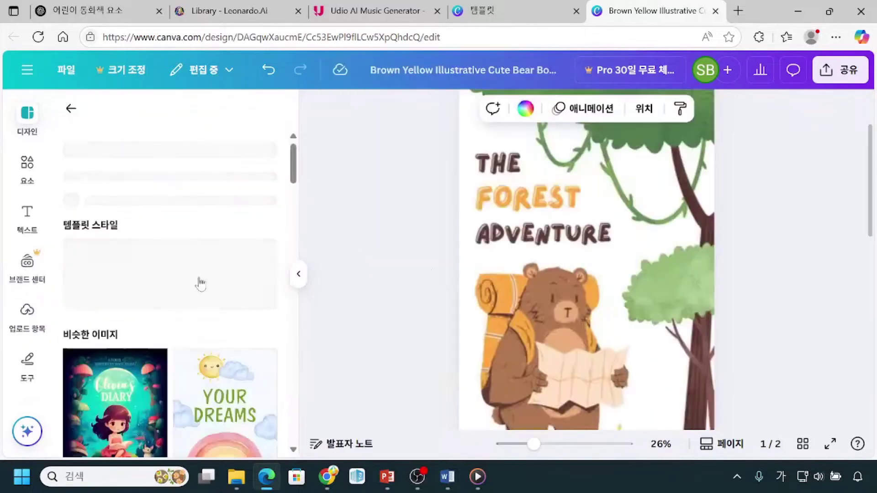
{"action": "left_click", "coordinate": [646, 307]}
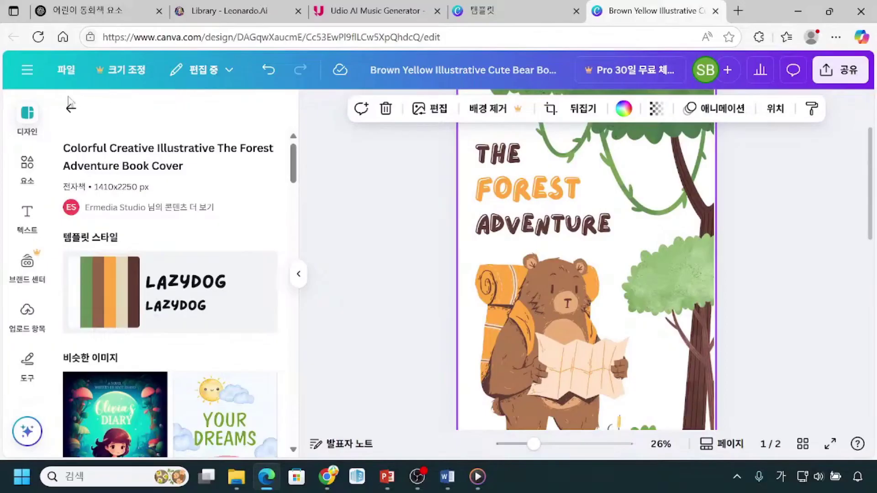
Return to the template list, mark its scrollbar, the 바다 keyword, the keyword row and the search box, and clear the marks.
{"action": "left_click", "coordinate": [70, 110]}
{"action": "left_click", "coordinate": [69, 111]}
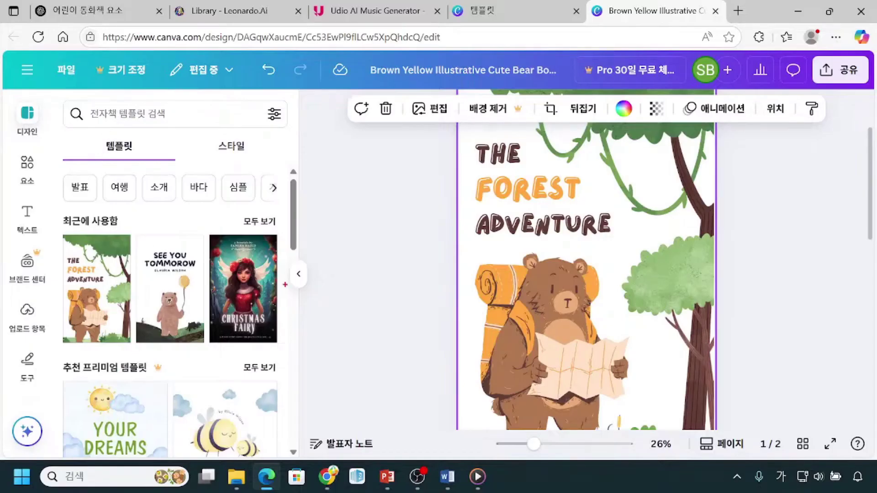
{"action": "mouse_move", "coordinate": [291, 243]}
{"action": "left_mouse_down"}
{"action": "mouse_move", "coordinate": [282, 320]}
{"action": "mouse_move", "coordinate": [305, 316]}
{"action": "left_mouse_up"}
{"action": "left_click_drag", "start_coordinate": [180, 172], "coordinate": [217, 208]}
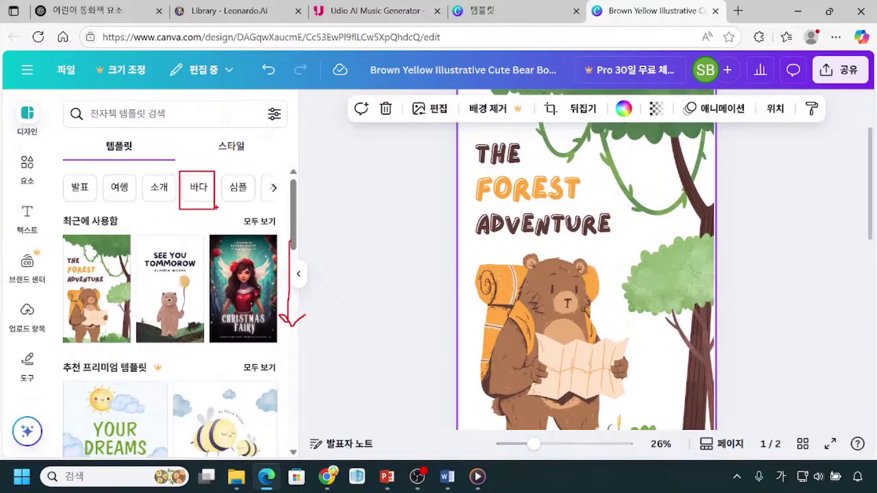
{"action": "mouse_move", "coordinate": [62, 172]}
{"action": "left_mouse_down"}
{"action": "mouse_move", "coordinate": [96, 212]}
{"action": "mouse_move", "coordinate": [274, 213]}
{"action": "left_mouse_up"}
{"action": "mouse_move", "coordinate": [56, 100]}
{"action": "left_mouse_down"}
{"action": "mouse_move", "coordinate": [101, 128]}
{"action": "mouse_move", "coordinate": [203, 145]}
{"action": "left_mouse_up"}
{"action": "key", "text": "Escape"}
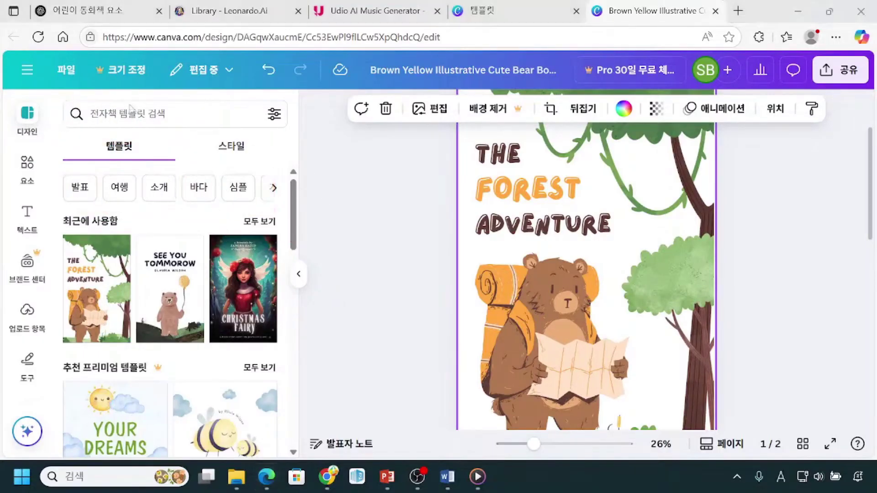
Search the e-book templates for 바다.
{"action": "left_click", "coordinate": [130, 110]}
{"action": "type", "text": "바다"}
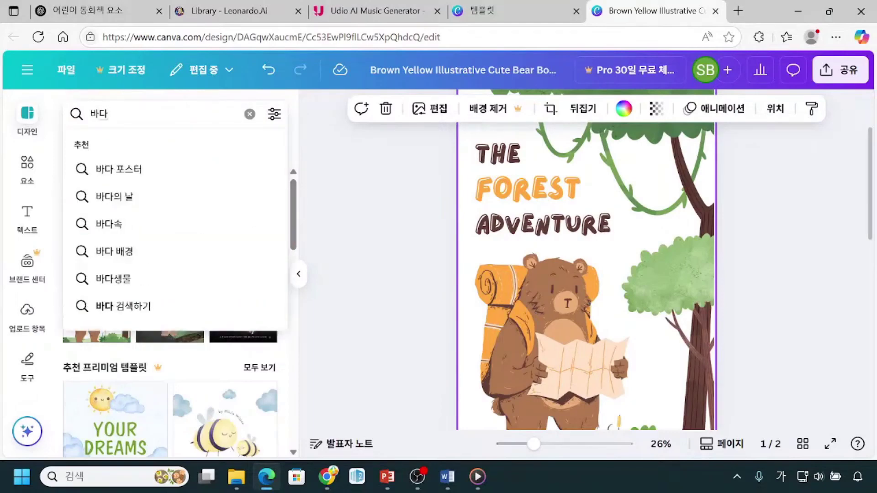
{"action": "key", "text": "Return"}
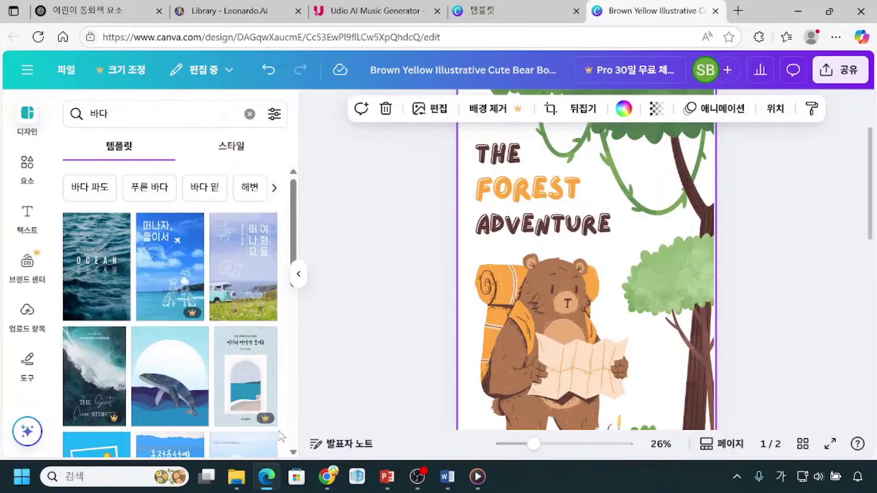
Apply the 노란색 파란색 녹색의 심플한 라인 일러스트 풍경 책 표지 template to page 1.
{"action": "scroll", "coordinate": [357, 351], "scroll_direction": "down", "scroll_amount": 2}
{"action": "scroll", "coordinate": [357, 351], "scroll_direction": "up", "scroll_amount": 1}
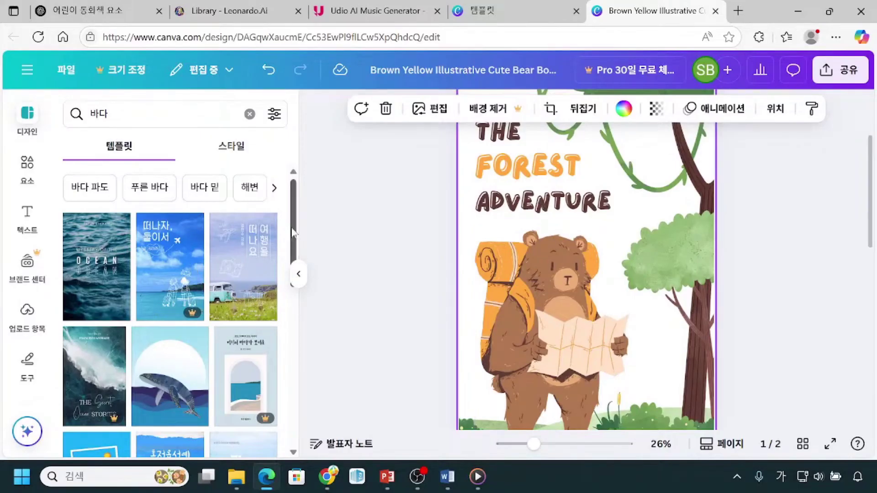
{"action": "scroll", "coordinate": [293, 308], "scroll_direction": "down", "scroll_amount": 5}
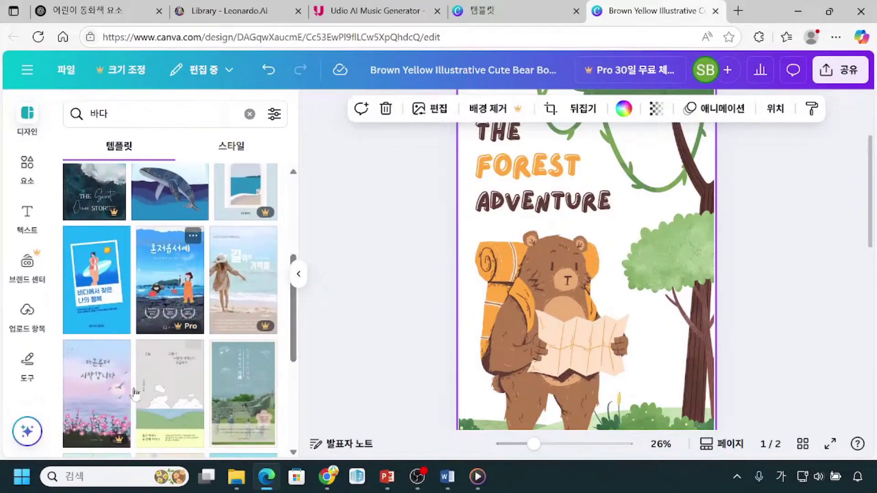
{"action": "left_click", "coordinate": [162, 386]}
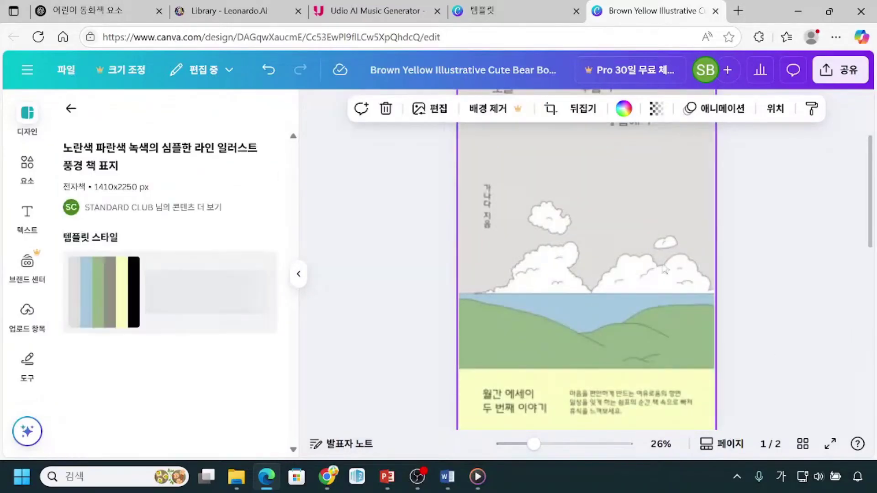
{"action": "left_click", "coordinate": [606, 254]}
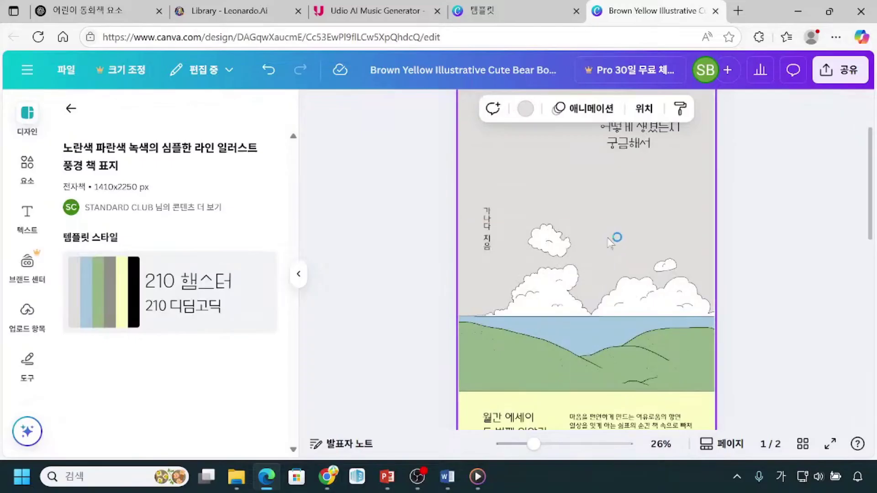
Return to the template list, mark the recently used heading and bear cover, and apply the Brown Yellow Illustrative Cute Bear Book Cover to page 1.
{"action": "left_click", "coordinate": [70, 112]}
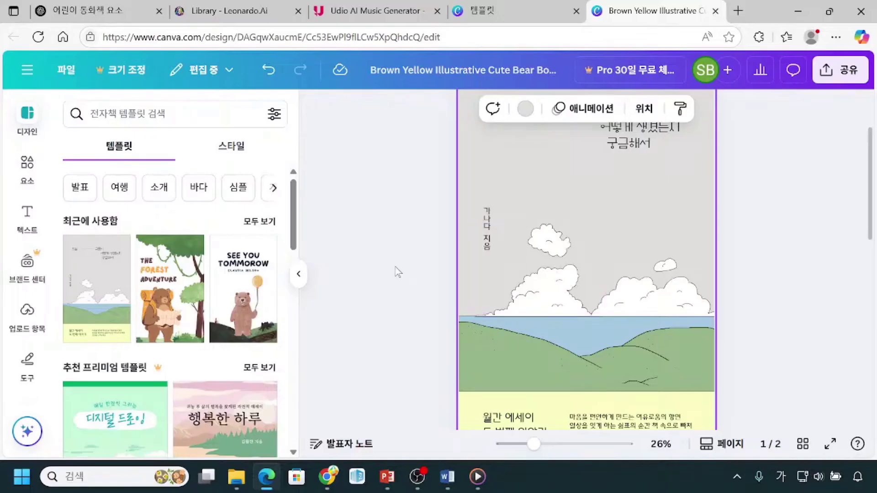
{"action": "left_click_drag", "start_coordinate": [60, 214], "coordinate": [121, 230]}
{"action": "mouse_move", "coordinate": [209, 233]}
{"action": "left_mouse_down"}
{"action": "mouse_move", "coordinate": [239, 300]}
{"action": "mouse_move", "coordinate": [280, 349]}
{"action": "left_mouse_up"}
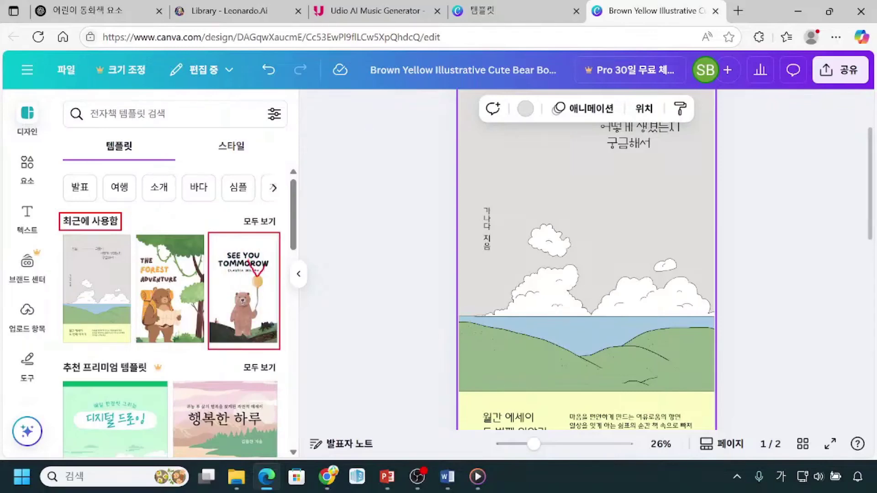
{"action": "left_click", "coordinate": [244, 293]}
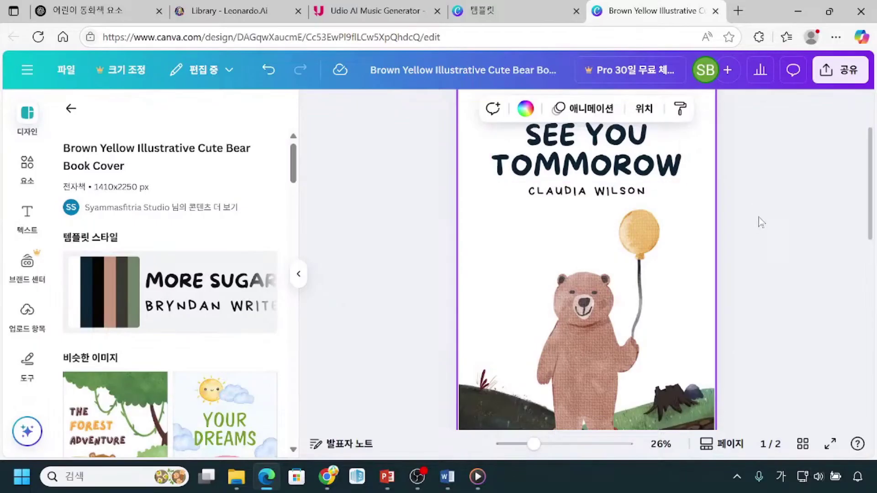
{"action": "left_click", "coordinate": [715, 251]}
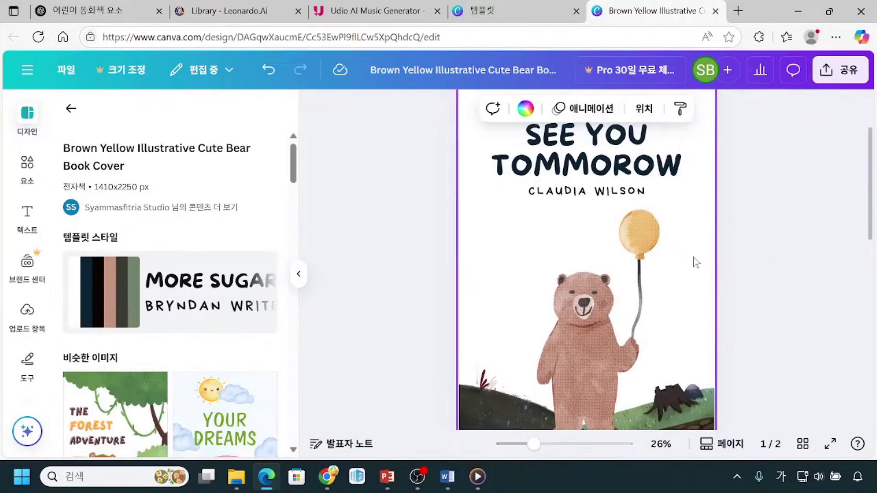
Select the blank page 2 and open the elements library.
{"action": "left_click", "coordinate": [867, 207]}
{"action": "left_click_drag", "start_coordinate": [867, 208], "coordinate": [867, 336]}
{"action": "left_click", "coordinate": [562, 333]}
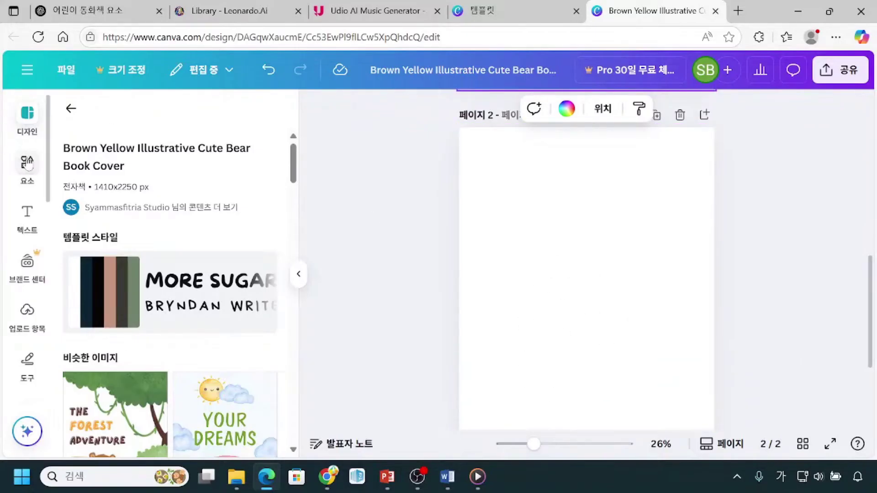
{"action": "left_click", "coordinate": [27, 178]}
{"action": "left_click", "coordinate": [27, 178]}
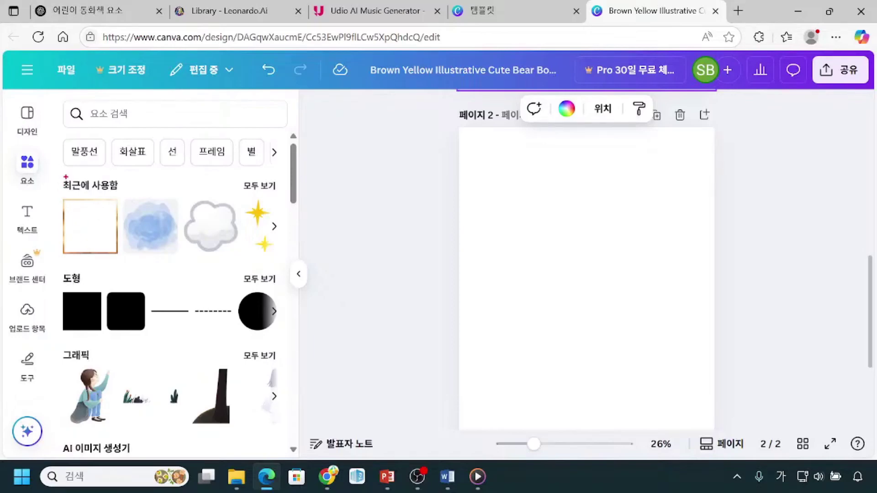
Mark the recently used elements, their see-all link, the 도형 heading and the shape row's forward arrow, and clear the marks.
{"action": "mouse_move", "coordinate": [59, 175]}
{"action": "left_mouse_down"}
{"action": "mouse_move", "coordinate": [138, 237]}
{"action": "mouse_move", "coordinate": [287, 265]}
{"action": "left_mouse_up"}
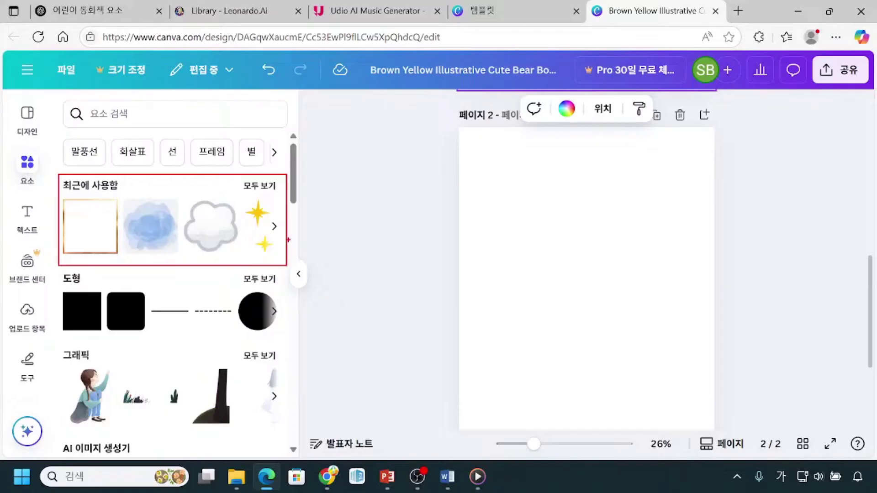
{"action": "left_click_drag", "start_coordinate": [59, 175], "coordinate": [130, 191]}
{"action": "mouse_move", "coordinate": [239, 177]}
{"action": "left_mouse_down"}
{"action": "mouse_move", "coordinate": [247, 195]}
{"action": "mouse_move", "coordinate": [281, 196]}
{"action": "left_mouse_up"}
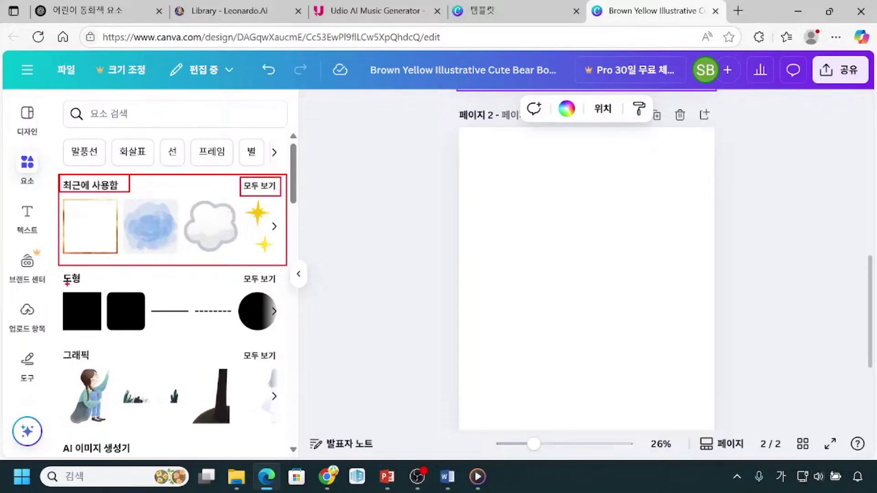
{"action": "left_click_drag", "start_coordinate": [59, 272], "coordinate": [86, 287]}
{"action": "left_click_drag", "start_coordinate": [276, 314], "coordinate": [286, 317]}
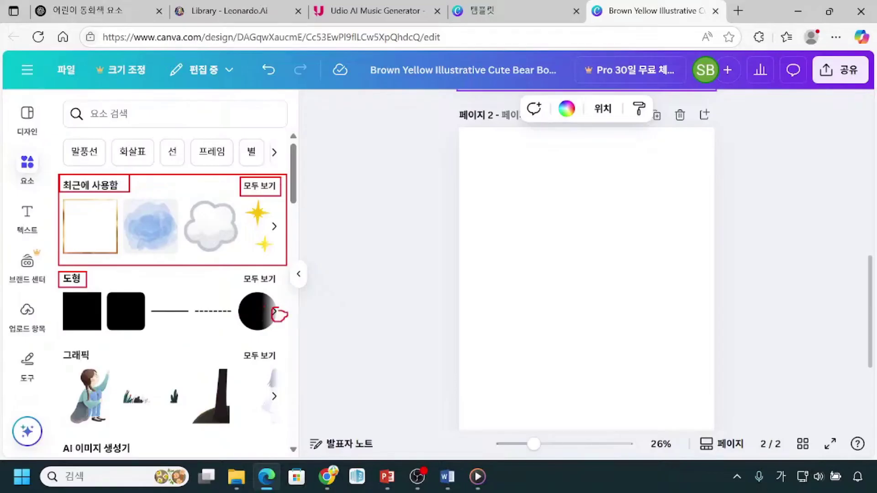
{"action": "key", "text": "Escape"}
Advance the 도형 row to its further shapes and open the full shape collection.
{"action": "left_click", "coordinate": [275, 313]}
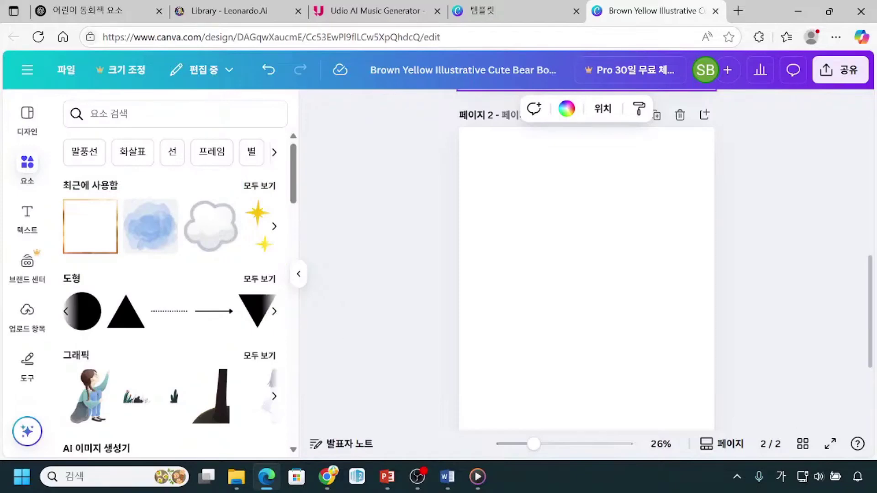
{"action": "key", "text": "alt+Tab"}
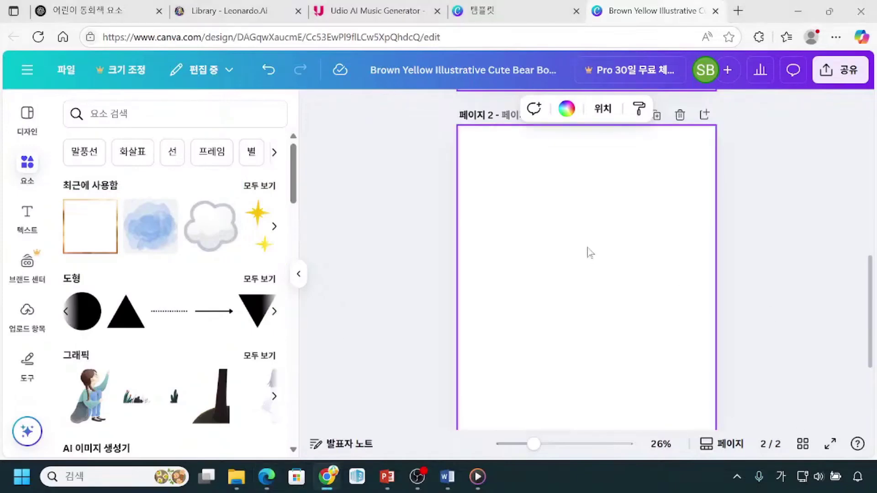
{"action": "left_click", "coordinate": [262, 285]}
{"action": "left_click", "coordinate": [262, 285]}
{"action": "left_click", "coordinate": [263, 286]}
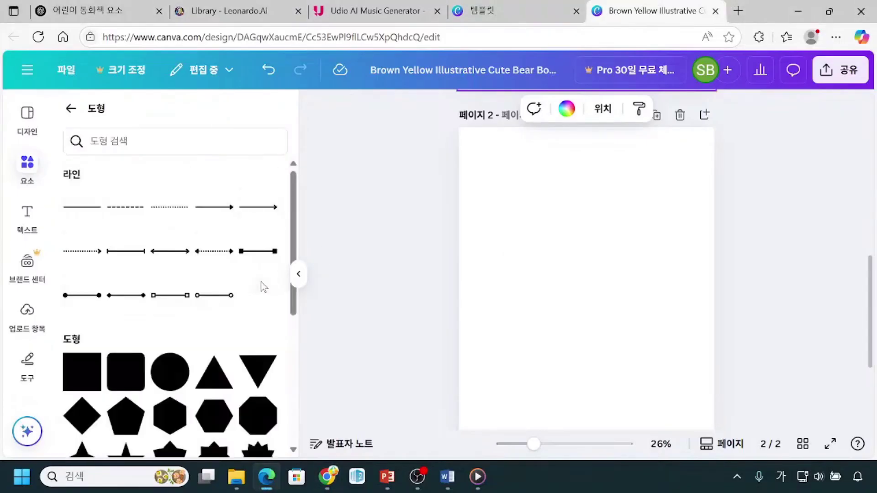
Browse the available lines and shapes, and dismiss the diamond's enlarged preview.
{"action": "left_click", "coordinate": [86, 193]}
{"action": "scroll", "coordinate": [84, 348], "scroll_direction": "down", "scroll_amount": 1}
{"action": "left_click", "coordinate": [83, 361]}
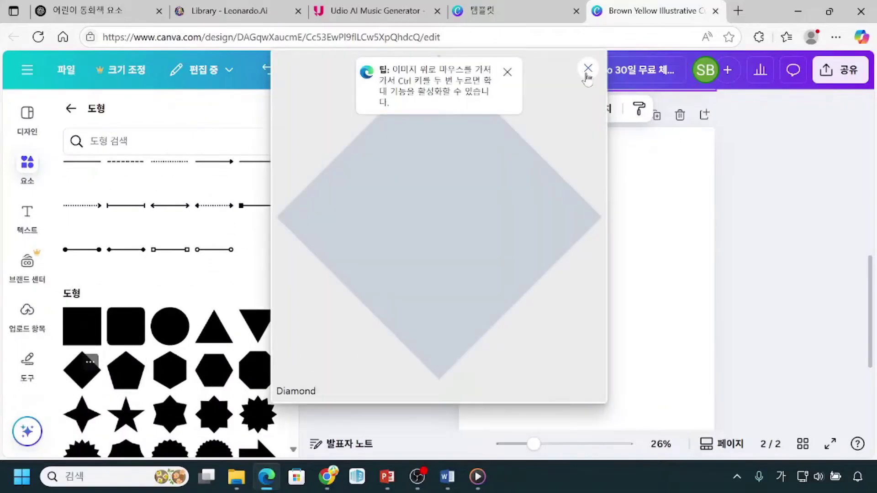
{"action": "left_click", "coordinate": [588, 68]}
{"action": "scroll", "coordinate": [234, 366], "scroll_direction": "down", "scroll_amount": 4}
{"action": "scroll", "coordinate": [233, 375], "scroll_direction": "up", "scroll_amount": 2}
{"action": "scroll", "coordinate": [233, 374], "scroll_direction": "up", "scroll_amount": 2}
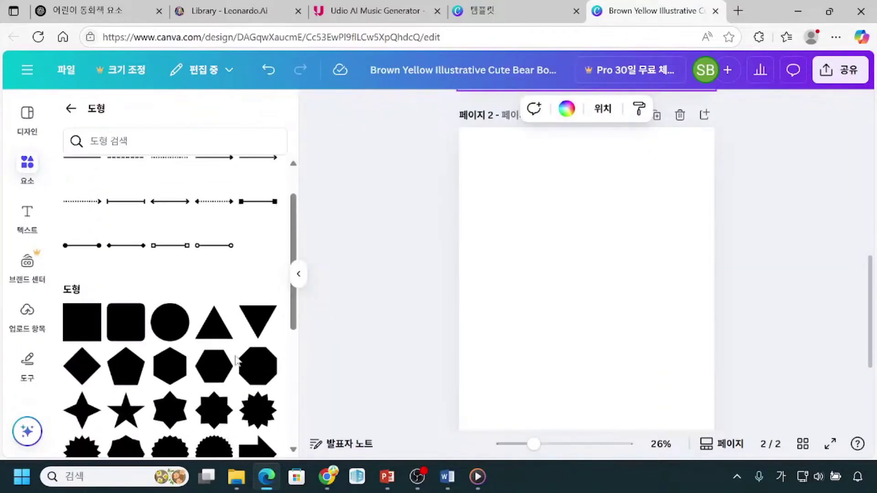
Insert a black square on page 2 and deselect it.
{"action": "left_click", "coordinate": [590, 207]}
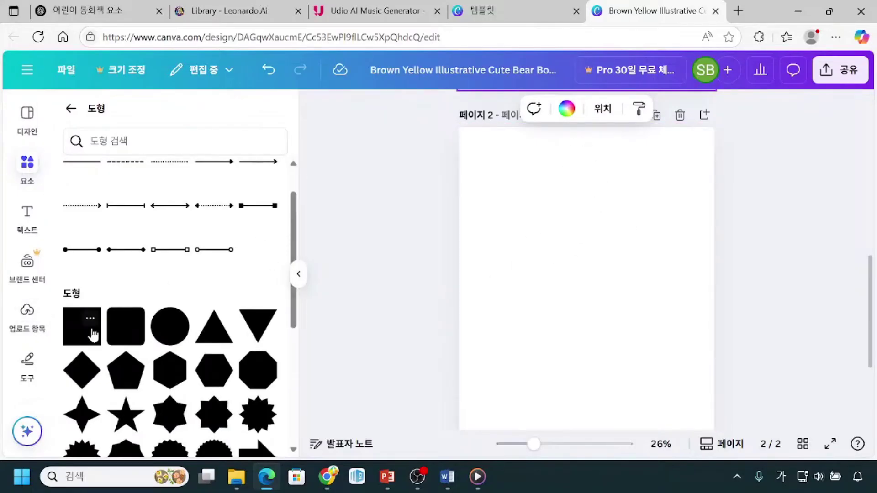
{"action": "left_click", "coordinate": [89, 335]}
{"action": "left_click", "coordinate": [89, 335]}
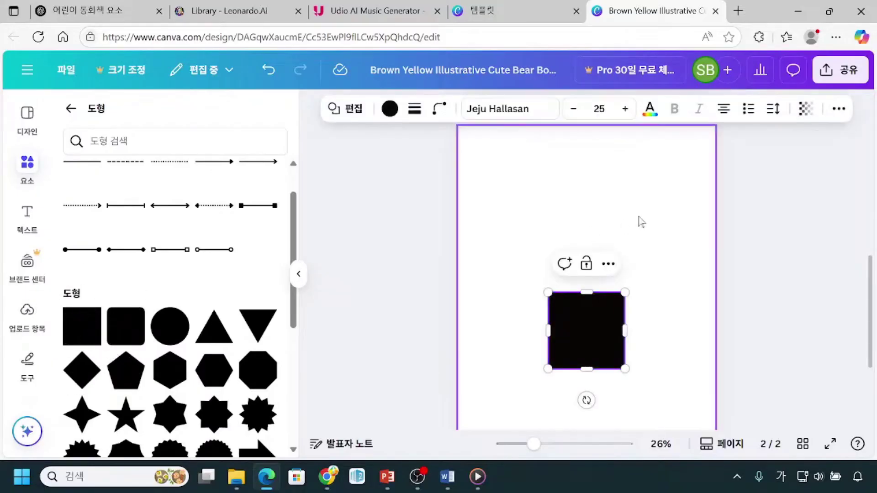
{"action": "left_click", "coordinate": [742, 249]}
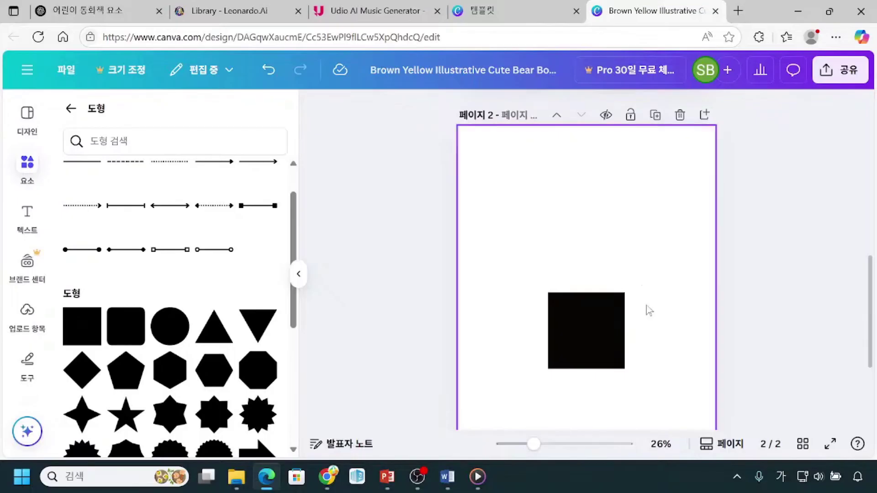
Move the square slightly right on the page and stretch it by its corner and side handles into a tall rectangle.
{"action": "left_click", "coordinate": [576, 338]}
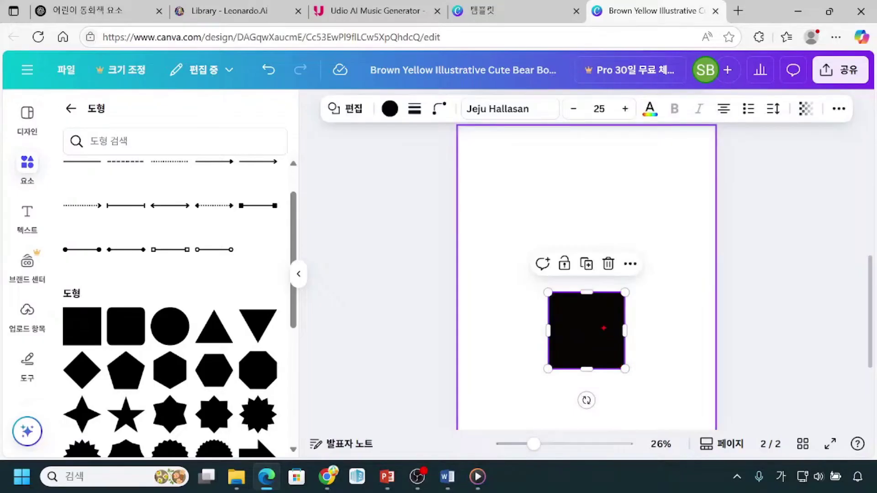
{"action": "mouse_move", "coordinate": [588, 320]}
{"action": "left_mouse_down"}
{"action": "mouse_move", "coordinate": [565, 337]}
{"action": "mouse_move", "coordinate": [609, 325]}
{"action": "mouse_move", "coordinate": [591, 323]}
{"action": "mouse_move", "coordinate": [575, 293]}
{"action": "mouse_move", "coordinate": [640, 205]}
{"action": "mouse_move", "coordinate": [593, 210]}
{"action": "mouse_move", "coordinate": [538, 320]}
{"action": "mouse_move", "coordinate": [625, 326]}
{"action": "left_mouse_up"}
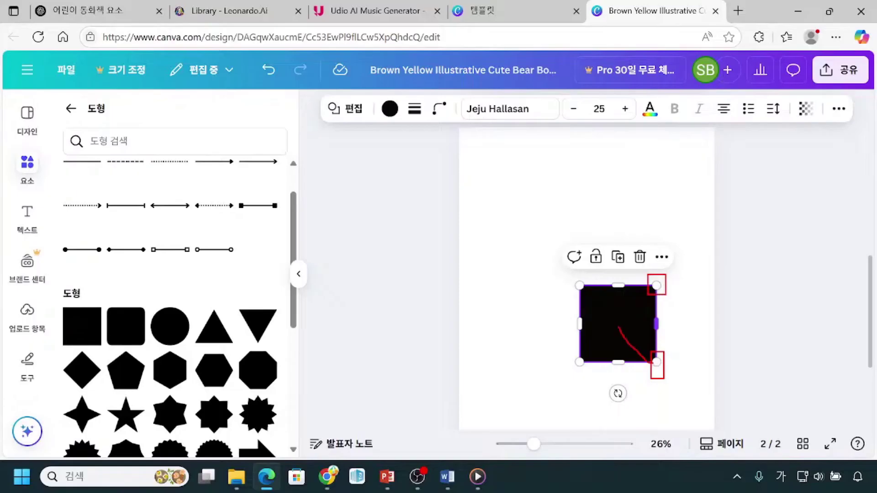
{"action": "left_click_drag", "start_coordinate": [656, 363], "coordinate": [681, 402]}
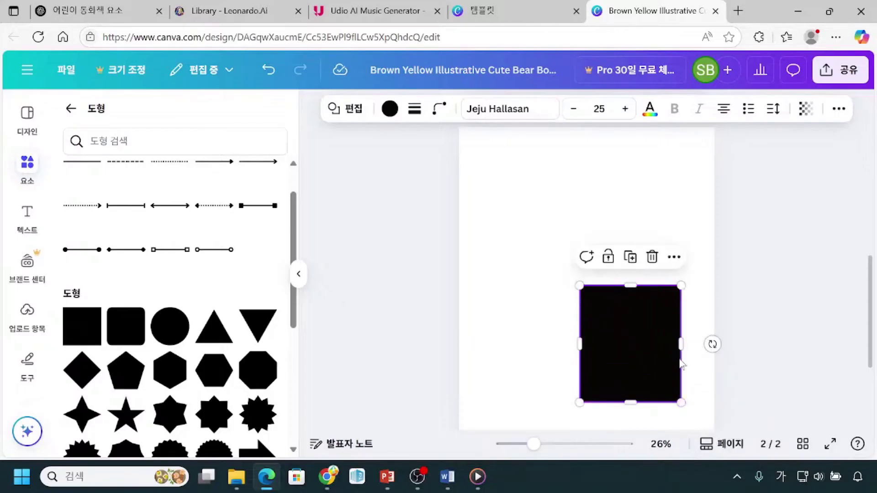
{"action": "left_click_drag", "start_coordinate": [681, 349], "coordinate": [652, 347]}
{"action": "left_click_drag", "start_coordinate": [622, 284], "coordinate": [616, 222]}
{"action": "left_click", "coordinate": [615, 312]}
{"action": "left_click_drag", "start_coordinate": [579, 312], "coordinate": [549, 312]}
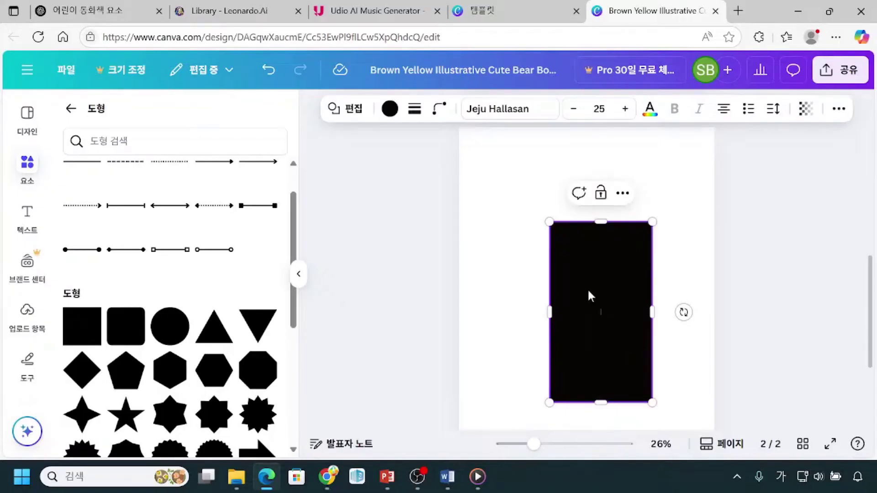
Select the rectangle and mark its formatting options, its upper edge handle and the 편집 option.
{"action": "key", "text": "Return"}
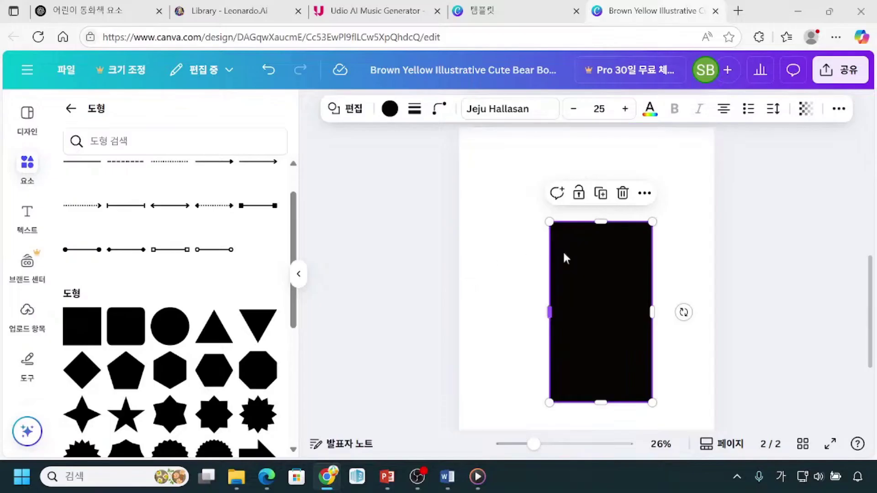
{"action": "left_click", "coordinate": [605, 256]}
{"action": "left_click", "coordinate": [586, 283]}
{"action": "left_click", "coordinate": [586, 283]}
{"action": "mouse_move", "coordinate": [314, 91]}
{"action": "left_mouse_down"}
{"action": "mouse_move", "coordinate": [513, 137]}
{"action": "mouse_move", "coordinate": [851, 124]}
{"action": "left_mouse_up"}
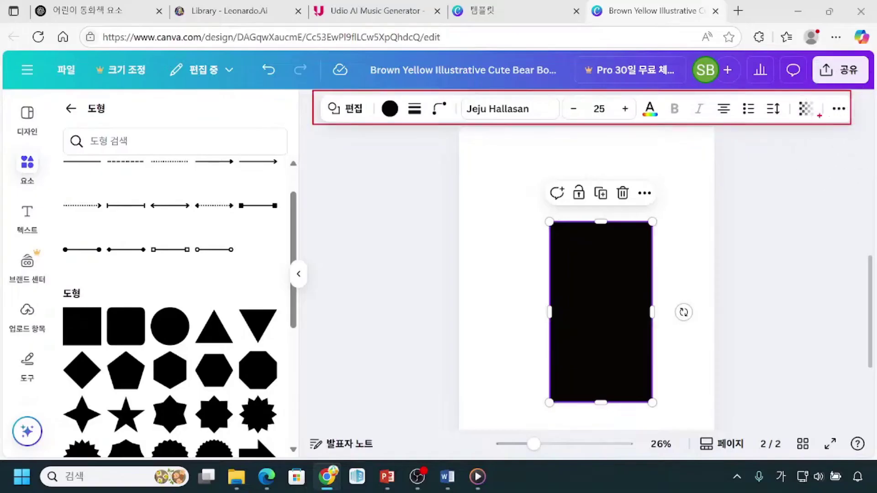
{"action": "mouse_move", "coordinate": [598, 218]}
{"action": "left_mouse_down"}
{"action": "mouse_move", "coordinate": [593, 235]}
{"action": "mouse_move", "coordinate": [603, 219]}
{"action": "left_mouse_up"}
{"action": "mouse_move", "coordinate": [327, 97]}
{"action": "left_mouse_down"}
{"action": "mouse_move", "coordinate": [317, 136]}
{"action": "mouse_move", "coordinate": [368, 103]}
{"action": "mouse_move", "coordinate": [343, 91]}
{"action": "left_mouse_up"}
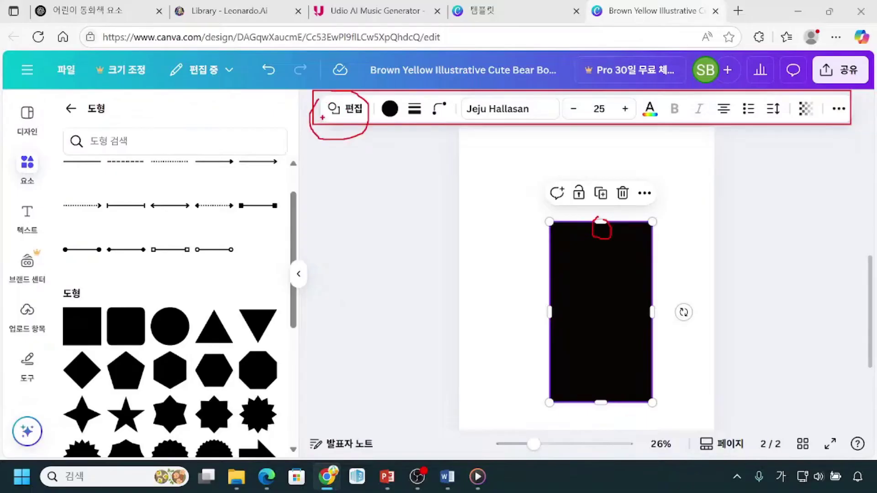
Change the selected rectangle's shape to a circle.
{"action": "left_click", "coordinate": [343, 109]}
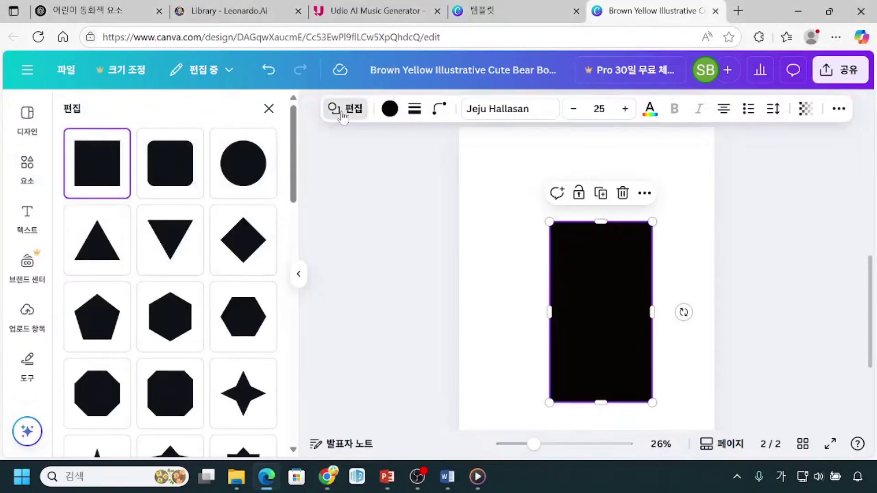
{"action": "left_click", "coordinate": [603, 297]}
{"action": "left_click", "coordinate": [232, 172]}
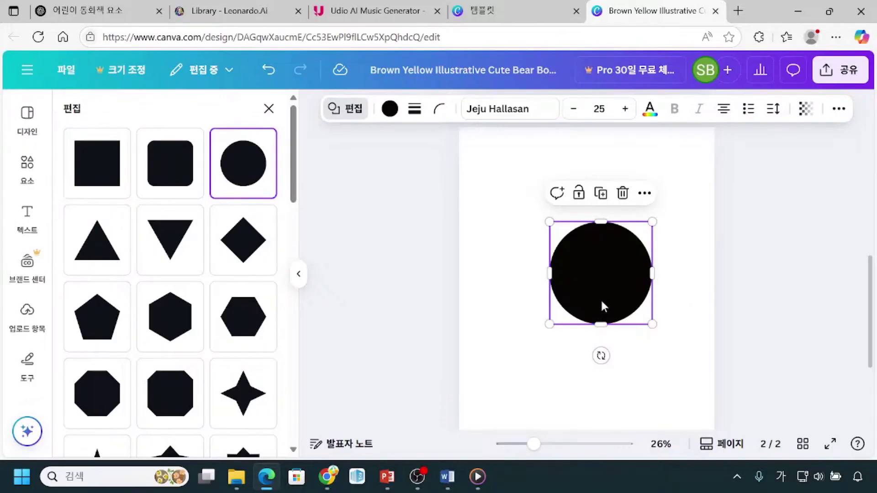
Open the circle's fill colours, mark the black, neighbouring and custom colour swatches, and clear the marks.
{"action": "left_click", "coordinate": [389, 120]}
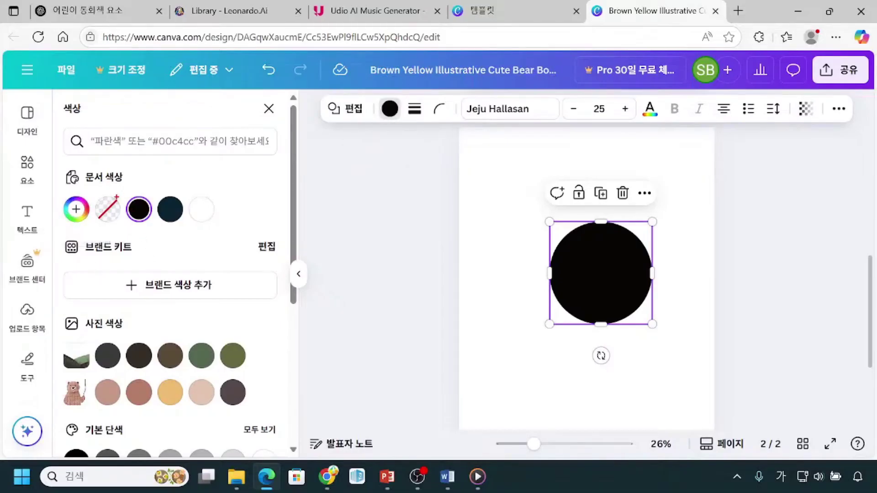
{"action": "mouse_move", "coordinate": [116, 192]}
{"action": "left_mouse_down"}
{"action": "mouse_move", "coordinate": [135, 220]}
{"action": "mouse_move", "coordinate": [157, 229]}
{"action": "left_mouse_up"}
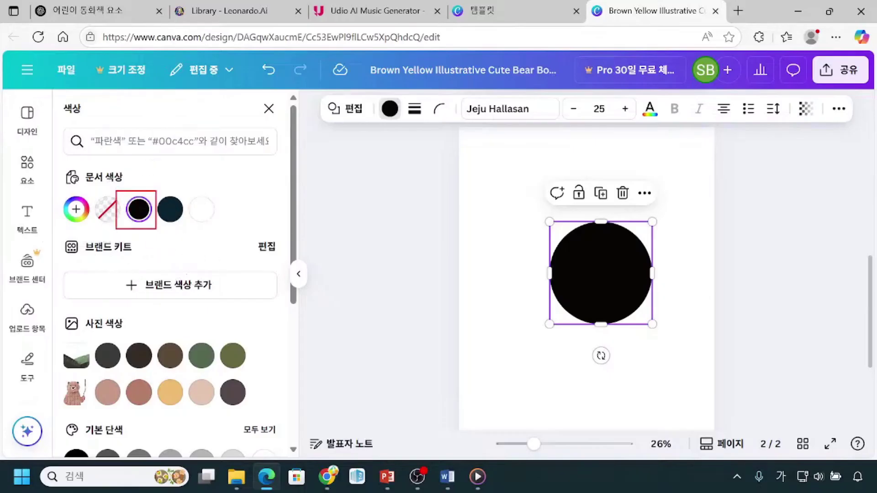
{"action": "left_click_drag", "start_coordinate": [150, 167], "coordinate": [136, 188]}
{"action": "left_click_drag", "start_coordinate": [167, 228], "coordinate": [204, 227]}
{"action": "left_click_drag", "start_coordinate": [58, 190], "coordinate": [91, 228]}
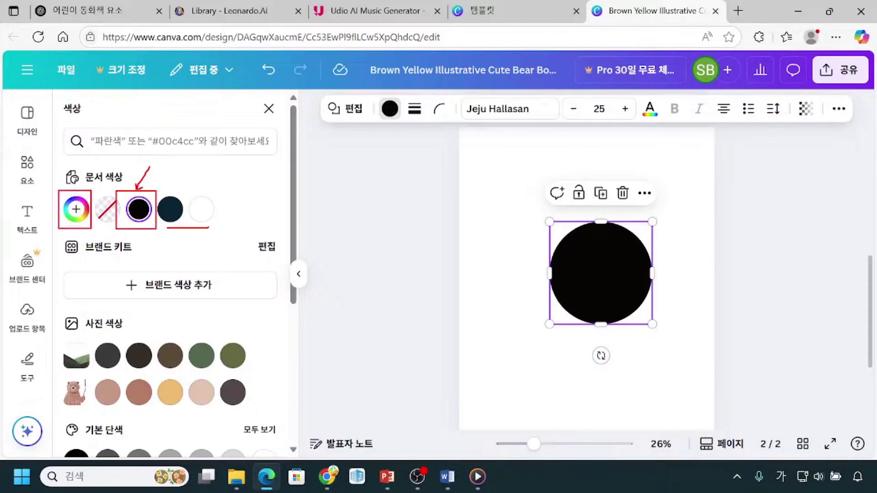
{"action": "key", "text": "Escape"}
Start a custom solid colour for the circle, mark the hue bar, and set the hue to magenta.
{"action": "left_click", "coordinate": [77, 210]}
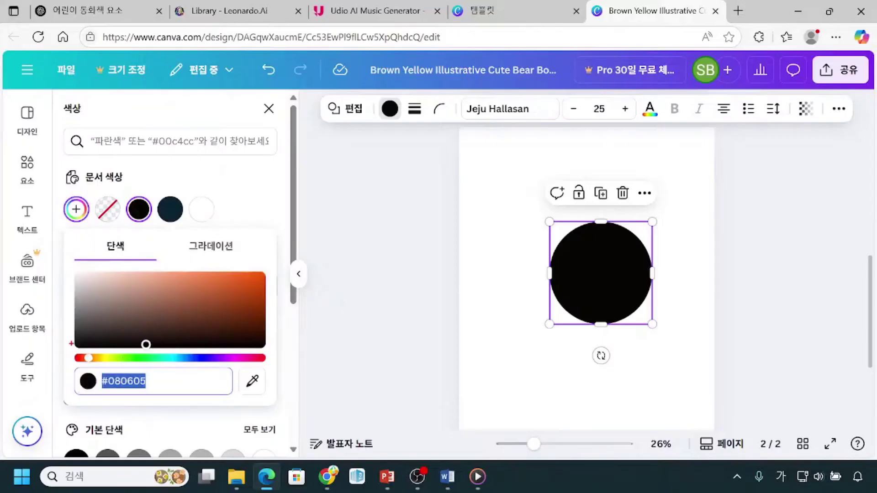
{"action": "mouse_move", "coordinate": [67, 348]}
{"action": "left_mouse_down"}
{"action": "mouse_move", "coordinate": [79, 368]}
{"action": "mouse_move", "coordinate": [279, 369]}
{"action": "left_mouse_up"}
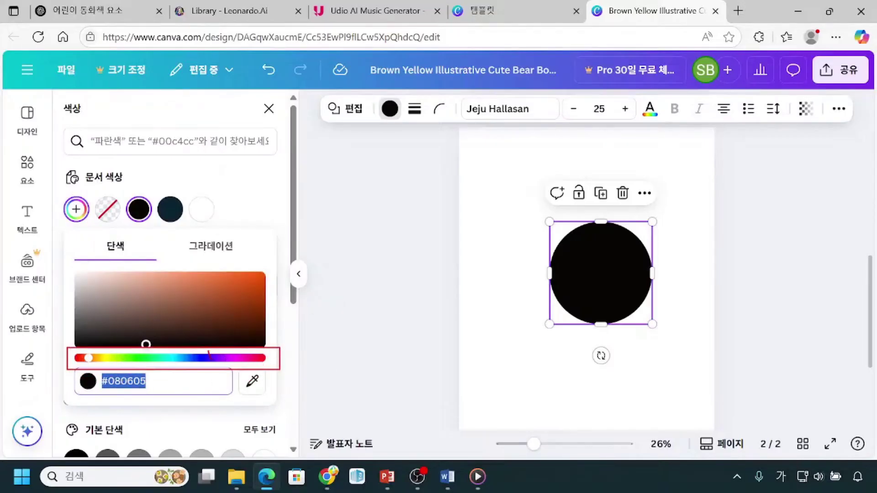
{"action": "left_click_drag", "start_coordinate": [234, 352], "coordinate": [244, 354]}
{"action": "left_click", "coordinate": [233, 358]}
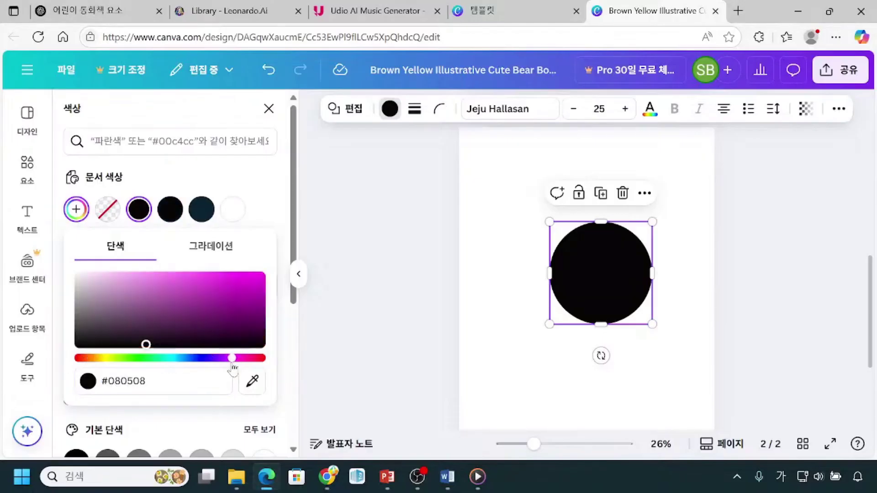
Try several magenta shades on the circle and settle on #BA50B6.
{"action": "left_click", "coordinate": [118, 279]}
{"action": "left_click", "coordinate": [185, 281]}
{"action": "left_click", "coordinate": [233, 290]}
{"action": "left_click", "coordinate": [210, 310]}
{"action": "left_click", "coordinate": [145, 306]}
{"action": "left_click", "coordinate": [183, 292]}
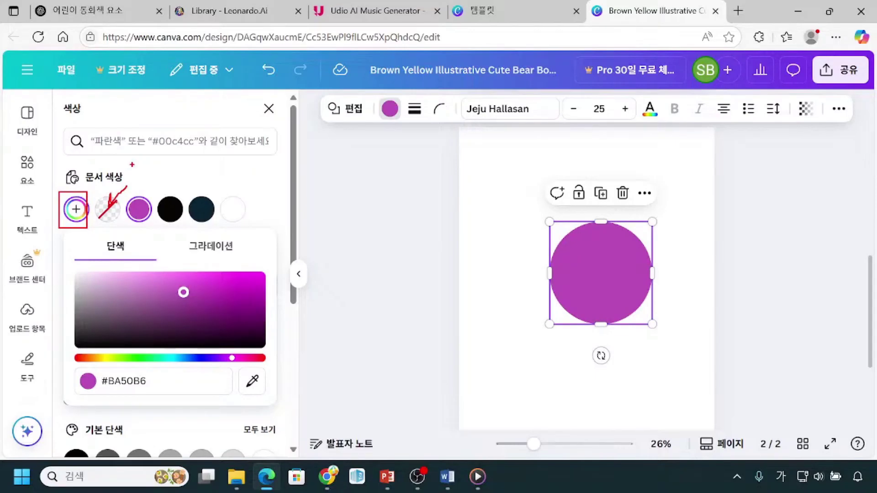
Set the circle's fill to transparent and mark its outline on the page.
{"action": "left_click", "coordinate": [107, 210]}
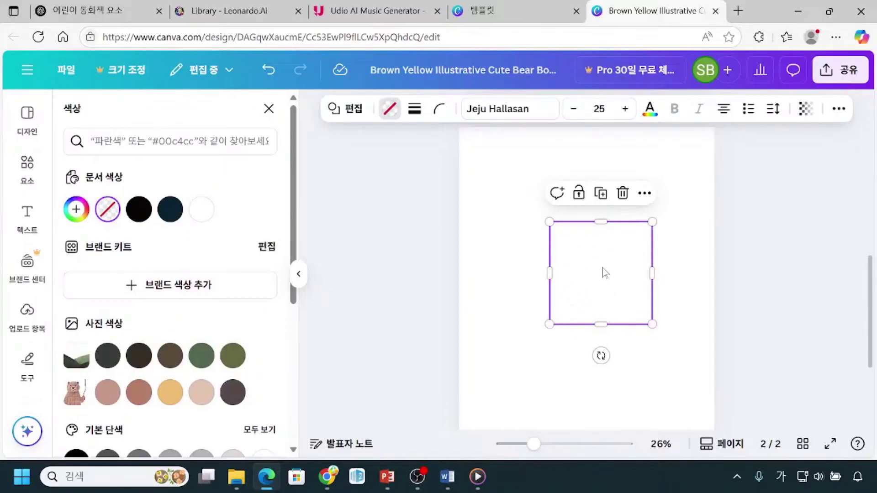
{"action": "mouse_move", "coordinate": [578, 224]}
{"action": "left_mouse_down"}
{"action": "mouse_move", "coordinate": [552, 274]}
{"action": "mouse_move", "coordinate": [570, 323]}
{"action": "mouse_move", "coordinate": [603, 330]}
{"action": "mouse_move", "coordinate": [647, 297]}
{"action": "mouse_move", "coordinate": [649, 241]}
{"action": "mouse_move", "coordinate": [594, 221]}
{"action": "left_mouse_up"}
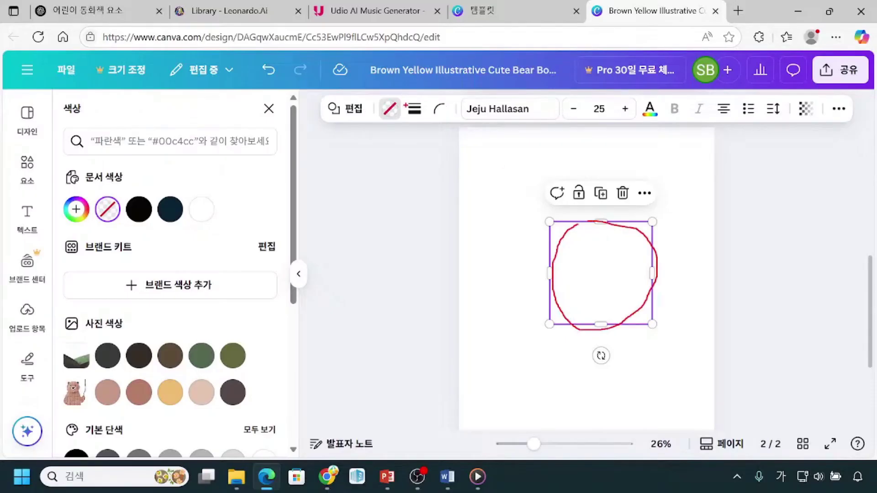
Mark the circle's fill and stroke style controls, and give it a long-dashed outline with a stroke weight of 29.
{"action": "mouse_move", "coordinate": [400, 158]}
{"action": "left_mouse_down"}
{"action": "mouse_move", "coordinate": [389, 122]}
{"action": "mouse_move", "coordinate": [399, 131]}
{"action": "left_mouse_up"}
{"action": "left_click_drag", "start_coordinate": [439, 166], "coordinate": [423, 142]}
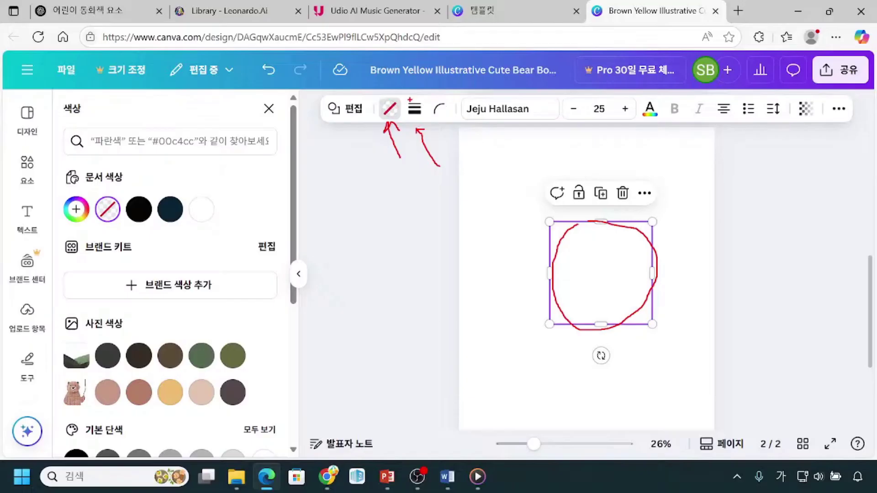
{"action": "left_click", "coordinate": [414, 108]}
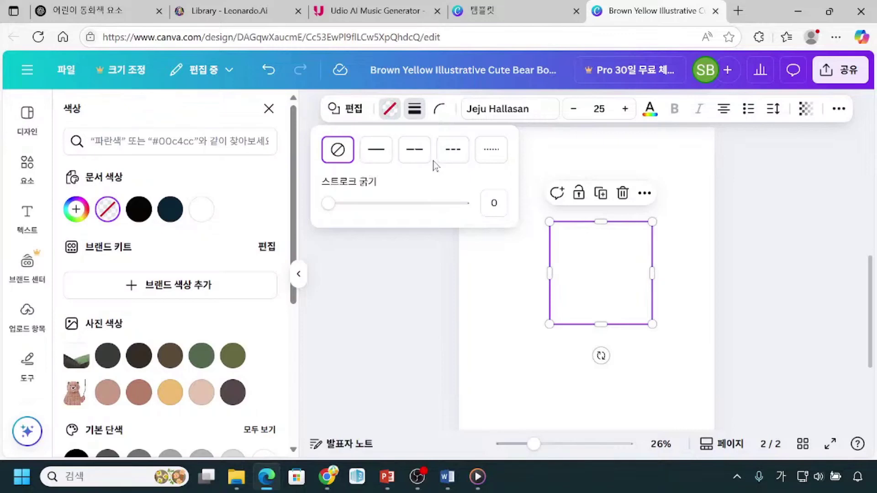
{"action": "left_click", "coordinate": [419, 155]}
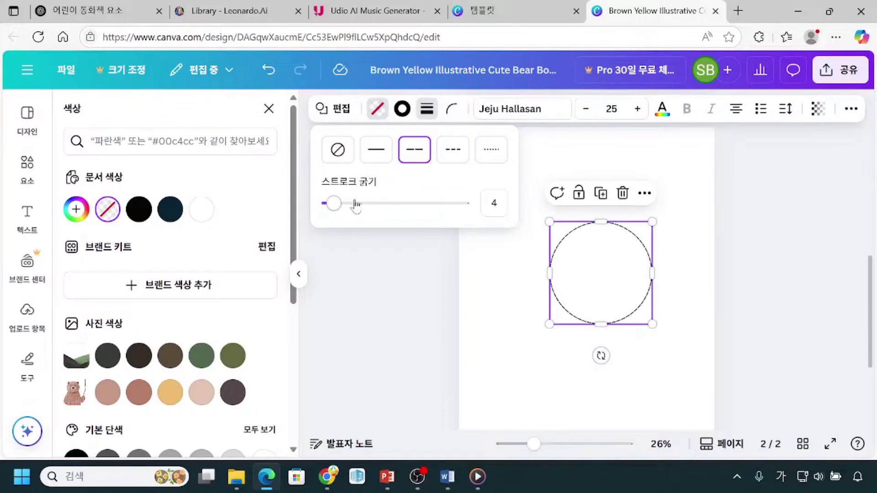
{"action": "left_click_drag", "start_coordinate": [334, 203], "coordinate": [367, 203]}
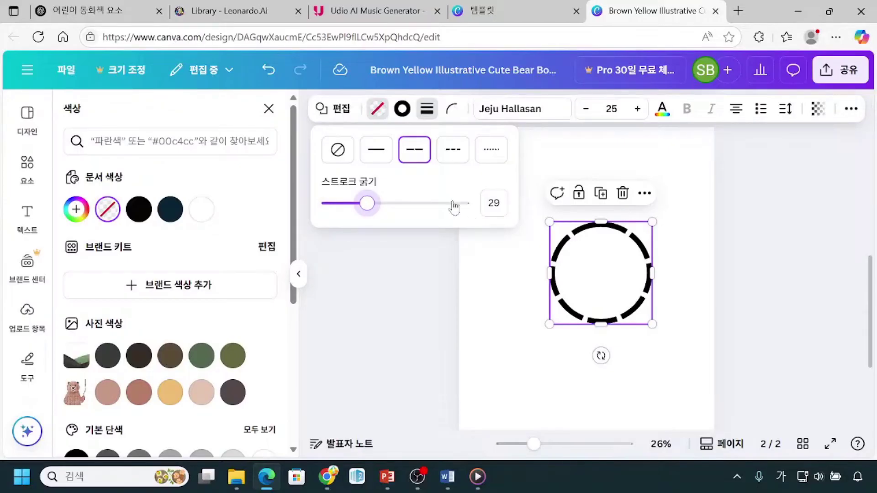
Mark the circle's fill colour and stroke colour controls, and clear the marks.
{"action": "mouse_move", "coordinate": [295, 226]}
{"action": "left_mouse_down"}
{"action": "mouse_move", "coordinate": [295, 270]}
{"action": "mouse_move", "coordinate": [343, 132]}
{"action": "left_mouse_up"}
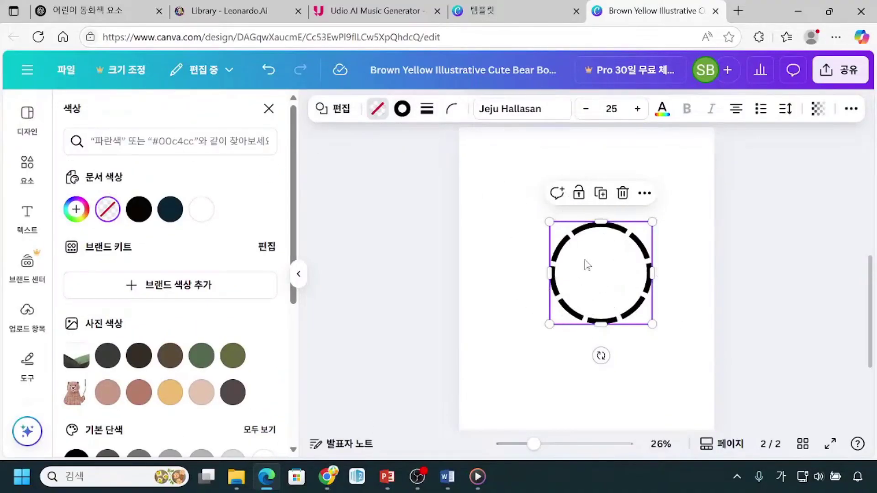
{"action": "mouse_move", "coordinate": [361, 91]}
{"action": "left_mouse_down"}
{"action": "mouse_move", "coordinate": [388, 118]}
{"action": "mouse_move", "coordinate": [411, 125]}
{"action": "left_mouse_up"}
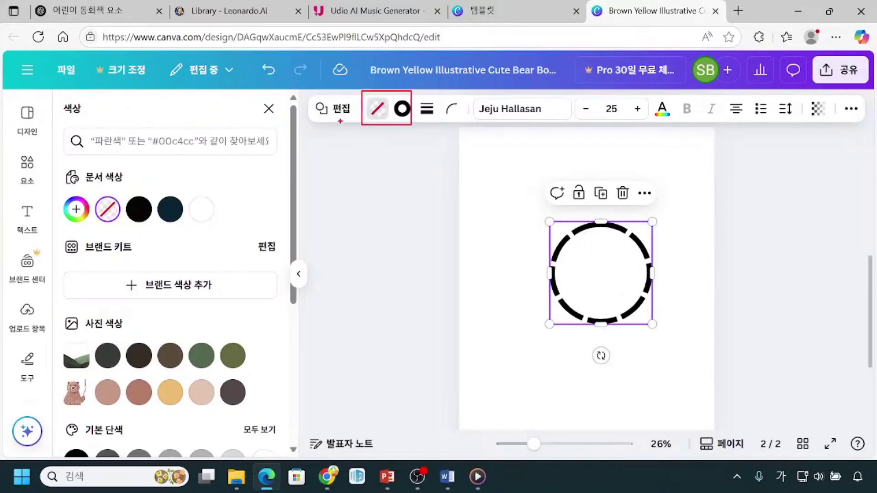
{"action": "left_click_drag", "start_coordinate": [380, 161], "coordinate": [371, 124]}
{"action": "mouse_move", "coordinate": [422, 161]}
{"action": "left_mouse_down"}
{"action": "mouse_move", "coordinate": [405, 125]}
{"action": "mouse_move", "coordinate": [400, 136]}
{"action": "mouse_move", "coordinate": [409, 131]}
{"action": "left_mouse_up"}
{"action": "key", "text": "Escape"}
Set the circle's dashed stroke to the custom solid yellow #E3E712.
{"action": "left_click", "coordinate": [402, 109]}
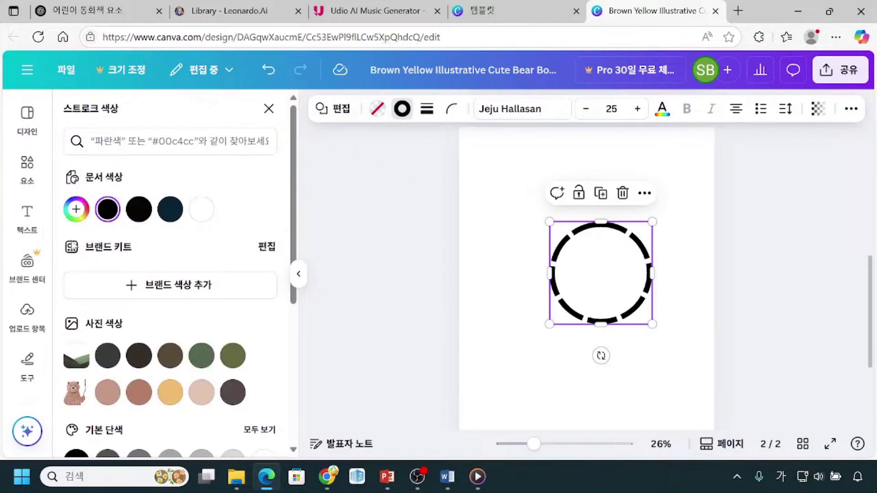
{"action": "left_click", "coordinate": [77, 210]}
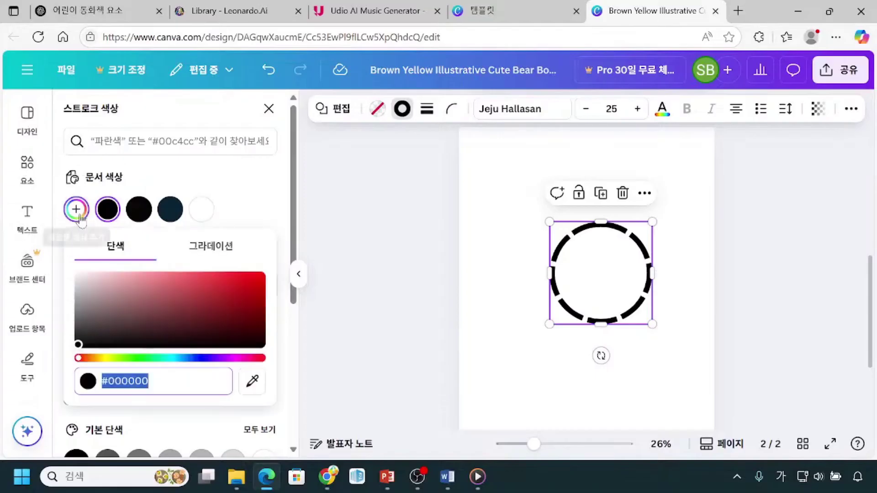
{"action": "left_click", "coordinate": [109, 359]}
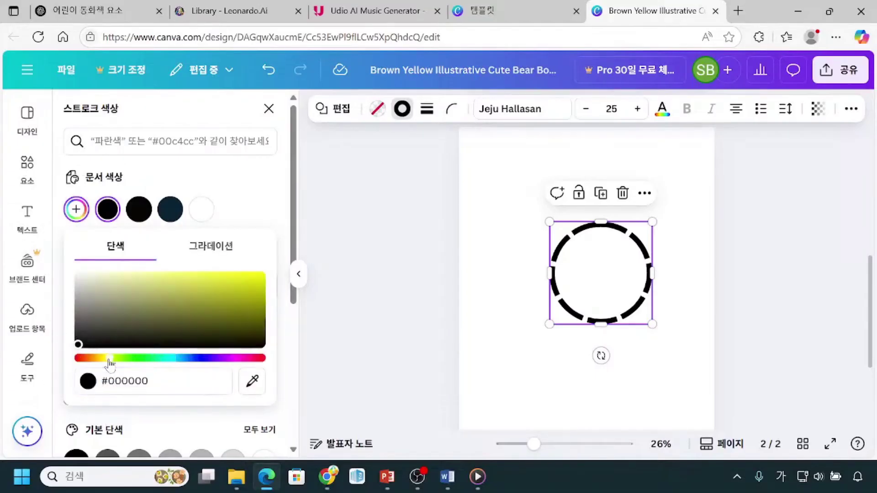
{"action": "left_click", "coordinate": [252, 286]}
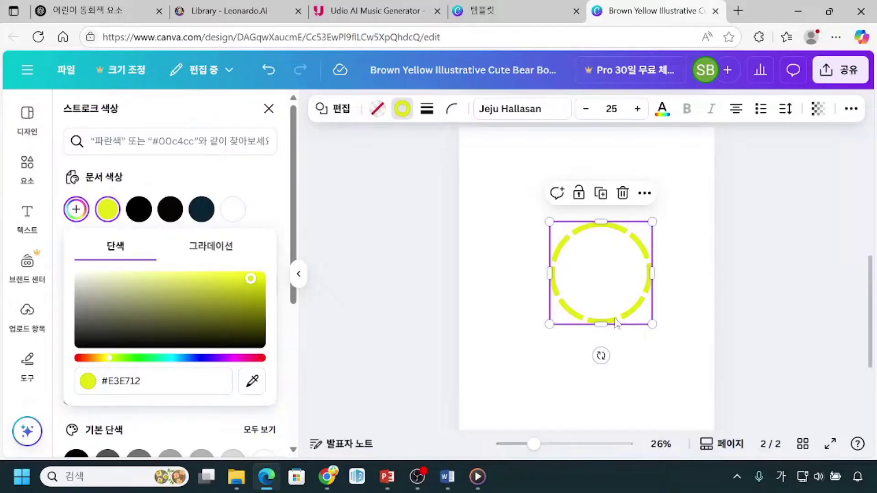
{"action": "key", "text": "Escape"}
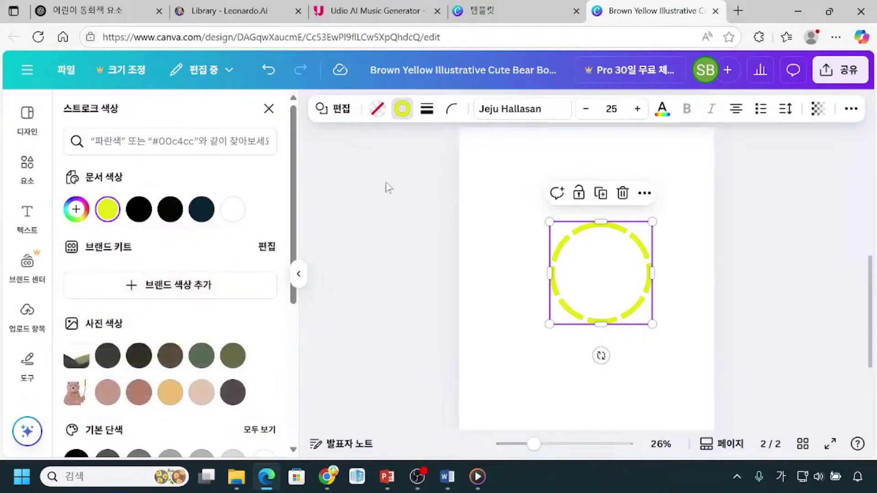
Open the elements library, mark the shapes and graphics headings and the seated girl graphic, and clear the marks.
{"action": "left_click", "coordinate": [27, 189]}
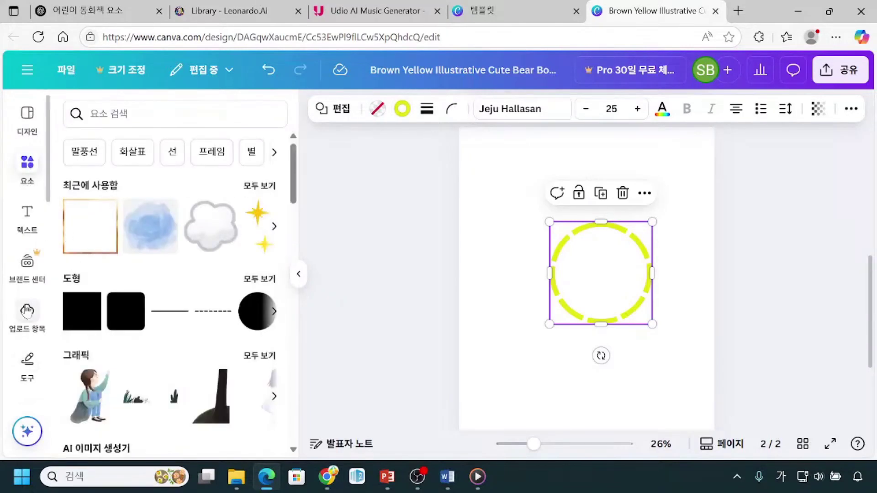
{"action": "left_click_drag", "start_coordinate": [55, 270], "coordinate": [104, 292]}
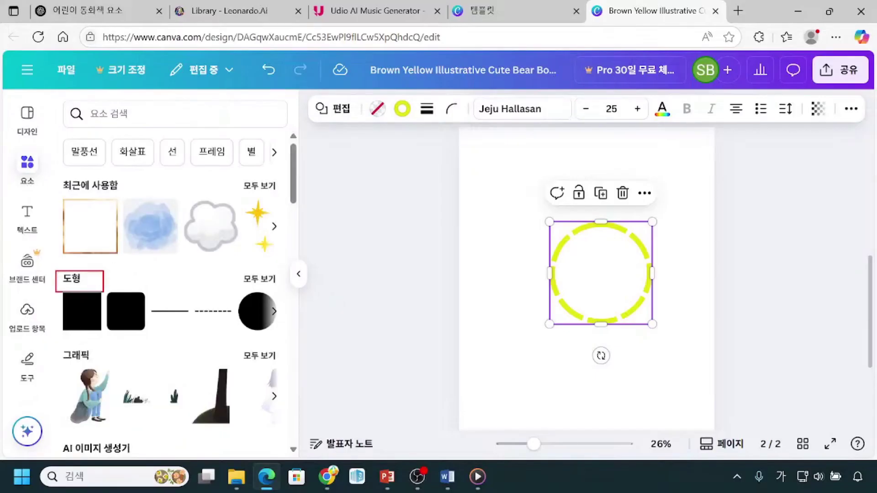
{"action": "mouse_move", "coordinate": [63, 344]}
{"action": "left_mouse_down"}
{"action": "mouse_move", "coordinate": [64, 363]}
{"action": "mouse_move", "coordinate": [103, 372]}
{"action": "mouse_move", "coordinate": [72, 376]}
{"action": "mouse_move", "coordinate": [63, 422]}
{"action": "mouse_move", "coordinate": [90, 431]}
{"action": "mouse_move", "coordinate": [123, 417]}
{"action": "mouse_move", "coordinate": [129, 388]}
{"action": "mouse_move", "coordinate": [122, 368]}
{"action": "left_mouse_up"}
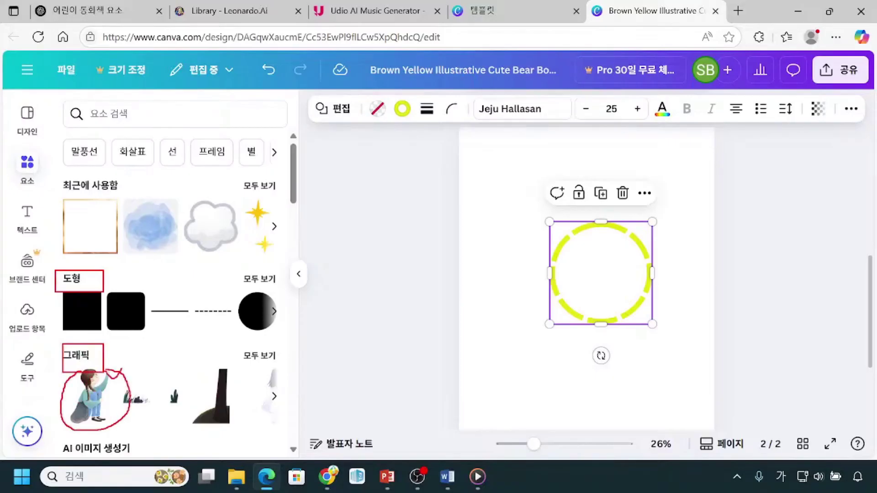
{"action": "key", "text": "Escape"}
Add the seated girl graphic to page 2, shrink it, and place it in the page's upper-left corner.
{"action": "left_click", "coordinate": [81, 408]}
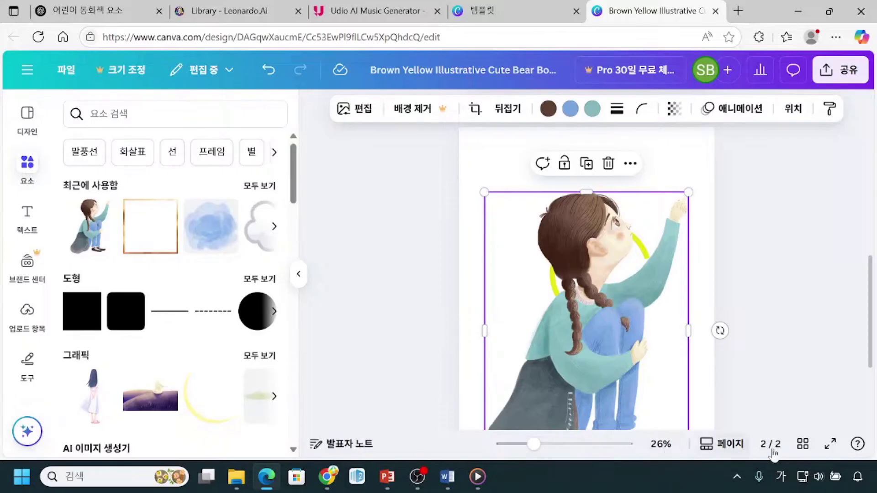
{"action": "left_click_drag", "start_coordinate": [533, 444], "coordinate": [525, 444]}
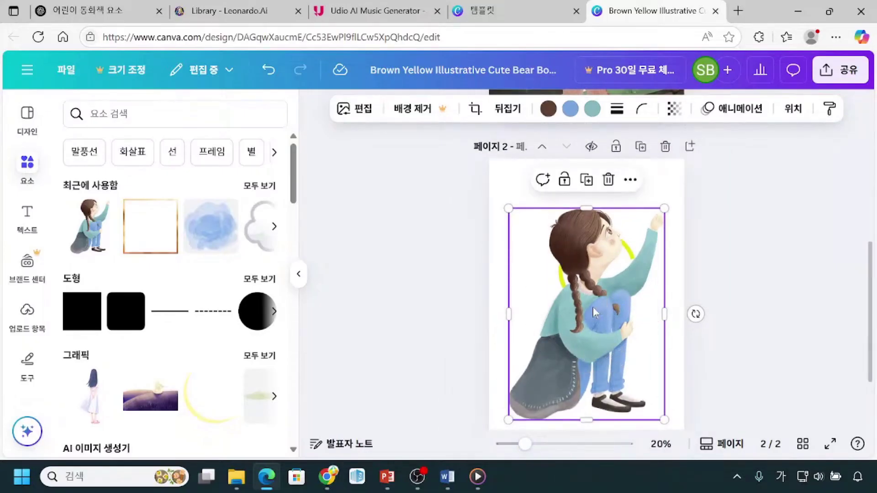
{"action": "left_click", "coordinate": [509, 210]}
{"action": "left_click_drag", "start_coordinate": [509, 211], "coordinate": [584, 346]}
{"action": "left_click_drag", "start_coordinate": [645, 383], "coordinate": [534, 207]}
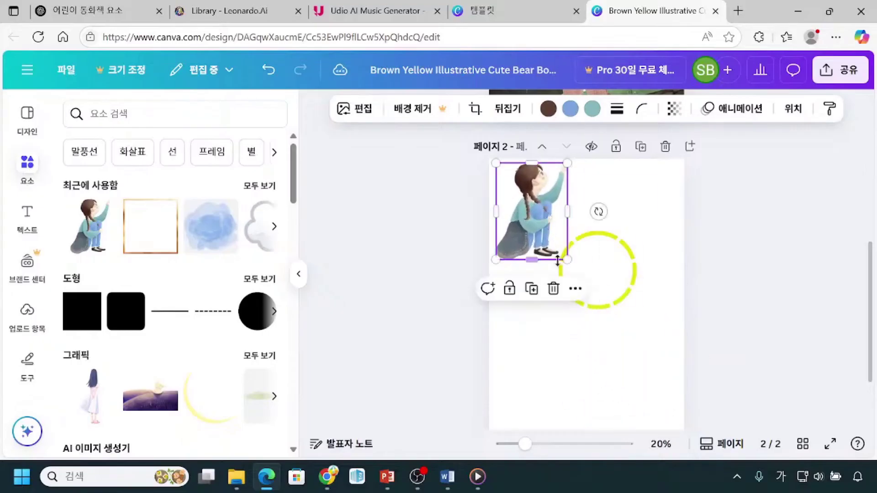
{"action": "left_click_drag", "start_coordinate": [562, 255], "coordinate": [562, 255]}
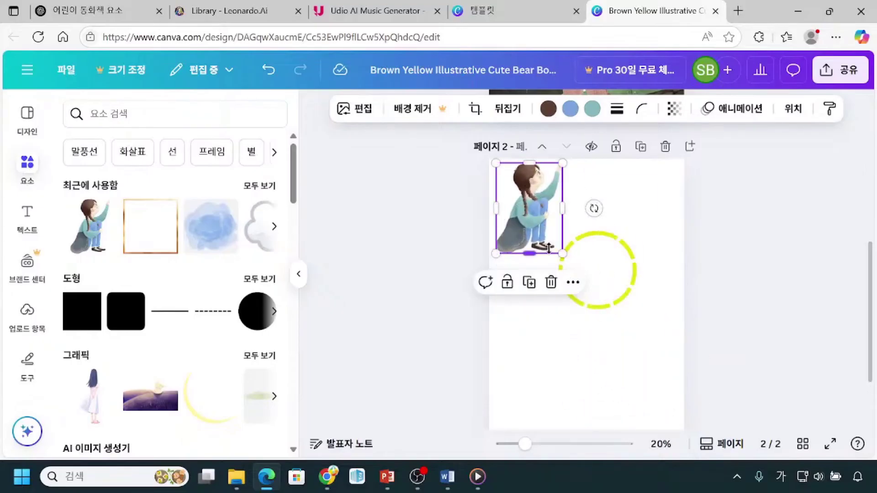
Mark the seated girl graphic and its brown, blue and teal colour swatches.
{"action": "left_click", "coordinate": [542, 210]}
{"action": "mouse_move", "coordinate": [481, 159]}
{"action": "left_mouse_down"}
{"action": "mouse_move", "coordinate": [578, 247]}
{"action": "mouse_move", "coordinate": [578, 263]}
{"action": "left_mouse_up"}
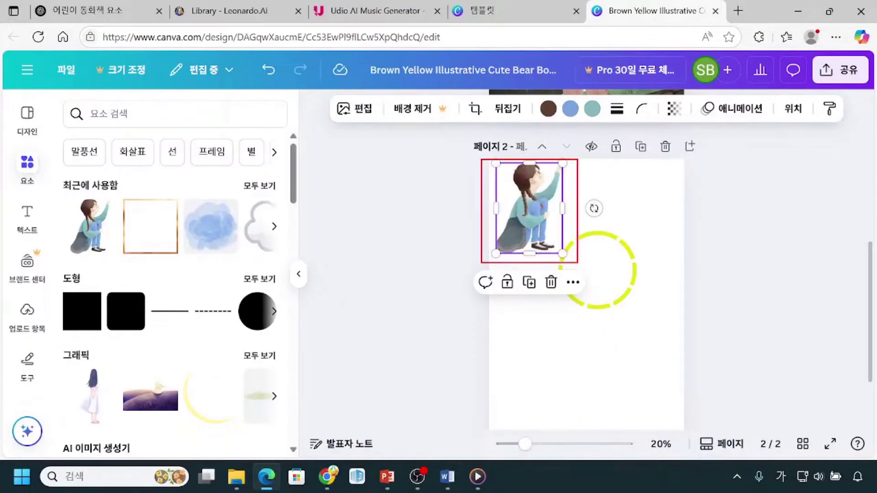
{"action": "left_click_drag", "start_coordinate": [533, 93], "coordinate": [608, 131]}
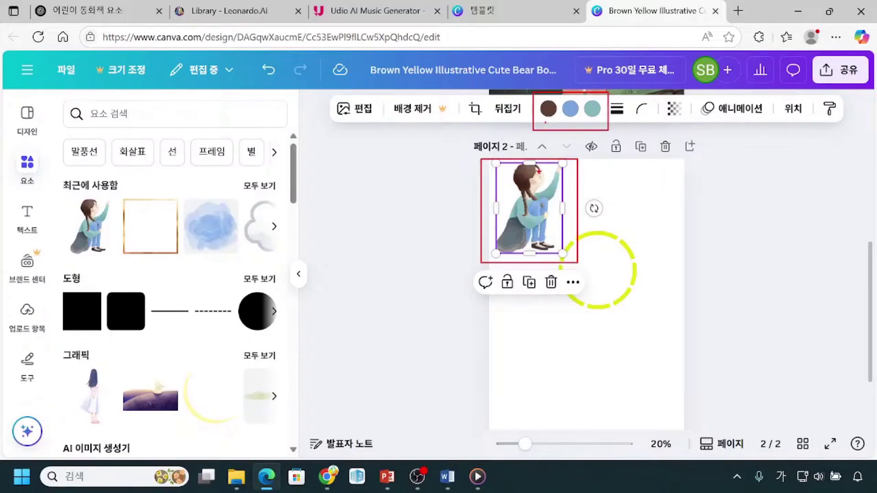
{"action": "left_click_drag", "start_coordinate": [574, 114], "coordinate": [577, 128]}
{"action": "left_click_drag", "start_coordinate": [555, 200], "coordinate": [548, 207]}
{"action": "left_click_drag", "start_coordinate": [581, 116], "coordinate": [574, 119]}
{"action": "left_click_drag", "start_coordinate": [593, 102], "coordinate": [571, 120]}
Change the girl graphic's teal clothing colour to the document's yellow.
{"action": "left_click", "coordinate": [593, 110]}
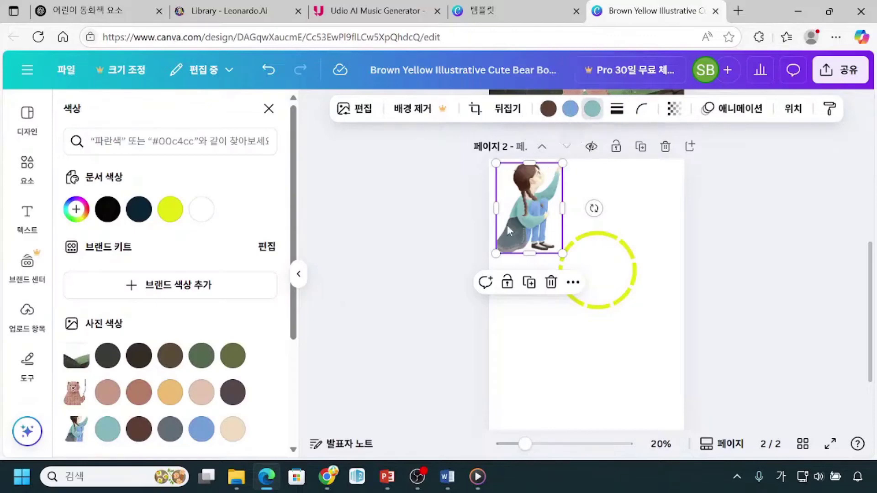
{"action": "left_click", "coordinate": [514, 213]}
{"action": "left_click", "coordinate": [514, 214]}
{"action": "left_click", "coordinate": [176, 222]}
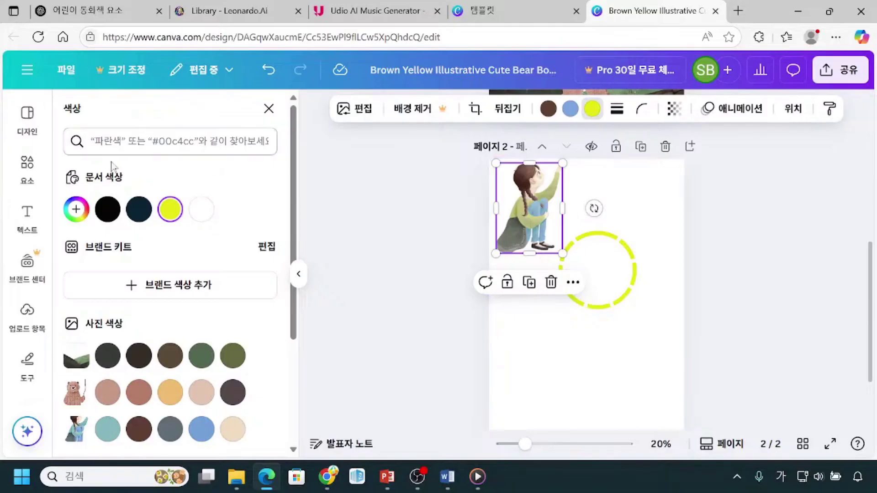
Add the "BEST QUALITY" video from the elements library, shrink it, and move it to the page's lower-right area.
{"action": "left_click", "coordinate": [16, 181]}
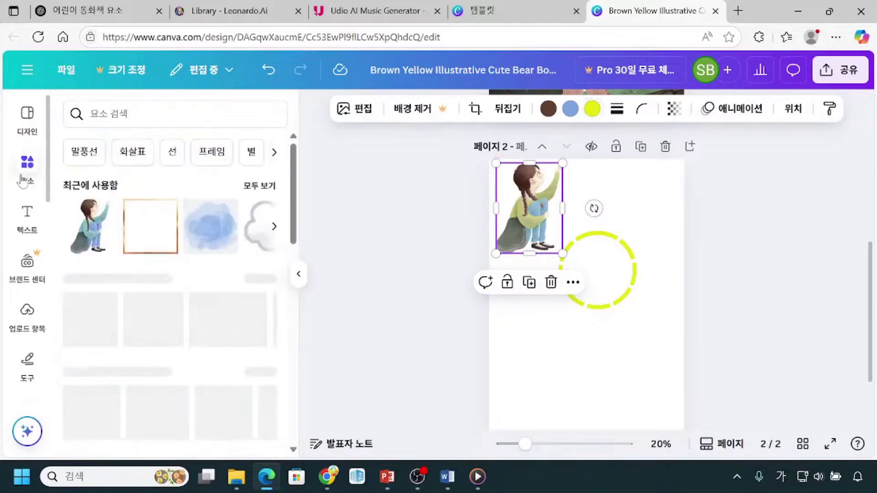
{"action": "scroll", "coordinate": [92, 338], "scroll_direction": "down", "scroll_amount": 2}
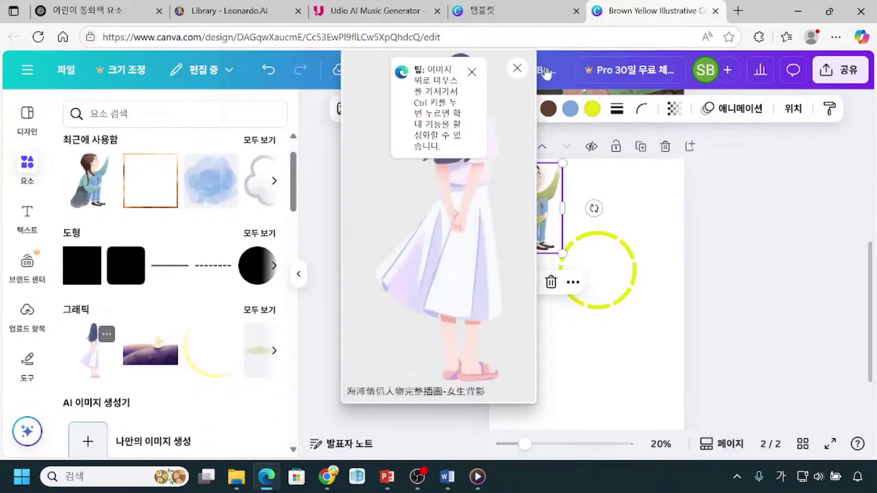
{"action": "scroll", "coordinate": [134, 375], "scroll_direction": "down", "scroll_amount": 7}
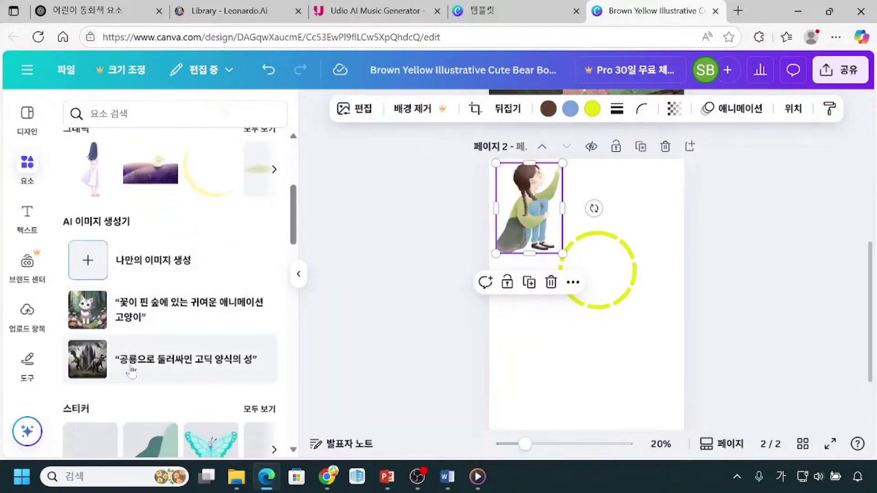
{"action": "scroll", "coordinate": [77, 293], "scroll_direction": "down", "scroll_amount": 1}
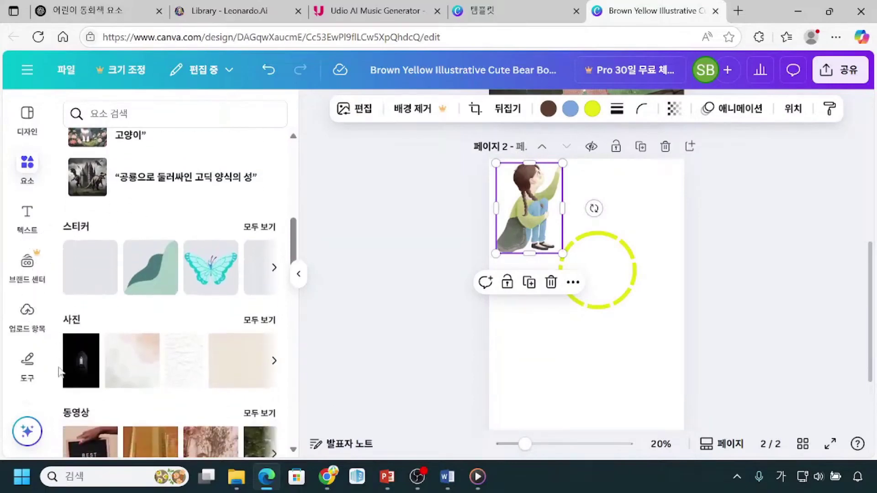
{"action": "scroll", "coordinate": [76, 349], "scroll_direction": "down", "scroll_amount": 2}
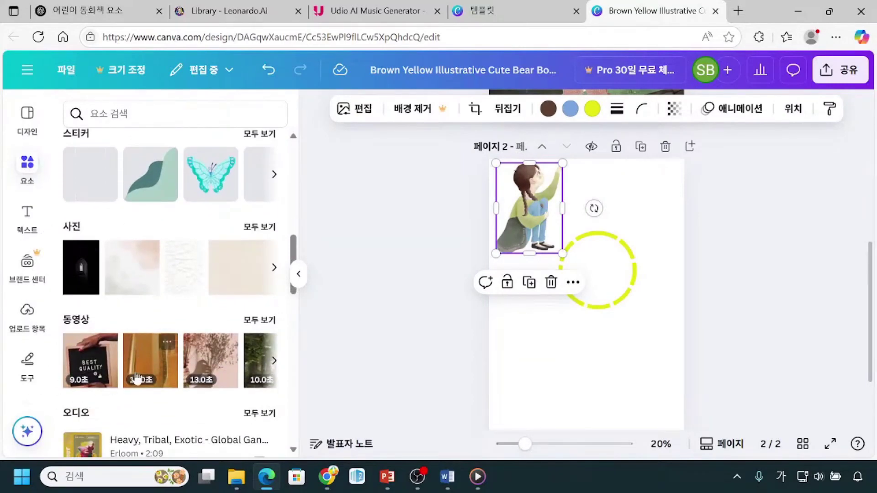
{"action": "left_click", "coordinate": [80, 371]}
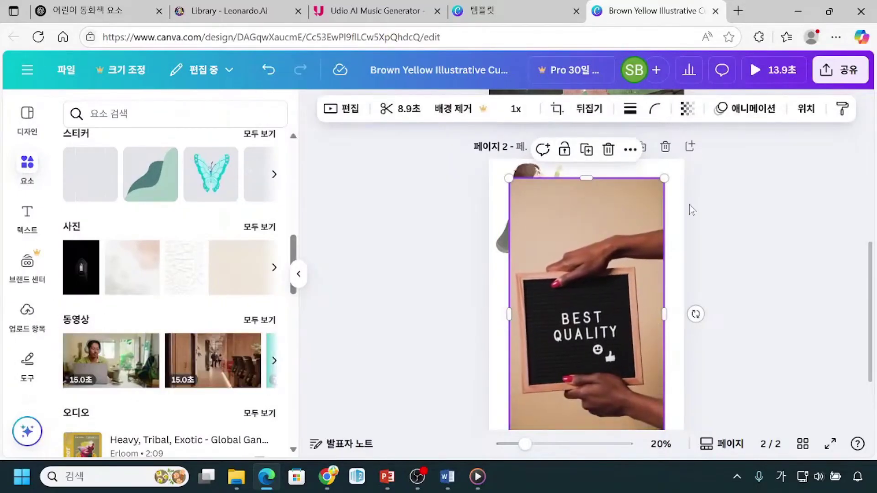
{"action": "left_click_drag", "start_coordinate": [664, 178], "coordinate": [603, 282]}
{"action": "left_click_drag", "start_coordinate": [604, 338], "coordinate": [670, 346]}
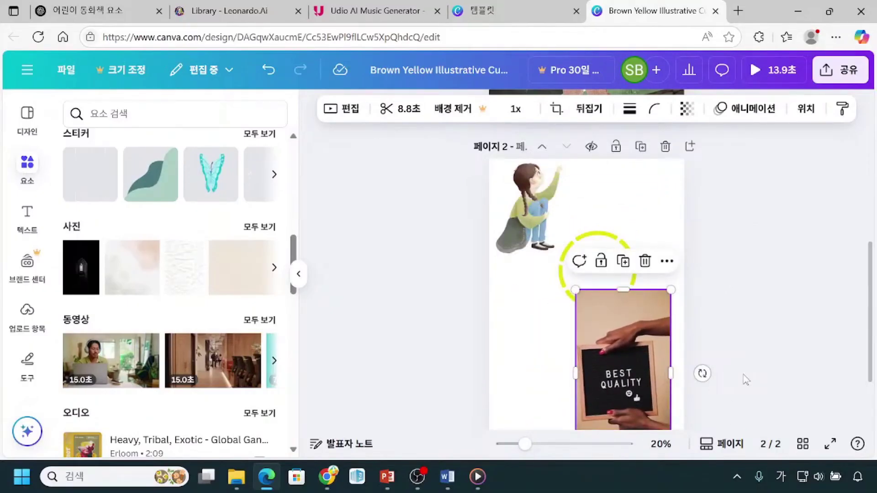
{"action": "left_click", "coordinate": [530, 348]}
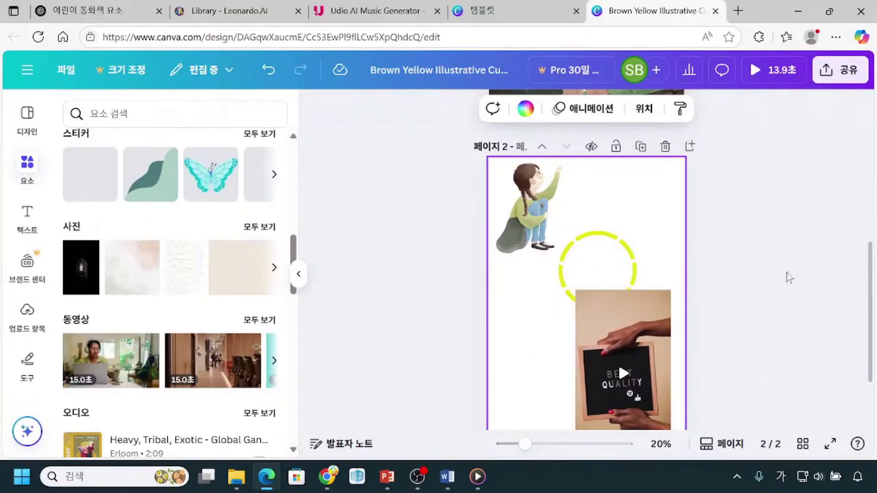
Mark the video's floating options and its delete control, clear the marks, and delete the video from page 2.
{"action": "left_click", "coordinate": [638, 319]}
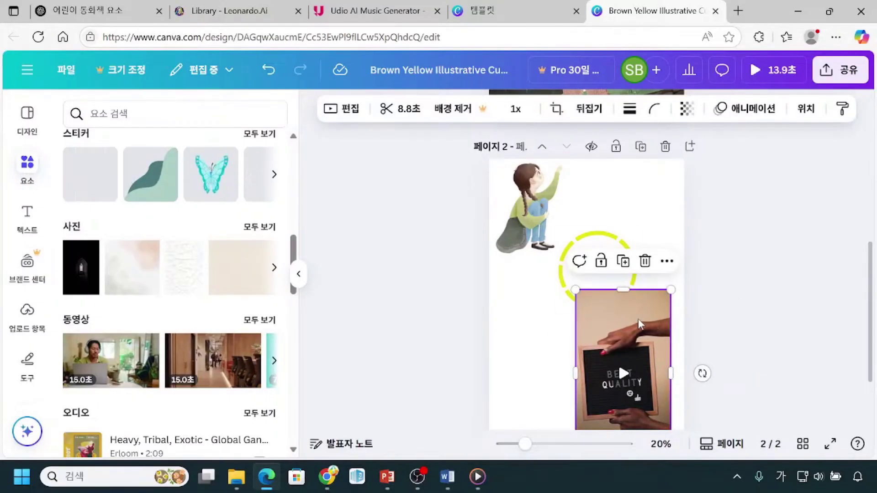
{"action": "left_click", "coordinate": [637, 319]}
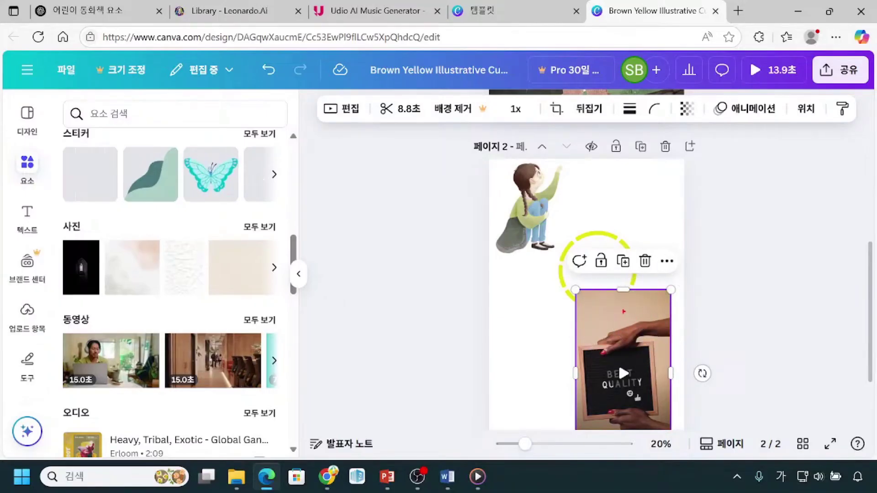
{"action": "mouse_move", "coordinate": [565, 247]}
{"action": "left_mouse_down"}
{"action": "mouse_move", "coordinate": [614, 279]}
{"action": "mouse_move", "coordinate": [693, 279]}
{"action": "left_mouse_up"}
{"action": "mouse_move", "coordinate": [639, 248]}
{"action": "left_mouse_down"}
{"action": "mouse_move", "coordinate": [652, 272]}
{"action": "mouse_move", "coordinate": [651, 253]}
{"action": "left_mouse_up"}
{"action": "key", "text": "Escape"}
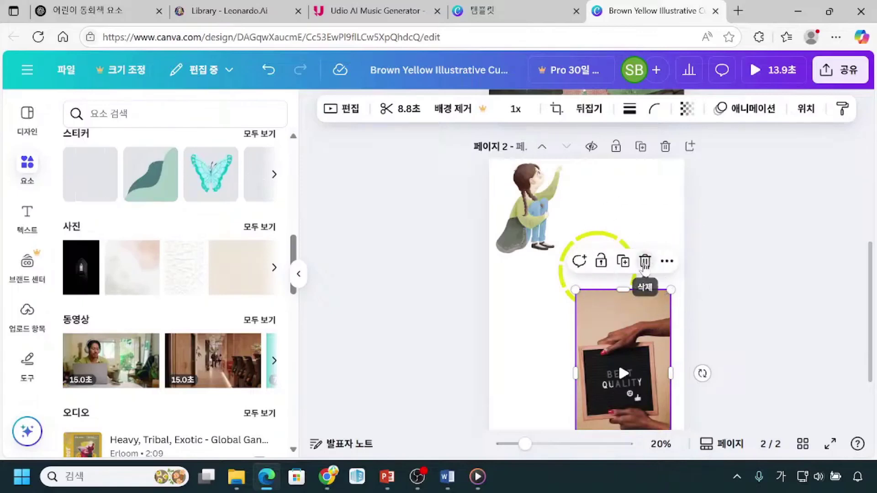
{"action": "left_click", "coordinate": [644, 265]}
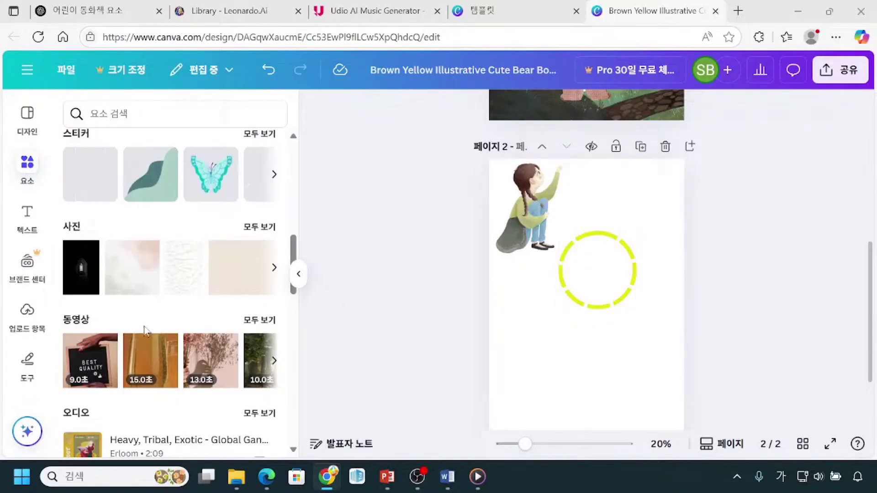
Browse the elements library's audio, chart, poll and quiz, sheet and table sections.
{"action": "scroll", "coordinate": [133, 325], "scroll_direction": "down", "scroll_amount": 3}
{"action": "scroll", "coordinate": [130, 324], "scroll_direction": "down", "scroll_amount": 5}
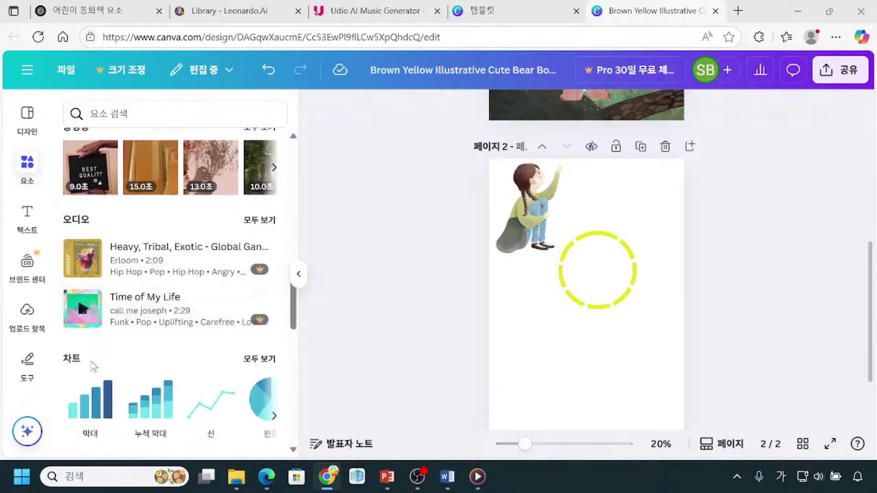
{"action": "scroll", "coordinate": [93, 370], "scroll_direction": "down", "scroll_amount": 1}
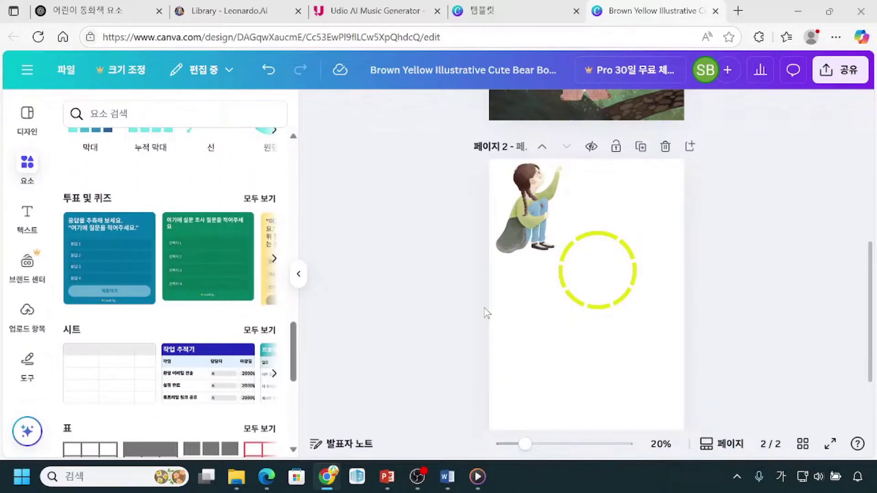
{"action": "scroll", "coordinate": [438, 313], "scroll_direction": "up", "scroll_amount": 5}
{"action": "scroll", "coordinate": [439, 314], "scroll_direction": "down", "scroll_amount": 3}
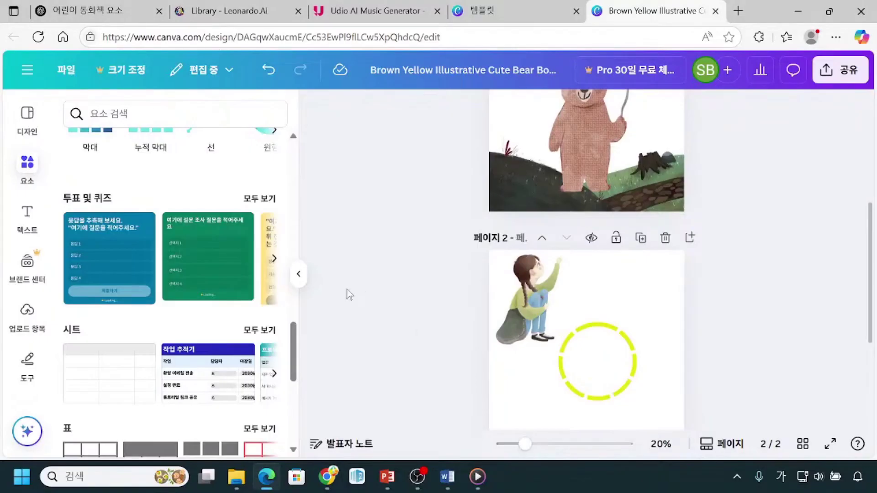
Add a text box to page 2, mark its placeholder text with a rectangle, and clear the mark.
{"action": "left_click", "coordinate": [27, 225]}
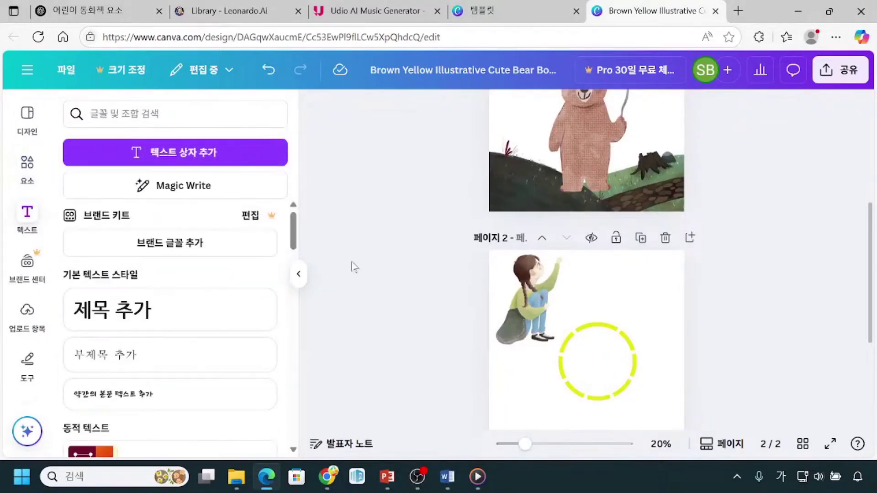
{"action": "scroll", "coordinate": [713, 310], "scroll_direction": "down", "scroll_amount": 1}
{"action": "scroll", "coordinate": [742, 317], "scroll_direction": "down", "scroll_amount": 1}
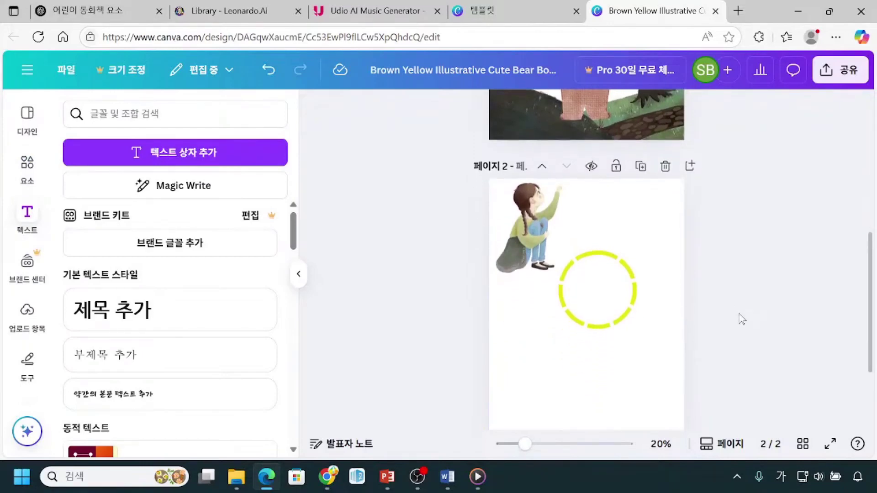
{"action": "left_click", "coordinate": [199, 158]}
{"action": "left_click", "coordinate": [198, 158]}
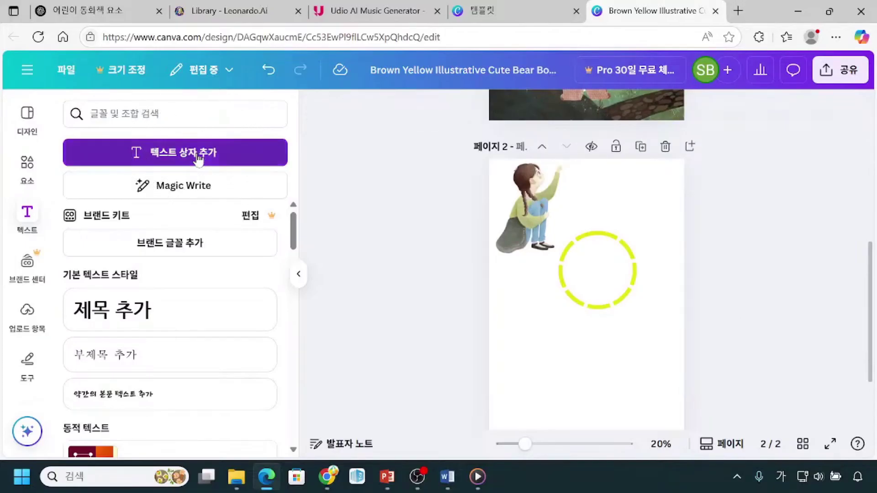
{"action": "left_click", "coordinate": [649, 320]}
{"action": "left_click", "coordinate": [649, 320]}
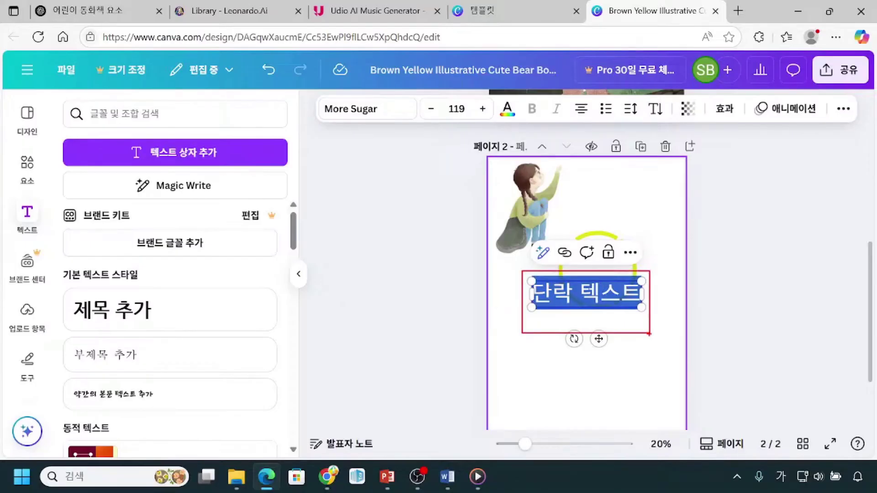
{"action": "key", "text": "Escape"}
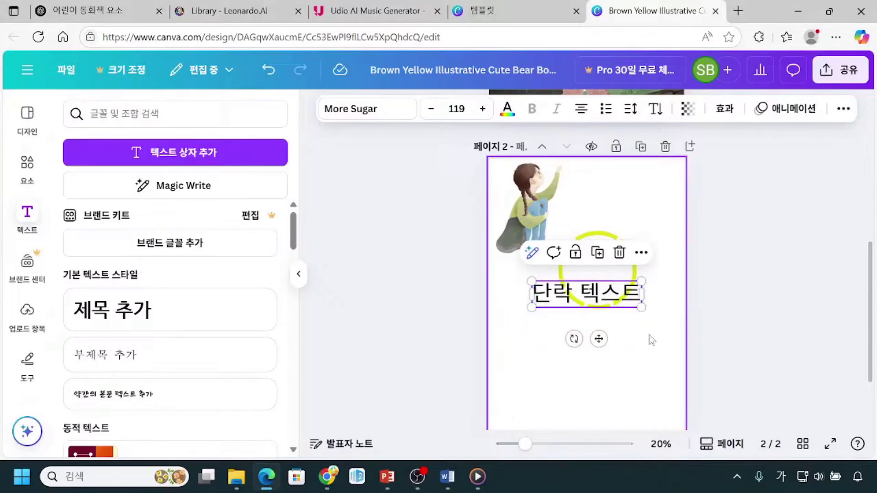
Replace the text box's placeholder with "동화책" and mark the resizing directions at its corner and side.
{"action": "double_click", "coordinate": [554, 300]}
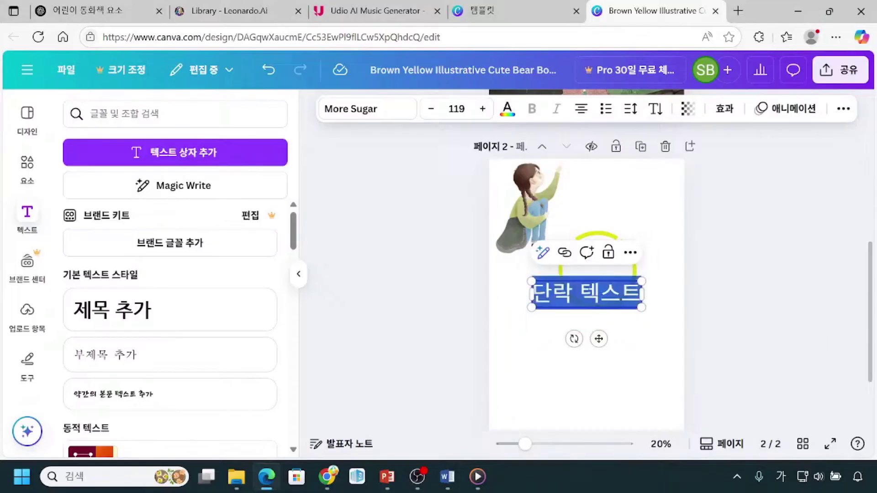
{"action": "type", "text": "동화책"}
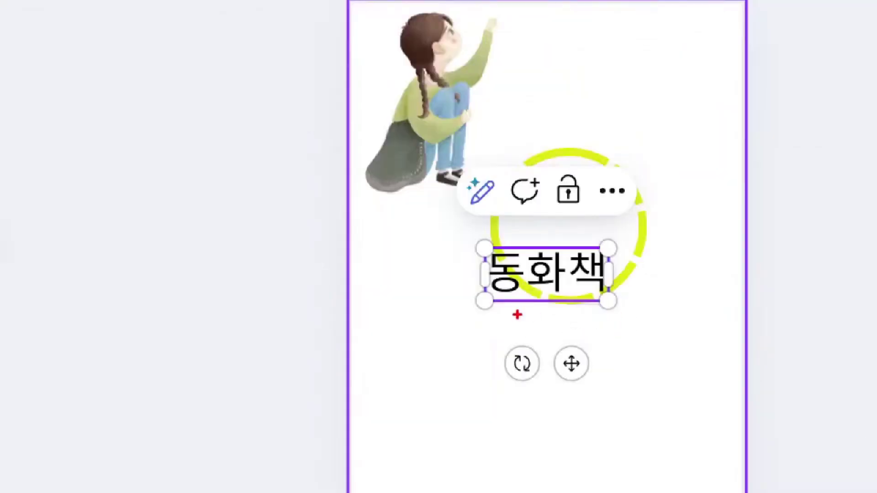
{"action": "mouse_move", "coordinate": [501, 296]}
{"action": "left_mouse_down"}
{"action": "mouse_move", "coordinate": [412, 332]}
{"action": "mouse_move", "coordinate": [419, 316]}
{"action": "mouse_move", "coordinate": [426, 337]}
{"action": "mouse_move", "coordinate": [547, 273]}
{"action": "left_mouse_up"}
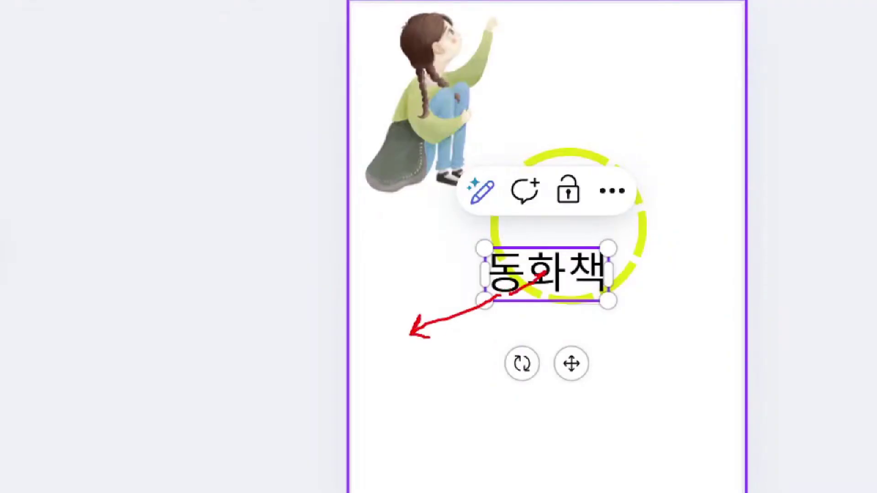
{"action": "mouse_move", "coordinate": [620, 272]}
{"action": "left_mouse_down"}
{"action": "mouse_move", "coordinate": [671, 271]}
{"action": "mouse_move", "coordinate": [659, 279]}
{"action": "left_mouse_up"}
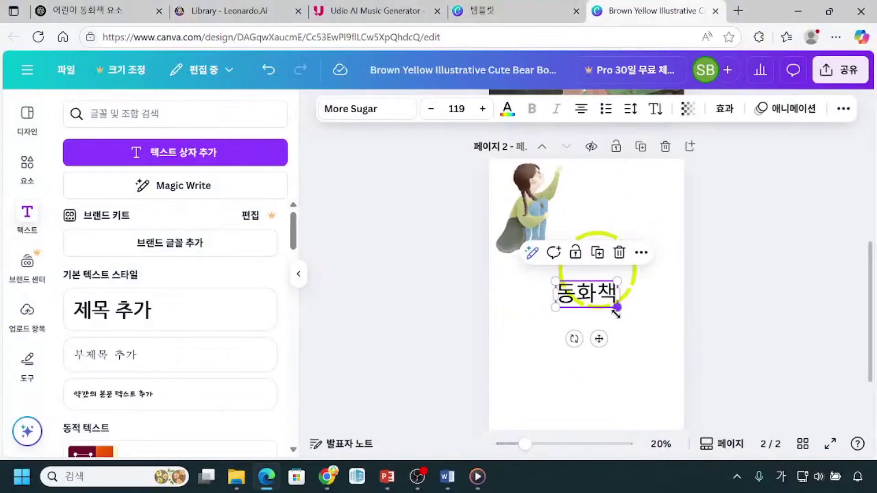
Enlarge the "동화책" text to font size 262 by resizing its box from both lower corners.
{"action": "left_click_drag", "start_coordinate": [607, 300], "coordinate": [677, 409]}
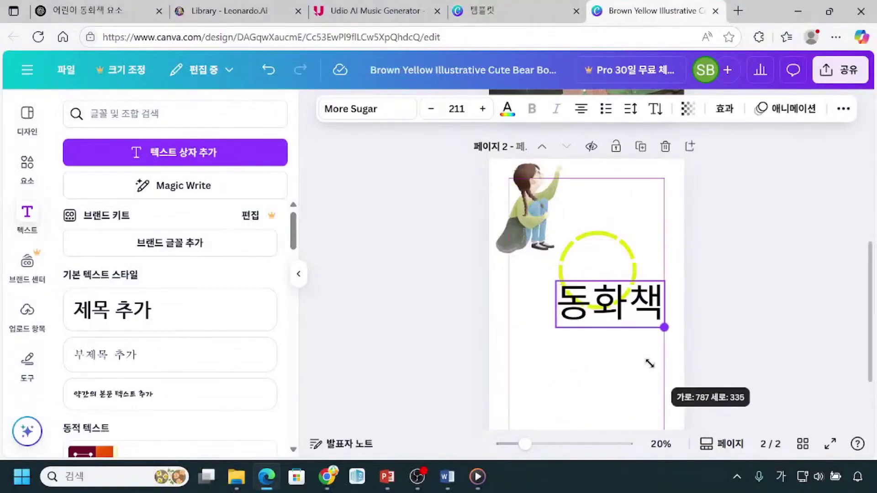
{"action": "left_click_drag", "start_coordinate": [649, 364], "coordinate": [650, 364]}
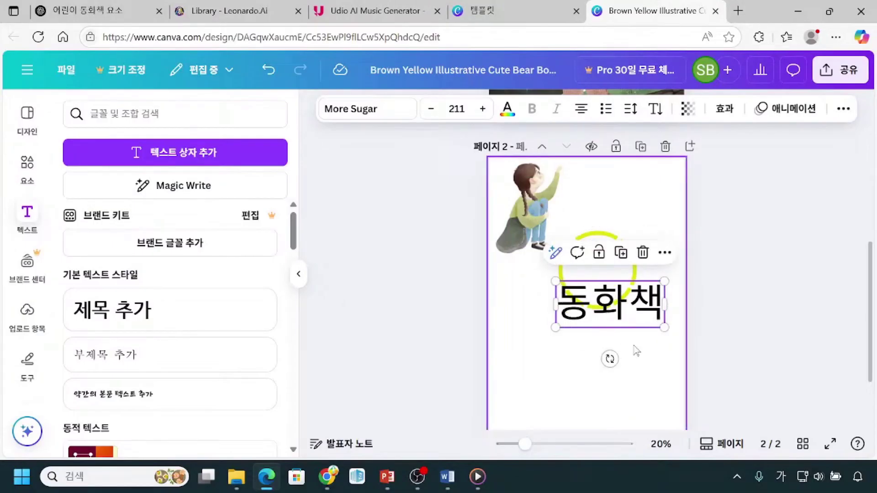
{"action": "left_click_drag", "start_coordinate": [555, 327], "coordinate": [543, 364]}
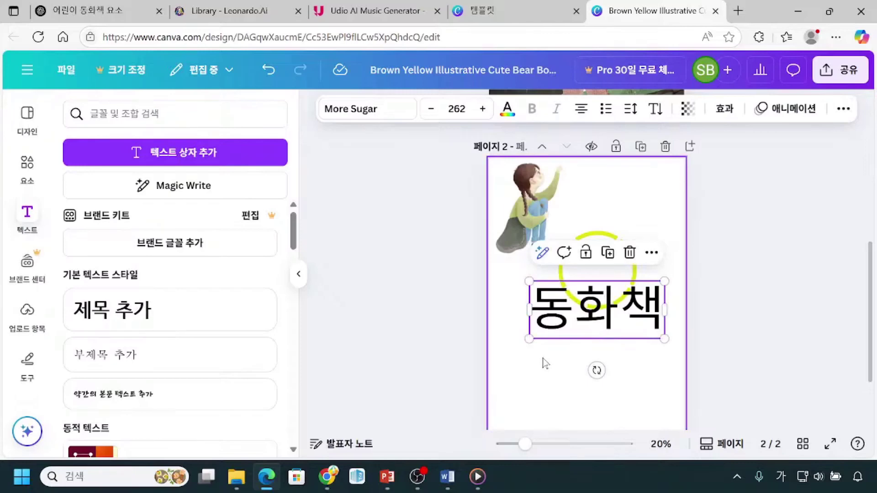
Mark the "동화책" text and move its box below the dashed yellow circle on page 2.
{"action": "left_click", "coordinate": [588, 303]}
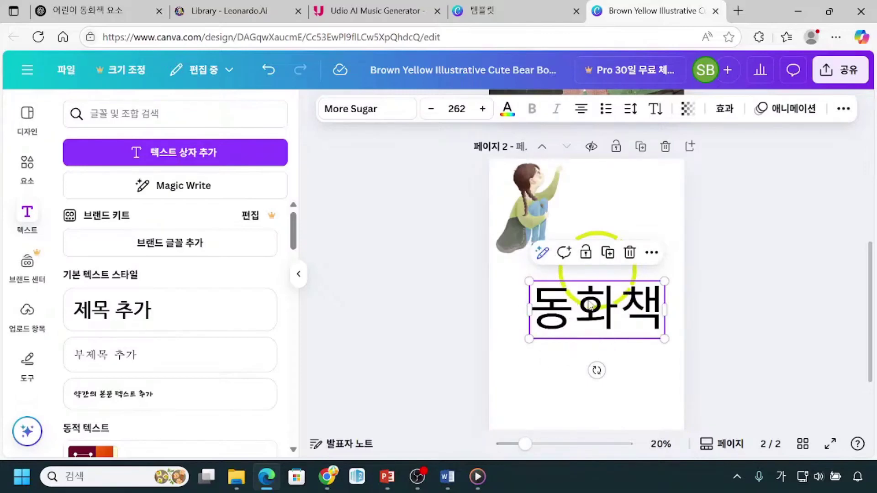
{"action": "left_click_drag", "start_coordinate": [532, 306], "coordinate": [658, 315]}
{"action": "key", "text": "Escape"}
{"action": "left_click_drag", "start_coordinate": [583, 312], "coordinate": [592, 377]}
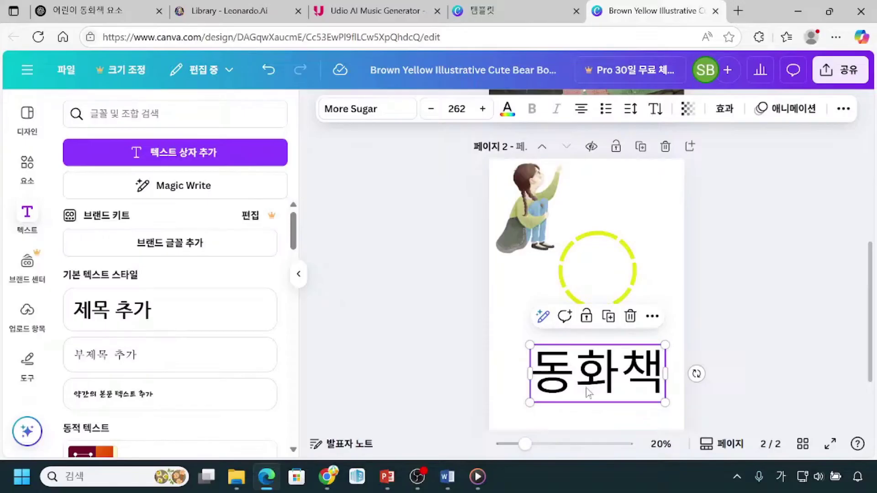
Edit the "동화책" text on page 2 so it reads "소설책".
{"action": "left_click", "coordinate": [588, 394]}
{"action": "left_click", "coordinate": [587, 397]}
{"action": "left_click_drag", "start_coordinate": [528, 340], "coordinate": [521, 350]}
{"action": "left_click_drag", "start_coordinate": [533, 352], "coordinate": [533, 369]}
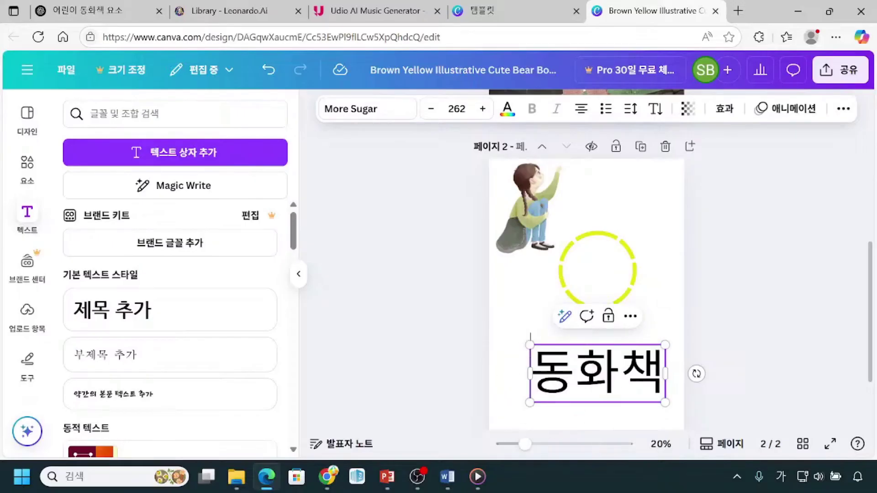
{"action": "type", "text": "ㅇㄹ"}
{"action": "key", "text": "BackSpace"}
{"action": "key", "text": "BackSpace"}
{"action": "key", "text": "Escape"}
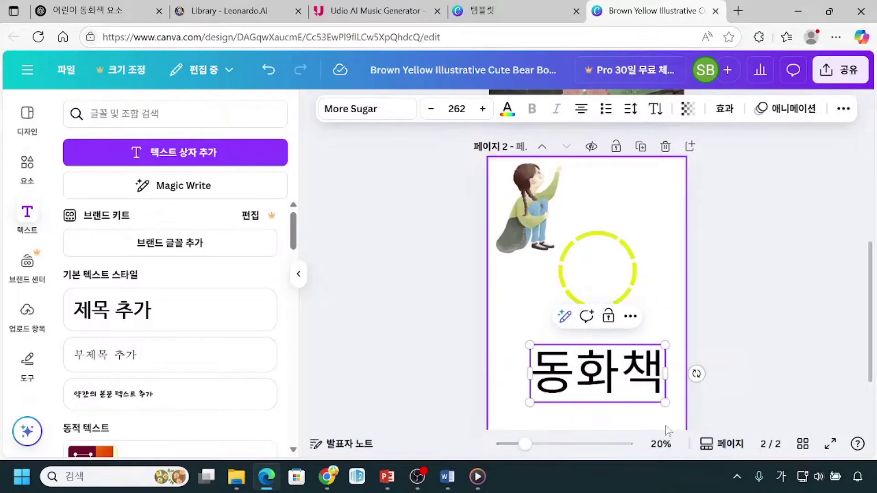
{"action": "key", "text": "BackSpace"}
{"action": "key", "text": "BackSpace"}
{"action": "type", "text": "소설책"}
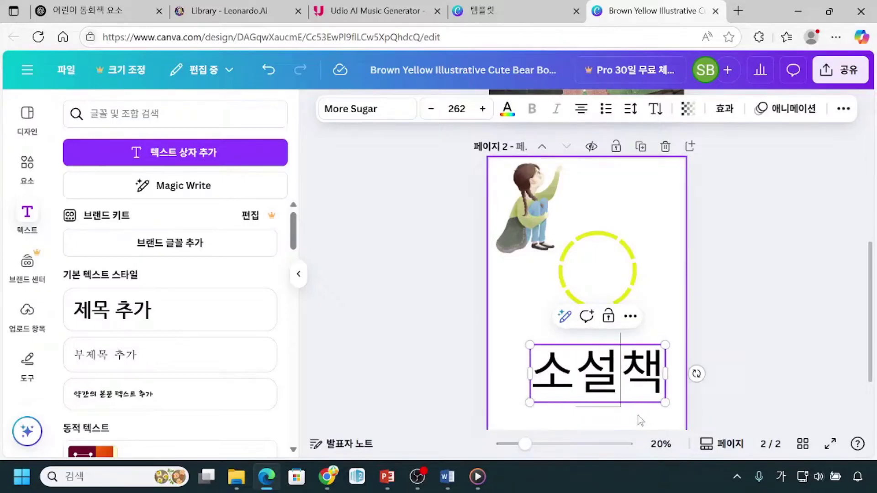
Select the "소설책" text box and mark its text formatting options, pointing out the font and font size settings.
{"action": "scroll", "coordinate": [579, 388], "scroll_direction": "down", "scroll_amount": 1}
{"action": "key", "text": "ctrl+a"}
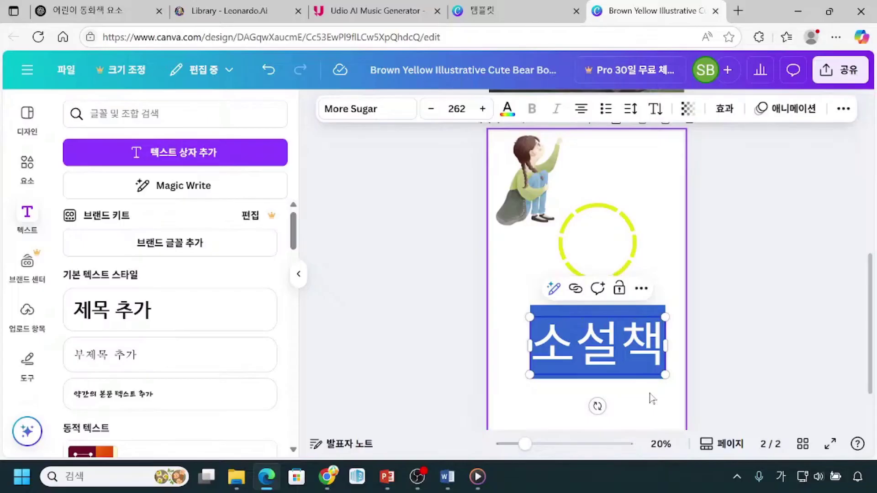
{"action": "left_click", "coordinate": [696, 360]}
{"action": "left_click", "coordinate": [621, 355]}
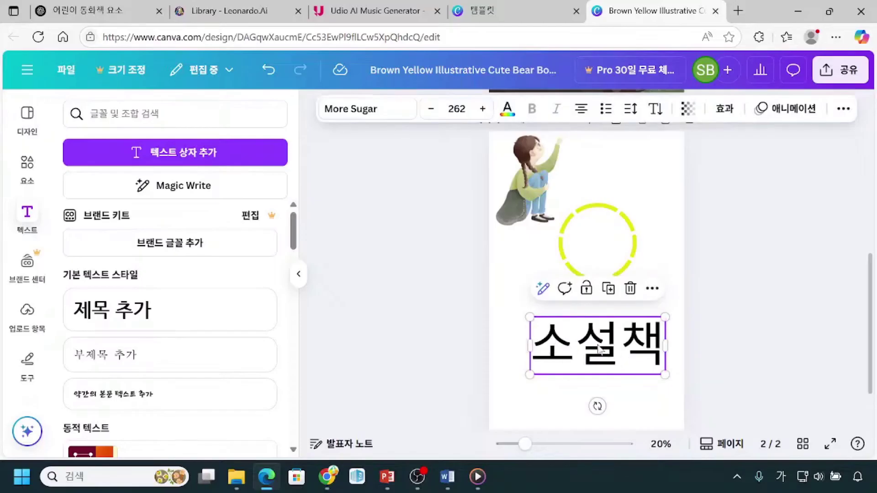
{"action": "left_click", "coordinate": [598, 378]}
{"action": "left_click", "coordinate": [597, 378]}
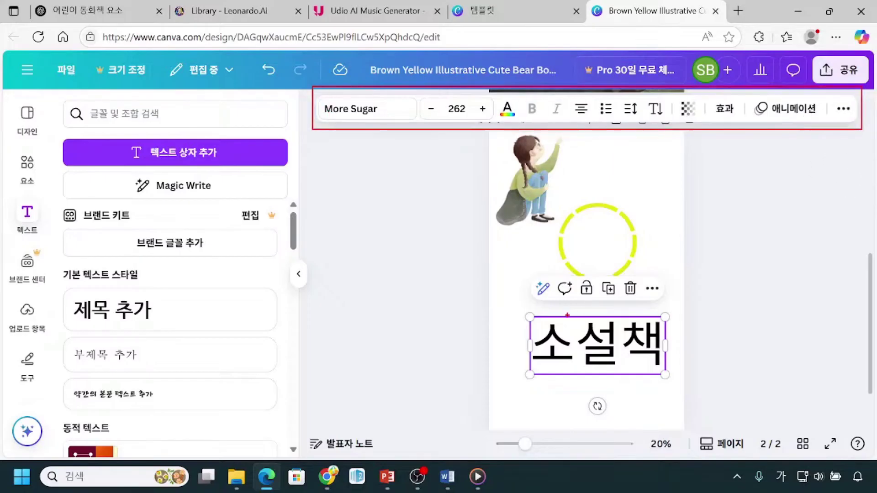
{"action": "left_click_drag", "start_coordinate": [364, 178], "coordinate": [354, 131]}
{"action": "mouse_move", "coordinate": [459, 180]}
{"action": "left_mouse_down"}
{"action": "mouse_move", "coordinate": [462, 127]}
{"action": "mouse_move", "coordinate": [450, 136]}
{"action": "mouse_move", "coordinate": [468, 138]}
{"action": "left_mouse_up"}
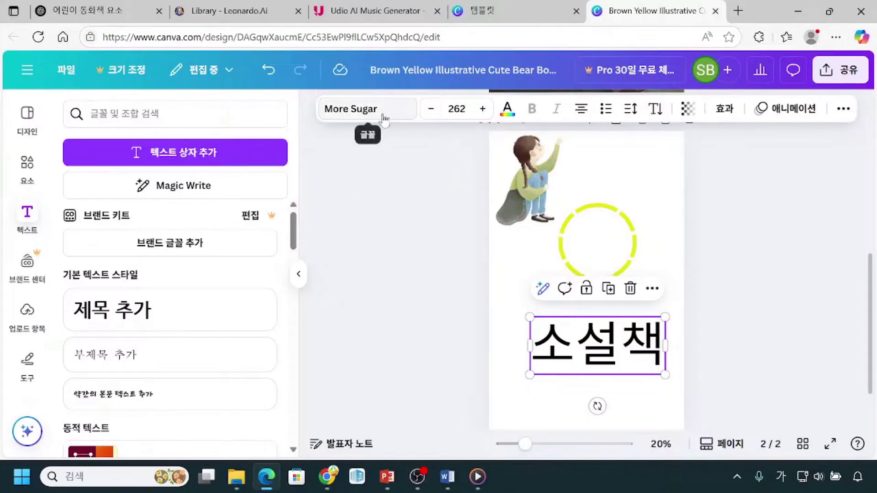
Open the font choices for the 소설책 text and browse the fonts in the 굵게 category.
{"action": "left_click", "coordinate": [382, 113]}
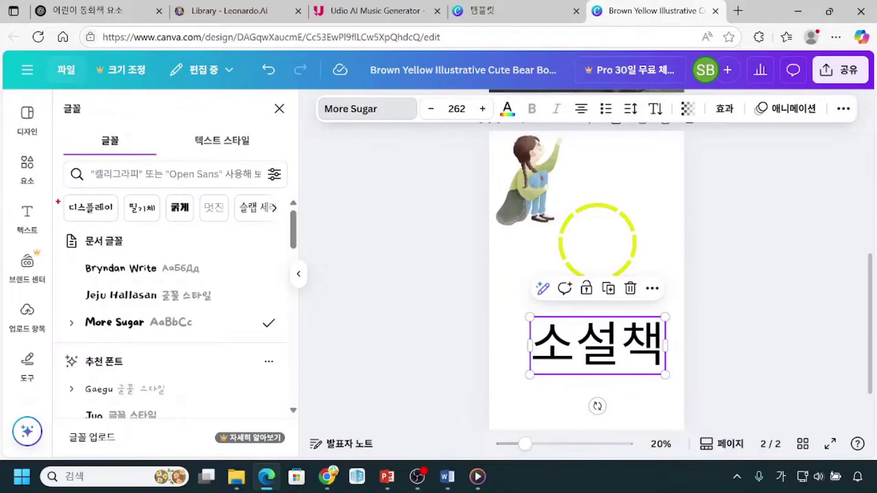
{"action": "left_click_drag", "start_coordinate": [61, 197], "coordinate": [117, 230]}
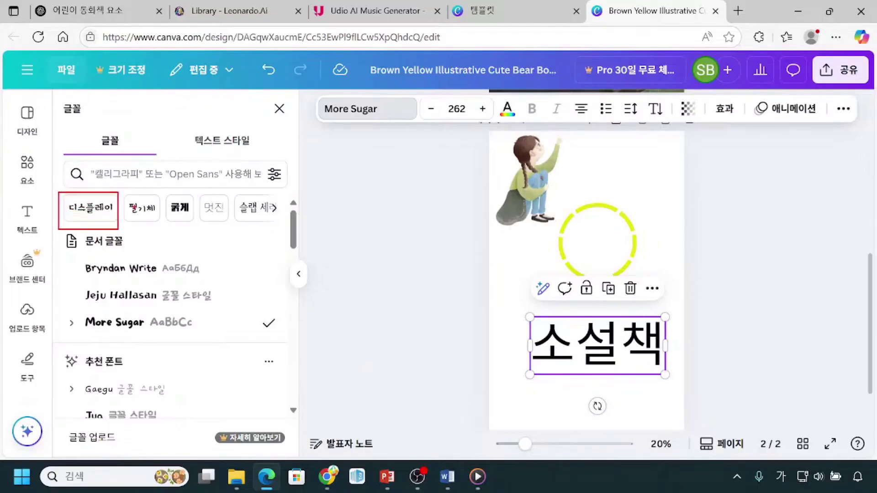
{"action": "left_click_drag", "start_coordinate": [125, 197], "coordinate": [157, 227]}
{"action": "left_click_drag", "start_coordinate": [166, 195], "coordinate": [197, 232]}
{"action": "mouse_move", "coordinate": [202, 195]}
{"action": "left_mouse_down"}
{"action": "mouse_move", "coordinate": [235, 229]}
{"action": "mouse_move", "coordinate": [198, 246]}
{"action": "mouse_move", "coordinate": [179, 230]}
{"action": "left_mouse_up"}
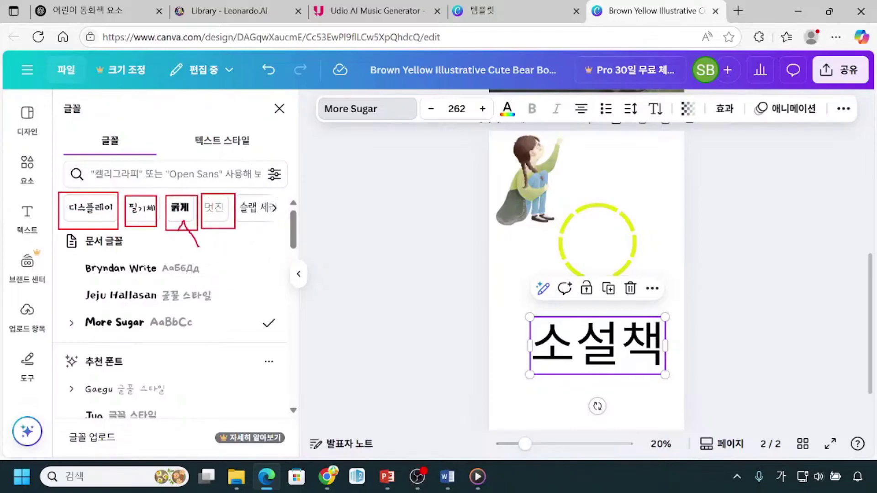
{"action": "left_click", "coordinate": [181, 210]}
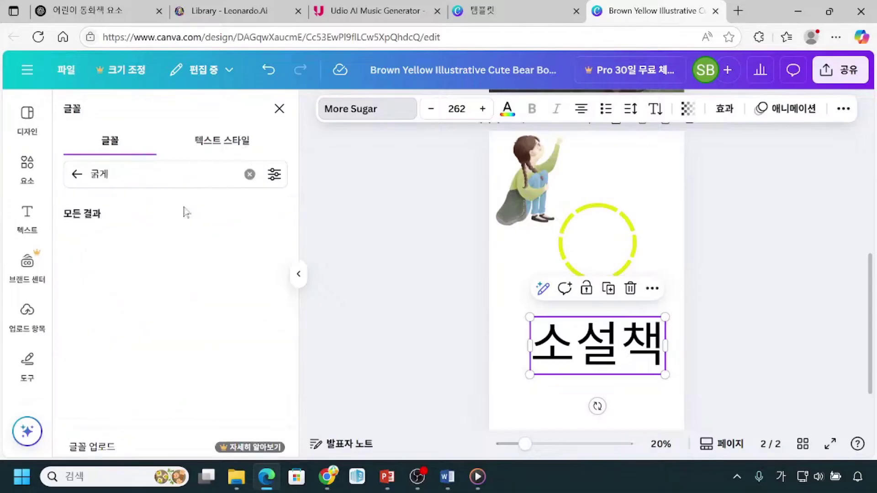
{"action": "scroll", "coordinate": [235, 388], "scroll_direction": "down", "scroll_amount": 5}
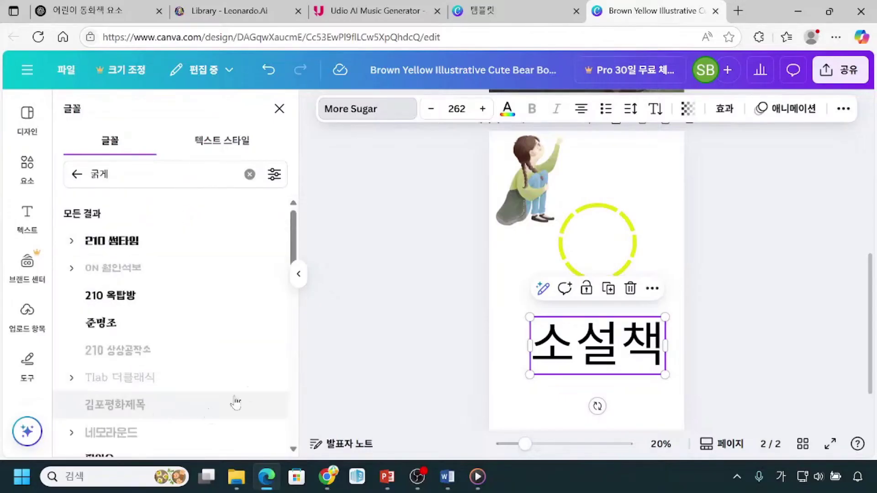
{"action": "scroll", "coordinate": [237, 389], "scroll_direction": "down", "scroll_amount": 10}
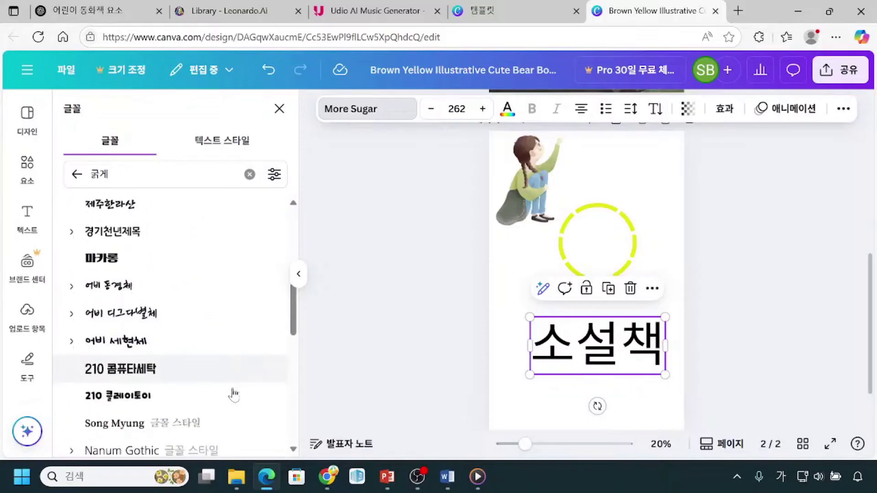
{"action": "scroll", "coordinate": [232, 395], "scroll_direction": "up", "scroll_amount": 6}
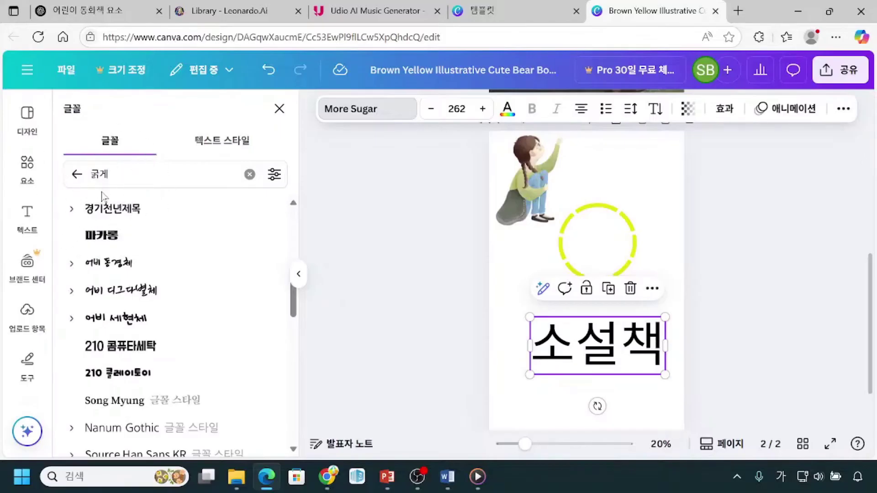
Clear the 굵게 font search, look through the recent and suggested font searches, and return to the 소설책 text.
{"action": "left_click", "coordinate": [250, 174]}
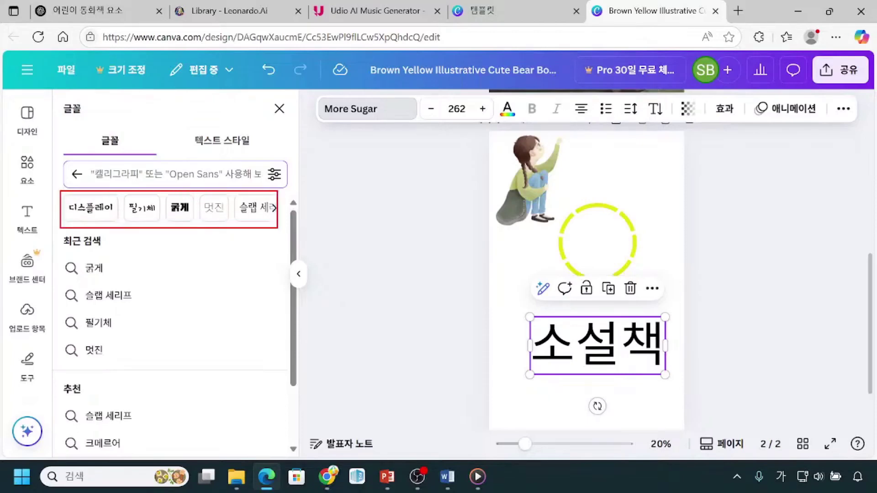
{"action": "scroll", "coordinate": [245, 264], "scroll_direction": "down", "scroll_amount": 3}
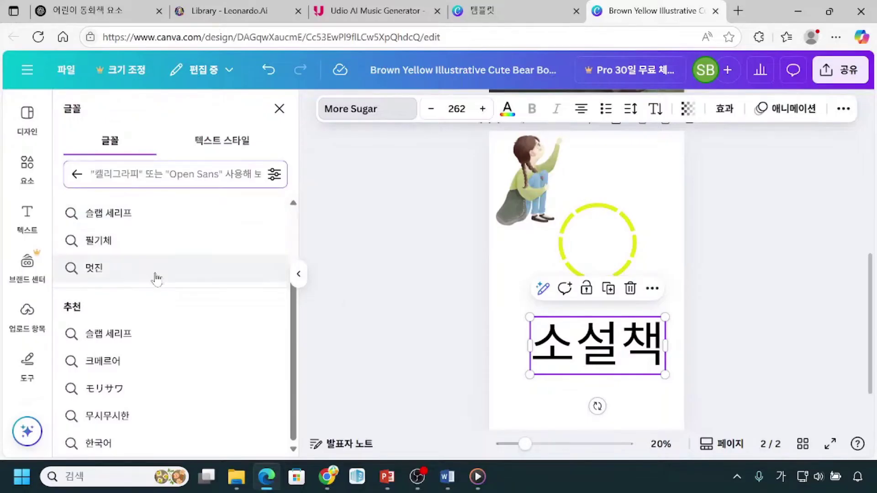
{"action": "scroll", "coordinate": [152, 278], "scroll_direction": "up", "scroll_amount": 2}
{"action": "left_click", "coordinate": [575, 343]}
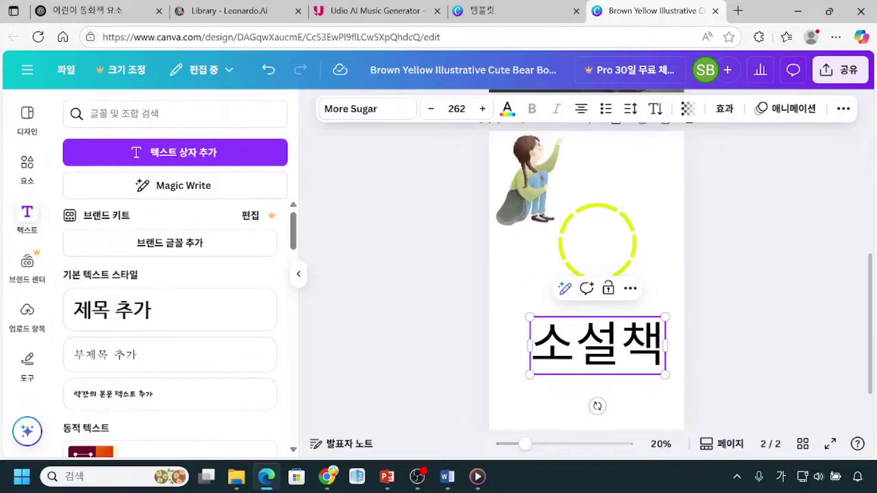
Reopen the font choices for the 소설책 text and go back from the search suggestions to the full font list.
{"action": "left_click", "coordinate": [529, 342]}
{"action": "left_click", "coordinate": [381, 114]}
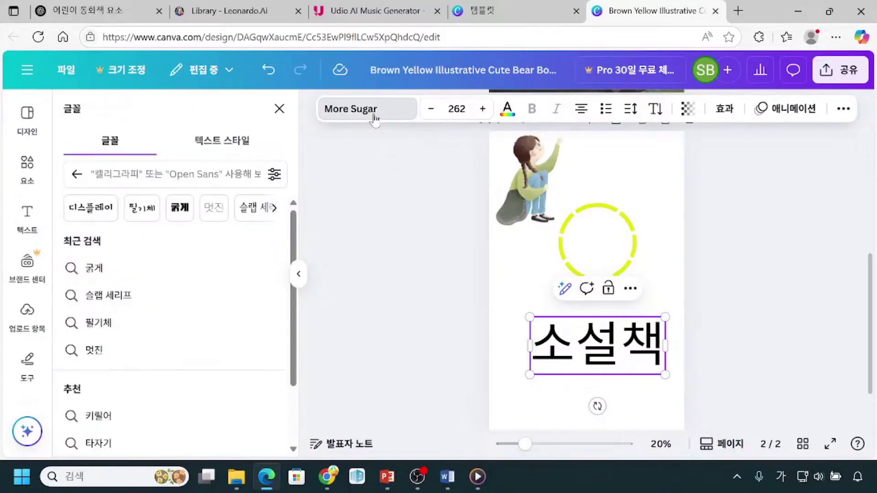
{"action": "scroll", "coordinate": [134, 305], "scroll_direction": "down", "scroll_amount": 2}
{"action": "scroll", "coordinate": [133, 307], "scroll_direction": "up", "scroll_amount": 2}
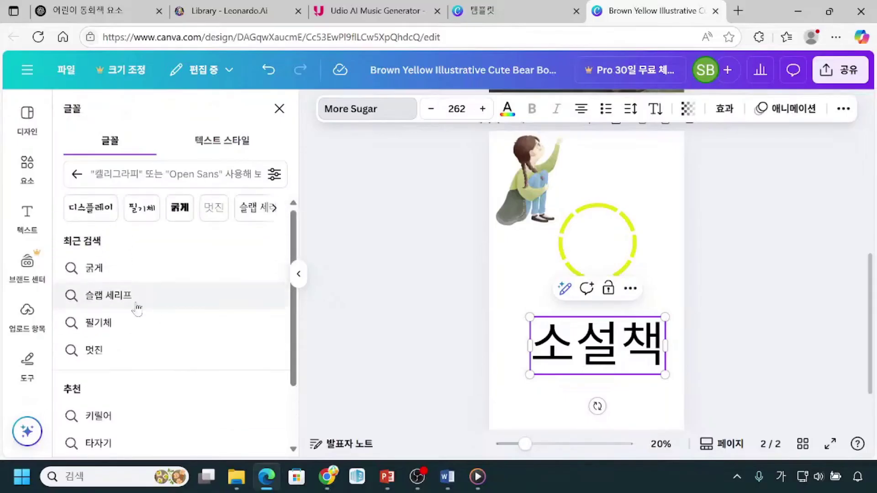
{"action": "left_click", "coordinate": [77, 174]}
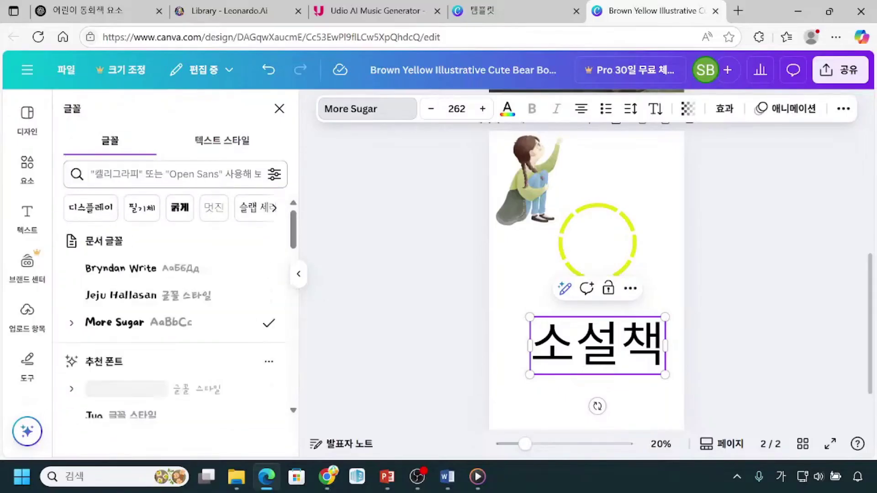
Filter the font list by the 굵게 category again.
{"action": "left_click", "coordinate": [173, 174]}
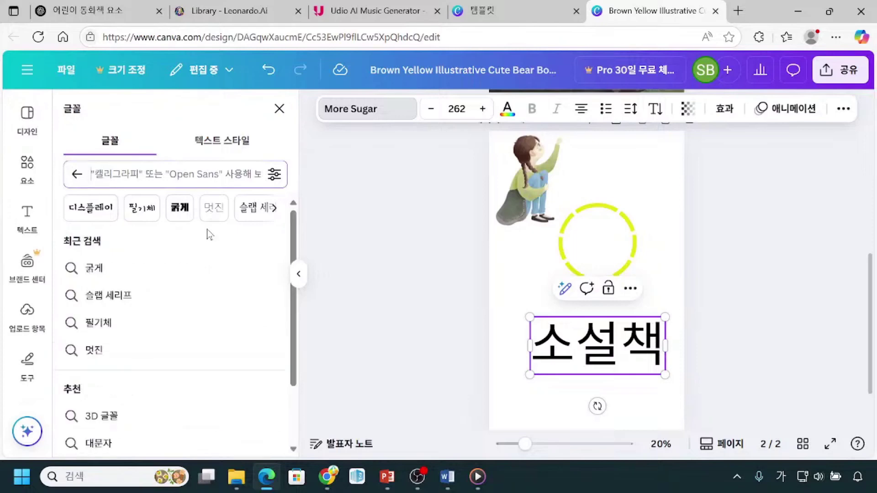
{"action": "left_click", "coordinate": [180, 207]}
{"action": "left_click", "coordinate": [188, 214]}
{"action": "left_click", "coordinate": [77, 174]}
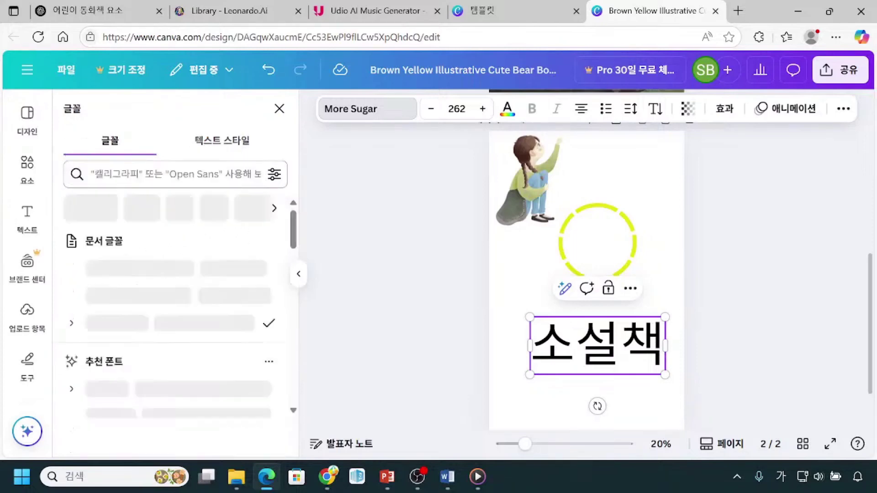
{"action": "left_click", "coordinate": [180, 212]}
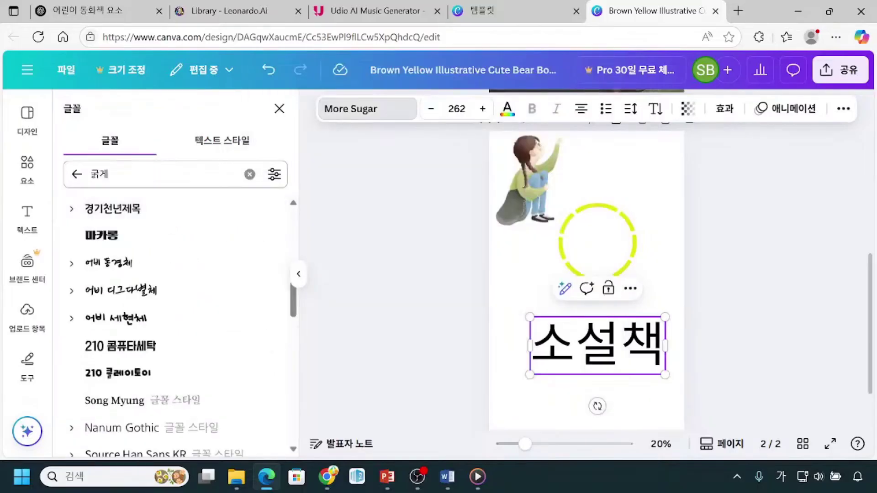
{"action": "left_click_drag", "start_coordinate": [147, 156], "coordinate": [136, 172]}
{"action": "mouse_move", "coordinate": [178, 208]}
{"action": "left_mouse_down"}
{"action": "mouse_move", "coordinate": [203, 260]}
{"action": "mouse_move", "coordinate": [200, 313]}
{"action": "mouse_move", "coordinate": [164, 368]}
{"action": "left_mouse_up"}
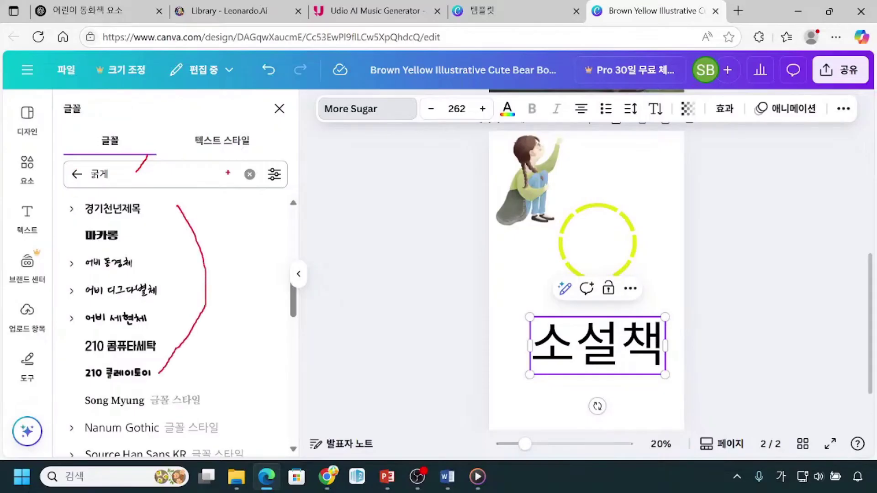
{"action": "mouse_move", "coordinate": [72, 169]}
{"action": "left_mouse_down"}
{"action": "mouse_move", "coordinate": [65, 189]}
{"action": "mouse_move", "coordinate": [83, 178]}
{"action": "left_mouse_up"}
{"action": "mouse_move", "coordinate": [241, 170]}
{"action": "left_mouse_down"}
{"action": "mouse_move", "coordinate": [252, 190]}
{"action": "mouse_move", "coordinate": [266, 176]}
{"action": "left_mouse_up"}
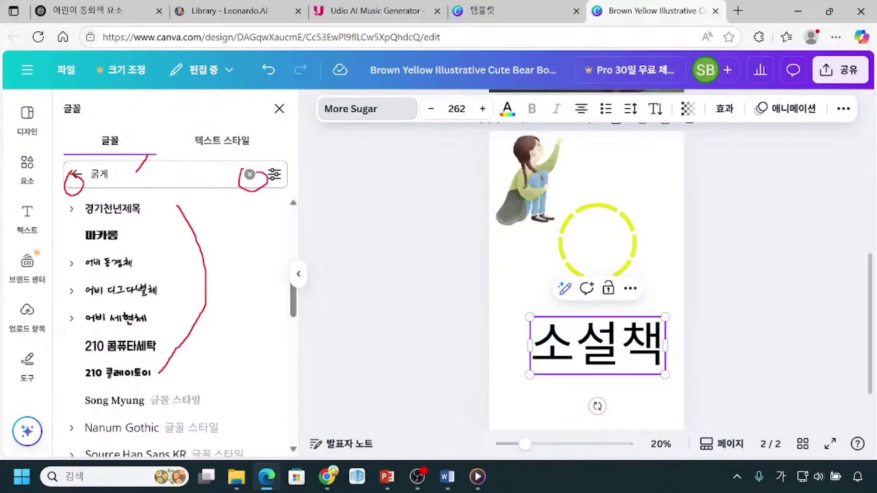
Clear the 굵게 filter and return to the full font list.
{"action": "left_click", "coordinate": [250, 174]}
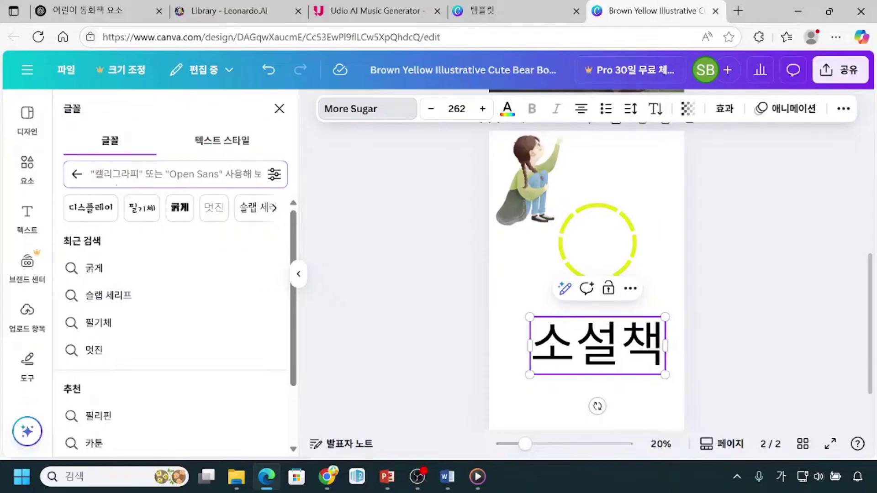
{"action": "mouse_move", "coordinate": [56, 155]}
{"action": "left_mouse_down"}
{"action": "mouse_move", "coordinate": [252, 222]}
{"action": "mouse_move", "coordinate": [294, 227]}
{"action": "left_mouse_up"}
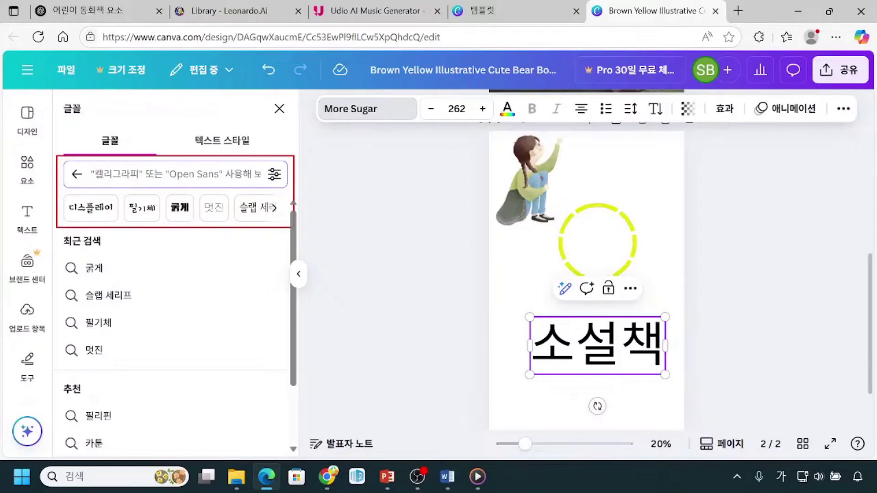
{"action": "left_click_drag", "start_coordinate": [67, 221], "coordinate": [287, 224]}
{"action": "mouse_move", "coordinate": [75, 164]}
{"action": "left_mouse_down"}
{"action": "mouse_move", "coordinate": [73, 188]}
{"action": "mouse_move", "coordinate": [93, 165]}
{"action": "left_mouse_up"}
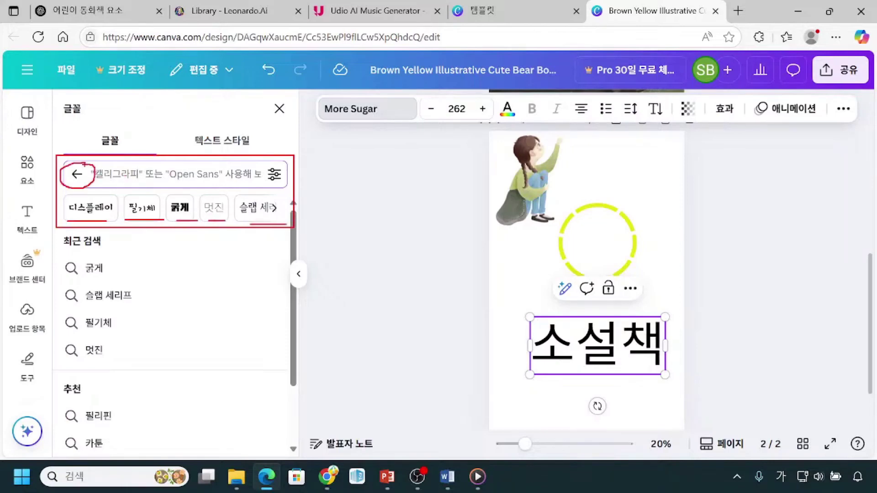
{"action": "left_click", "coordinate": [77, 174]}
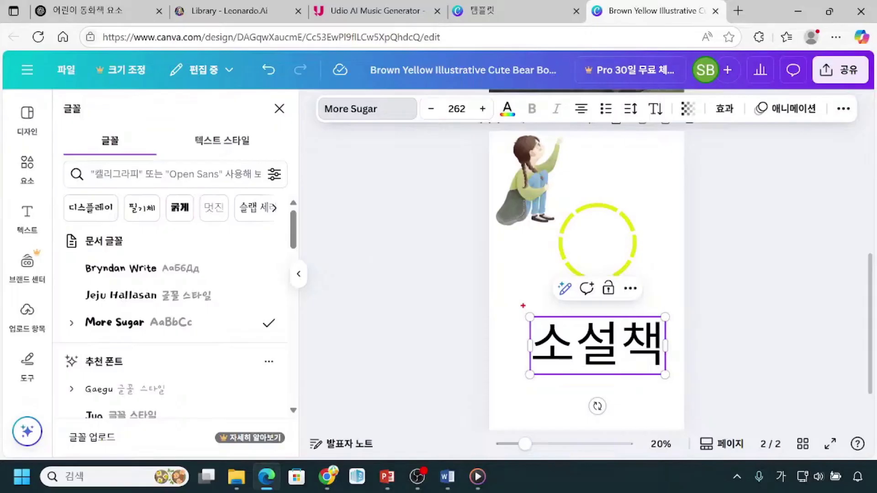
{"action": "mouse_move", "coordinate": [523, 306]}
{"action": "left_mouse_down"}
{"action": "mouse_move", "coordinate": [644, 392]}
{"action": "mouse_move", "coordinate": [677, 386]}
{"action": "left_mouse_up"}
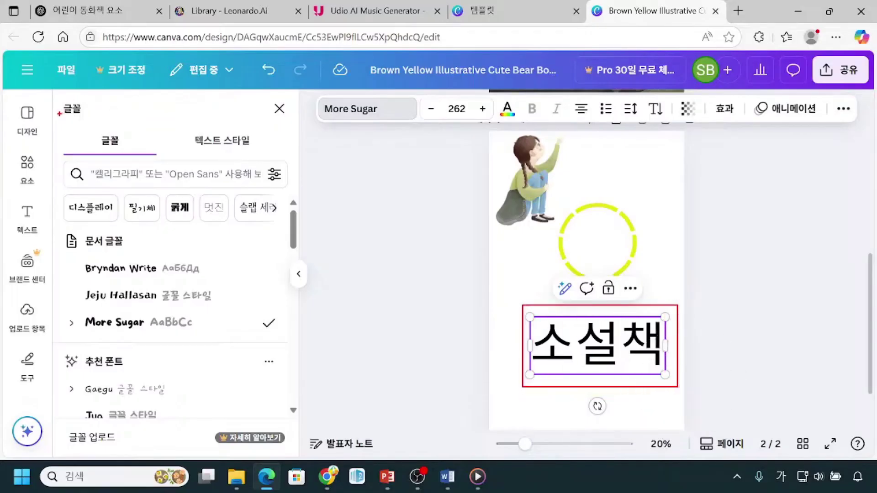
{"action": "mouse_move", "coordinate": [55, 98]}
{"action": "left_mouse_down"}
{"action": "mouse_move", "coordinate": [174, 362]}
{"action": "mouse_move", "coordinate": [301, 441]}
{"action": "left_mouse_up"}
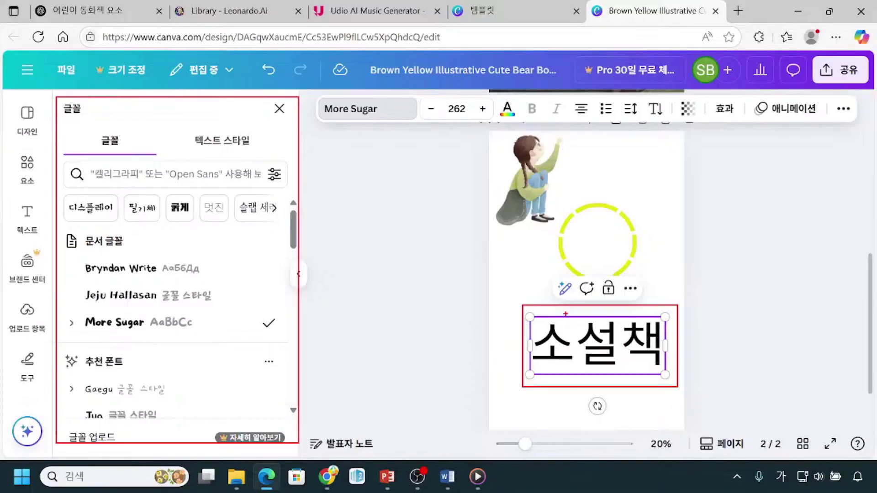
{"action": "mouse_move", "coordinate": [531, 307]}
{"action": "left_mouse_down"}
{"action": "mouse_move", "coordinate": [513, 369]}
{"action": "mouse_move", "coordinate": [536, 389]}
{"action": "mouse_move", "coordinate": [626, 387]}
{"action": "mouse_move", "coordinate": [657, 310]}
{"action": "left_mouse_up"}
{"action": "mouse_move", "coordinate": [402, 86]}
{"action": "left_mouse_down"}
{"action": "mouse_move", "coordinate": [314, 101]}
{"action": "mouse_move", "coordinate": [317, 134]}
{"action": "mouse_move", "coordinate": [365, 150]}
{"action": "mouse_move", "coordinate": [392, 97]}
{"action": "left_mouse_up"}
{"action": "left_click_drag", "start_coordinate": [356, 153], "coordinate": [285, 196]}
{"action": "left_click_drag", "start_coordinate": [287, 177], "coordinate": [307, 201]}
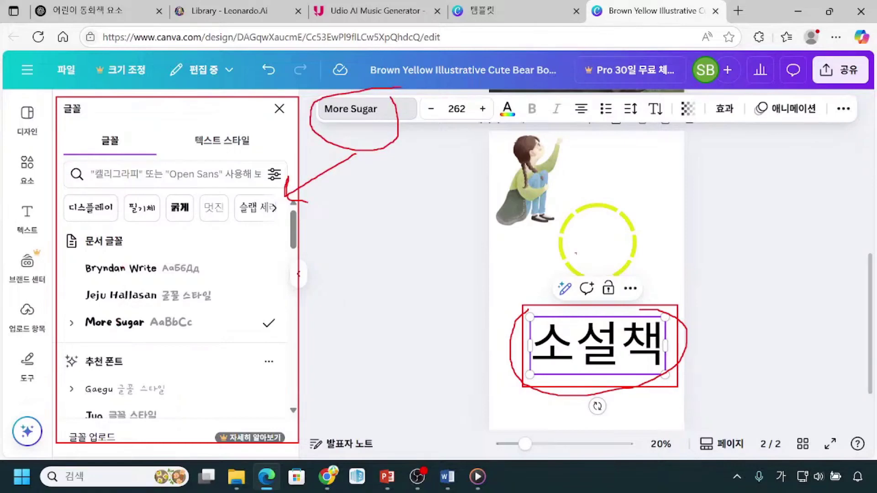
{"action": "left_click_drag", "start_coordinate": [83, 250], "coordinate": [126, 248]}
{"action": "mouse_move", "coordinate": [532, 307]}
{"action": "left_mouse_down"}
{"action": "mouse_move", "coordinate": [525, 383]}
{"action": "mouse_move", "coordinate": [647, 406]}
{"action": "mouse_move", "coordinate": [694, 327]}
{"action": "left_mouse_up"}
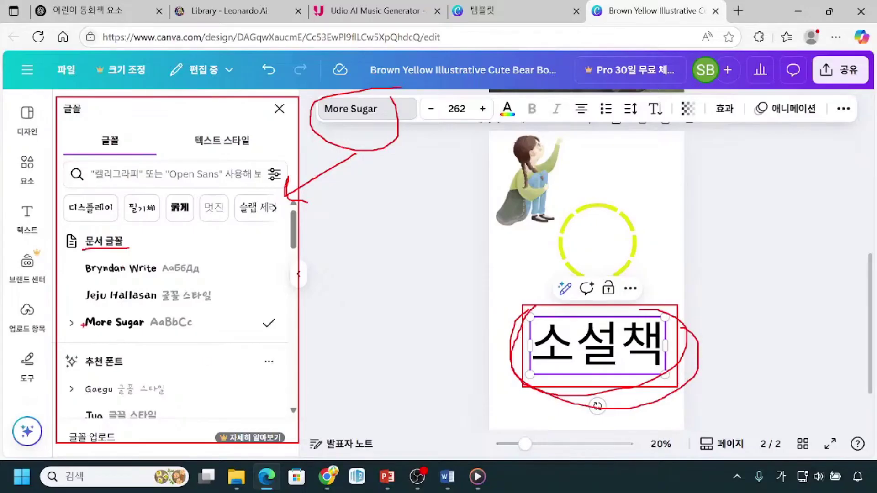
{"action": "mouse_move", "coordinate": [64, 310]}
{"action": "left_mouse_down"}
{"action": "mouse_move", "coordinate": [81, 337]}
{"action": "mouse_move", "coordinate": [221, 338]}
{"action": "left_mouse_up"}
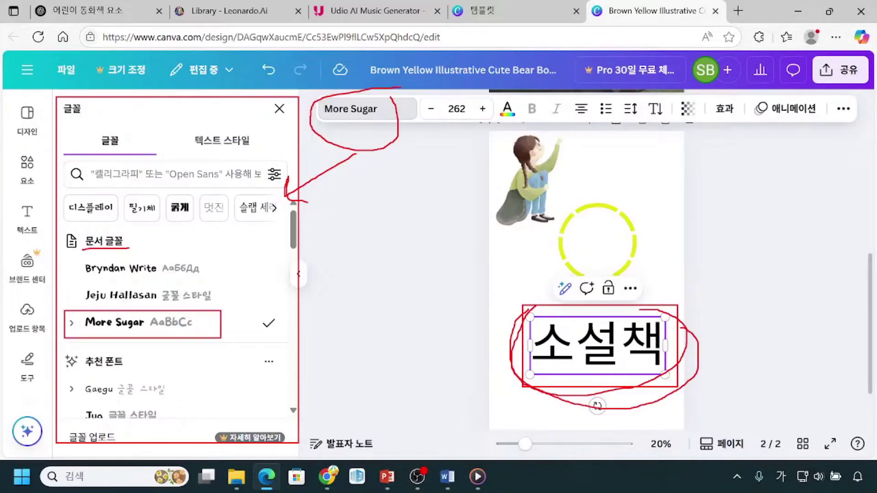
{"action": "left_click_drag", "start_coordinate": [254, 311], "coordinate": [280, 341]}
{"action": "mouse_move", "coordinate": [321, 98]}
{"action": "left_mouse_down"}
{"action": "mouse_move", "coordinate": [340, 132]}
{"action": "mouse_move", "coordinate": [423, 145]}
{"action": "left_mouse_up"}
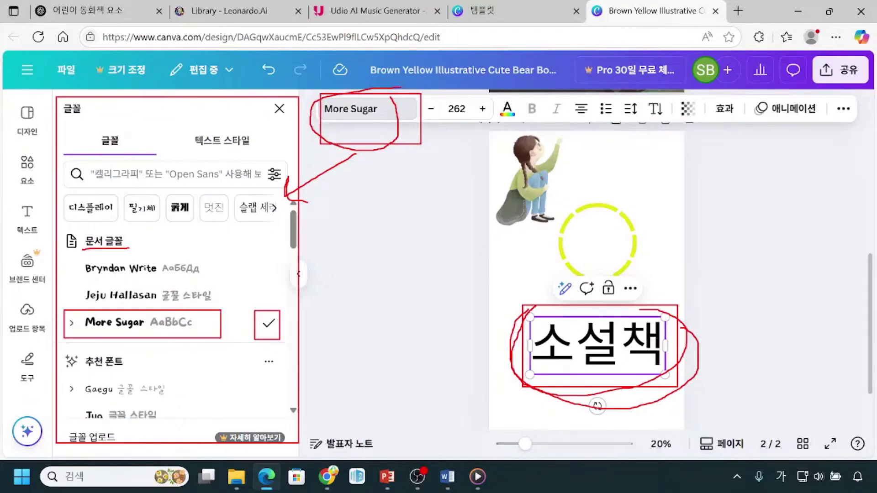
{"action": "left_click_drag", "start_coordinate": [76, 373], "coordinate": [140, 368]}
{"action": "mouse_move", "coordinate": [490, 131]}
{"action": "left_mouse_down"}
{"action": "mouse_move", "coordinate": [655, 251]}
{"action": "mouse_move", "coordinate": [699, 436]}
{"action": "left_mouse_up"}
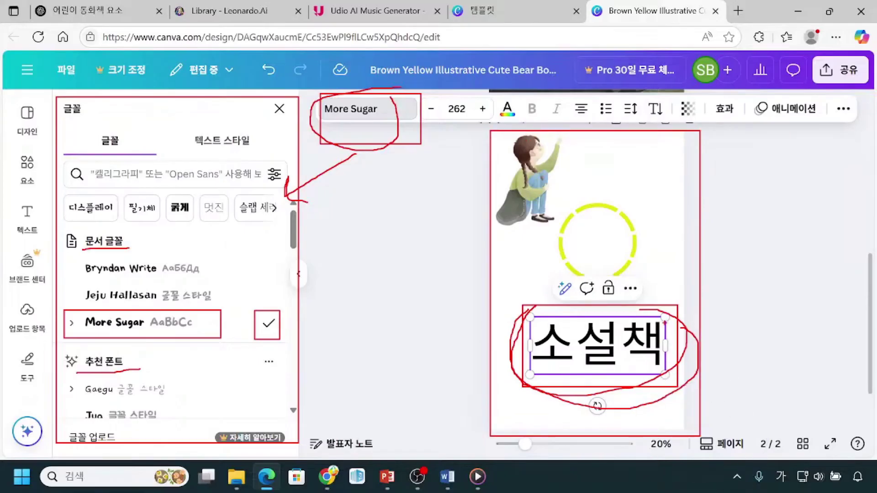
{"action": "left_click_drag", "start_coordinate": [591, 140], "coordinate": [574, 169]}
{"action": "left_click_drag", "start_coordinate": [667, 176], "coordinate": [638, 191]}
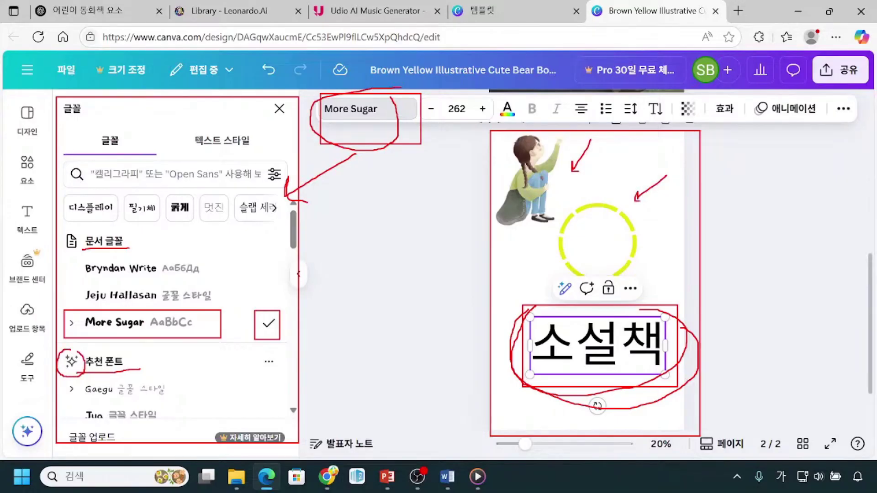
{"action": "left_click_drag", "start_coordinate": [49, 340], "coordinate": [61, 349]}
{"action": "left_click_drag", "start_coordinate": [91, 402], "coordinate": [153, 402]}
{"action": "left_click_drag", "start_coordinate": [81, 419], "coordinate": [153, 409]}
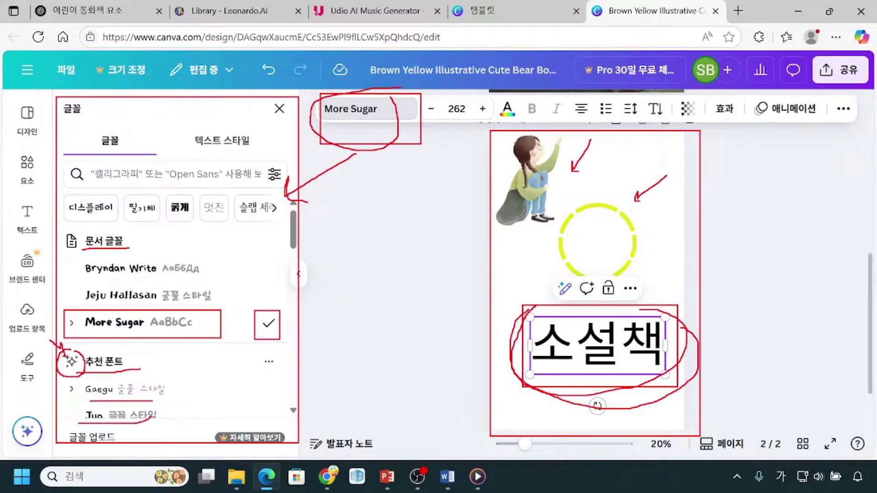
Look through the document, recommended and recently used fonts offered for the 소설책 text.
{"action": "key", "text": "Escape"}
{"action": "scroll", "coordinate": [197, 343], "scroll_direction": "down", "scroll_amount": 3}
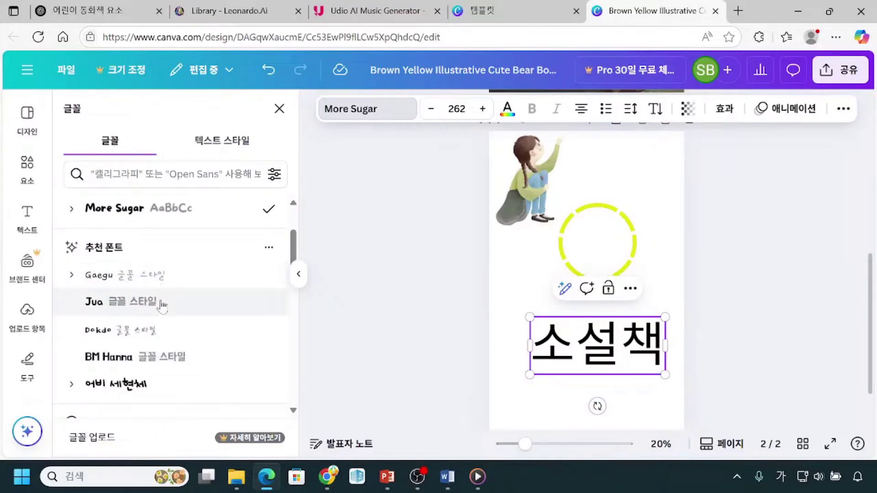
{"action": "scroll", "coordinate": [165, 347], "scroll_direction": "down", "scroll_amount": 2}
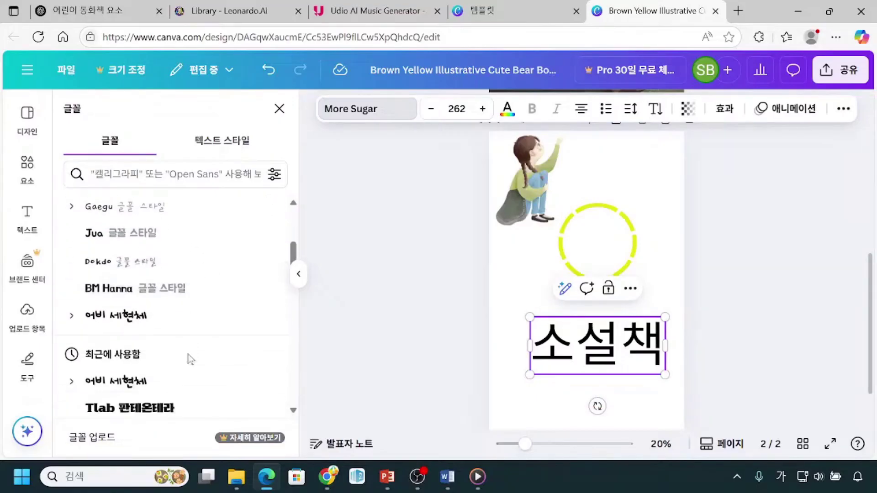
{"action": "scroll", "coordinate": [180, 280], "scroll_direction": "down", "scroll_amount": 2}
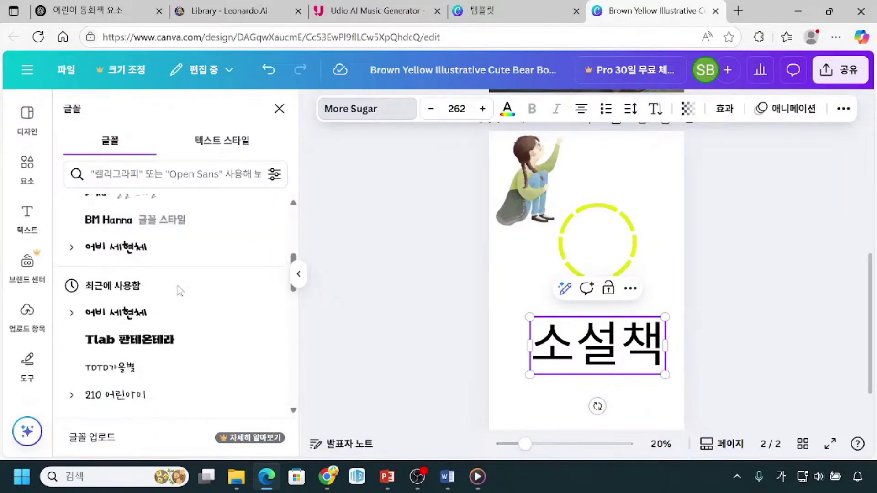
{"action": "scroll", "coordinate": [172, 316], "scroll_direction": "up", "scroll_amount": 4}
{"action": "scroll", "coordinate": [171, 338], "scroll_direction": "up", "scroll_amount": 1}
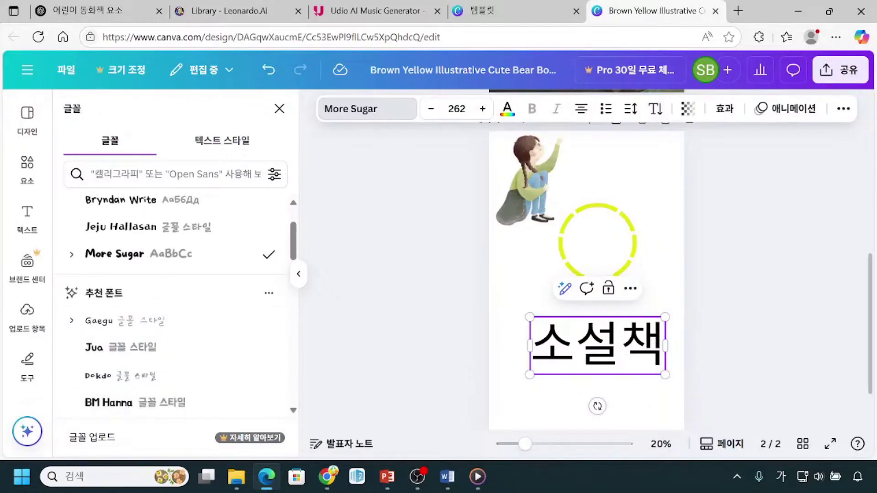
Apply the recommended font Jua to the 소설책 text on page 2.
{"action": "left_click", "coordinate": [122, 293]}
{"action": "left_click", "coordinate": [87, 359]}
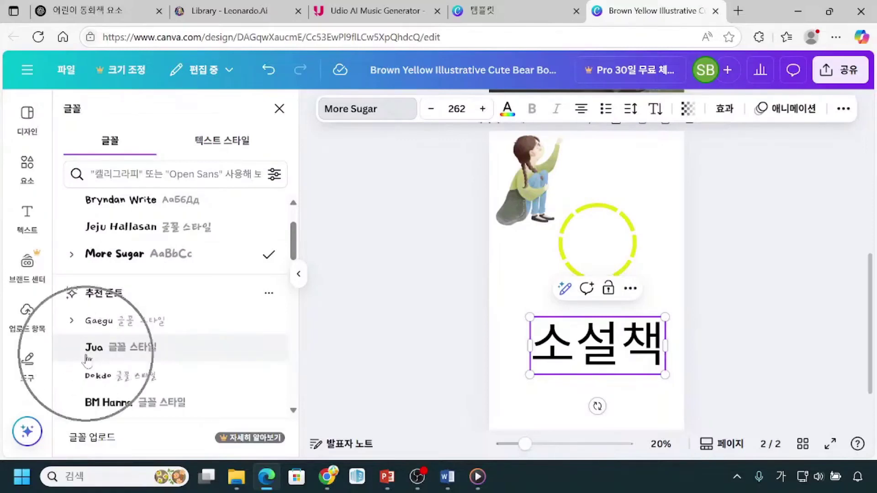
{"action": "left_click", "coordinate": [87, 359]}
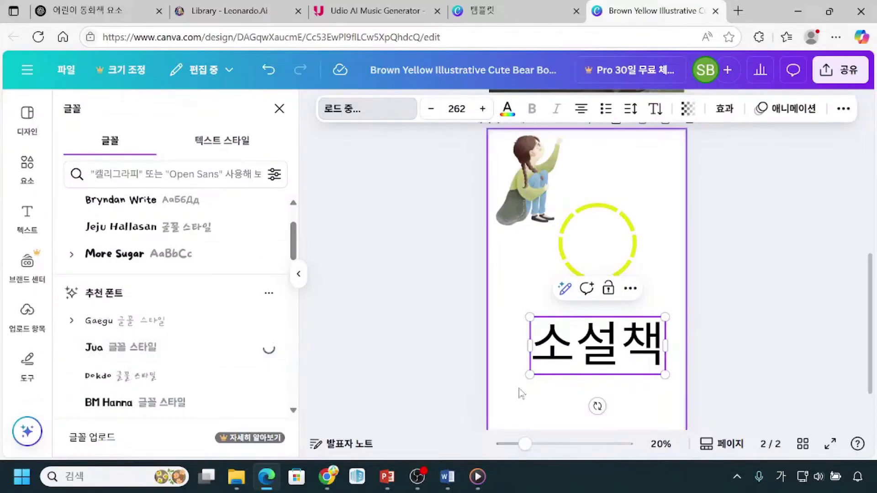
{"action": "left_click", "coordinate": [555, 386]}
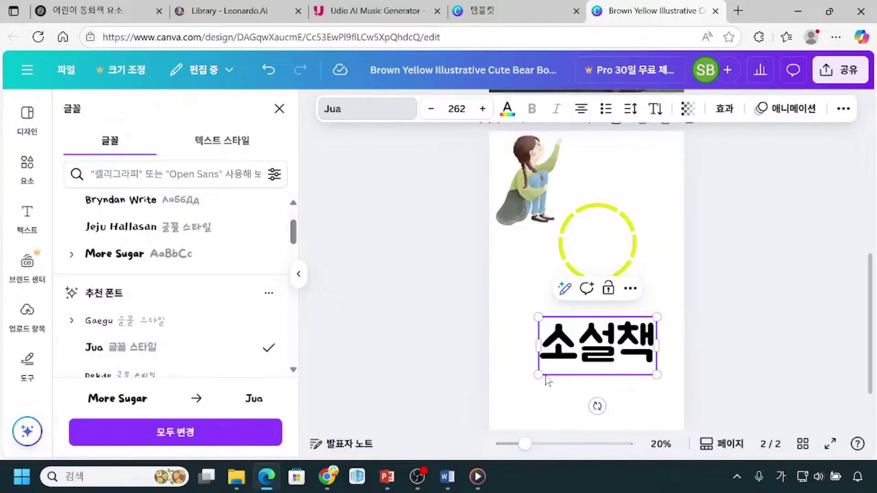
Try one-point font size changes on the 소설책 text, and enlarge its text box to a font size of 328.
{"action": "left_click", "coordinate": [435, 111]}
{"action": "left_click", "coordinate": [485, 113]}
{"action": "left_click", "coordinate": [430, 120]}
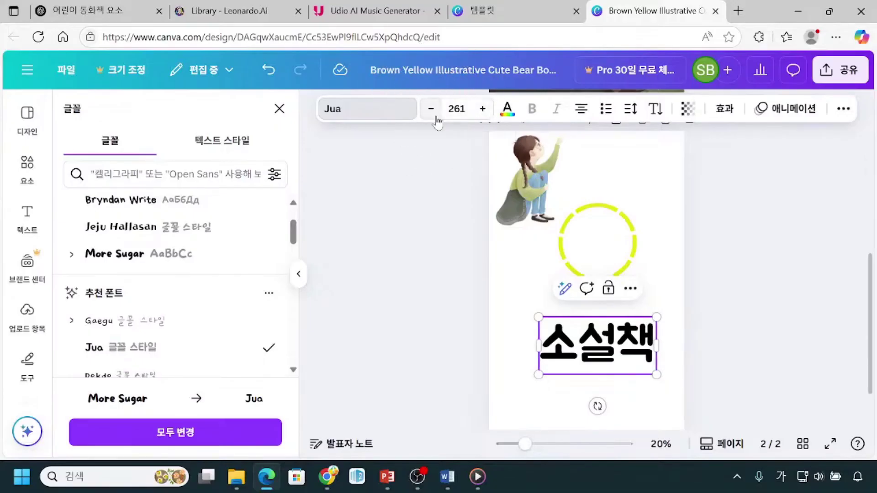
{"action": "left_click", "coordinate": [484, 109]}
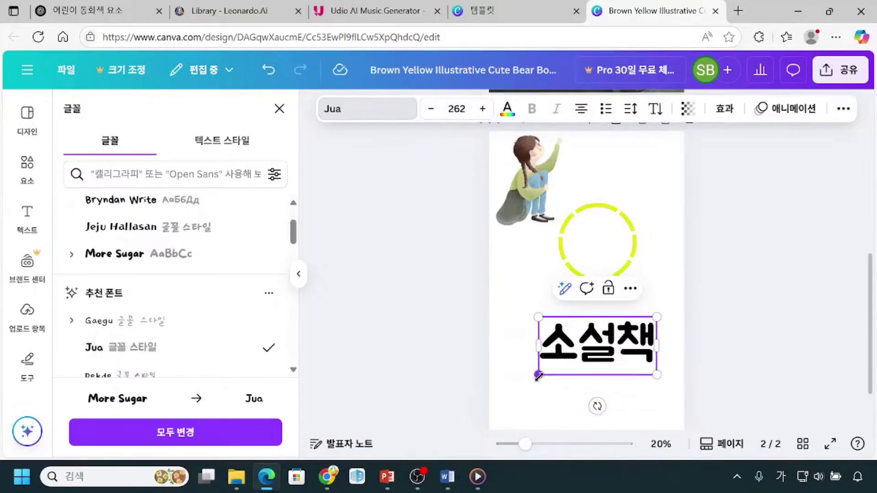
{"action": "left_click_drag", "start_coordinate": [538, 375], "coordinate": [509, 389]}
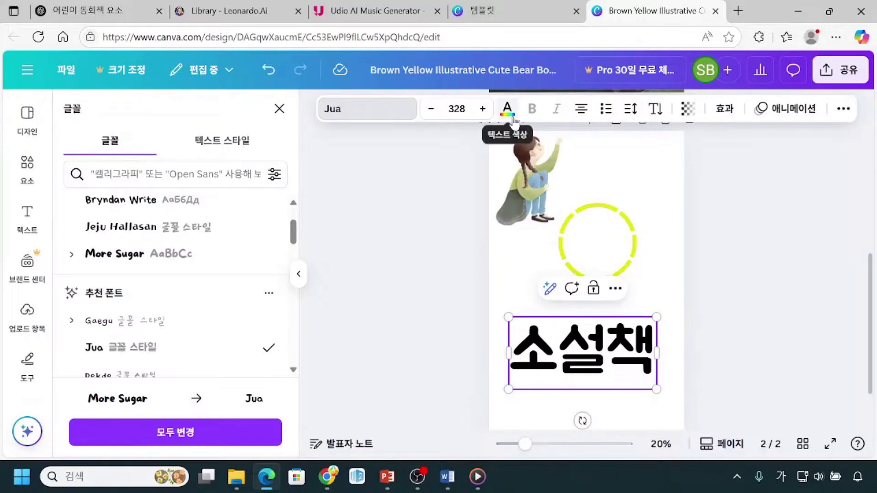
Open the text colour choices for the 소설책 text and examine the document colours and the custom colour option.
{"action": "left_click", "coordinate": [514, 120]}
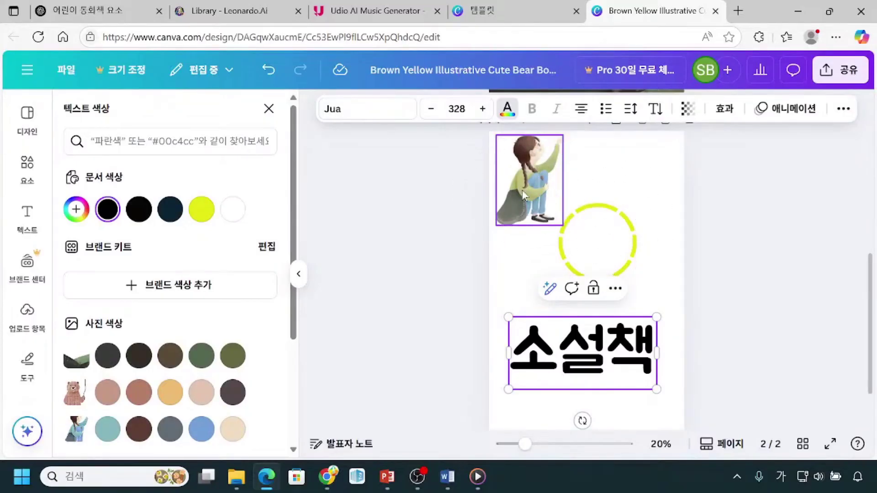
{"action": "left_click", "coordinate": [506, 111]}
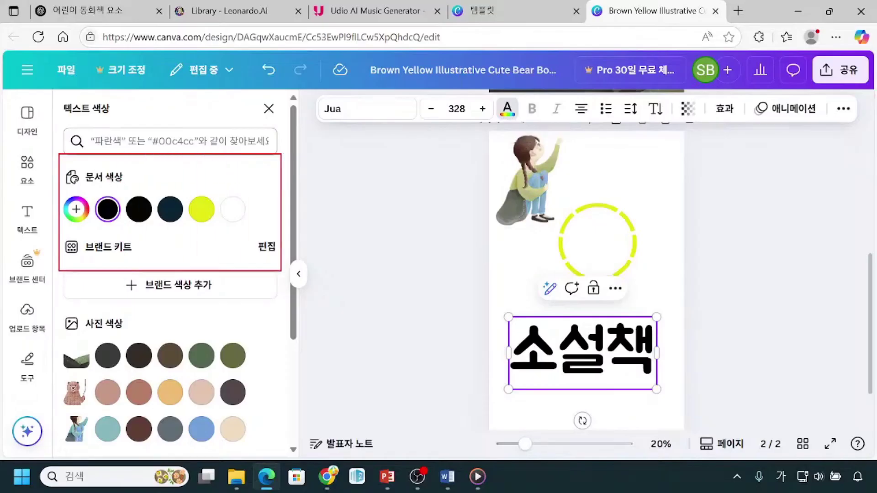
{"action": "left_click_drag", "start_coordinate": [102, 224], "coordinate": [226, 223]}
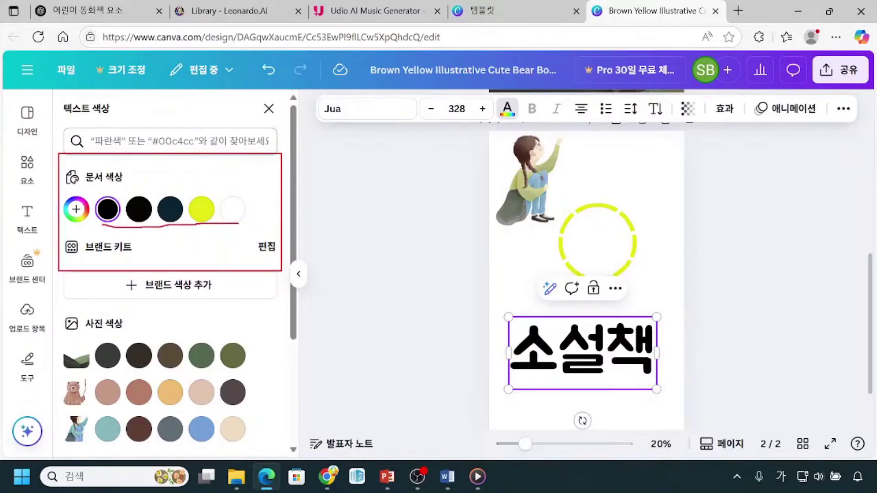
{"action": "mouse_move", "coordinate": [579, 199]}
{"action": "left_mouse_down"}
{"action": "mouse_move", "coordinate": [585, 226]}
{"action": "mouse_move", "coordinate": [596, 207]}
{"action": "left_mouse_up"}
{"action": "left_click_drag", "start_coordinate": [200, 199], "coordinate": [206, 205]}
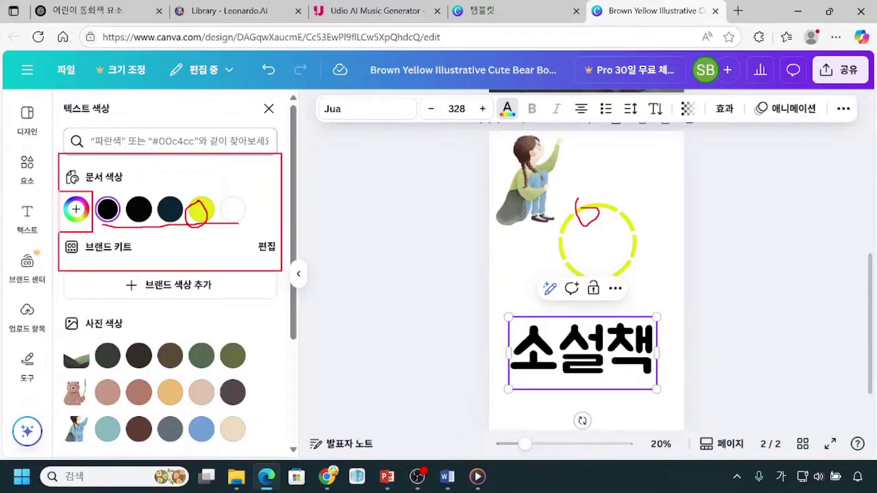
{"action": "key", "text": "Escape"}
Recolour the first letter 소 of the 소설책 text with the custom blue #1B58E1.
{"action": "left_click", "coordinate": [76, 210]}
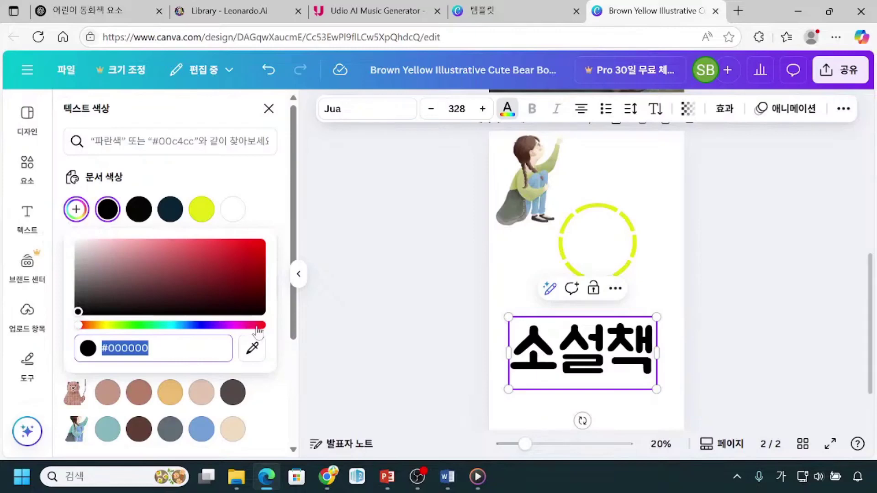
{"action": "left_click", "coordinate": [191, 325]}
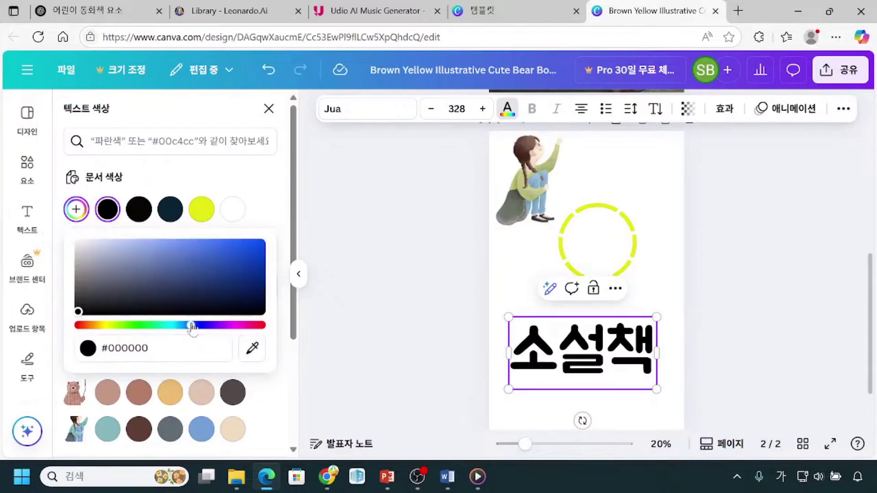
{"action": "left_click", "coordinate": [242, 249]}
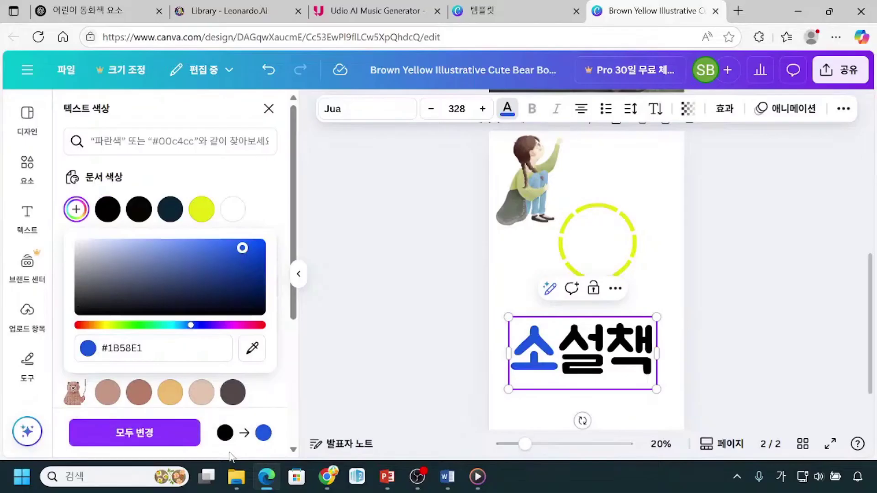
Undo the blue colour change on the letter 소.
{"action": "left_click", "coordinate": [228, 455]}
{"action": "left_click_drag", "start_coordinate": [209, 418], "coordinate": [237, 446]}
{"action": "left_click_drag", "start_coordinate": [252, 417], "coordinate": [277, 448]}
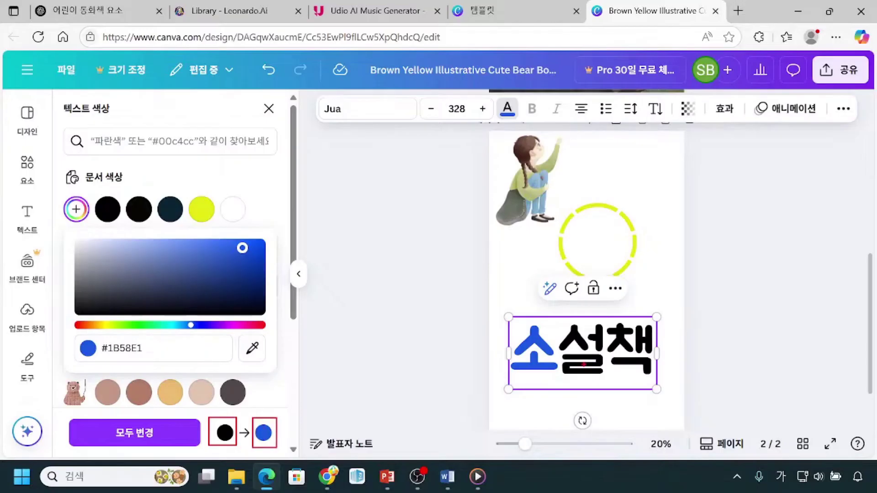
{"action": "left_click", "coordinate": [532, 371]}
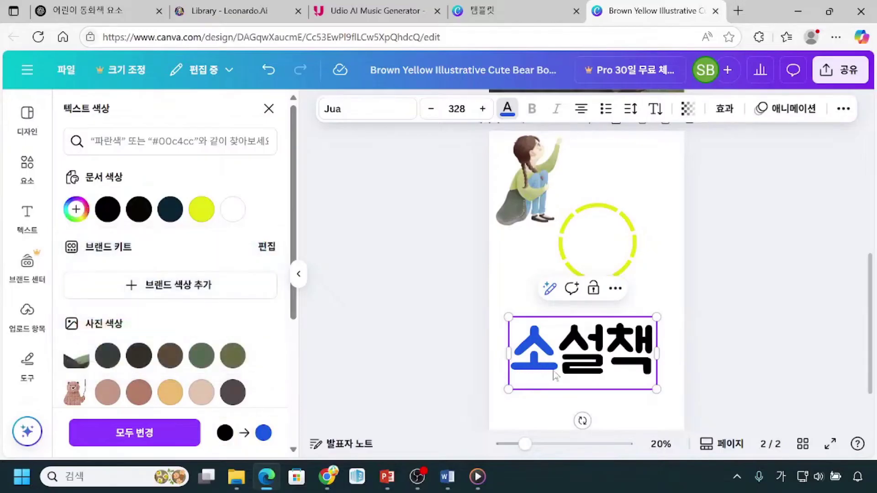
{"action": "left_click", "coordinate": [554, 372]}
{"action": "key", "text": "Escape"}
{"action": "key", "text": "ctrl+z"}
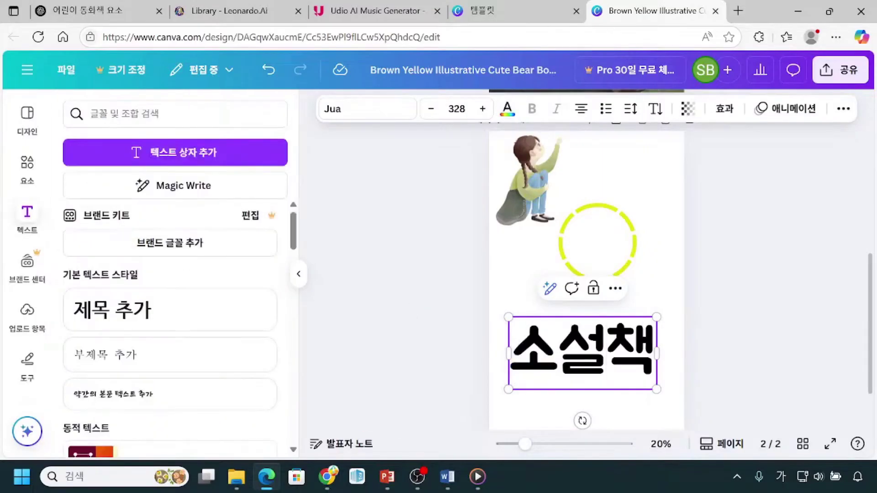
Select all the letters of 소설책 and recolour them with a custom dark indigo.
{"action": "key", "text": "shift+Right"}
{"action": "key", "text": "shift+Right"}
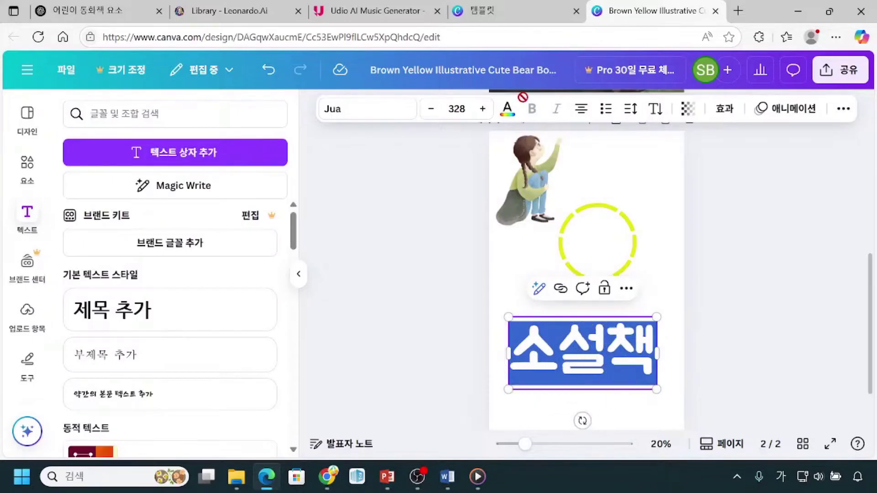
{"action": "left_click", "coordinate": [508, 112]}
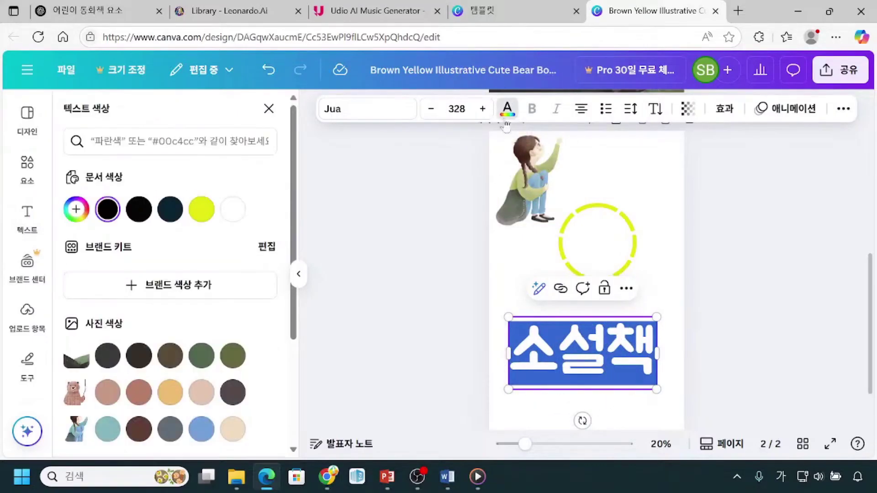
{"action": "left_click", "coordinate": [76, 209]}
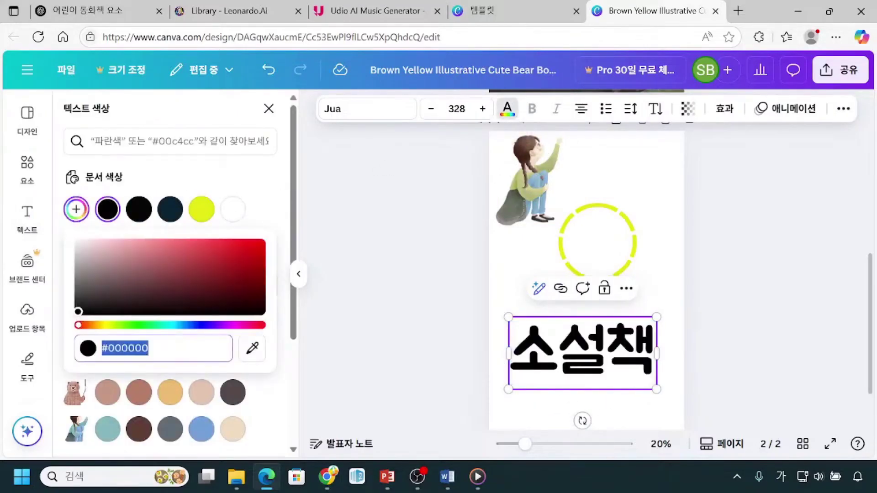
{"action": "left_click", "coordinate": [208, 325]}
{"action": "left_click", "coordinate": [234, 285]}
{"action": "left_click", "coordinate": [750, 288]}
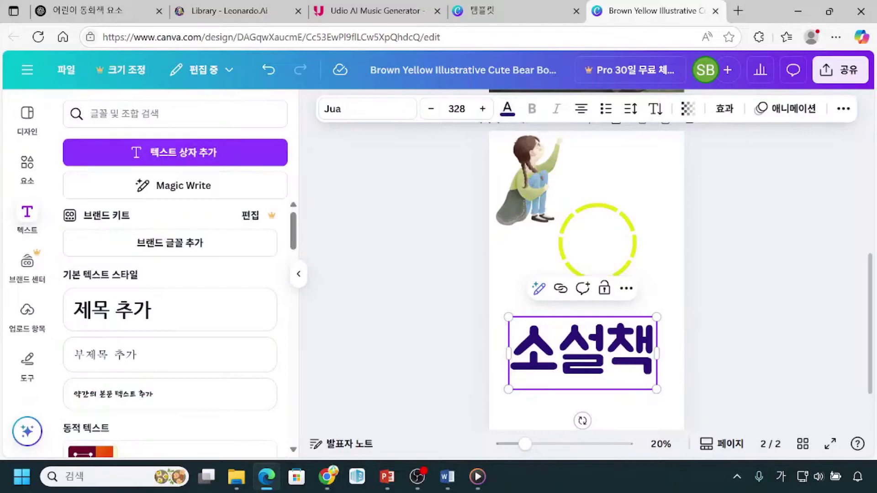
Cycle the 소설책 text box through the alignment options and leave it left-aligned.
{"action": "left_click", "coordinate": [631, 338]}
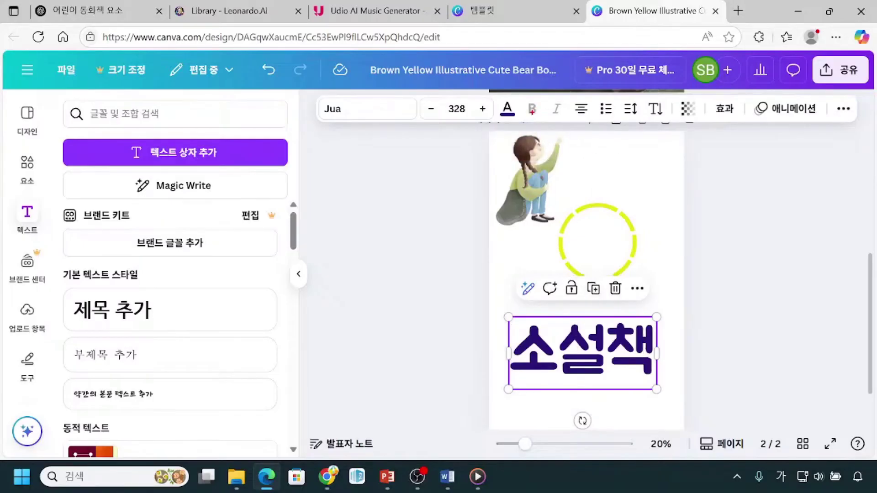
{"action": "left_click_drag", "start_coordinate": [701, 281], "coordinate": [666, 330]}
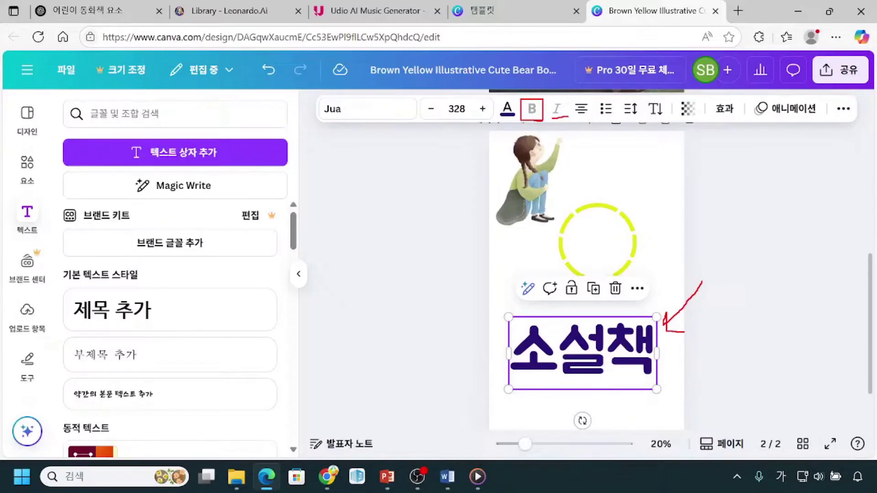
{"action": "left_click_drag", "start_coordinate": [571, 95], "coordinate": [593, 121]}
{"action": "key", "text": "Escape"}
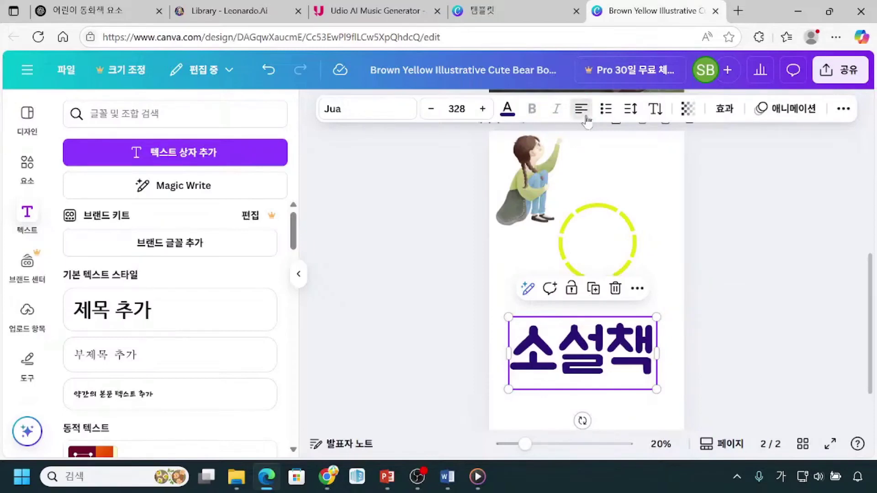
{"action": "left_click", "coordinate": [577, 119]}
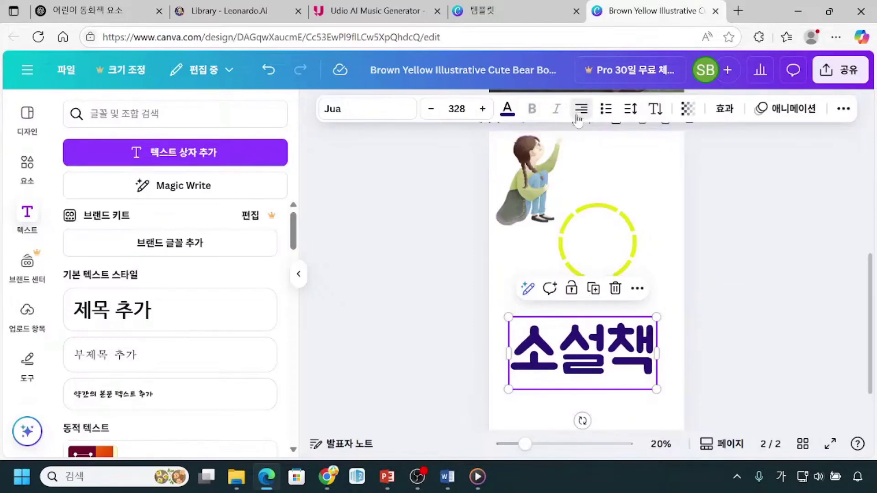
{"action": "left_click", "coordinate": [578, 119]}
{"action": "left_click", "coordinate": [578, 119]}
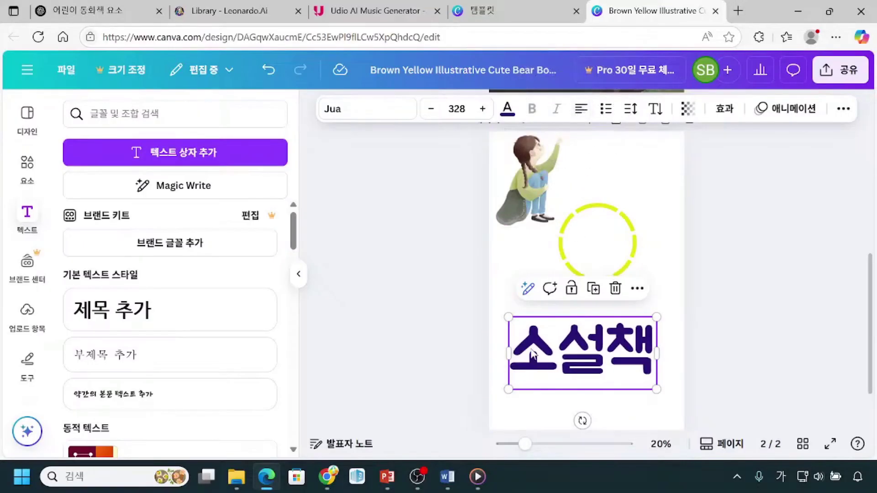
{"action": "mouse_move", "coordinate": [511, 323]}
{"action": "left_mouse_down"}
{"action": "mouse_move", "coordinate": [532, 366]}
{"action": "mouse_move", "coordinate": [662, 378]}
{"action": "left_mouse_up"}
{"action": "mouse_move", "coordinate": [371, 290]}
{"action": "left_mouse_down"}
{"action": "mouse_move", "coordinate": [378, 317]}
{"action": "mouse_move", "coordinate": [523, 366]}
{"action": "left_mouse_up"}
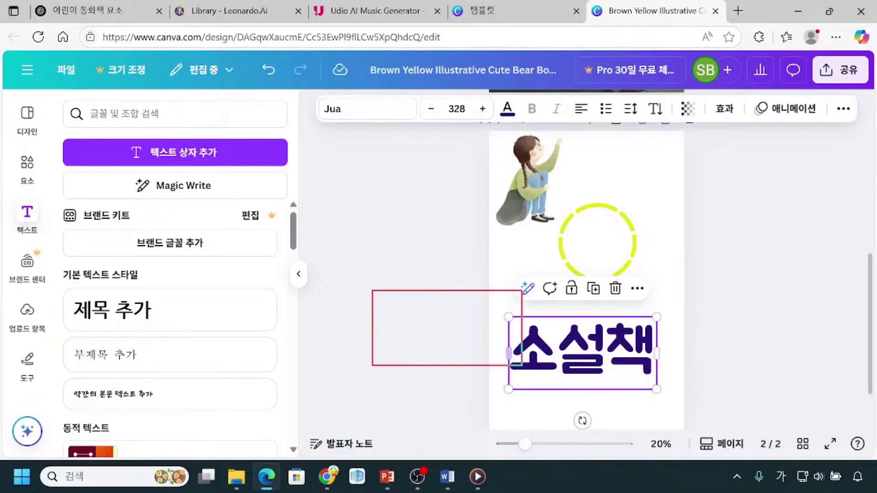
{"action": "mouse_move", "coordinate": [392, 306]}
{"action": "left_mouse_down"}
{"action": "mouse_move", "coordinate": [424, 306]}
{"action": "mouse_move", "coordinate": [430, 339]}
{"action": "left_mouse_up"}
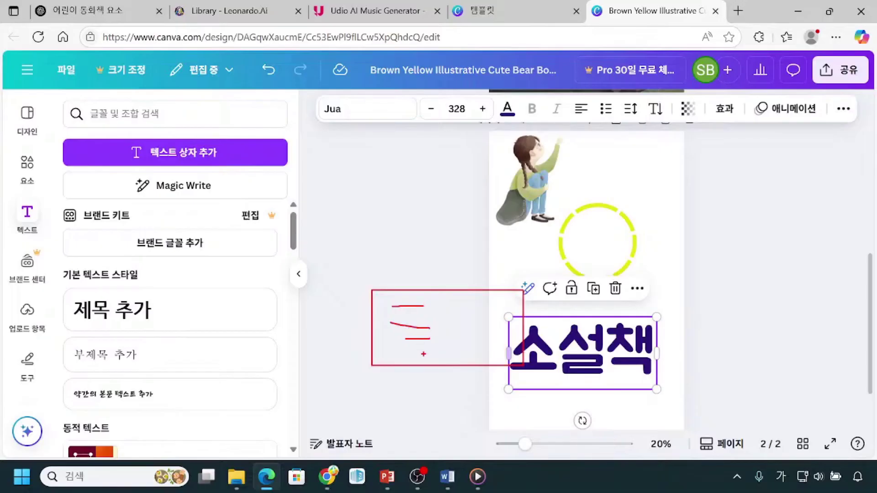
{"action": "left_click_drag", "start_coordinate": [567, 112], "coordinate": [593, 105]}
{"action": "key", "text": "Escape"}
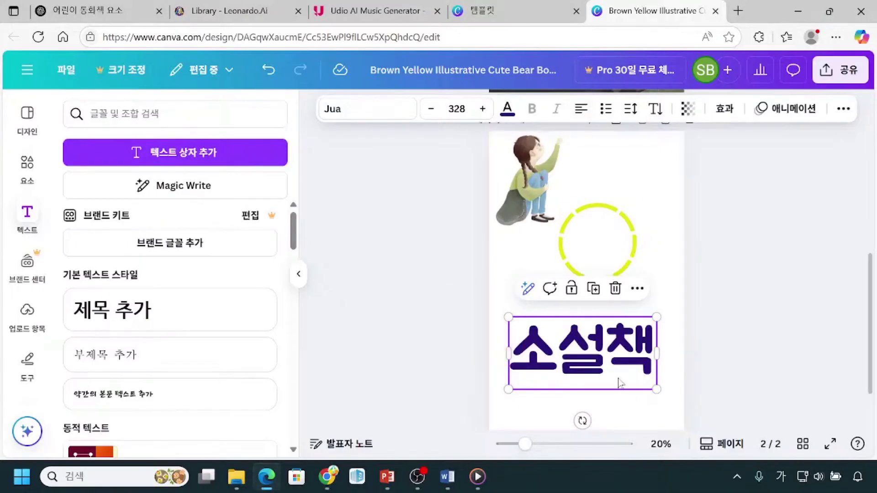
{"action": "left_click", "coordinate": [607, 363]}
{"action": "left_click", "coordinate": [632, 365]}
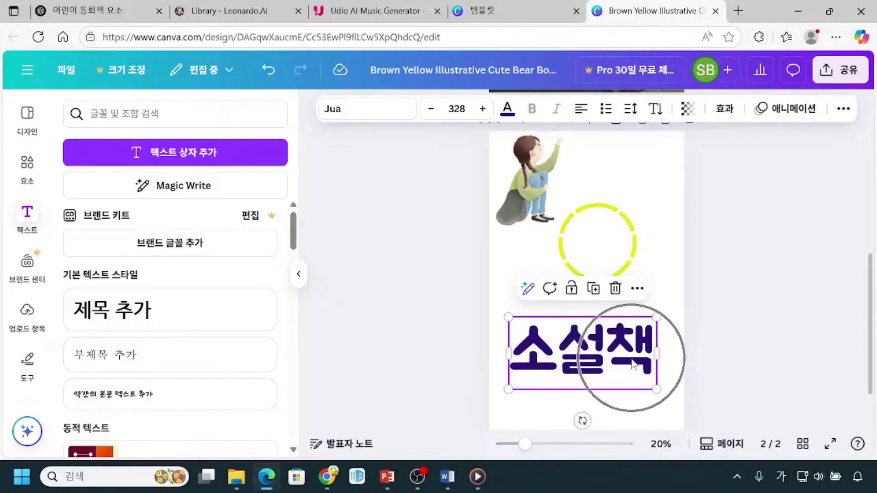
{"action": "left_click", "coordinate": [598, 391]}
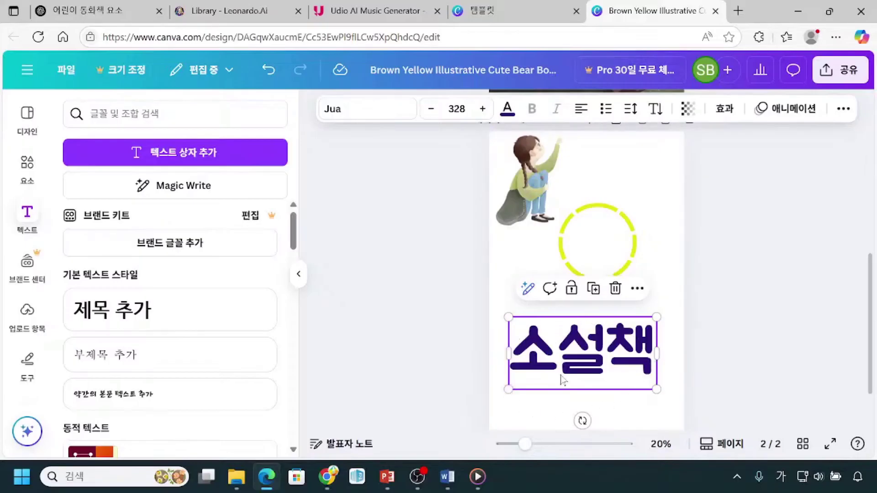
Add a second line reading 동화책 below 소설책 in the same text box on page 2.
{"action": "left_click", "coordinate": [600, 357]}
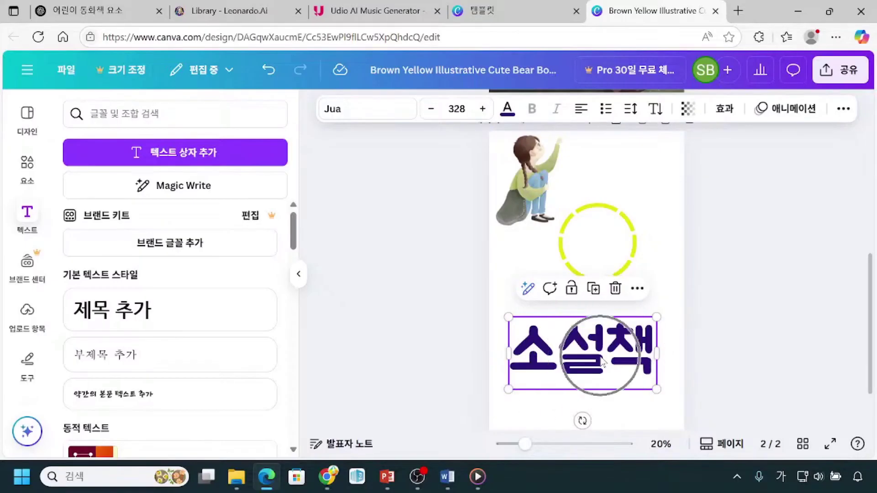
{"action": "left_click", "coordinate": [652, 350]}
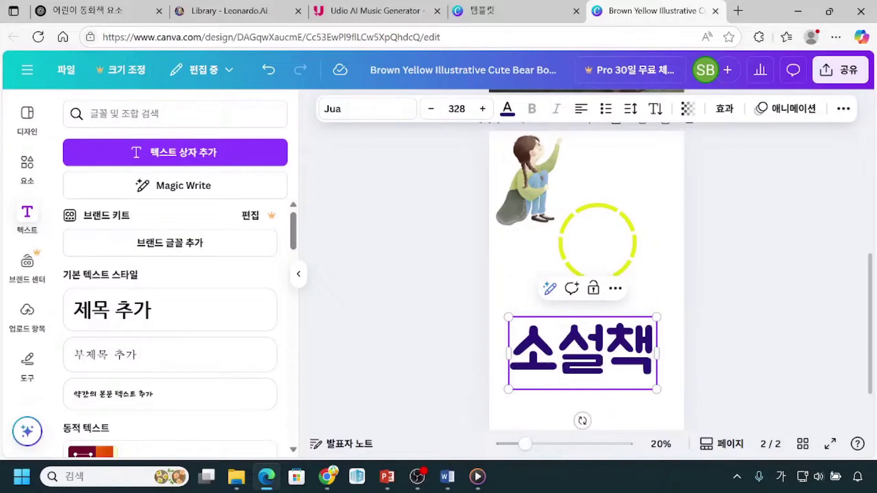
{"action": "key", "text": "Return"}
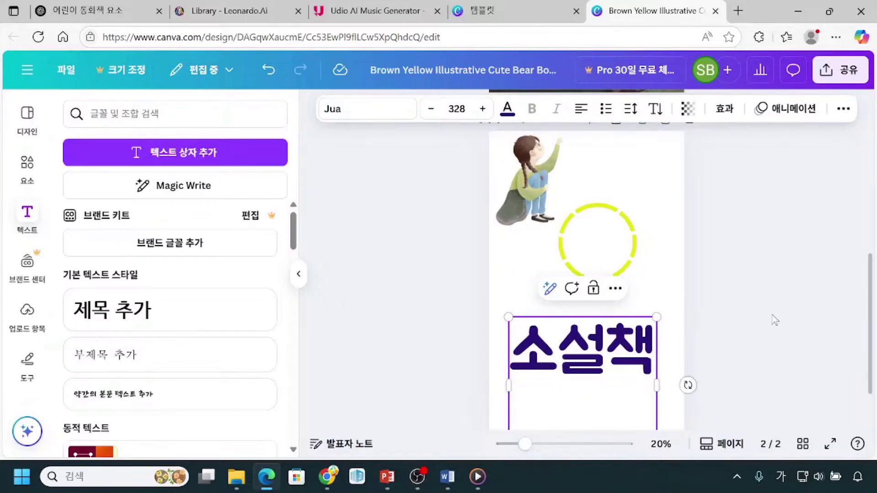
{"action": "type", "text": "동화채ㄱ"}
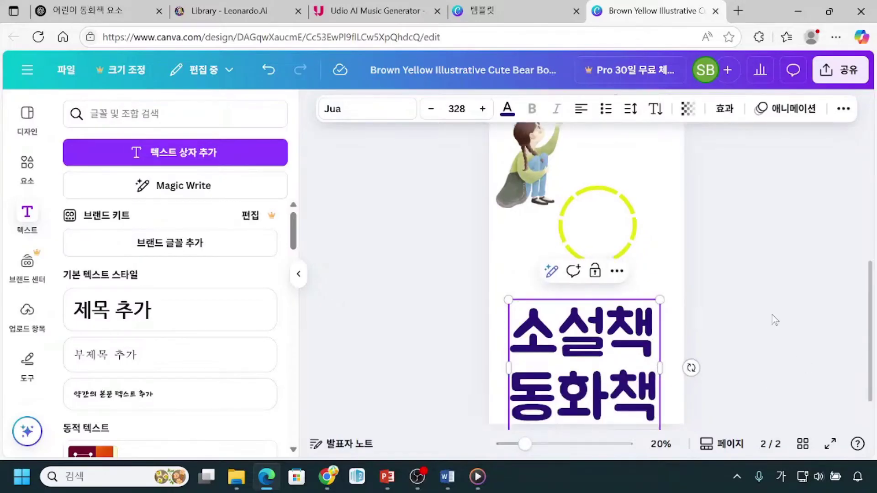
{"action": "key", "text": "Return"}
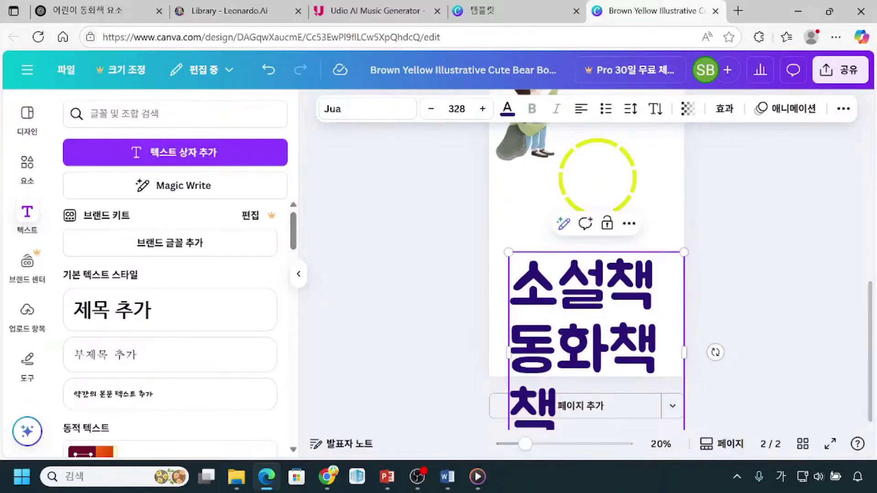
{"action": "key", "text": "BackSpace"}
{"action": "key", "text": "BackSpace"}
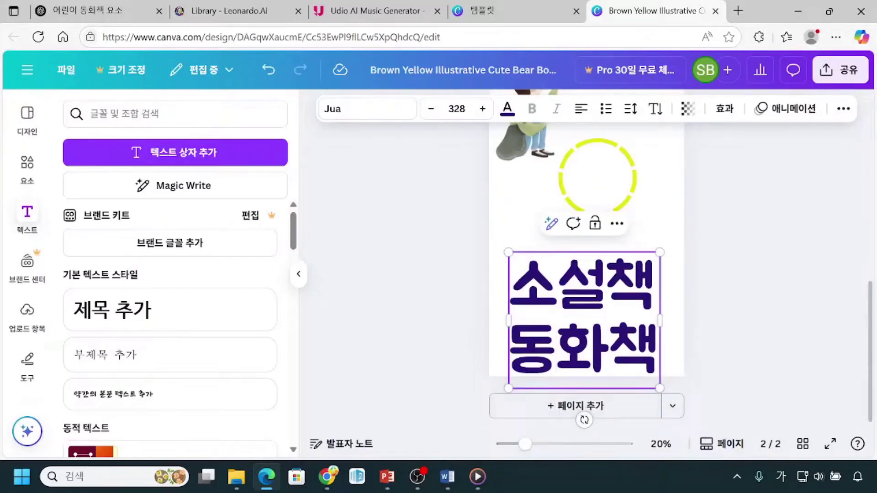
Select both lines of the 소설책 동화책 text and set their font size to 120.
{"action": "left_click", "coordinate": [431, 109]}
{"action": "left_click", "coordinate": [431, 108]}
{"action": "left_click", "coordinate": [431, 109]}
{"action": "left_click", "coordinate": [431, 108]}
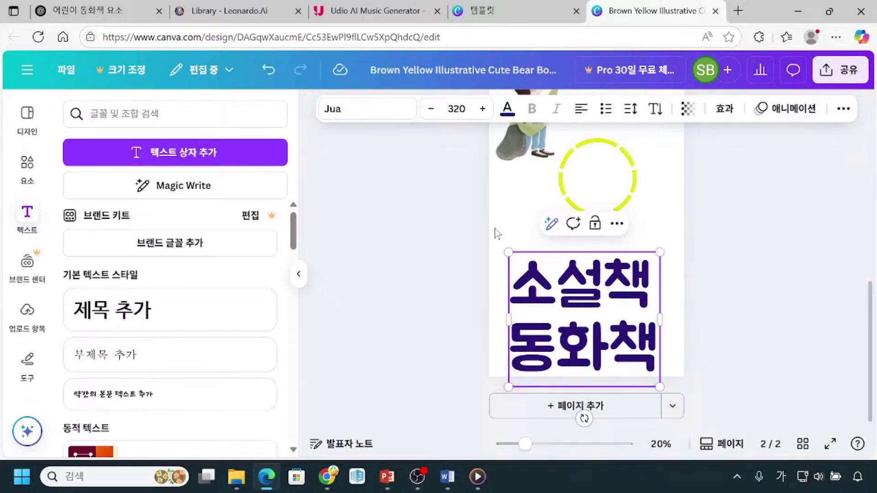
{"action": "key", "text": "ctrl+a"}
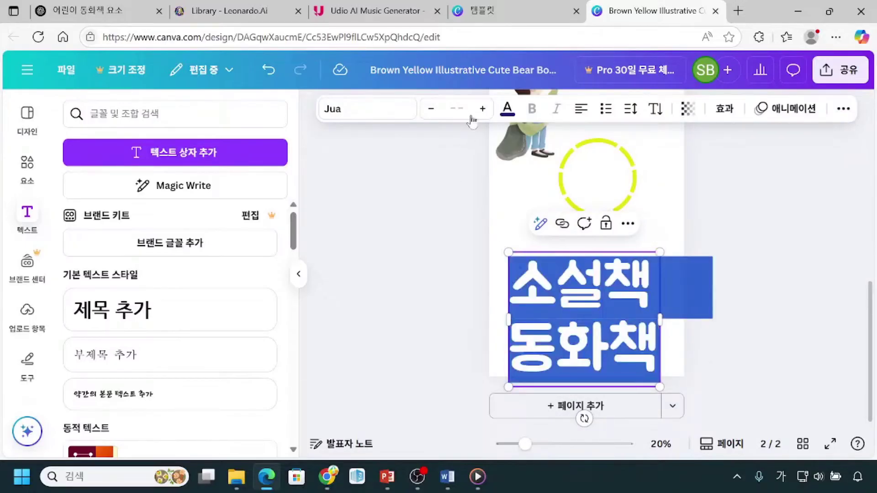
{"action": "left_click", "coordinate": [457, 109]}
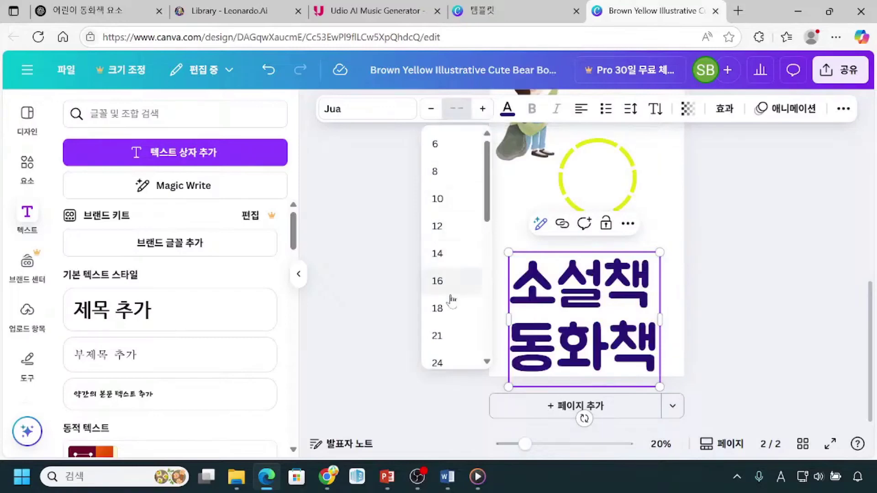
{"action": "left_click", "coordinate": [449, 336]}
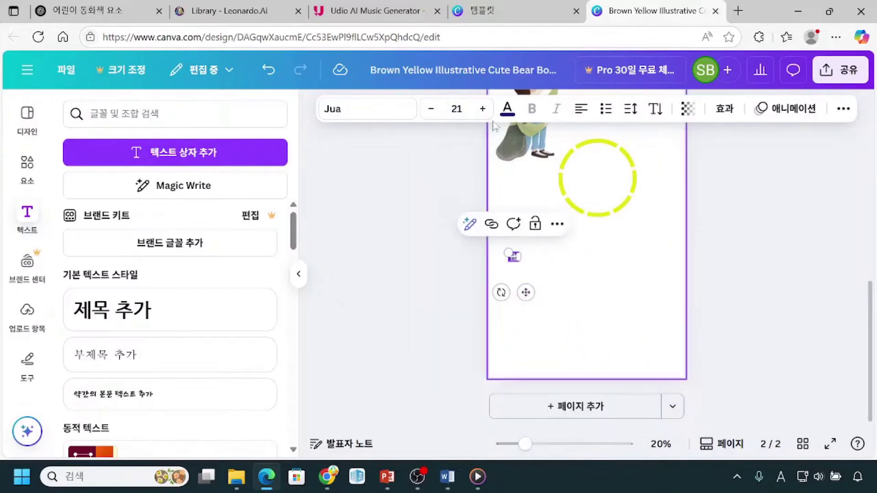
{"action": "left_click", "coordinate": [485, 110]}
{"action": "left_click", "coordinate": [457, 108]}
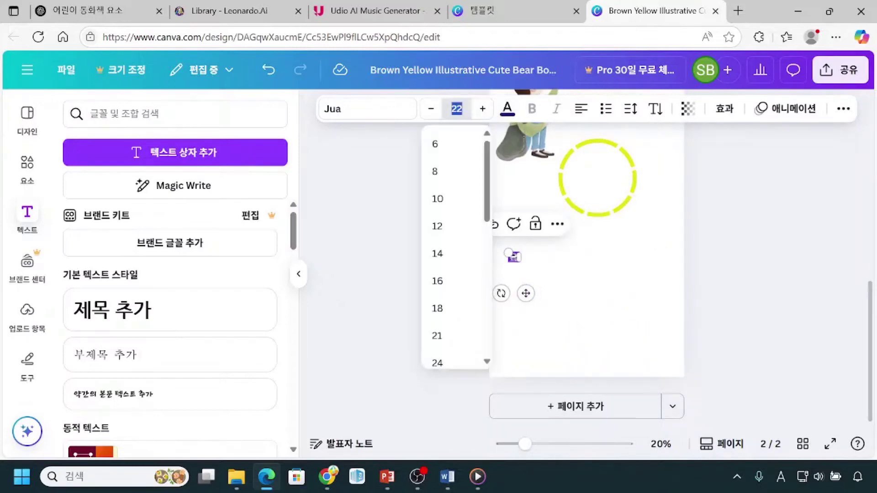
{"action": "left_click_drag", "start_coordinate": [488, 212], "coordinate": [488, 345]}
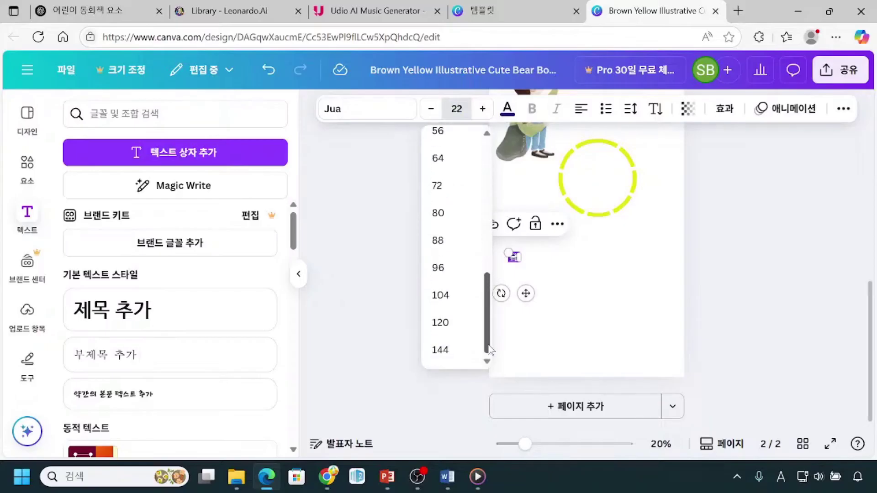
{"action": "left_click", "coordinate": [449, 336]}
{"action": "left_click", "coordinate": [764, 294]}
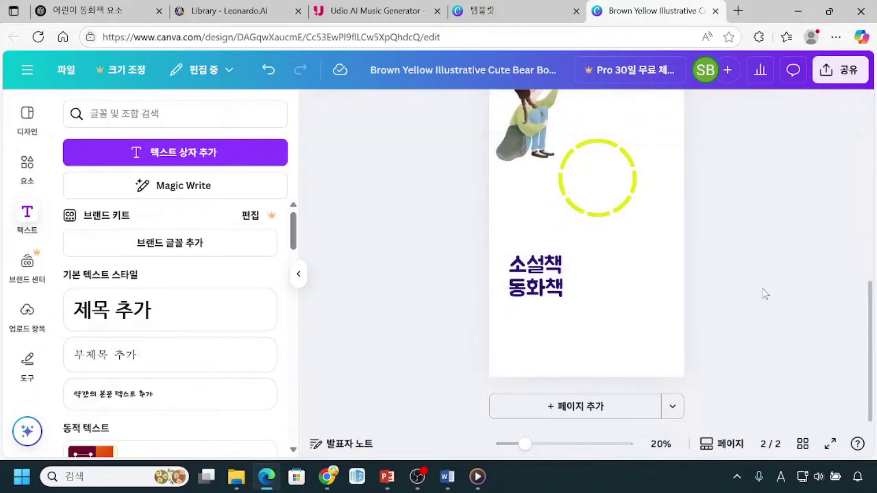
Widen the 소설책 동화책 text box beyond its text and right-align both lines.
{"action": "left_click", "coordinate": [550, 288]}
{"action": "left_click", "coordinate": [550, 288]}
{"action": "left_click_drag", "start_coordinate": [565, 279], "coordinate": [637, 281]}
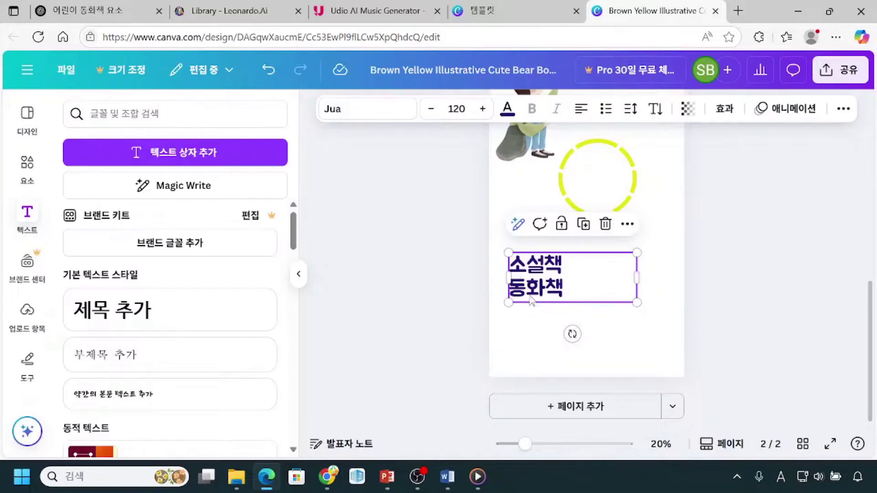
{"action": "left_click", "coordinate": [581, 110]}
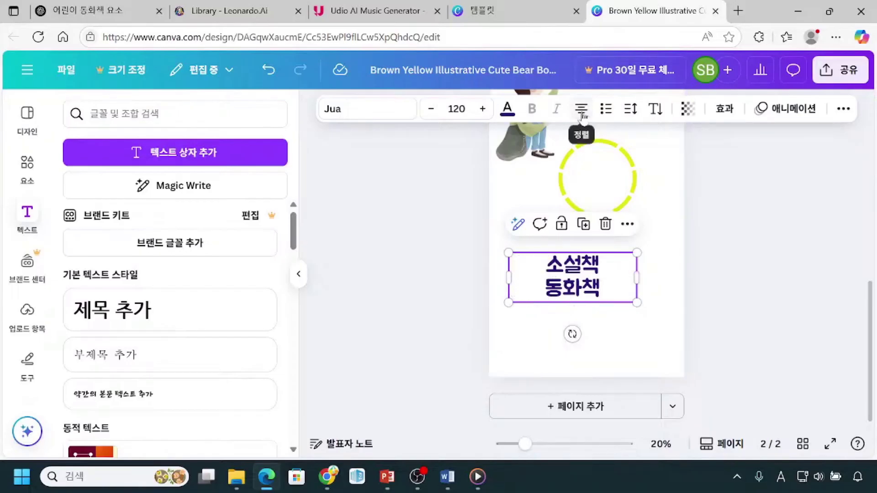
{"action": "left_click", "coordinate": [581, 110]}
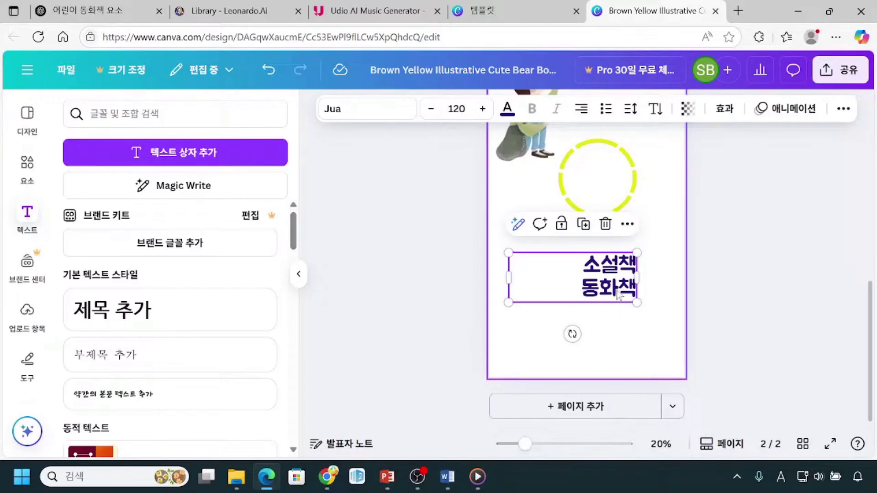
Cycle both selected text lines through the bulleted and numbered list styles, leaving them without list markers.
{"action": "left_click", "coordinate": [609, 114]}
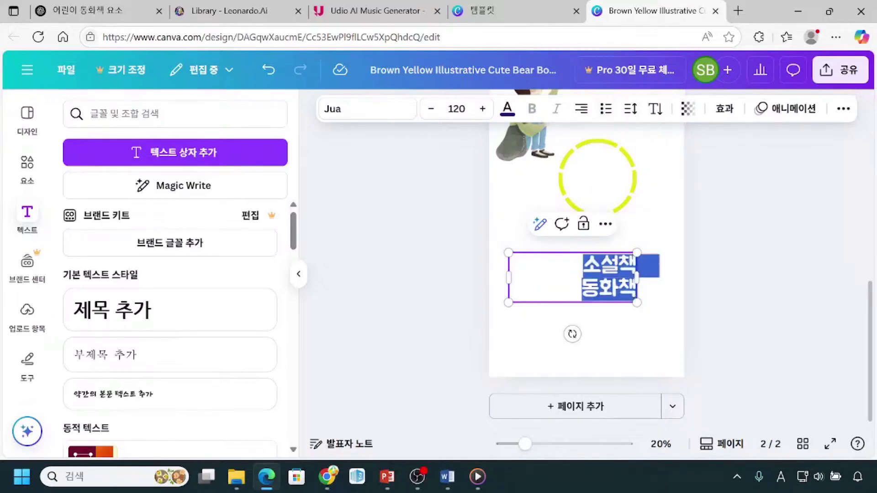
{"action": "left_click", "coordinate": [608, 113]}
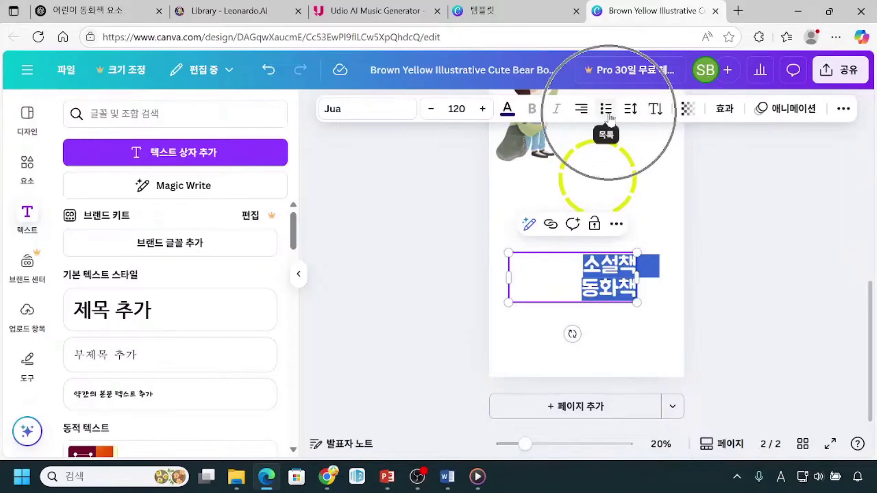
{"action": "left_click", "coordinate": [541, 308]}
{"action": "left_click", "coordinate": [606, 109]}
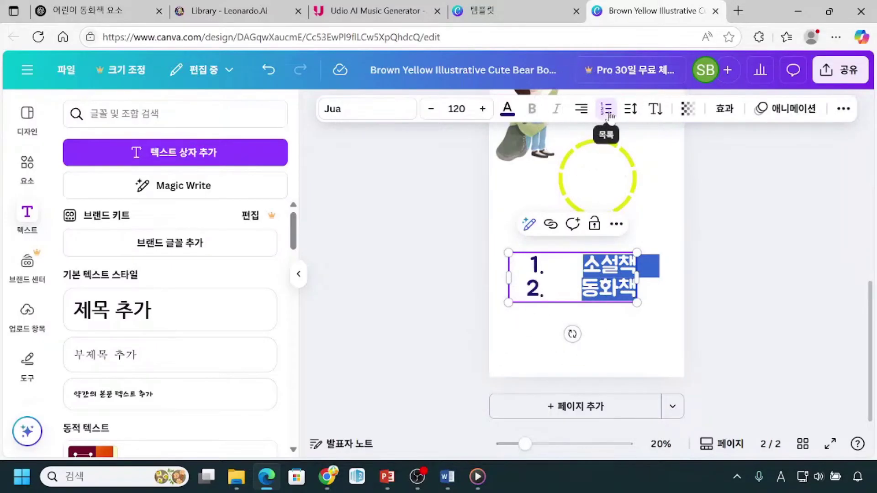
{"action": "left_click", "coordinate": [607, 115]}
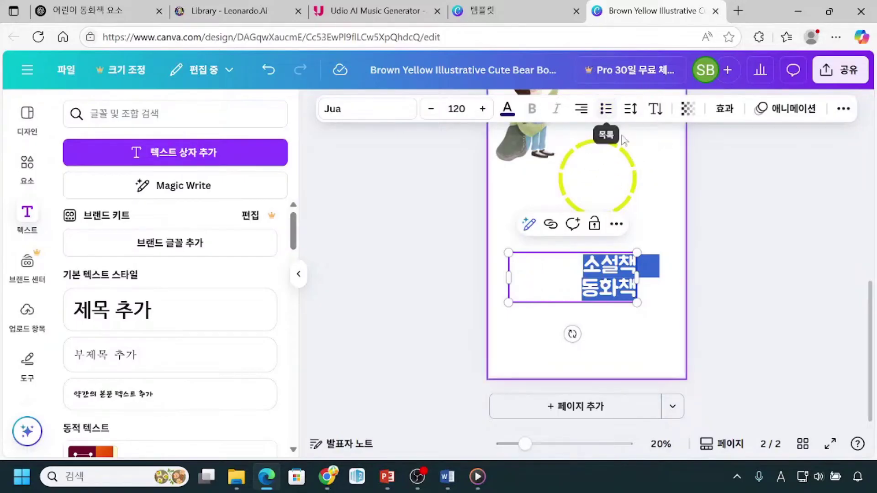
{"action": "left_click", "coordinate": [610, 121]}
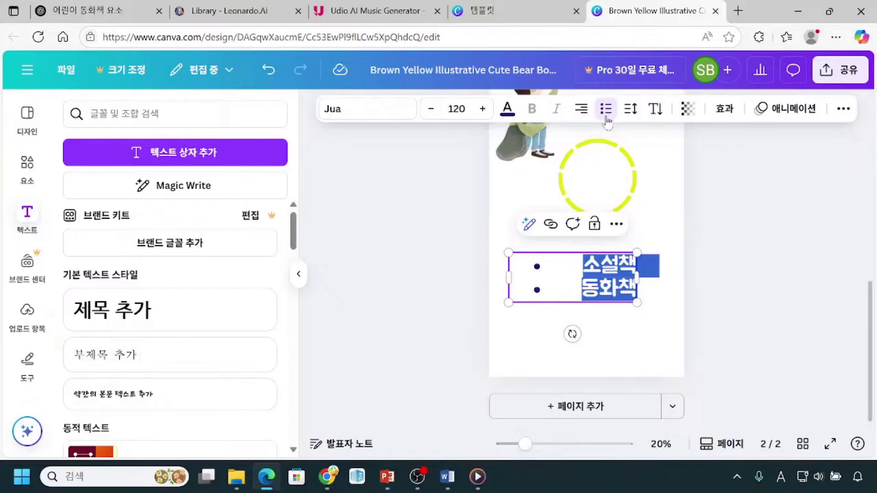
{"action": "left_click", "coordinate": [607, 122]}
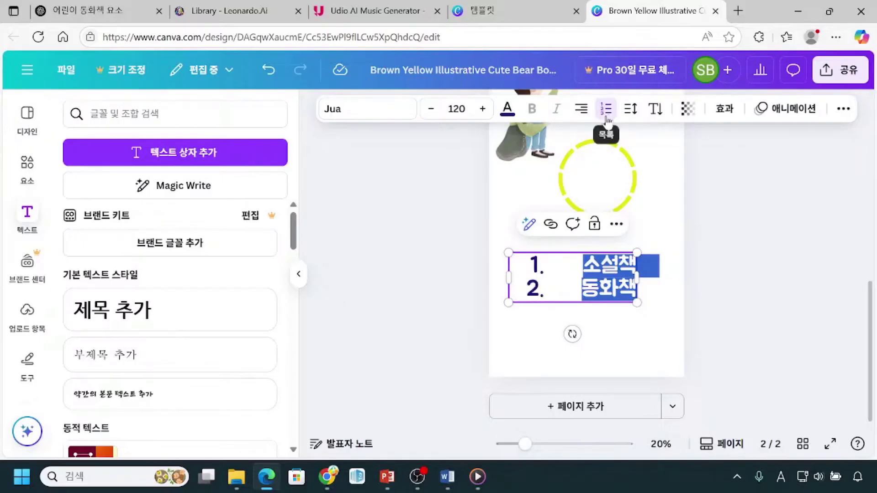
{"action": "left_click", "coordinate": [608, 122]}
Increase the line spacing between 소설책 and 동화책 to 1.64.
{"action": "left_click", "coordinate": [633, 115]}
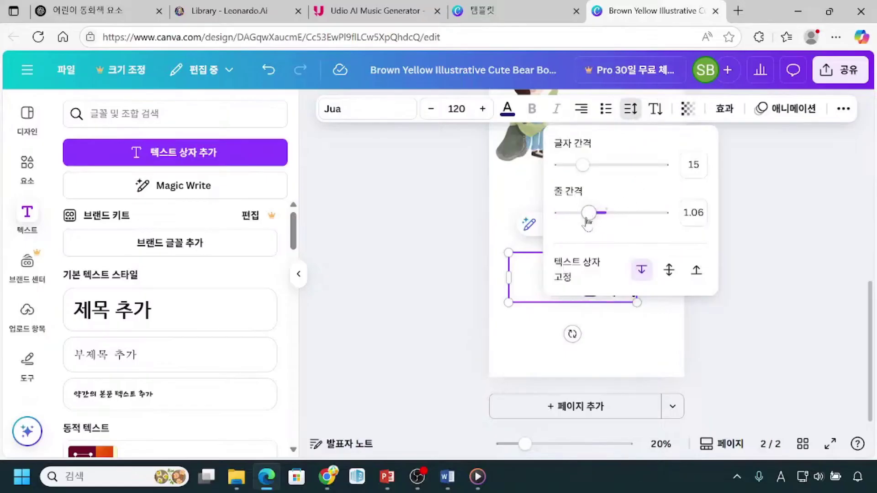
{"action": "left_click_drag", "start_coordinate": [592, 221], "coordinate": [621, 220]}
{"action": "left_click", "coordinate": [773, 294]}
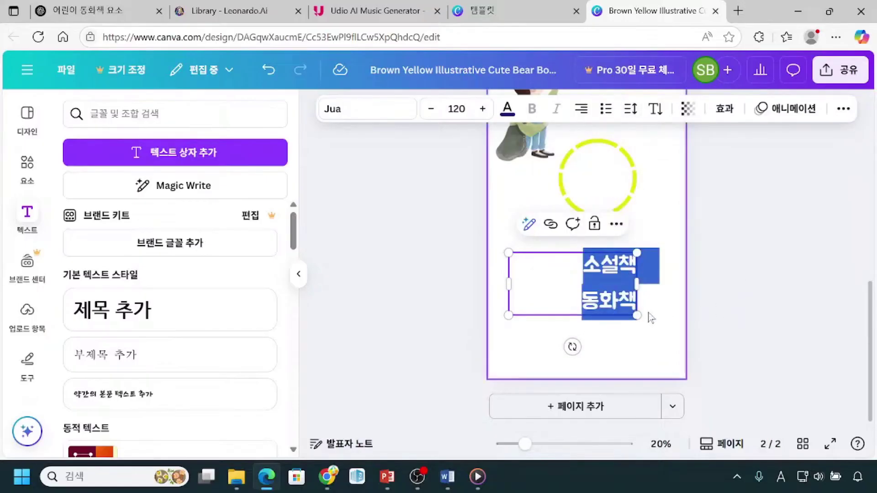
{"action": "left_click", "coordinate": [721, 315]}
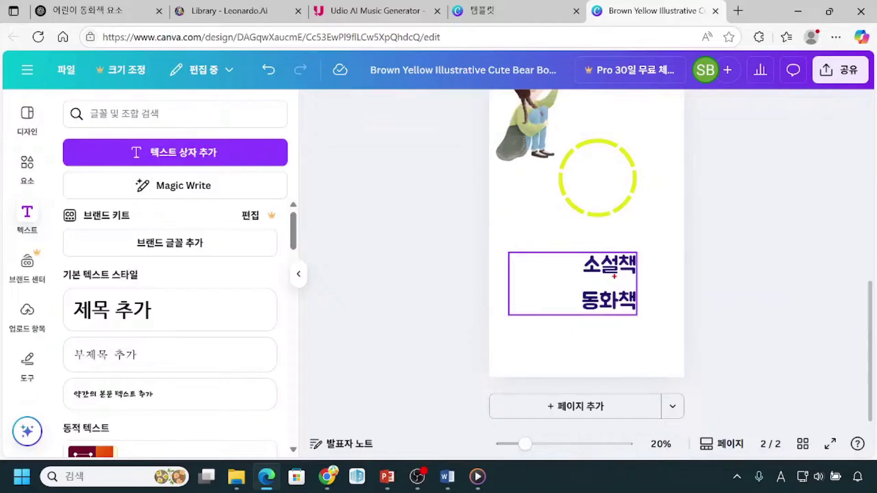
Increase the letter spacing of the 소설책 동화책 text box to 484.
{"action": "left_click", "coordinate": [591, 272]}
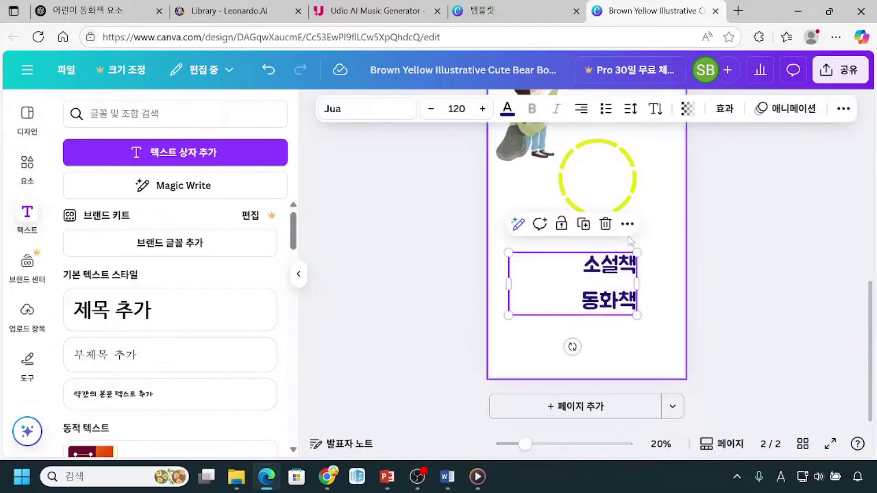
{"action": "left_click", "coordinate": [630, 115]}
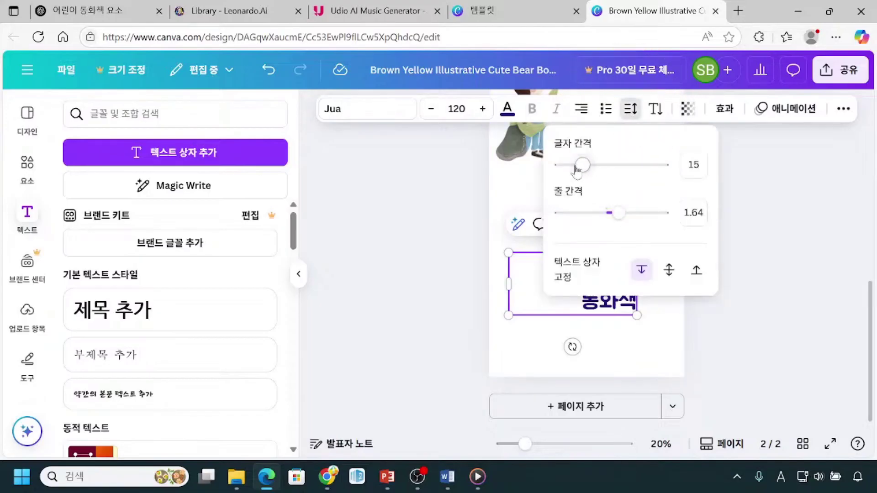
{"action": "left_click_drag", "start_coordinate": [583, 166], "coordinate": [630, 165]}
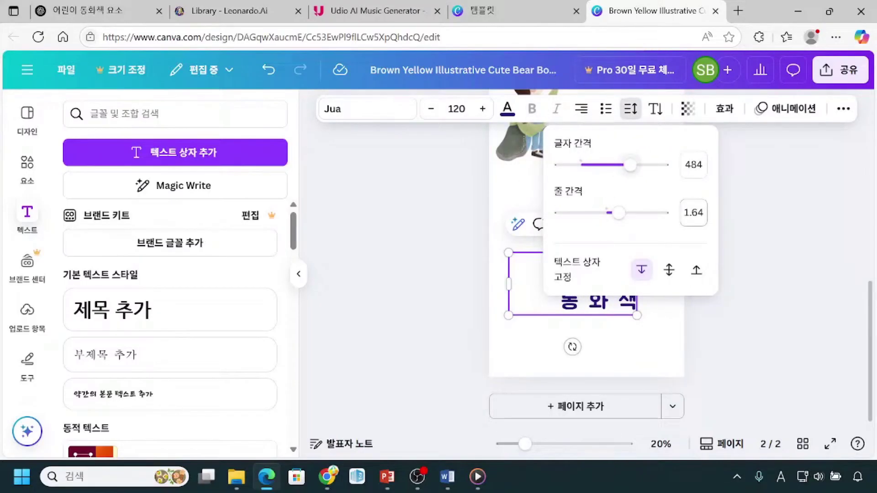
{"action": "left_click", "coordinate": [762, 256]}
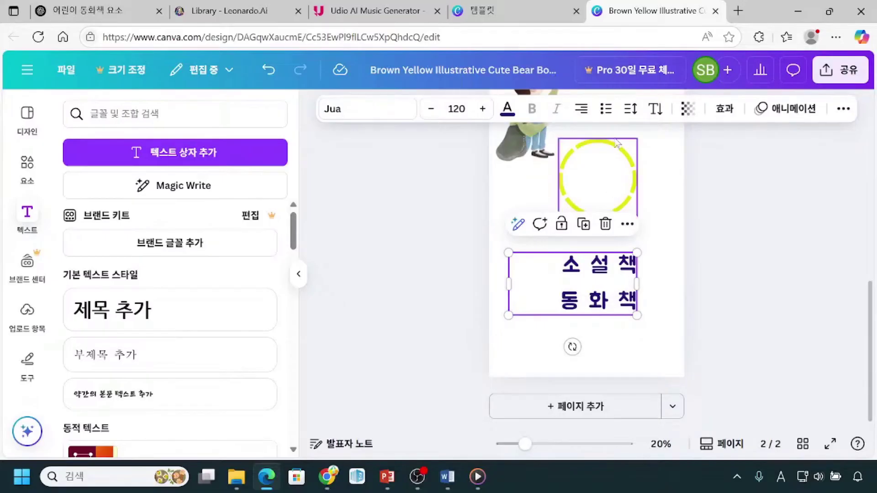
Switch the 소설책 동화책 text to vertical orientation and back to horizontal.
{"action": "left_click", "coordinate": [574, 309]}
{"action": "left_click", "coordinate": [656, 109]}
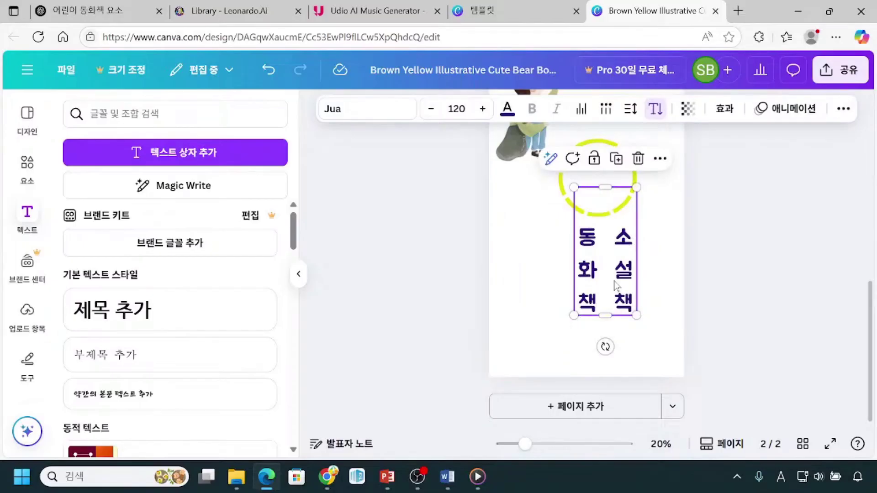
{"action": "left_click", "coordinate": [658, 109]}
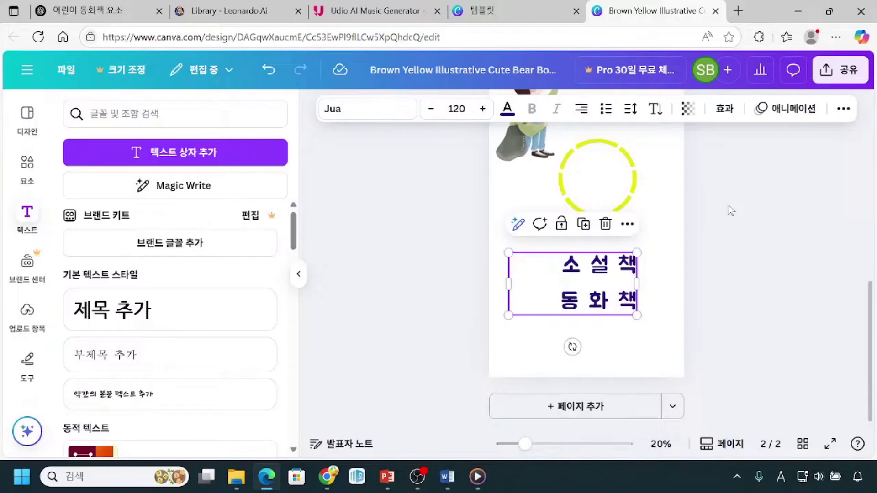
{"action": "scroll", "coordinate": [640, 281], "scroll_direction": "up", "scroll_amount": 1}
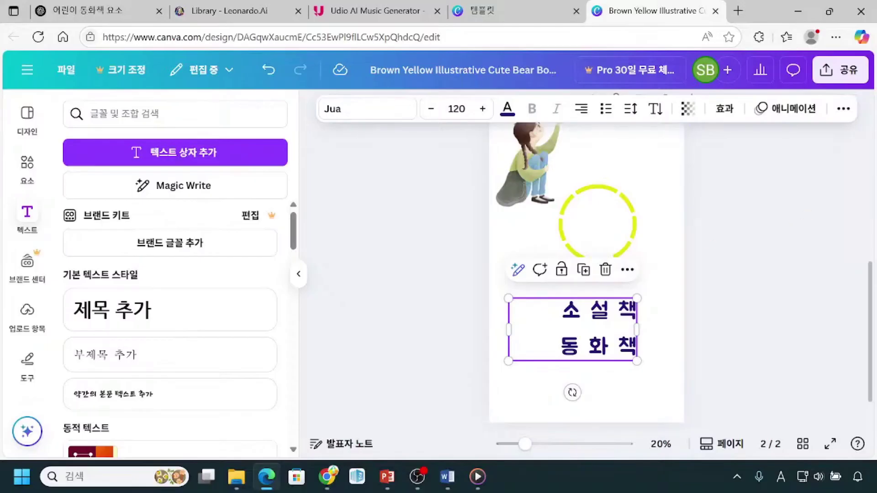
{"action": "mouse_move", "coordinate": [492, 288]}
{"action": "left_mouse_down"}
{"action": "mouse_move", "coordinate": [580, 370]}
{"action": "mouse_move", "coordinate": [655, 379]}
{"action": "left_mouse_up"}
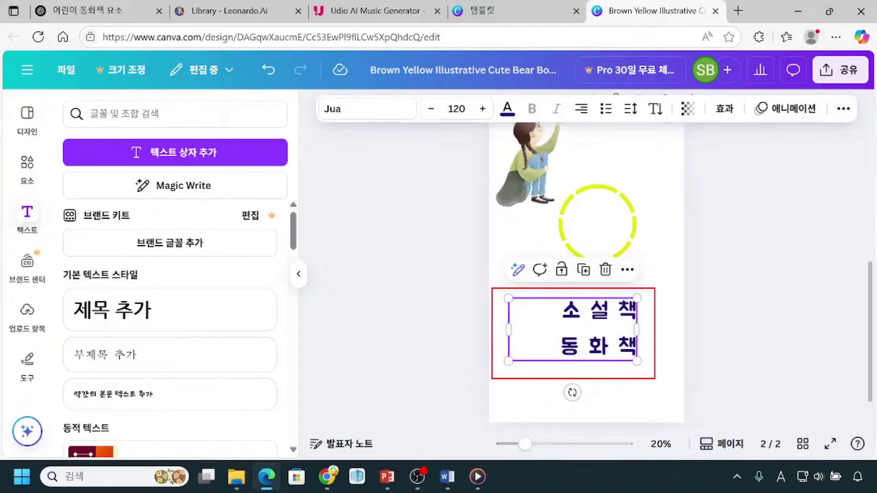
{"action": "mouse_move", "coordinate": [317, 104]}
{"action": "left_mouse_down"}
{"action": "mouse_move", "coordinate": [695, 137]}
{"action": "mouse_move", "coordinate": [849, 127]}
{"action": "left_mouse_up"}
{"action": "left_click_drag", "start_coordinate": [734, 102], "coordinate": [779, 92]}
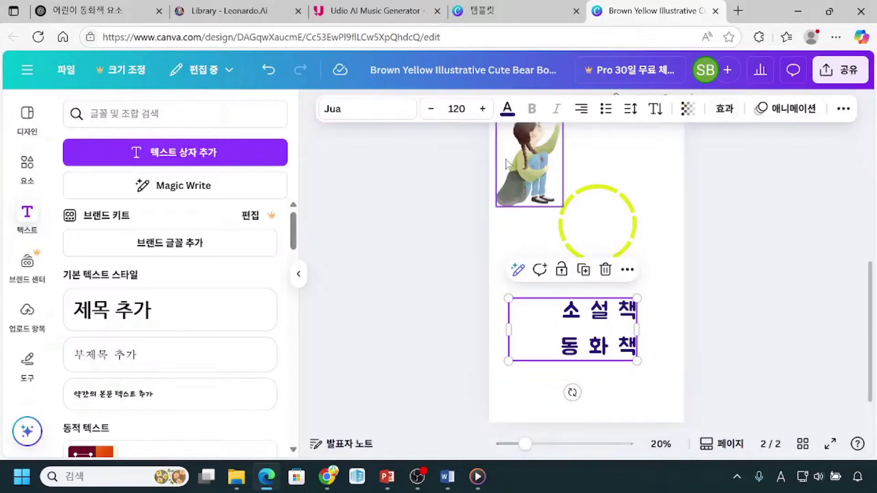
Compare the editing options offered for the girl illustration, the dashed yellow circle and the 소설책 동화책 text box.
{"action": "left_click", "coordinate": [516, 183]}
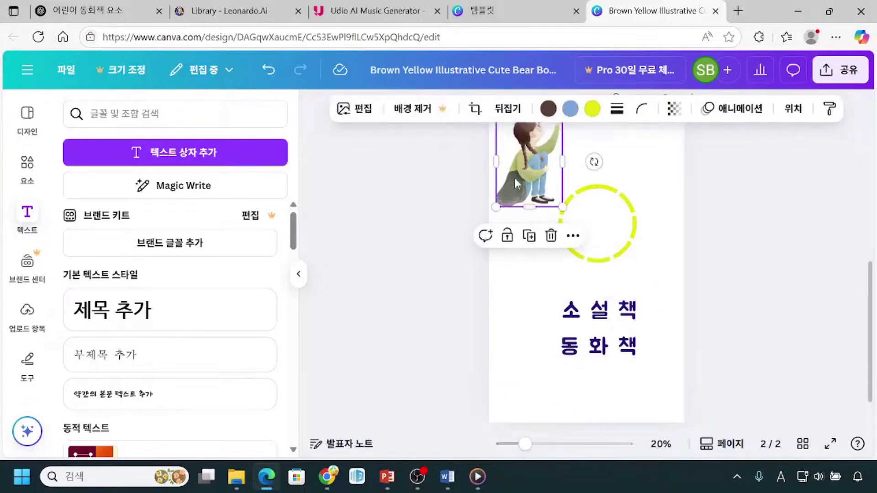
{"action": "left_click", "coordinate": [597, 241]}
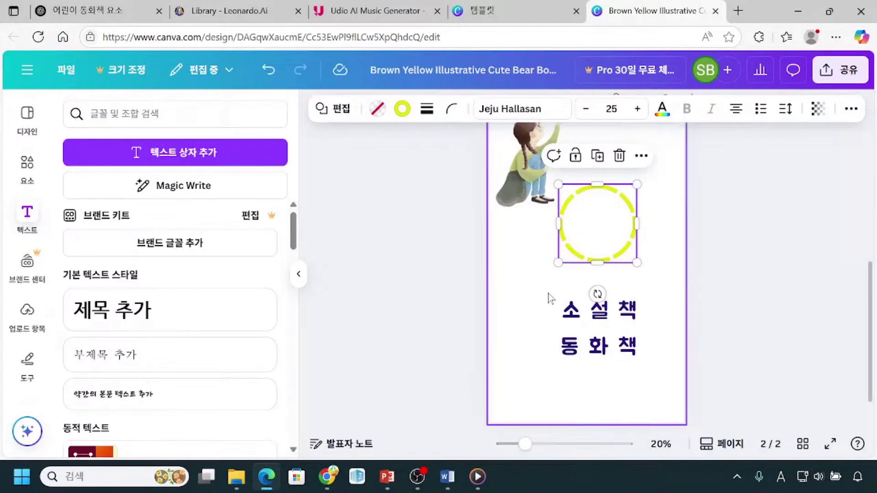
{"action": "left_click", "coordinate": [587, 349]}
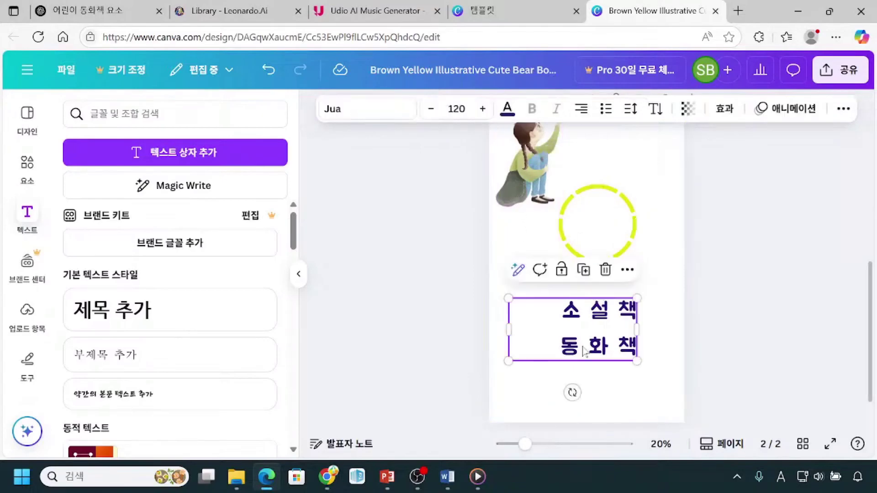
Apply the 네온 text effect to the 소설책 동화책 text box.
{"action": "left_click", "coordinate": [576, 325]}
{"action": "left_click", "coordinate": [726, 110]}
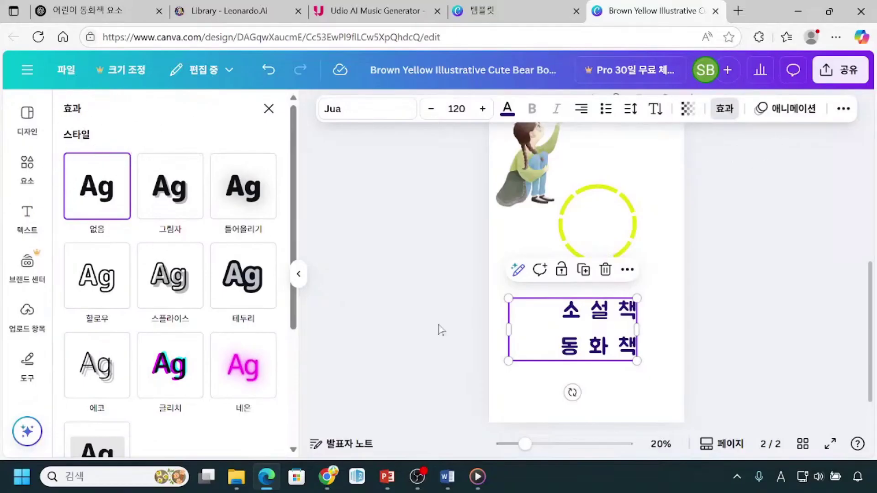
{"action": "left_click", "coordinate": [251, 388]}
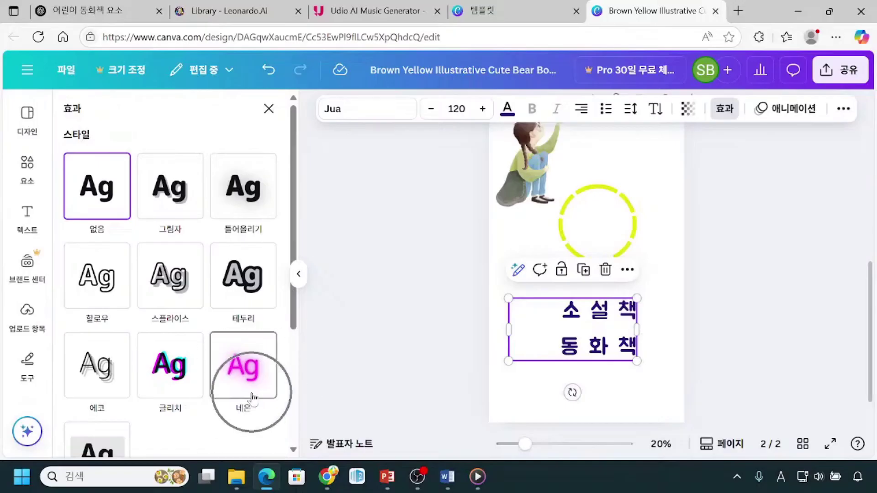
{"action": "left_click", "coordinate": [172, 214]}
{"action": "left_click", "coordinate": [173, 214]}
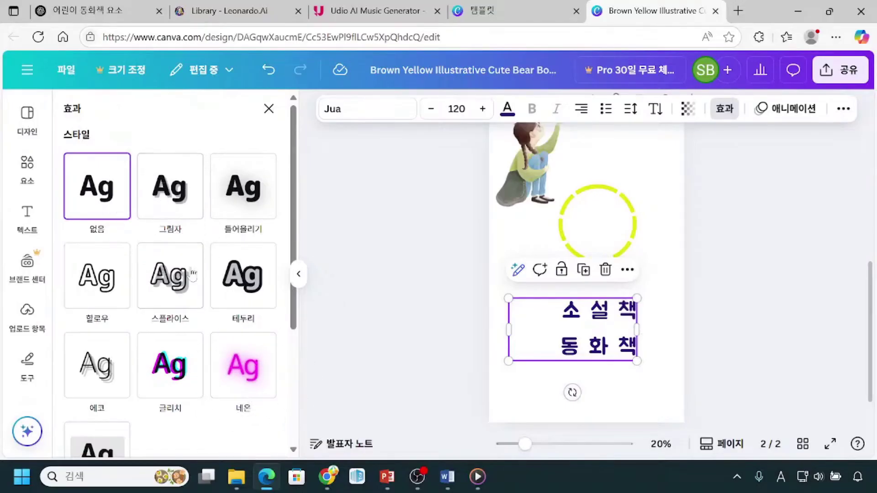
{"action": "left_click", "coordinate": [239, 388]}
{"action": "left_click", "coordinate": [239, 389]}
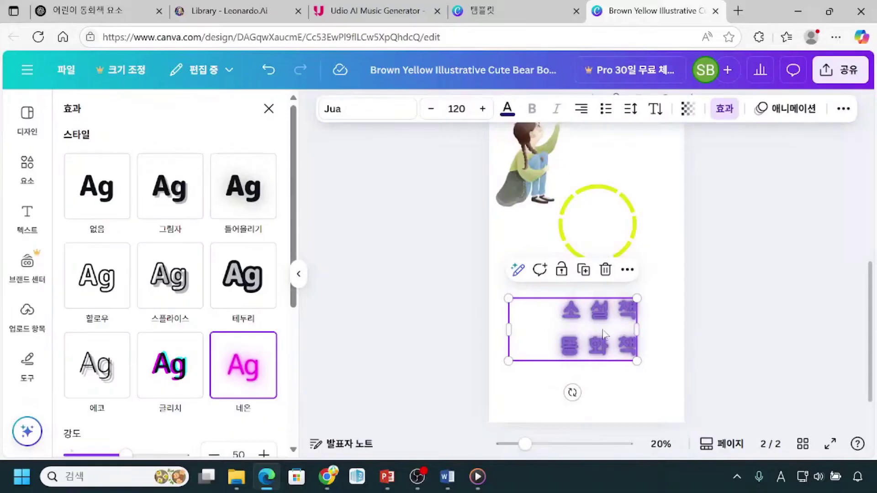
Increase the intensity (강도) of the text box's neon effect to 58.
{"action": "scroll", "coordinate": [176, 354], "scroll_direction": "down", "scroll_amount": 2}
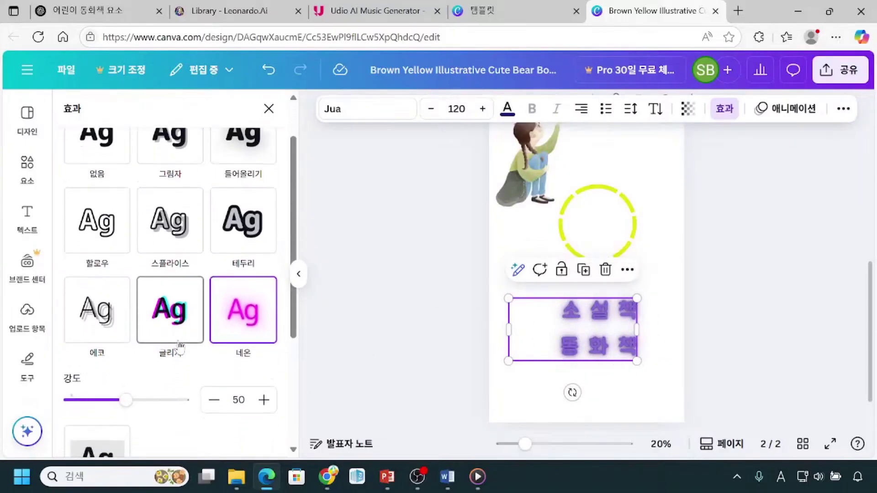
{"action": "scroll", "coordinate": [179, 348], "scroll_direction": "down", "scroll_amount": 1}
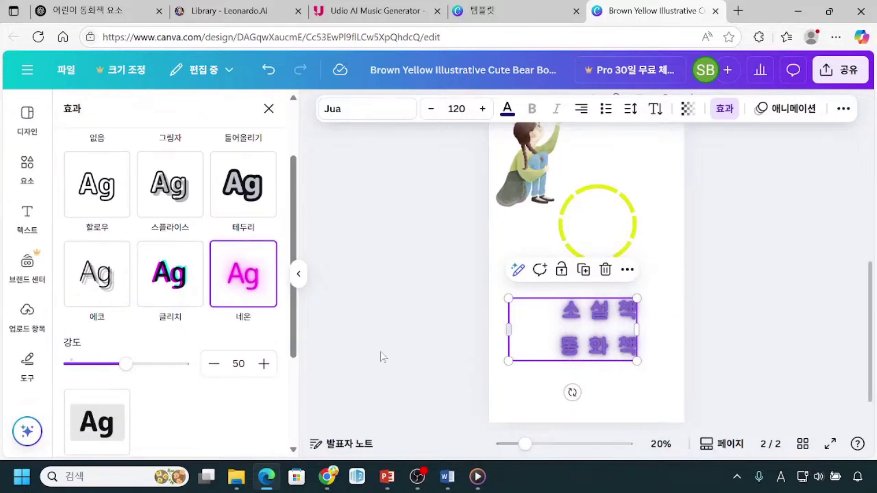
{"action": "mouse_move", "coordinate": [121, 373]}
{"action": "left_mouse_down"}
{"action": "mouse_move", "coordinate": [80, 374]}
{"action": "mouse_move", "coordinate": [179, 372]}
{"action": "mouse_move", "coordinate": [170, 379]}
{"action": "mouse_move", "coordinate": [136, 371]}
{"action": "left_mouse_up"}
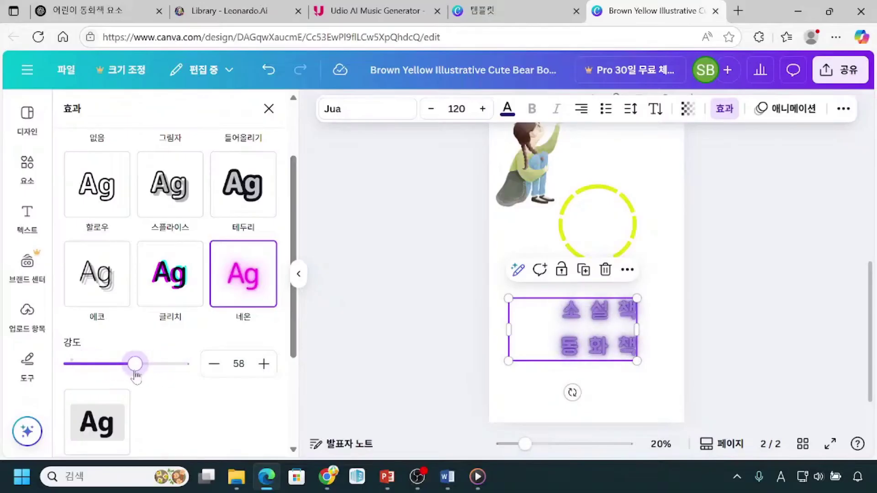
{"action": "left_click", "coordinate": [614, 363]}
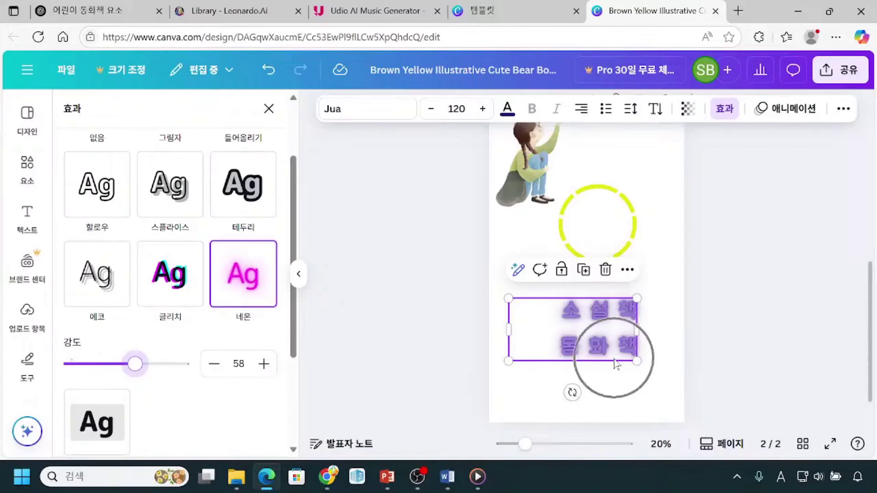
{"action": "left_click", "coordinate": [601, 341]}
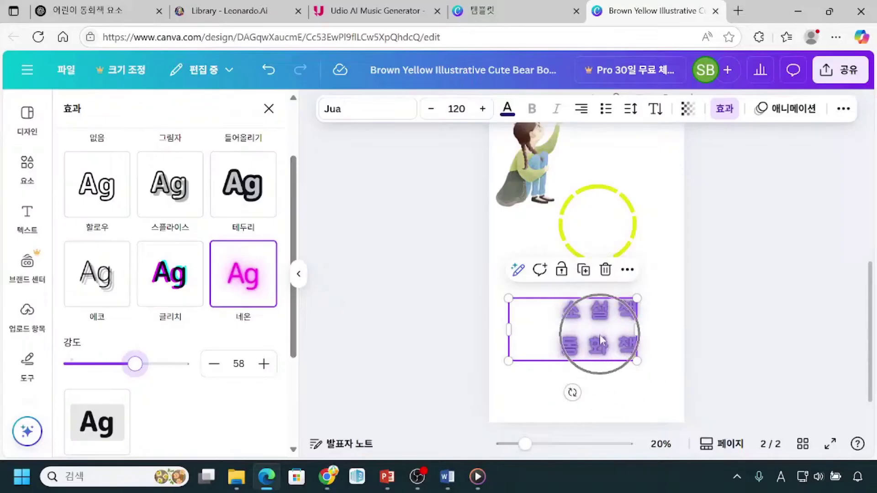
Remove the neon effect from the 소설책 동화책 text box by setting its style to 없음.
{"action": "scroll", "coordinate": [224, 283], "scroll_direction": "up", "scroll_amount": 2}
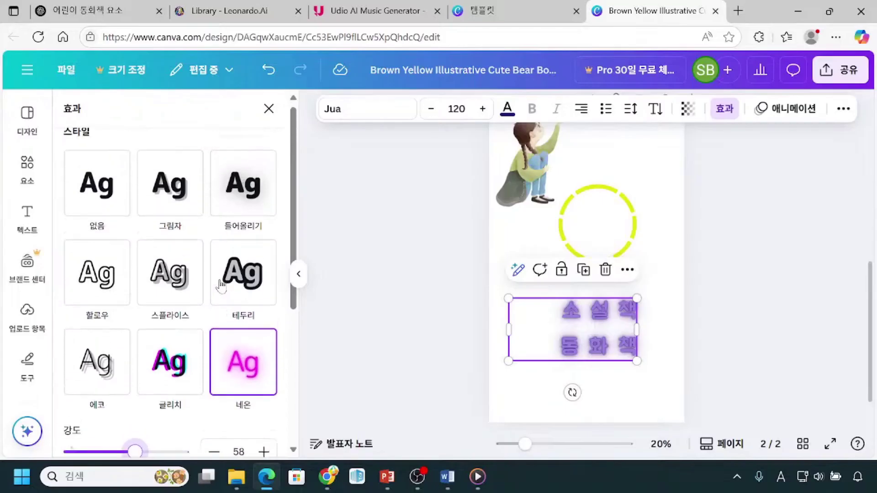
{"action": "left_click", "coordinate": [88, 204]}
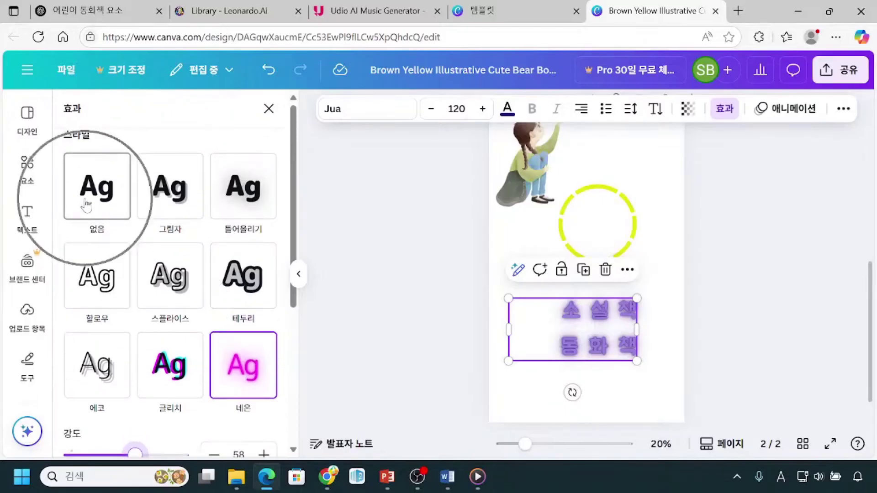
{"action": "left_click", "coordinate": [87, 205]}
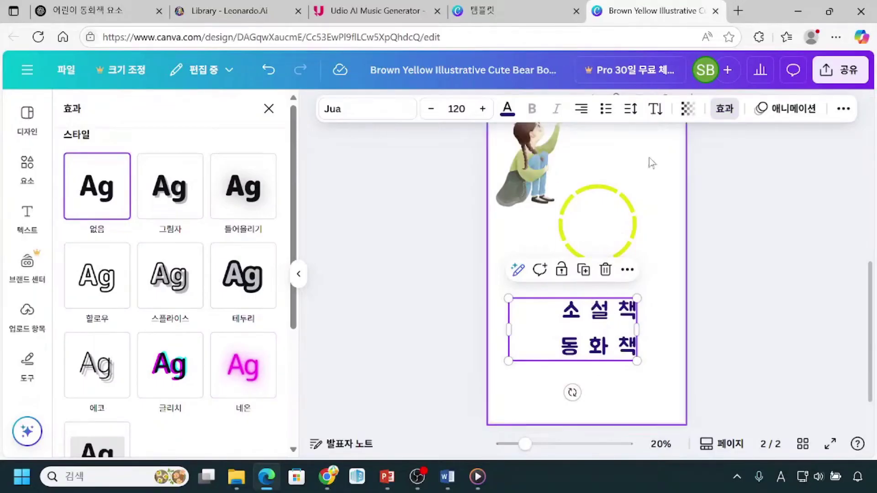
Preview the text animations for the 소설책 동화책 text box and apply 내려오기.
{"action": "left_click", "coordinate": [603, 348]}
{"action": "left_click", "coordinate": [547, 347]}
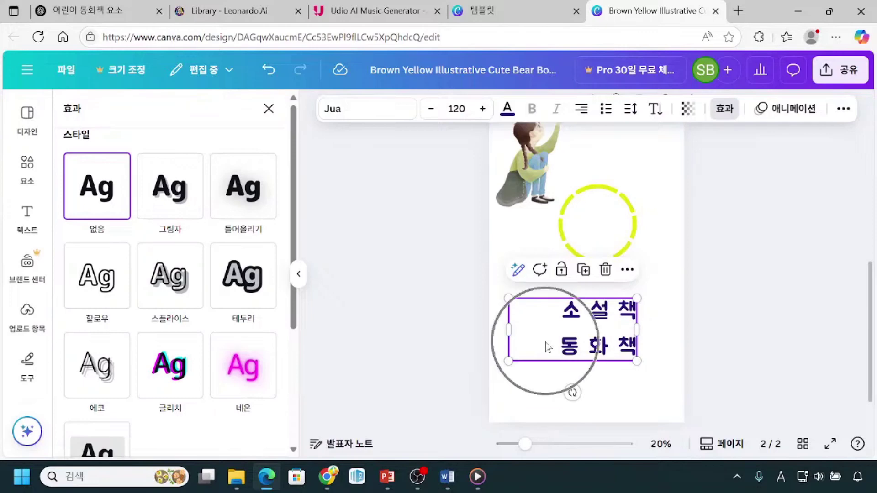
{"action": "left_click", "coordinate": [798, 119]}
{"action": "left_click", "coordinate": [585, 363]}
{"action": "left_click", "coordinate": [585, 364]}
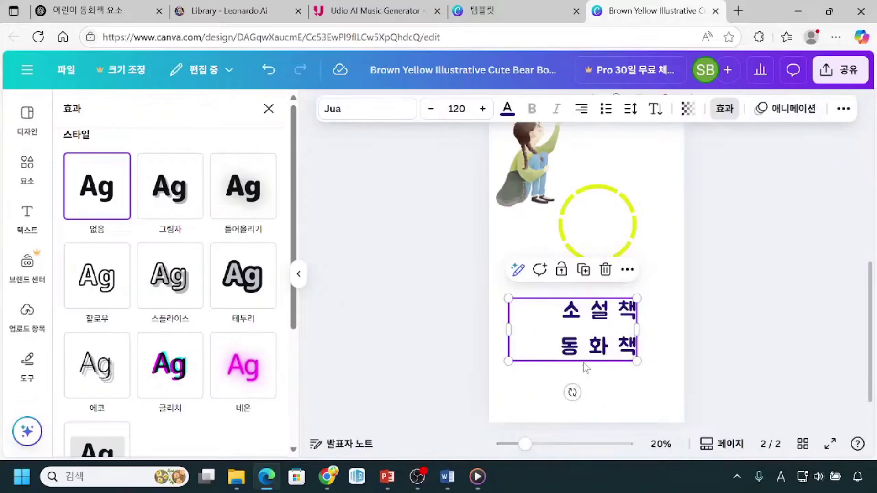
{"action": "left_click", "coordinate": [789, 114]}
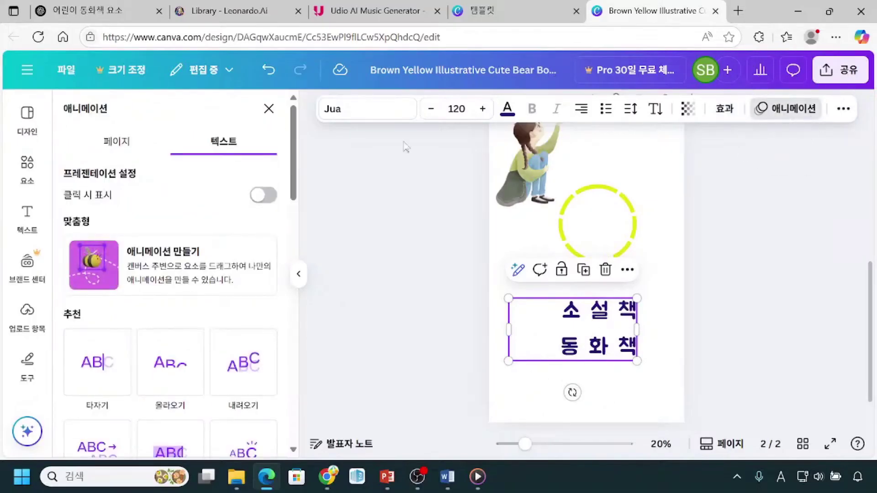
{"action": "scroll", "coordinate": [142, 327], "scroll_direction": "down", "scroll_amount": 1}
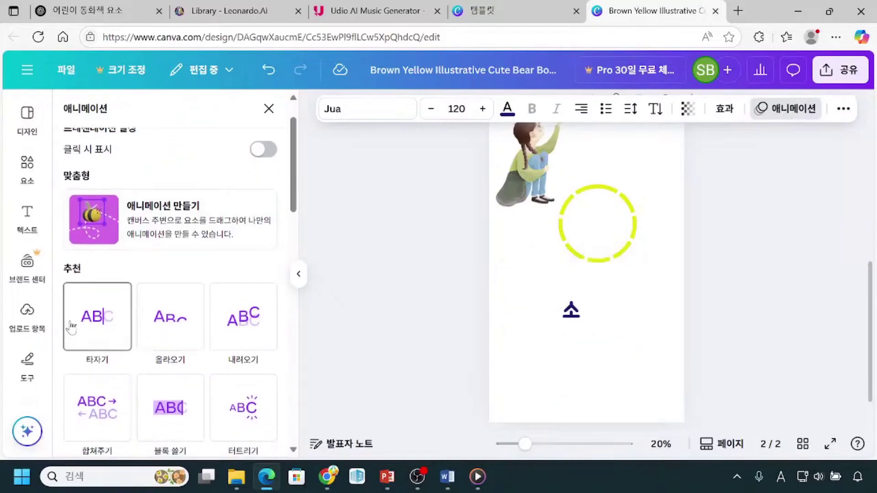
{"action": "scroll", "coordinate": [339, 329], "scroll_direction": "down", "scroll_amount": 1}
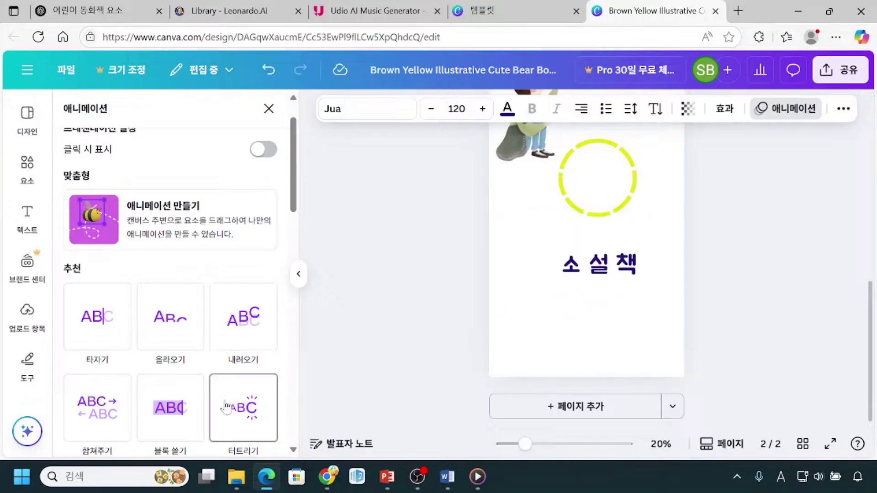
{"action": "left_click", "coordinate": [247, 320]}
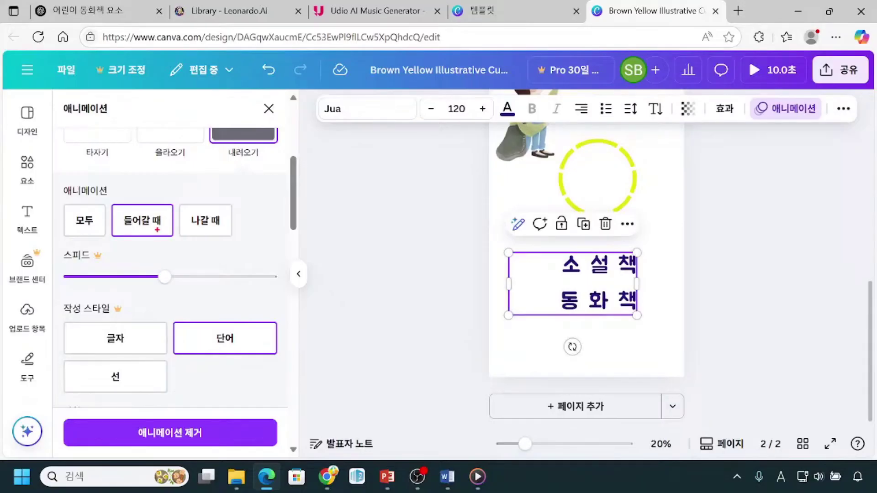
{"action": "left_click_drag", "start_coordinate": [183, 242], "coordinate": [230, 238]}
{"action": "left_click_drag", "start_coordinate": [440, 234], "coordinate": [504, 259]}
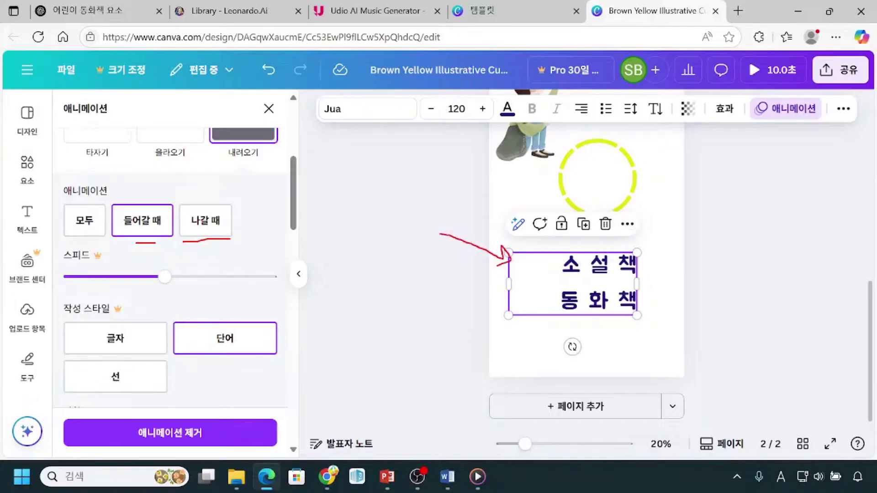
{"action": "mouse_move", "coordinate": [186, 205]}
{"action": "left_mouse_down"}
{"action": "mouse_move", "coordinate": [188, 234]}
{"action": "mouse_move", "coordinate": [225, 220]}
{"action": "mouse_move", "coordinate": [189, 197]}
{"action": "left_mouse_up"}
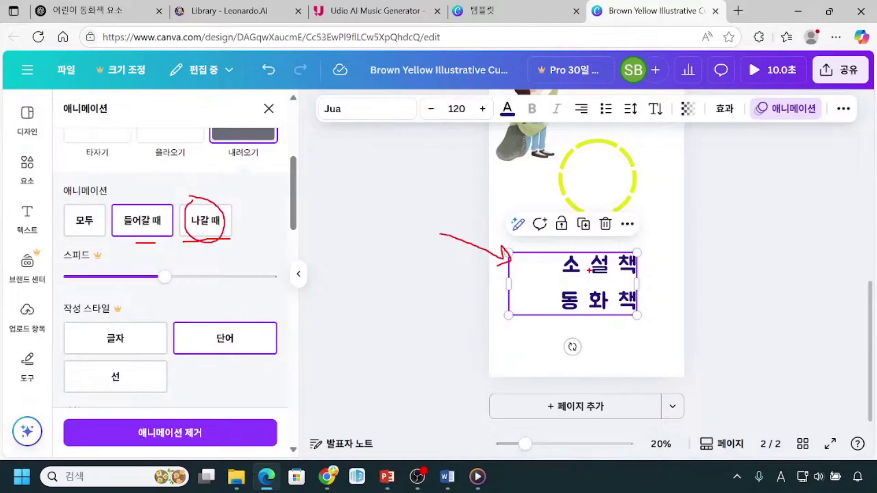
{"action": "left_click_drag", "start_coordinate": [67, 270], "coordinate": [96, 269]}
{"action": "left_click_drag", "start_coordinate": [71, 317], "coordinate": [120, 316]}
{"action": "left_click_drag", "start_coordinate": [102, 270], "coordinate": [99, 248]}
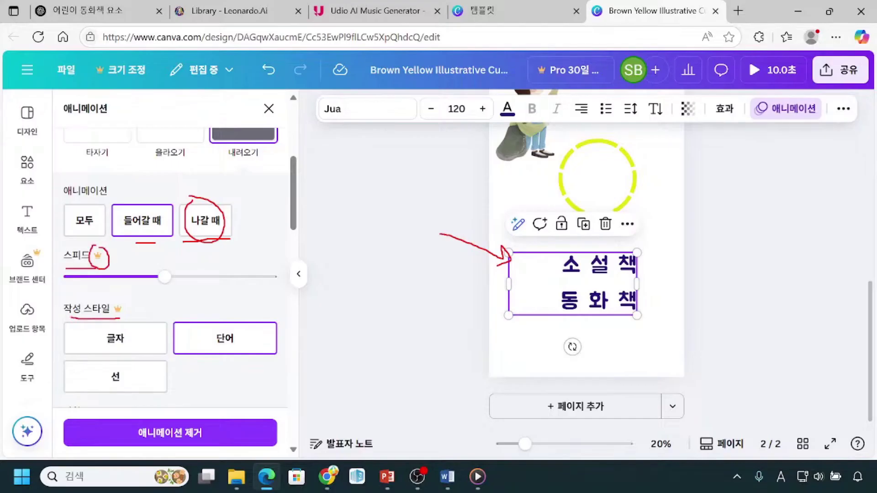
{"action": "left_click_drag", "start_coordinate": [111, 305], "coordinate": [124, 302]}
{"action": "left_click_drag", "start_coordinate": [239, 262], "coordinate": [126, 347]}
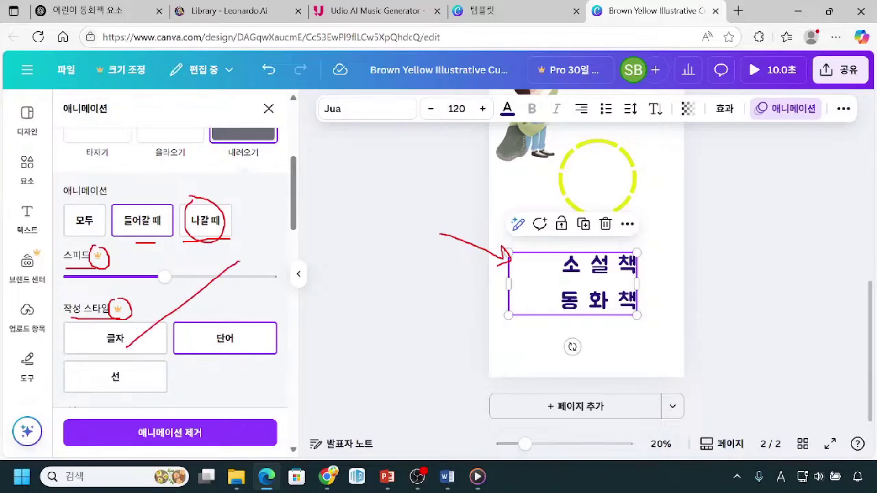
{"action": "left_click_drag", "start_coordinate": [129, 257], "coordinate": [215, 364]}
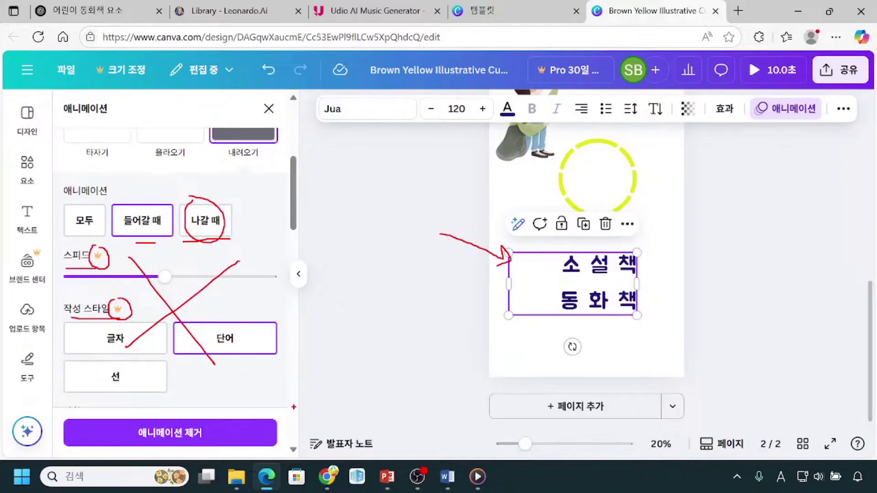
{"action": "left_click_drag", "start_coordinate": [300, 384], "coordinate": [251, 429]}
{"action": "key", "text": "Escape"}
{"action": "left_click", "coordinate": [265, 450]}
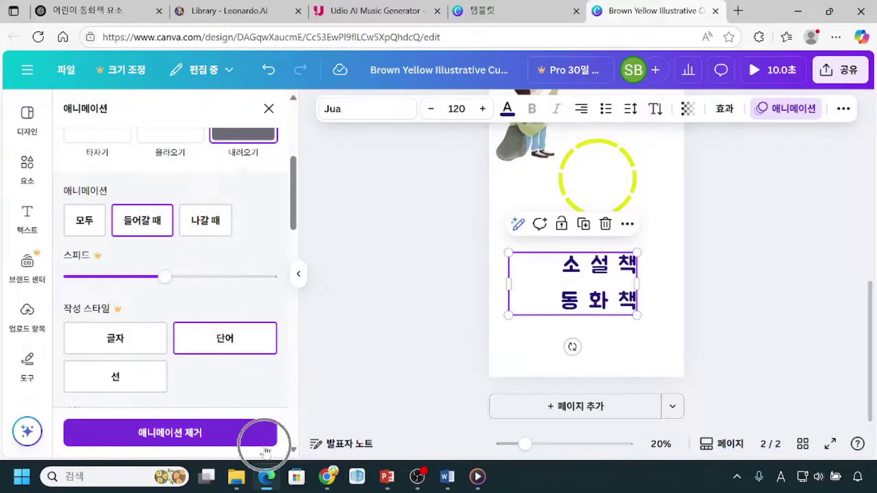
Show the animation options for the dashed yellow circle on page 2.
{"action": "left_click", "coordinate": [621, 303]}
{"action": "scroll", "coordinate": [593, 274], "scroll_direction": "up", "scroll_amount": 2}
{"action": "left_click", "coordinate": [572, 244]}
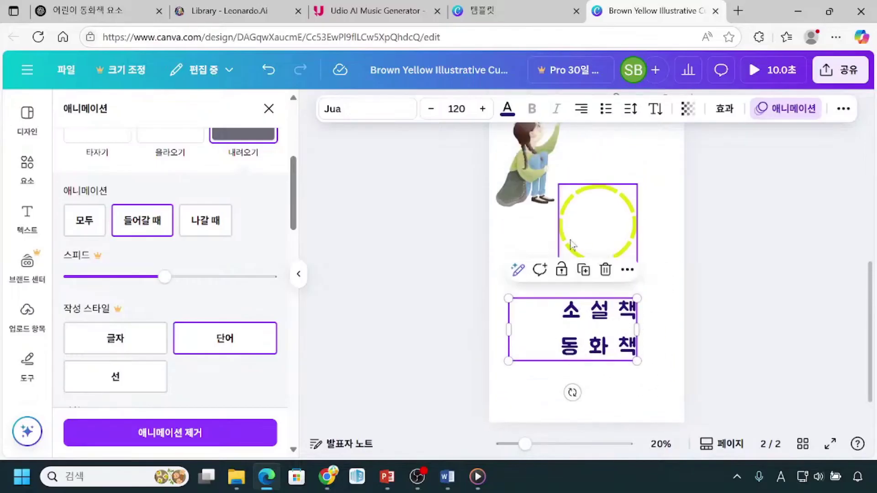
{"action": "left_click", "coordinate": [572, 244]}
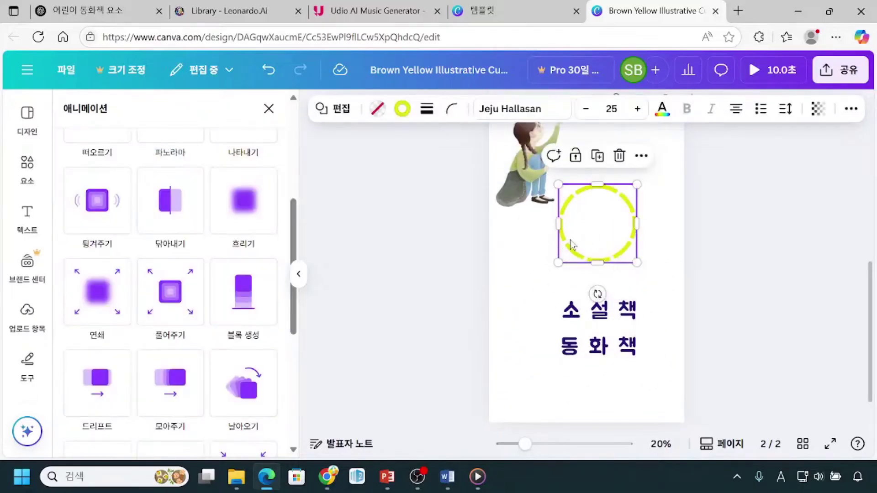
{"action": "left_click", "coordinate": [853, 111]}
{"action": "left_click", "coordinate": [623, 251]}
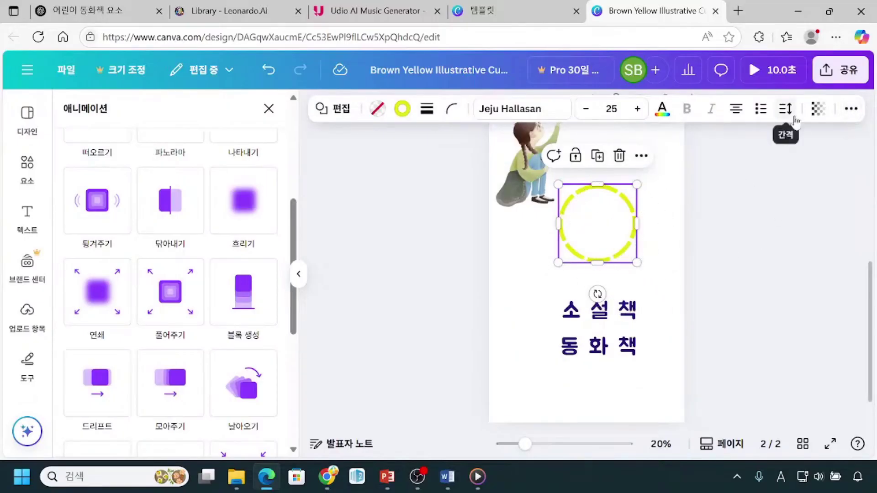
{"action": "left_click", "coordinate": [851, 120]}
{"action": "left_click", "coordinate": [851, 120]}
{"action": "left_click", "coordinate": [853, 119]}
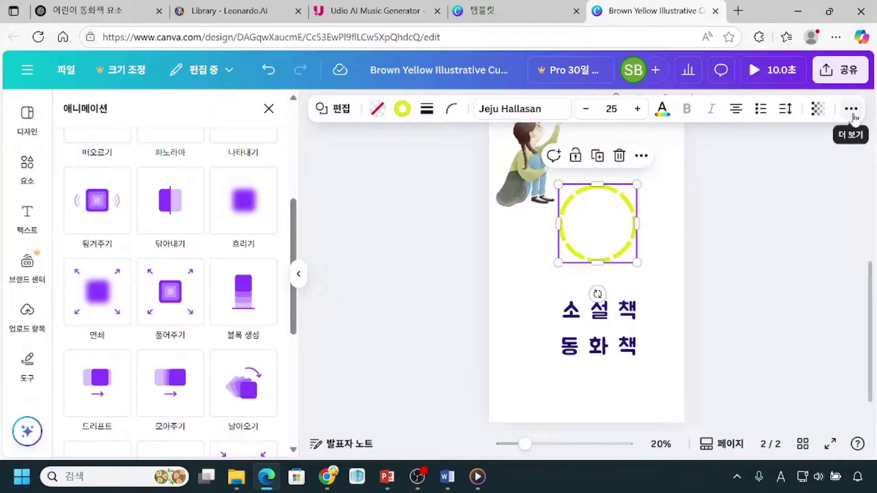
{"action": "left_click", "coordinate": [852, 110]}
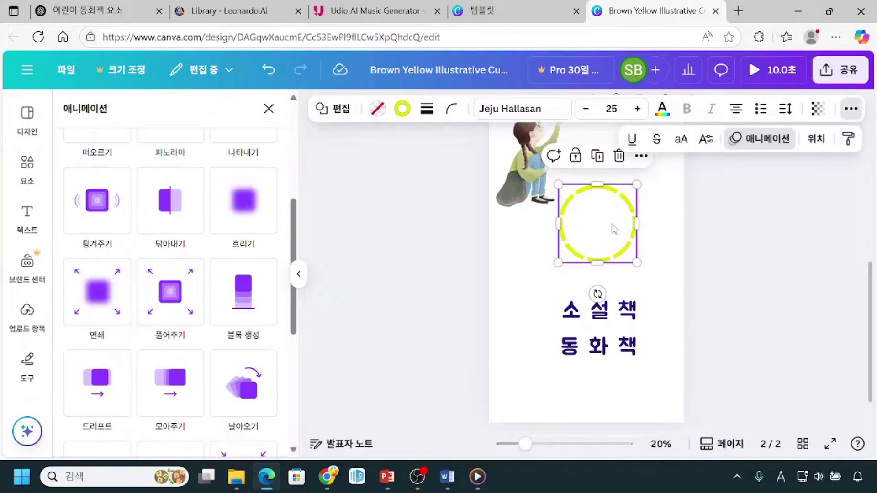
{"action": "left_click", "coordinate": [768, 153]}
{"action": "left_click", "coordinate": [771, 157]}
{"action": "left_click", "coordinate": [770, 157]}
Show the animation options for the girl illustration on page 2 and undo the last change.
{"action": "left_click", "coordinate": [528, 198]}
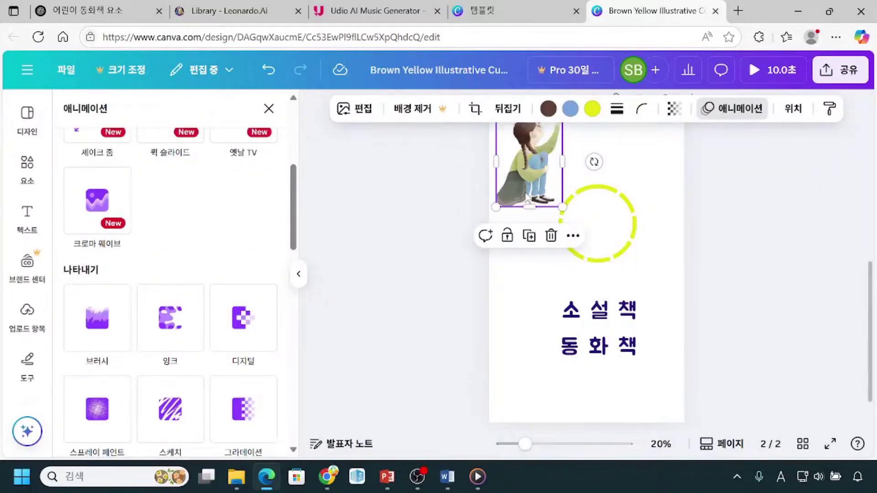
{"action": "left_click", "coordinate": [731, 120]}
{"action": "scroll", "coordinate": [483, 253], "scroll_direction": "up", "scroll_amount": 2}
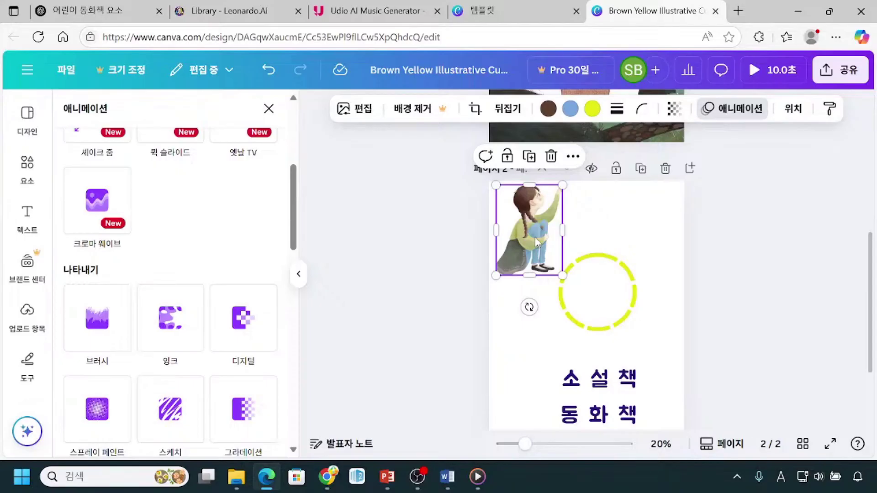
{"action": "key", "text": "ctrl+z"}
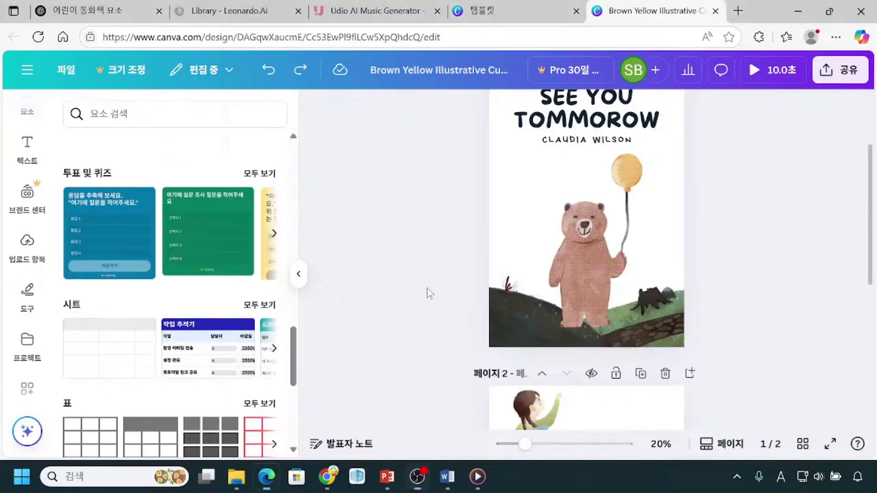
Look over the editor's content categories, from 요소 and 텍스트 through 브랜드 센터 and 업로드 항목 to 도구.
{"action": "scroll", "coordinate": [552, 301], "scroll_direction": "down", "scroll_amount": 5}
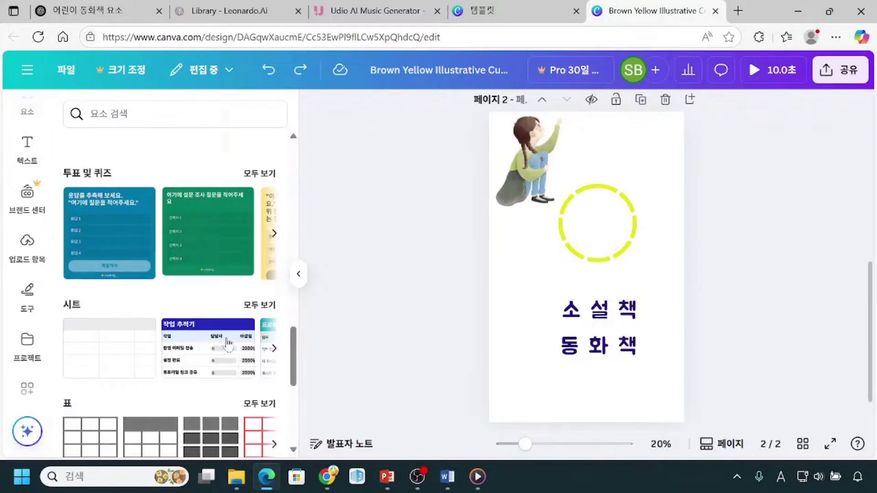
{"action": "left_click_drag", "start_coordinate": [293, 365], "coordinate": [289, 242]}
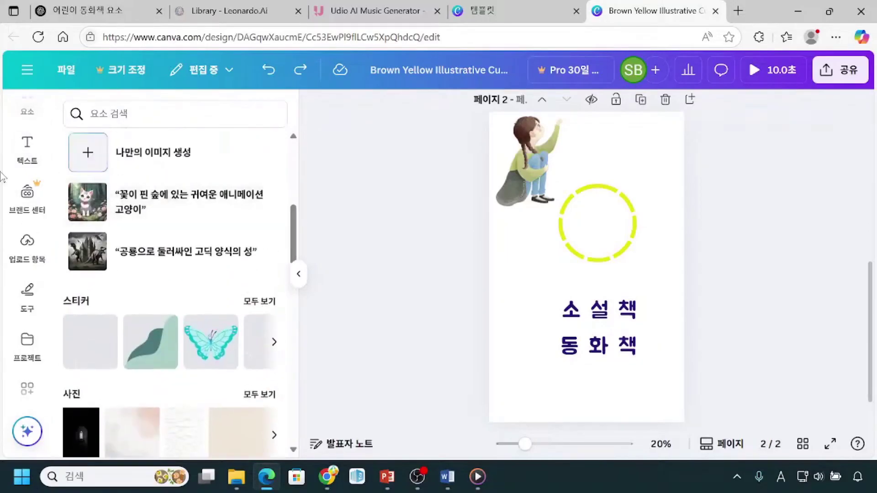
{"action": "scroll", "coordinate": [48, 137], "scroll_direction": "up", "scroll_amount": 2}
{"action": "scroll", "coordinate": [48, 137], "scroll_direction": "up", "scroll_amount": 1}
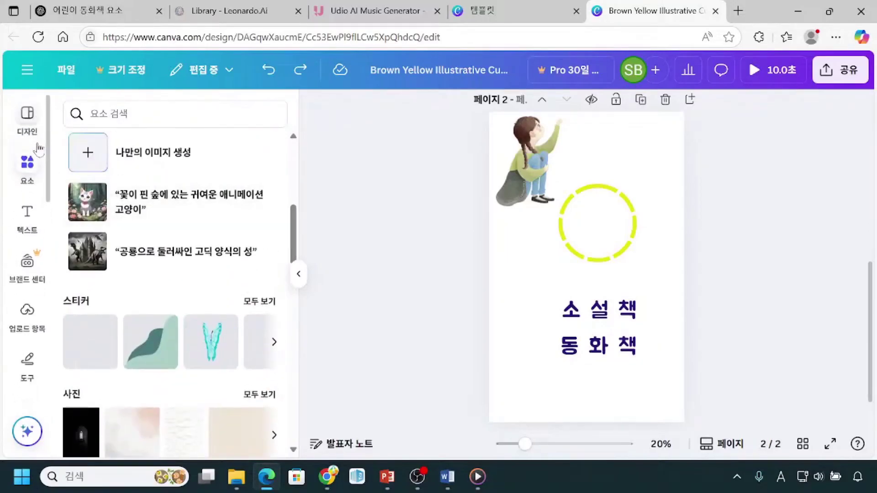
{"action": "left_click", "coordinate": [29, 179]}
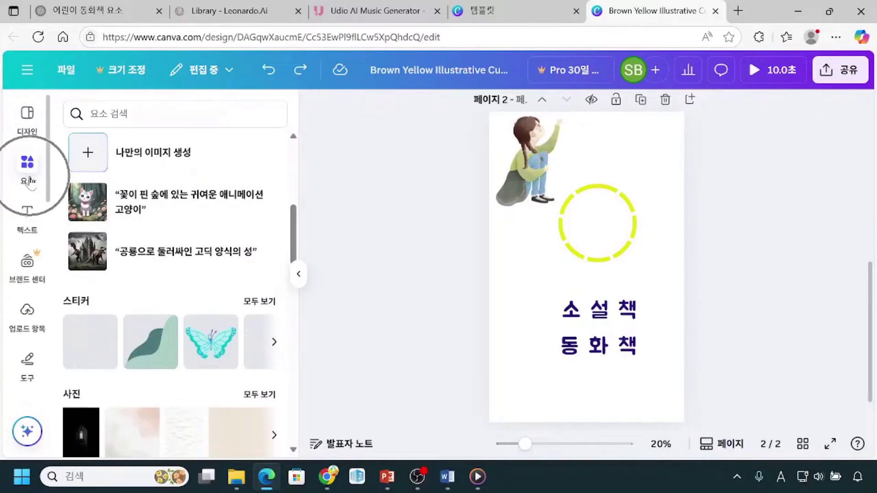
{"action": "left_click", "coordinate": [31, 238]}
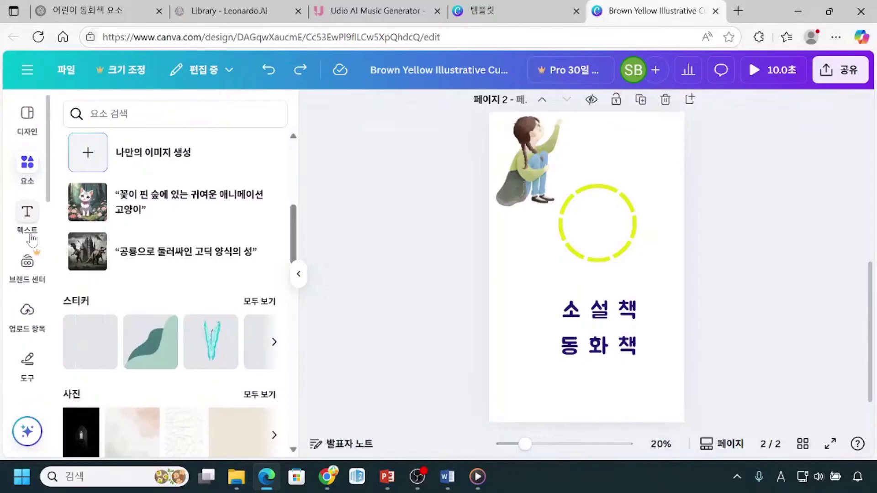
{"action": "left_click", "coordinate": [32, 289]}
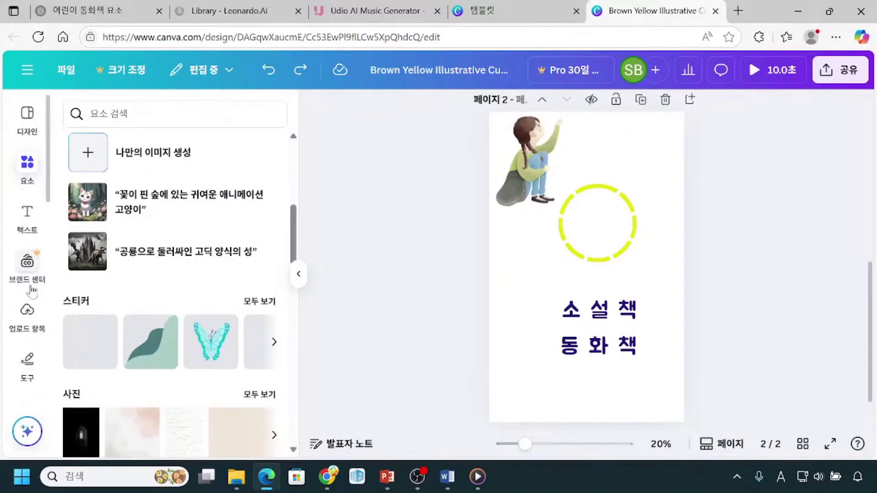
{"action": "left_click", "coordinate": [31, 288]}
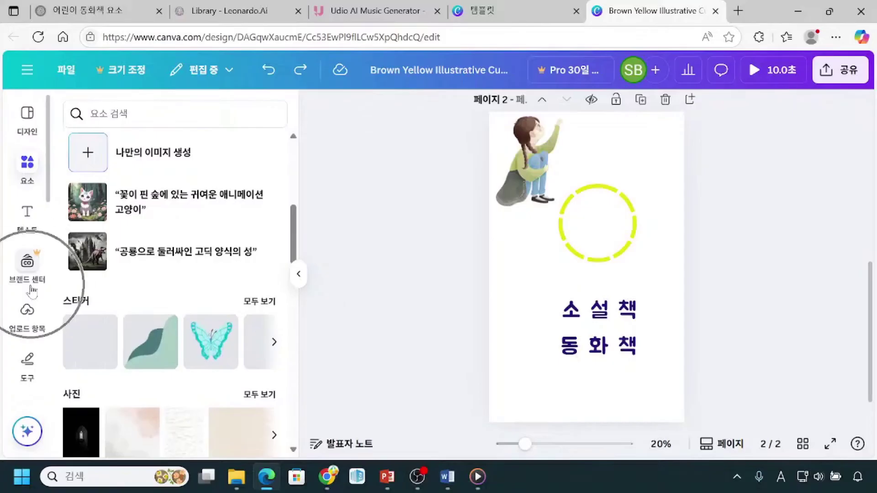
{"action": "left_click", "coordinate": [33, 287]}
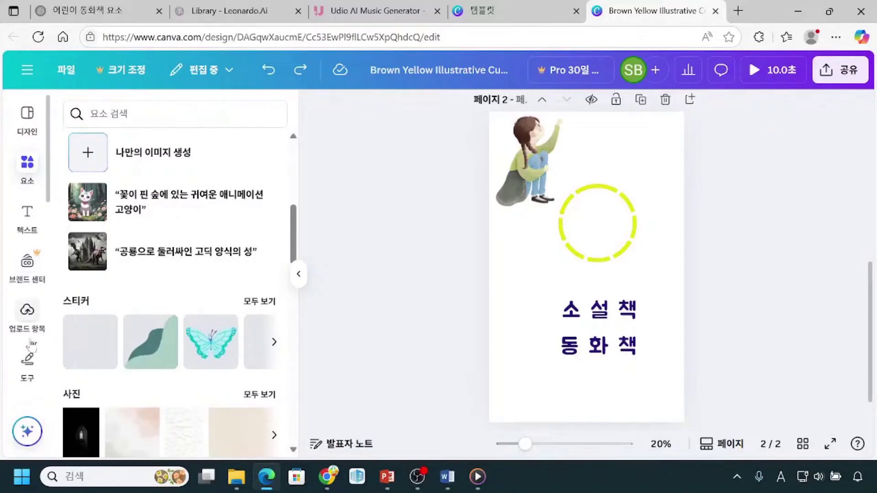
{"action": "scroll", "coordinate": [32, 336], "scroll_direction": "down", "scroll_amount": 1}
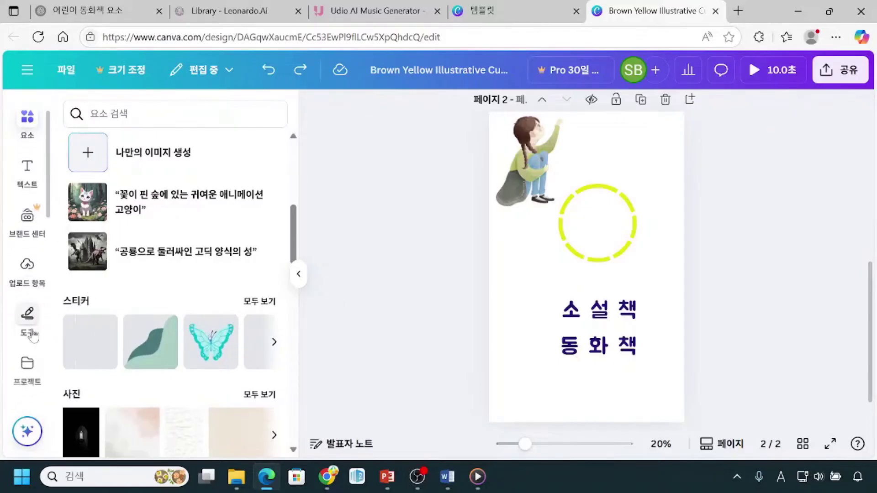
Open the drawing tools, choose the marker and set its colour to purple.
{"action": "left_click", "coordinate": [32, 336]}
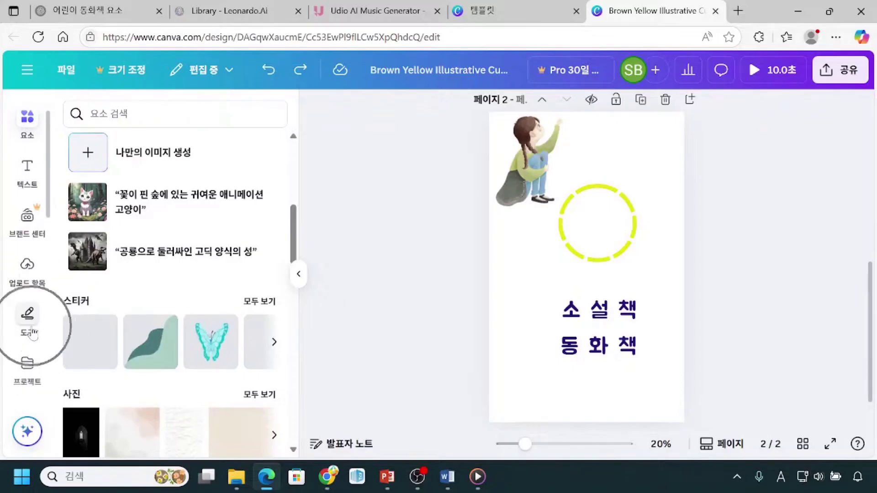
{"action": "left_click", "coordinate": [32, 336]}
{"action": "left_click", "coordinate": [32, 335]}
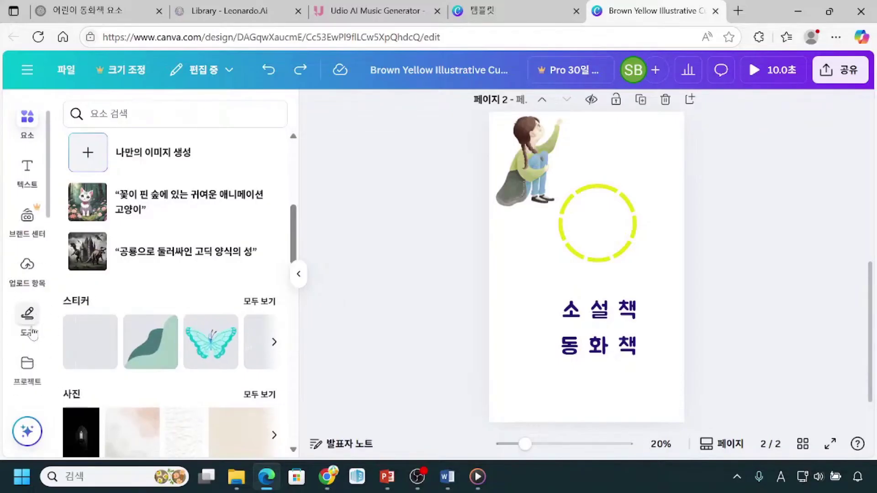
{"action": "left_click", "coordinate": [32, 336]}
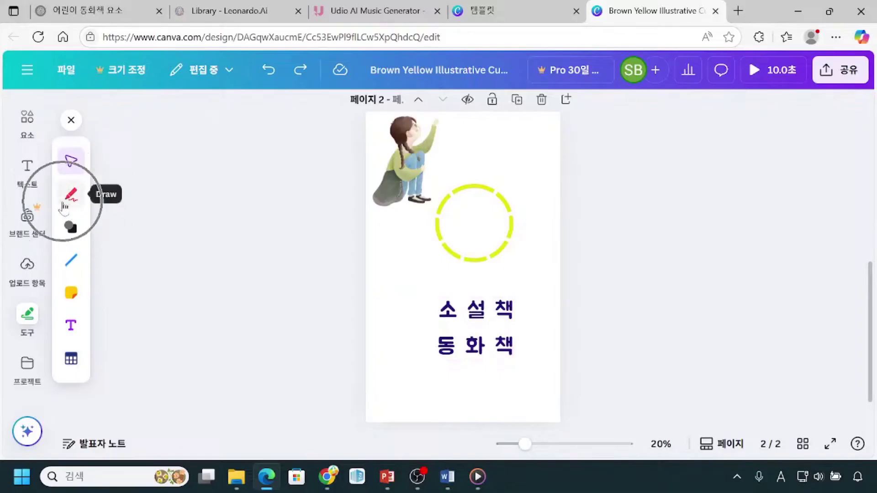
{"action": "left_click", "coordinate": [69, 195]}
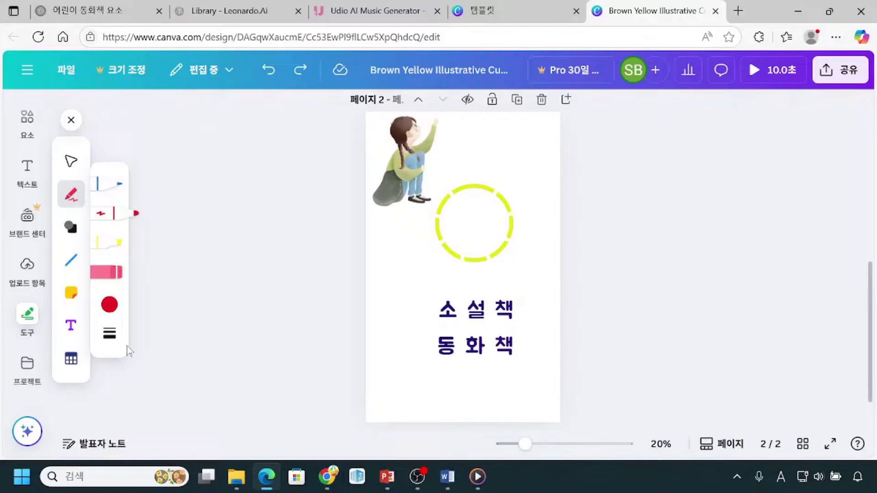
{"action": "left_click", "coordinate": [135, 214]}
{"action": "left_click", "coordinate": [109, 306]}
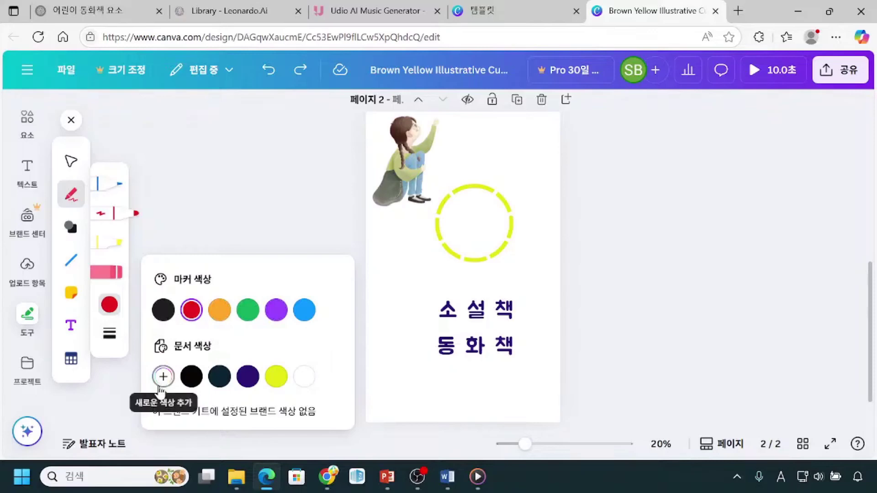
{"action": "left_click", "coordinate": [163, 388]}
{"action": "left_click", "coordinate": [276, 311]}
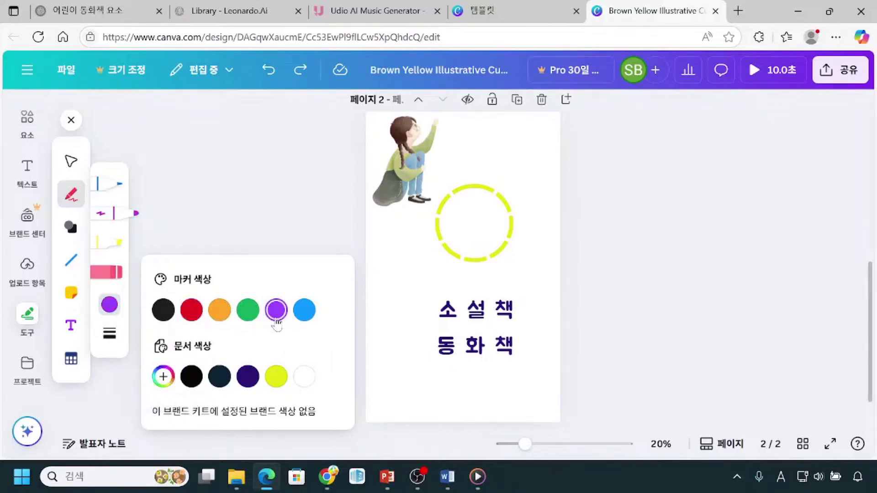
Set the marker's thickness (두께) to 22 and its transparency (투명도) to 59.
{"action": "left_click", "coordinate": [111, 337]}
{"action": "left_click_drag", "start_coordinate": [181, 355], "coordinate": [184, 355]}
{"action": "left_click", "coordinate": [191, 414]}
{"action": "left_click", "coordinate": [191, 414]}
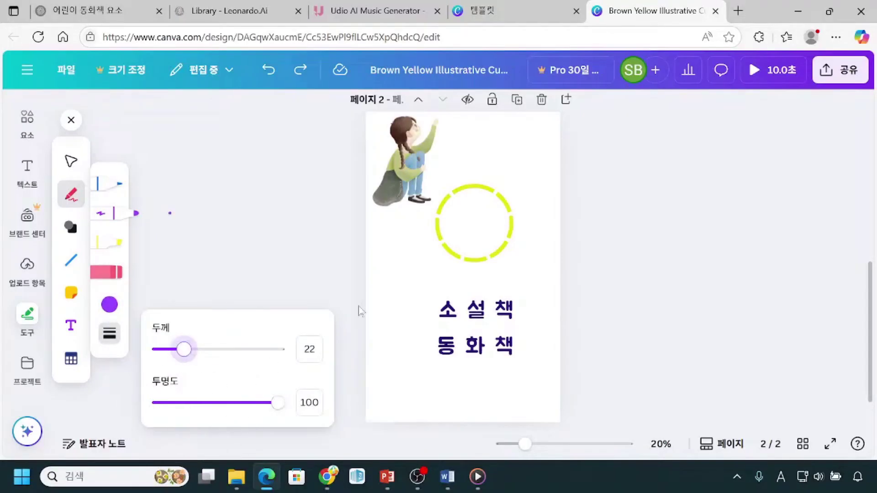
{"action": "left_click", "coordinate": [418, 271]}
{"action": "left_click_drag", "start_coordinate": [278, 403], "coordinate": [229, 403]}
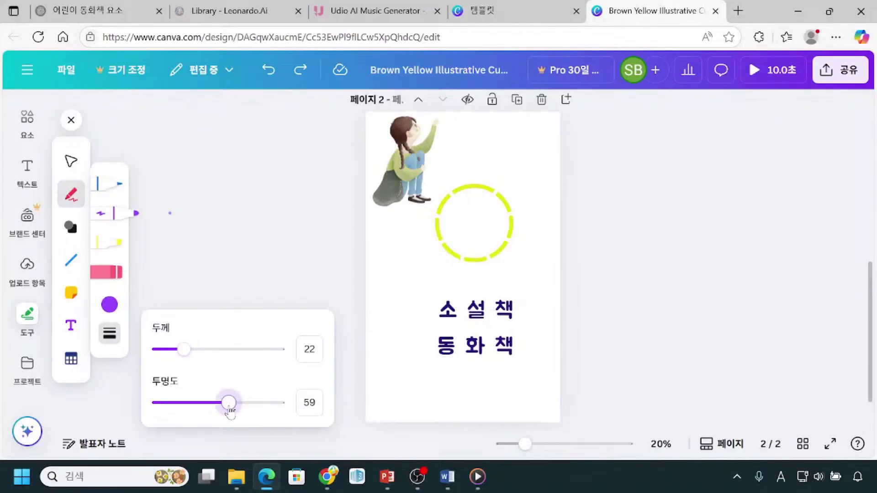
{"action": "left_click", "coordinate": [229, 403]}
Handwrite a short word in purple below the dashed circle on page 2 and undo the drawing.
{"action": "mouse_move", "coordinate": [401, 250]}
{"action": "left_mouse_down"}
{"action": "mouse_move", "coordinate": [402, 314]}
{"action": "mouse_move", "coordinate": [452, 268]}
{"action": "mouse_move", "coordinate": [449, 290]}
{"action": "mouse_move", "coordinate": [473, 277]}
{"action": "mouse_move", "coordinate": [483, 288]}
{"action": "mouse_move", "coordinate": [498, 274]}
{"action": "left_mouse_up"}
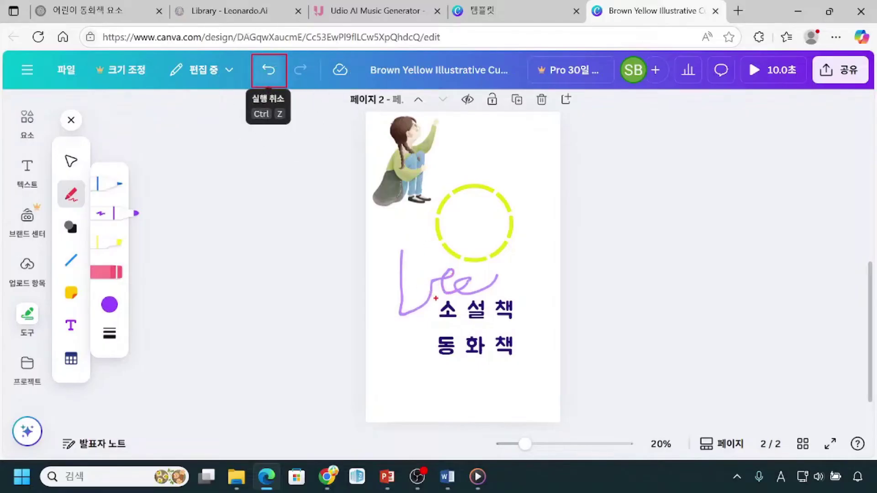
{"action": "left_click", "coordinate": [276, 80]}
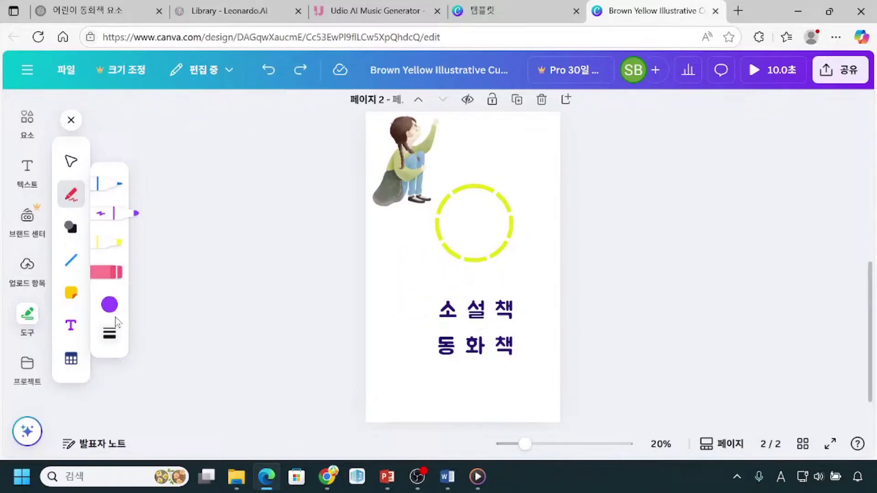
Draw a purple zigzag stroke beside the 소설책 text on page 2 and remove it with the eraser.
{"action": "mouse_move", "coordinate": [378, 256]}
{"action": "left_mouse_down"}
{"action": "mouse_move", "coordinate": [402, 316]}
{"action": "mouse_move", "coordinate": [456, 282]}
{"action": "left_mouse_up"}
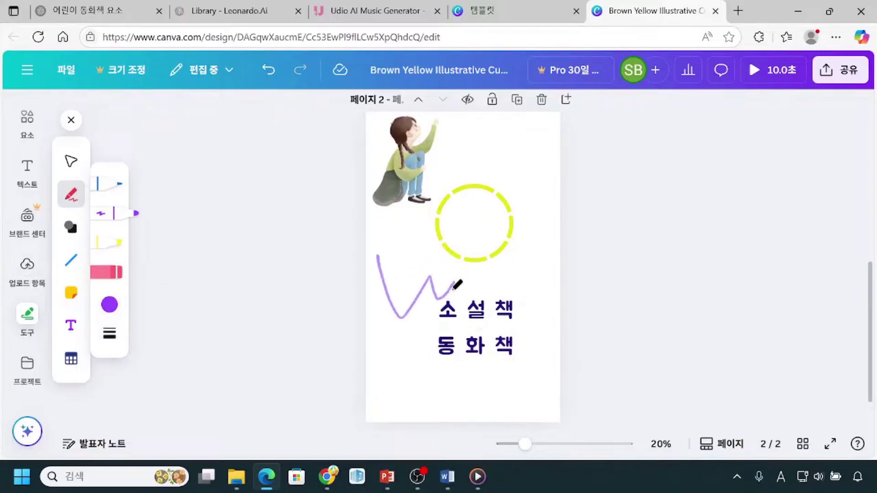
{"action": "left_click", "coordinate": [119, 274]}
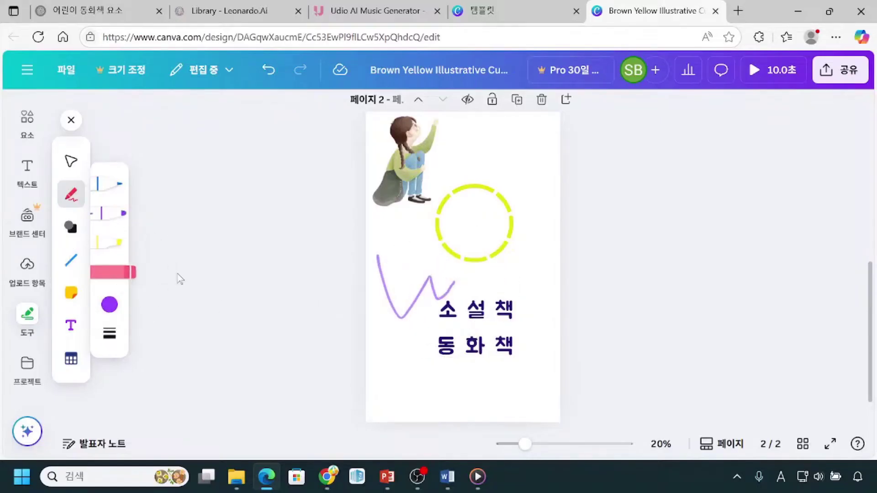
{"action": "left_click_drag", "start_coordinate": [461, 277], "coordinate": [454, 284]}
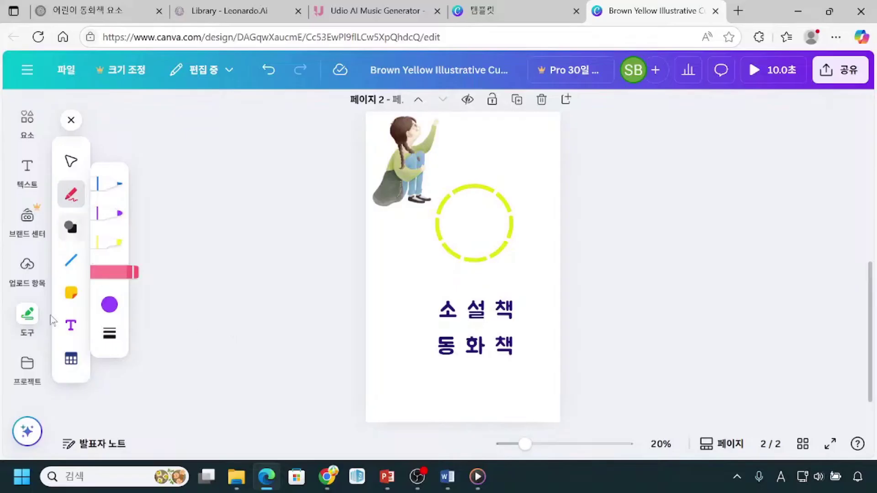
Insert a text box on page 2, clear its placeholder text and discard the empty box.
{"action": "left_click", "coordinate": [68, 331]}
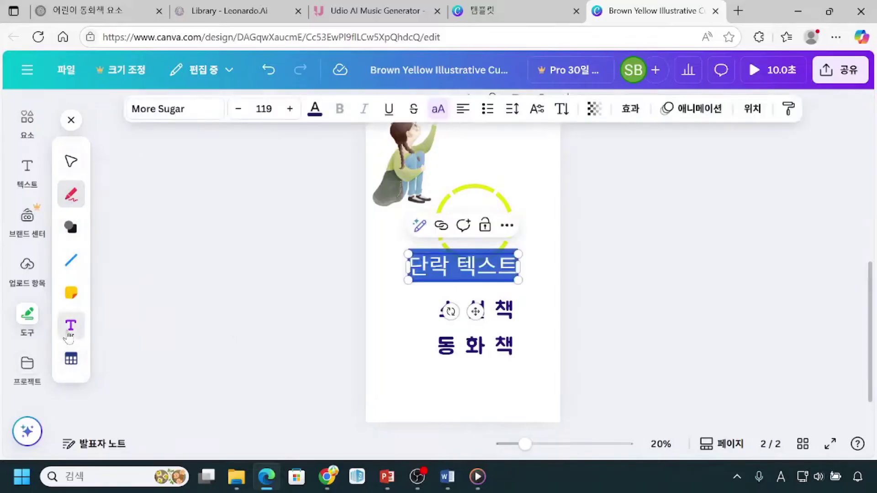
{"action": "left_click", "coordinate": [408, 267]}
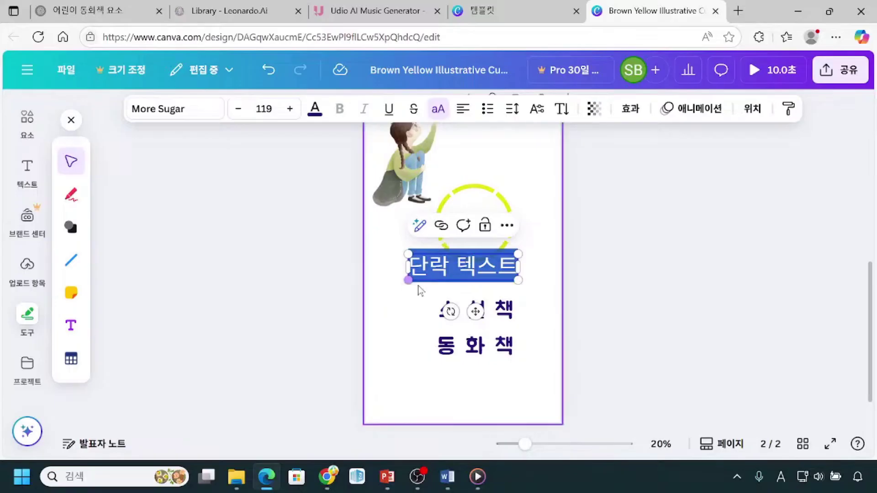
{"action": "key", "text": "BackSpace"}
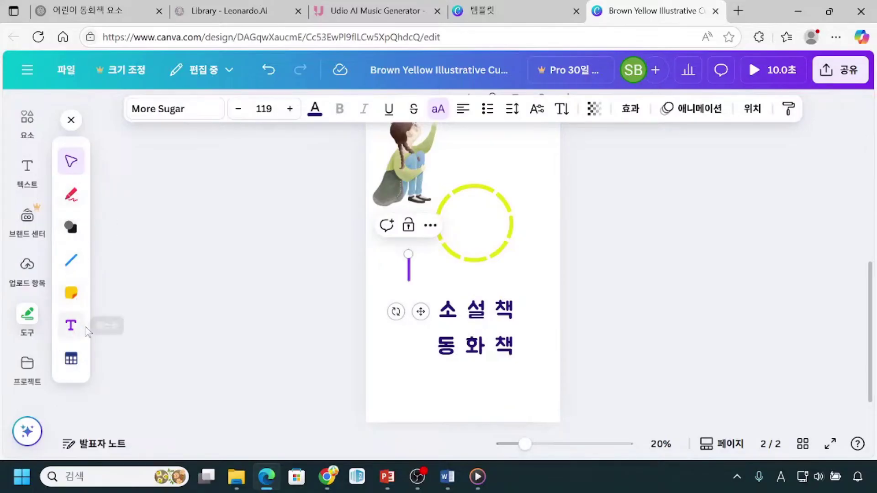
{"action": "left_click", "coordinate": [206, 316]}
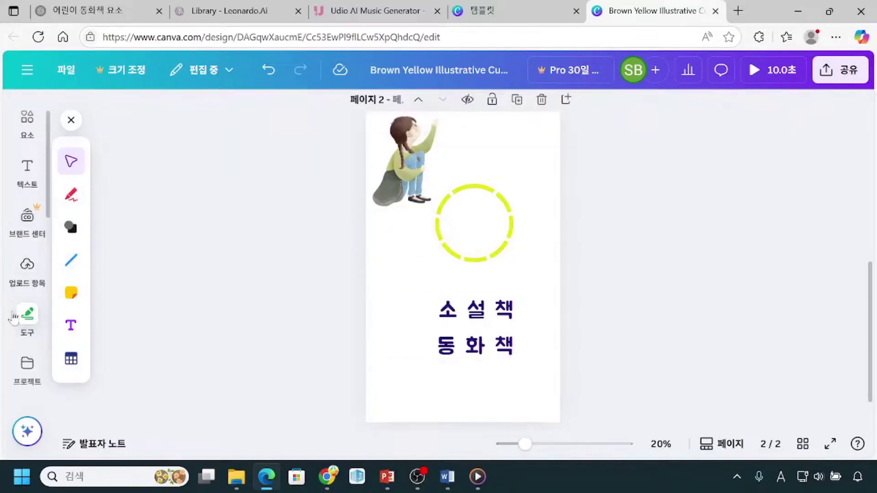
View the saved designs under 프로젝트 and return to the drawing tools.
{"action": "left_click", "coordinate": [28, 377]}
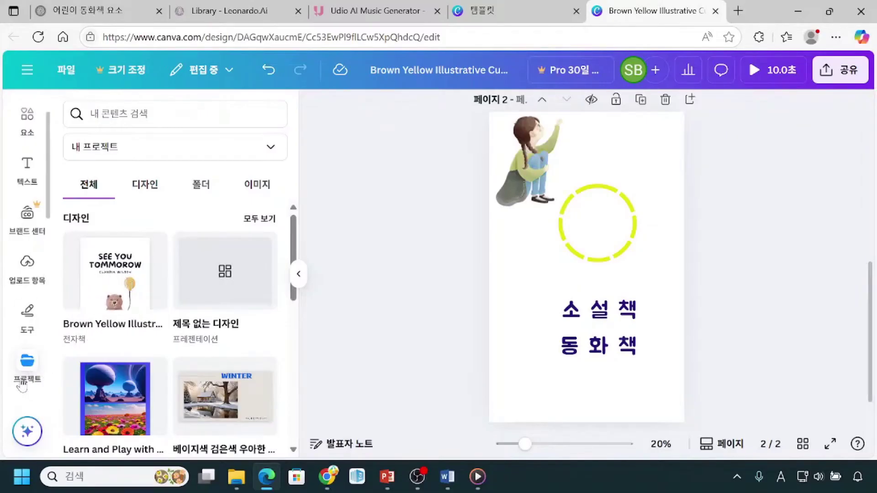
{"action": "scroll", "coordinate": [25, 365], "scroll_direction": "down", "scroll_amount": 3}
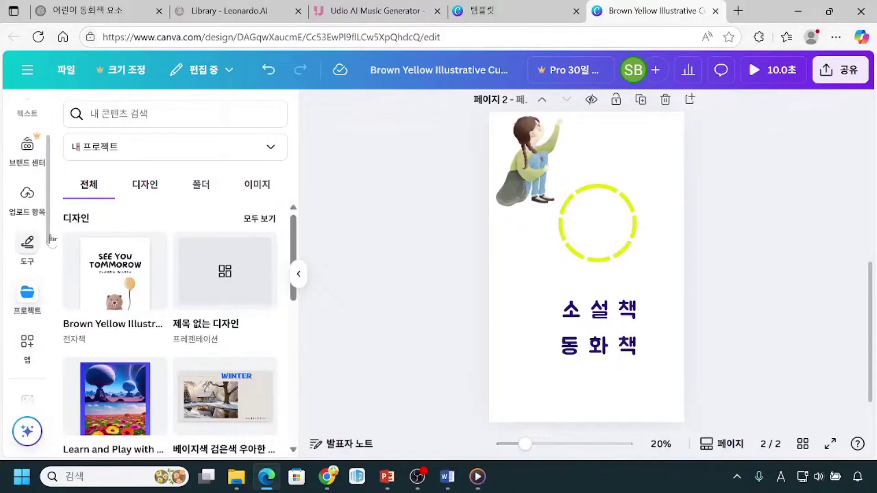
{"action": "left_click", "coordinate": [49, 251]}
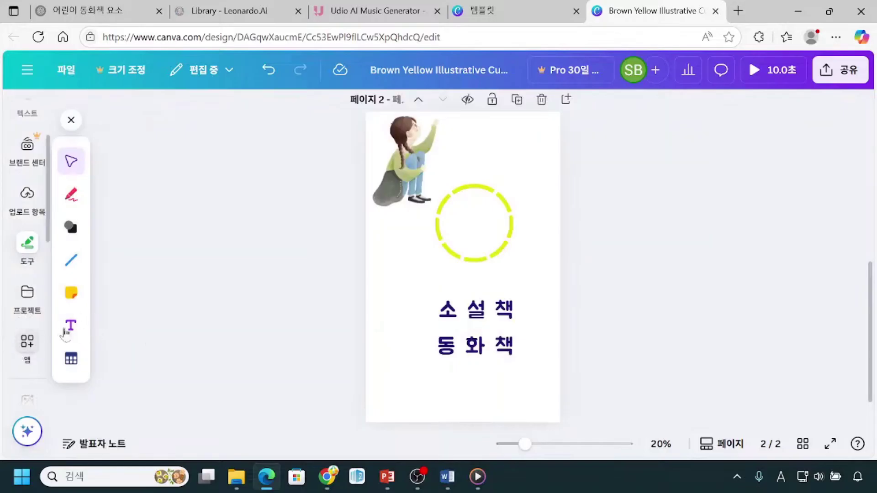
Duplicate page 2 with the girl illustration, dashed circle and 소설책 동화책 text.
{"action": "scroll", "coordinate": [162, 345], "scroll_direction": "up", "scroll_amount": 3}
{"action": "left_click", "coordinate": [421, 285]}
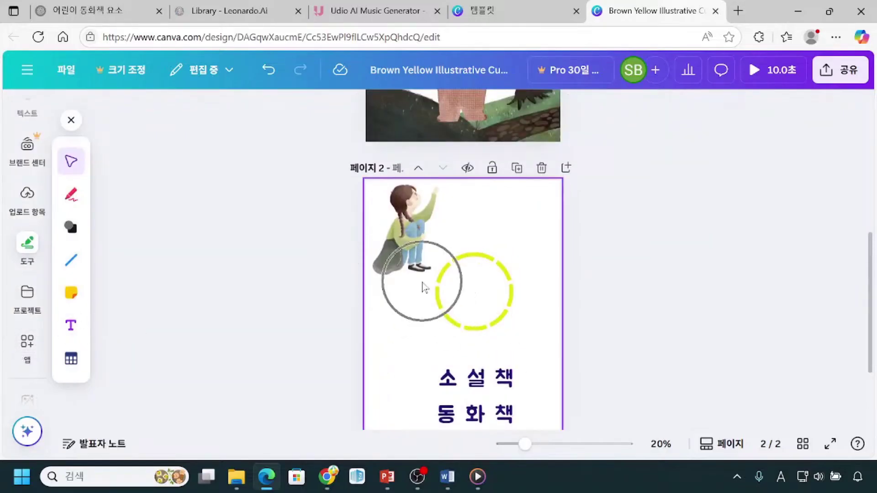
{"action": "left_click", "coordinate": [415, 284]}
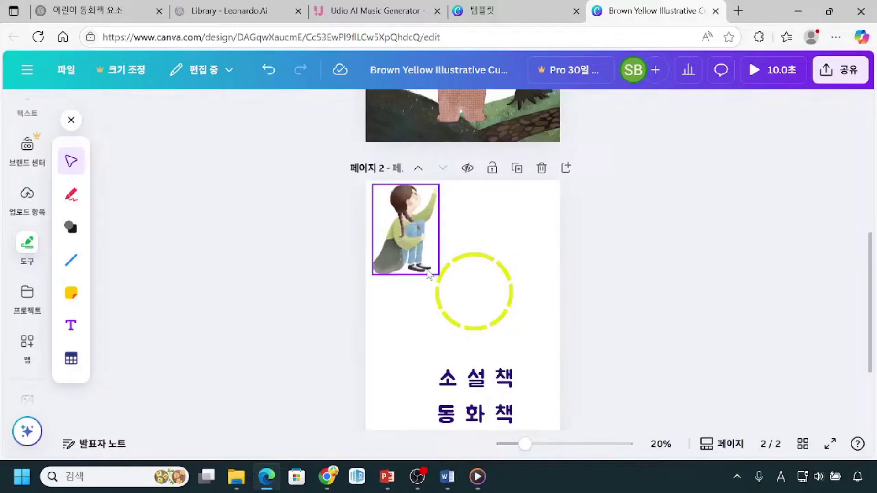
{"action": "left_click", "coordinate": [527, 230]}
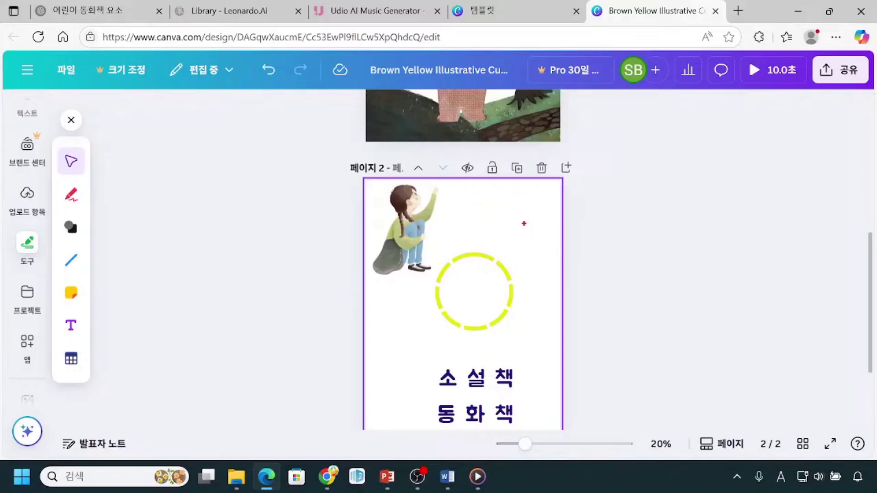
{"action": "left_click_drag", "start_coordinate": [531, 154], "coordinate": [548, 179]}
{"action": "left_click_drag", "start_coordinate": [542, 179], "coordinate": [571, 204]}
{"action": "left_click_drag", "start_coordinate": [507, 154], "coordinate": [530, 179]}
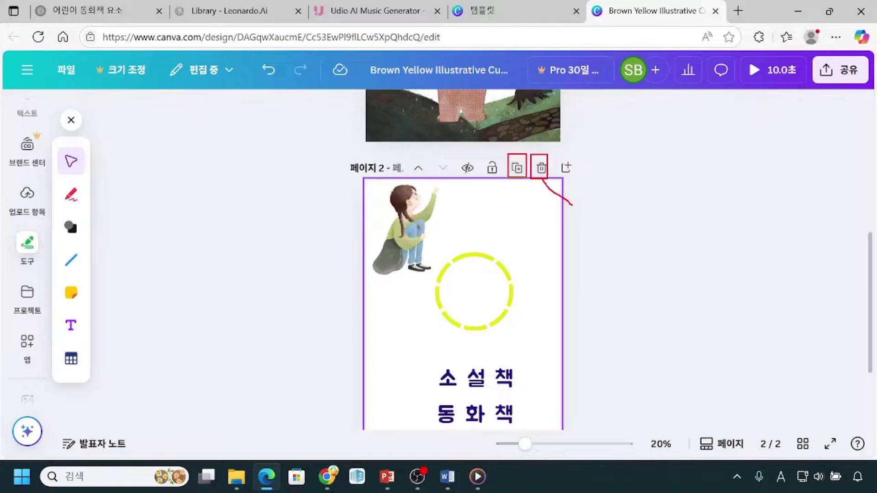
{"action": "key", "text": "Escape"}
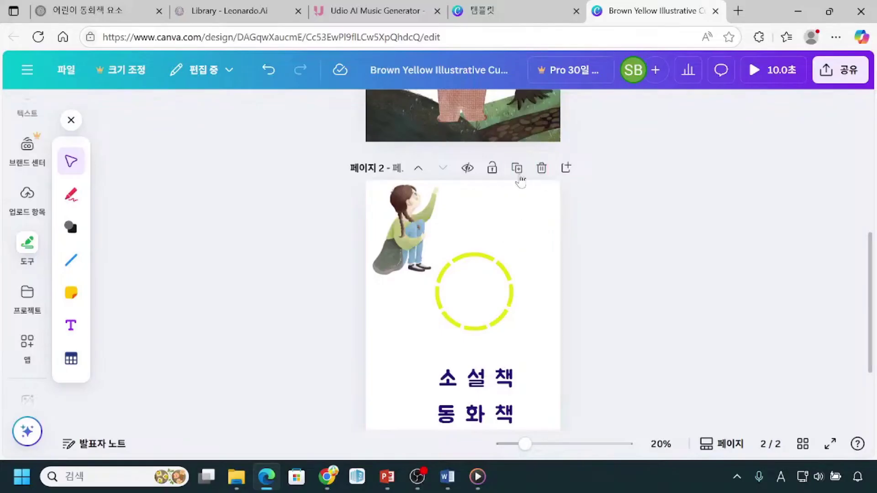
{"action": "left_click", "coordinate": [517, 174]}
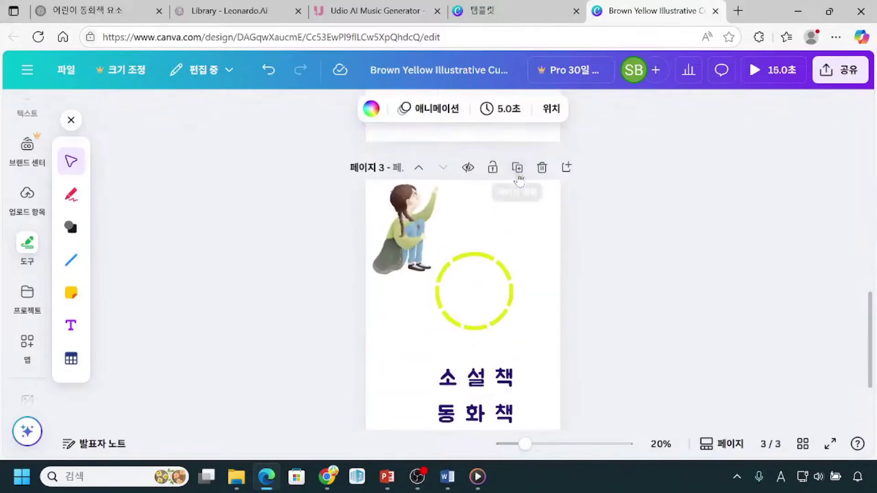
Delete pages 3 and 2, keeping only the bear cover page.
{"action": "left_click", "coordinate": [370, 179]}
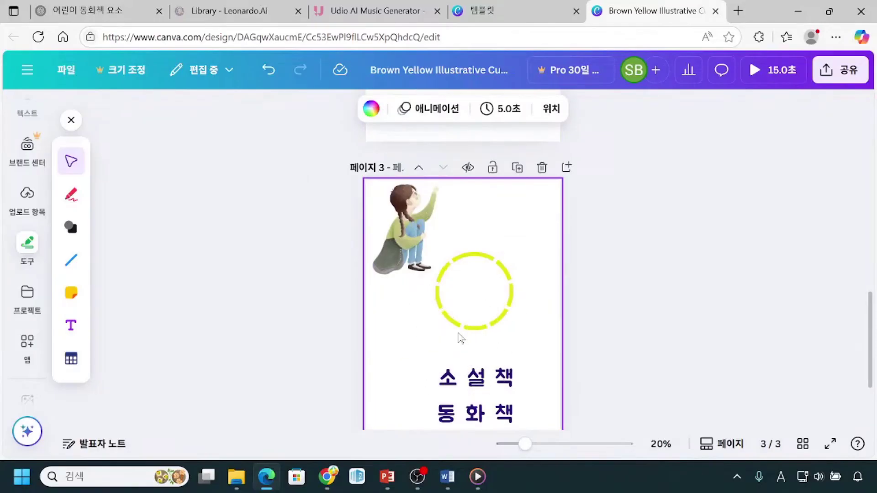
{"action": "left_click", "coordinate": [365, 175]}
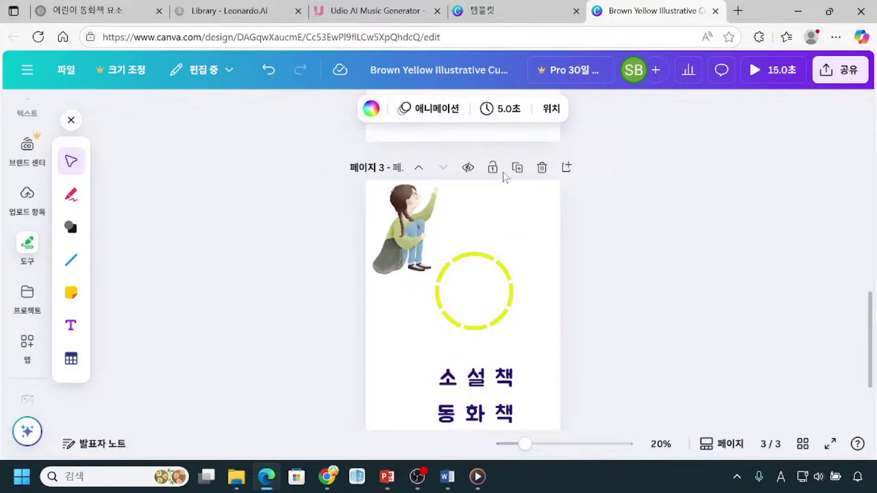
{"action": "left_click", "coordinate": [541, 170]}
{"action": "left_click", "coordinate": [542, 170]}
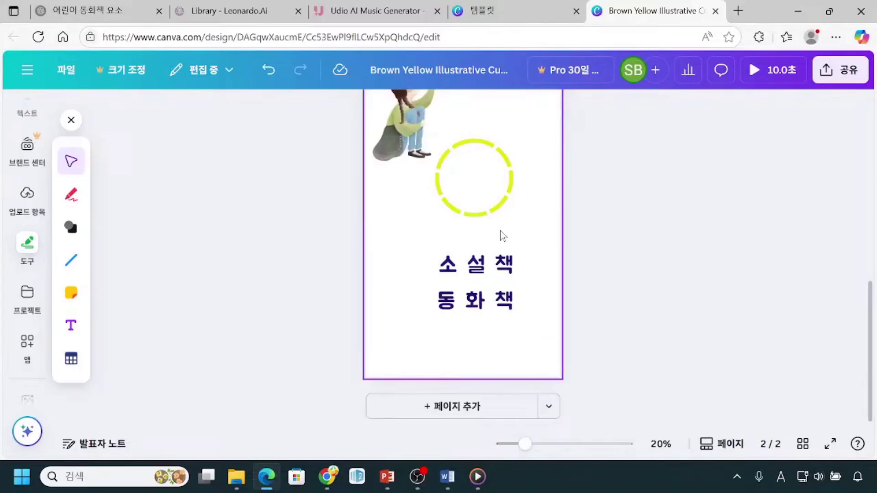
{"action": "scroll", "coordinate": [448, 352], "scroll_direction": "up", "scroll_amount": 3}
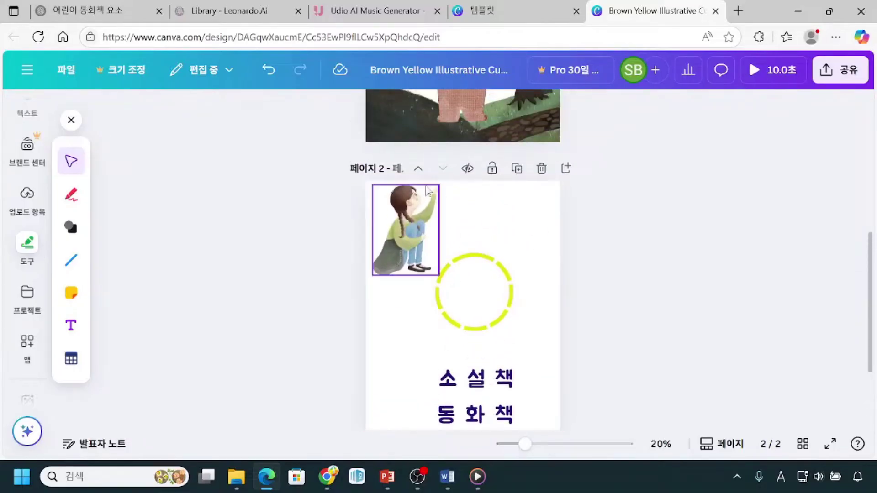
{"action": "left_click", "coordinate": [542, 176]}
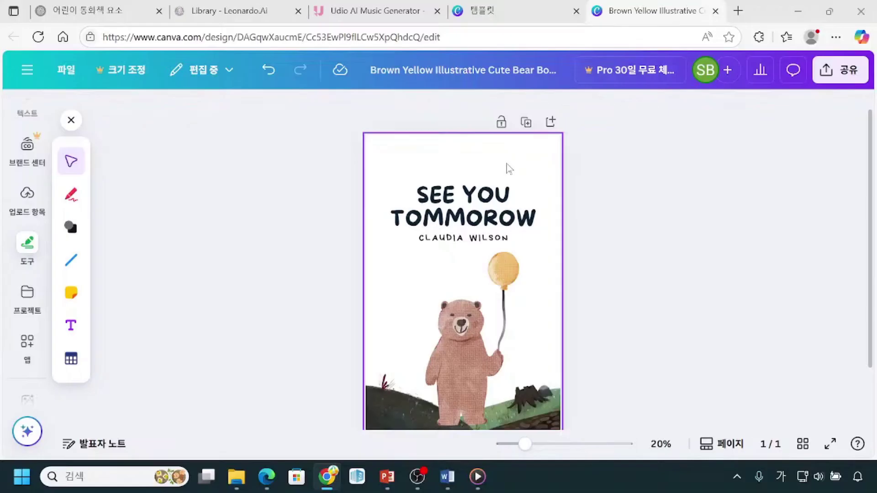
Select the cover's title, author line and bear illustration in turn to inspect which parts can be edited, and clear the selection.
{"action": "left_click", "coordinate": [460, 202]}
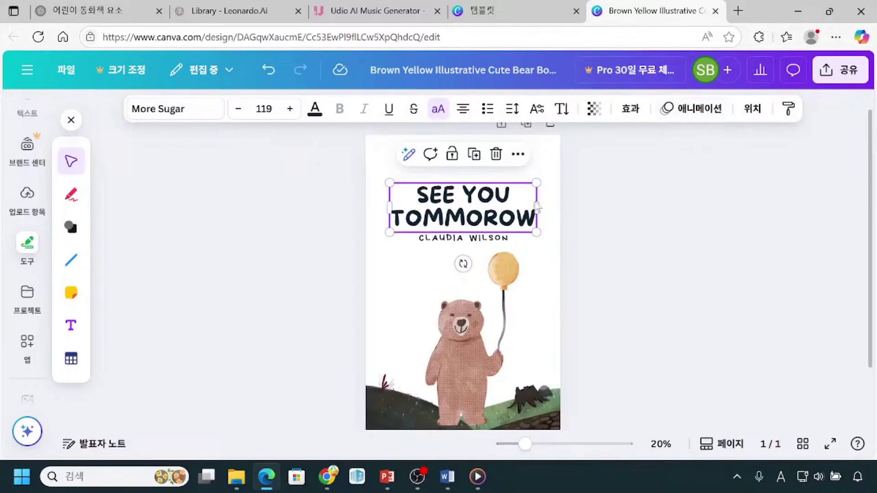
{"action": "left_click", "coordinate": [460, 238]}
{"action": "left_click", "coordinate": [447, 360]}
{"action": "left_click", "coordinate": [448, 360]}
{"action": "left_click", "coordinate": [474, 343]}
{"action": "left_click", "coordinate": [474, 342]}
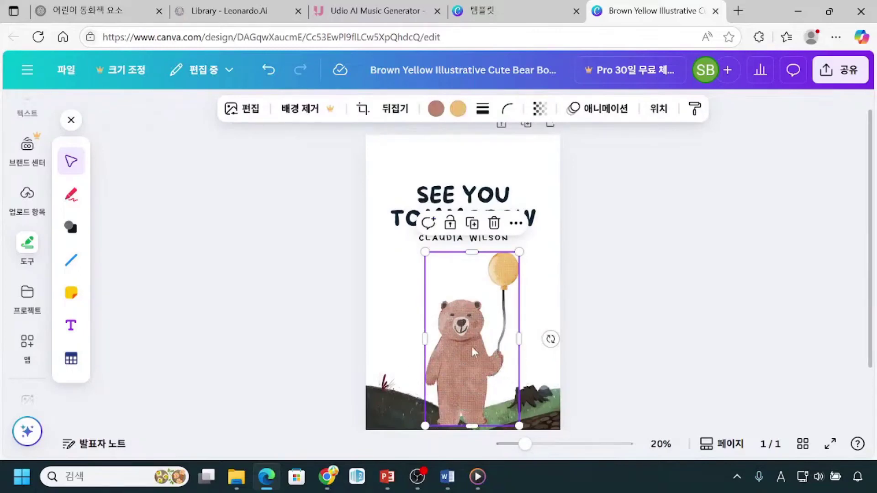
{"action": "left_click", "coordinate": [462, 324]}
{"action": "left_click", "coordinate": [438, 115]}
{"action": "left_click", "coordinate": [610, 209]}
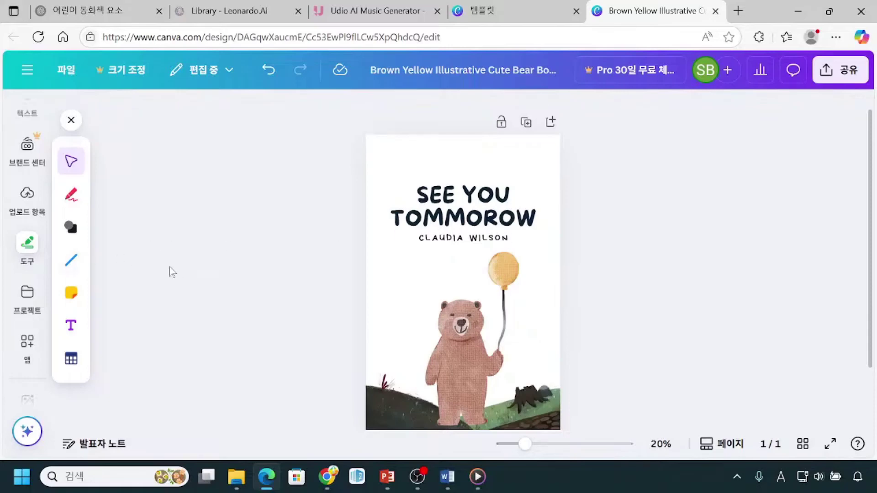
Close the drawing tools and show the uploaded images under 업로드 항목.
{"action": "scroll", "coordinate": [172, 272], "scroll_direction": "up", "scroll_amount": 1}
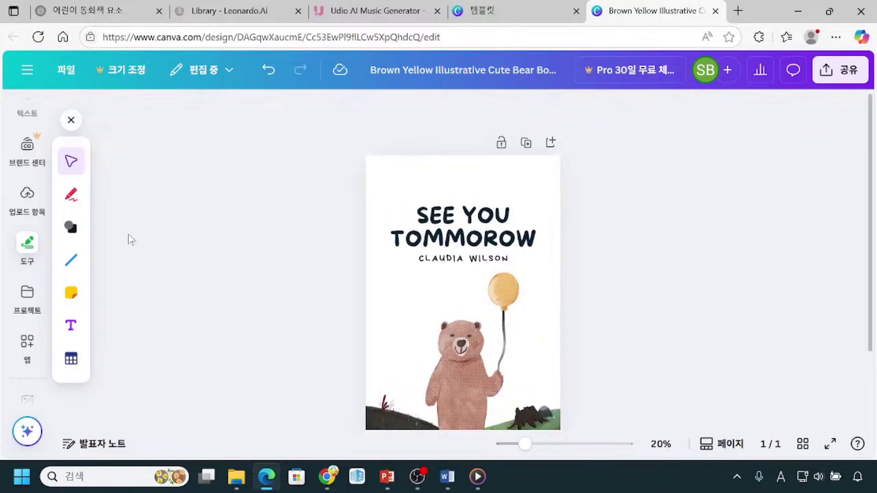
{"action": "left_click", "coordinate": [71, 120]}
{"action": "scroll", "coordinate": [28, 275], "scroll_direction": "up", "scroll_amount": 2}
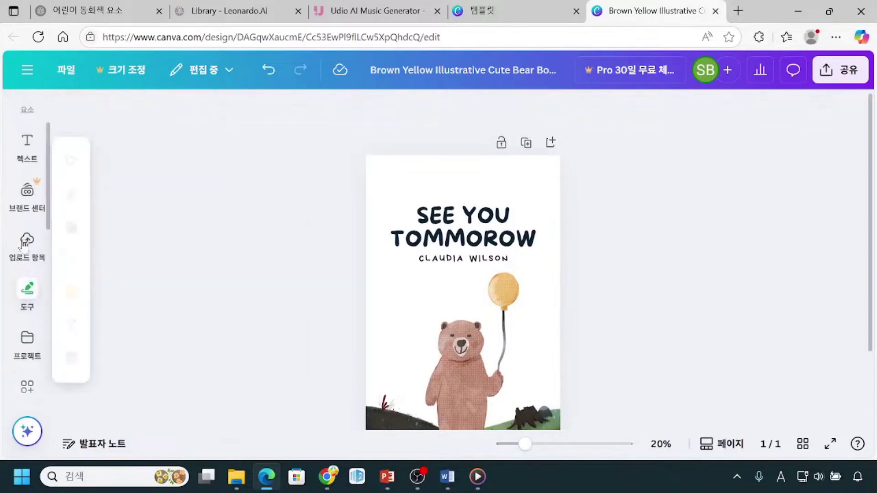
{"action": "left_click", "coordinate": [29, 365]}
{"action": "left_click", "coordinate": [28, 313]}
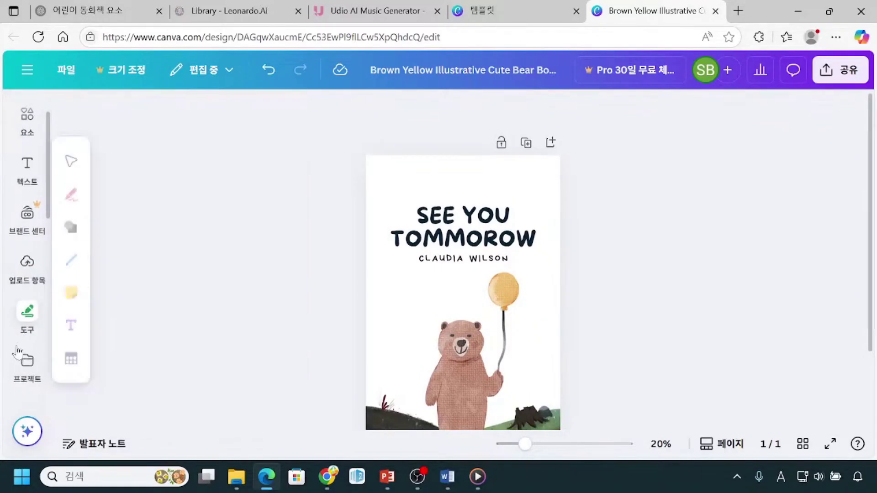
{"action": "left_click", "coordinate": [20, 278]}
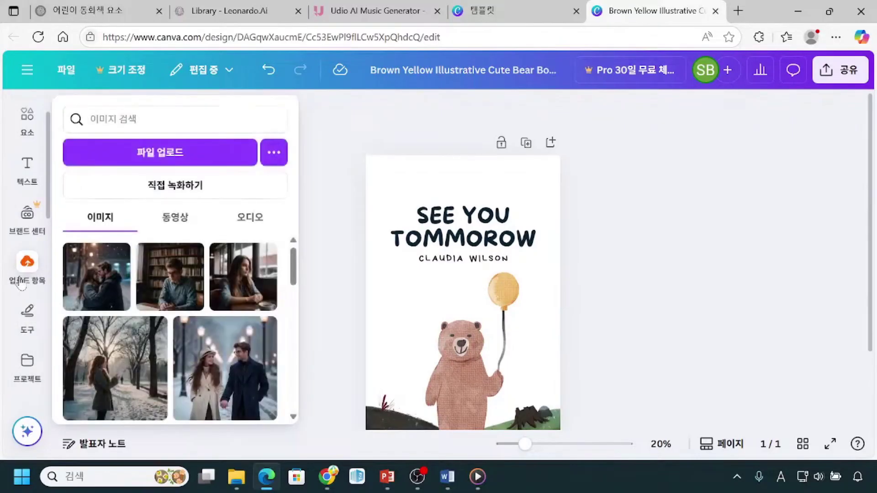
{"action": "left_click", "coordinate": [19, 286]}
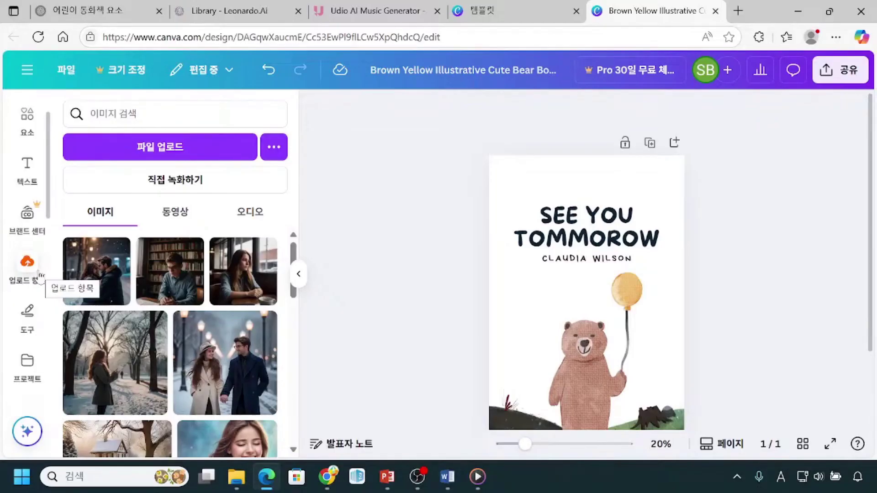
{"action": "left_click", "coordinate": [84, 222]}
{"action": "left_click", "coordinate": [167, 223]}
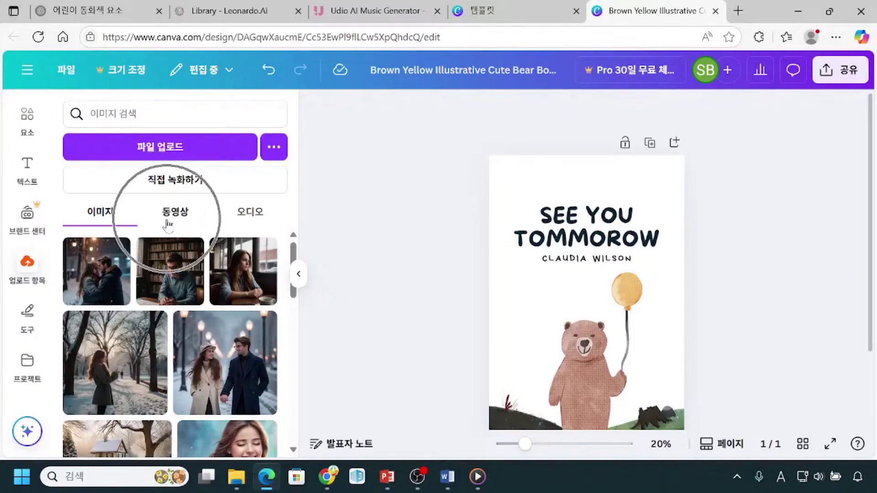
{"action": "left_click", "coordinate": [262, 218]}
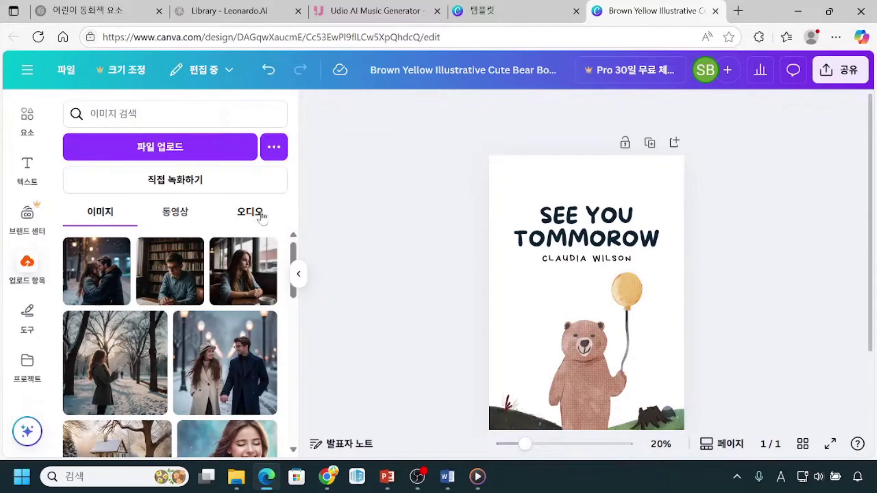
Start a file upload and open the 인공지능 folder on the desktop.
{"action": "left_click", "coordinate": [186, 147]}
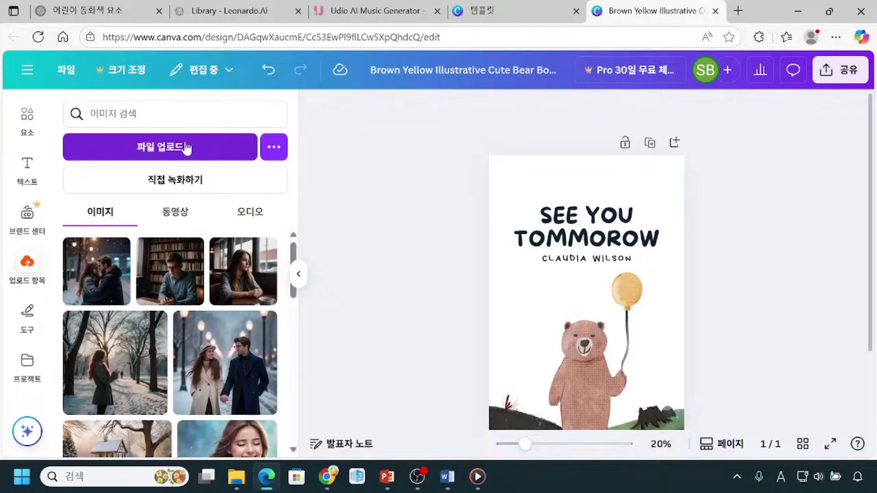
{"action": "left_click", "coordinate": [187, 147]}
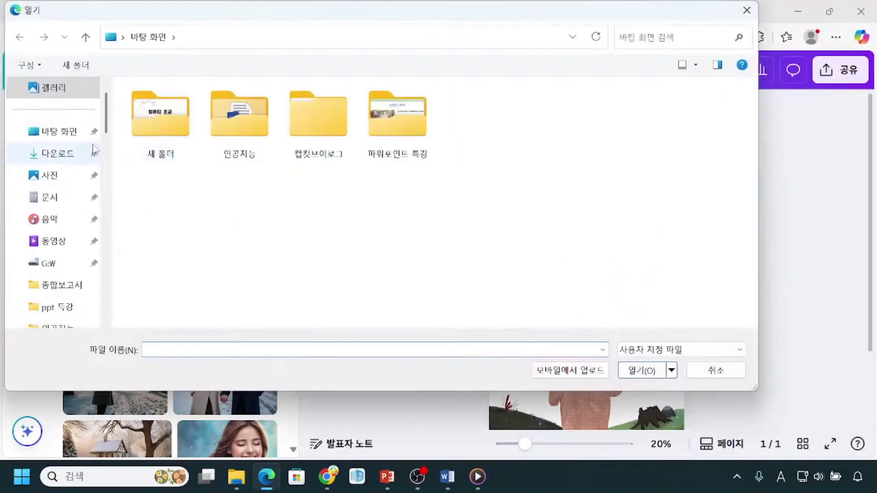
{"action": "double_click", "coordinate": [243, 148]}
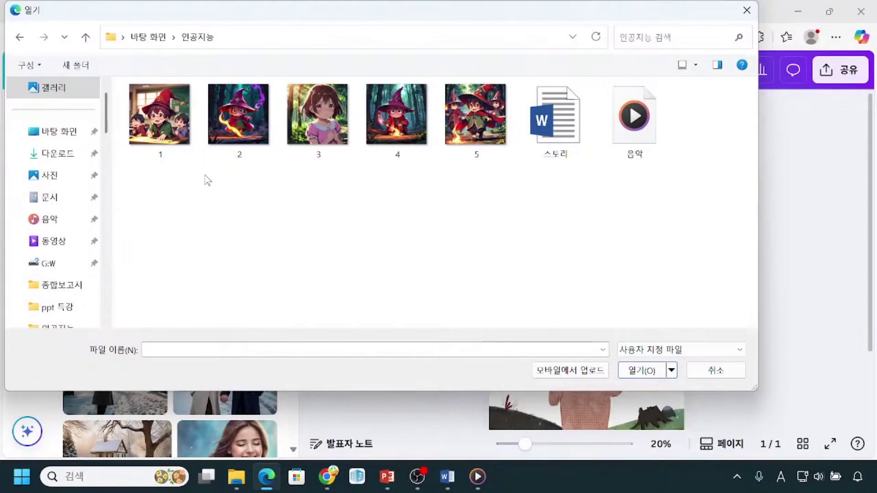
{"action": "left_click", "coordinate": [163, 126]}
{"action": "left_click", "coordinate": [482, 110], "text": "shift"}
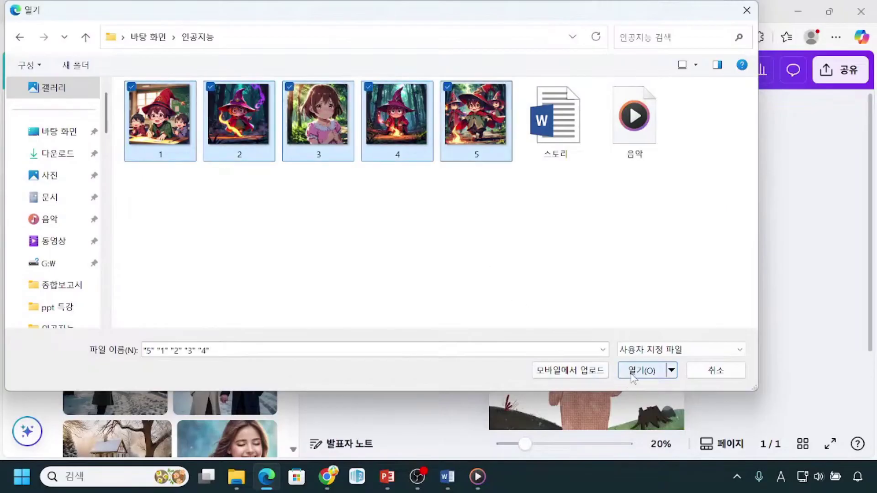
{"action": "left_click", "coordinate": [338, 229]}
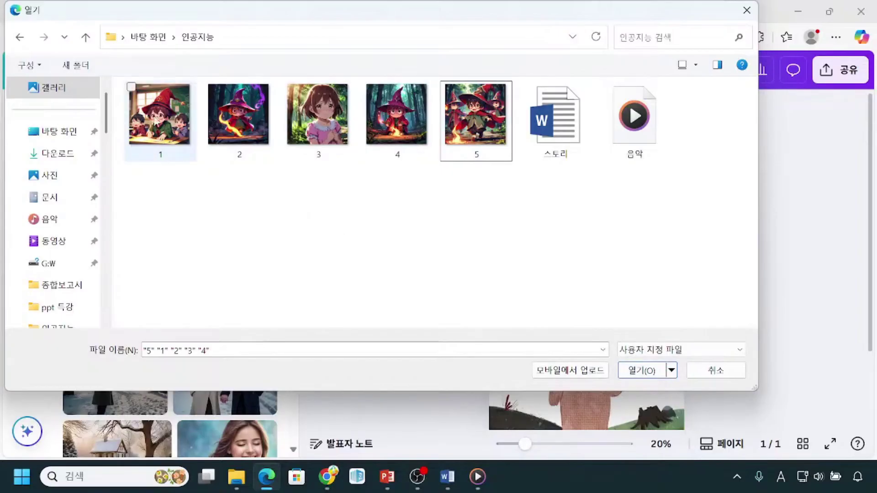
Select the images 1 through 5 in the 인공지능 folder.
{"action": "left_click", "coordinate": [158, 133]}
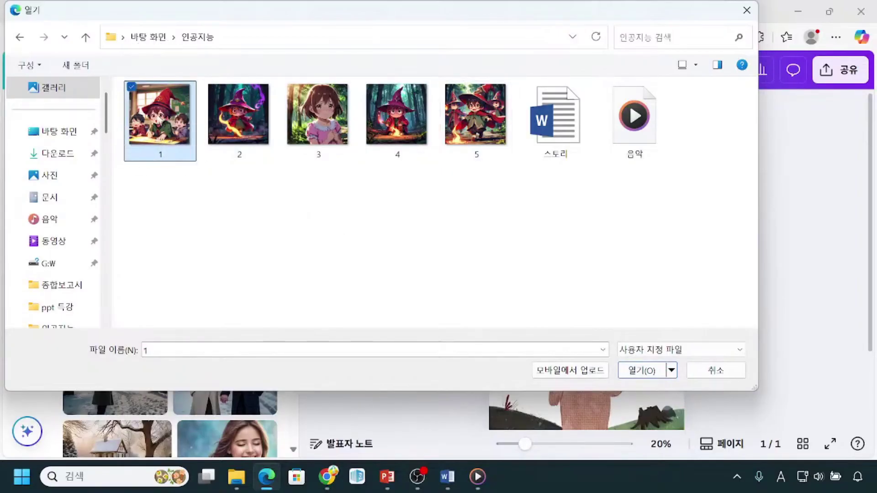
{"action": "left_click", "coordinate": [475, 119], "text": "shift"}
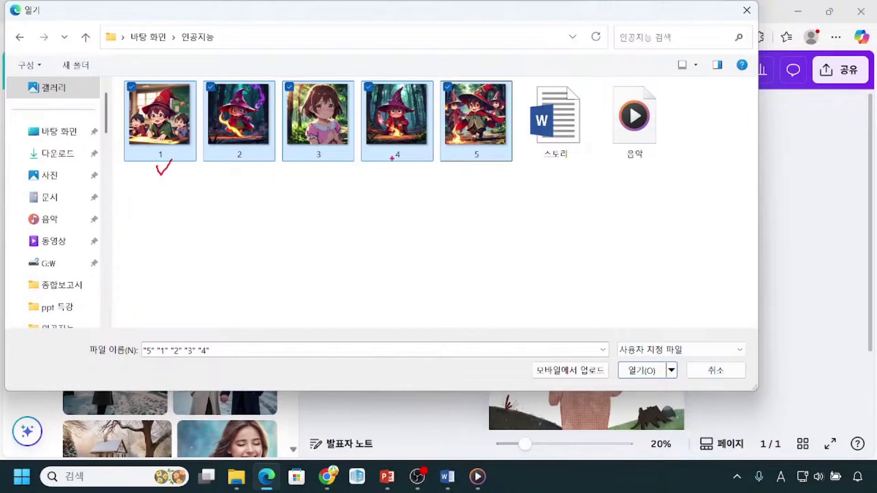
{"action": "left_click_drag", "start_coordinate": [471, 174], "coordinate": [492, 176]}
{"action": "mouse_move", "coordinate": [179, 178]}
{"action": "left_mouse_down"}
{"action": "mouse_move", "coordinate": [127, 152]}
{"action": "mouse_move", "coordinate": [131, 138]}
{"action": "mouse_move", "coordinate": [183, 165]}
{"action": "left_mouse_up"}
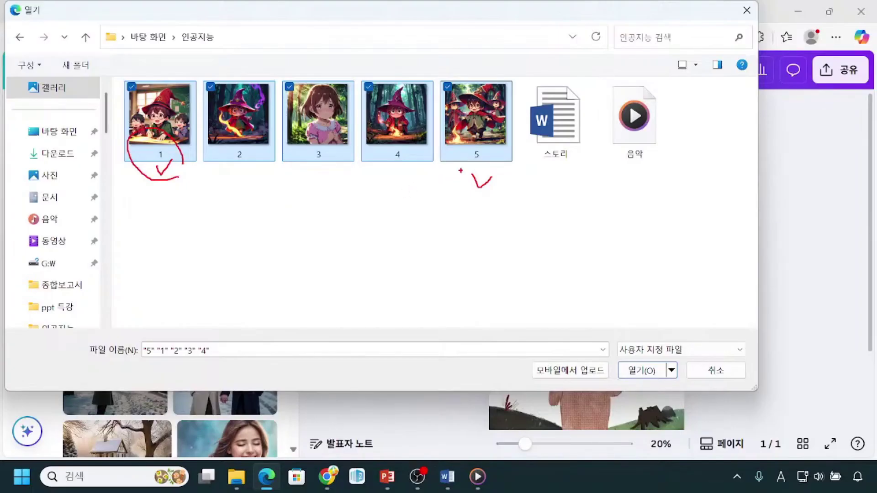
{"action": "mouse_move", "coordinate": [468, 149]}
{"action": "left_mouse_down"}
{"action": "mouse_move", "coordinate": [475, 185]}
{"action": "mouse_move", "coordinate": [481, 151]}
{"action": "left_mouse_up"}
{"action": "mouse_move", "coordinate": [228, 167]}
{"action": "left_mouse_down"}
{"action": "mouse_move", "coordinate": [255, 183]}
{"action": "mouse_move", "coordinate": [340, 185]}
{"action": "mouse_move", "coordinate": [404, 165]}
{"action": "left_mouse_up"}
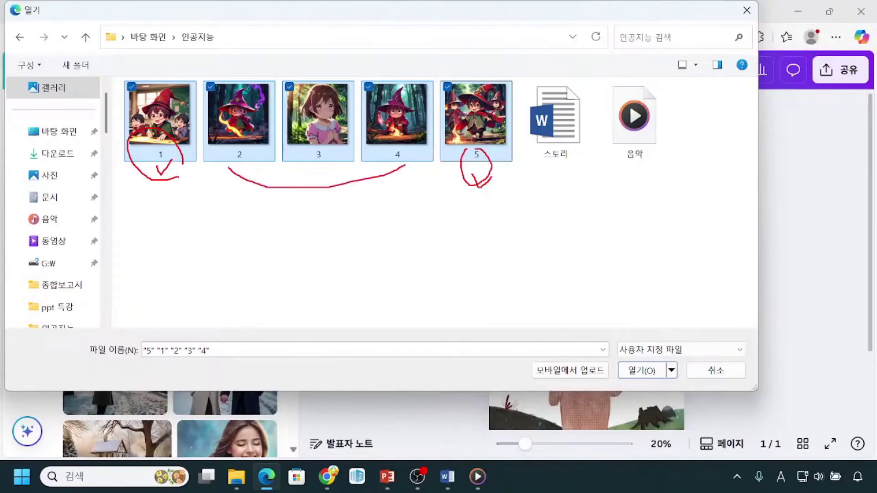
{"action": "left_click_drag", "start_coordinate": [619, 358], "coordinate": [659, 388]}
{"action": "key", "text": "Escape"}
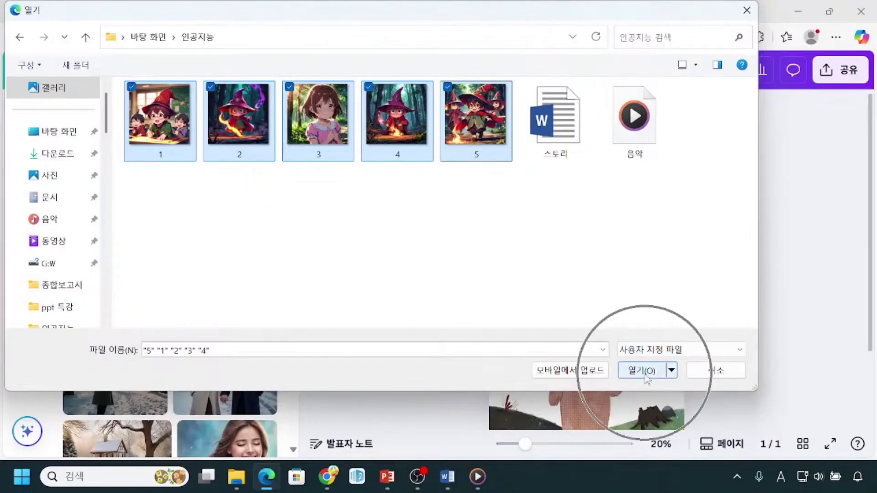
Upload the five selected images to 업로드 항목.
{"action": "left_click", "coordinate": [647, 378]}
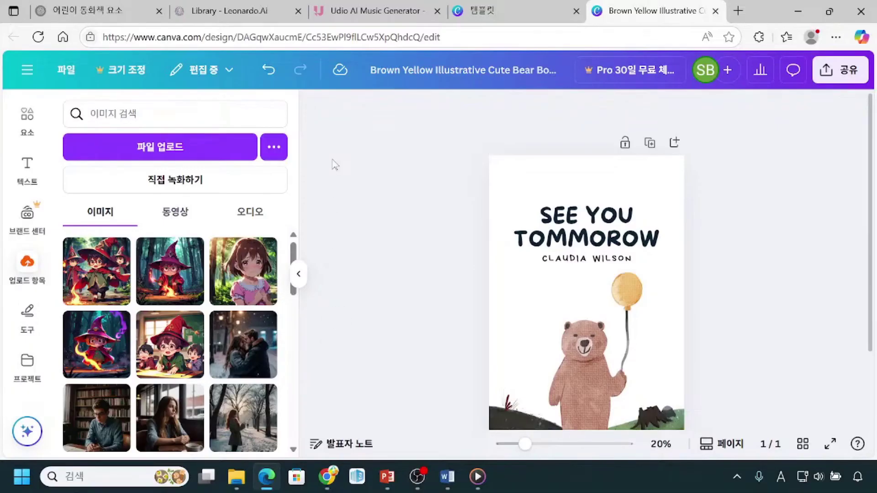
Upload the 음악 audio file from the 인공지능 folder.
{"action": "left_click", "coordinate": [158, 150]}
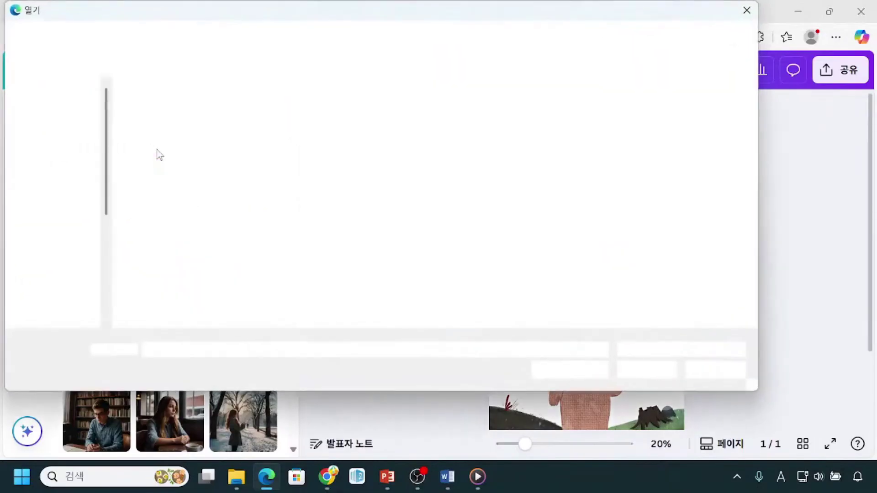
{"action": "left_click", "coordinate": [650, 117]}
{"action": "left_click", "coordinate": [650, 143]}
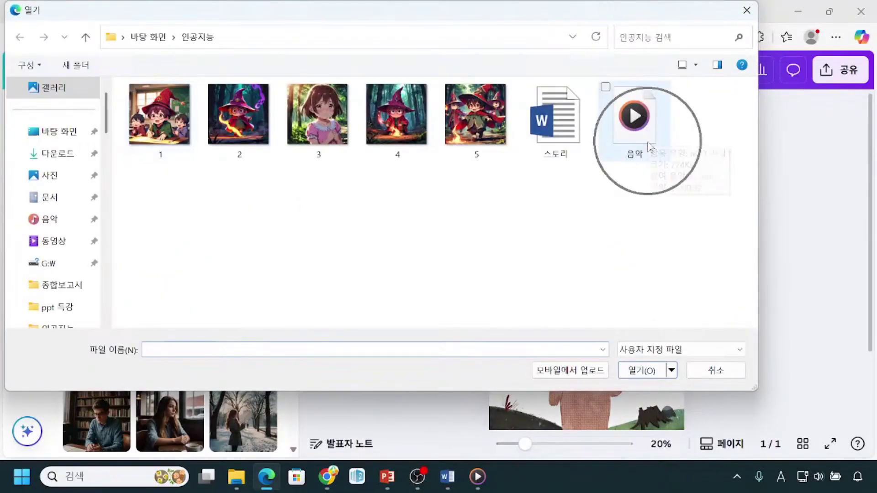
{"action": "left_click", "coordinate": [647, 137]}
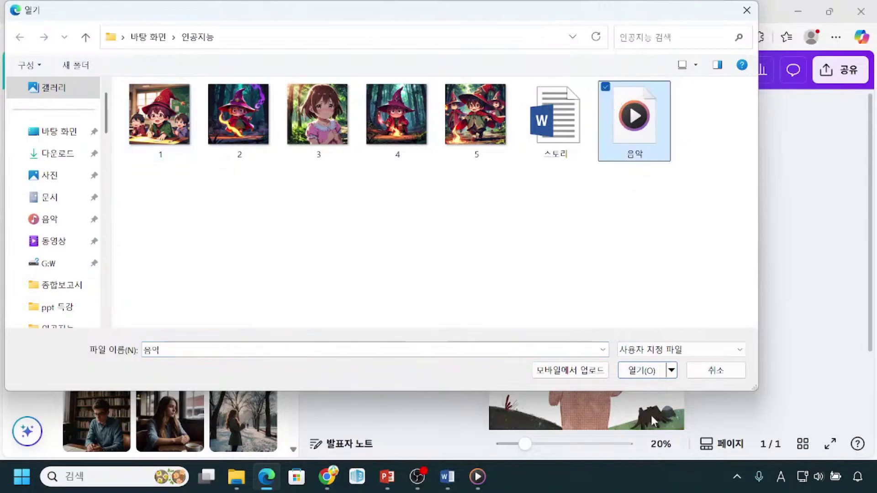
{"action": "left_click", "coordinate": [637, 378]}
{"action": "left_click", "coordinate": [636, 146]}
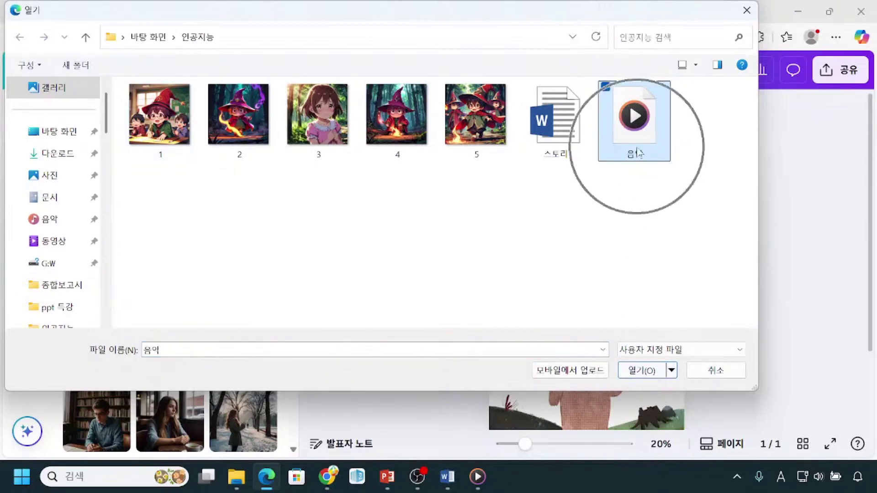
{"action": "left_click", "coordinate": [636, 151]}
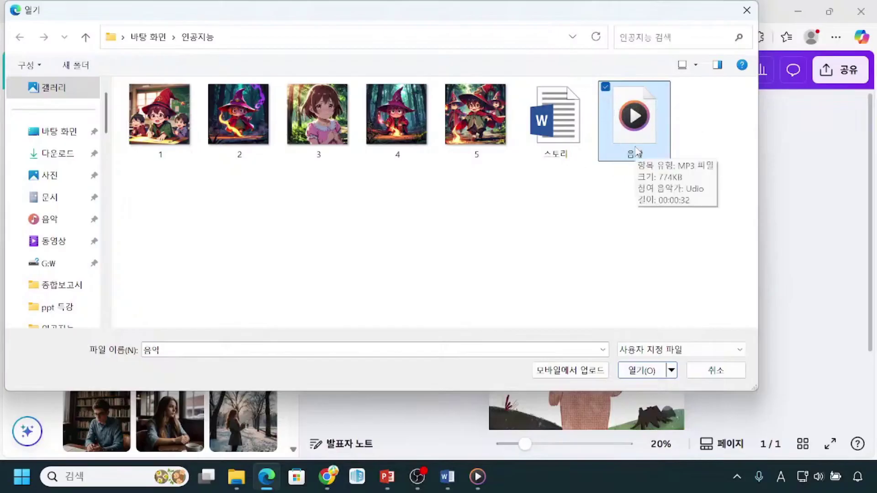
{"action": "left_click", "coordinate": [644, 375]}
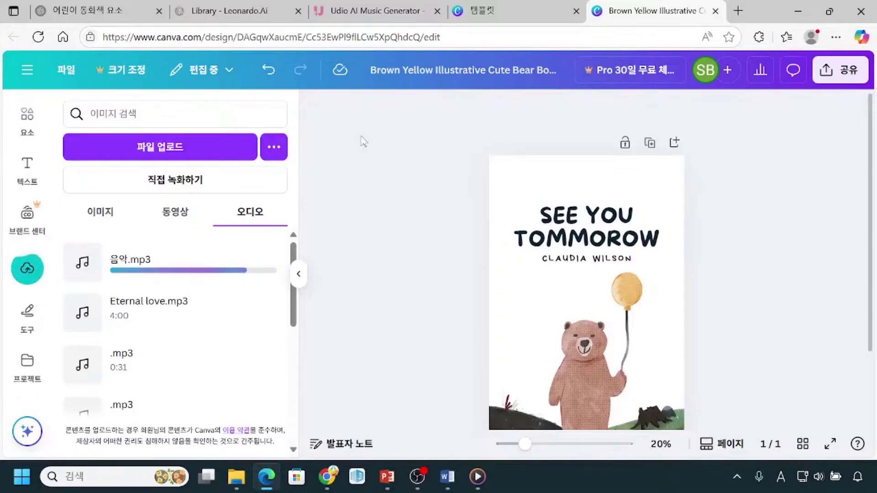
Check the uploaded files under 이미지, 동영상 and 오디오, and return to the images.
{"action": "left_click", "coordinate": [99, 223]}
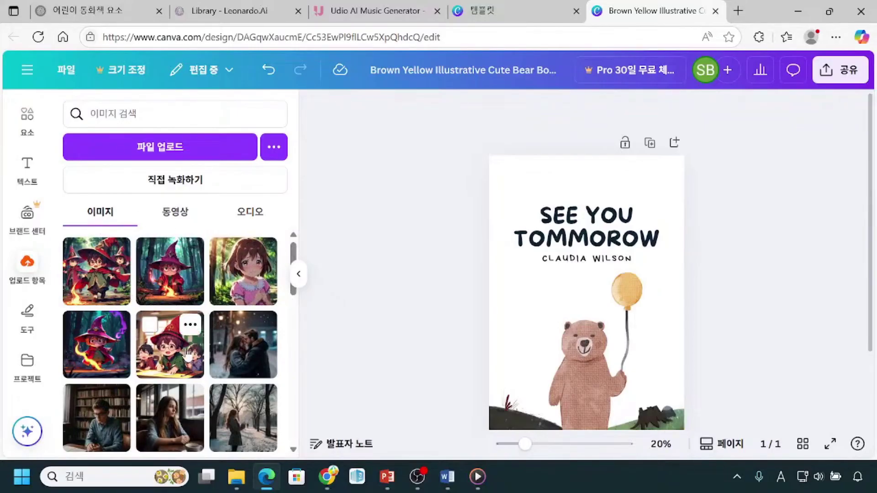
{"action": "left_click", "coordinate": [178, 213]}
{"action": "left_click", "coordinate": [248, 213]}
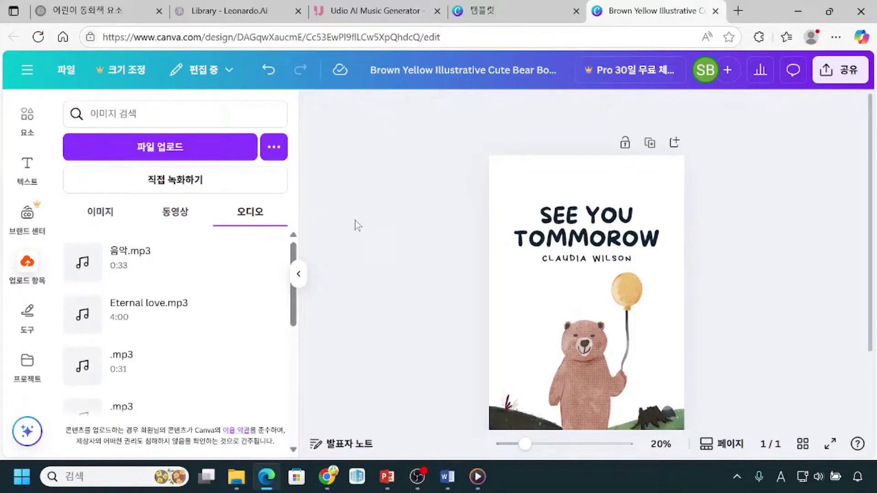
{"action": "left_click", "coordinate": [89, 221]}
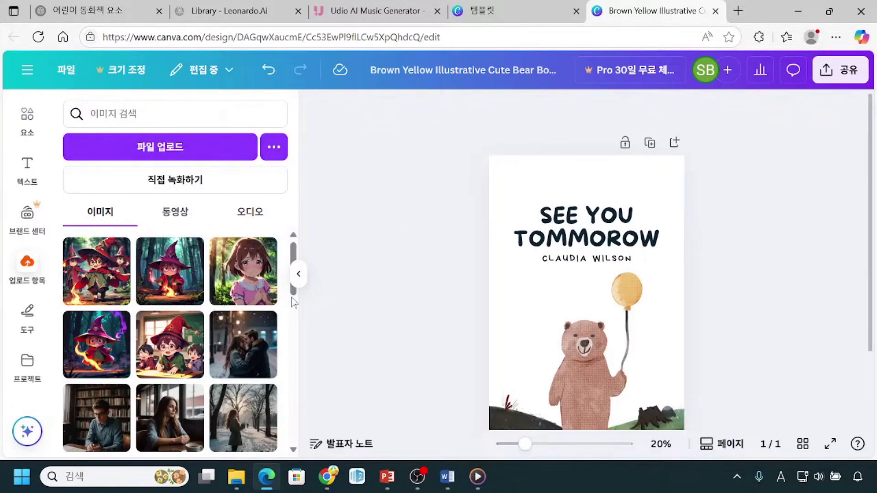
Look through the uploaded images down to the end of the list.
{"action": "scroll", "coordinate": [295, 304], "scroll_direction": "down", "scroll_amount": 10}
{"action": "left_click_drag", "start_coordinate": [297, 357], "coordinate": [297, 273]}
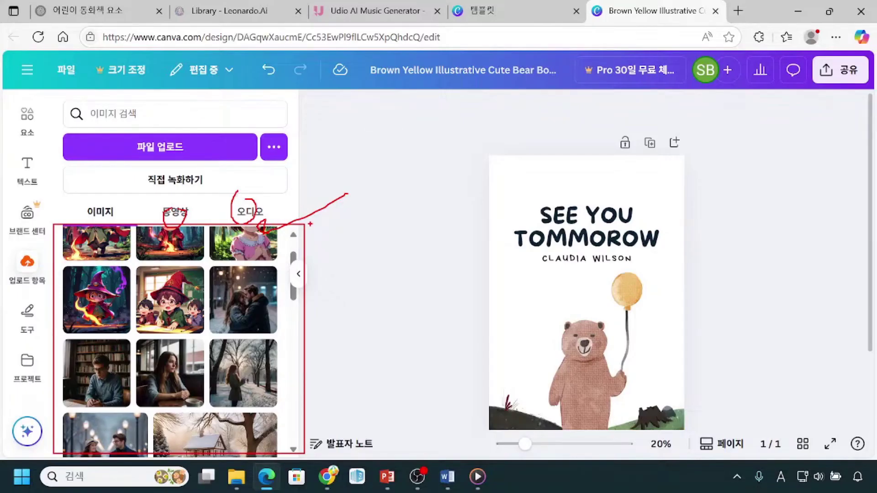
{"action": "key", "text": "Escape"}
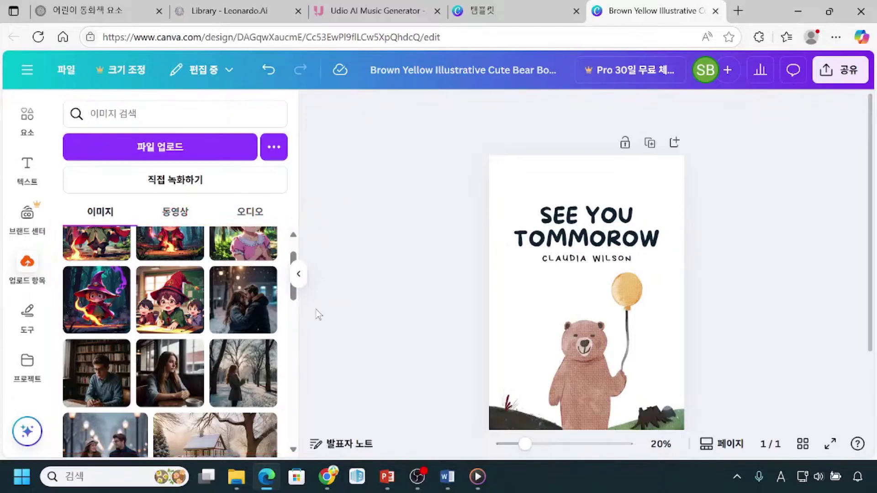
{"action": "left_click_drag", "start_coordinate": [293, 293], "coordinate": [295, 427]}
{"action": "mouse_move", "coordinate": [241, 379]}
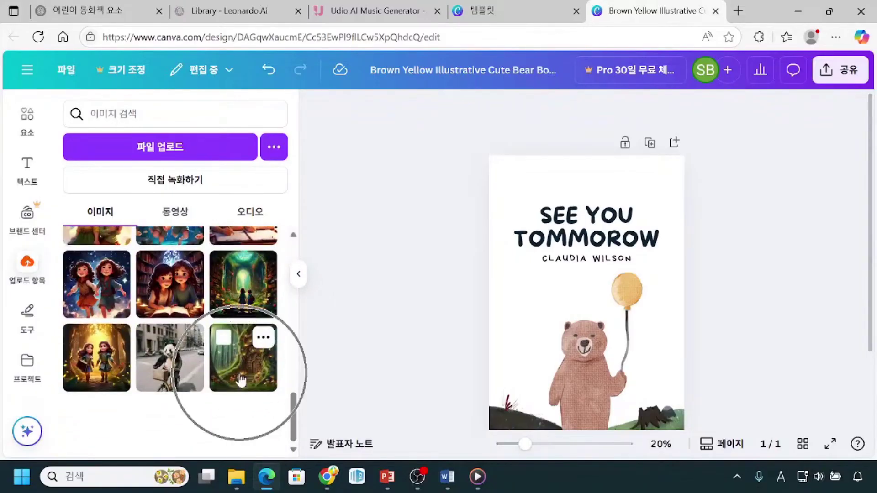
Select the forest tree image at the end of the uploads, clear the selection, and show the uploaded audio files.
{"action": "left_click", "coordinate": [223, 343]}
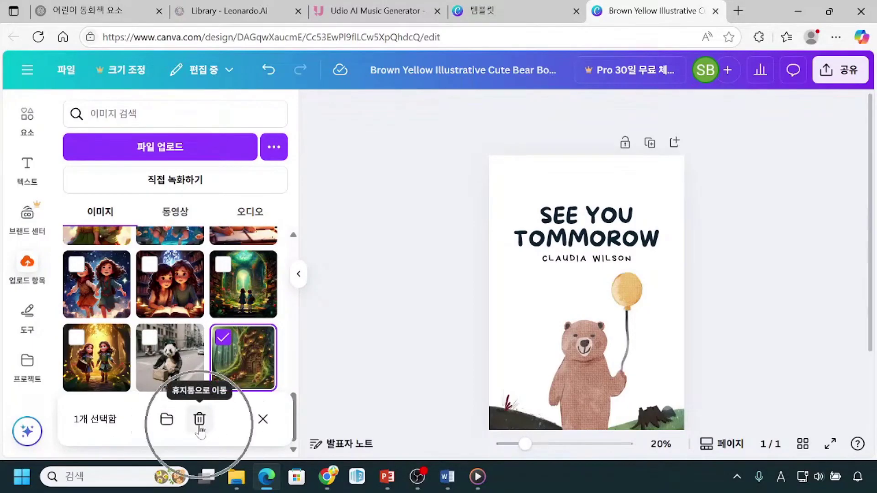
{"action": "left_click_drag", "start_coordinate": [317, 326], "coordinate": [259, 359]}
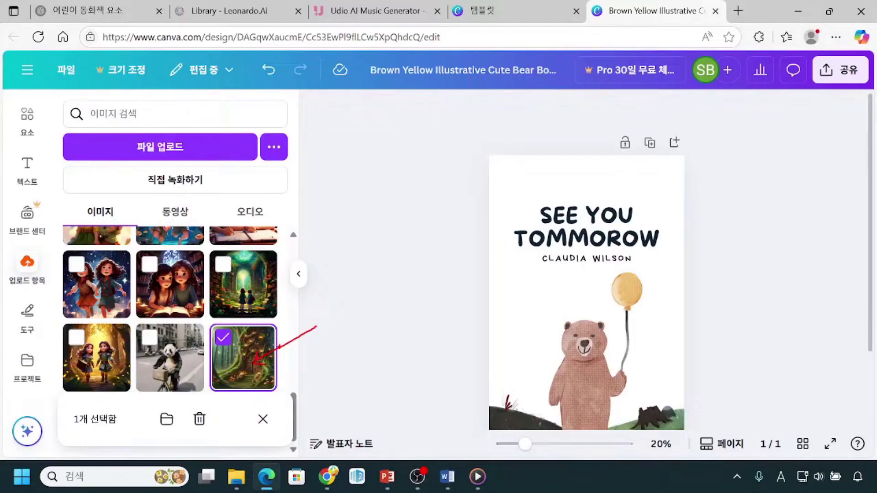
{"action": "left_click", "coordinate": [263, 419]}
{"action": "left_click_drag", "start_coordinate": [295, 419], "coordinate": [295, 267]}
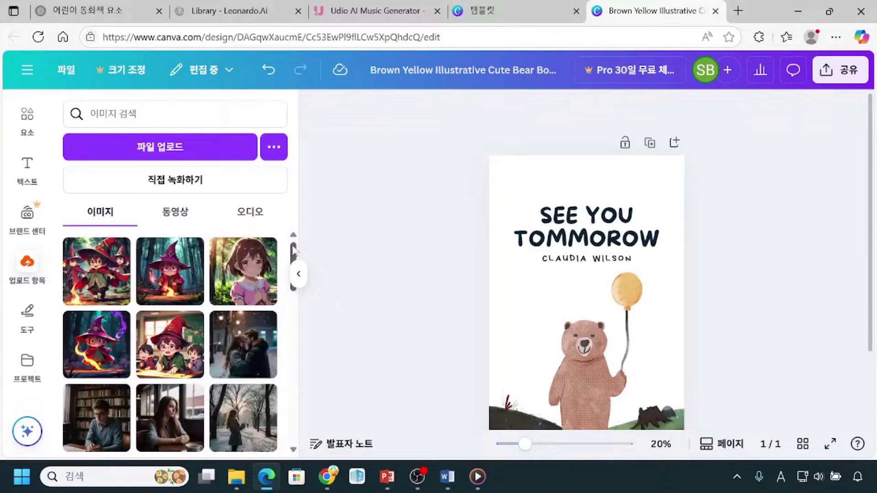
{"action": "left_click", "coordinate": [253, 212]}
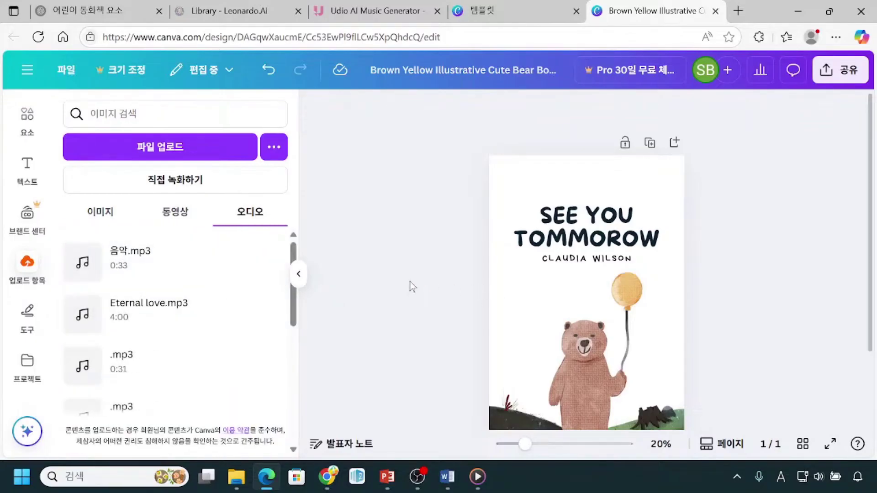
Try moving the SEE YOU TOMMOROW title on the cover and undo the move.
{"action": "left_click", "coordinate": [616, 255]}
{"action": "left_click", "coordinate": [593, 231]}
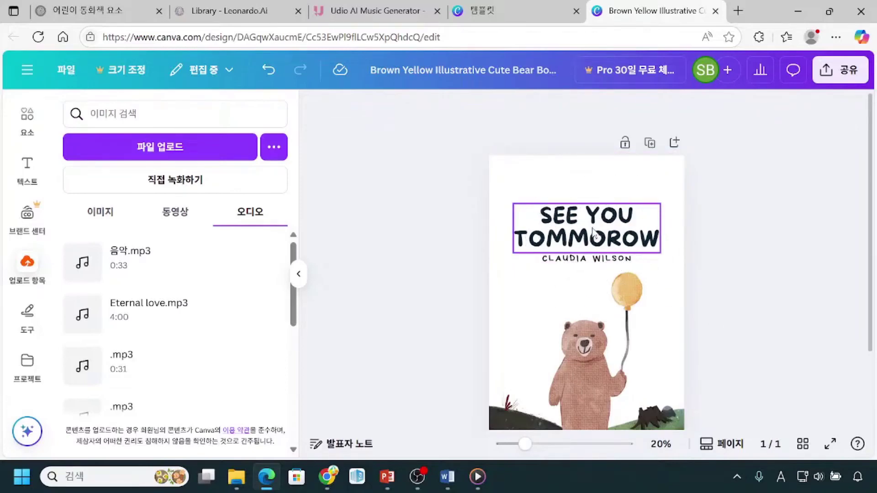
{"action": "left_click", "coordinate": [579, 250]}
{"action": "left_click", "coordinate": [579, 250]}
{"action": "left_click", "coordinate": [579, 250]}
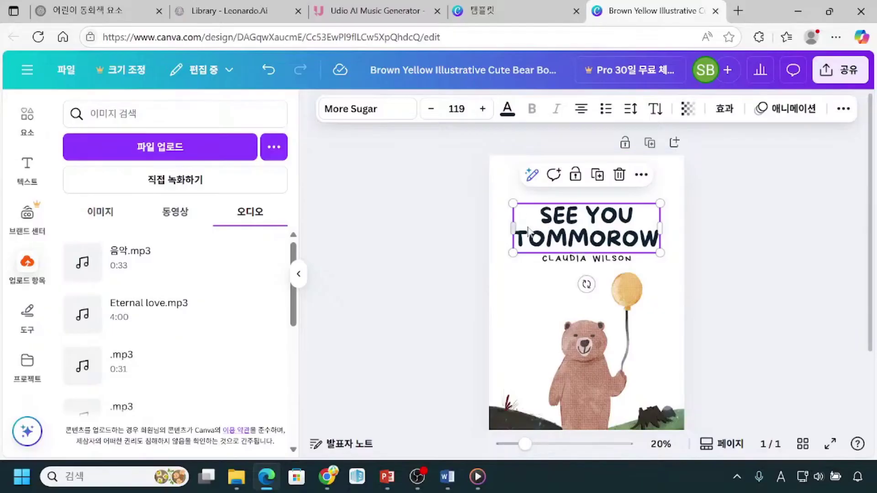
{"action": "left_click", "coordinate": [471, 249]}
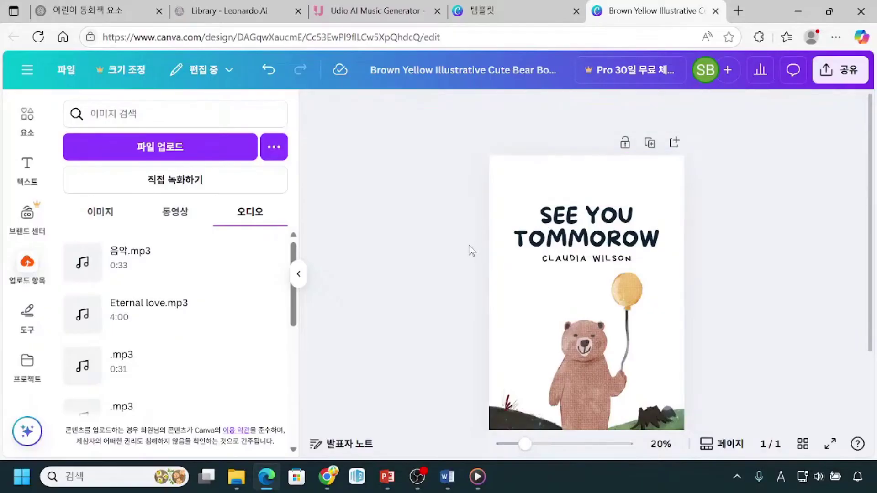
{"action": "left_click", "coordinate": [614, 241]}
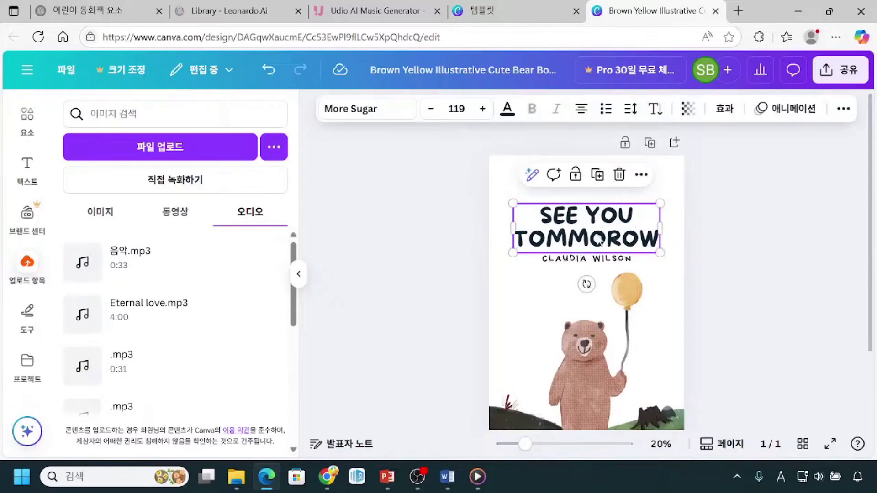
{"action": "key", "text": "ctrl+z"}
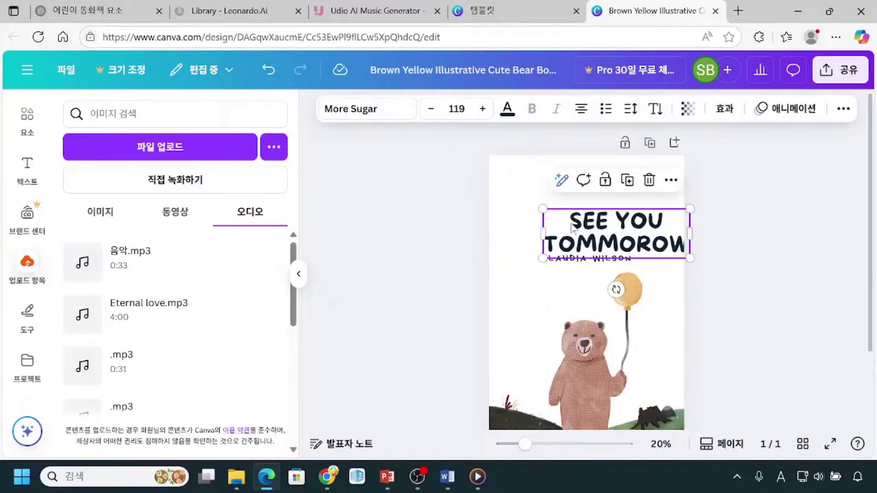
{"action": "left_click", "coordinate": [577, 229]}
{"action": "left_click", "coordinate": [693, 233]}
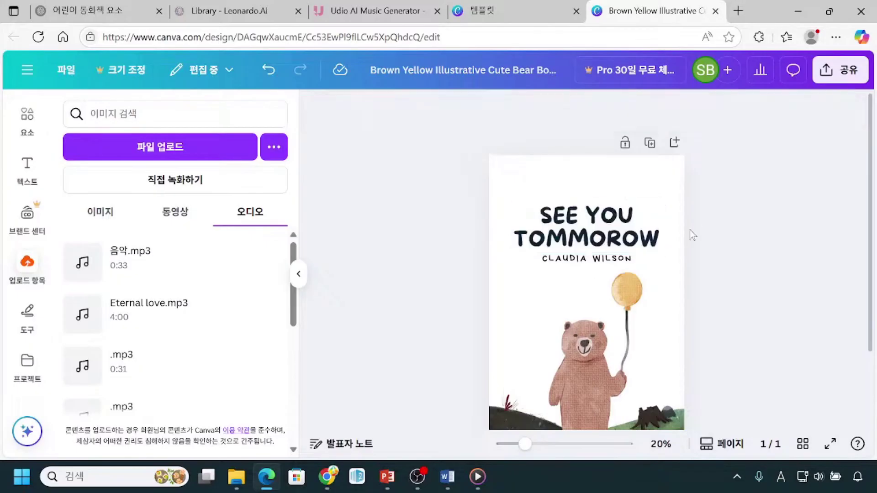
Replace the cover title SEE YOU TOMMOROW with 마법사 뿡뿡이.
{"action": "left_click", "coordinate": [608, 237]}
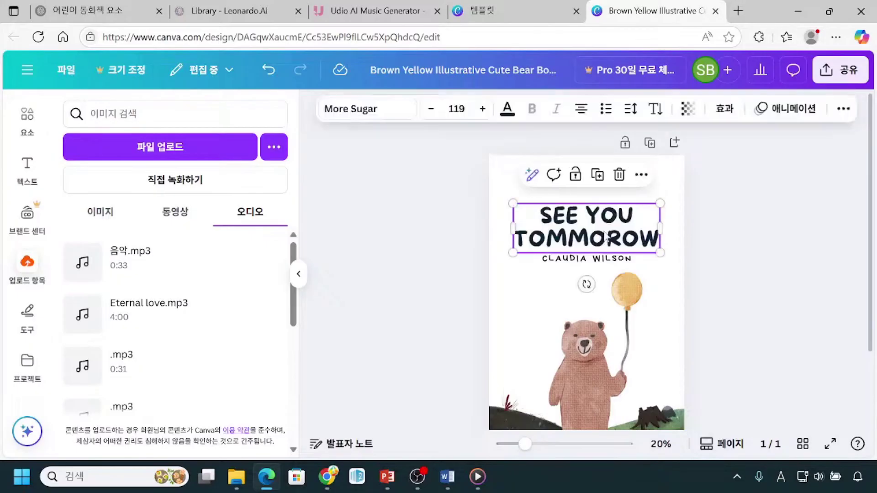
{"action": "double_click", "coordinate": [561, 226]}
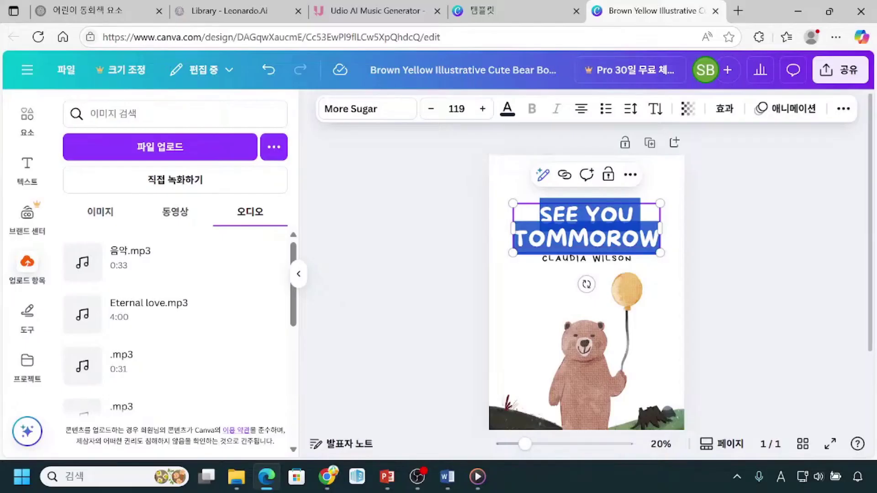
{"action": "type", "text": "a"}
{"action": "key", "text": "BackSpace"}
{"action": "key", "text": "Hangul"}
{"action": "type", "text": "마"}
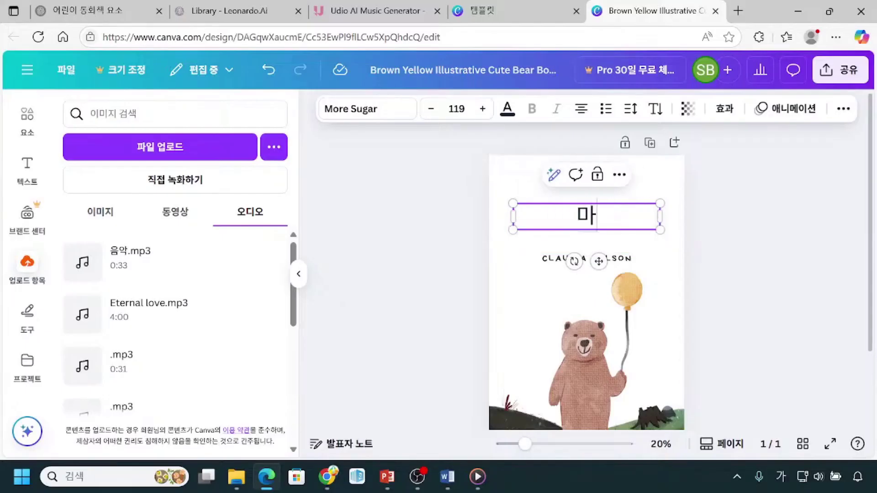
{"action": "type", "text": "법사 뿡뿡ㅇ"}
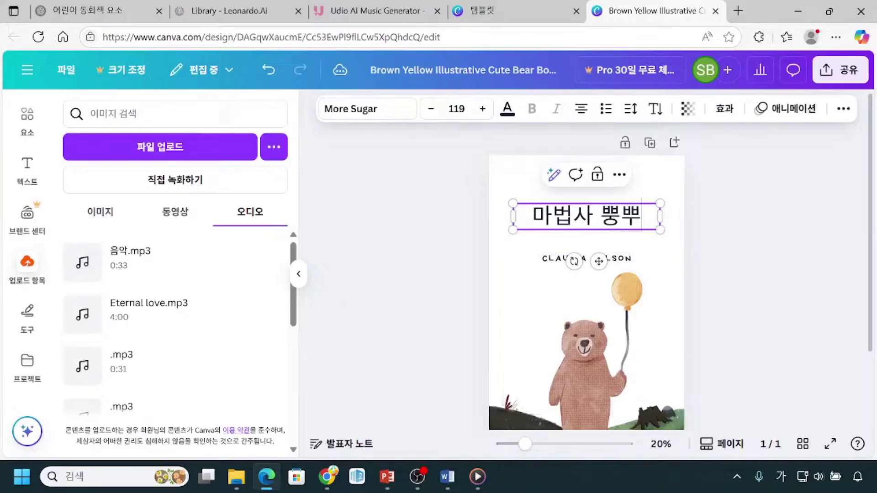
{"action": "type", "text": "ㅣ"}
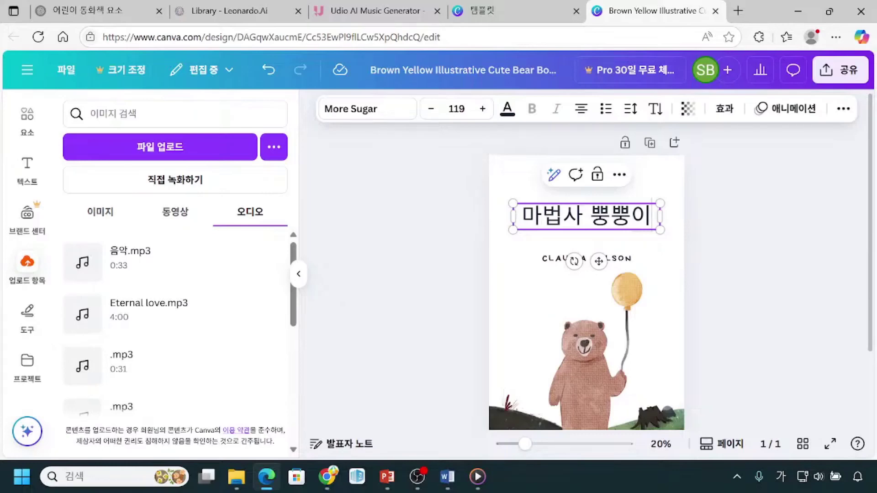
{"action": "left_click", "coordinate": [510, 231]}
Open the font list for the cover title and examine the recommended fonts under 추천 폰트.
{"action": "mouse_move", "coordinate": [353, 114]}
{"action": "left_mouse_down"}
{"action": "mouse_move", "coordinate": [372, 115]}
{"action": "mouse_move", "coordinate": [489, 204]}
{"action": "mouse_move", "coordinate": [496, 219]}
{"action": "mouse_move", "coordinate": [479, 223]}
{"action": "left_mouse_up"}
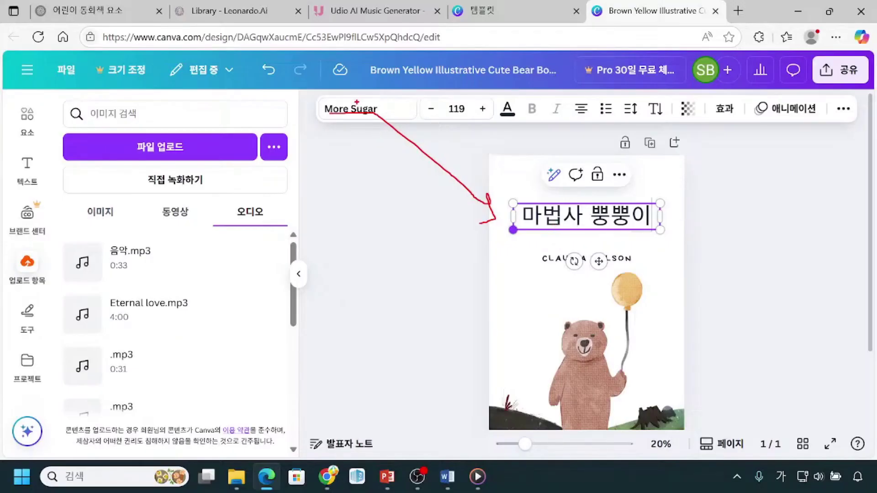
{"action": "mouse_move", "coordinate": [348, 101]}
{"action": "left_mouse_down"}
{"action": "mouse_move", "coordinate": [333, 120]}
{"action": "mouse_move", "coordinate": [357, 130]}
{"action": "mouse_move", "coordinate": [380, 117]}
{"action": "mouse_move", "coordinate": [379, 98]}
{"action": "mouse_move", "coordinate": [338, 96]}
{"action": "left_mouse_up"}
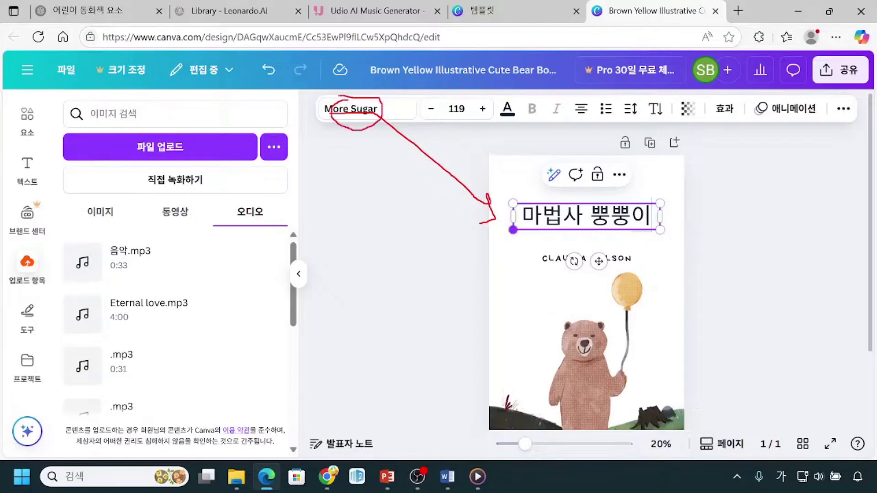
{"action": "left_click", "coordinate": [372, 112]}
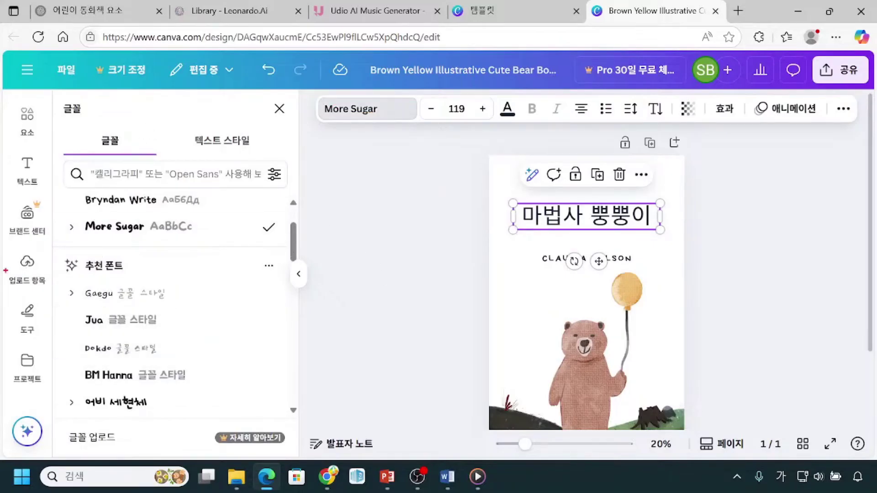
{"action": "mouse_move", "coordinate": [53, 250]}
{"action": "left_mouse_down"}
{"action": "mouse_move", "coordinate": [114, 276]}
{"action": "mouse_move", "coordinate": [149, 278]}
{"action": "left_mouse_up"}
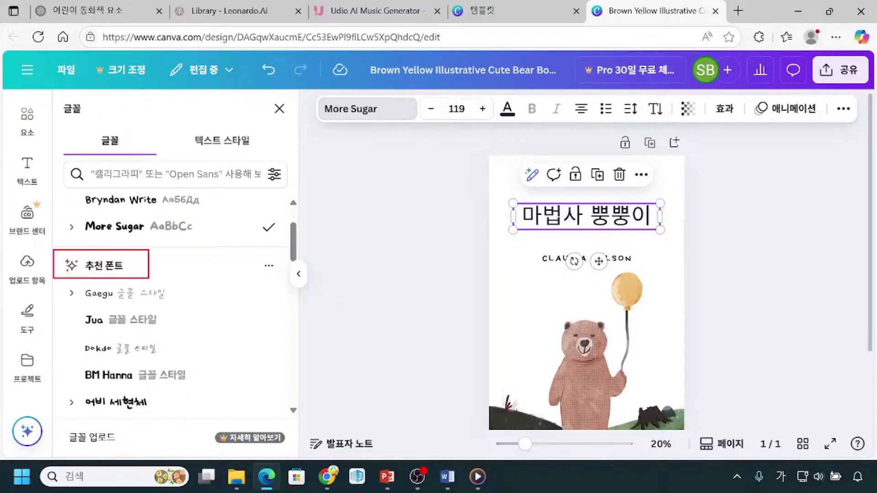
{"action": "mouse_move", "coordinate": [198, 297]}
{"action": "left_mouse_down"}
{"action": "mouse_move", "coordinate": [209, 330]}
{"action": "mouse_move", "coordinate": [197, 408]}
{"action": "left_mouse_up"}
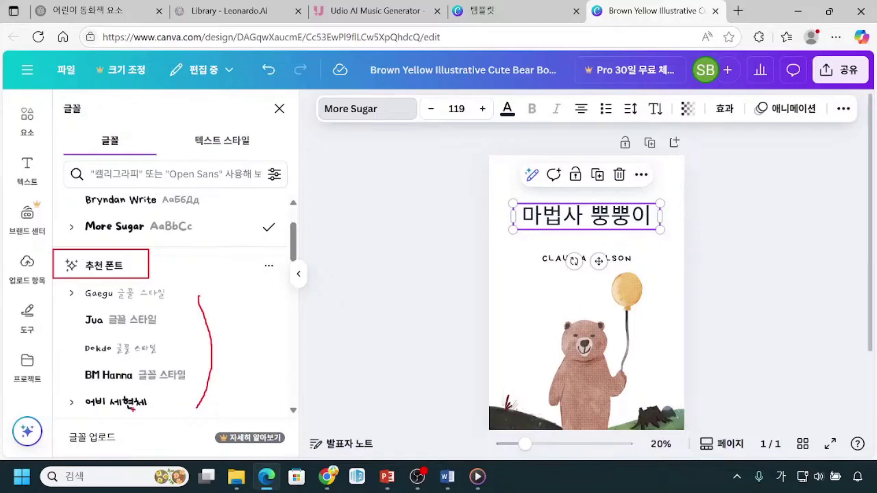
{"action": "mouse_move", "coordinate": [77, 389]}
{"action": "left_mouse_down"}
{"action": "mouse_move", "coordinate": [86, 407]}
{"action": "mouse_move", "coordinate": [161, 415]}
{"action": "left_mouse_up"}
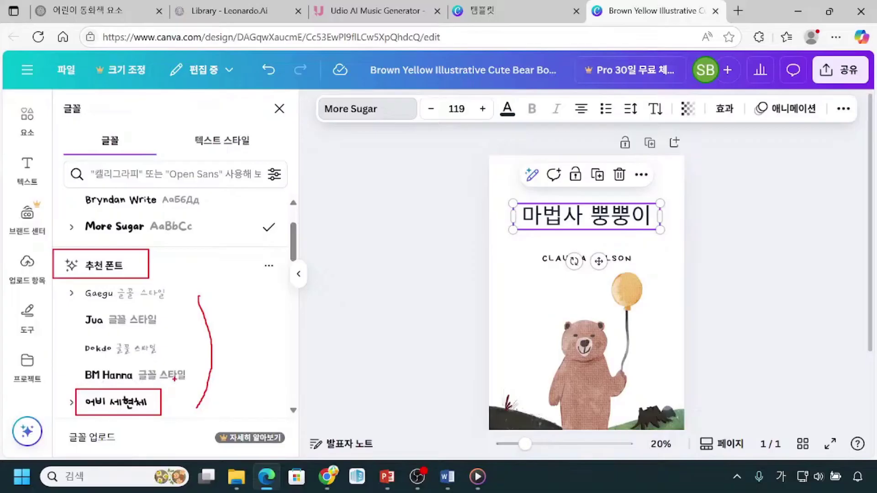
{"action": "key", "text": "Escape"}
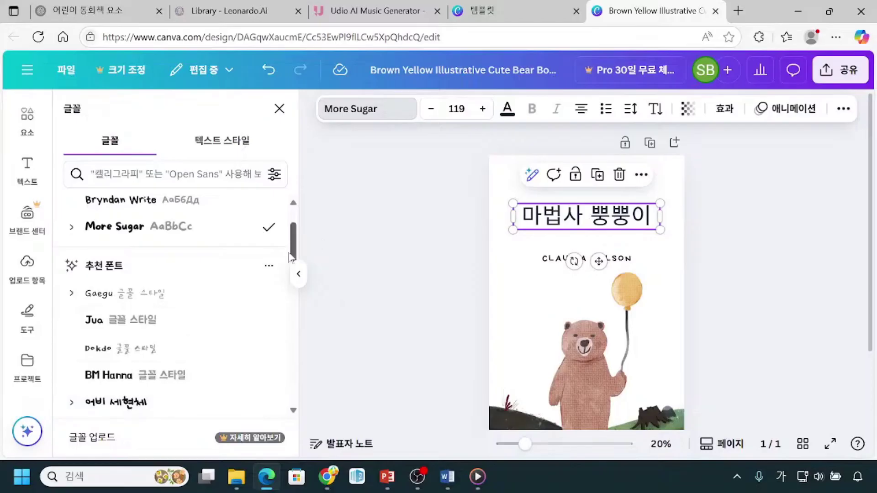
Browse the 한글 글꼴 fonts and the font style categories for the title, and close the font list.
{"action": "scroll", "coordinate": [294, 260], "scroll_direction": "down", "scroll_amount": 2}
{"action": "left_click_drag", "start_coordinate": [294, 265], "coordinate": [298, 314]}
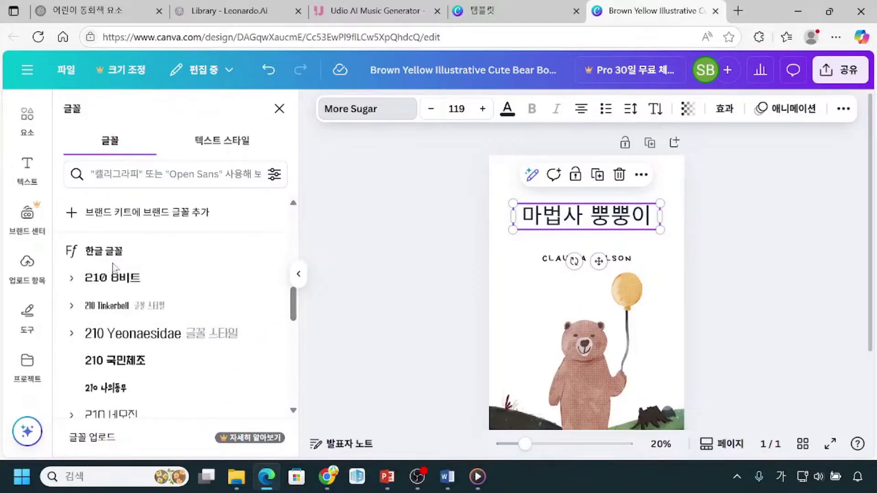
{"action": "left_click", "coordinate": [297, 354]}
{"action": "scroll", "coordinate": [298, 353], "scroll_direction": "down", "scroll_amount": 10}
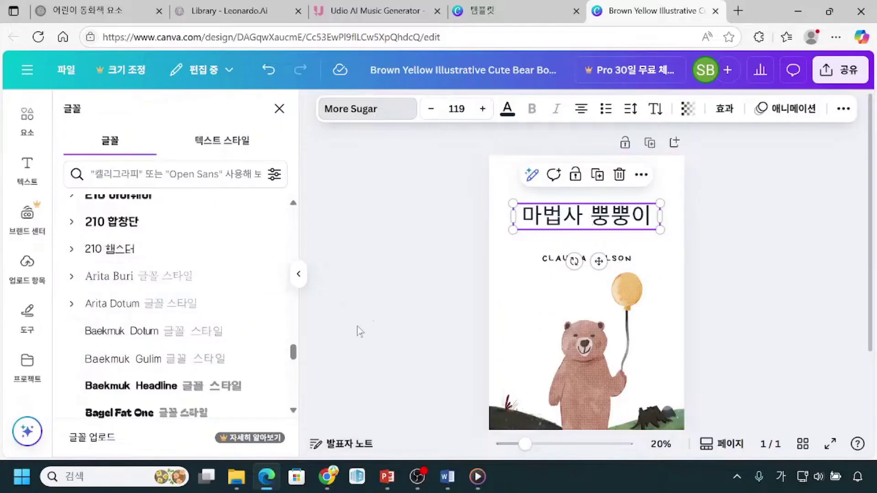
{"action": "left_click_drag", "start_coordinate": [293, 355], "coordinate": [292, 215]}
{"action": "key", "text": "ctrl"}
{"action": "key", "text": "ctrl"}
{"action": "key", "text": "ctrl"}
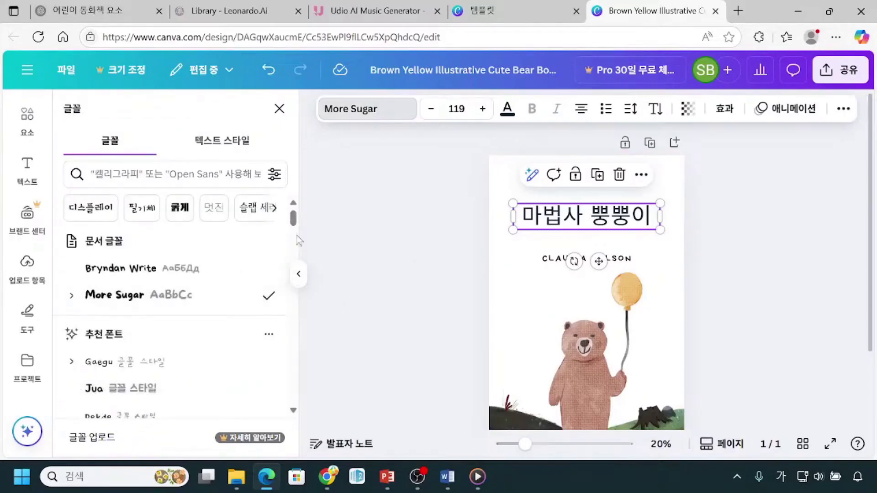
{"action": "mouse_move", "coordinate": [294, 228]}
{"action": "left_mouse_down"}
{"action": "mouse_move", "coordinate": [290, 394]}
{"action": "mouse_move", "coordinate": [293, 217]}
{"action": "left_mouse_up"}
{"action": "mouse_move", "coordinate": [57, 195]}
{"action": "left_mouse_down"}
{"action": "mouse_move", "coordinate": [178, 228]}
{"action": "mouse_move", "coordinate": [293, 229]}
{"action": "left_mouse_up"}
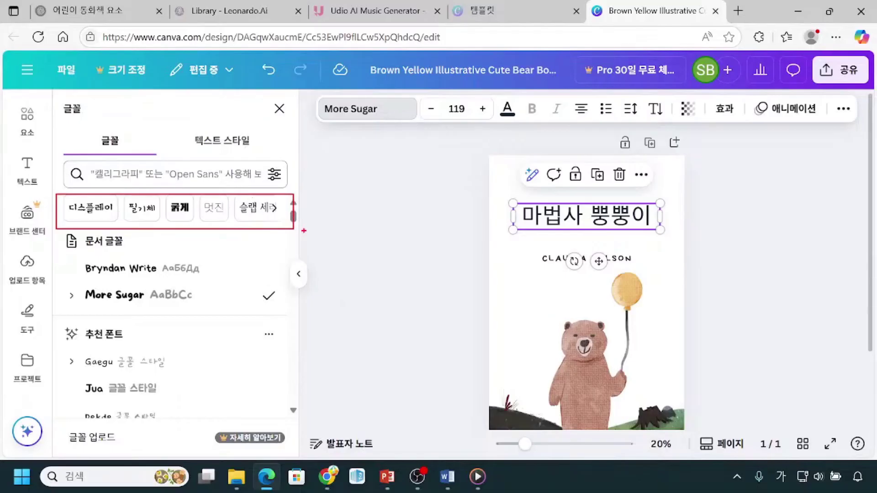
{"action": "key", "text": "Escape"}
{"action": "scroll", "coordinate": [119, 315], "scroll_direction": "down", "scroll_amount": 1}
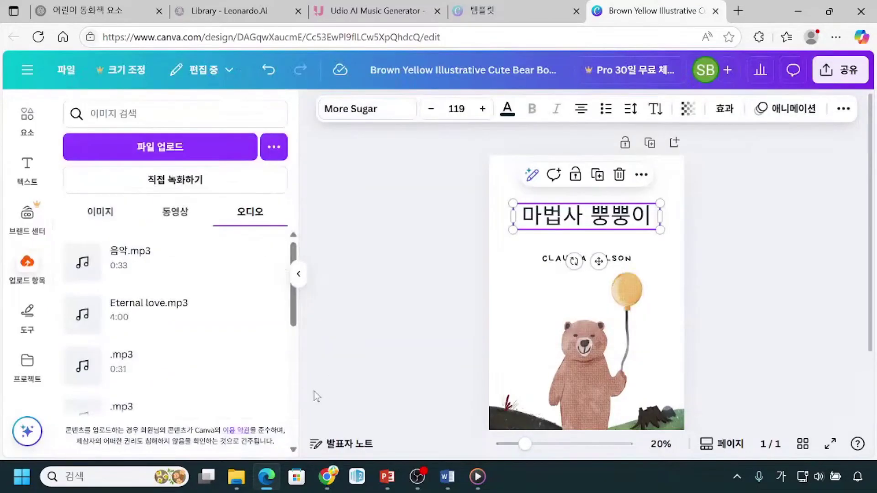
Apply the recommended font 어비 세현체 to the cover title 마법사 뿡뿡이.
{"action": "left_click", "coordinate": [542, 216]}
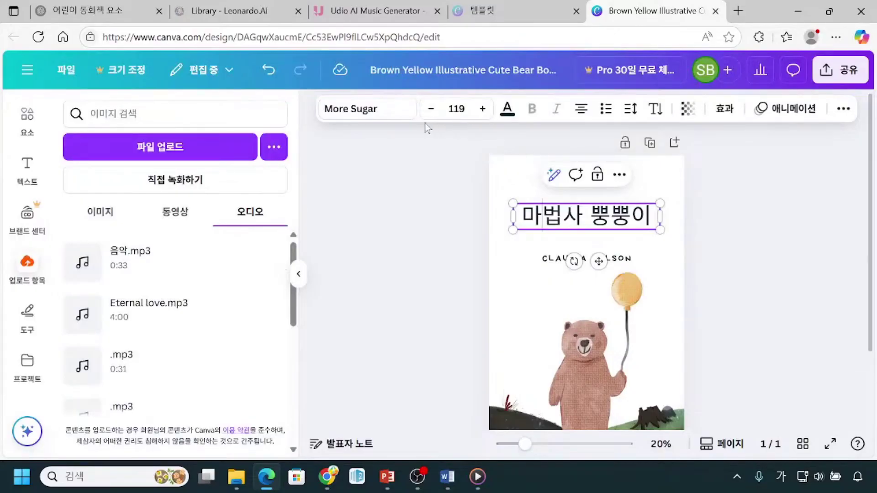
{"action": "left_click", "coordinate": [397, 112]}
{"action": "scroll", "coordinate": [176, 409], "scroll_direction": "down", "scroll_amount": 1}
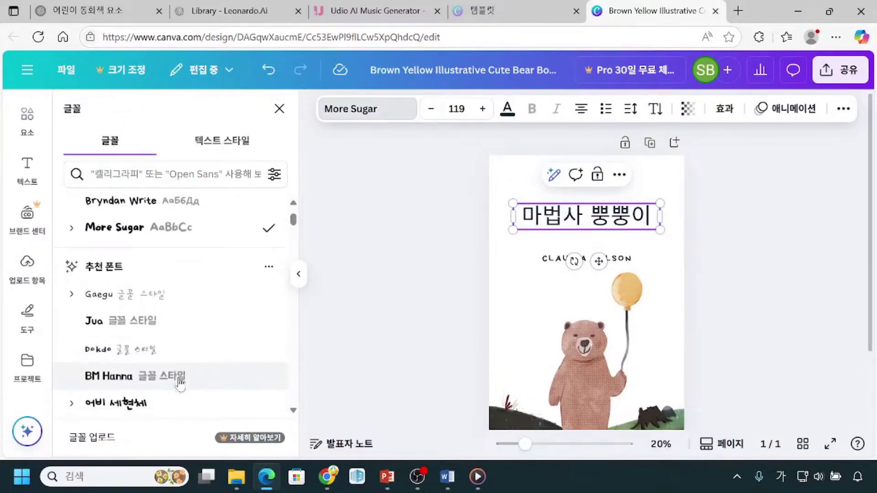
{"action": "left_click", "coordinate": [142, 389]}
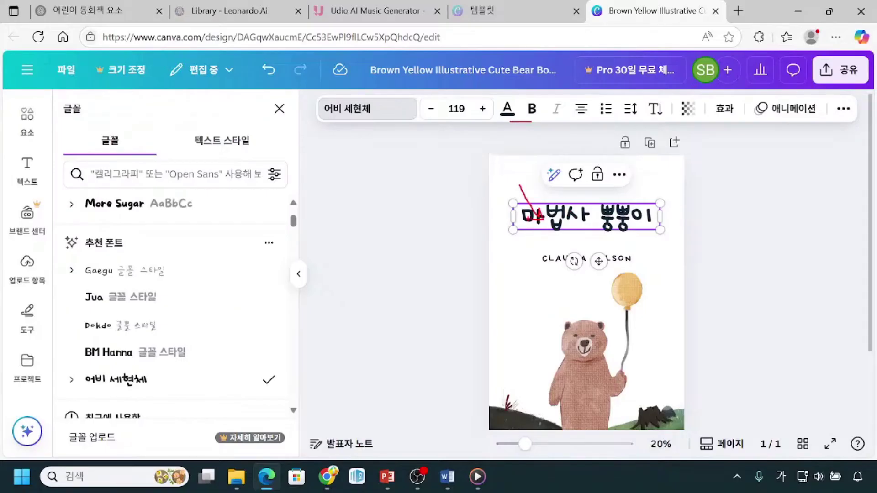
{"action": "left_click_drag", "start_coordinate": [573, 322], "coordinate": [593, 326]}
{"action": "mouse_move", "coordinate": [710, 166]}
{"action": "left_mouse_down"}
{"action": "mouse_move", "coordinate": [674, 184]}
{"action": "mouse_move", "coordinate": [684, 183]}
{"action": "left_mouse_up"}
{"action": "left_click_drag", "start_coordinate": [504, 323], "coordinate": [540, 320]}
{"action": "mouse_move", "coordinate": [530, 316]}
{"action": "left_mouse_down"}
{"action": "mouse_move", "coordinate": [540, 319]}
{"action": "mouse_move", "coordinate": [529, 335]}
{"action": "left_mouse_up"}
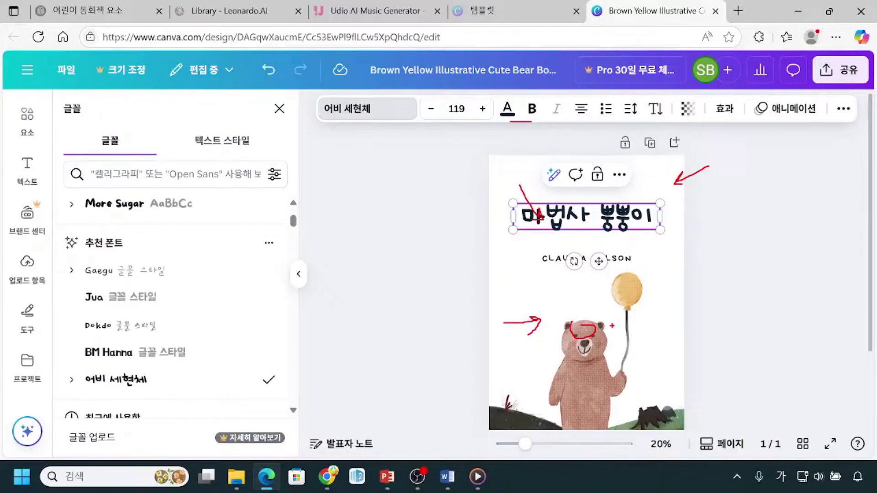
{"action": "key", "text": "Escape"}
Replace the author name under the cover title with A.I.
{"action": "left_click", "coordinate": [548, 259]}
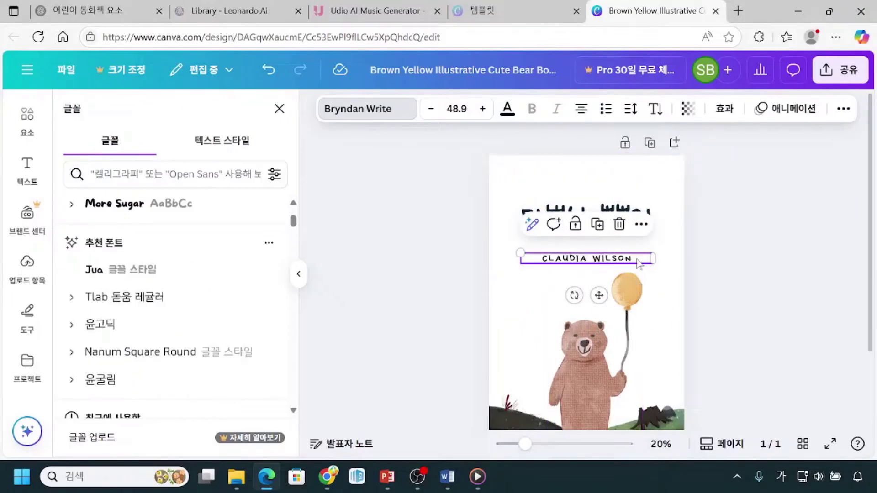
{"action": "left_click", "coordinate": [567, 260]}
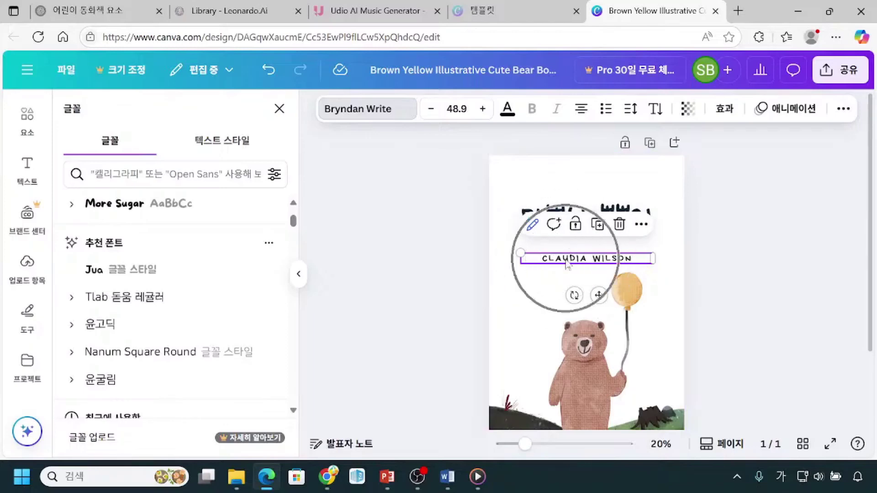
{"action": "double_click", "coordinate": [567, 261]}
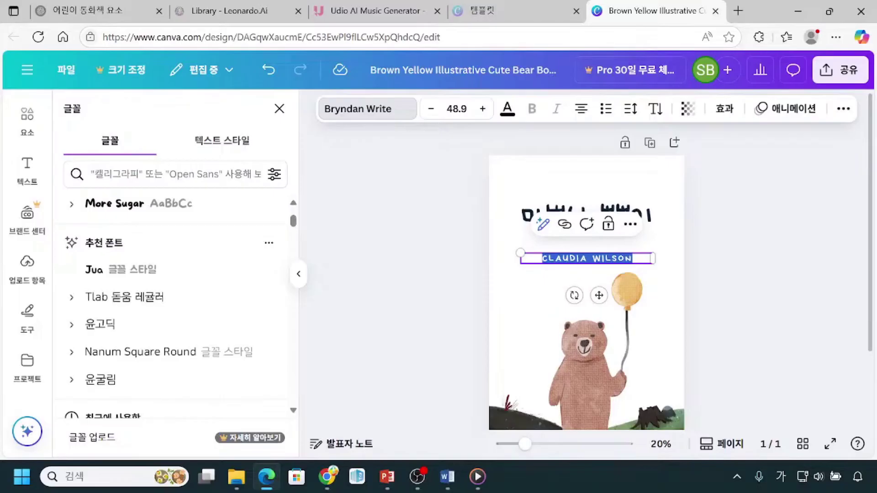
{"action": "type", "text": "ㅇ"}
{"action": "key", "text": "Hangul"}
{"action": "key", "text": "BackSpace"}
{"action": "type", "text": "A.I"}
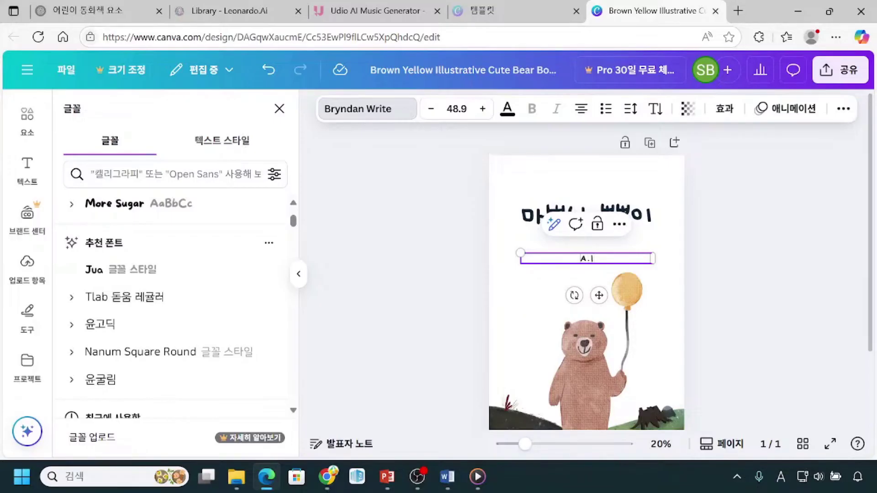
{"action": "key", "text": "Hangul"}
{"action": "type", "text": "지음"}
{"action": "key", "text": "BackSpace"}
{"action": "key", "text": "BackSpace"}
{"action": "key", "text": "BackSpace"}
Insert the words "written by" in front of A.I in the cover's author line.
{"action": "key", "text": "Left"}
{"action": "key", "text": "Left"}
{"action": "key", "text": "Left"}
{"action": "type", "text": "ㄹ개ㅡ"}
{"action": "key", "text": "BackSpace"}
{"action": "key", "text": "BackSpace"}
{"action": "key", "text": "BackSpace"}
{"action": "key", "text": "Hangul"}
{"action": "type", "text": "writ"}
{"action": "key", "text": "BackSpace"}
{"action": "type", "text": "tten by"}
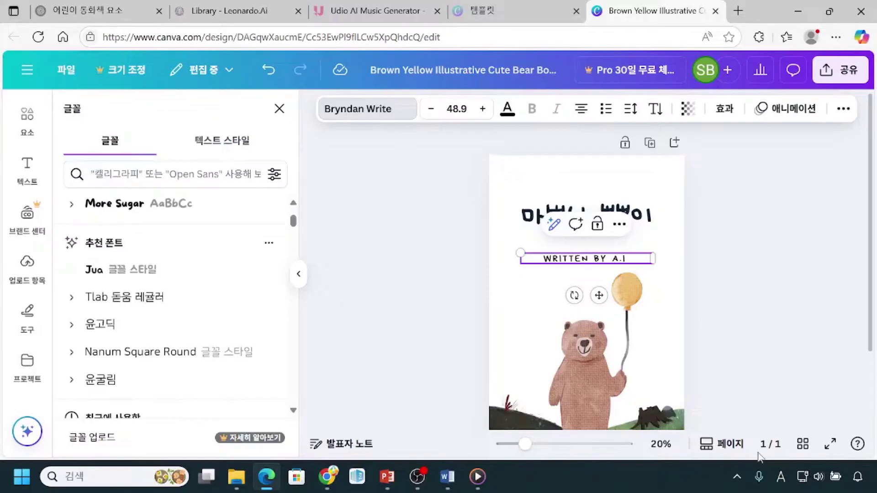
Fit the whole cover in view and display the uploaded images.
{"action": "left_click_drag", "start_coordinate": [525, 444], "coordinate": [536, 444]}
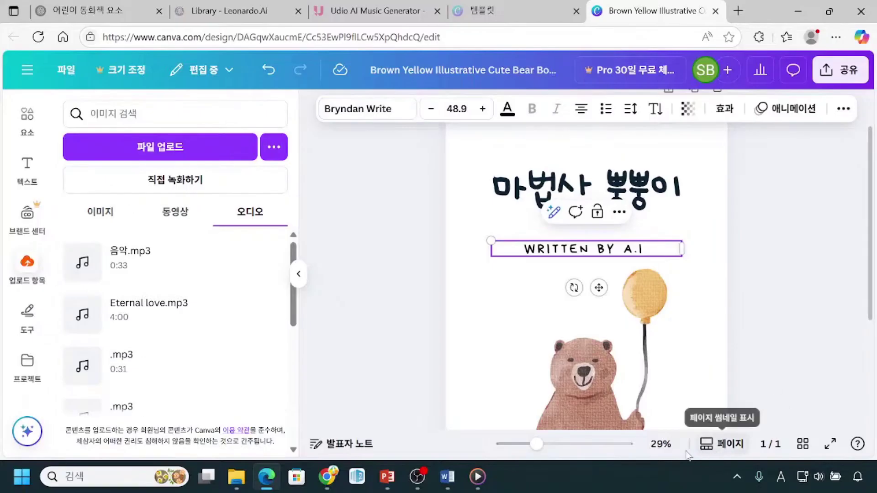
{"action": "left_click_drag", "start_coordinate": [537, 444], "coordinate": [521, 444]}
{"action": "left_click", "coordinate": [618, 394]}
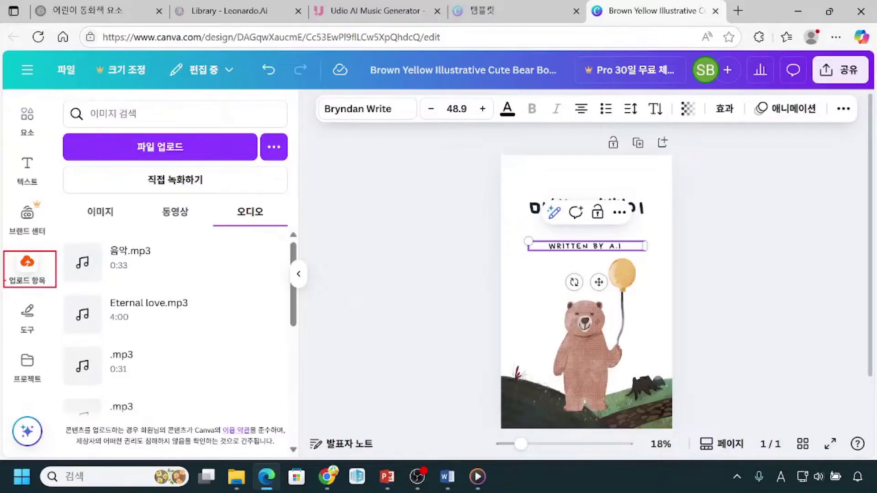
{"action": "left_click", "coordinate": [33, 281]}
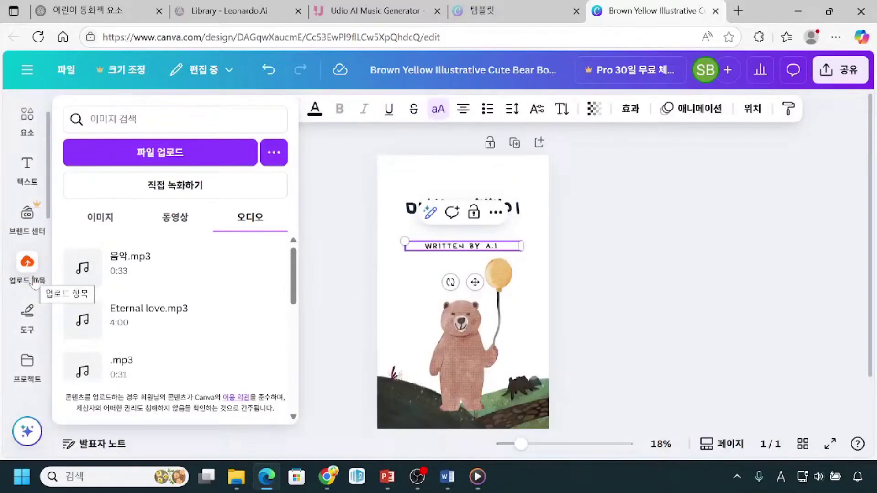
{"action": "left_click", "coordinate": [95, 223]}
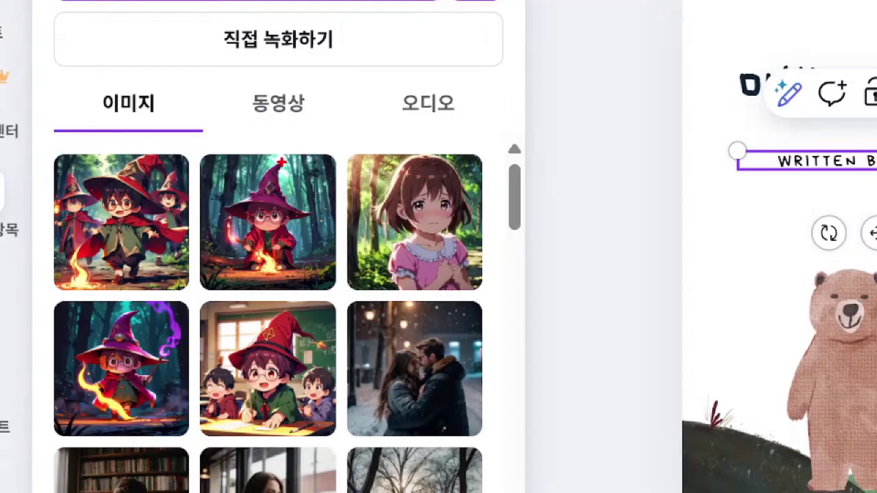
{"action": "mouse_move", "coordinate": [260, 177]}
{"action": "left_mouse_down"}
{"action": "mouse_move", "coordinate": [218, 210]}
{"action": "mouse_move", "coordinate": [242, 229]}
{"action": "mouse_move", "coordinate": [239, 276]}
{"action": "mouse_move", "coordinate": [302, 270]}
{"action": "mouse_move", "coordinate": [288, 226]}
{"action": "mouse_move", "coordinate": [315, 208]}
{"action": "mouse_move", "coordinate": [280, 167]}
{"action": "left_mouse_up"}
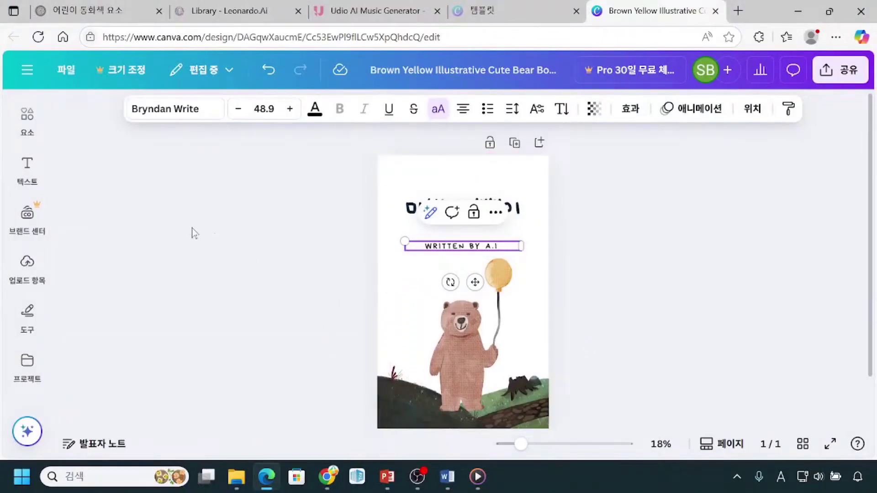
{"action": "left_click", "coordinate": [27, 279]}
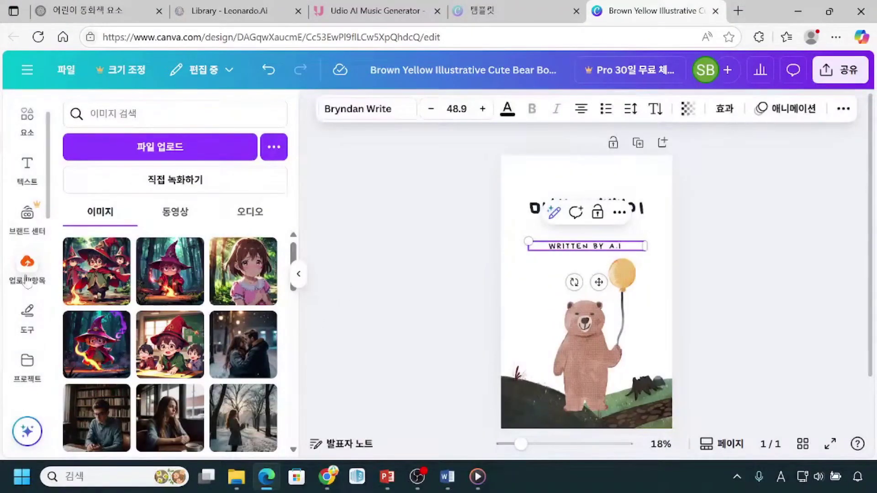
Try placing the uploaded image of the three wizards over the bear on the cover, and delete it.
{"action": "left_click", "coordinate": [94, 288]}
{"action": "left_click_drag", "start_coordinate": [600, 302], "coordinate": [593, 321]}
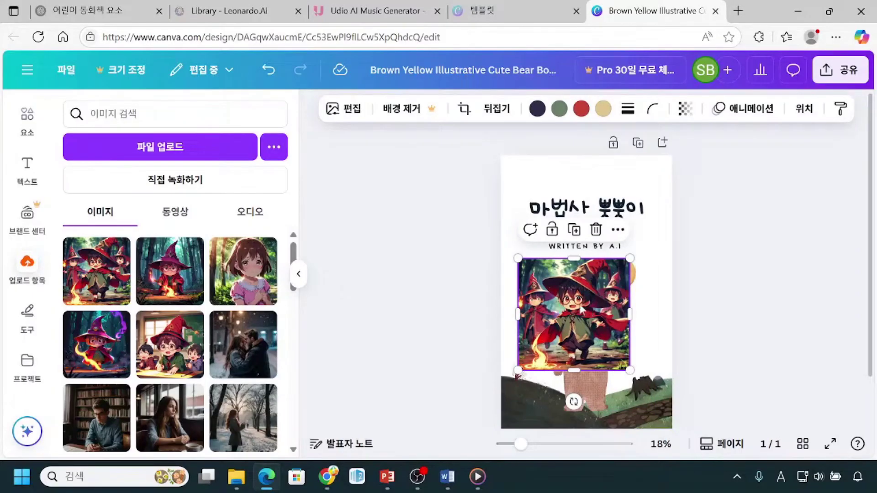
{"action": "left_click", "coordinate": [595, 229]}
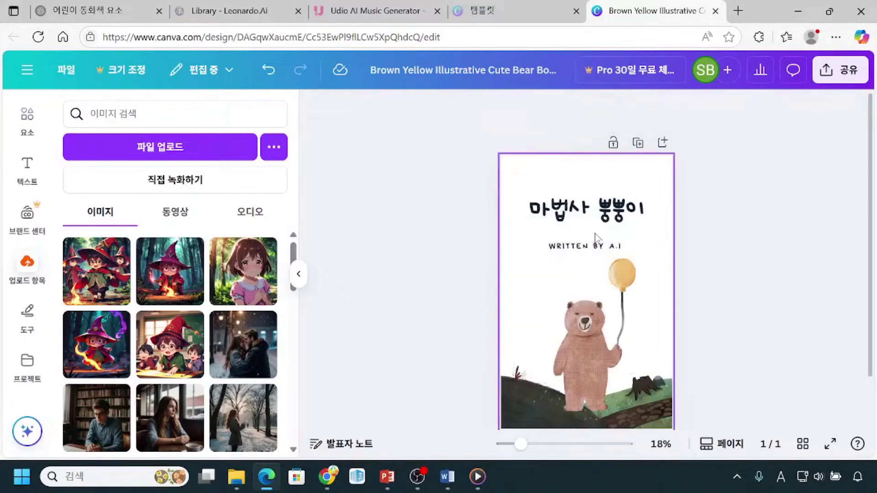
Add the three-wizard image to the cover again to examine the image editing options such as 배경 제거, and remove it.
{"action": "left_click", "coordinate": [87, 281]}
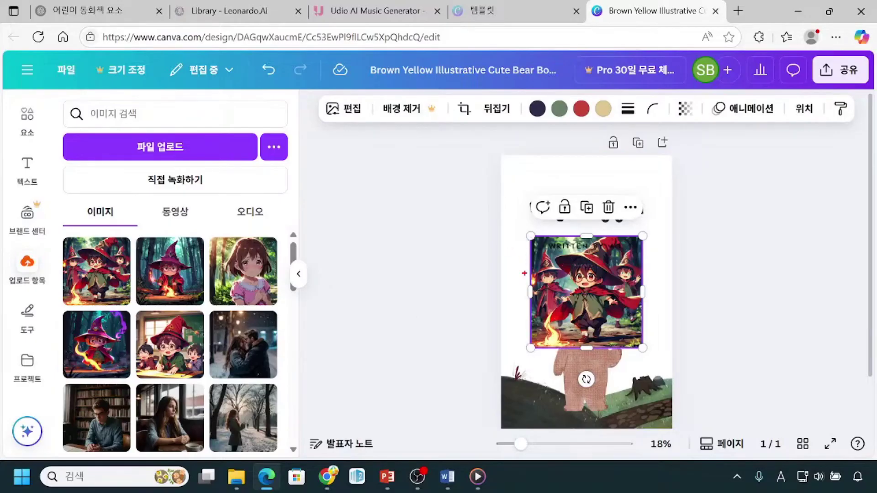
{"action": "mouse_move", "coordinate": [323, 98]}
{"action": "left_mouse_down"}
{"action": "mouse_move", "coordinate": [327, 107]}
{"action": "mouse_move", "coordinate": [695, 131]}
{"action": "mouse_move", "coordinate": [854, 130]}
{"action": "left_mouse_up"}
{"action": "mouse_move", "coordinate": [410, 204]}
{"action": "left_mouse_down"}
{"action": "mouse_move", "coordinate": [413, 125]}
{"action": "mouse_move", "coordinate": [424, 141]}
{"action": "left_mouse_up"}
{"action": "mouse_move", "coordinate": [432, 100]}
{"action": "left_mouse_down"}
{"action": "mouse_move", "coordinate": [424, 120]}
{"action": "mouse_move", "coordinate": [439, 124]}
{"action": "mouse_move", "coordinate": [451, 112]}
{"action": "mouse_move", "coordinate": [439, 98]}
{"action": "left_mouse_up"}
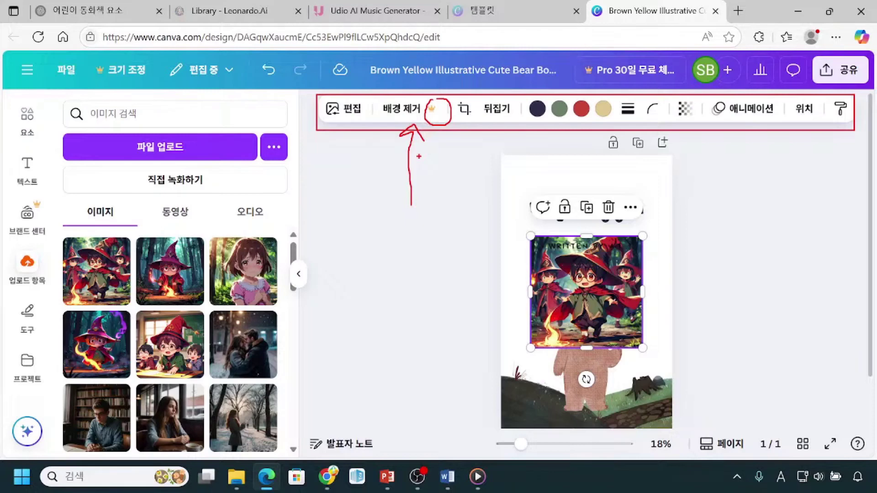
{"action": "left_click_drag", "start_coordinate": [389, 120], "coordinate": [430, 120]}
{"action": "key", "text": "Escape"}
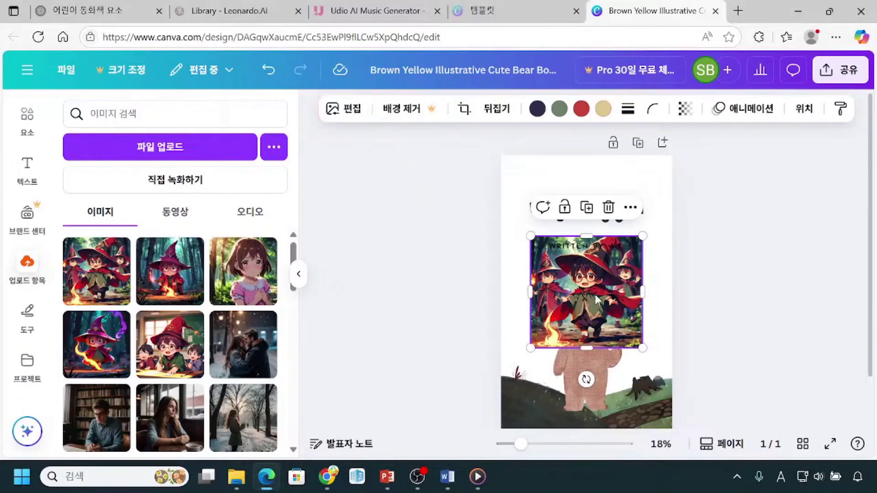
{"action": "left_click", "coordinate": [609, 208]}
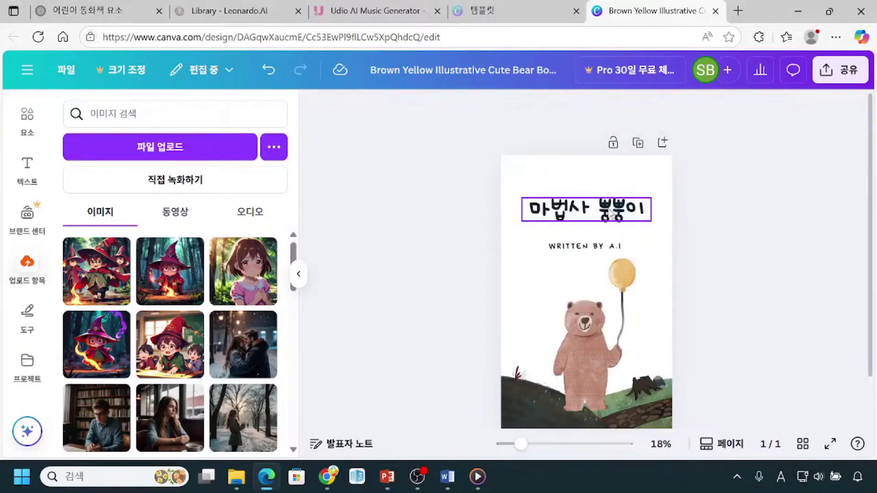
Open Google in a new browser tab and search for 리무브비지.
{"action": "left_click", "coordinate": [738, 11]}
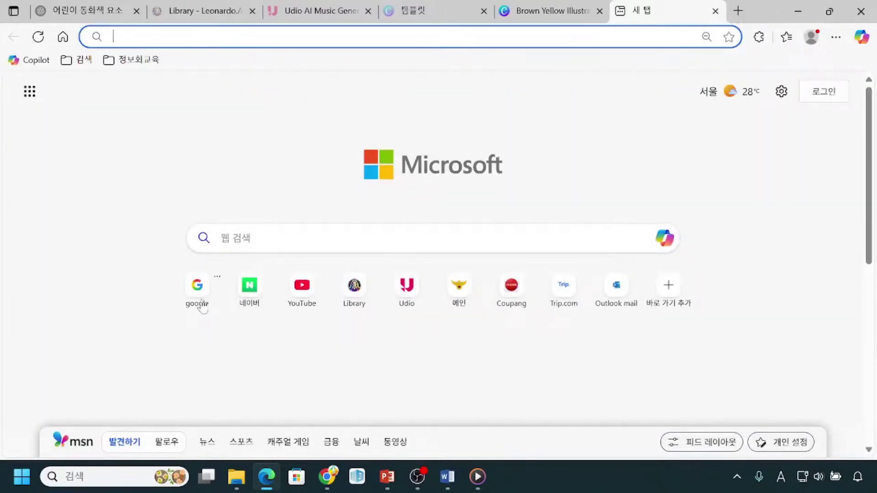
{"action": "left_click", "coordinate": [204, 297]}
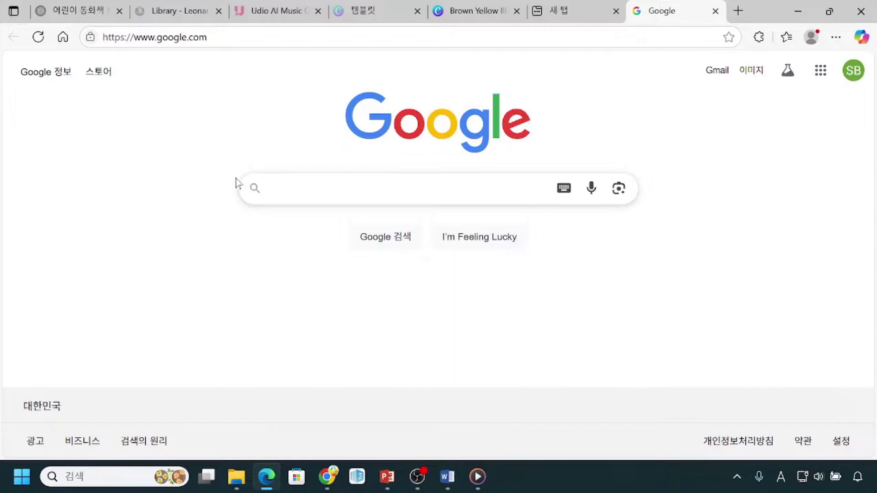
{"action": "type", "text": "f"}
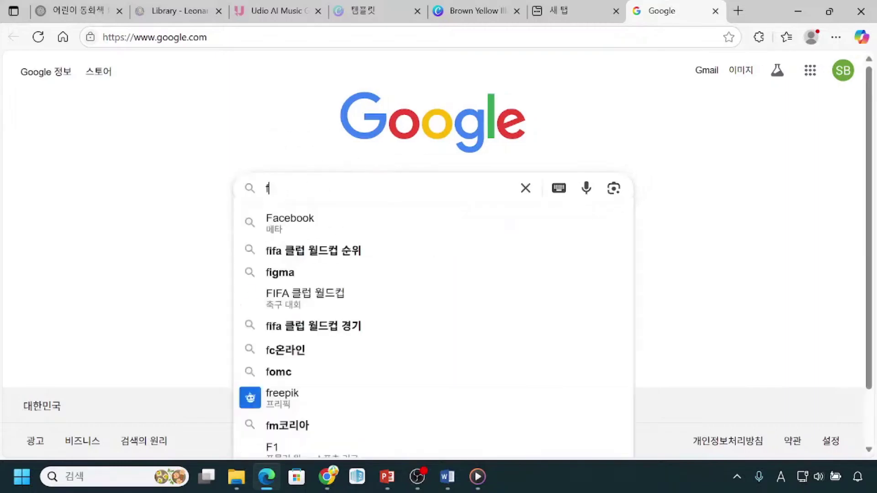
{"action": "key", "text": "BackSpace"}
{"action": "key", "text": "Hangul"}
{"action": "type", "text": "리무브비지"}
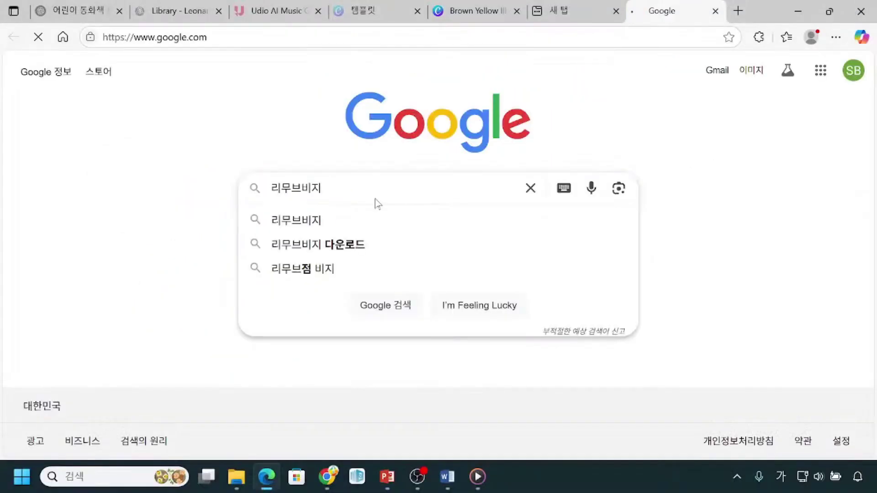
{"action": "key", "text": "Return"}
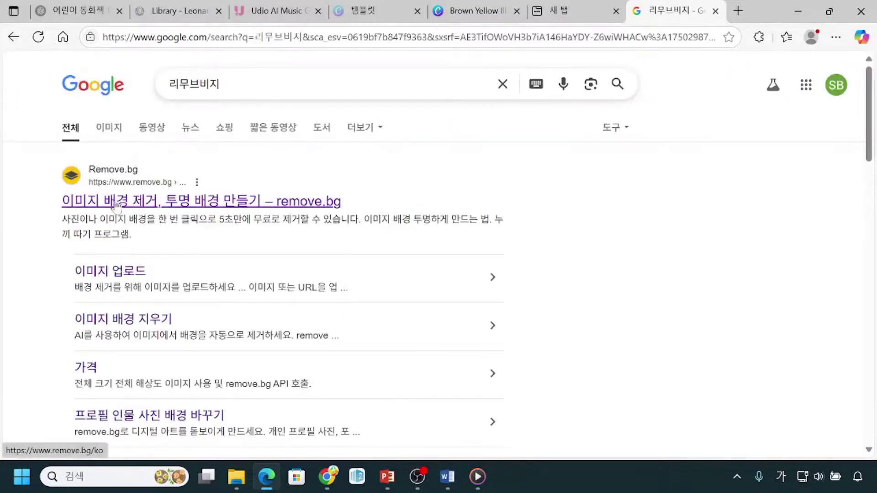
Open the remove.bg website from the search results and dismiss its cookie notice.
{"action": "left_click", "coordinate": [117, 204]}
{"action": "left_click", "coordinate": [117, 203]}
{"action": "left_click", "coordinate": [117, 203]}
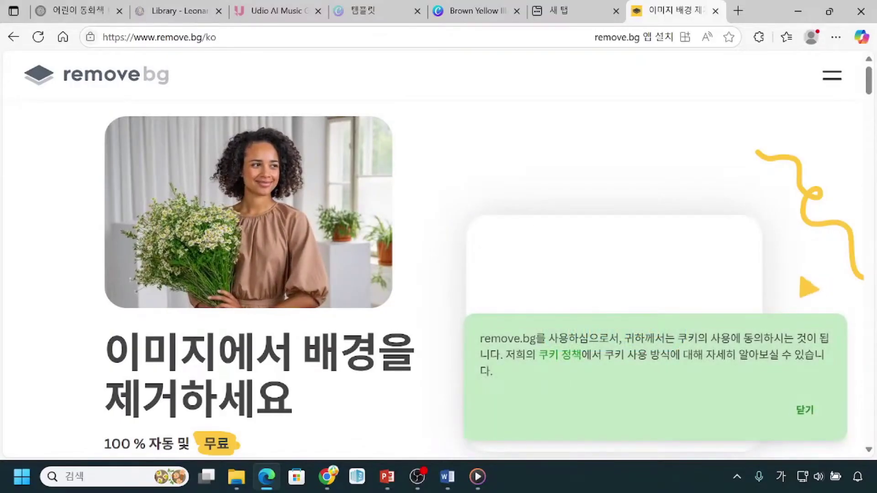
{"action": "key", "text": "ctrl"}
{"action": "left_click", "coordinate": [803, 415]}
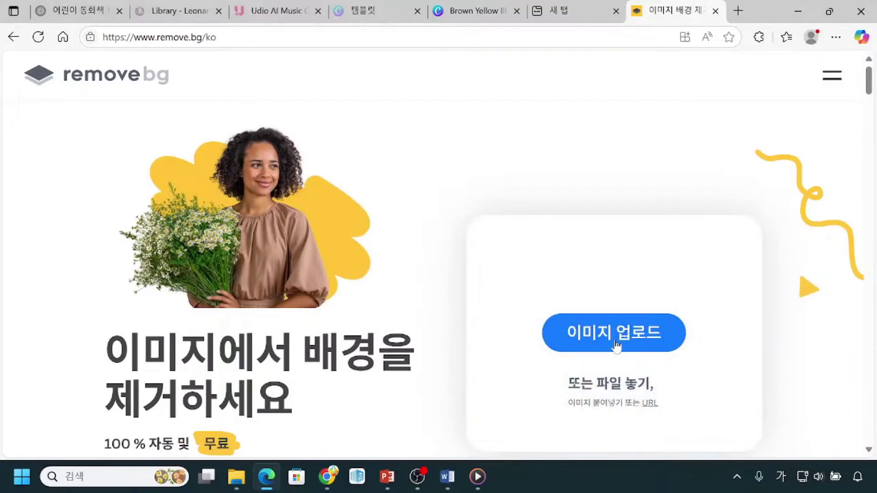
Upload image 5 from the 인공지능 folder to remove.bg to strip its background.
{"action": "left_click", "coordinate": [613, 326]}
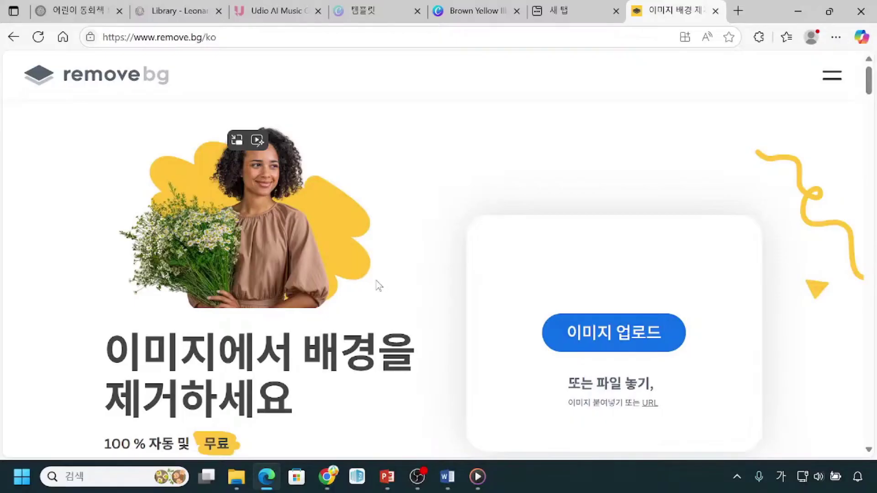
{"action": "left_click", "coordinate": [647, 345]}
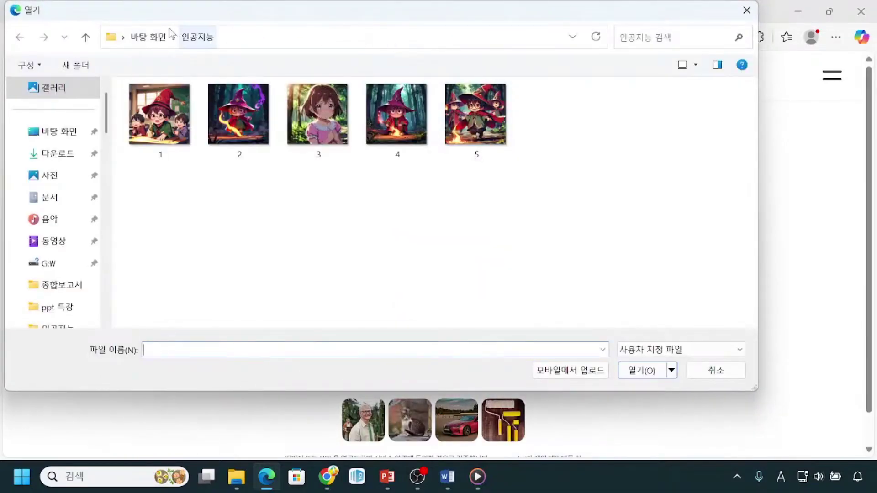
{"action": "left_click_drag", "start_coordinate": [163, 20], "coordinate": [216, 46]}
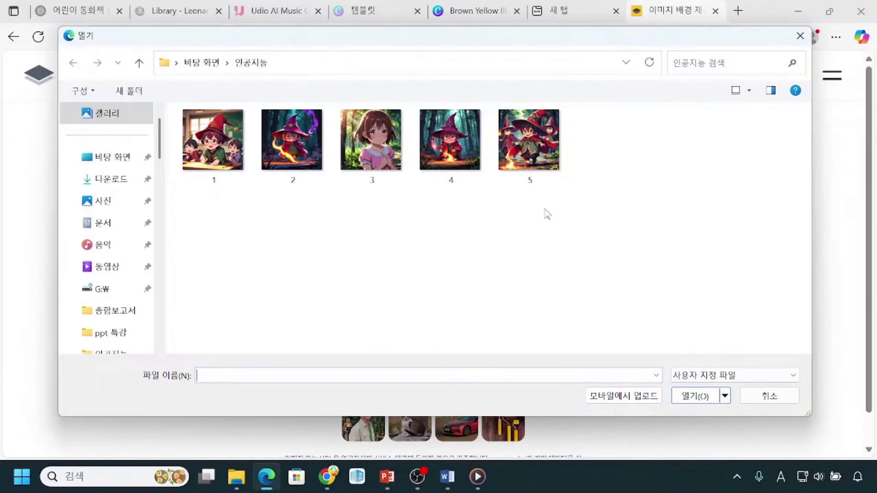
{"action": "left_click", "coordinate": [528, 147]}
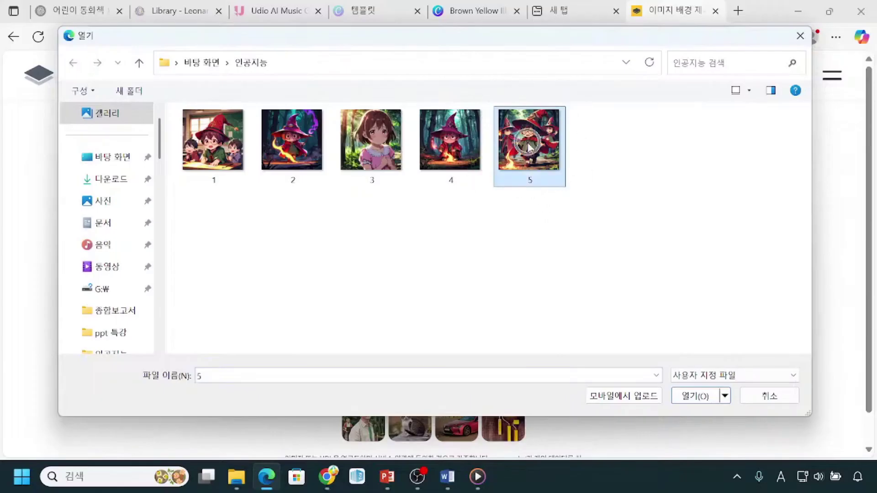
{"action": "left_click", "coordinate": [695, 396]}
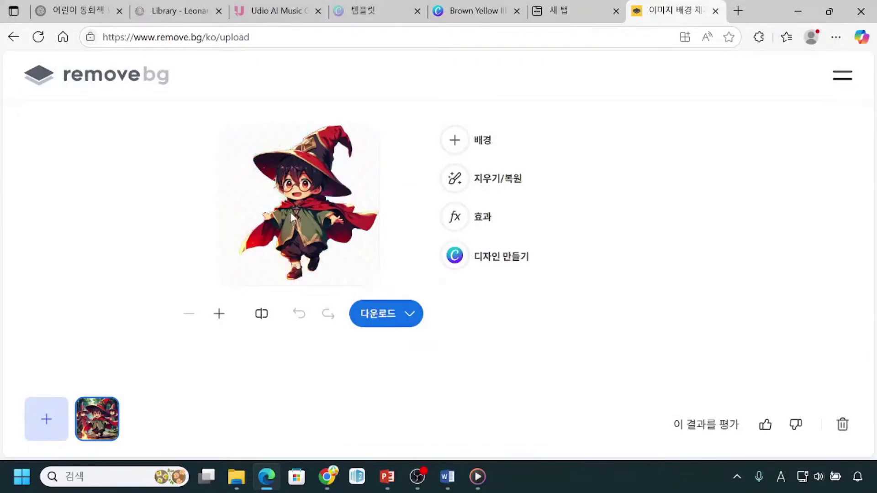
Upload image 1 from the 인공지능 folder as a second picture for background removal.
{"action": "left_click", "coordinate": [13, 39]}
{"action": "left_click", "coordinate": [613, 343]}
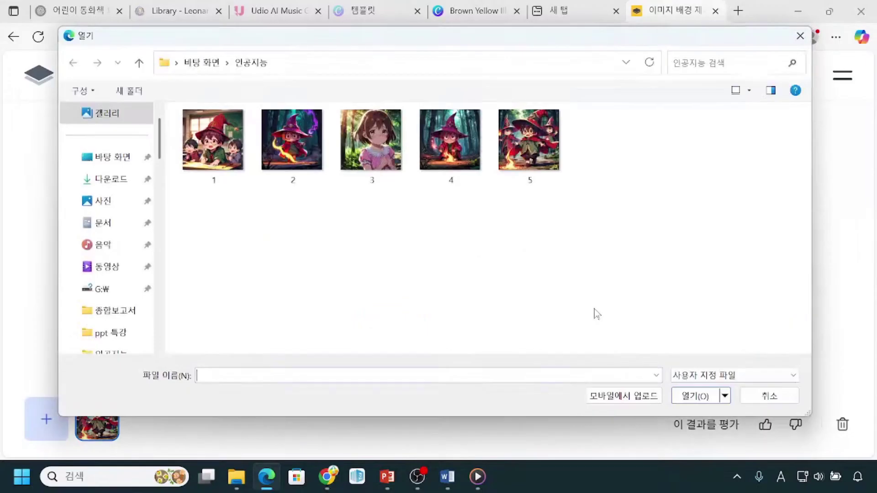
{"action": "left_click", "coordinate": [225, 166]}
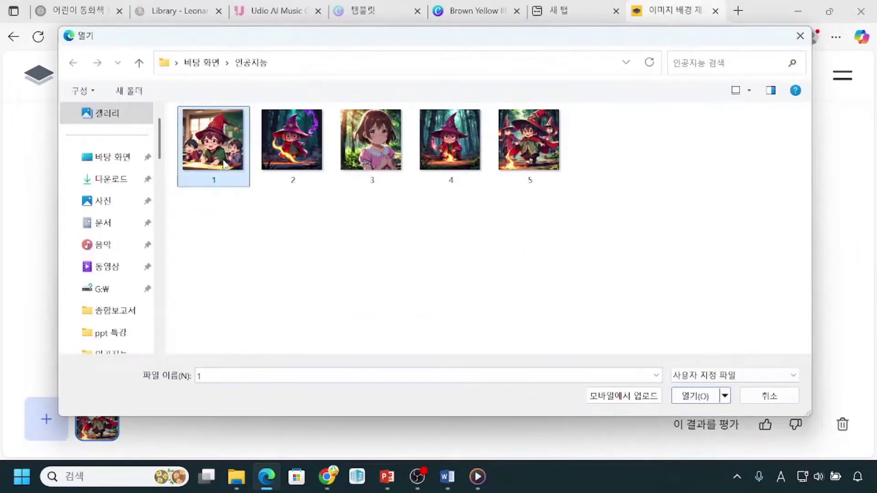
{"action": "left_click", "coordinate": [712, 397]}
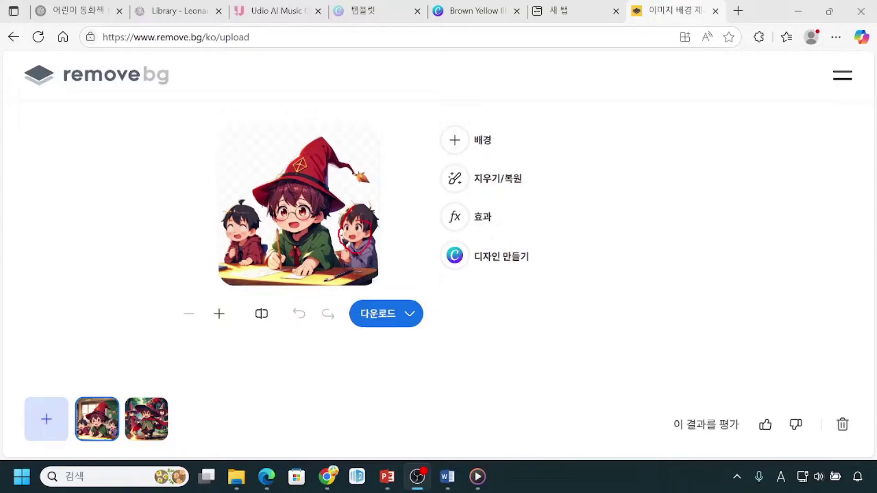
Open the 지우기/복원 tool for the classroom wizard image and enlarge the magic brush slightly with 삭제 selected.
{"action": "left_click_drag", "start_coordinate": [220, 236], "coordinate": [246, 220]}
{"action": "mouse_move", "coordinate": [438, 160]}
{"action": "left_mouse_down"}
{"action": "mouse_move", "coordinate": [442, 179]}
{"action": "mouse_move", "coordinate": [545, 196]}
{"action": "left_mouse_up"}
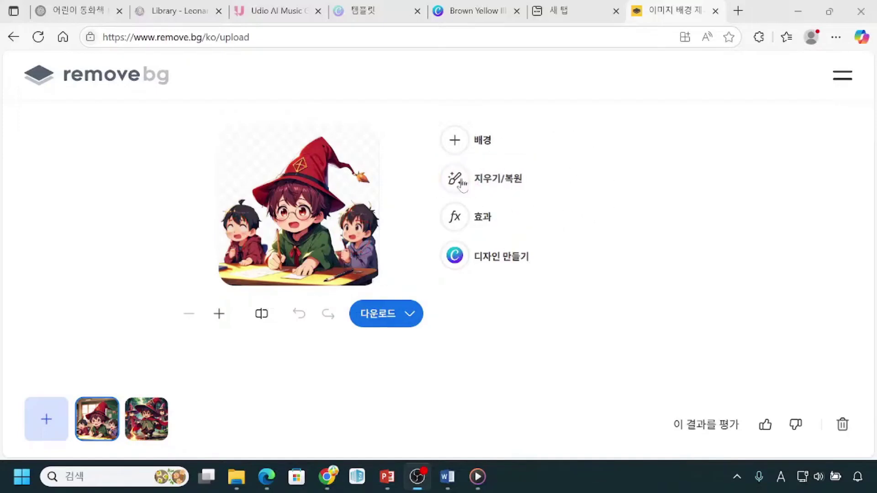
{"action": "left_click", "coordinate": [476, 180]}
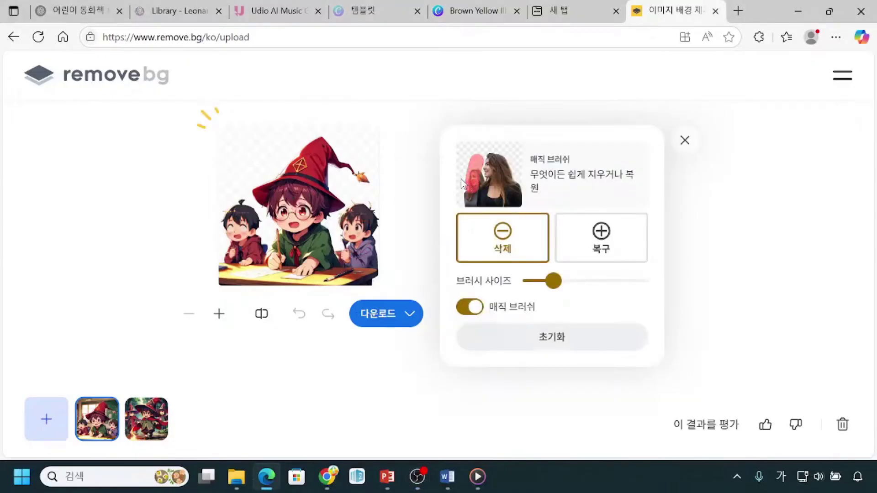
{"action": "left_click", "coordinate": [482, 261]}
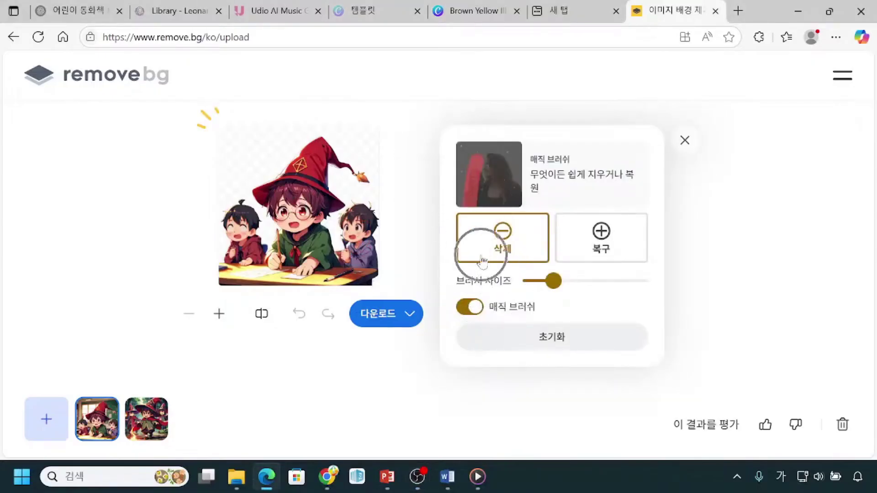
{"action": "left_click", "coordinate": [483, 259]}
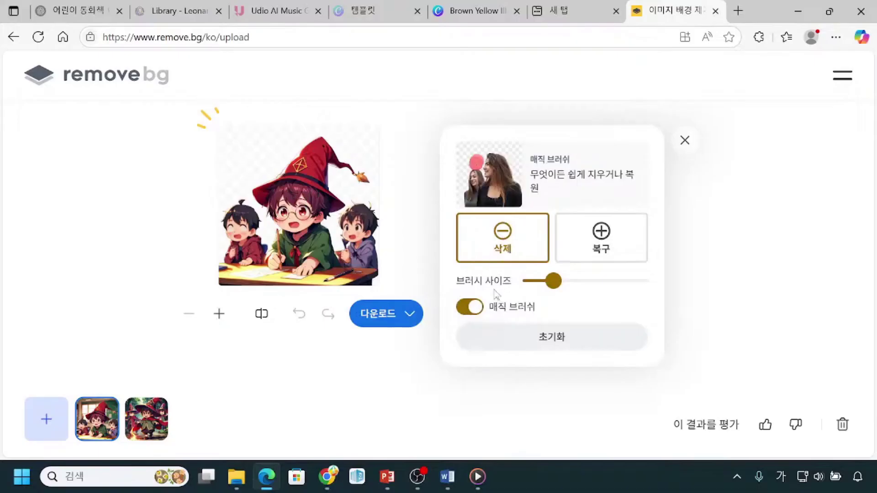
{"action": "mouse_move", "coordinate": [555, 291]}
{"action": "left_mouse_down"}
{"action": "mouse_move", "coordinate": [589, 292]}
{"action": "mouse_move", "coordinate": [578, 292]}
{"action": "left_mouse_up"}
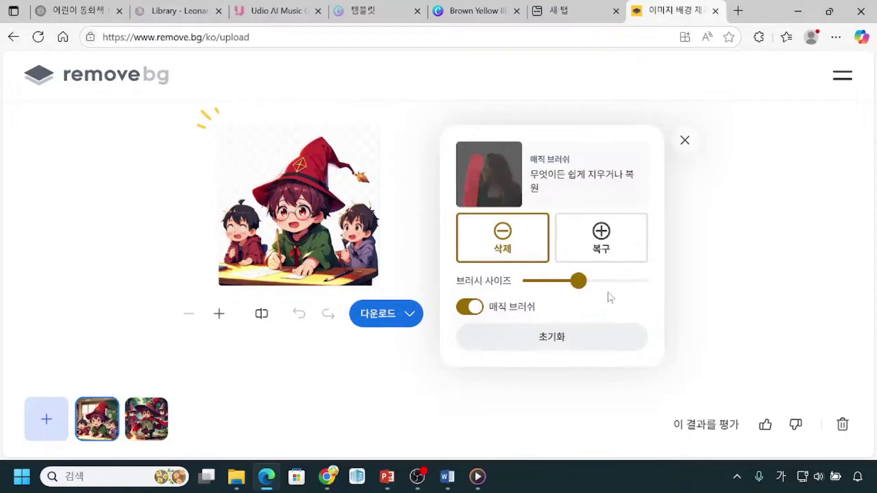
{"action": "left_click_drag", "start_coordinate": [578, 282], "coordinate": [563, 283]}
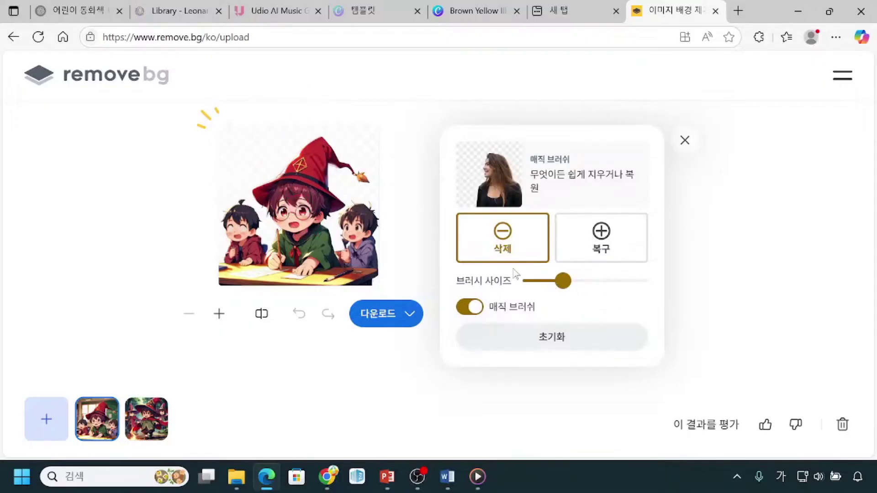
Erase the two boys on either side of the wizard with the magic brush, reducing its size after the first boy.
{"action": "mouse_move", "coordinate": [364, 212]}
{"action": "left_mouse_down"}
{"action": "mouse_move", "coordinate": [370, 227]}
{"action": "mouse_move", "coordinate": [352, 217]}
{"action": "mouse_move", "coordinate": [348, 224]}
{"action": "mouse_move", "coordinate": [361, 246]}
{"action": "mouse_move", "coordinate": [352, 251]}
{"action": "mouse_move", "coordinate": [377, 254]}
{"action": "left_mouse_up"}
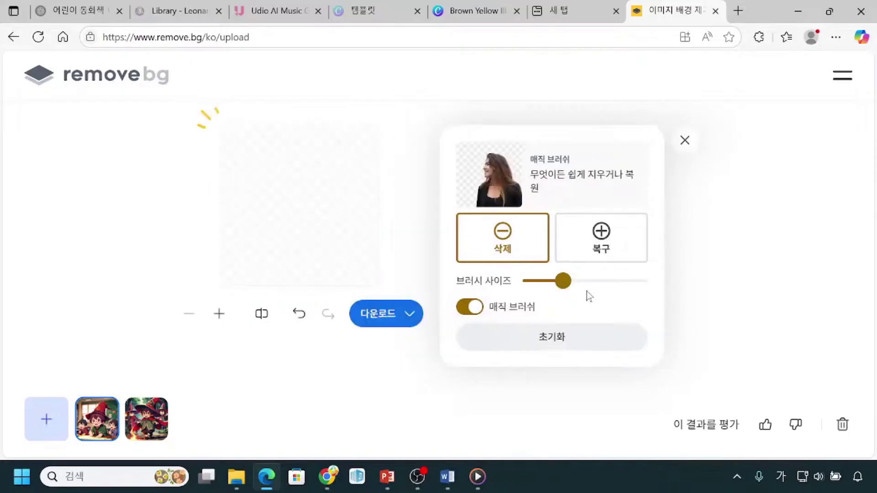
{"action": "left_click_drag", "start_coordinate": [563, 280], "coordinate": [554, 280]}
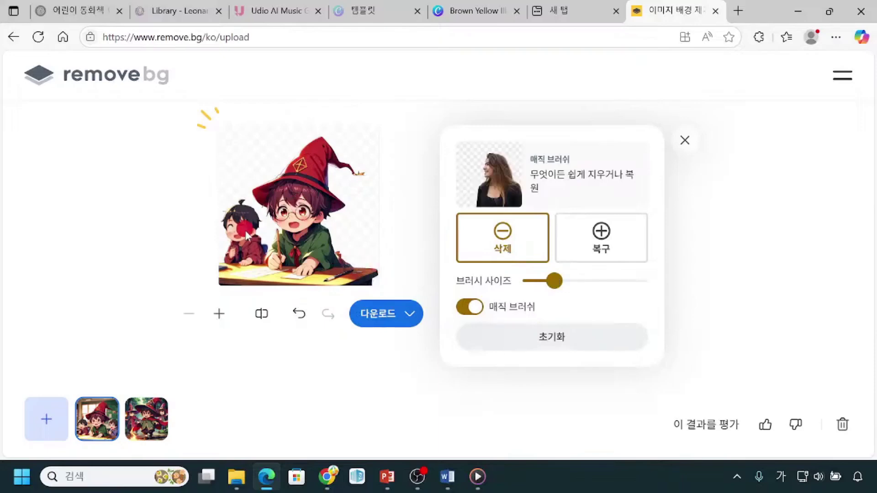
{"action": "mouse_move", "coordinate": [241, 221]}
{"action": "left_mouse_down"}
{"action": "mouse_move", "coordinate": [229, 216]}
{"action": "mouse_move", "coordinate": [246, 212]}
{"action": "mouse_move", "coordinate": [231, 252]}
{"action": "mouse_move", "coordinate": [254, 267]}
{"action": "mouse_move", "coordinate": [250, 242]}
{"action": "mouse_move", "coordinate": [265, 251]}
{"action": "left_mouse_up"}
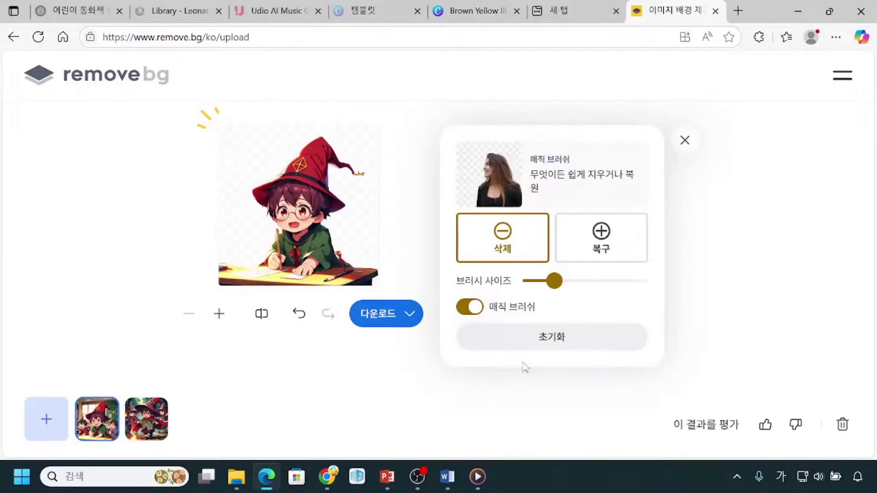
Download the edited wizard image as the free 500 x 500 preview.
{"action": "left_click", "coordinate": [623, 250]}
{"action": "left_click", "coordinate": [404, 321]}
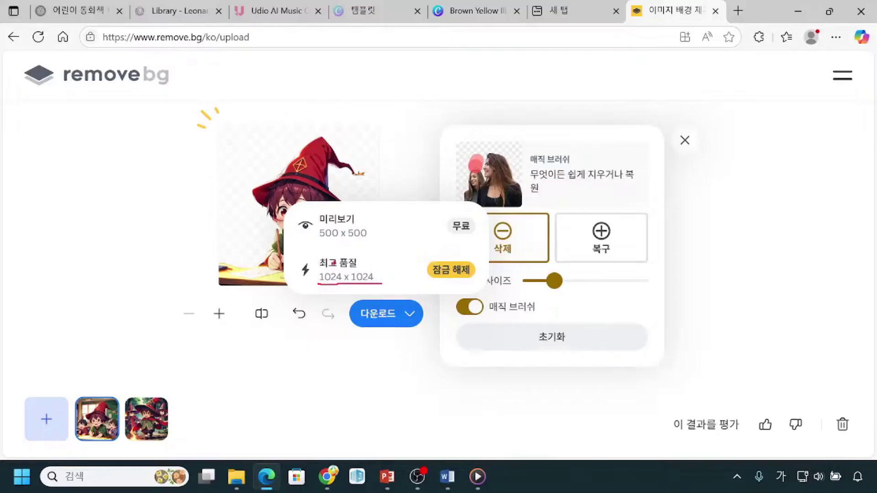
{"action": "left_click_drag", "start_coordinate": [376, 265], "coordinate": [390, 285]}
{"action": "left_click_drag", "start_coordinate": [318, 239], "coordinate": [367, 243]}
{"action": "left_click_drag", "start_coordinate": [314, 223], "coordinate": [374, 240]}
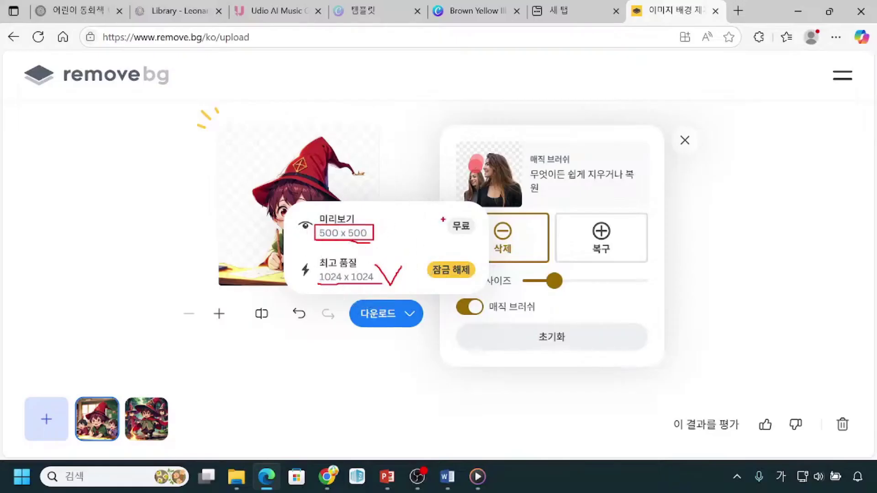
{"action": "mouse_move", "coordinate": [442, 218]}
{"action": "left_mouse_down"}
{"action": "mouse_move", "coordinate": [422, 234]}
{"action": "mouse_move", "coordinate": [452, 210]}
{"action": "mouse_move", "coordinate": [426, 215]}
{"action": "mouse_move", "coordinate": [419, 227]}
{"action": "mouse_move", "coordinate": [457, 222]}
{"action": "left_mouse_up"}
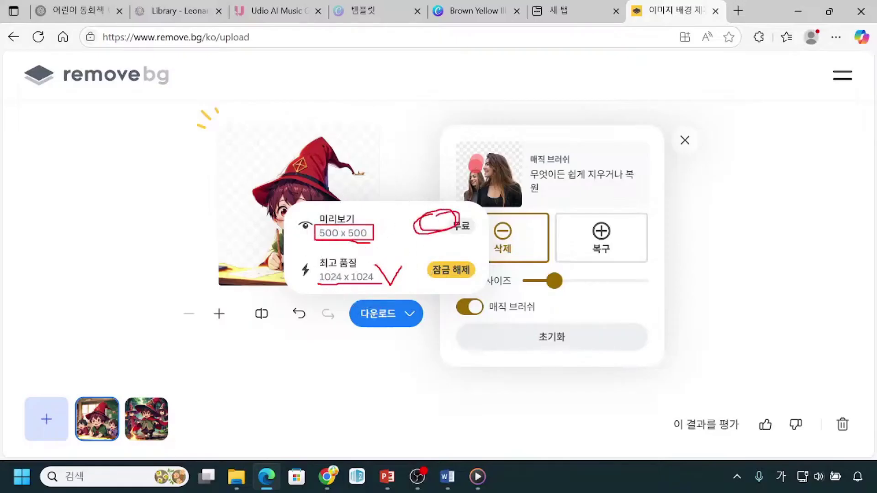
{"action": "key", "text": "Escape"}
{"action": "left_click", "coordinate": [371, 234]}
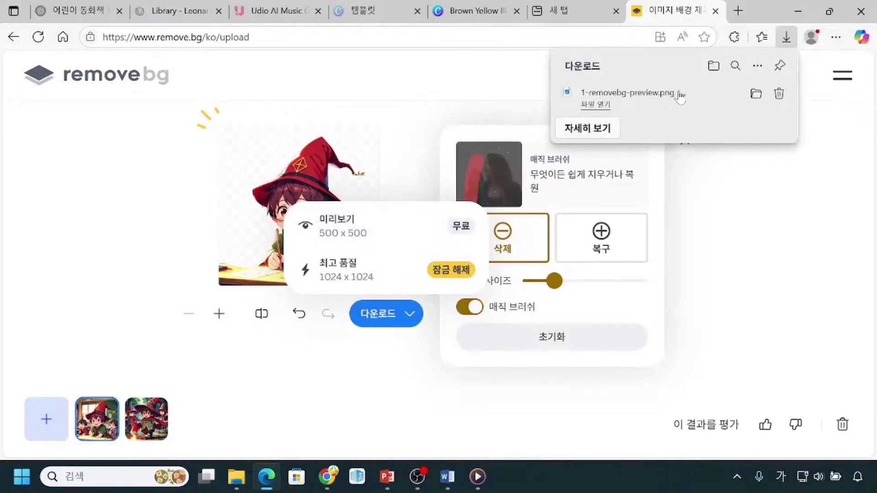
Show the downloaded 1-removebg-preview.png in its folder and move it into the 인공지능 folder.
{"action": "left_click", "coordinate": [757, 96]}
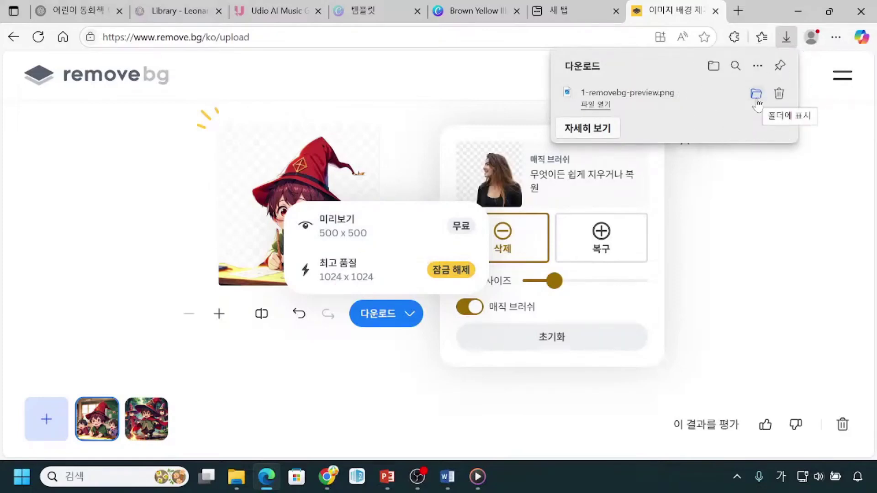
{"action": "left_click", "coordinate": [757, 96]}
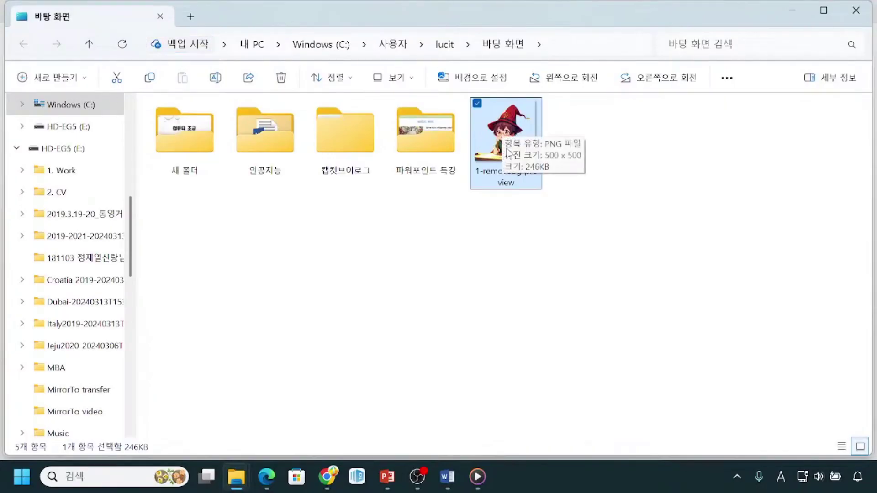
{"action": "left_click", "coordinate": [511, 147]}
{"action": "left_click_drag", "start_coordinate": [510, 146], "coordinate": [268, 163]}
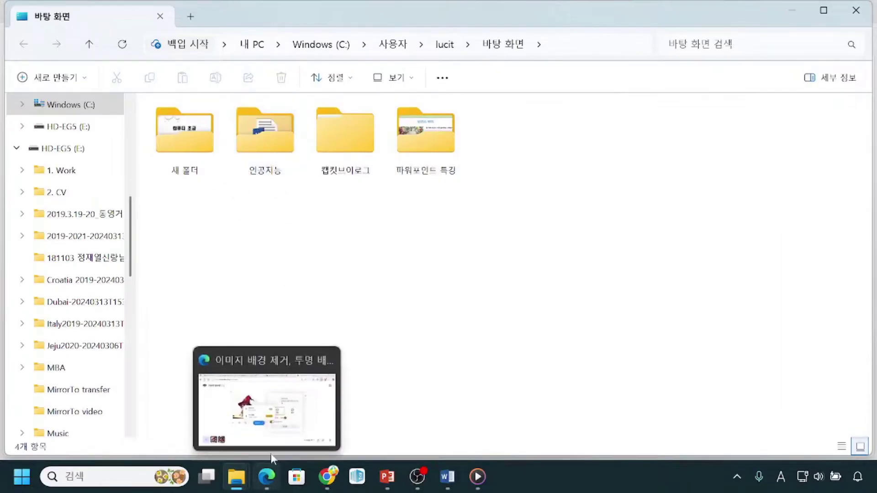
Return to the browser, close the remove.bg page and switch to the Canva bear cover design.
{"action": "left_click", "coordinate": [322, 406]}
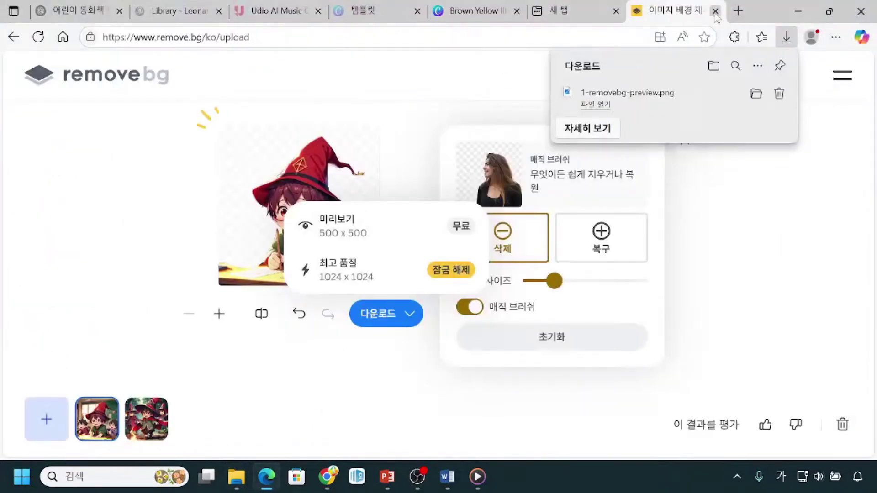
{"action": "left_click", "coordinate": [715, 11]}
{"action": "left_click", "coordinate": [566, 11]}
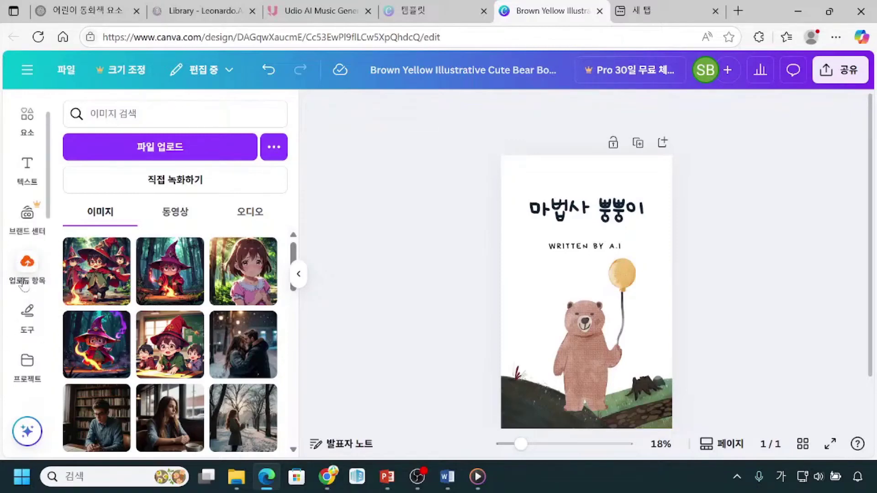
Upload 1-removebg-preview from the 인공지능 folder to the Canva uploads.
{"action": "left_click", "coordinate": [111, 151]}
{"action": "left_click", "coordinate": [111, 151]}
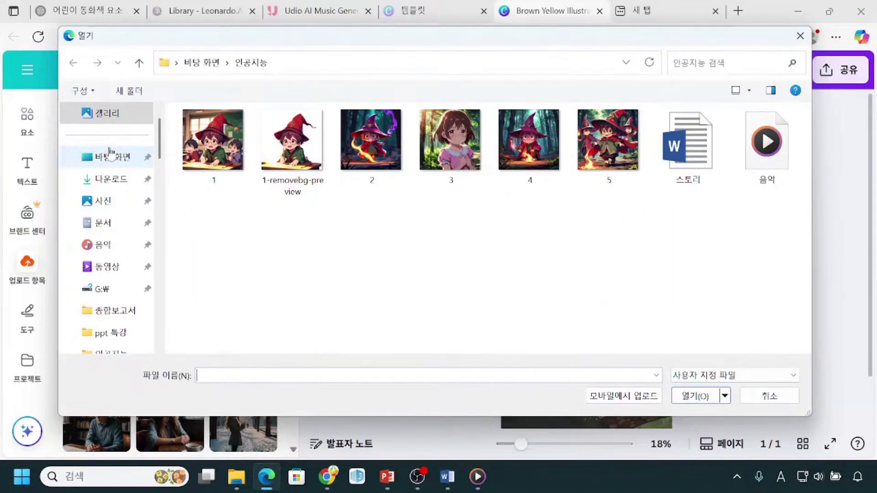
{"action": "left_click", "coordinate": [314, 186]}
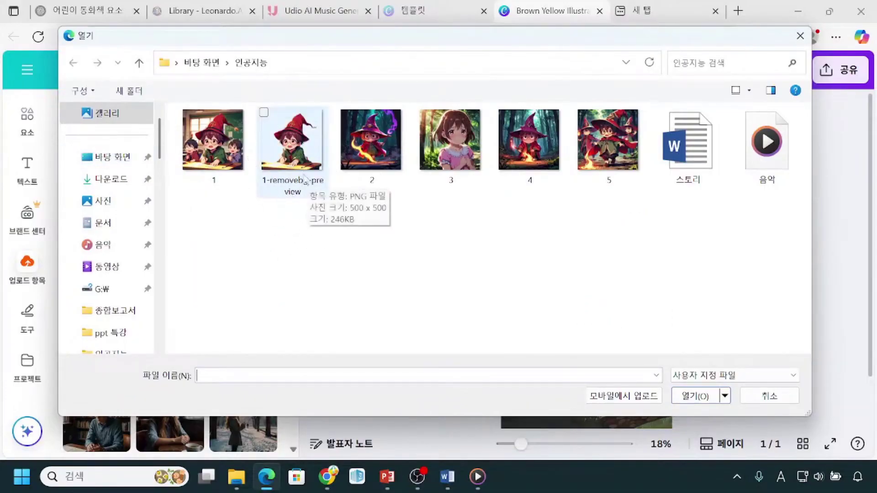
{"action": "left_click", "coordinate": [305, 180]}
{"action": "left_click", "coordinate": [305, 179]}
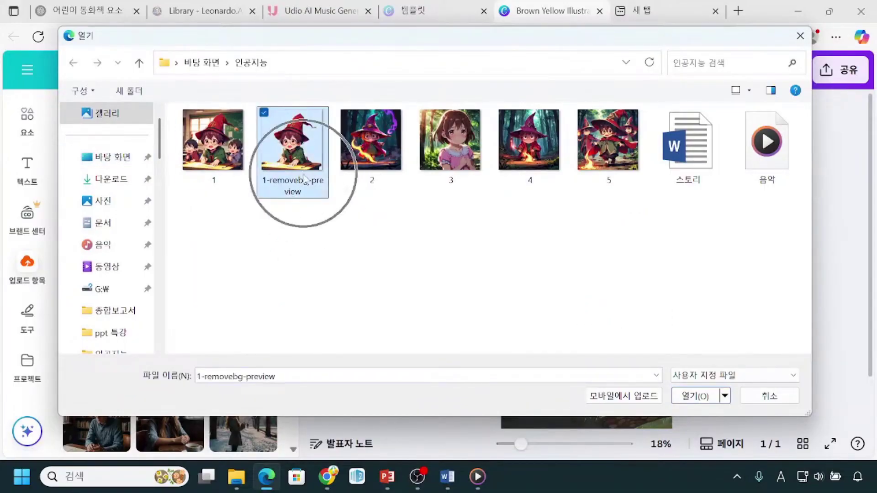
{"action": "left_click", "coordinate": [698, 401]}
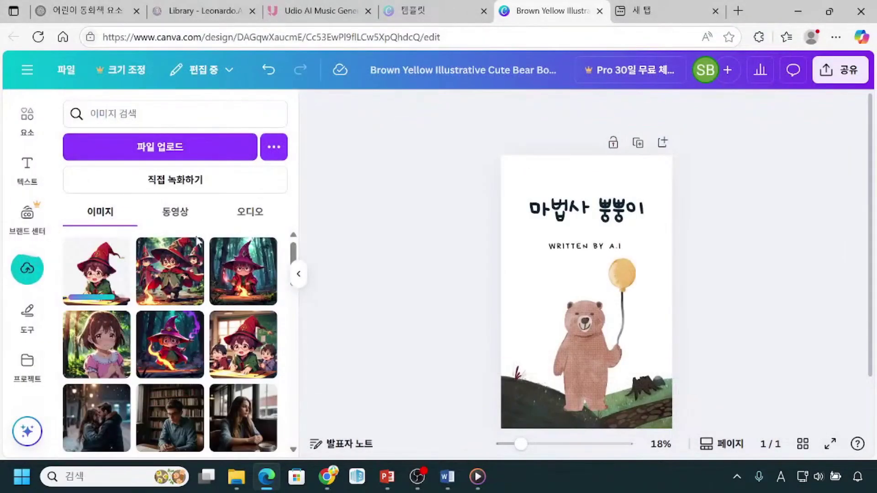
Try placing the background-free wizard image over the bear on the cover, and delete the placed wizard.
{"action": "left_click", "coordinate": [90, 287]}
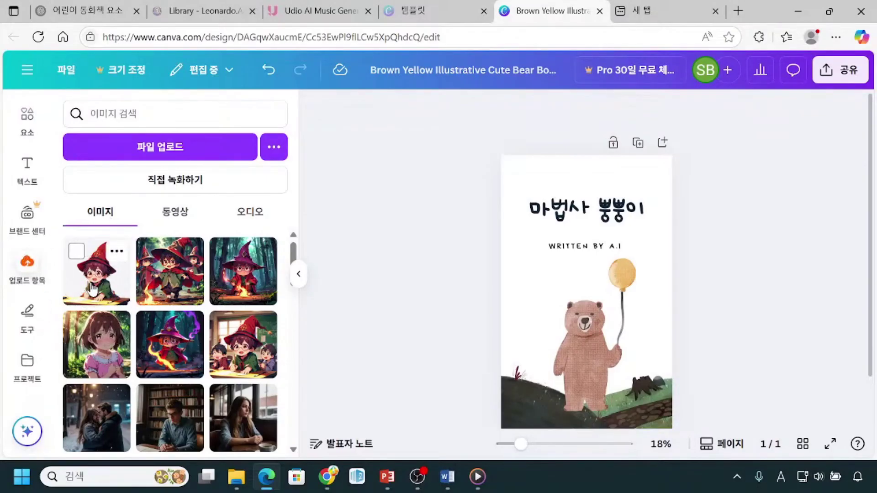
{"action": "left_click", "coordinate": [90, 292]}
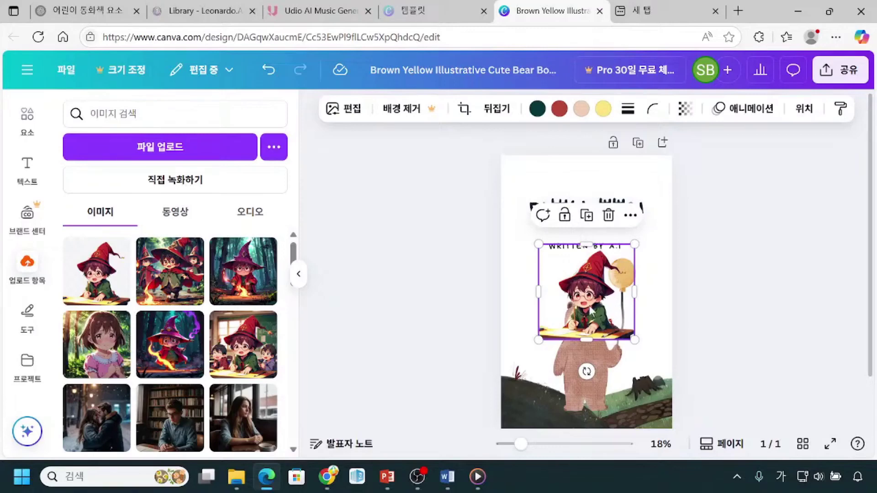
{"action": "left_click", "coordinate": [589, 290]}
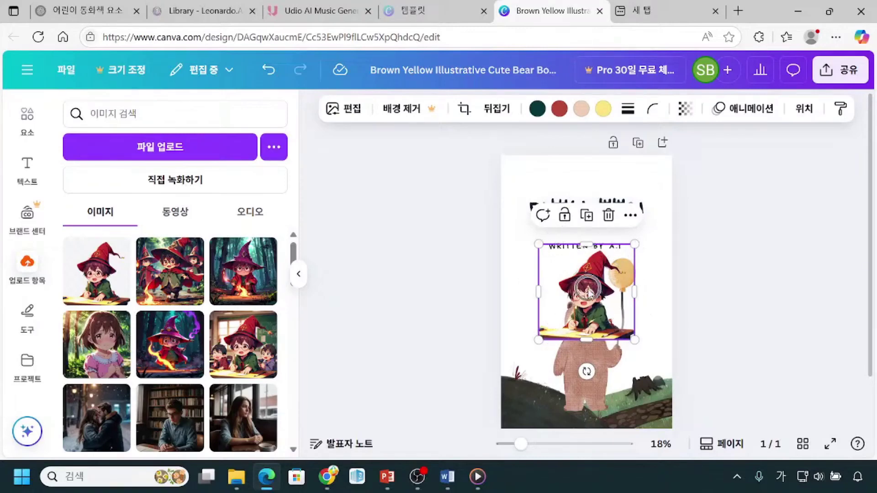
{"action": "left_click", "coordinate": [586, 387]}
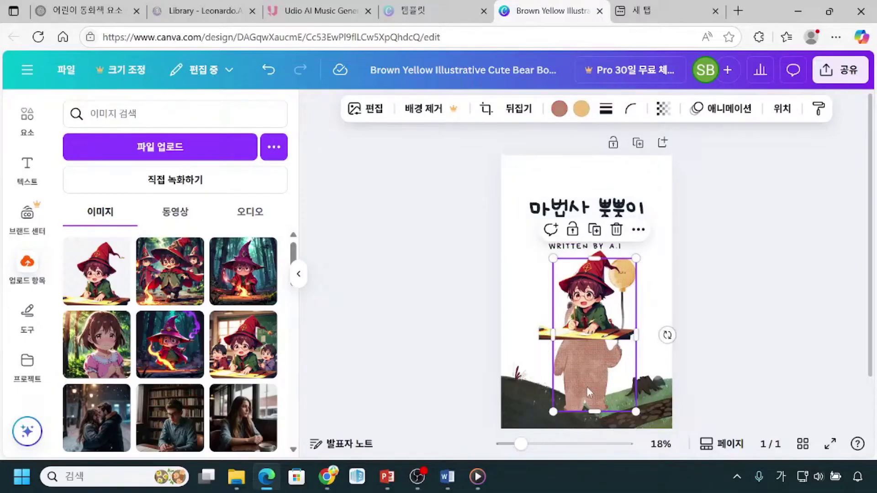
{"action": "left_click", "coordinate": [617, 231]}
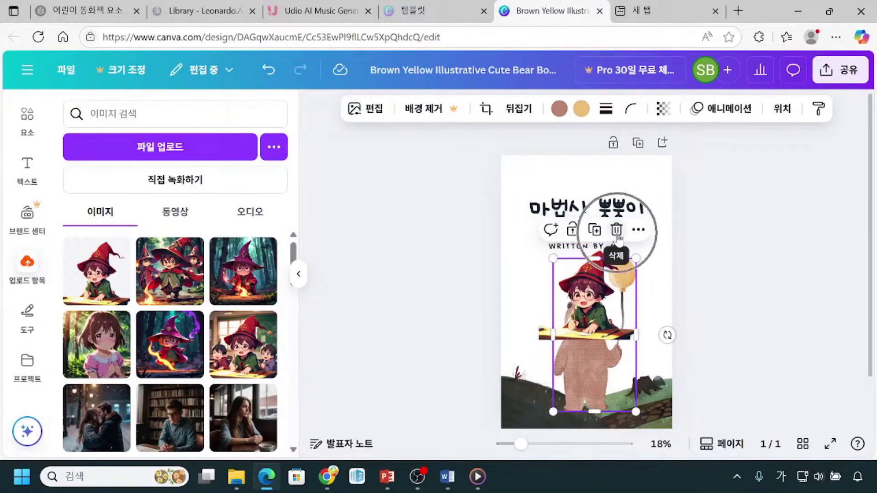
{"action": "left_click", "coordinate": [684, 261]}
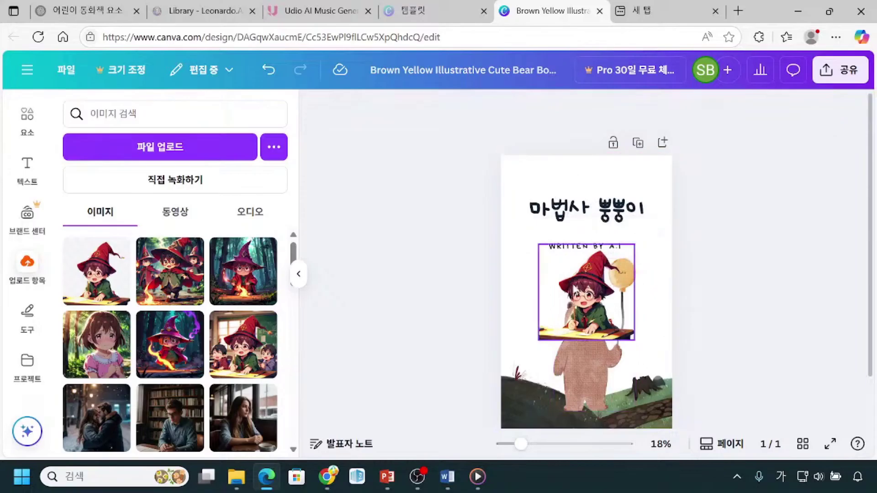
{"action": "left_click", "coordinate": [586, 293]}
{"action": "key", "text": "Delete"}
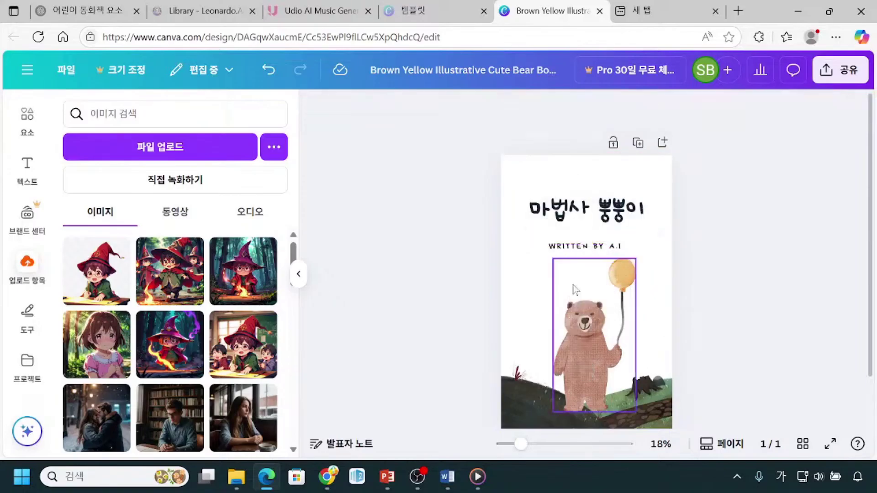
Try dropping the background-free wizard image into the bear's image frame.
{"action": "left_click", "coordinate": [94, 287]}
{"action": "left_click_drag", "start_coordinate": [94, 287], "coordinate": [564, 340]}
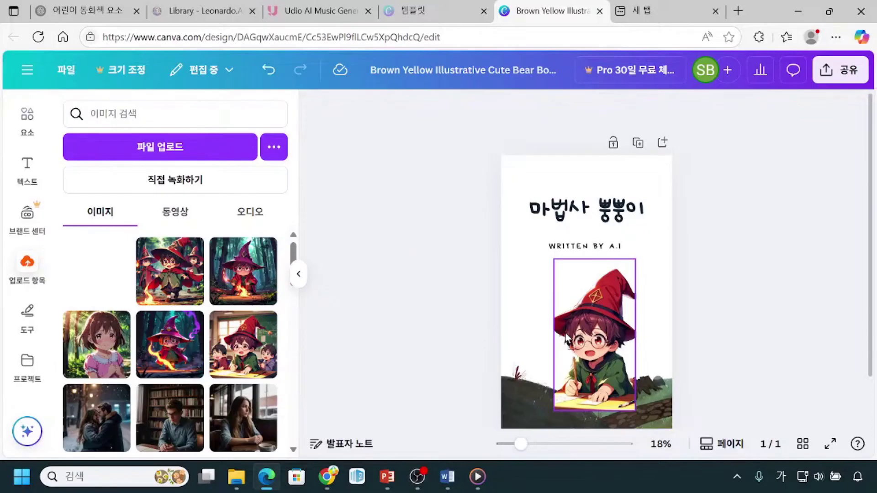
{"action": "left_click_drag", "start_coordinate": [565, 338], "coordinate": [562, 337]}
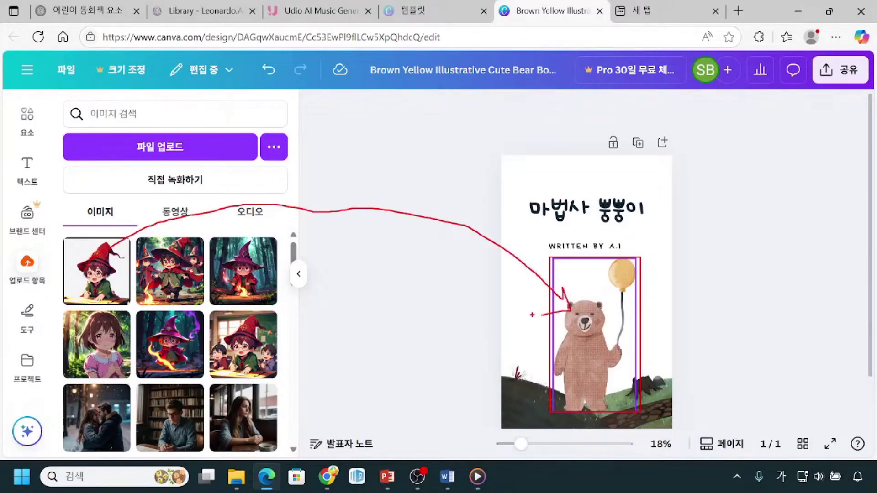
Add the background-free wizard image to the cover and scale it down slightly from its corner.
{"action": "left_click", "coordinate": [96, 271]}
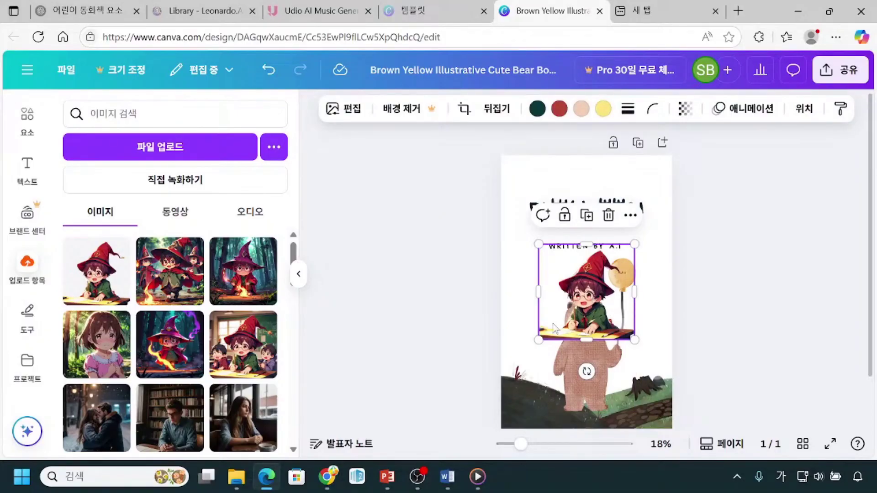
{"action": "left_click_drag", "start_coordinate": [538, 340], "coordinate": [554, 325]}
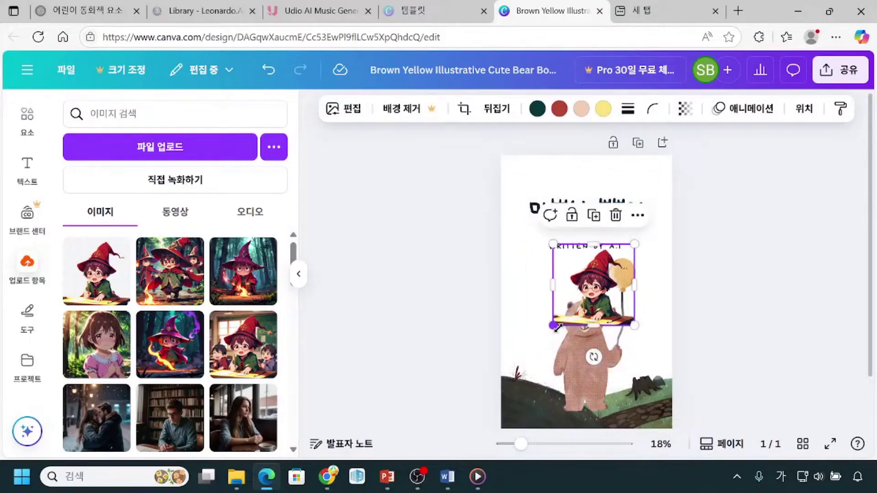
Delete the loose wizard picture from the cover and replace the bear illustration with the uploaded image of the wizard boy writing.
{"action": "key", "text": "Delete"}
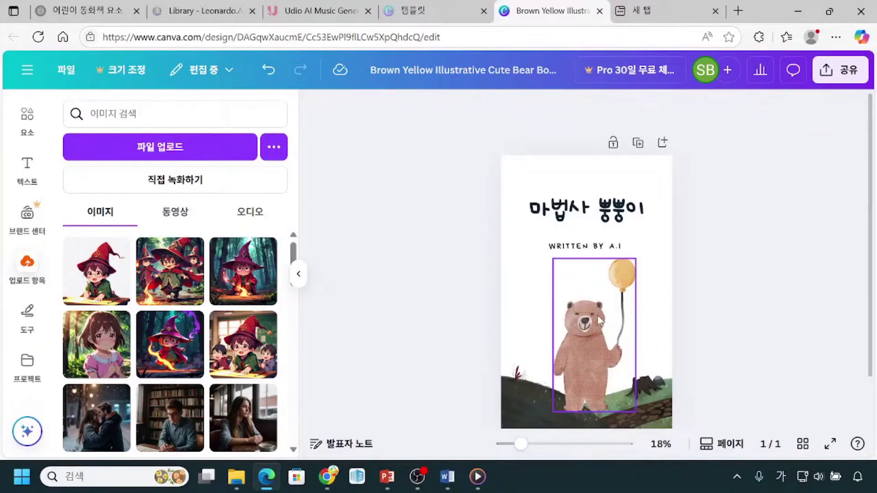
{"action": "mouse_move", "coordinate": [575, 264]}
{"action": "left_mouse_down"}
{"action": "mouse_move", "coordinate": [555, 296]}
{"action": "mouse_move", "coordinate": [558, 334]}
{"action": "left_mouse_up"}
{"action": "mouse_move", "coordinate": [620, 292]}
{"action": "left_mouse_down"}
{"action": "mouse_move", "coordinate": [584, 356]}
{"action": "mouse_move", "coordinate": [590, 394]}
{"action": "mouse_move", "coordinate": [604, 404]}
{"action": "left_mouse_up"}
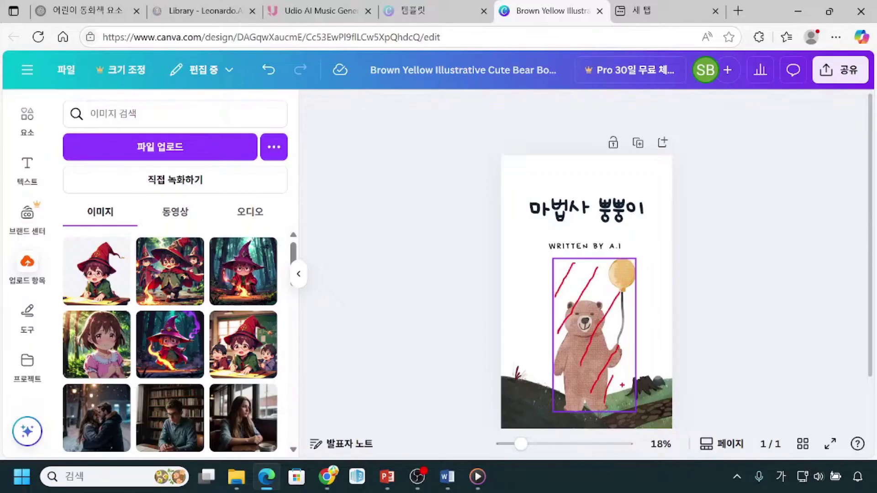
{"action": "mouse_move", "coordinate": [86, 279]}
{"action": "left_mouse_down"}
{"action": "mouse_move", "coordinate": [284, 204]}
{"action": "mouse_move", "coordinate": [513, 258]}
{"action": "mouse_move", "coordinate": [574, 303]}
{"action": "left_mouse_up"}
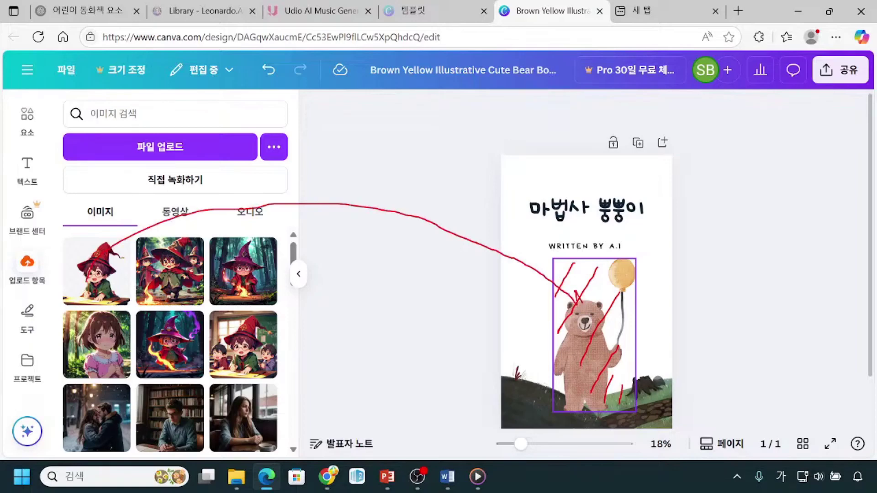
{"action": "key", "text": "Escape"}
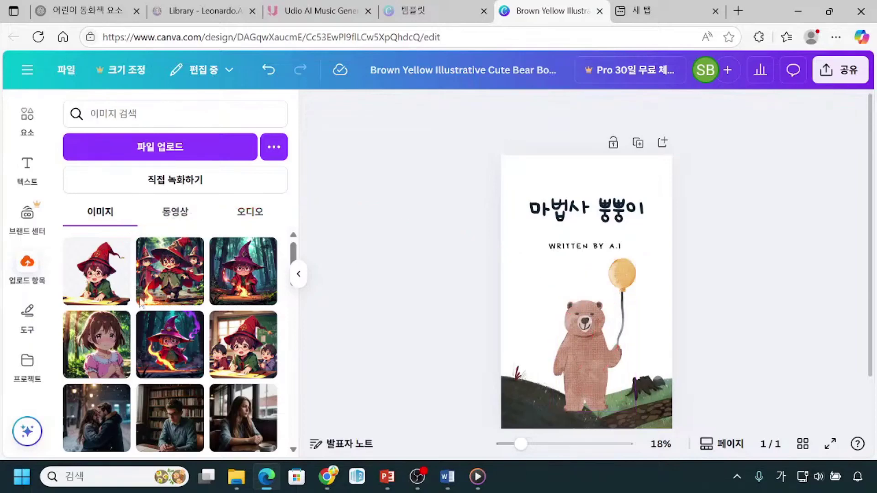
{"action": "mouse_move", "coordinate": [93, 272]}
{"action": "left_mouse_down"}
{"action": "mouse_move", "coordinate": [362, 249]}
{"action": "mouse_move", "coordinate": [425, 264]}
{"action": "mouse_move", "coordinate": [565, 328]}
{"action": "left_mouse_up"}
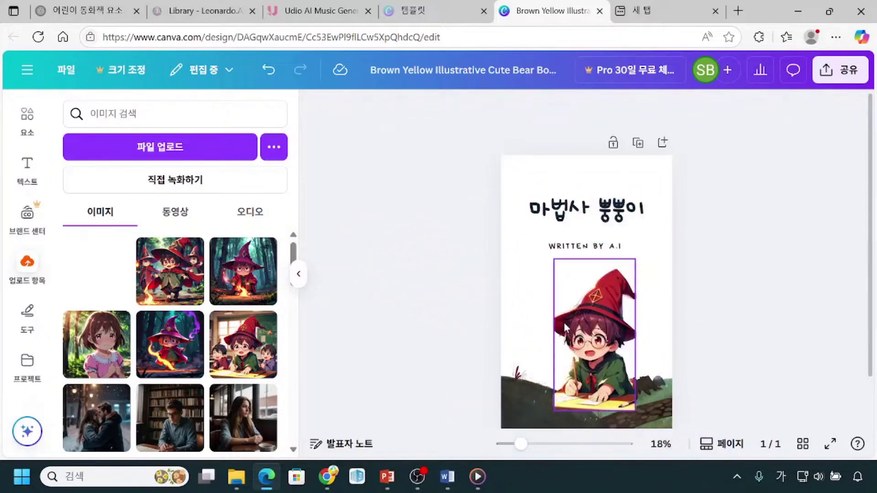
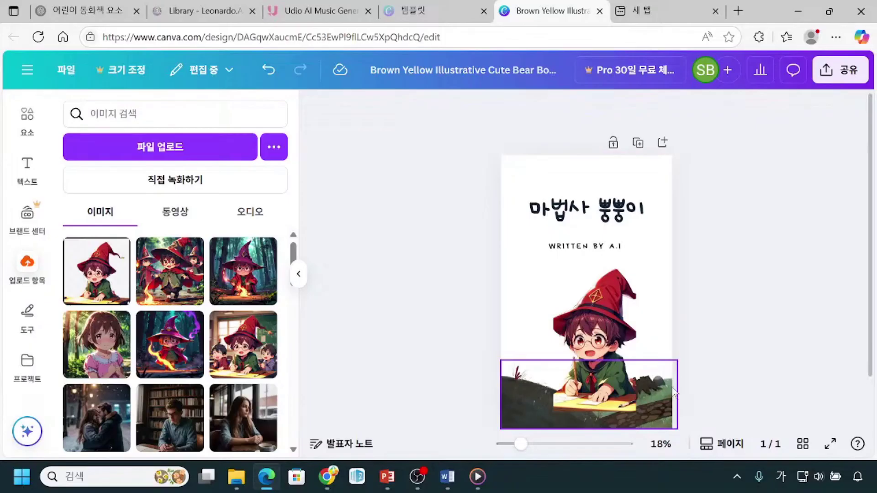
Delete the dark green hill illustration along the lower edge of the cover page.
{"action": "left_click", "coordinate": [519, 411]}
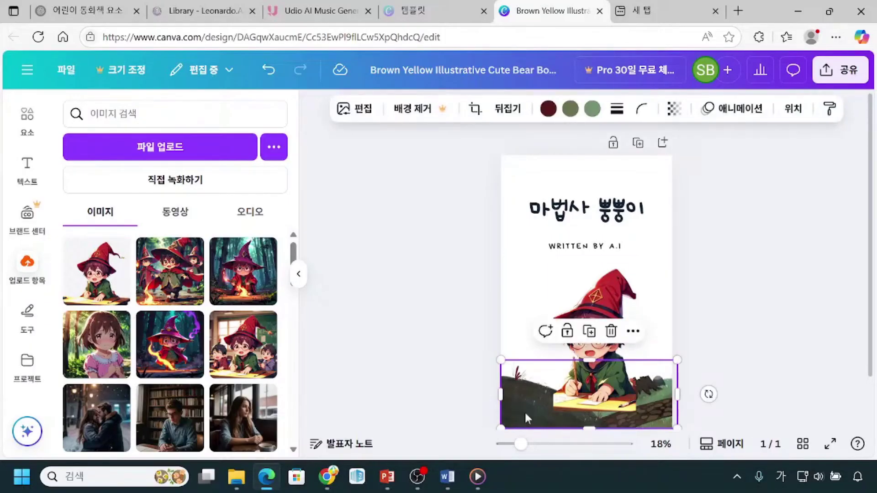
{"action": "left_click", "coordinate": [611, 333]}
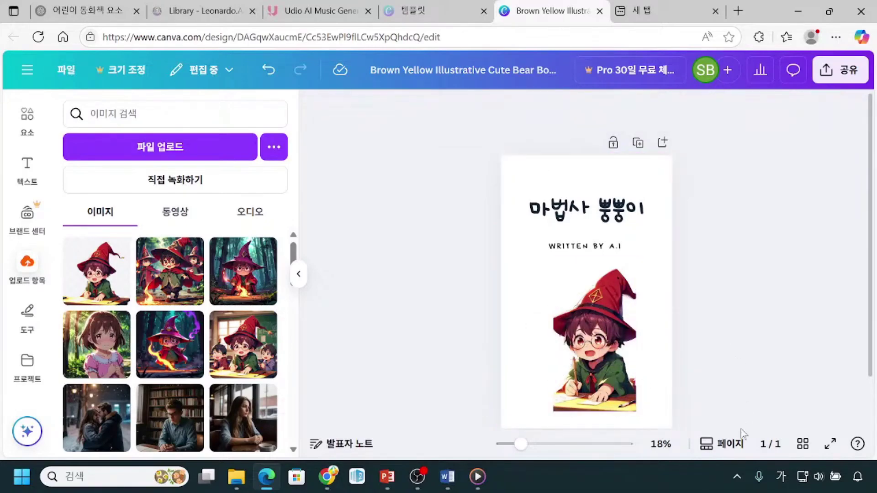
{"action": "scroll", "coordinate": [737, 333], "scroll_direction": "down", "scroll_amount": 1}
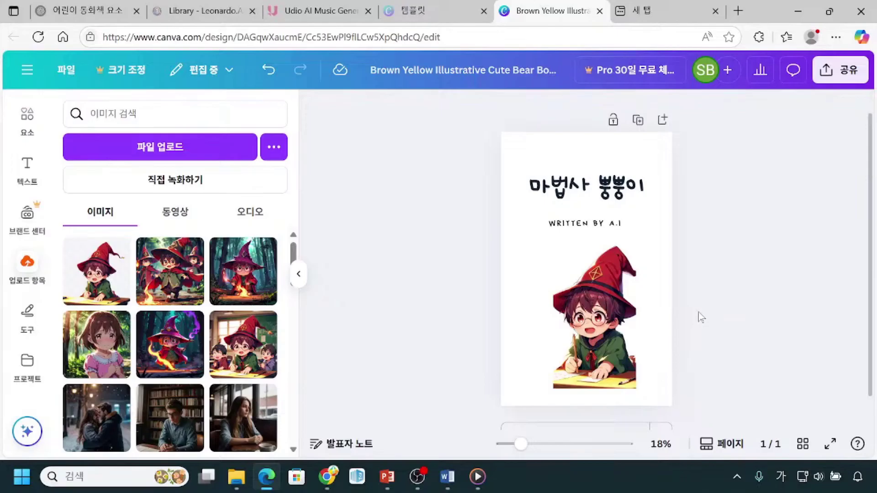
Search the elements library for "마법" and look through the results across all categories.
{"action": "left_click", "coordinate": [26, 120]}
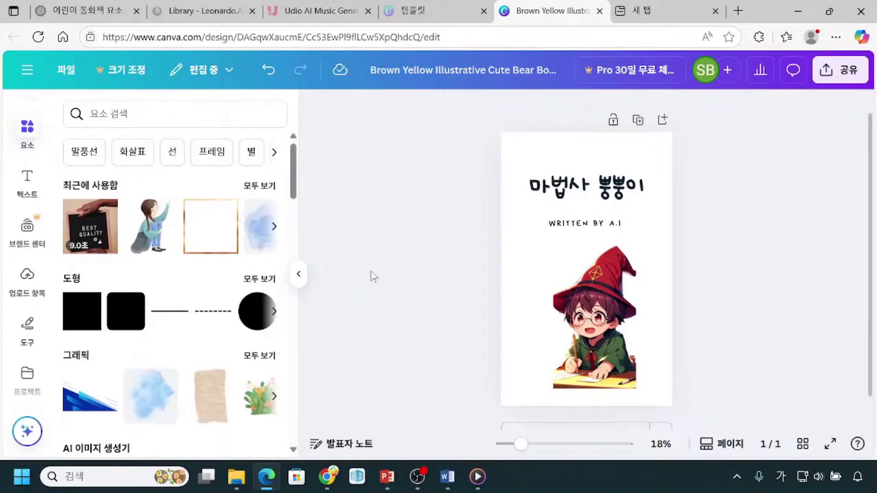
{"action": "left_click", "coordinate": [602, 346]}
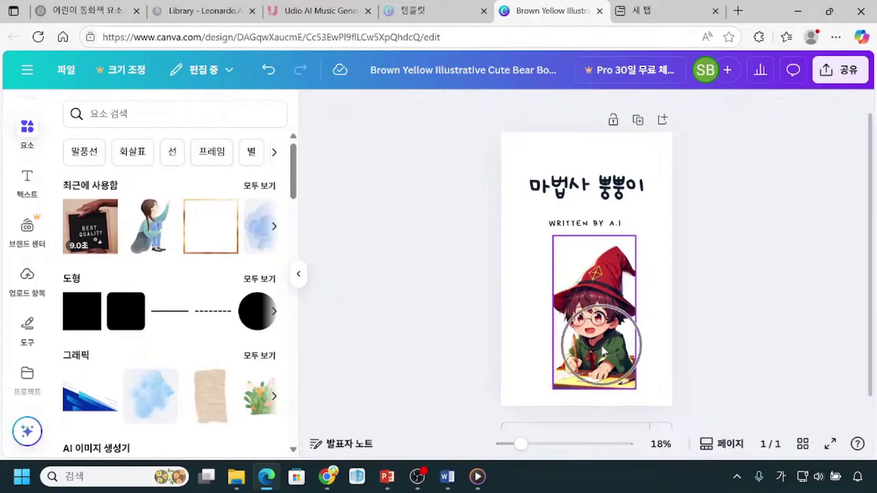
{"action": "left_click", "coordinate": [601, 346]}
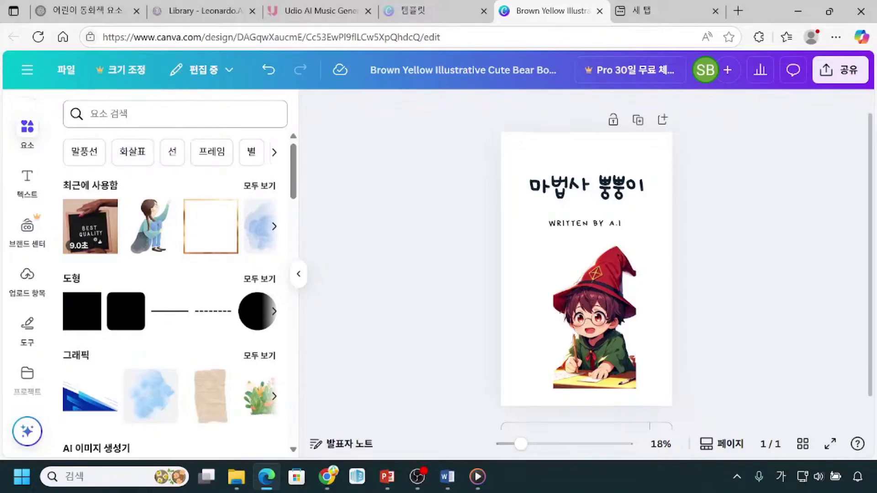
{"action": "left_click", "coordinate": [137, 113]}
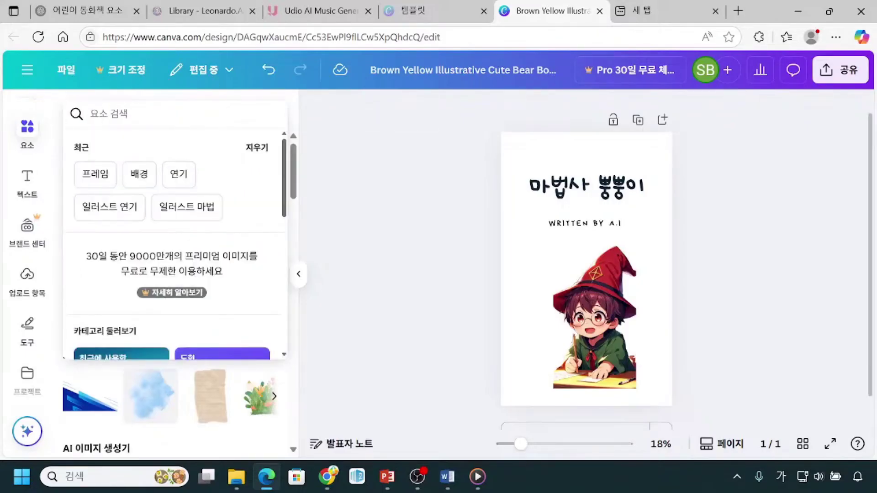
{"action": "type", "text": "마"}
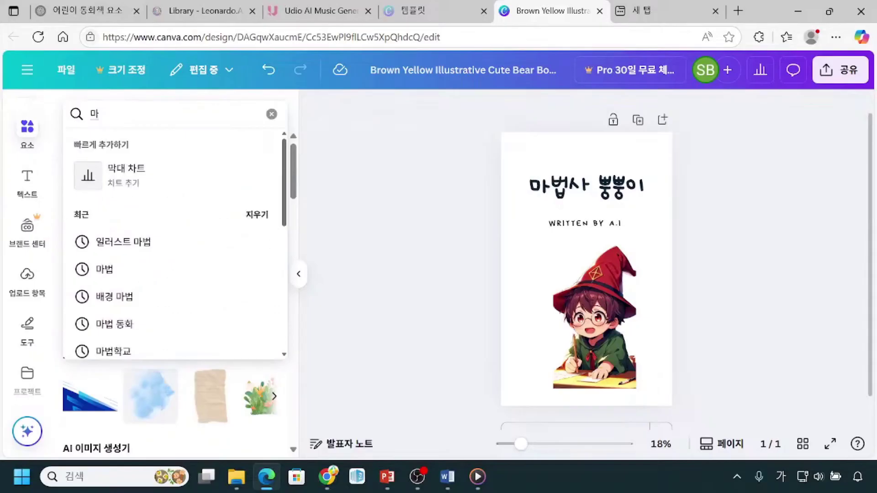
{"action": "type", "text": "법사"}
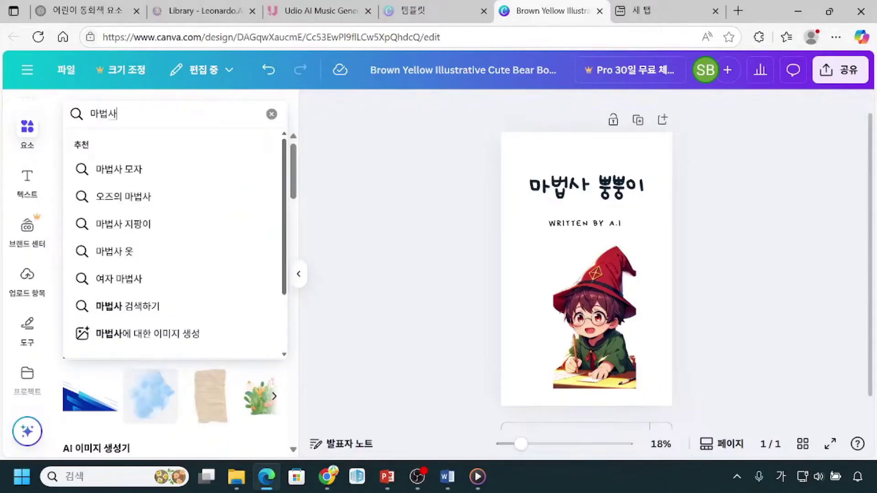
{"action": "key", "text": "BackSpace"}
{"action": "key", "text": "BackSpace"}
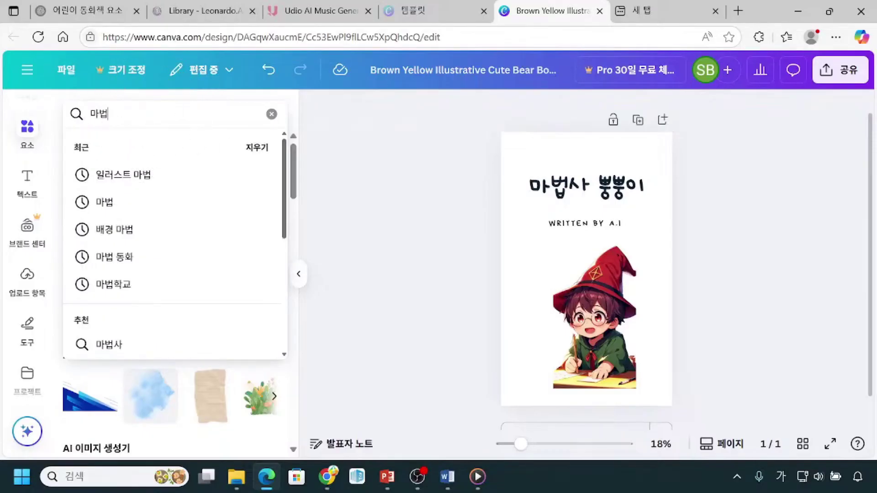
{"action": "key", "text": "Return"}
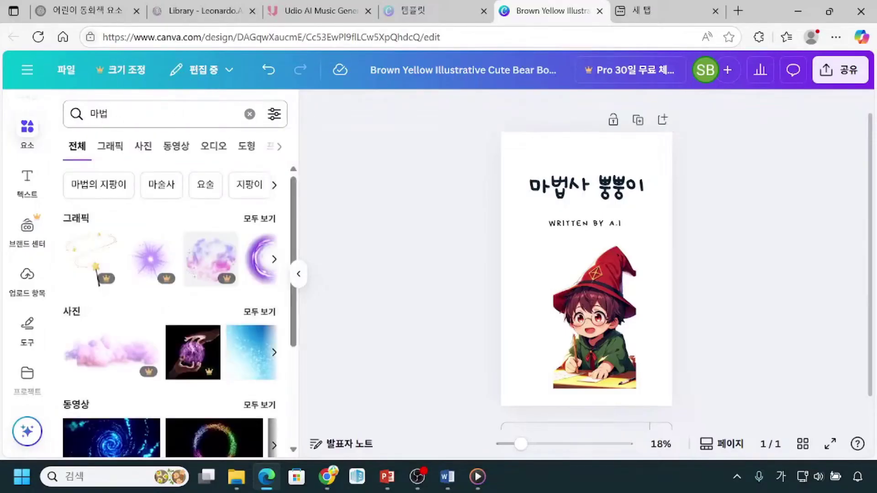
{"action": "mouse_move", "coordinate": [111, 238]}
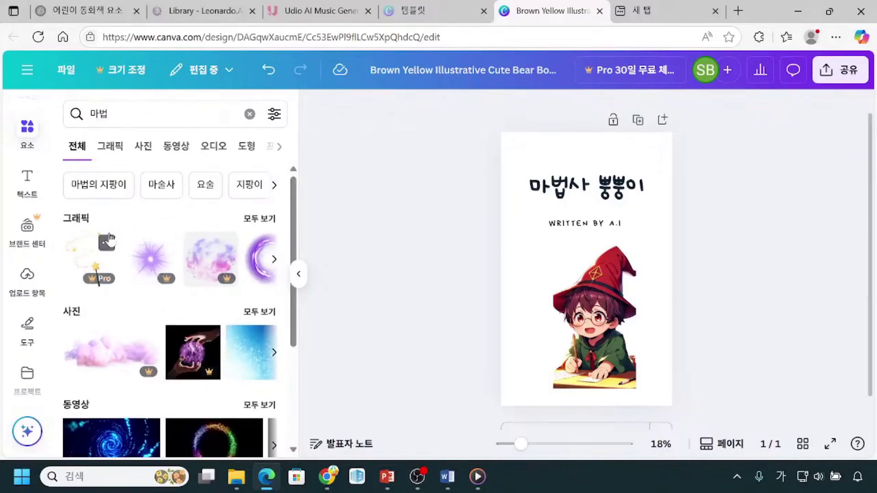
{"action": "scroll", "coordinate": [109, 274], "scroll_direction": "down", "scroll_amount": 4}
{"action": "scroll", "coordinate": [94, 349], "scroll_direction": "up", "scroll_amount": 2}
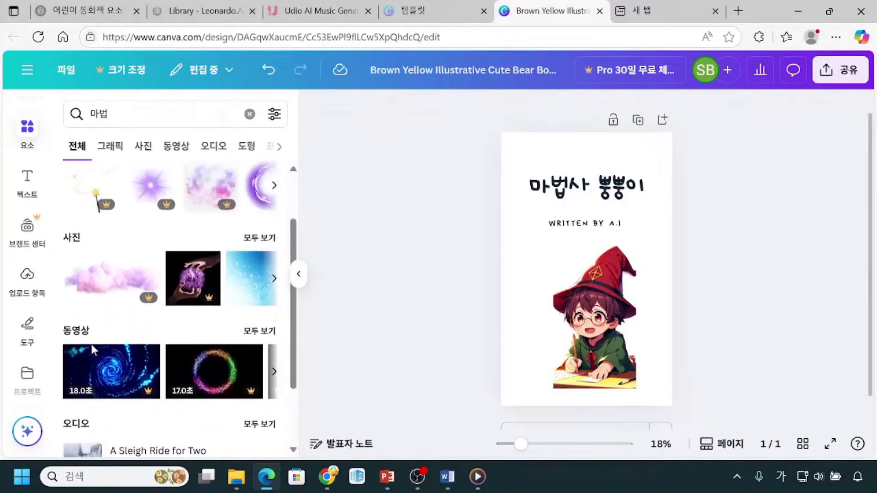
{"action": "scroll", "coordinate": [91, 344], "scroll_direction": "up", "scroll_amount": 3}
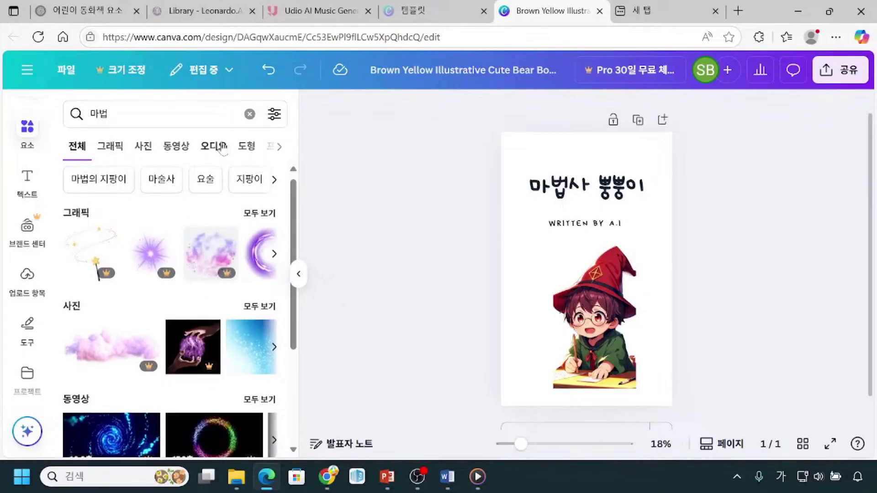
Search the elements library for "지팡이" and "마법사" and look through the suggested items.
{"action": "left_click", "coordinate": [137, 114]}
{"action": "left_click", "coordinate": [391, 156]}
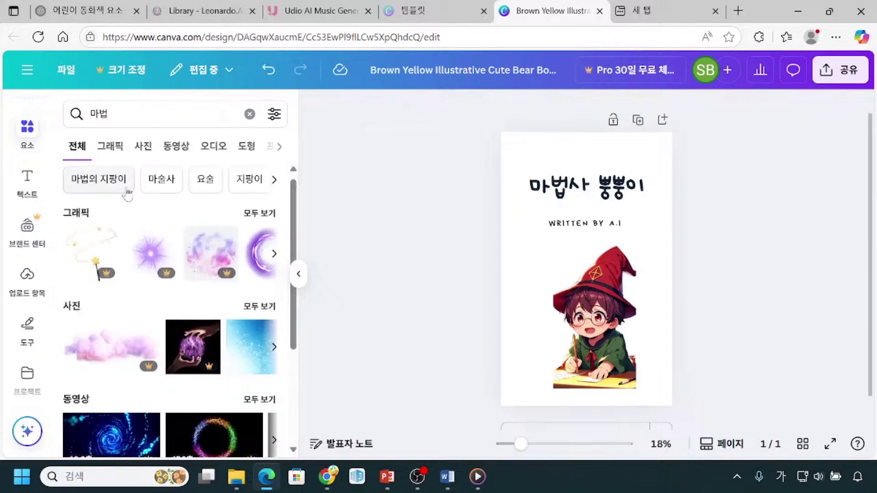
{"action": "left_click", "coordinate": [244, 187]}
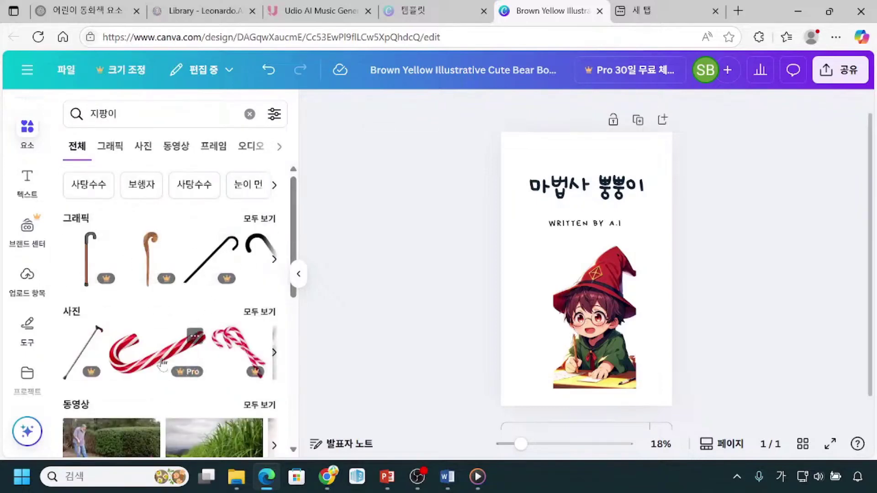
{"action": "left_click", "coordinate": [243, 117]}
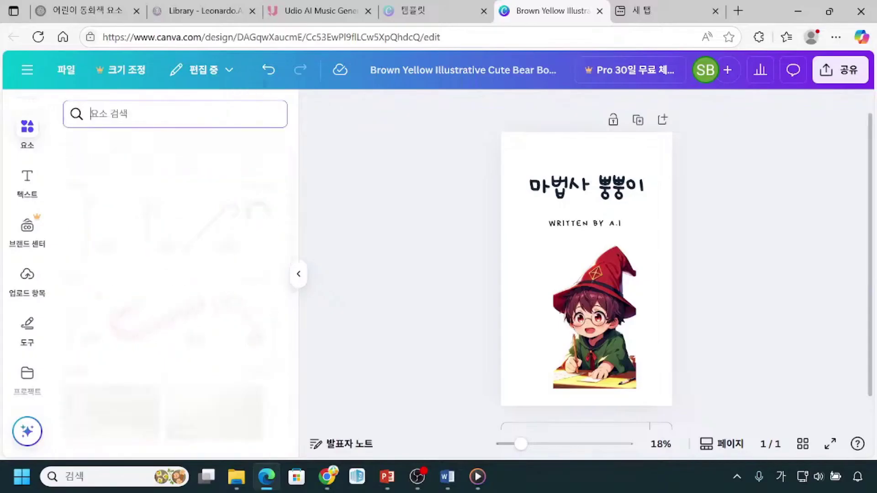
{"action": "type", "text": "마법"}
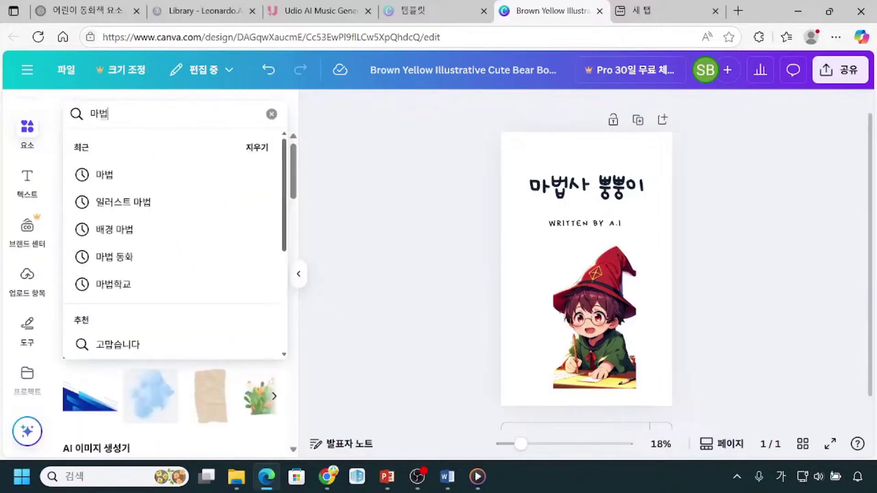
{"action": "left_click", "coordinate": [109, 345]}
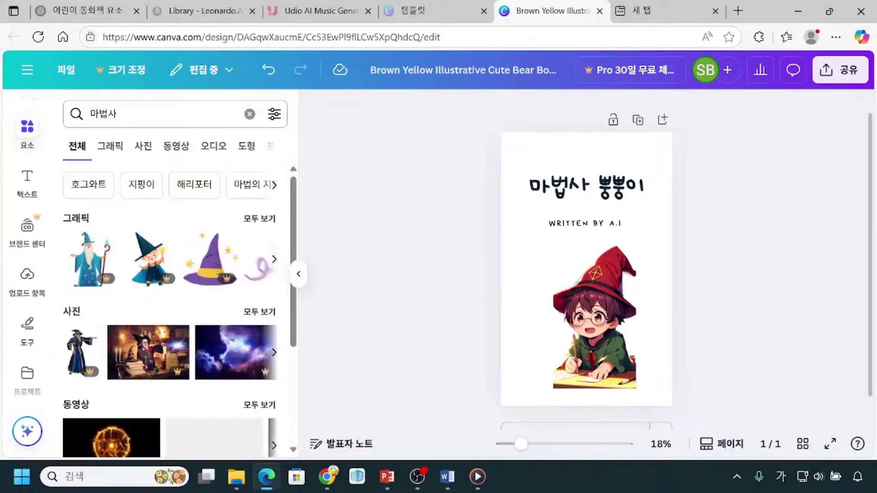
{"action": "scroll", "coordinate": [155, 292], "scroll_direction": "down", "scroll_amount": 1}
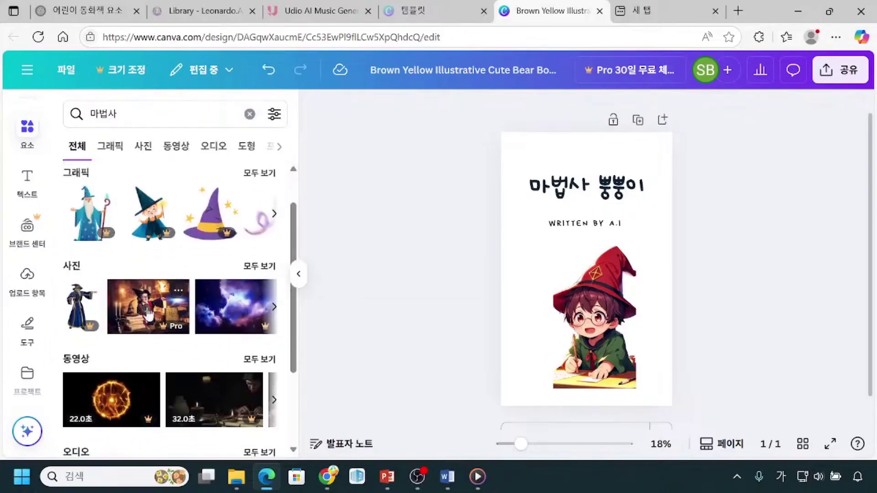
{"action": "scroll", "coordinate": [203, 329], "scroll_direction": "up", "scroll_amount": 1}
Change the element search back to "마법" and limit the results to graphics.
{"action": "left_click", "coordinate": [160, 113]}
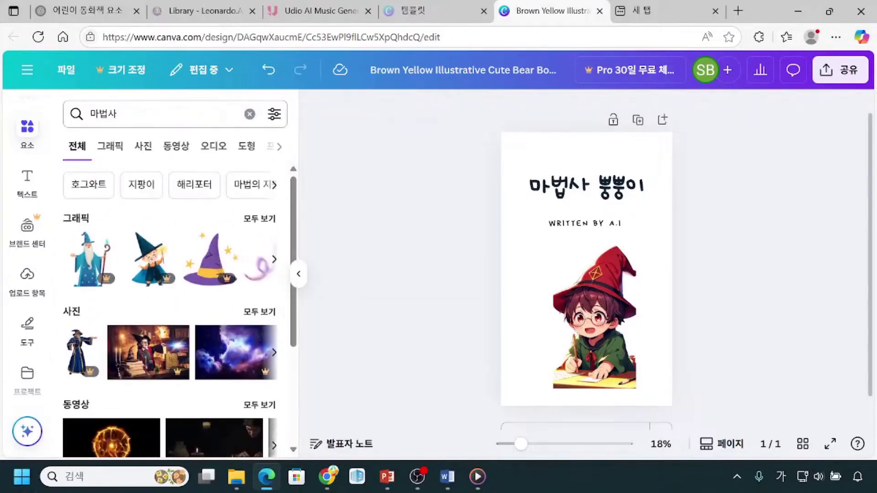
{"action": "key", "text": "BackSpace"}
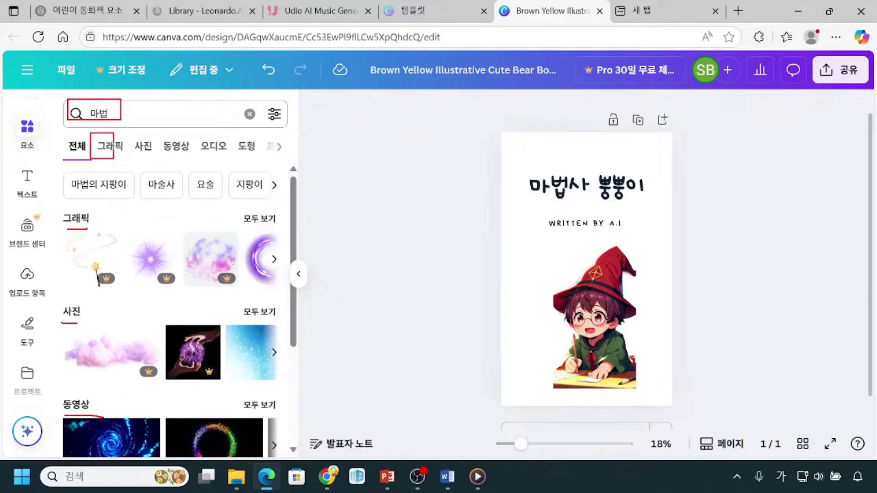
{"action": "left_click", "coordinate": [112, 152]}
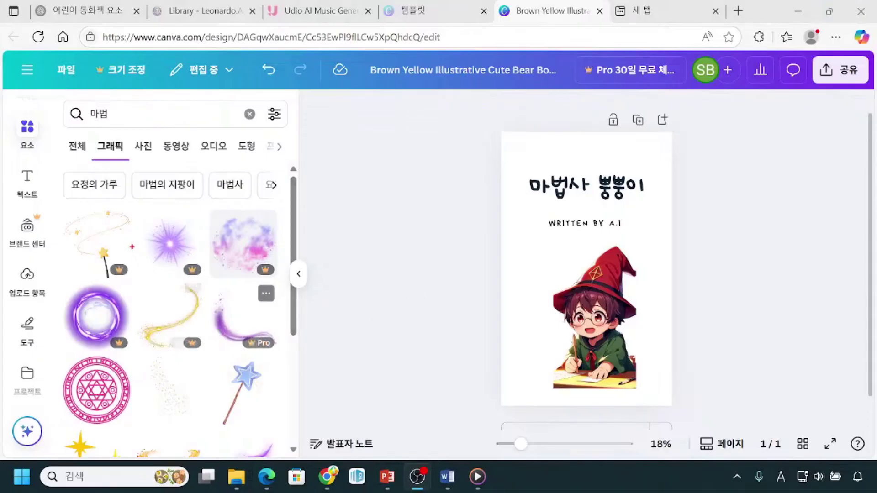
{"action": "left_click_drag", "start_coordinate": [159, 255], "coordinate": [197, 296]}
{"action": "mouse_move", "coordinate": [232, 360]}
{"action": "left_mouse_down"}
{"action": "mouse_move", "coordinate": [213, 429]}
{"action": "mouse_move", "coordinate": [234, 435]}
{"action": "mouse_move", "coordinate": [256, 433]}
{"action": "mouse_move", "coordinate": [262, 357]}
{"action": "left_mouse_up"}
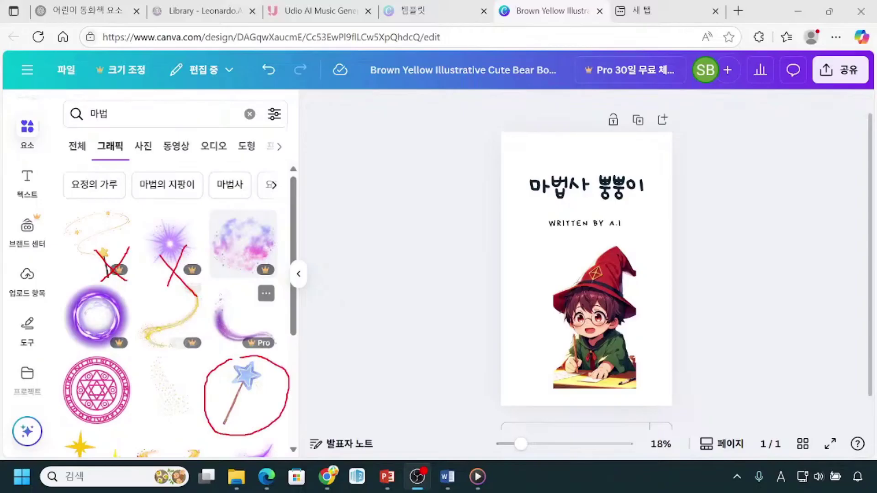
{"action": "key", "text": "Escape"}
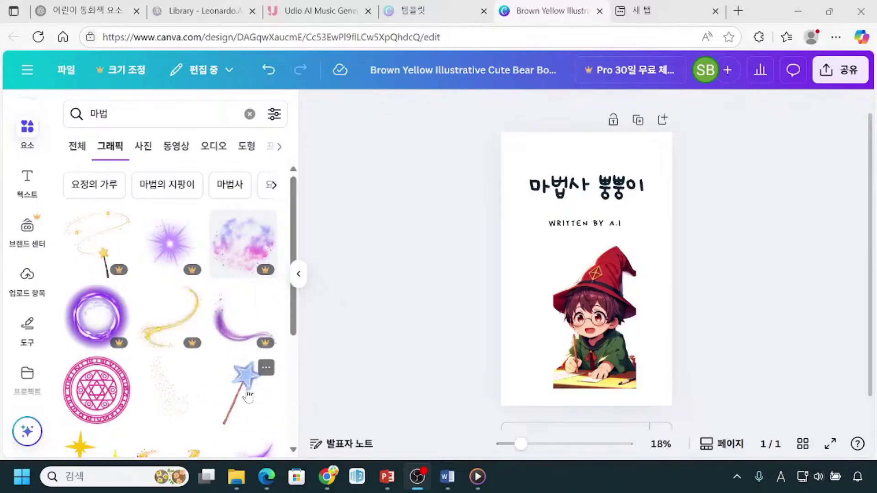
Add the free blue star wand graphic to the cover, shrink it and place it to the left of the wizard's hat.
{"action": "left_click", "coordinate": [248, 397]}
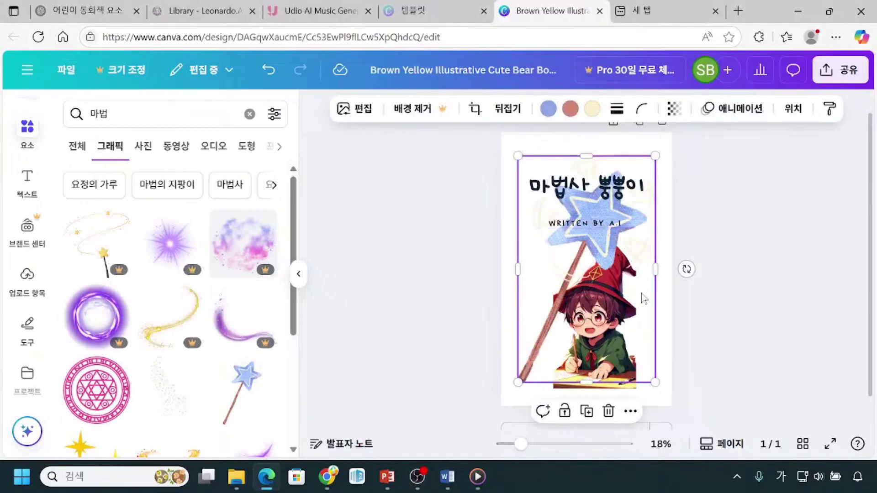
{"action": "left_click_drag", "start_coordinate": [657, 384], "coordinate": [548, 276]}
{"action": "left_click", "coordinate": [803, 358]}
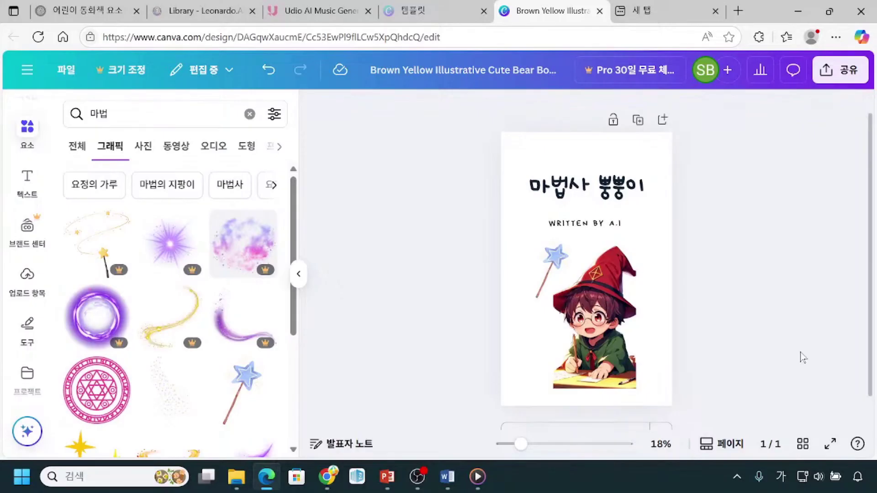
Add the free yellow three-star sparkle graphic to the cover, shrink it and place it over the start of the title.
{"action": "scroll", "coordinate": [148, 368], "scroll_direction": "down", "scroll_amount": 2}
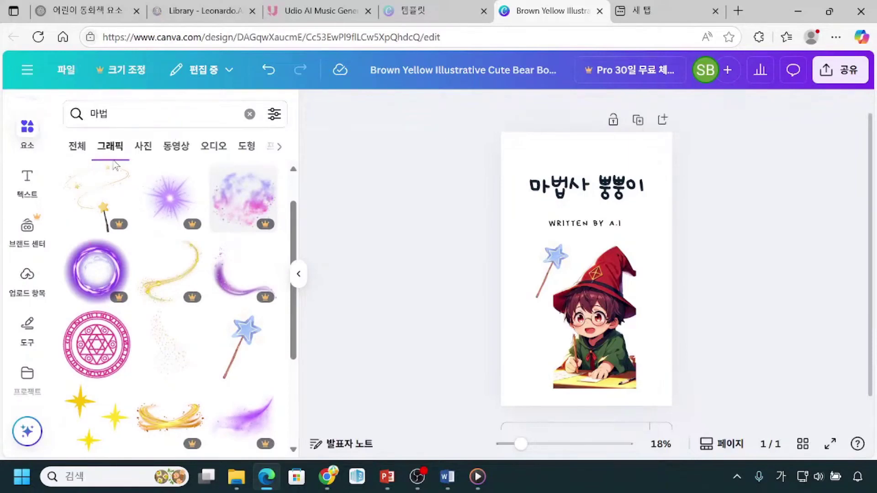
{"action": "scroll", "coordinate": [103, 410], "scroll_direction": "down", "scroll_amount": 1}
{"action": "left_click", "coordinate": [102, 404]}
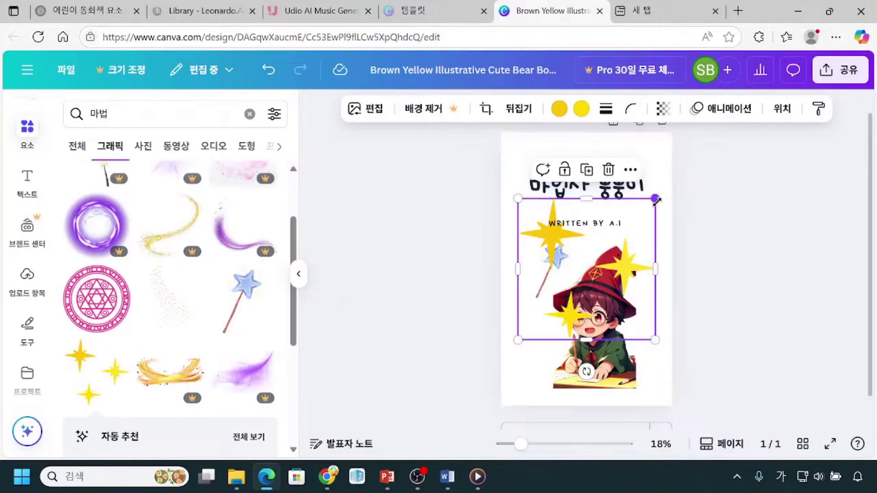
{"action": "left_click_drag", "start_coordinate": [652, 207], "coordinate": [591, 264]}
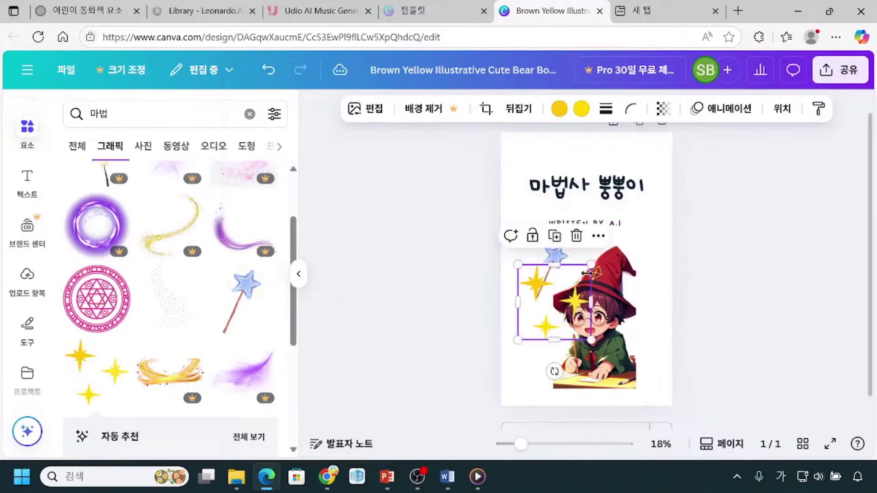
{"action": "left_click_drag", "start_coordinate": [550, 322], "coordinate": [567, 197]}
{"action": "left_click_drag", "start_coordinate": [534, 164], "coordinate": [538, 178]}
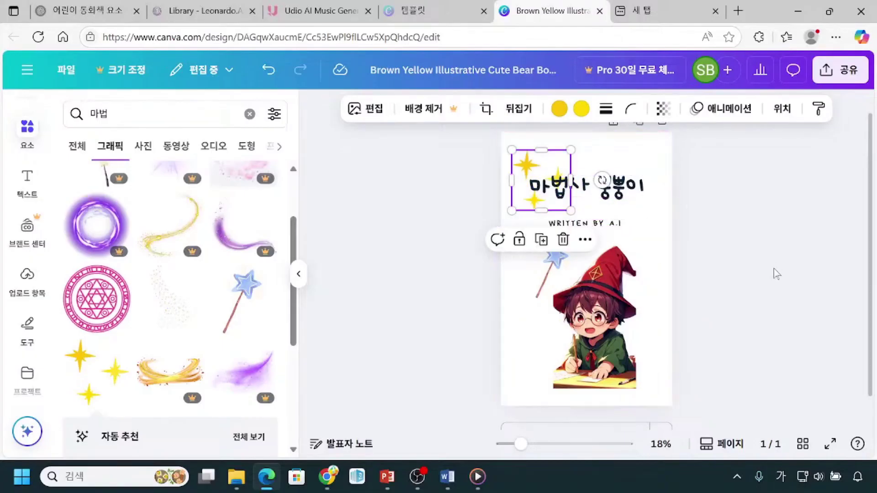
{"action": "key", "text": "alt+Tab"}
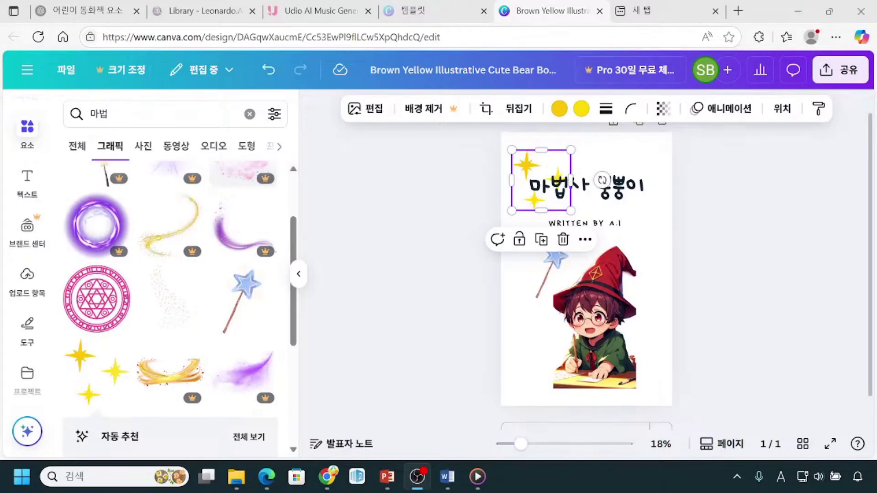
{"action": "left_click", "coordinate": [697, 237]}
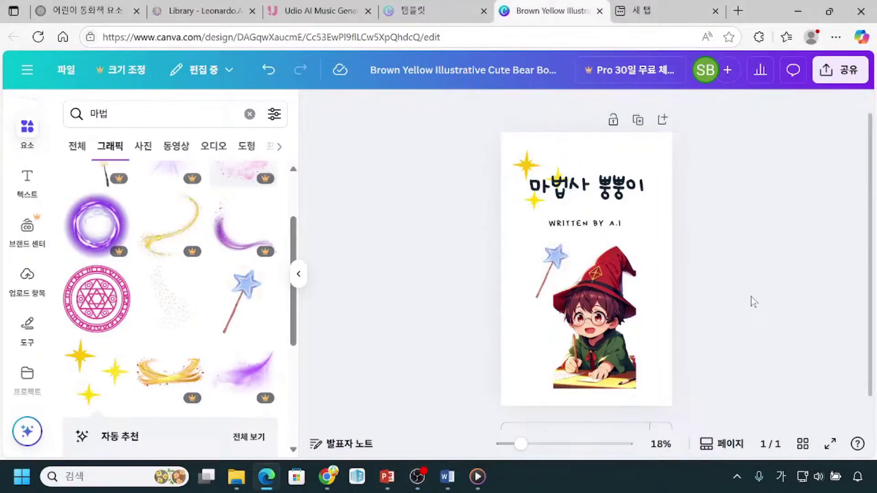
Search the elements library for "연기" and limit the results to graphics.
{"action": "left_click", "coordinate": [247, 123]}
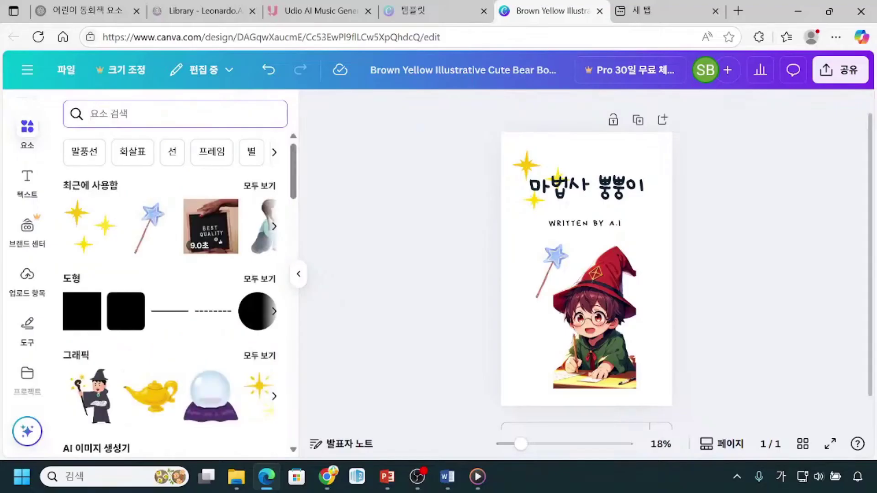
{"action": "type", "text": "연기"}
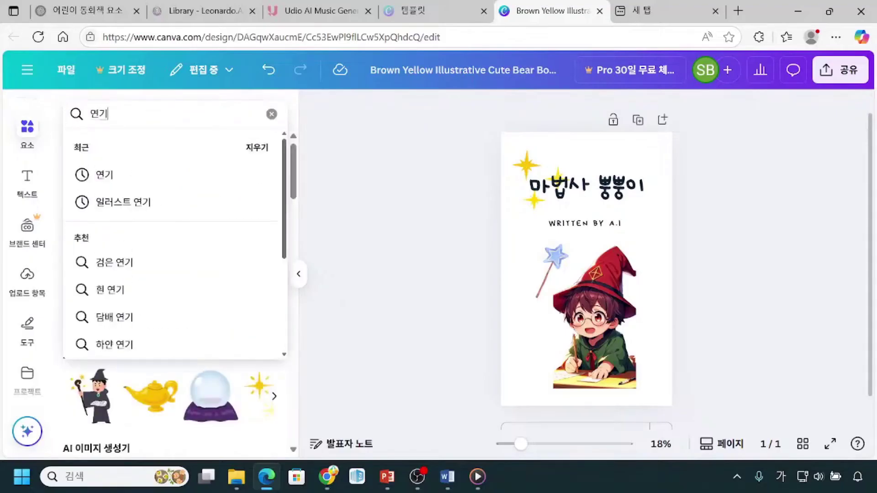
{"action": "key", "text": "Return"}
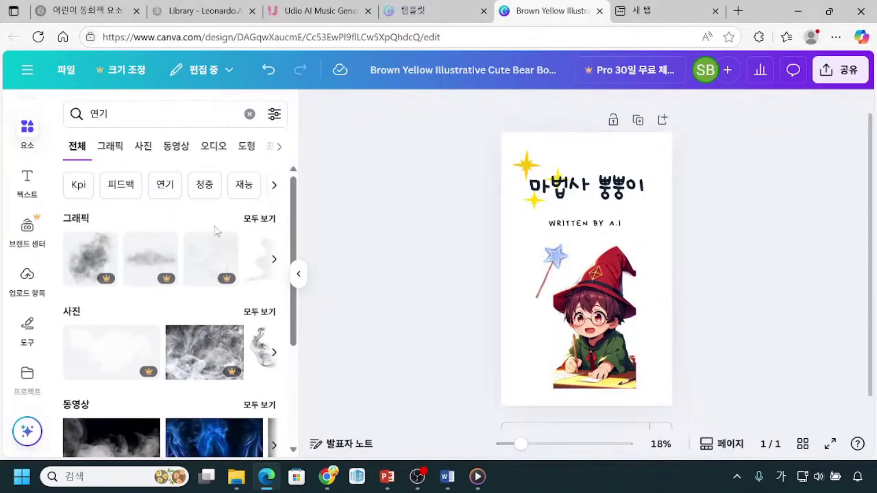
{"action": "left_click", "coordinate": [117, 157]}
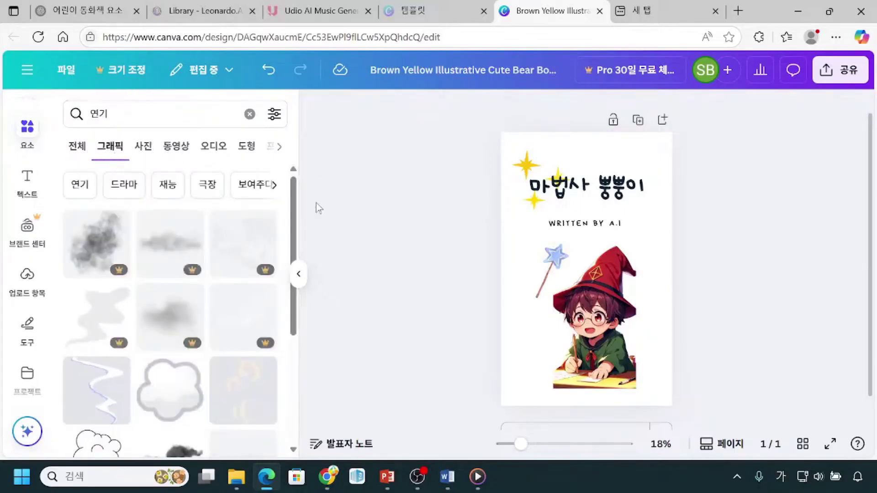
{"action": "scroll", "coordinate": [389, 358], "scroll_direction": "down", "scroll_amount": 1}
{"action": "scroll", "coordinate": [68, 194], "scroll_direction": "down", "scroll_amount": 1}
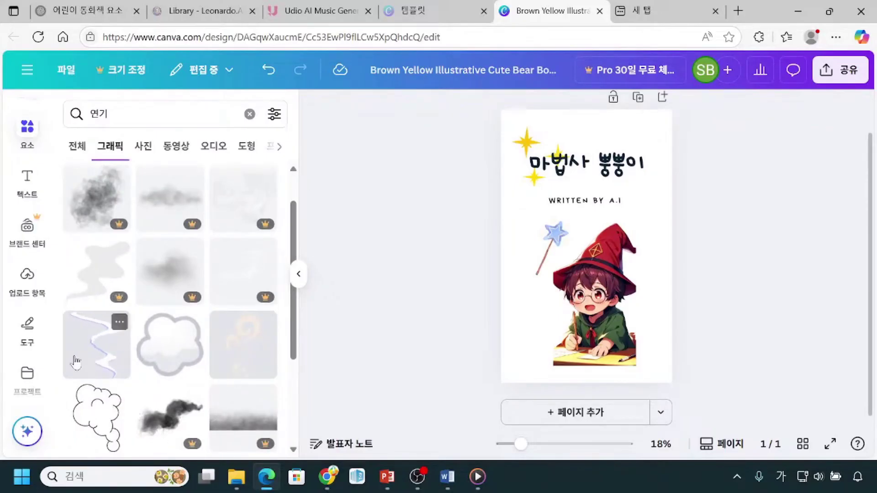
Add the free white smoke cloud graphic, shrink it to about half size and place it over the lower right of the wizard boy.
{"action": "left_click", "coordinate": [176, 371]}
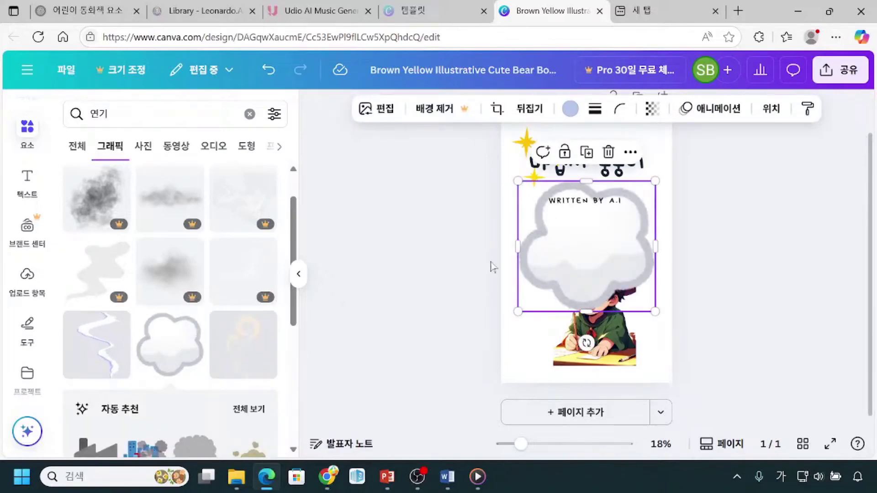
{"action": "left_click_drag", "start_coordinate": [519, 312], "coordinate": [587, 253]}
{"action": "left_click_drag", "start_coordinate": [638, 213], "coordinate": [639, 315]}
{"action": "left_click", "coordinate": [723, 316]}
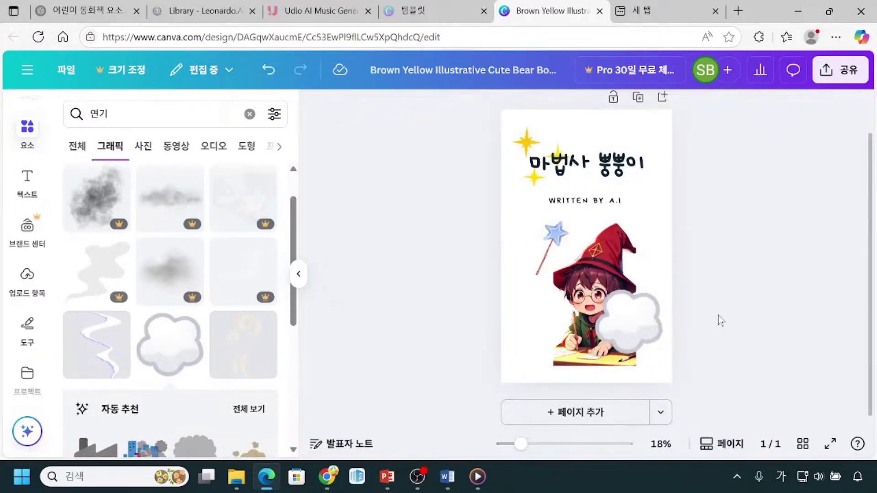
Recolour the smoke cloud graphic with the custom yellow-green #C5DE2B.
{"action": "left_click", "coordinate": [623, 344]}
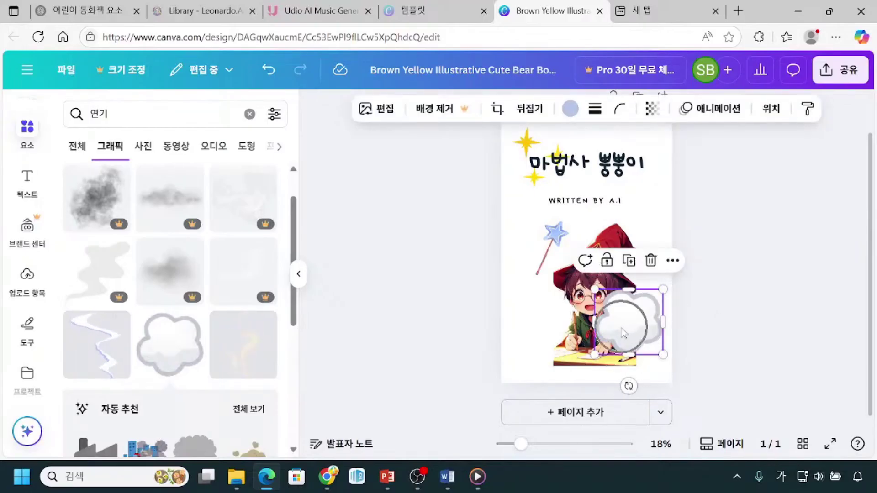
{"action": "left_click", "coordinate": [628, 333]}
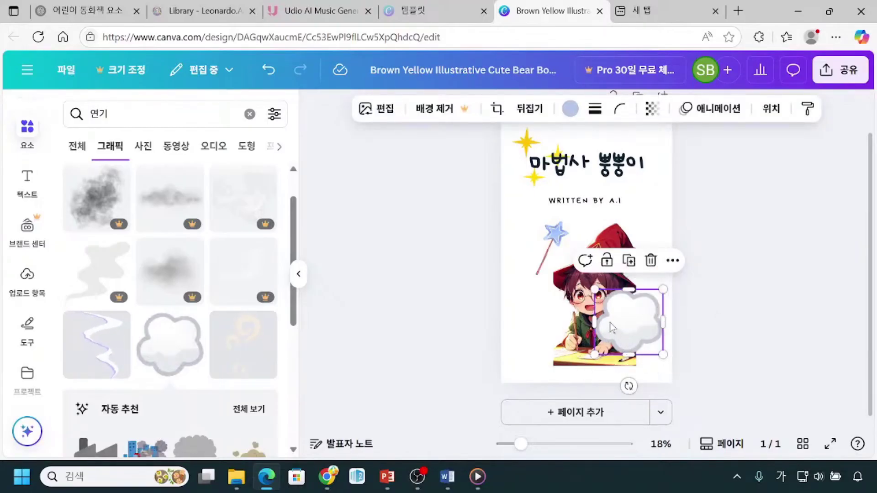
{"action": "left_click", "coordinate": [570, 110]}
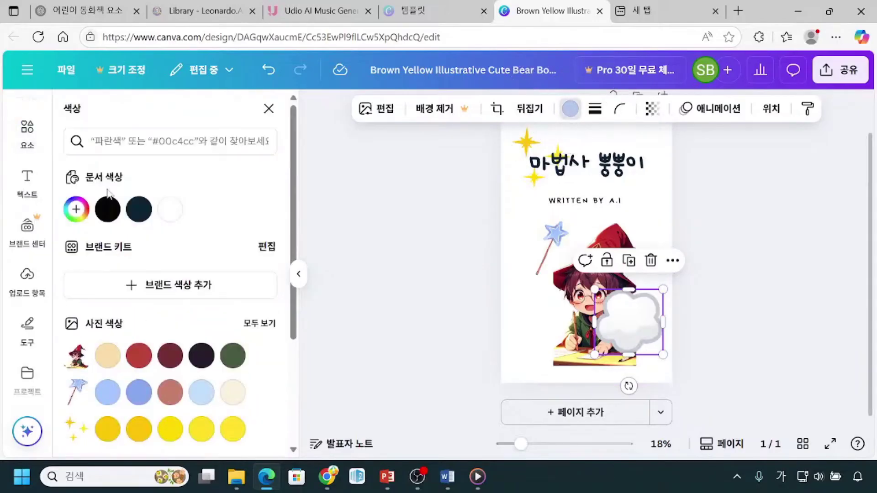
{"action": "left_click", "coordinate": [75, 209]}
{"action": "left_click", "coordinate": [140, 430]}
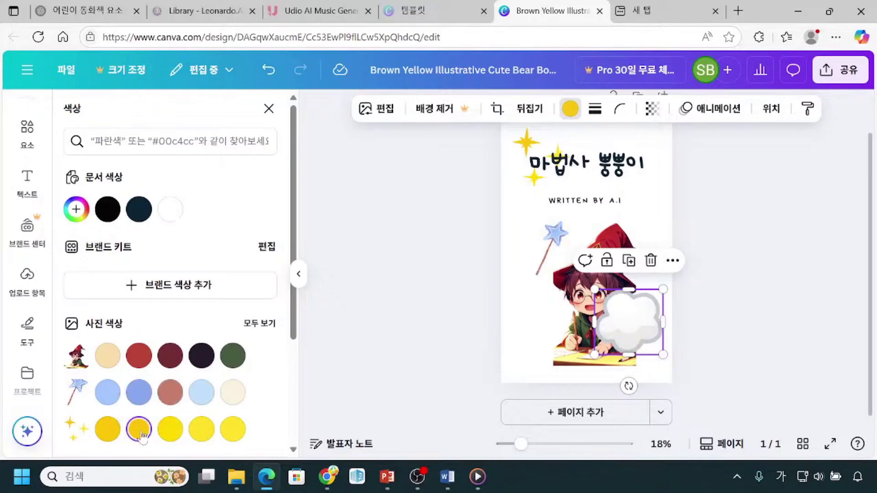
{"action": "left_click", "coordinate": [75, 209]}
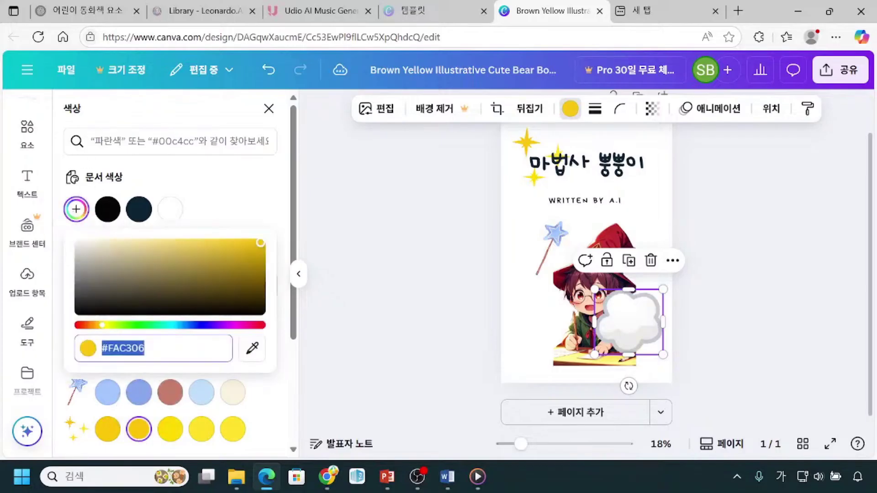
{"action": "left_click_drag", "start_coordinate": [114, 331], "coordinate": [124, 325]}
{"action": "left_click", "coordinate": [170, 209]}
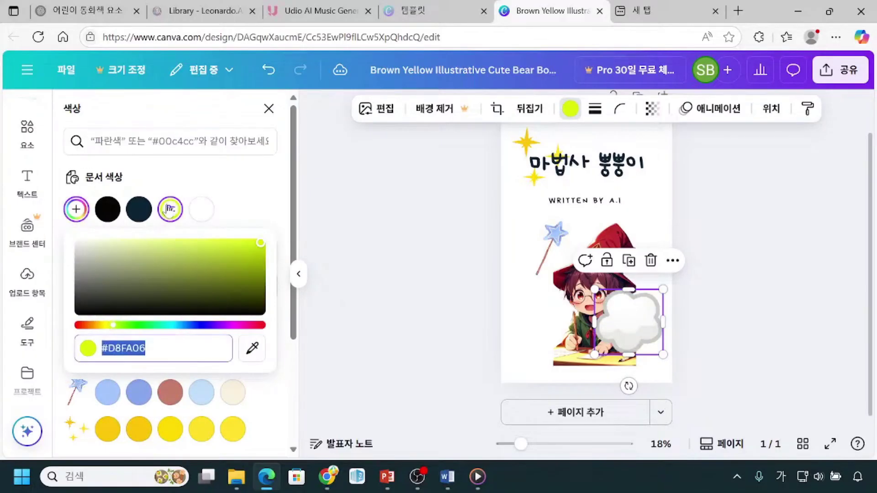
{"action": "left_click", "coordinate": [228, 250]}
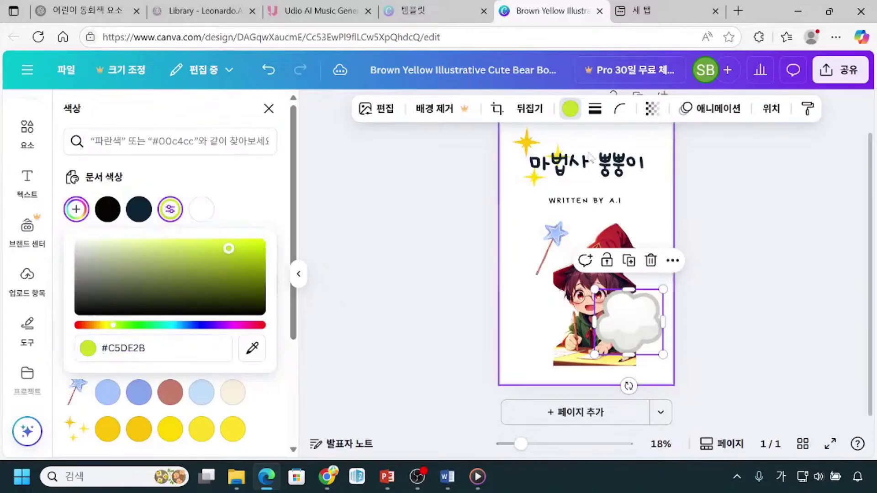
{"action": "left_click", "coordinate": [623, 330]}
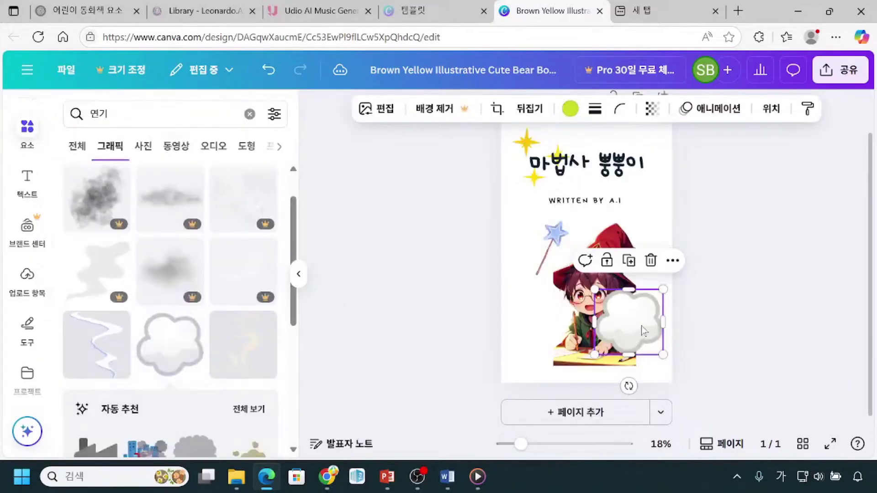
{"action": "left_click_drag", "start_coordinate": [694, 287], "coordinate": [644, 317]}
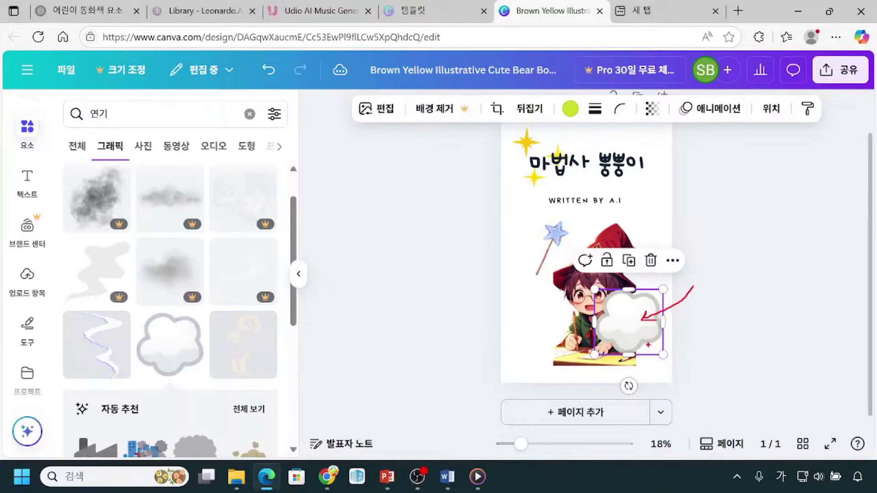
{"action": "left_click", "coordinate": [710, 344]}
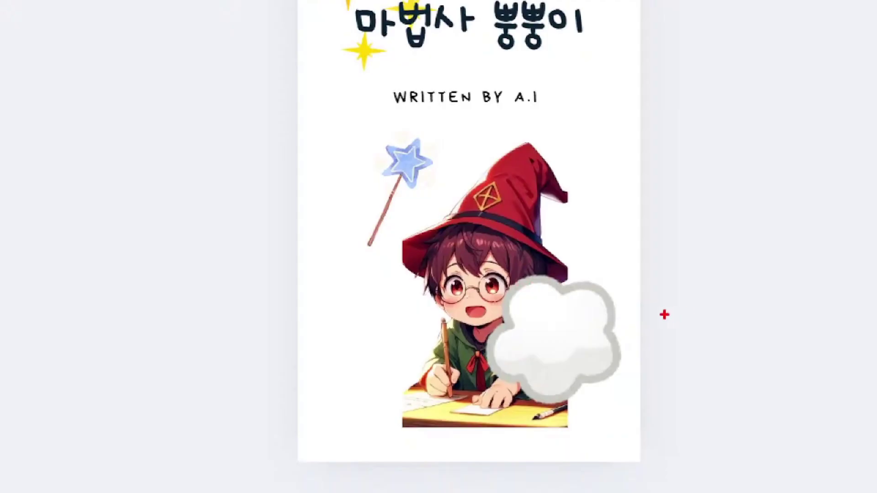
{"action": "mouse_move", "coordinate": [559, 253]}
{"action": "left_mouse_down"}
{"action": "mouse_move", "coordinate": [631, 241]}
{"action": "mouse_move", "coordinate": [652, 264]}
{"action": "mouse_move", "coordinate": [661, 323]}
{"action": "left_mouse_up"}
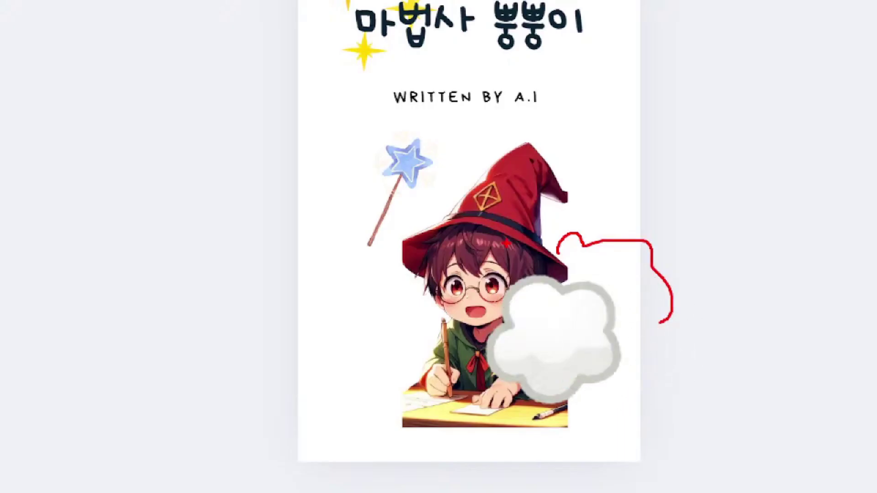
{"action": "key", "text": "Escape"}
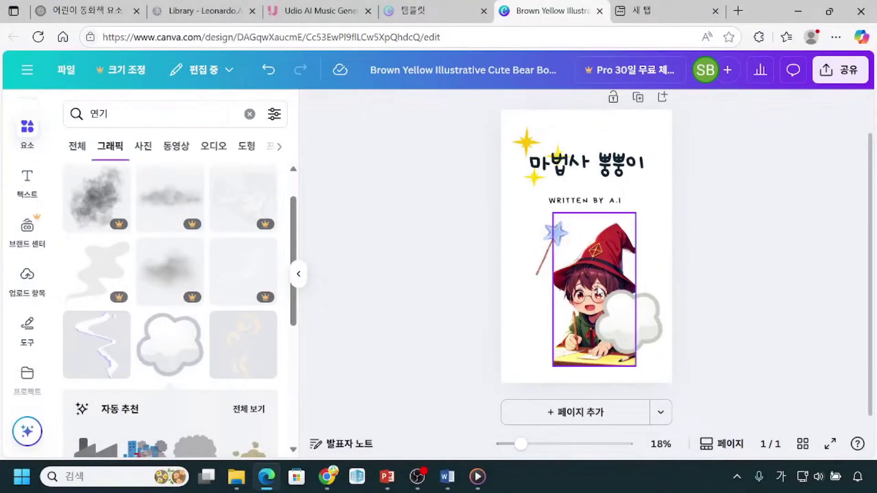
Select the wizard boy image and open its list of additional options.
{"action": "left_click", "coordinate": [594, 289]}
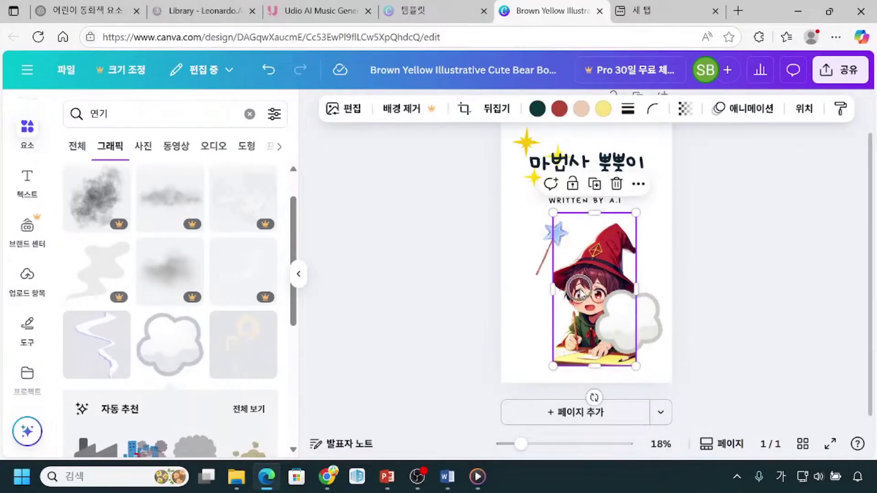
{"action": "left_click", "coordinate": [583, 295]}
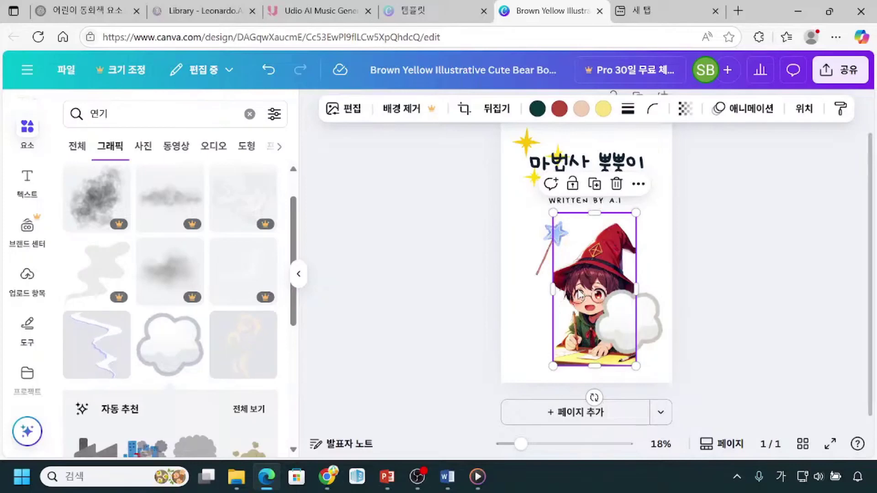
{"action": "left_click", "coordinate": [637, 185]}
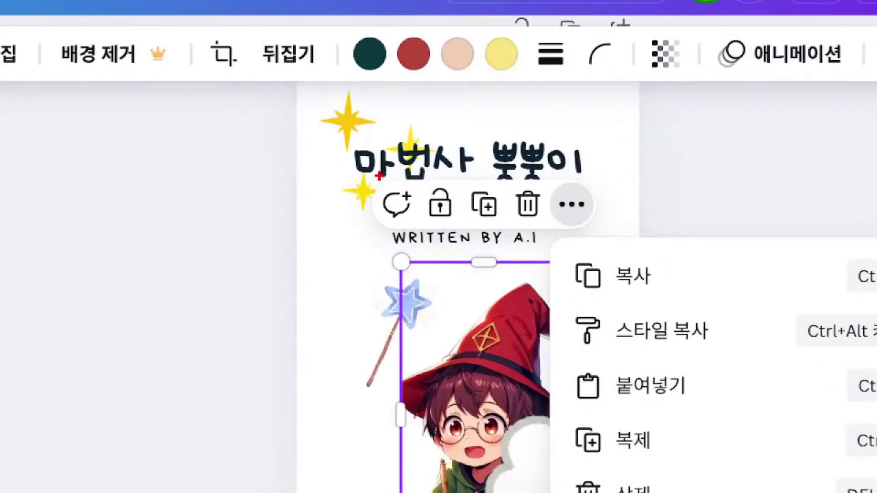
{"action": "mouse_move", "coordinate": [371, 177]}
{"action": "left_mouse_down"}
{"action": "mouse_move", "coordinate": [402, 220]}
{"action": "mouse_move", "coordinate": [476, 241]}
{"action": "mouse_move", "coordinate": [593, 239]}
{"action": "left_mouse_up"}
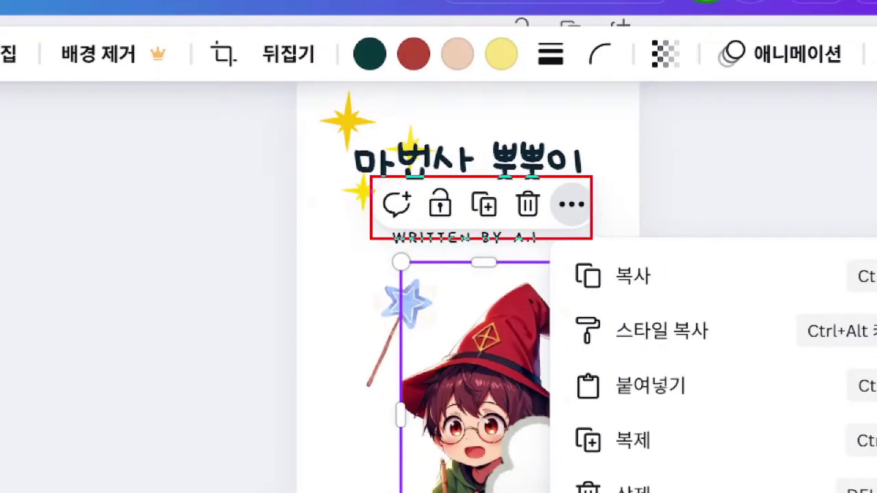
{"action": "left_click_drag", "start_coordinate": [488, 286], "coordinate": [479, 315]}
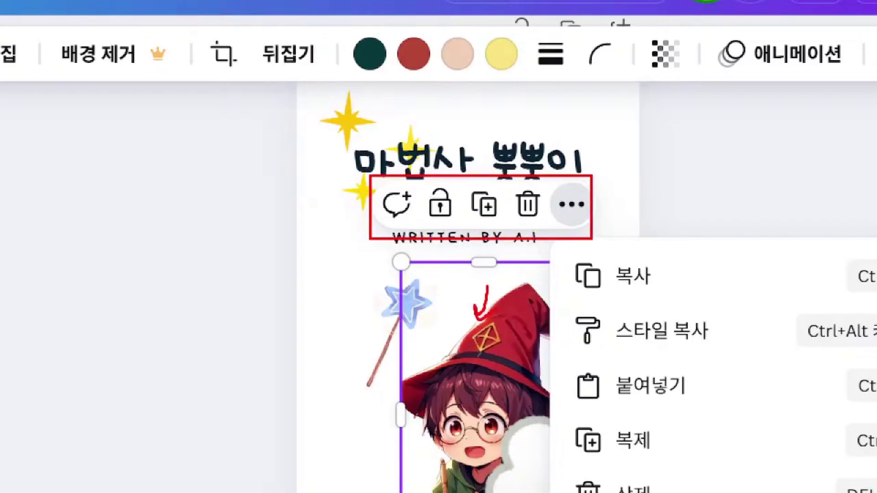
{"action": "mouse_move", "coordinate": [14, 20]}
{"action": "left_mouse_down"}
{"action": "mouse_move", "coordinate": [51, 71]}
{"action": "mouse_move", "coordinate": [840, 85]}
{"action": "left_mouse_up"}
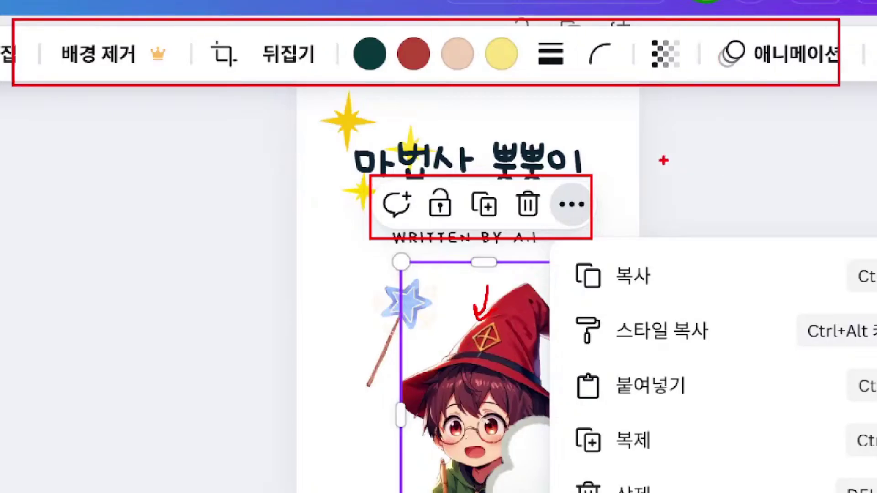
{"action": "mouse_move", "coordinate": [50, 73]}
{"action": "left_mouse_down"}
{"action": "mouse_move", "coordinate": [206, 86]}
{"action": "mouse_move", "coordinate": [447, 64]}
{"action": "mouse_move", "coordinate": [632, 70]}
{"action": "left_mouse_up"}
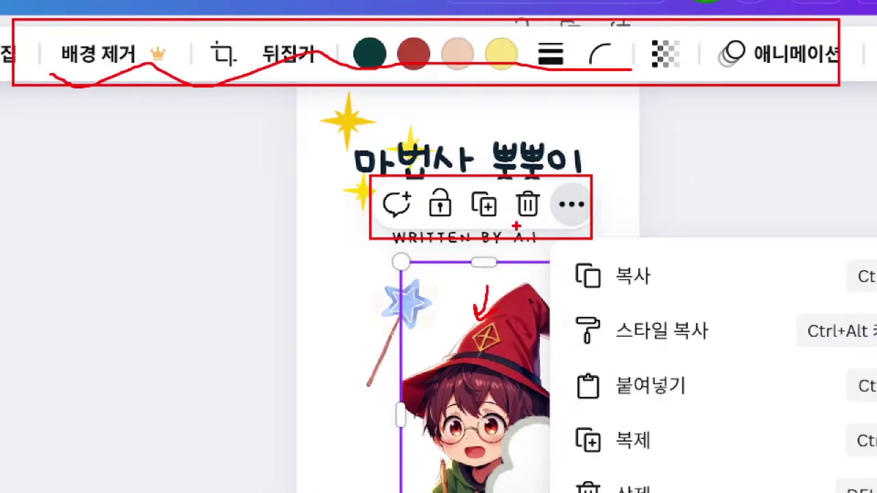
{"action": "mouse_move", "coordinate": [587, 193]}
{"action": "left_mouse_down"}
{"action": "mouse_move", "coordinate": [553, 198]}
{"action": "mouse_move", "coordinate": [549, 222]}
{"action": "mouse_move", "coordinate": [574, 228]}
{"action": "mouse_move", "coordinate": [595, 206]}
{"action": "mouse_move", "coordinate": [592, 191]}
{"action": "mouse_move", "coordinate": [559, 220]}
{"action": "mouse_move", "coordinate": [587, 222]}
{"action": "left_mouse_up"}
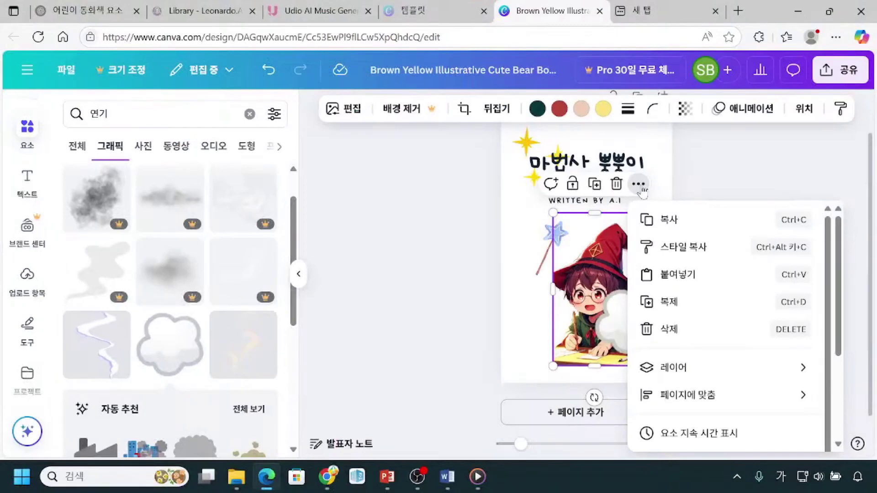
Bring the wizard boy image to the very front so it overlaps the smoke cloud.
{"action": "mouse_move", "coordinate": [678, 372]}
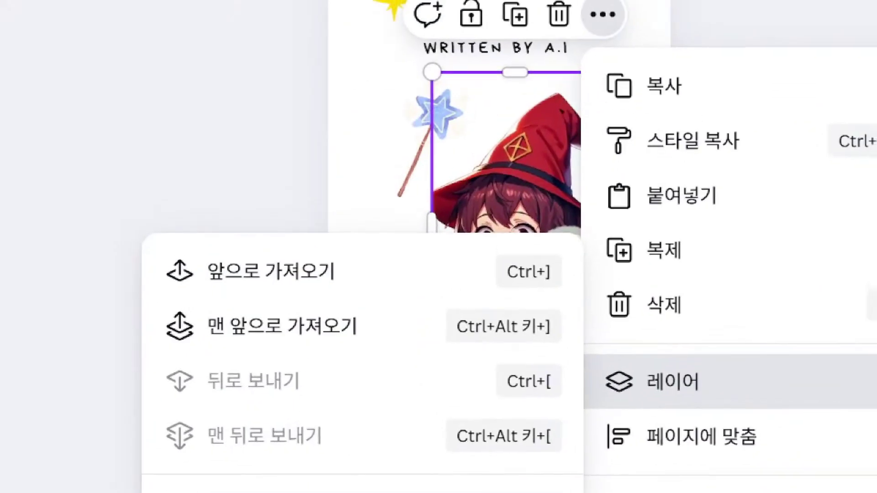
{"action": "left_click_drag", "start_coordinate": [586, 29], "coordinate": [606, 29]}
{"action": "mouse_move", "coordinate": [586, 350]}
{"action": "left_mouse_down"}
{"action": "mouse_move", "coordinate": [678, 397]}
{"action": "mouse_move", "coordinate": [732, 394]}
{"action": "left_mouse_up"}
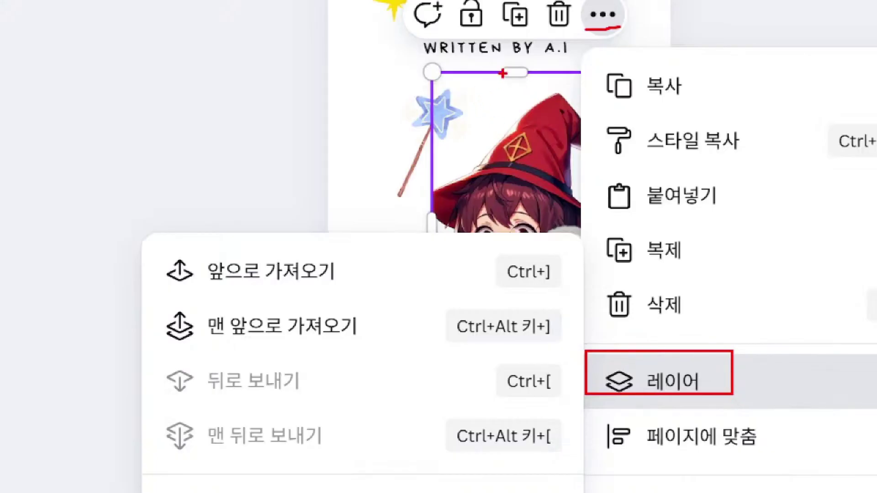
{"action": "mouse_move", "coordinate": [504, 63]}
{"action": "left_mouse_down"}
{"action": "mouse_move", "coordinate": [507, 106]}
{"action": "mouse_move", "coordinate": [536, 102]}
{"action": "mouse_move", "coordinate": [548, 74]}
{"action": "left_mouse_up"}
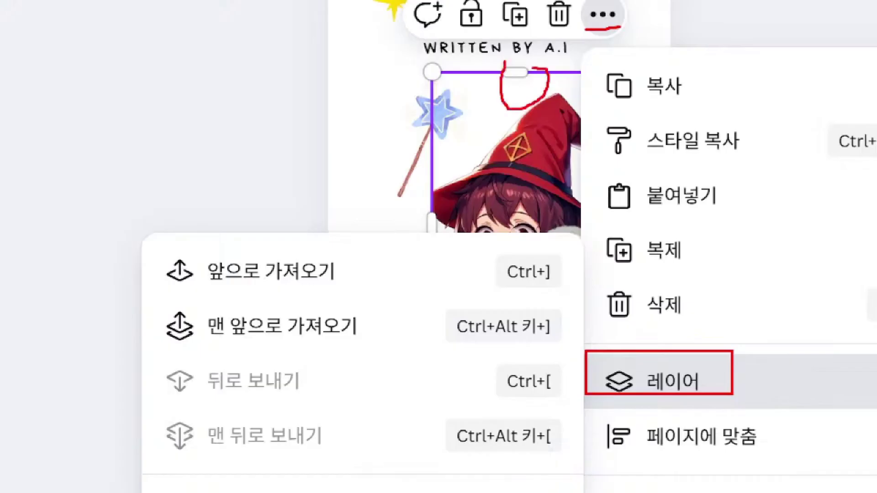
{"action": "mouse_move", "coordinate": [142, 301]}
{"action": "left_mouse_down"}
{"action": "mouse_move", "coordinate": [294, 355]}
{"action": "mouse_move", "coordinate": [383, 354]}
{"action": "left_mouse_up"}
{"action": "left_click_drag", "start_coordinate": [369, 311], "coordinate": [392, 312]}
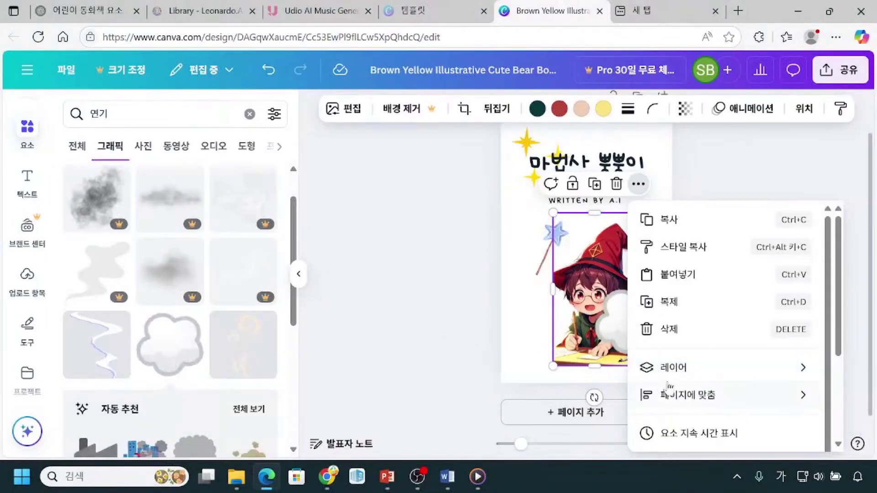
{"action": "mouse_move", "coordinate": [672, 377]}
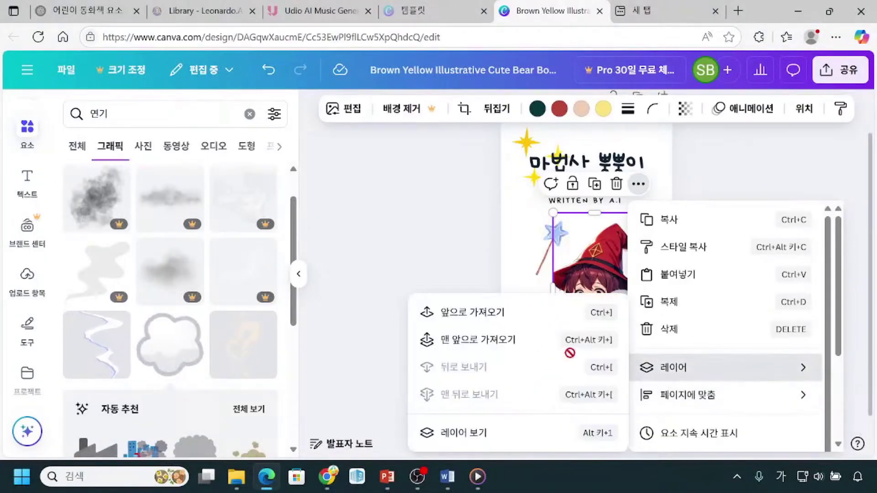
{"action": "left_click", "coordinate": [532, 350]}
{"action": "left_click", "coordinate": [720, 292]}
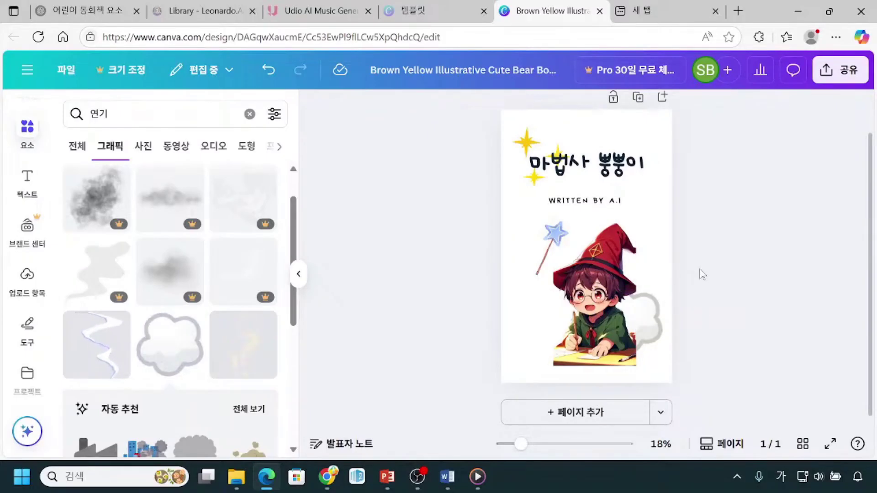
Review the layer ordering options of the wizard boy image and leave them without a change.
{"action": "left_click", "coordinate": [598, 286]}
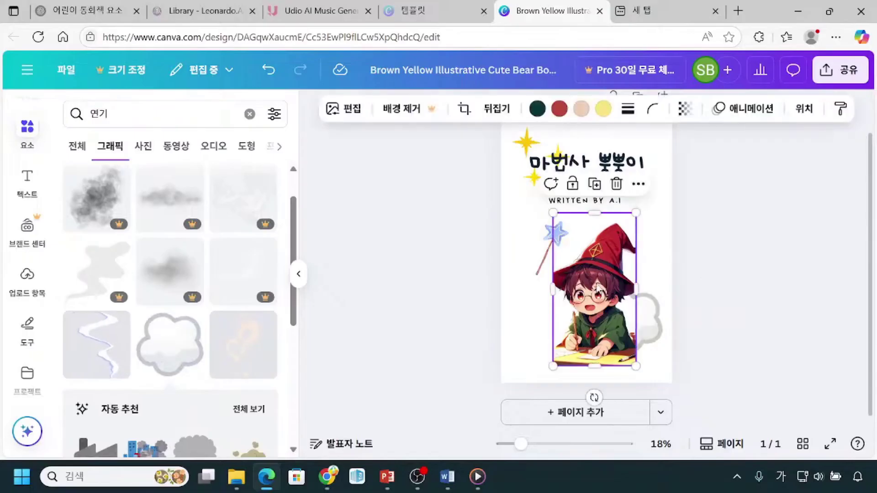
{"action": "left_click", "coordinate": [639, 188]}
{"action": "left_click", "coordinate": [683, 371]}
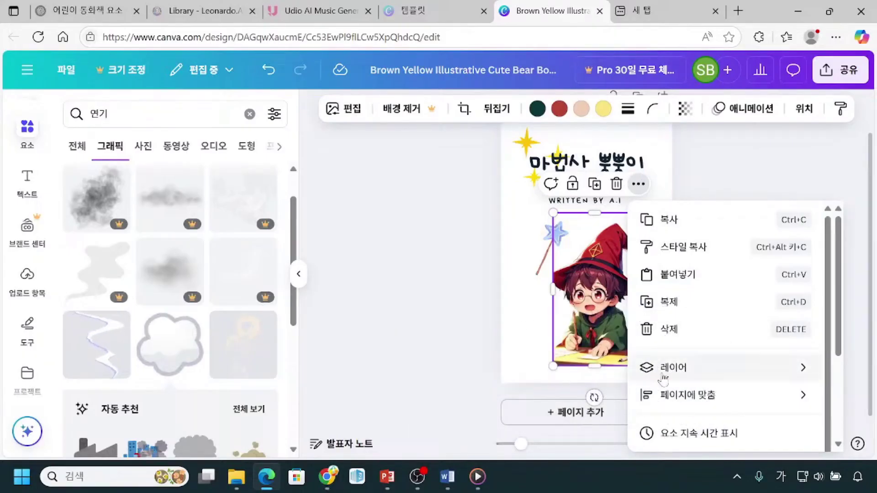
{"action": "left_click", "coordinate": [443, 254]}
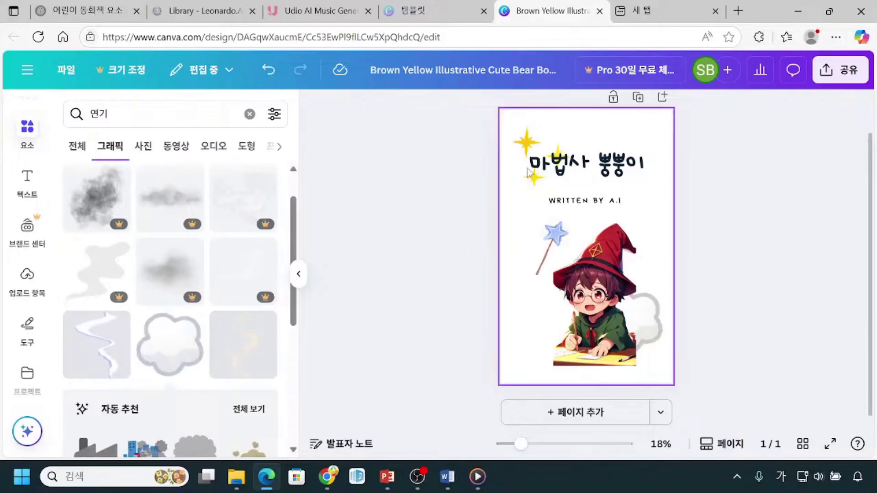
{"action": "left_click", "coordinate": [588, 134]}
{"action": "left_click", "coordinate": [758, 194]}
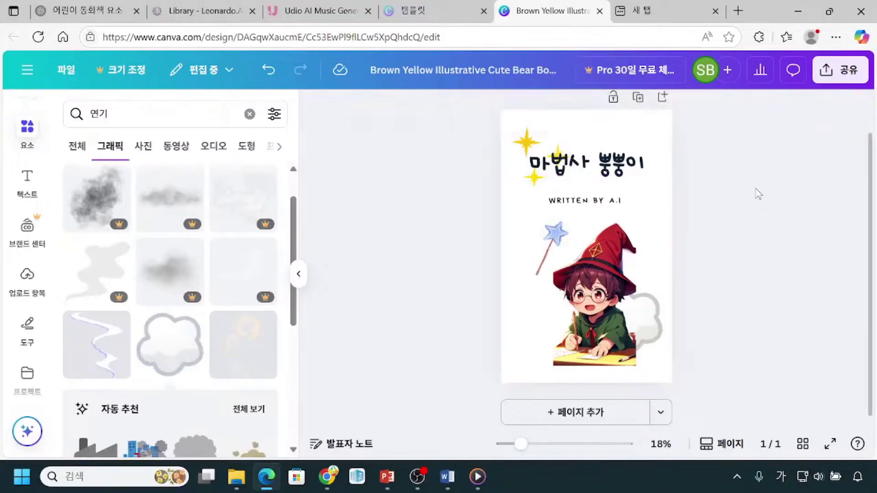
{"action": "left_click_drag", "start_coordinate": [717, 136], "coordinate": [658, 207]}
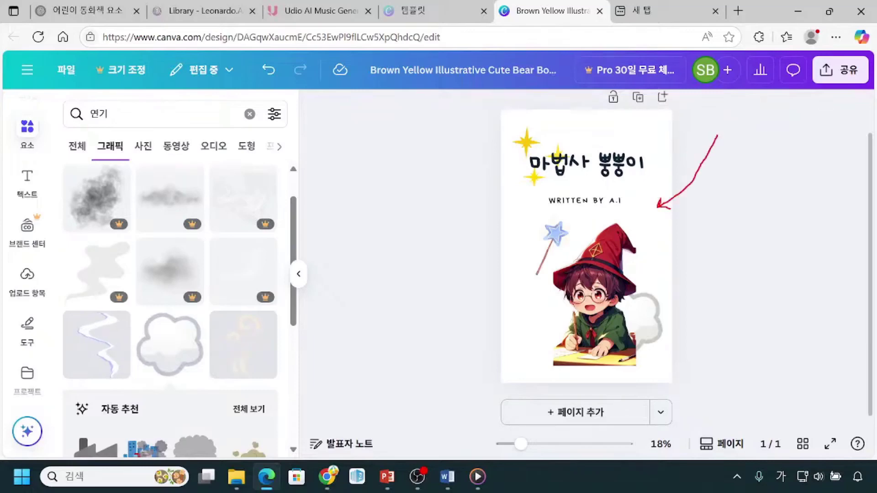
{"action": "key", "text": "Escape"}
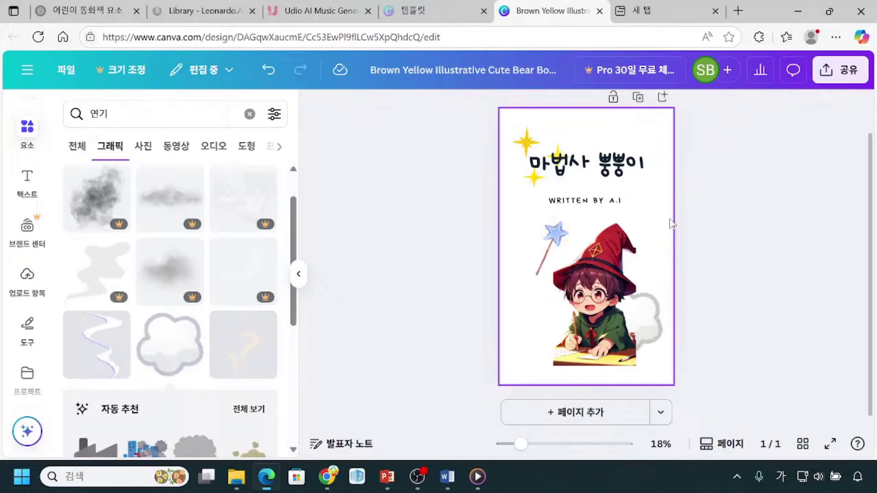
{"action": "key", "text": "ctrl"}
{"action": "key", "text": "ctrl"}
Select the page background and fill it with the document's yellow-green #C5DE2B.
{"action": "left_click", "coordinate": [584, 132]}
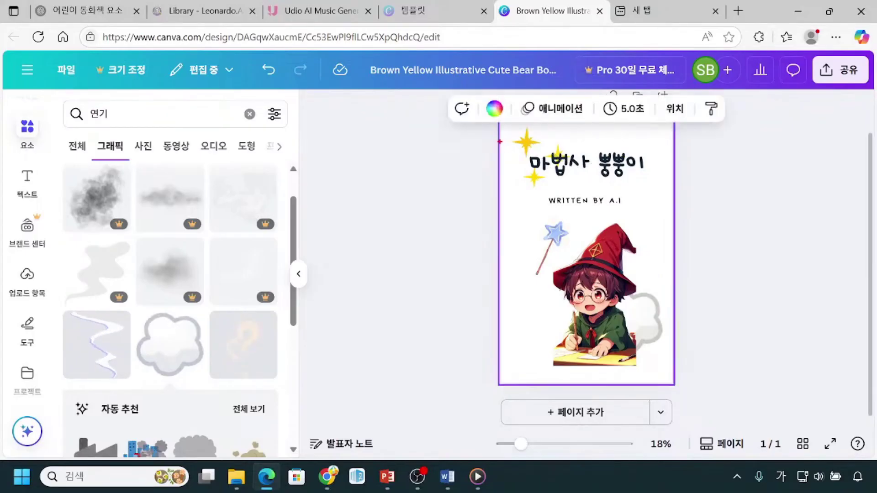
{"action": "mouse_move", "coordinate": [497, 142]}
{"action": "left_mouse_down"}
{"action": "mouse_move", "coordinate": [508, 361]}
{"action": "mouse_move", "coordinate": [601, 396]}
{"action": "mouse_move", "coordinate": [680, 398]}
{"action": "left_mouse_up"}
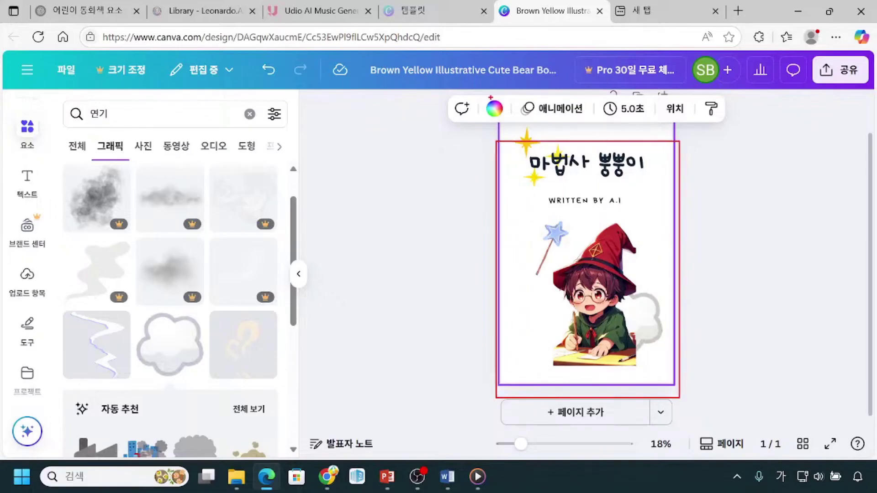
{"action": "mouse_move", "coordinate": [497, 125]}
{"action": "left_mouse_down"}
{"action": "mouse_move", "coordinate": [511, 111]}
{"action": "mouse_move", "coordinate": [503, 94]}
{"action": "left_mouse_up"}
{"action": "left_click", "coordinate": [495, 109]}
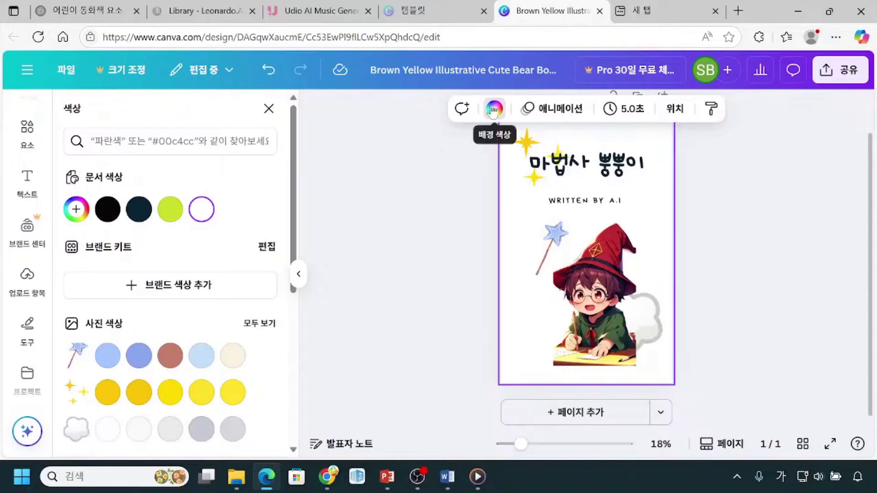
{"action": "left_click", "coordinate": [207, 231]}
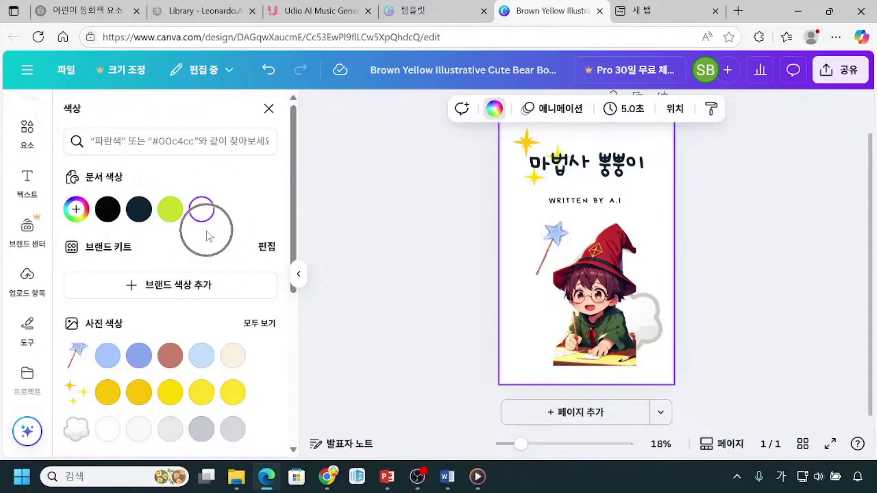
{"action": "left_click", "coordinate": [170, 215]}
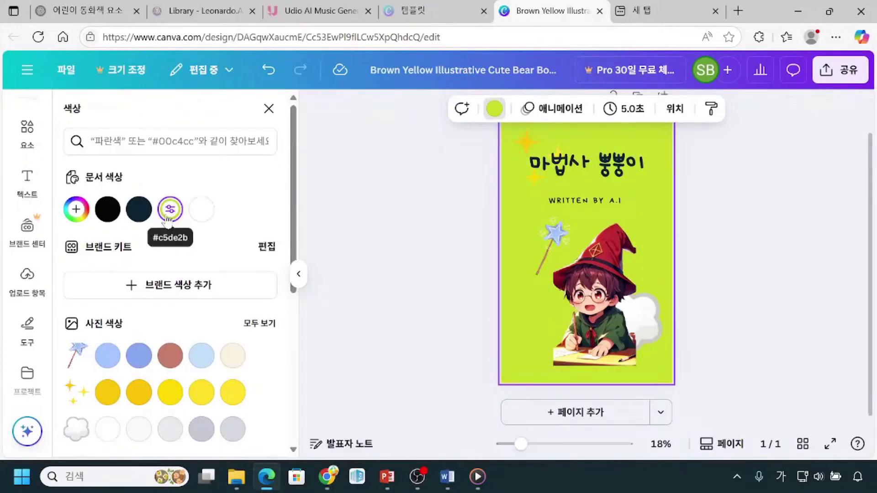
Return the page background to white and deselect the page.
{"action": "left_click", "coordinate": [74, 210]}
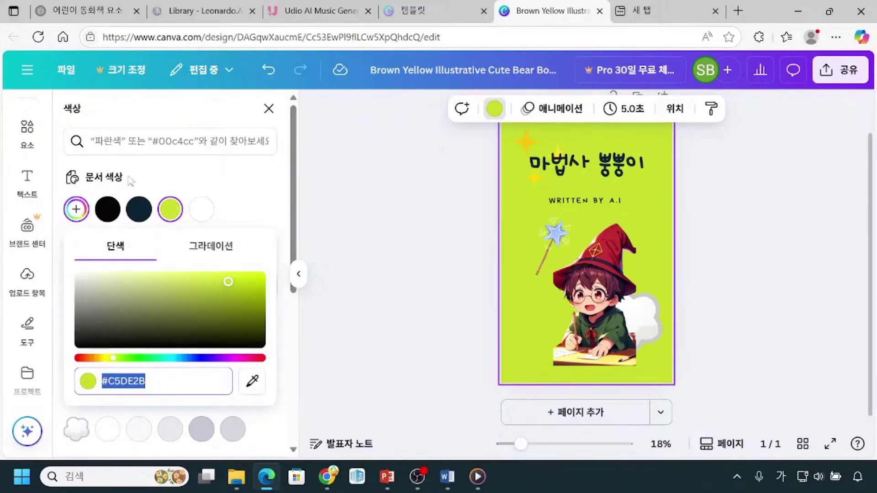
{"action": "left_click", "coordinate": [203, 215]}
{"action": "left_click", "coordinate": [521, 297]}
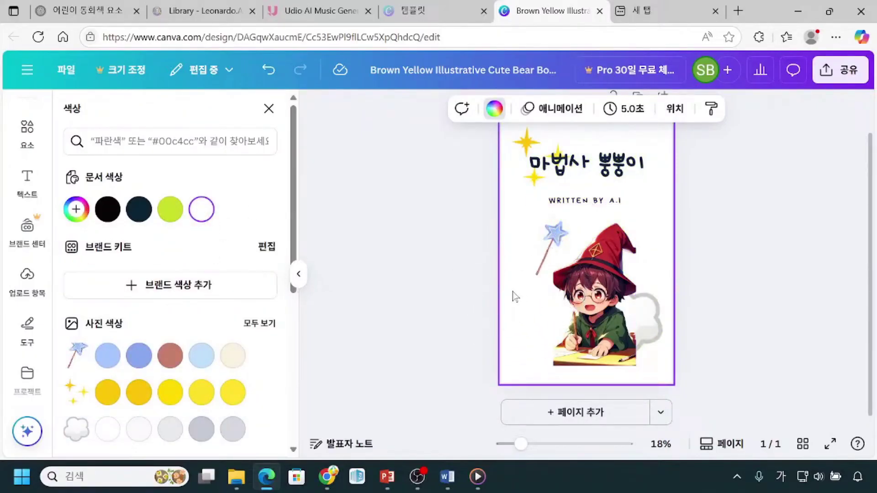
{"action": "left_click", "coordinate": [446, 277]}
{"action": "left_click", "coordinate": [738, 268]}
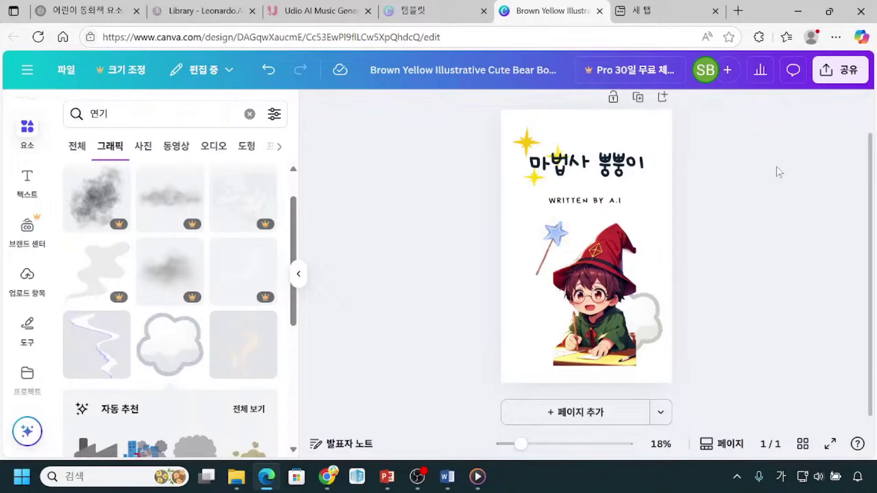
Search the elements library for "프레임" and list all of the graphics results.
{"action": "left_click", "coordinate": [26, 151]}
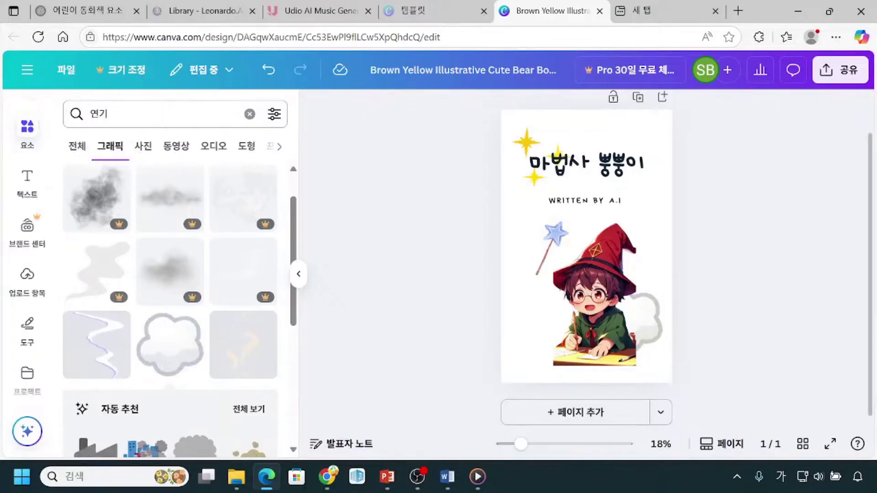
{"action": "left_click", "coordinate": [247, 118]}
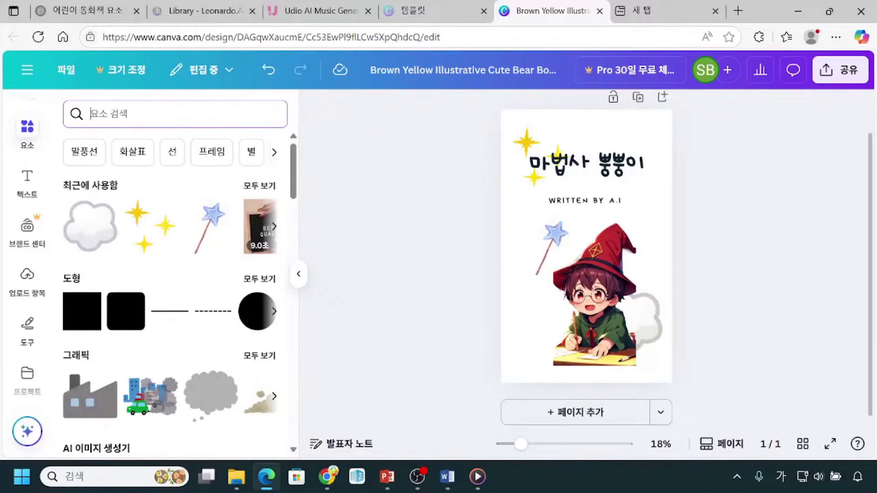
{"action": "left_click", "coordinate": [206, 155]}
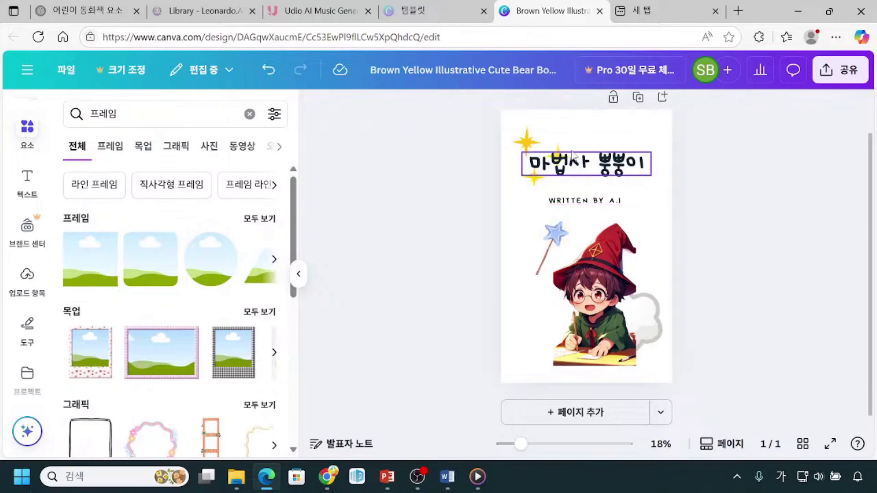
{"action": "scroll", "coordinate": [75, 347], "scroll_direction": "down", "scroll_amount": 3}
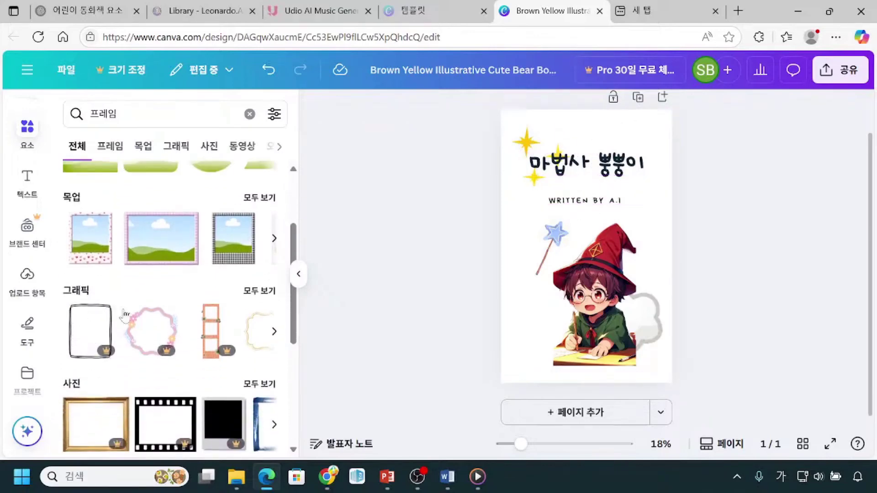
{"action": "scroll", "coordinate": [104, 155], "scroll_direction": "up", "scroll_amount": 2}
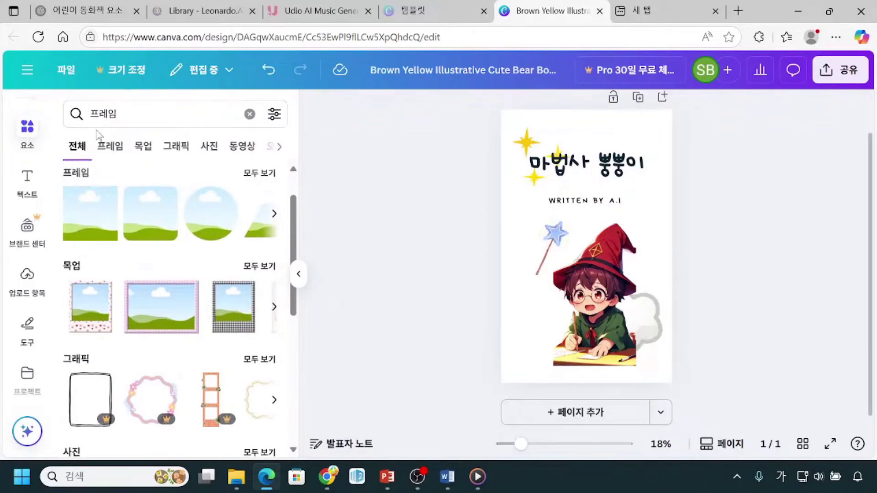
{"action": "left_click", "coordinate": [79, 375]}
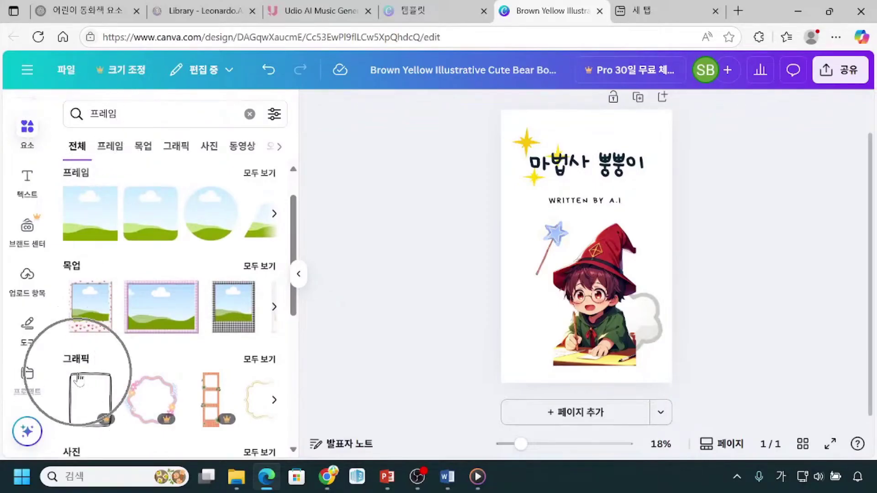
{"action": "left_click", "coordinate": [78, 378]}
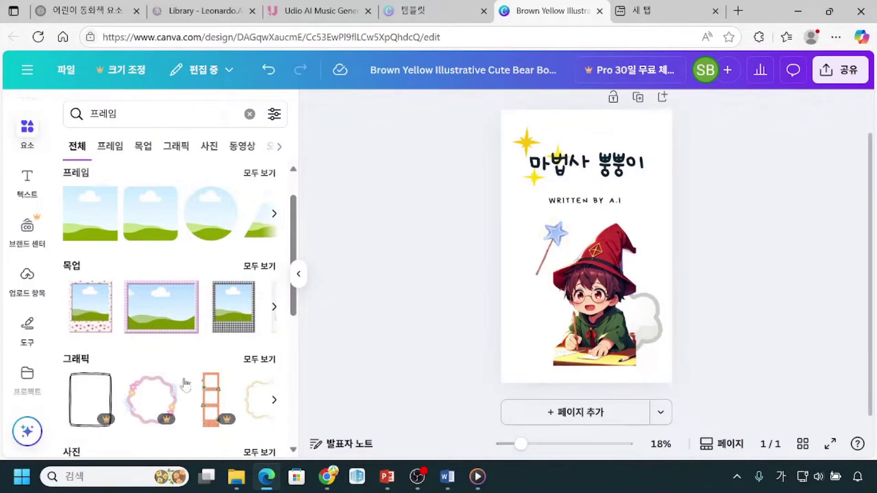
{"action": "left_click", "coordinate": [258, 365]}
{"action": "left_click", "coordinate": [257, 366]}
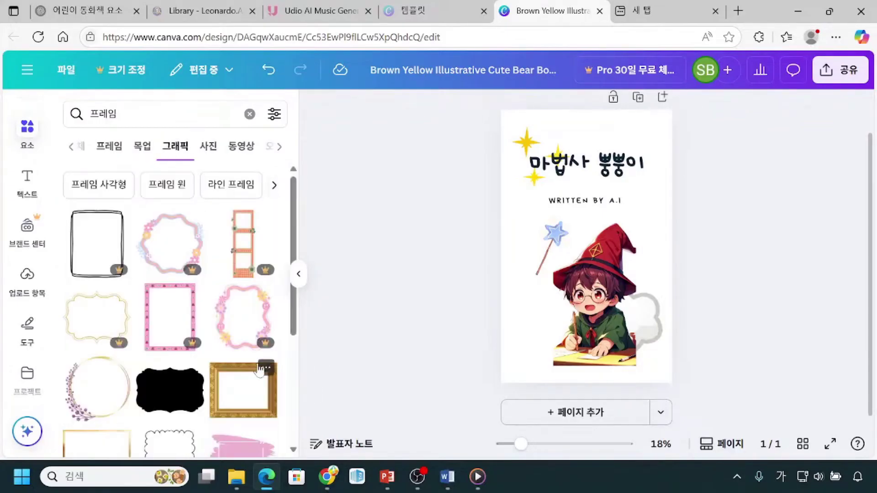
Add the thin gold square frame graphic and stretch it on all four sides to just inside the page edges.
{"action": "scroll", "coordinate": [175, 312], "scroll_direction": "down", "scroll_amount": 3}
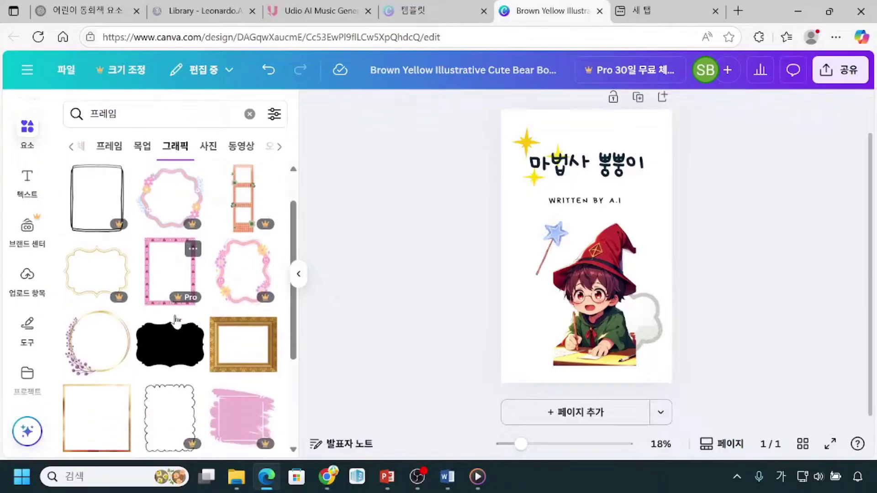
{"action": "left_click", "coordinate": [100, 375]}
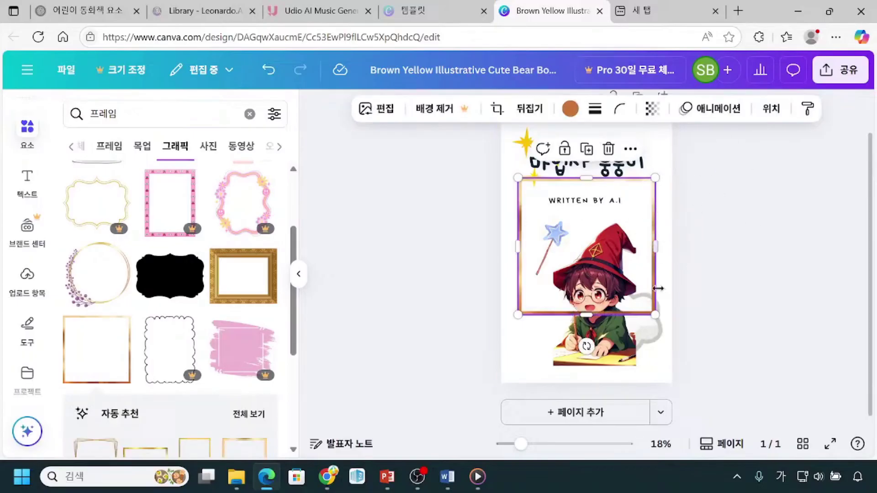
{"action": "left_click_drag", "start_coordinate": [586, 314], "coordinate": [586, 374]}
{"action": "left_click_drag", "start_coordinate": [586, 179], "coordinate": [591, 120]}
{"action": "left_click_drag", "start_coordinate": [659, 245], "coordinate": [664, 245]}
{"action": "left_click_drag", "start_coordinate": [517, 245], "coordinate": [508, 246]}
{"action": "left_click", "coordinate": [785, 276]}
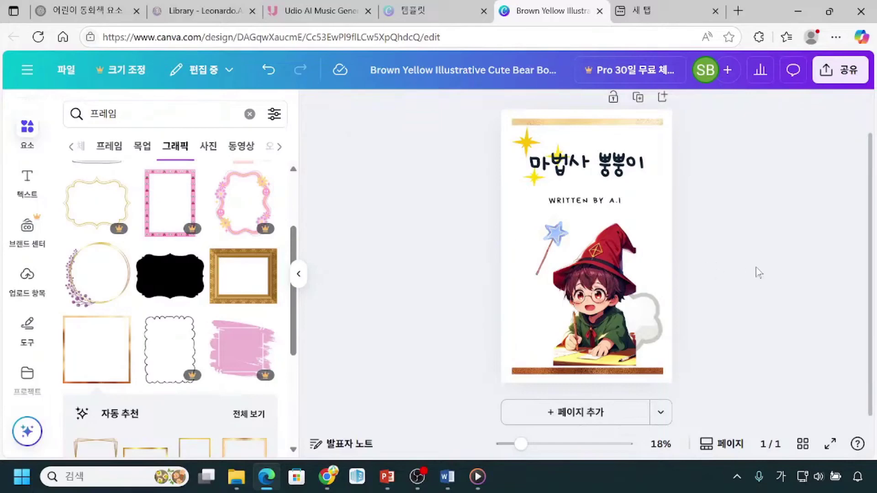
Collapse the gold frame toward the page's top edge, then shrink the wizard boy image slightly to leave room below him.
{"action": "left_click", "coordinate": [615, 322]}
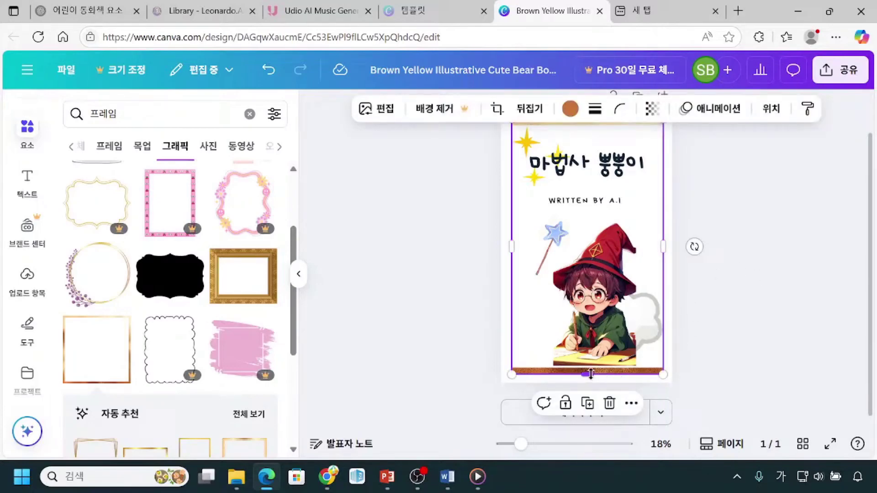
{"action": "left_click_drag", "start_coordinate": [587, 374], "coordinate": [590, 324]}
{"action": "key", "text": "Delete"}
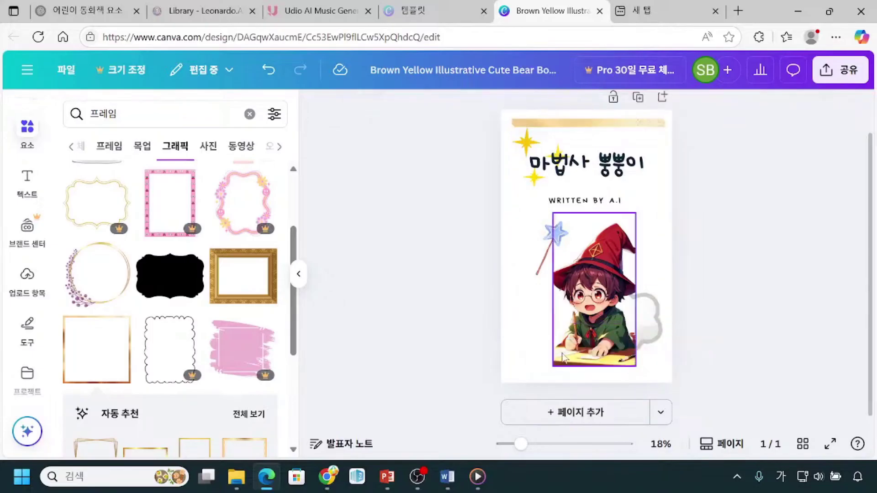
{"action": "left_click", "coordinate": [579, 351]}
{"action": "left_click_drag", "start_coordinate": [552, 365], "coordinate": [559, 347]}
{"action": "left_click_drag", "start_coordinate": [607, 306], "coordinate": [602, 305]}
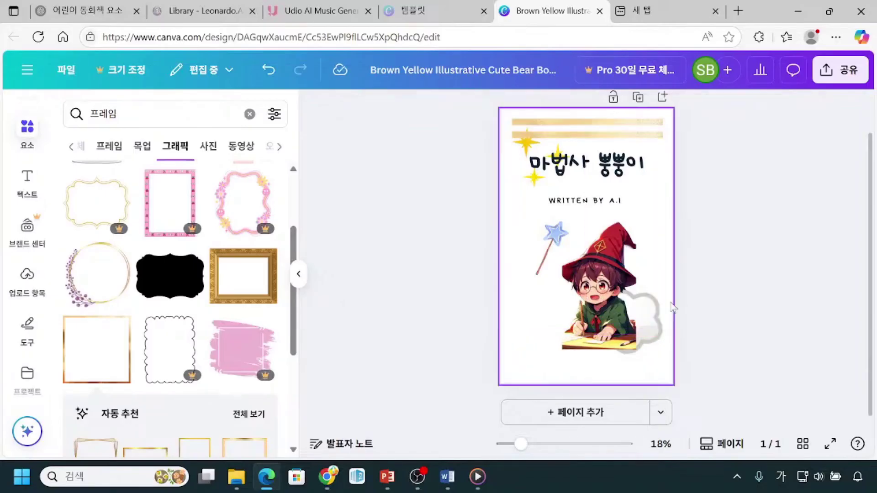
Stretch the gold frame back down to just above the page's bottom edge.
{"action": "left_click_drag", "start_coordinate": [604, 129], "coordinate": [587, 124]}
{"action": "left_click_drag", "start_coordinate": [587, 322], "coordinate": [584, 373]}
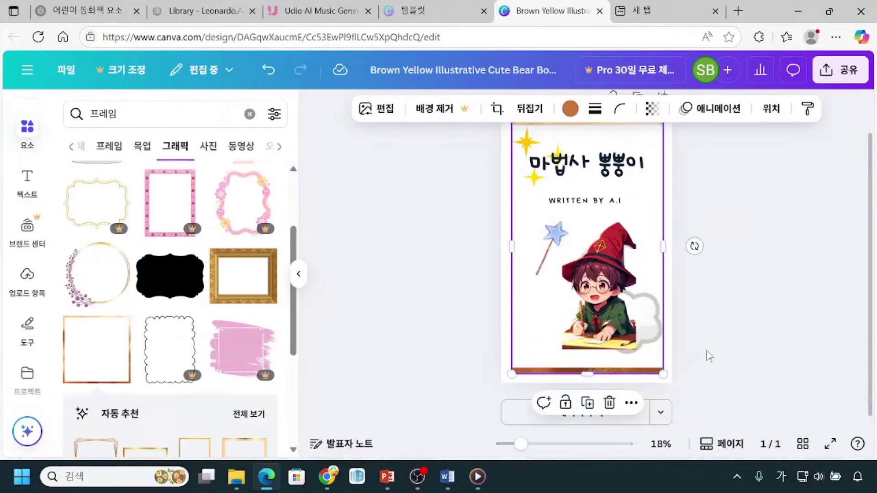
Undo the gold frame's last shift and nudge the wizard boy image slightly left and down on the cover.
{"action": "key", "text": "ctrl+z"}
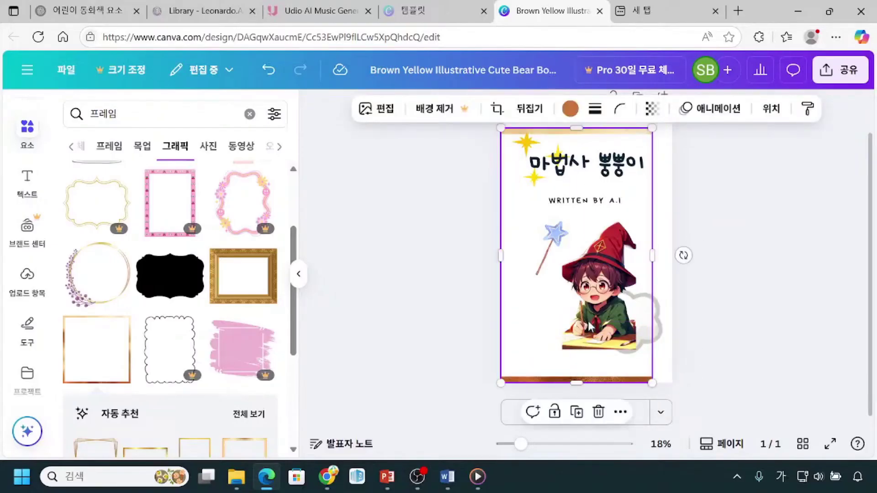
{"action": "left_click", "coordinate": [730, 335]}
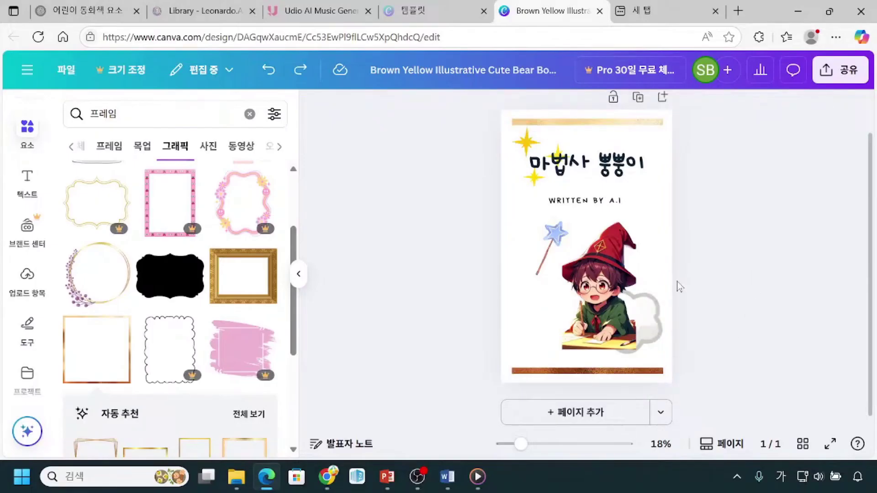
{"action": "left_click", "coordinate": [622, 207]}
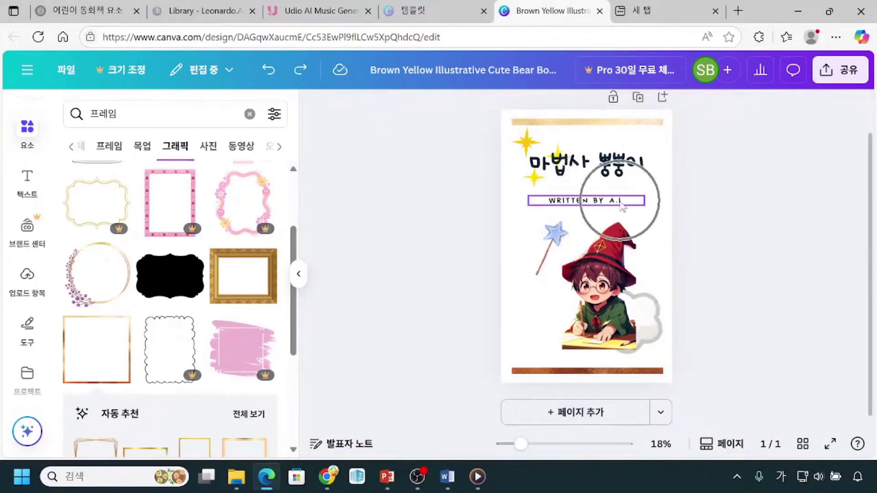
{"action": "left_click", "coordinate": [589, 418]}
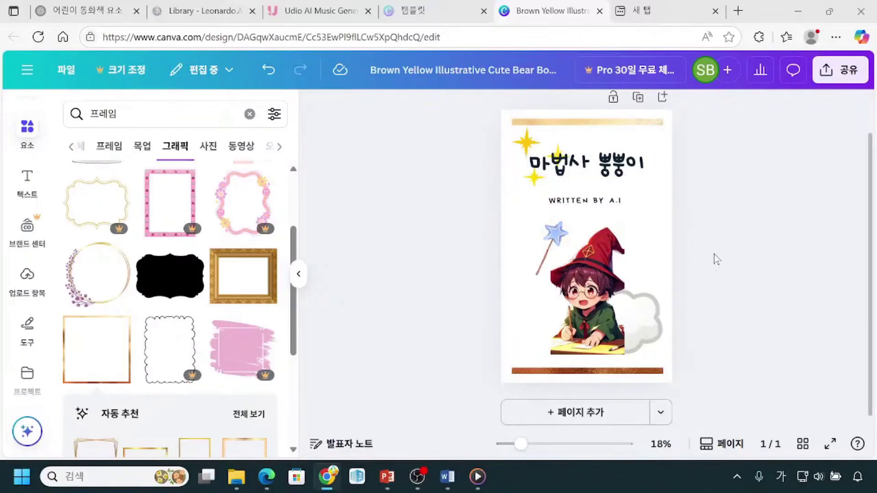
{"action": "left_click", "coordinate": [651, 272]}
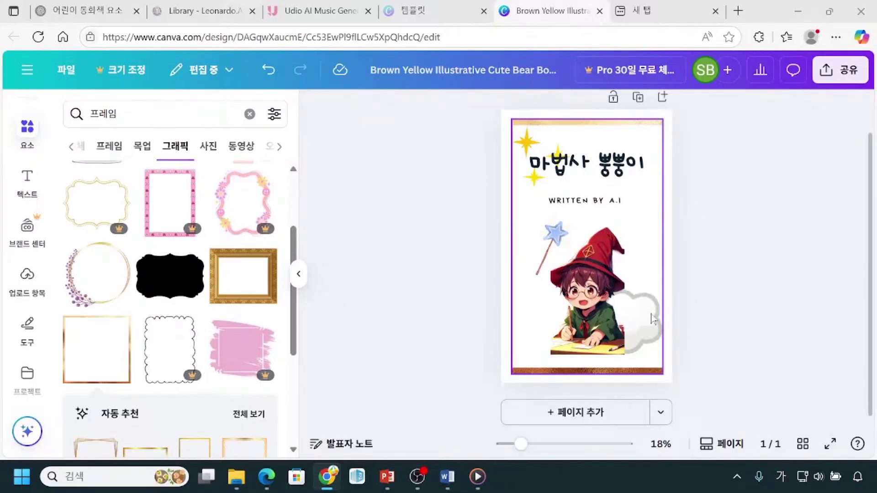
Add a new blank page after the cover.
{"action": "left_click", "coordinate": [580, 423]}
{"action": "left_click", "coordinate": [579, 422]}
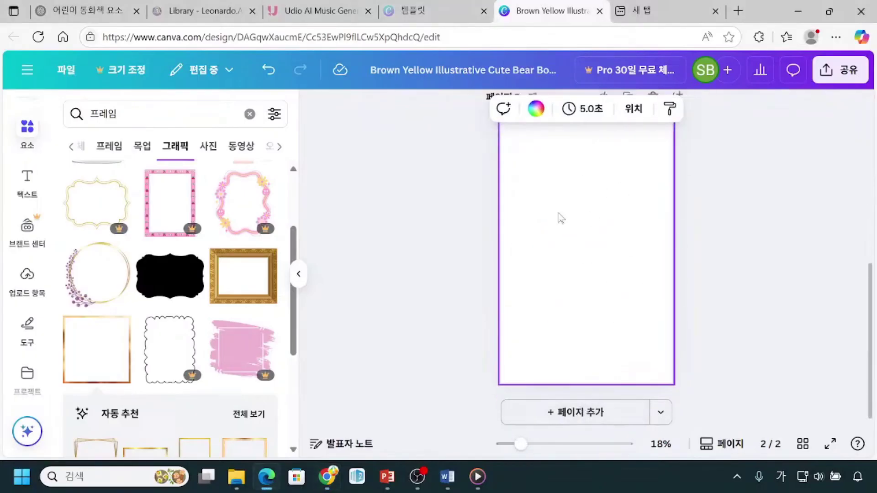
{"action": "left_click", "coordinate": [452, 245]}
{"action": "left_click", "coordinate": [573, 206]}
{"action": "left_click", "coordinate": [572, 205]}
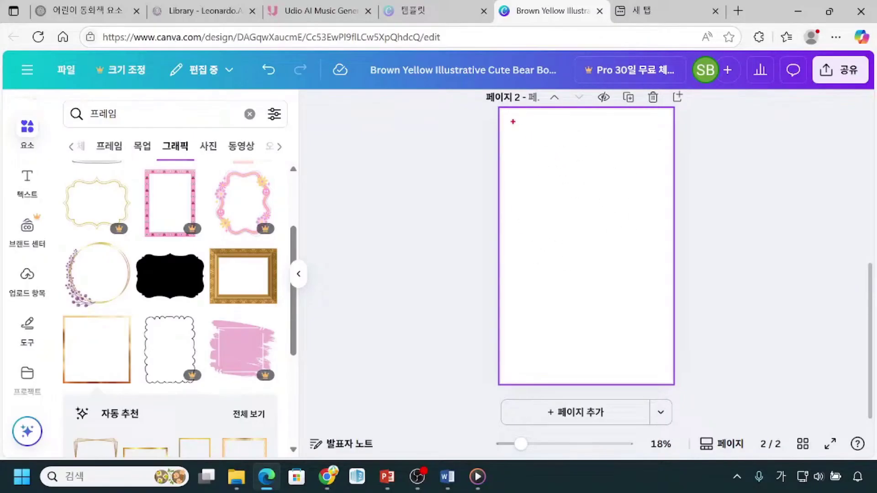
{"action": "mouse_move", "coordinate": [515, 118]}
{"action": "left_mouse_down"}
{"action": "mouse_move", "coordinate": [587, 225]}
{"action": "mouse_move", "coordinate": [654, 275]}
{"action": "left_mouse_up"}
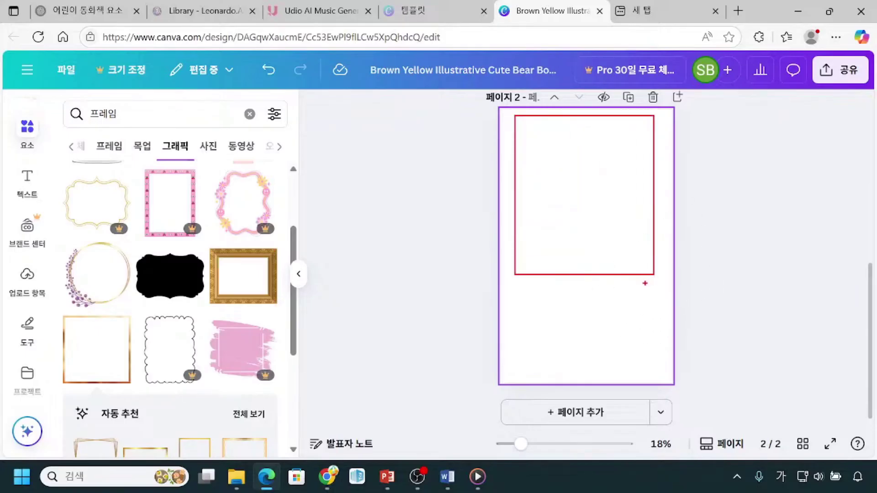
{"action": "mouse_move", "coordinate": [578, 152]}
{"action": "left_mouse_down"}
{"action": "mouse_move", "coordinate": [575, 203]}
{"action": "mouse_move", "coordinate": [597, 161]}
{"action": "left_mouse_up"}
{"action": "left_click_drag", "start_coordinate": [516, 291], "coordinate": [663, 365]}
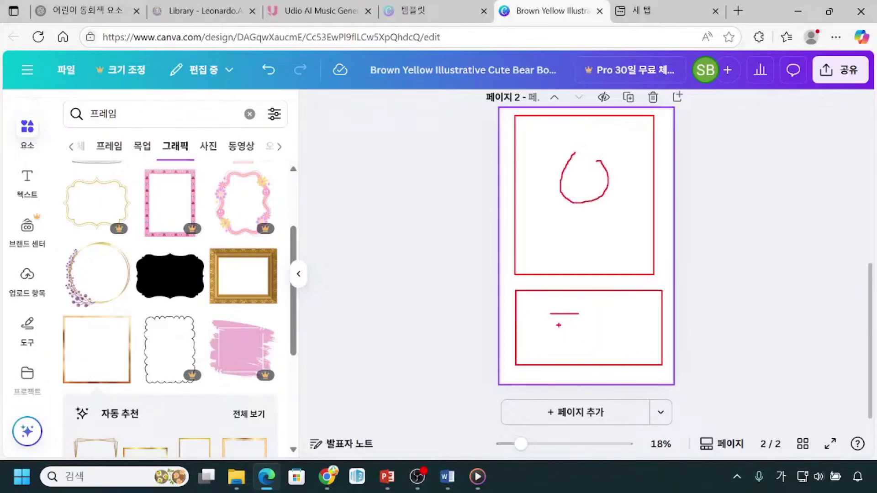
{"action": "left_click_drag", "start_coordinate": [561, 343], "coordinate": [592, 351]}
{"action": "key", "text": "Escape"}
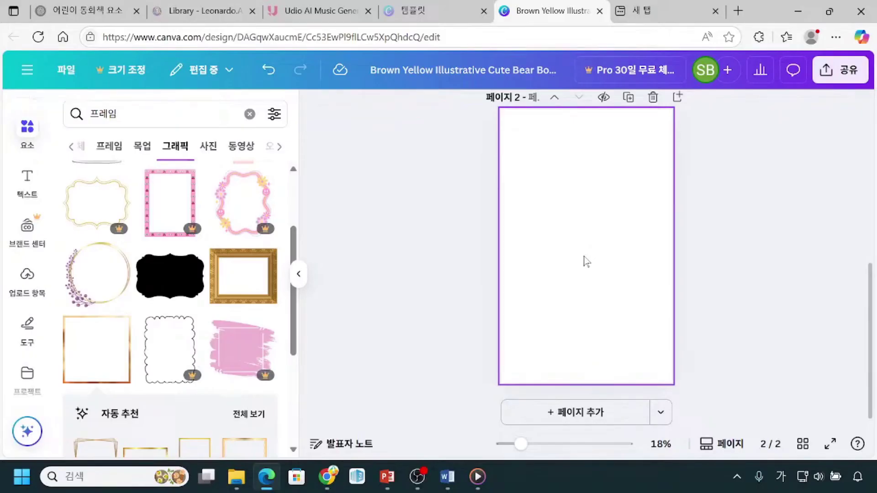
Add the uploaded classroom image of the wizard boy with two classmates to page 2.
{"action": "left_click", "coordinate": [27, 297]}
{"action": "left_click", "coordinate": [27, 297]}
{"action": "left_click", "coordinate": [27, 297]}
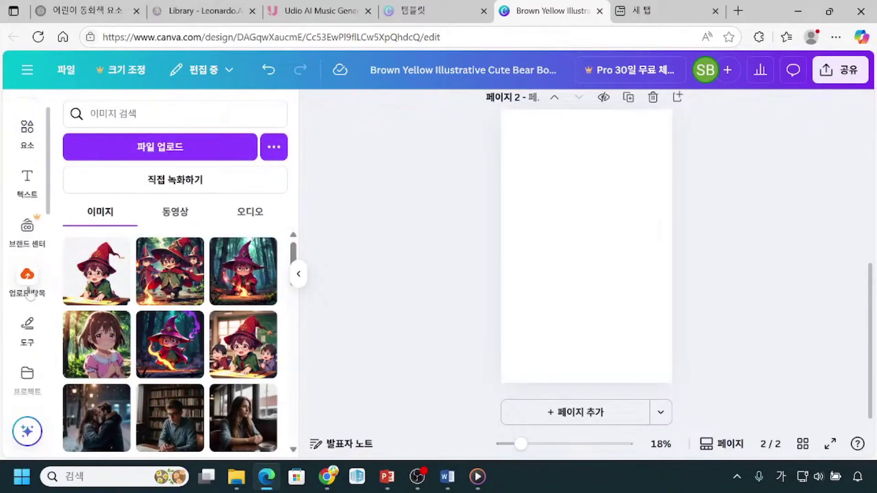
{"action": "left_click", "coordinate": [247, 356]}
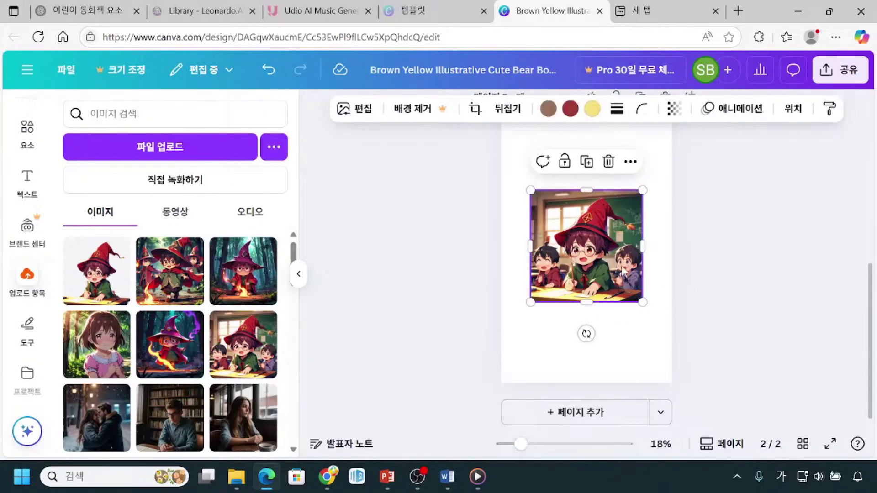
{"action": "scroll", "coordinate": [705, 294], "scroll_direction": "up", "scroll_amount": 3}
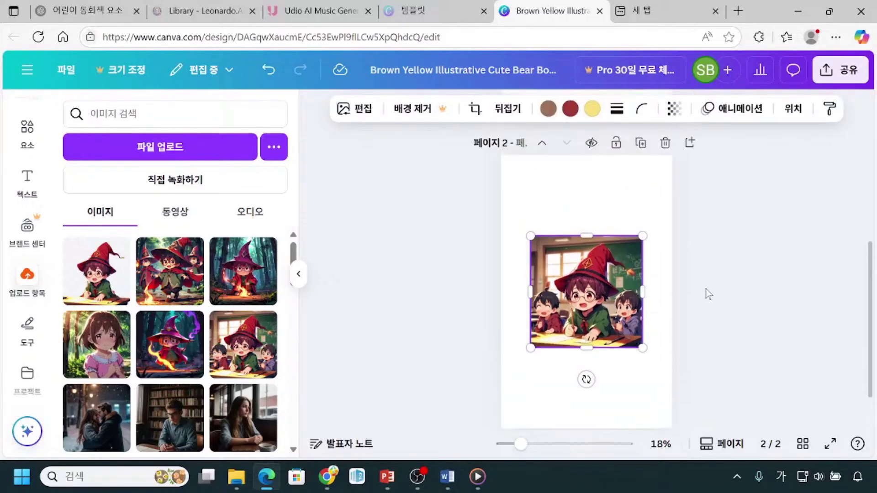
Move the classroom image to the upper part of page 2 and enlarge it to nearly the page's width, leaving room below.
{"action": "left_click_drag", "start_coordinate": [574, 308], "coordinate": [564, 241]}
{"action": "left_click_drag", "start_coordinate": [634, 315], "coordinate": [647, 333]}
{"action": "mouse_move", "coordinate": [602, 260]}
{"action": "left_mouse_down"}
{"action": "mouse_move", "coordinate": [610, 272]}
{"action": "mouse_move", "coordinate": [597, 263]}
{"action": "left_mouse_up"}
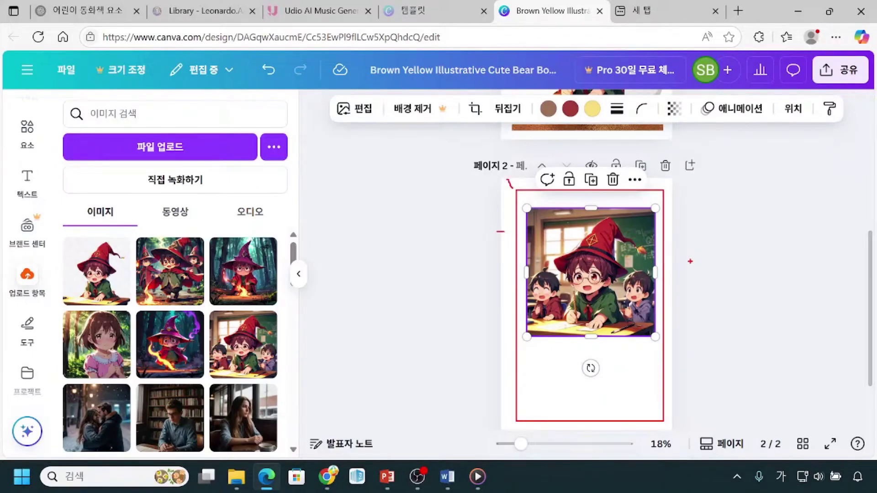
{"action": "mouse_move", "coordinate": [576, 259]}
{"action": "left_mouse_down"}
{"action": "mouse_move", "coordinate": [566, 256]}
{"action": "mouse_move", "coordinate": [568, 244]}
{"action": "left_mouse_up"}
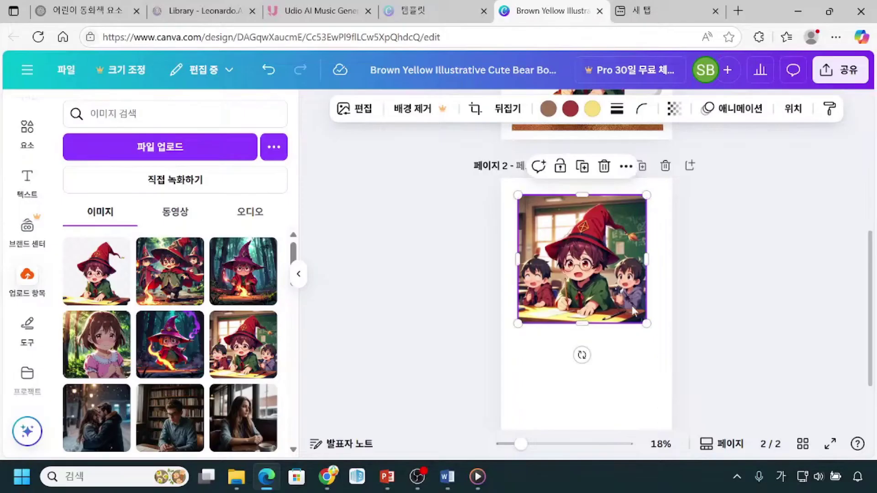
{"action": "left_click_drag", "start_coordinate": [647, 324], "coordinate": [656, 334]}
{"action": "left_click", "coordinate": [750, 351]}
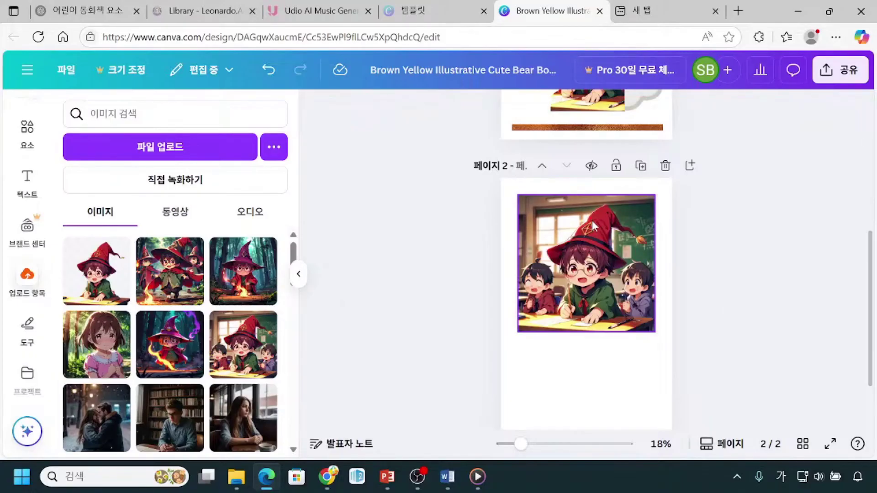
{"action": "left_click", "coordinate": [616, 393]}
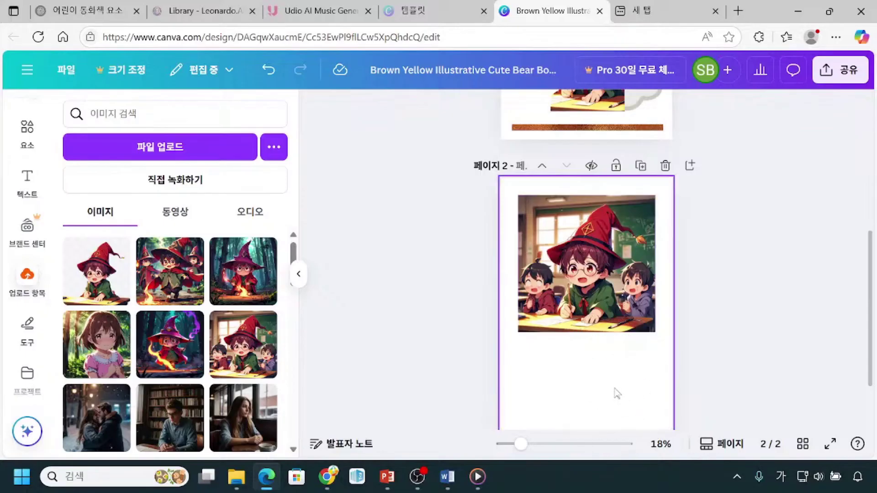
Add a new text box to page 2.
{"action": "left_click", "coordinate": [14, 190]}
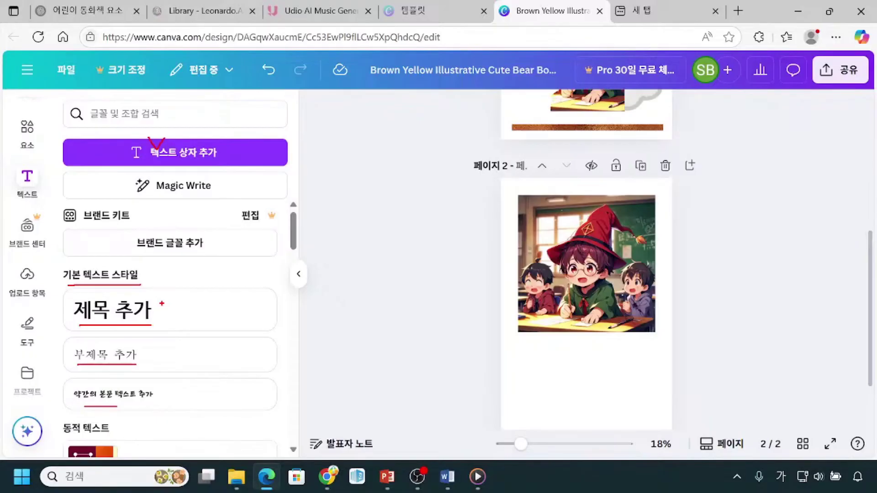
{"action": "left_click_drag", "start_coordinate": [163, 320], "coordinate": [166, 379]}
{"action": "key", "text": "Escape"}
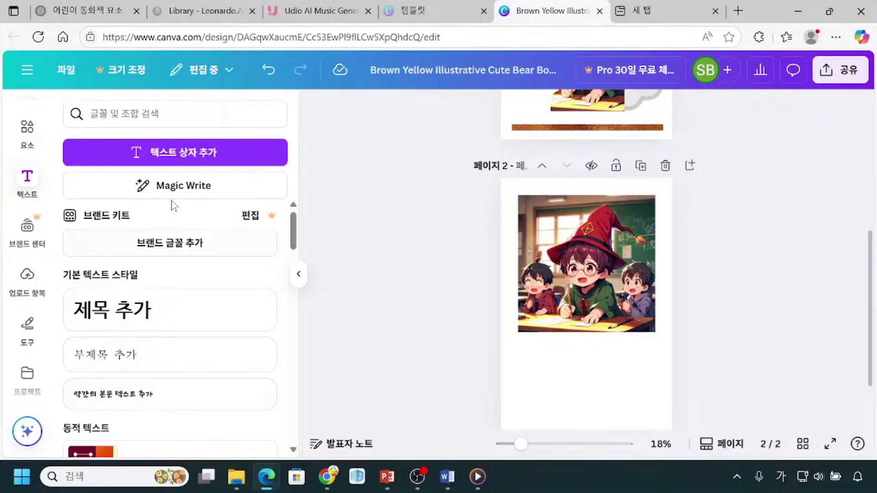
{"action": "left_click", "coordinate": [203, 164]}
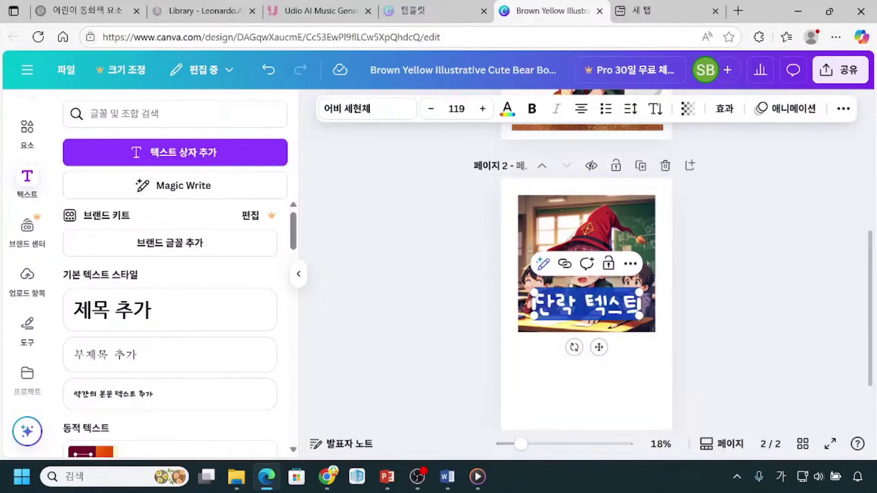
Switch to the Word document "스토리" and copy the three sentences under "1쪽 – 마법사 학교의 꼴찌".
{"action": "left_click", "coordinate": [448, 476]}
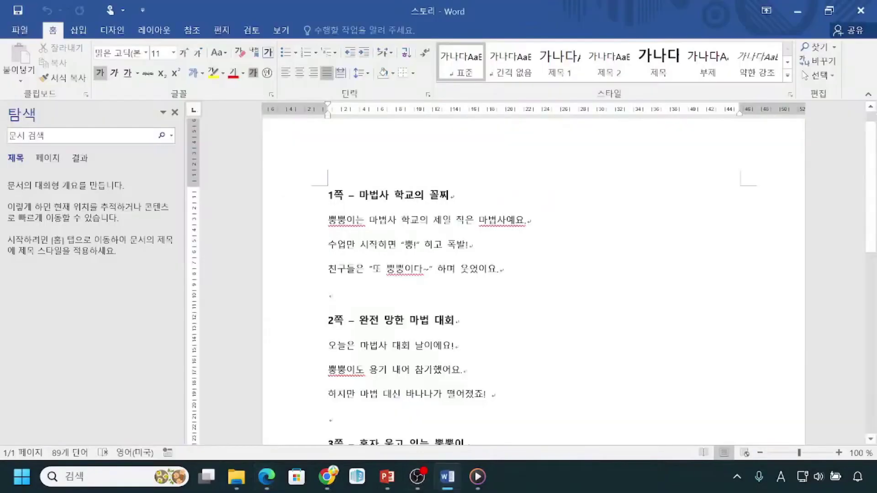
{"action": "left_click_drag", "start_coordinate": [328, 220], "coordinate": [503, 270]}
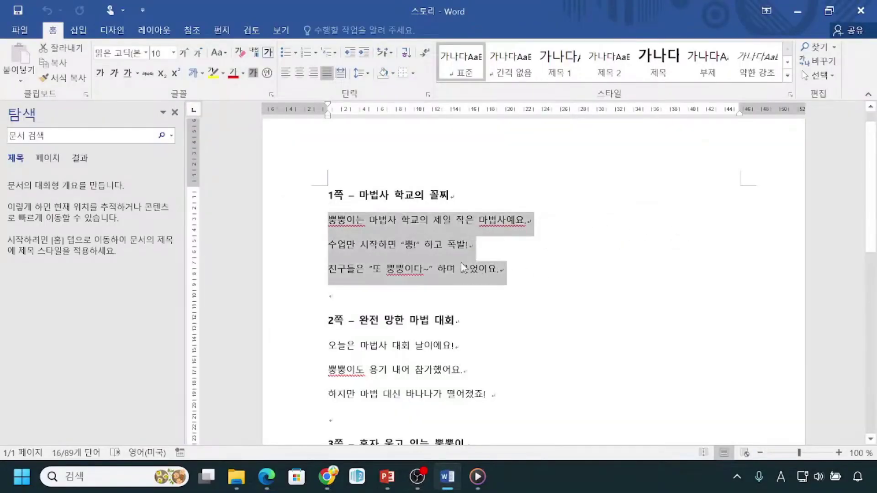
{"action": "key", "text": "ctrl+c"}
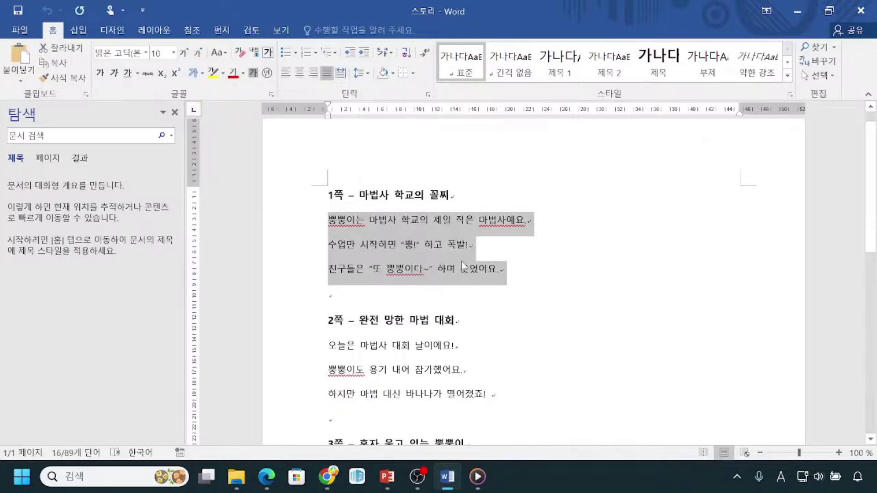
Return to the Canva design and replace the text box's placeholder on page 2 with the copied story sentences.
{"action": "key", "text": "alt+Tab"}
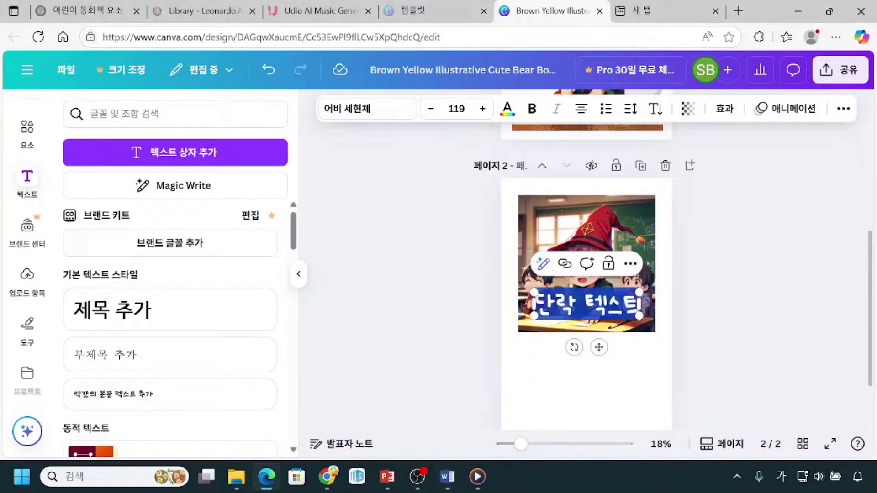
{"action": "key", "text": "ctrl"}
{"action": "right_click", "coordinate": [585, 305]}
{"action": "key", "text": "ctrl"}
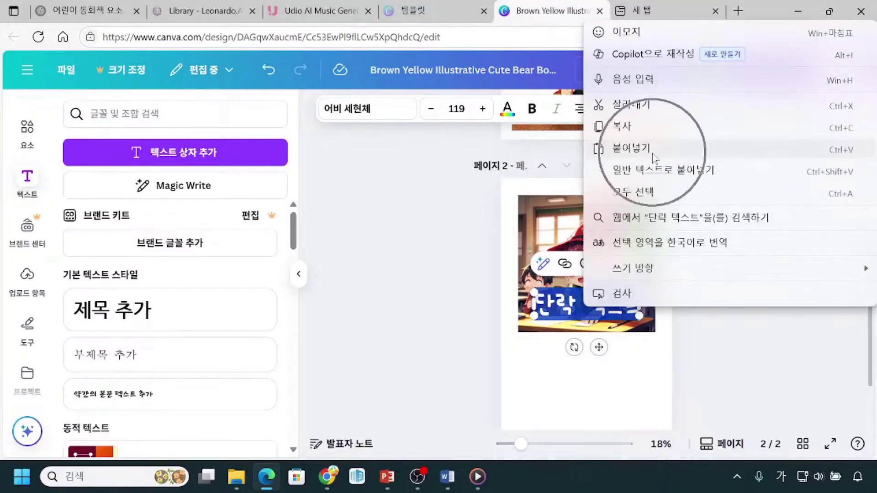
{"action": "left_click", "coordinate": [654, 159]}
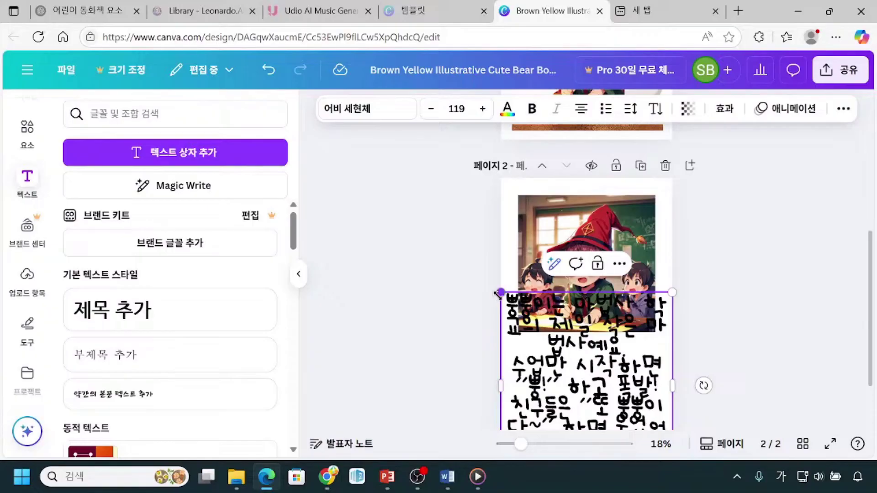
Select all of the pasted story text and reduce its font size step by step to 107.
{"action": "double_click", "coordinate": [574, 325]}
{"action": "left_click", "coordinate": [522, 336]}
{"action": "key", "text": "ctrl+a"}
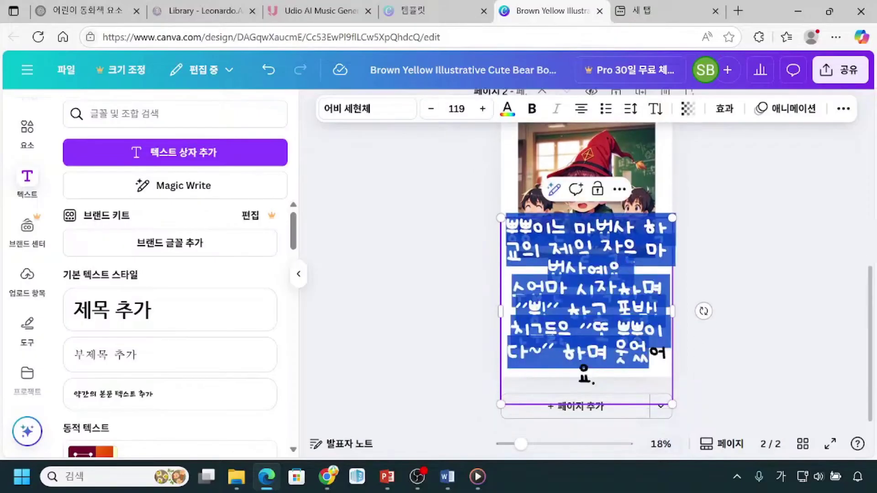
{"action": "left_click", "coordinate": [434, 110]}
{"action": "left_click", "coordinate": [433, 111]}
{"action": "left_click", "coordinate": [434, 111]}
{"action": "left_click", "coordinate": [434, 111]}
{"action": "triple_click", "coordinate": [434, 111]}
{"action": "triple_click", "coordinate": [434, 110]}
{"action": "triple_click", "coordinate": [434, 111]}
{"action": "left_click", "coordinate": [481, 110]}
Try font size 56 for the story text, then set it to 80.
{"action": "left_click", "coordinate": [456, 109]}
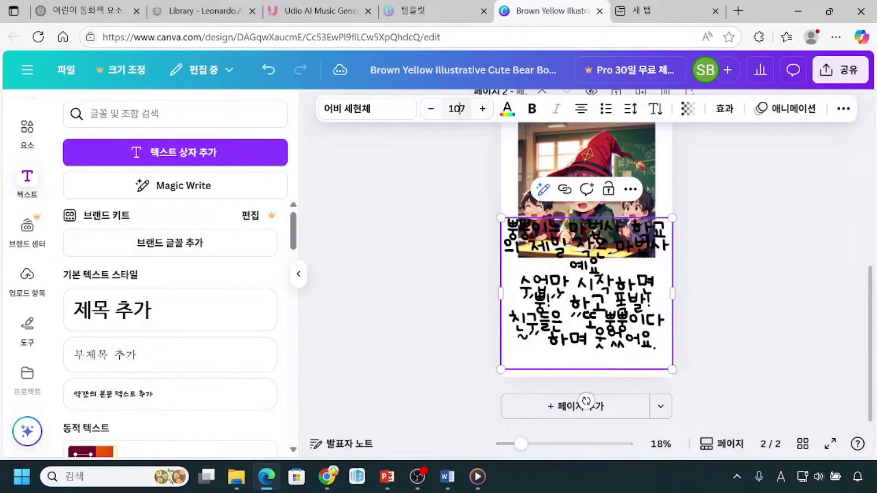
{"action": "left_click_drag", "start_coordinate": [492, 220], "coordinate": [488, 295]}
{"action": "left_click", "coordinate": [442, 298]}
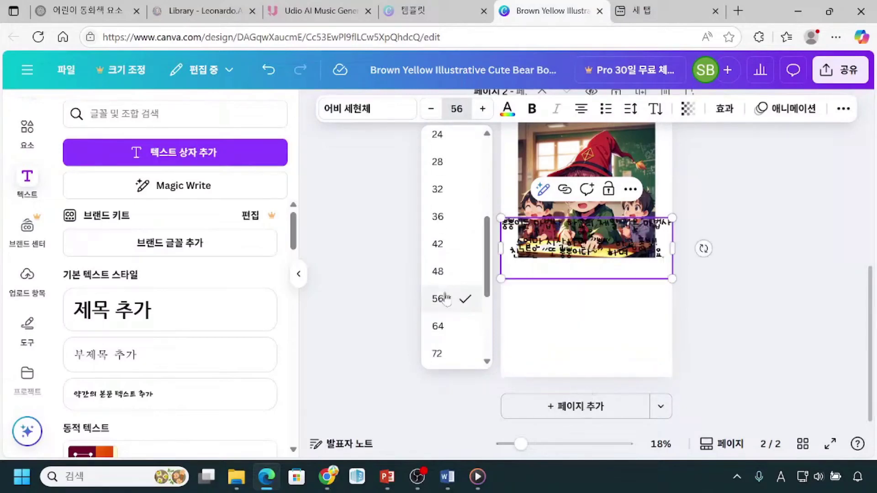
{"action": "left_click", "coordinate": [483, 109]}
{"action": "left_click", "coordinate": [456, 108]}
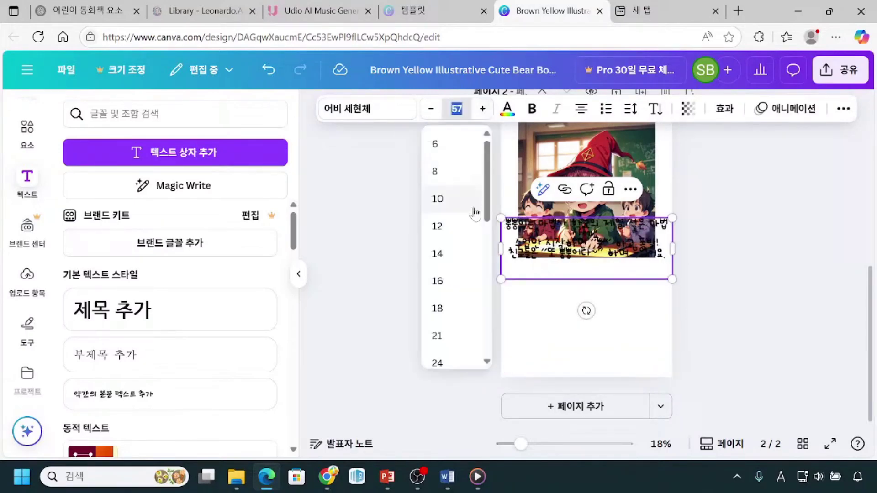
{"action": "left_click_drag", "start_coordinate": [488, 214], "coordinate": [490, 337]}
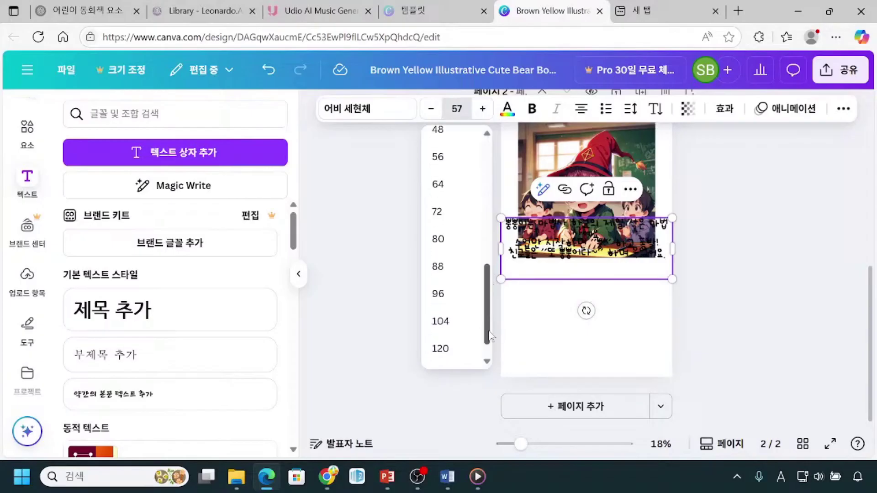
{"action": "left_click", "coordinate": [447, 241]}
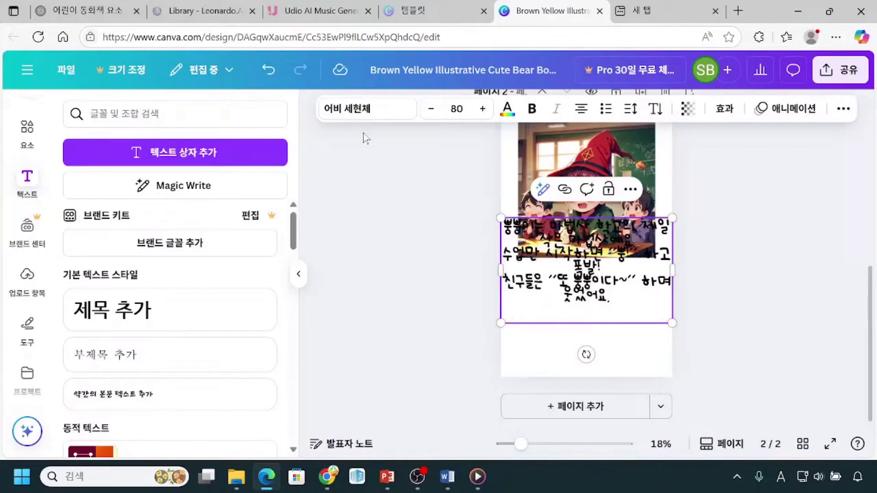
Try the fonts 210 네모진, 210 돌담길 and 210 디딤고딕 on the story text, and set it to 210 동네책방.
{"action": "left_click", "coordinate": [363, 112]}
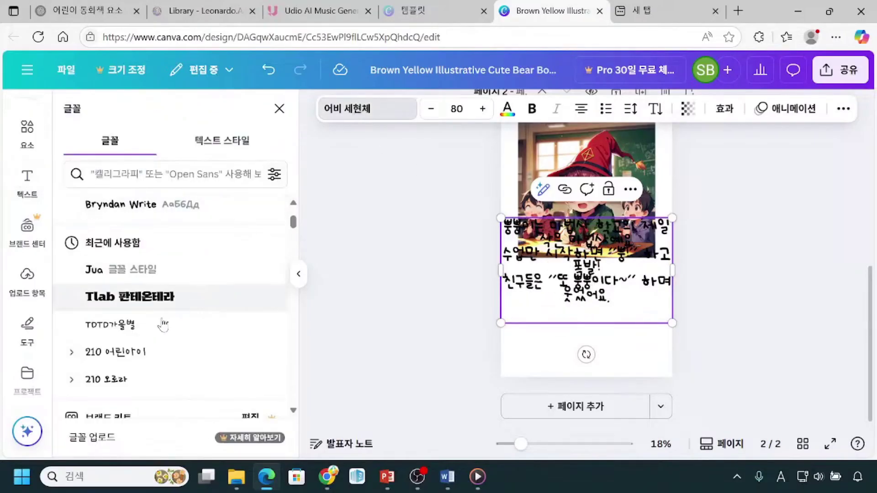
{"action": "scroll", "coordinate": [121, 361], "scroll_direction": "down", "scroll_amount": 2}
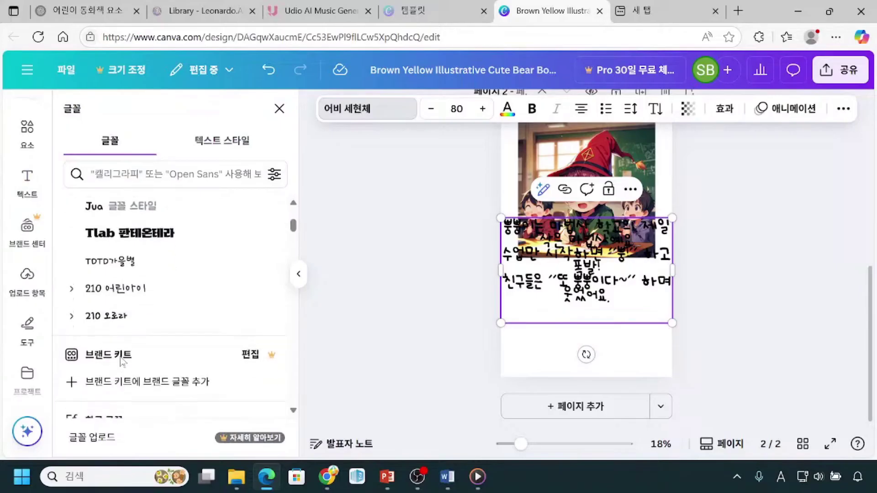
{"action": "scroll", "coordinate": [127, 354], "scroll_direction": "up", "scroll_amount": 1}
{"action": "scroll", "coordinate": [129, 351], "scroll_direction": "down", "scroll_amount": 8}
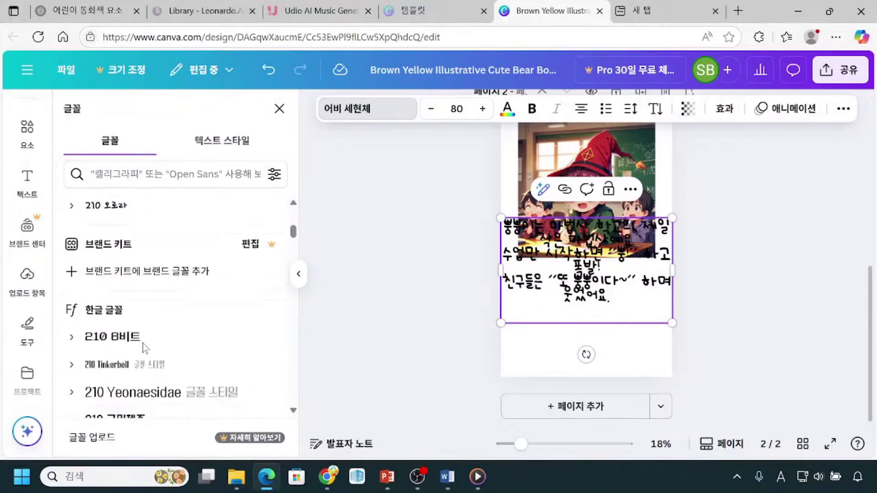
{"action": "left_click", "coordinate": [141, 332]}
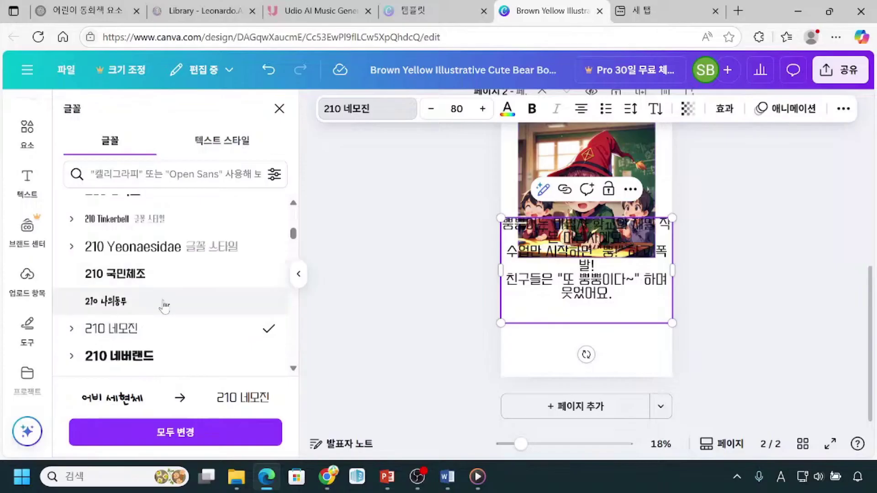
{"action": "scroll", "coordinate": [155, 307], "scroll_direction": "down", "scroll_amount": 4}
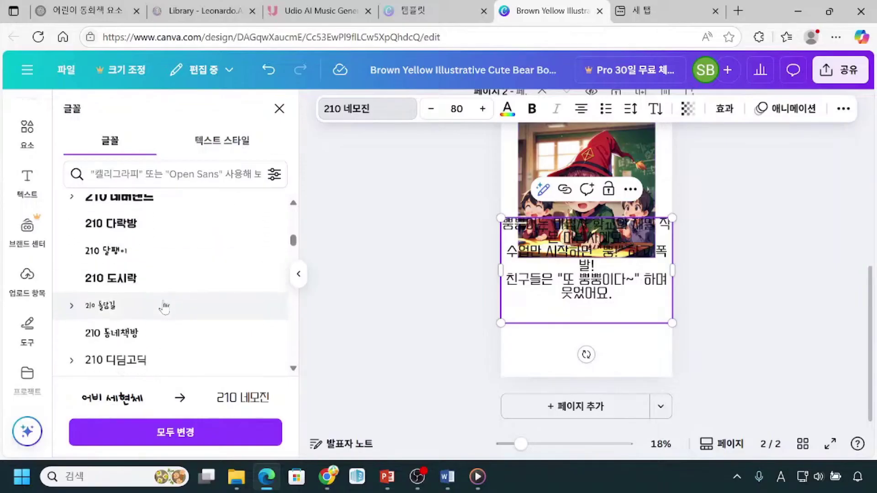
{"action": "left_click", "coordinate": [133, 310]}
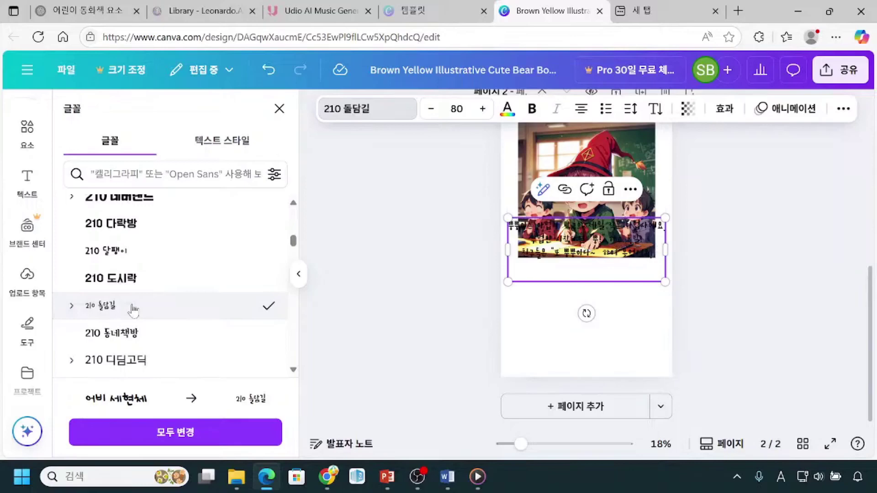
{"action": "left_click", "coordinate": [147, 333]}
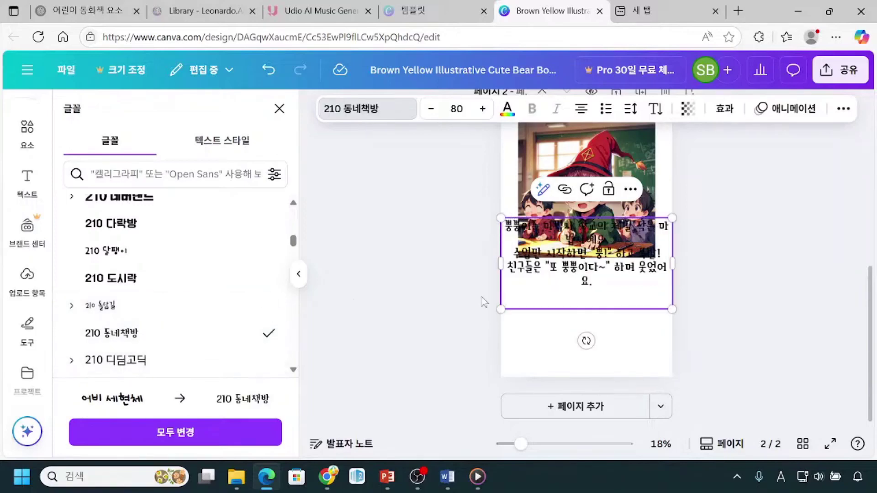
{"action": "left_click", "coordinate": [108, 368]}
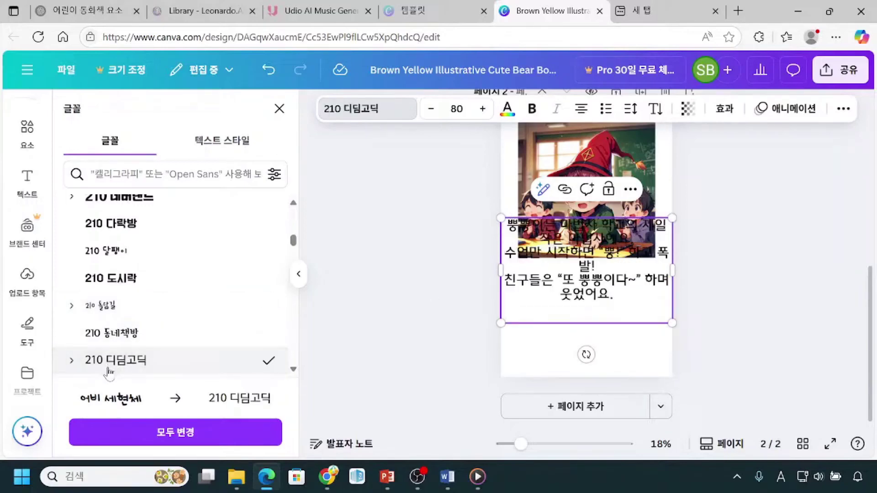
{"action": "left_click", "coordinate": [122, 332]}
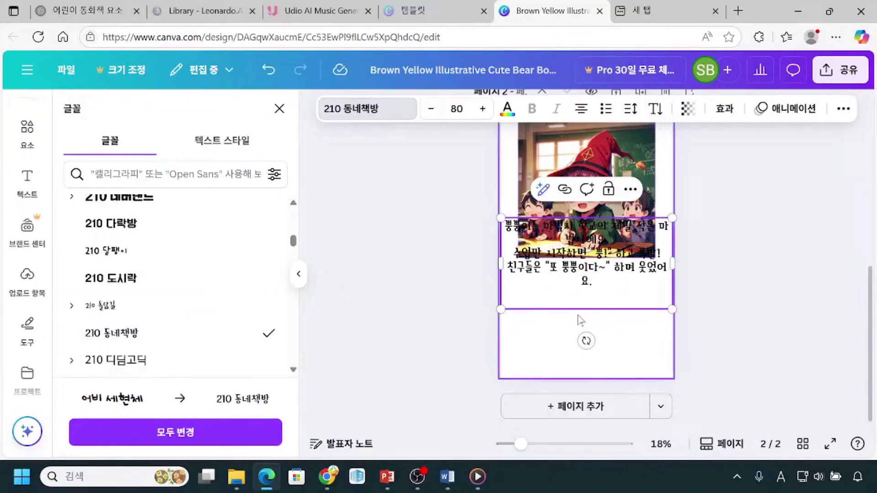
{"action": "left_click", "coordinate": [299, 274]}
{"action": "left_click", "coordinate": [51, 274]}
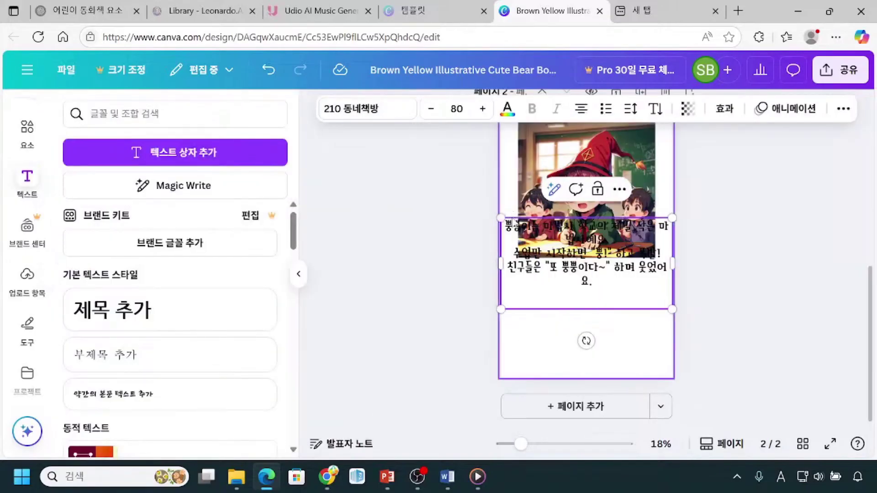
Scale down the story text box and move it into the blank area below the page 2 illustration.
{"action": "left_click_drag", "start_coordinate": [501, 309], "coordinate": [531, 293]}
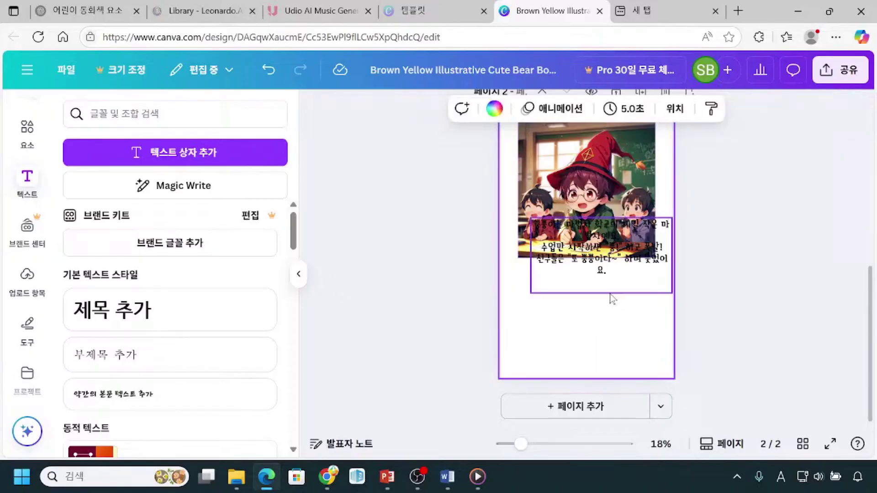
{"action": "left_click_drag", "start_coordinate": [612, 298], "coordinate": [593, 346]}
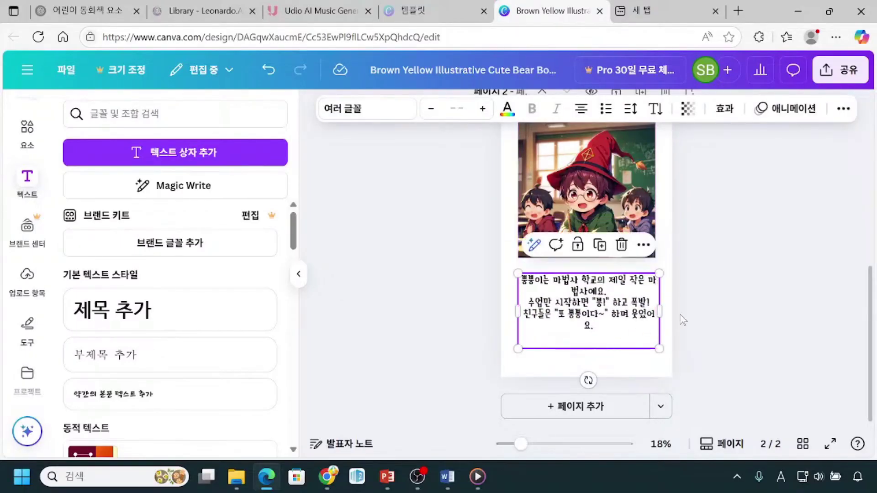
{"action": "left_click", "coordinate": [589, 333]}
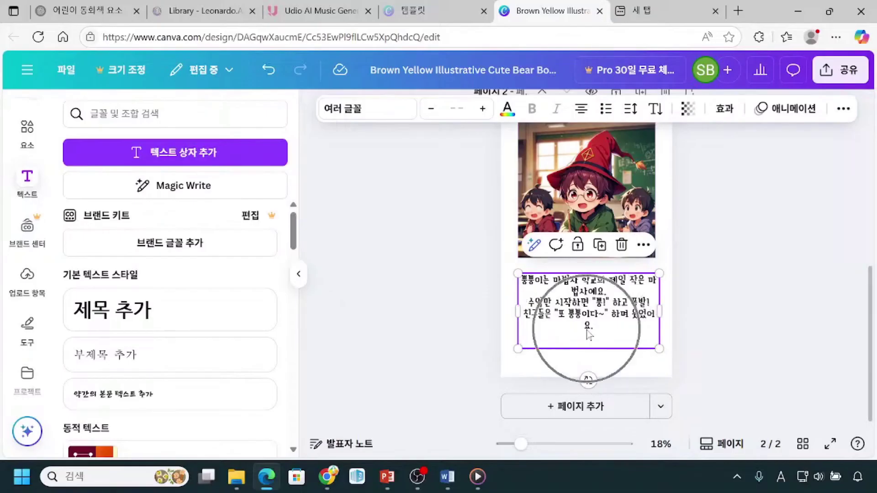
Left-align the story text, and lower and narrow its box so its right edge meets the illustration's right edge.
{"action": "left_click", "coordinate": [581, 109]}
{"action": "left_click", "coordinate": [537, 336]}
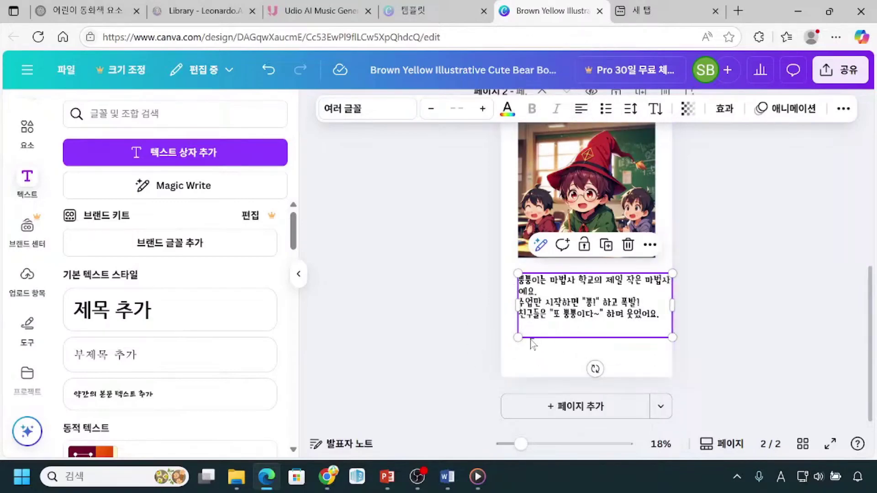
{"action": "left_click", "coordinate": [532, 344]}
{"action": "left_click", "coordinate": [557, 280]}
{"action": "left_click_drag", "start_coordinate": [557, 280], "coordinate": [554, 296]}
{"action": "left_click_drag", "start_coordinate": [667, 322], "coordinate": [655, 322]}
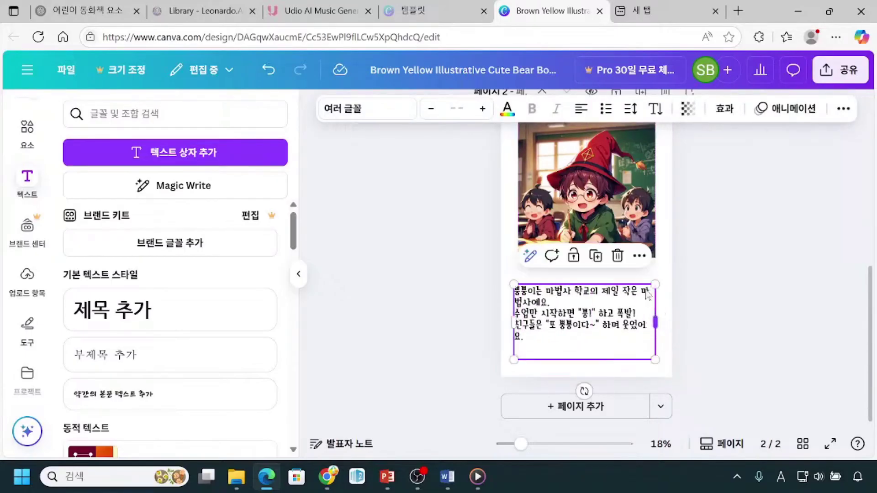
Shift the story text box sideways so its left edge lines up with the illustration's left edge.
{"action": "mouse_move", "coordinate": [520, 159]}
{"action": "left_mouse_down"}
{"action": "mouse_move", "coordinate": [518, 201]}
{"action": "mouse_move", "coordinate": [633, 238]}
{"action": "mouse_move", "coordinate": [649, 183]}
{"action": "mouse_move", "coordinate": [518, 159]}
{"action": "left_mouse_up"}
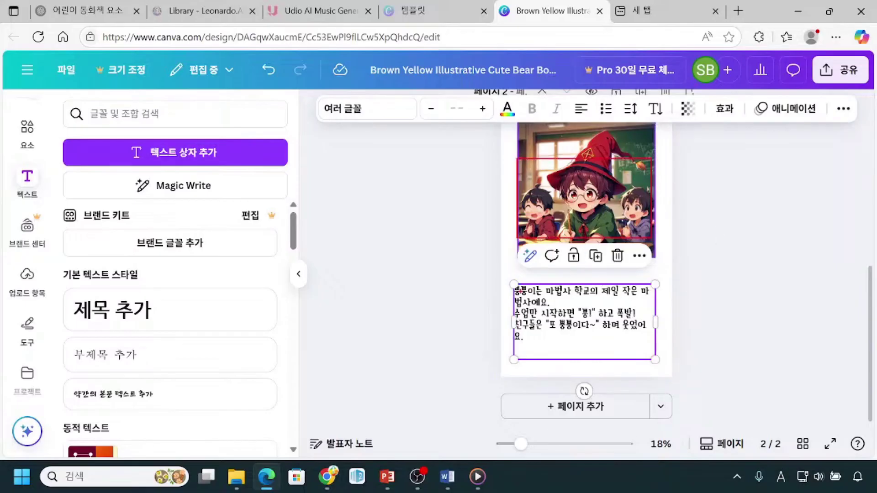
{"action": "left_click_drag", "start_coordinate": [535, 283], "coordinate": [624, 277]}
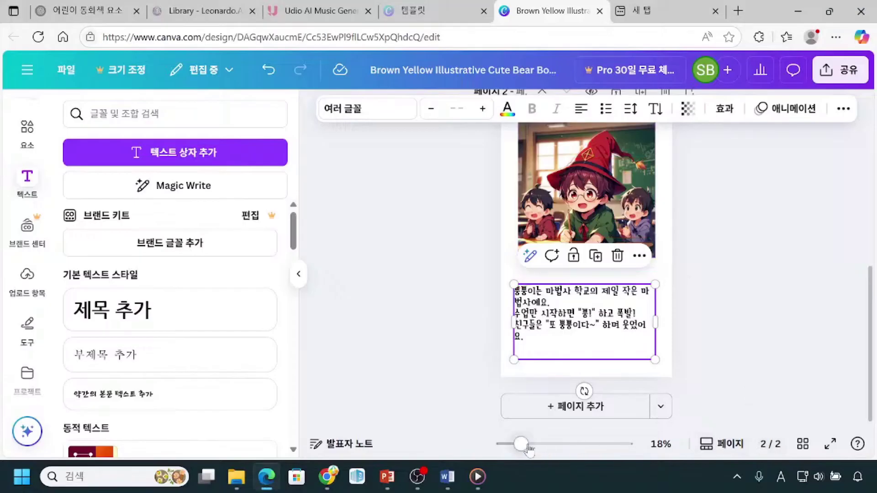
{"action": "left_click_drag", "start_coordinate": [521, 445], "coordinate": [533, 445]}
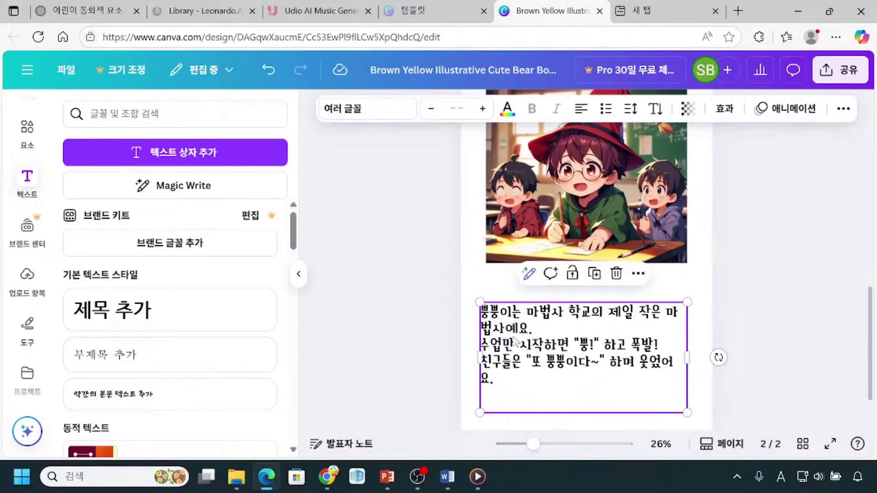
{"action": "left_click_drag", "start_coordinate": [514, 341], "coordinate": [520, 338]}
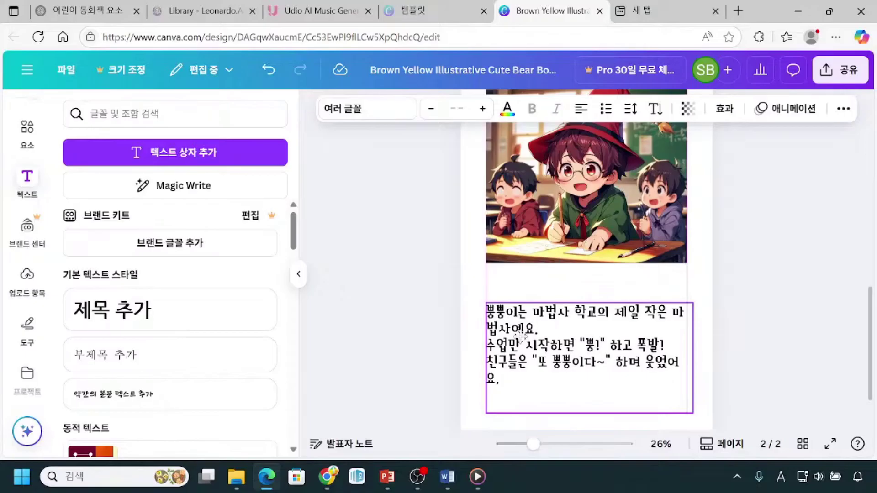
{"action": "key", "text": "ctrl"}
{"action": "left_click_drag", "start_coordinate": [520, 338], "coordinate": [523, 343]}
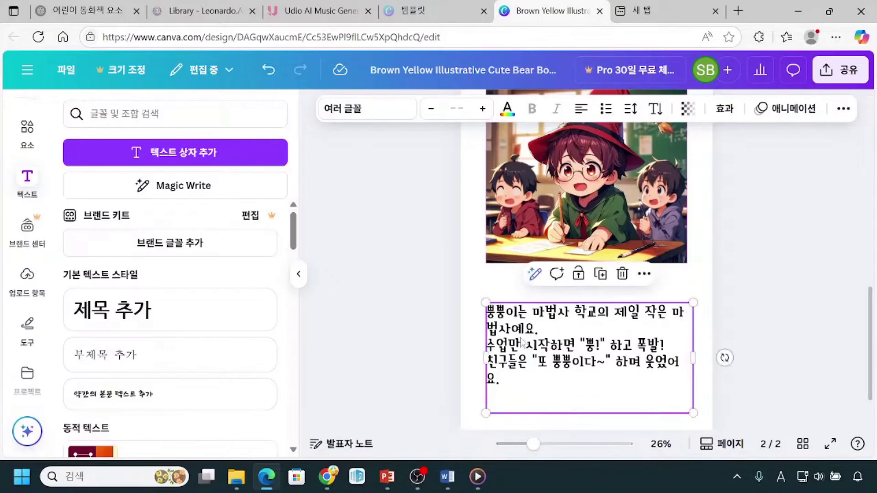
Narrow the story text box to a width of 1,128 so its right edge matches the illustration's.
{"action": "key", "text": "ctrl"}
{"action": "key", "text": "ctrl"}
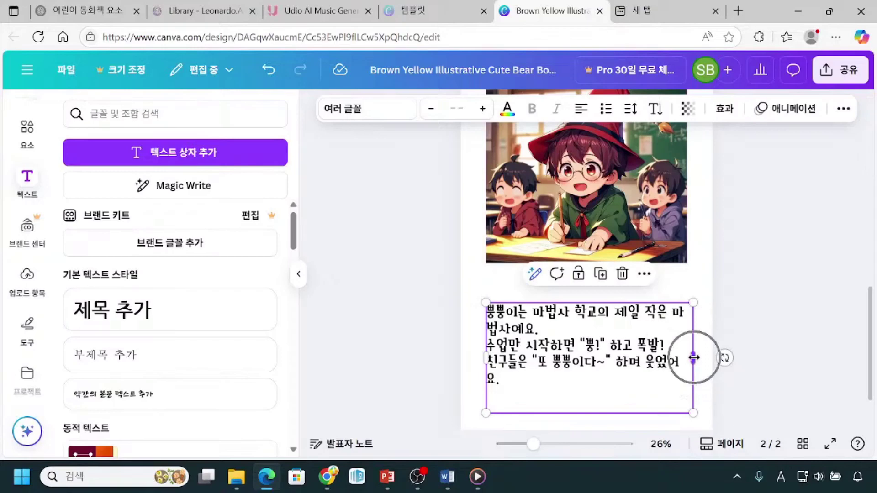
{"action": "key", "text": "ctrl"}
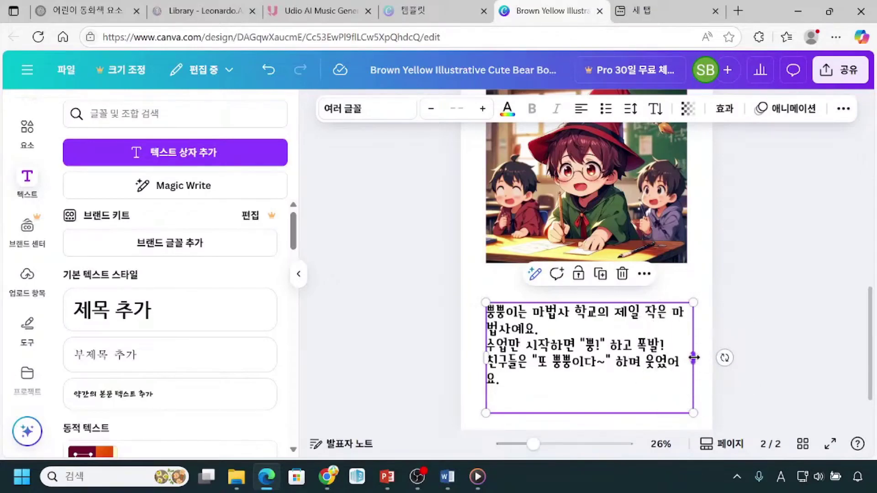
{"action": "left_click_drag", "start_coordinate": [694, 357], "coordinate": [691, 361]}
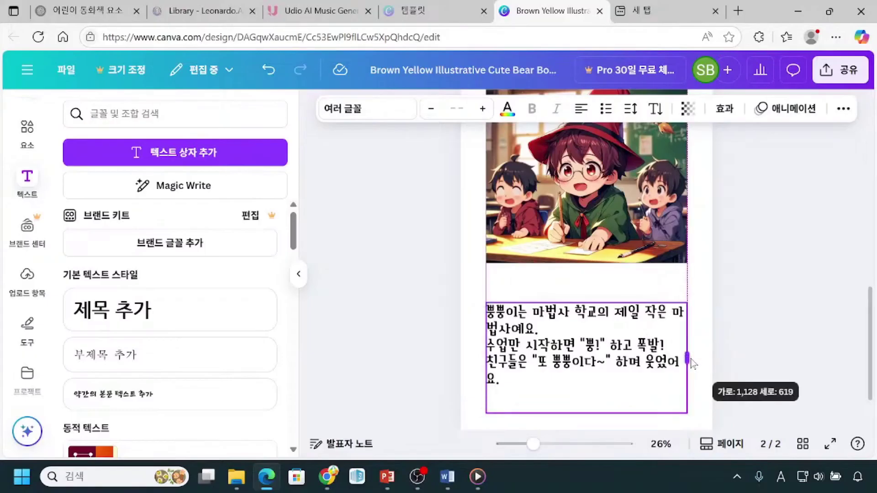
{"action": "key", "text": "ctrl"}
{"action": "left_click_drag", "start_coordinate": [691, 363], "coordinate": [692, 364]}
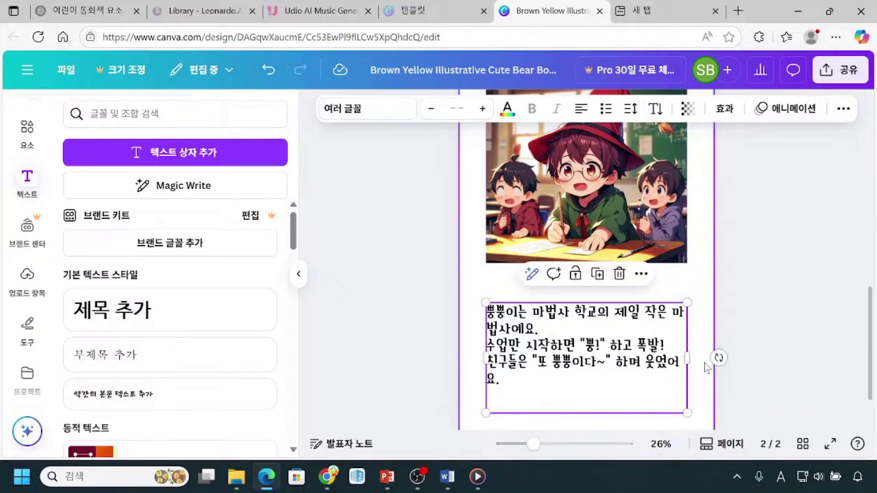
Select all of the story text on page 2 and set its font size to 48.
{"action": "left_click", "coordinate": [526, 328]}
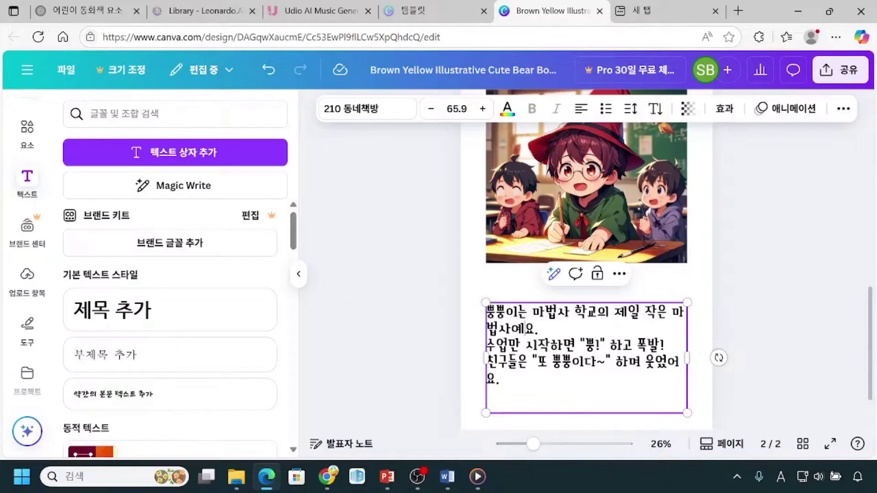
{"action": "key", "text": "ctrl+a"}
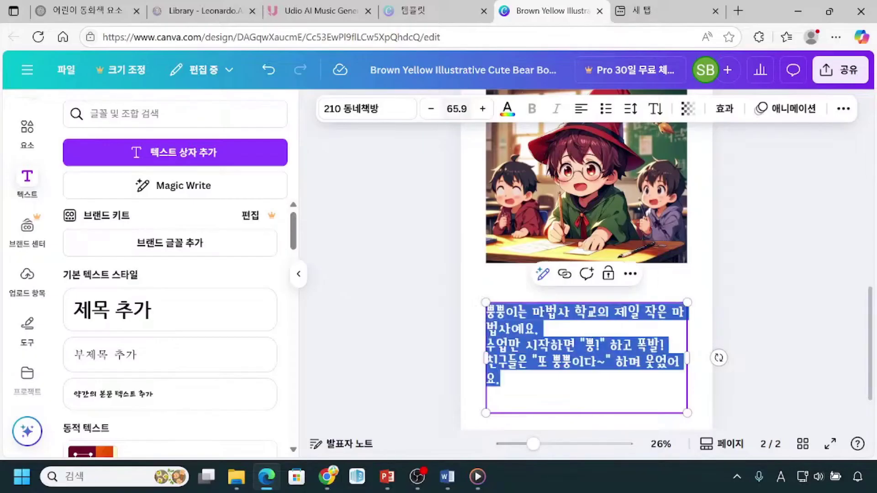
{"action": "left_click", "coordinate": [430, 109]}
{"action": "left_click", "coordinate": [431, 108]}
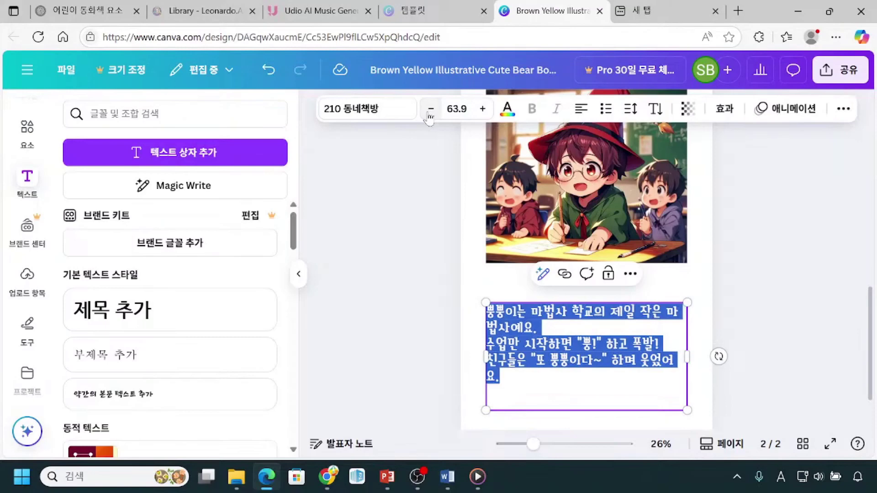
{"action": "left_click", "coordinate": [456, 109]}
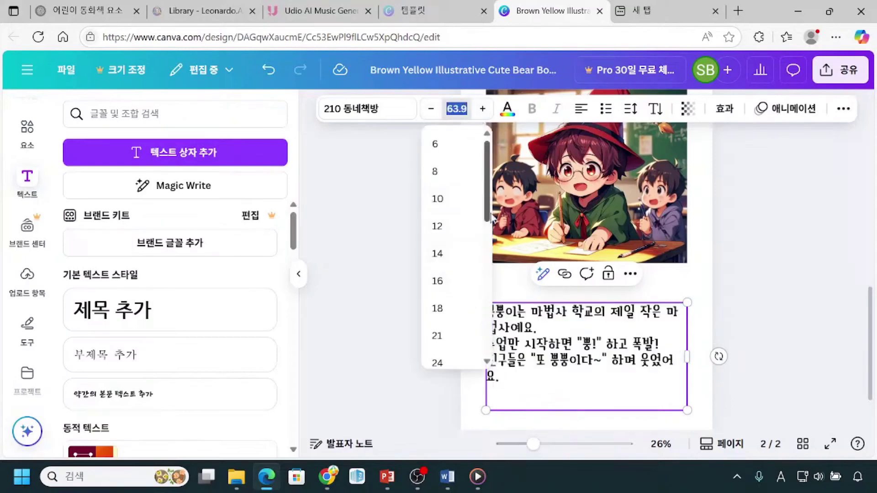
{"action": "left_click_drag", "start_coordinate": [487, 218], "coordinate": [486, 297]}
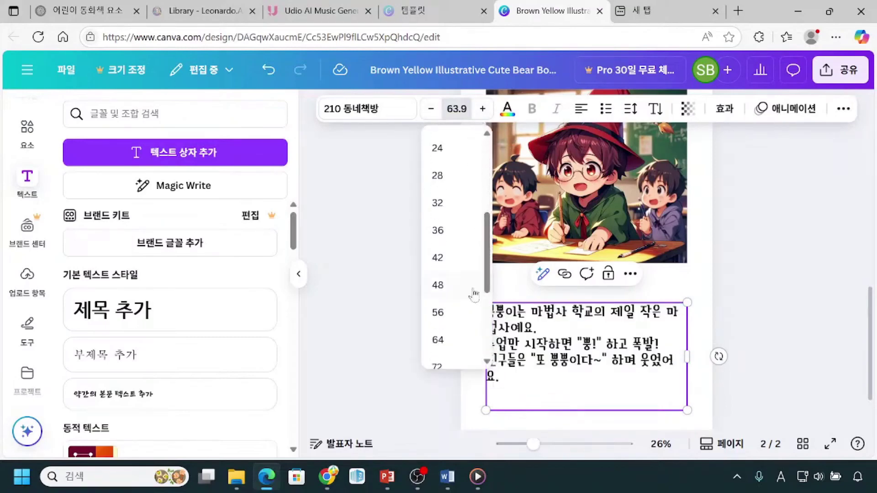
{"action": "left_click", "coordinate": [451, 296]}
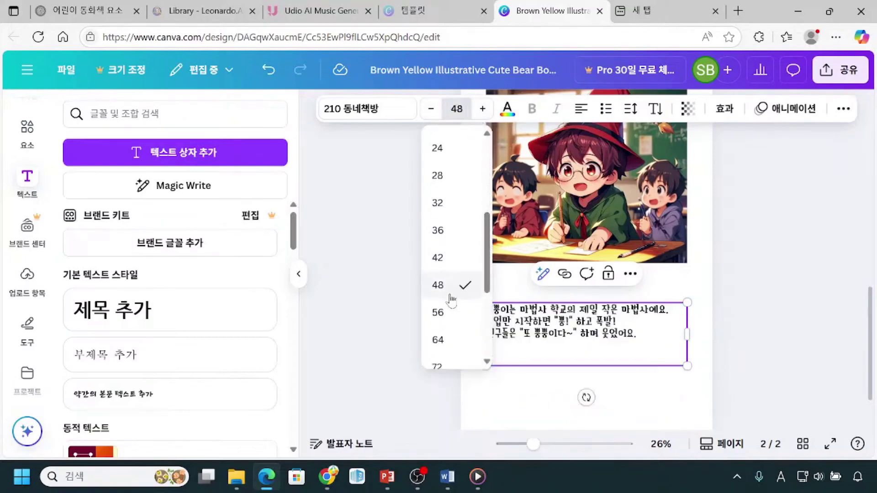
Increase the story text's line spacing to 1.38.
{"action": "left_click", "coordinate": [630, 109]}
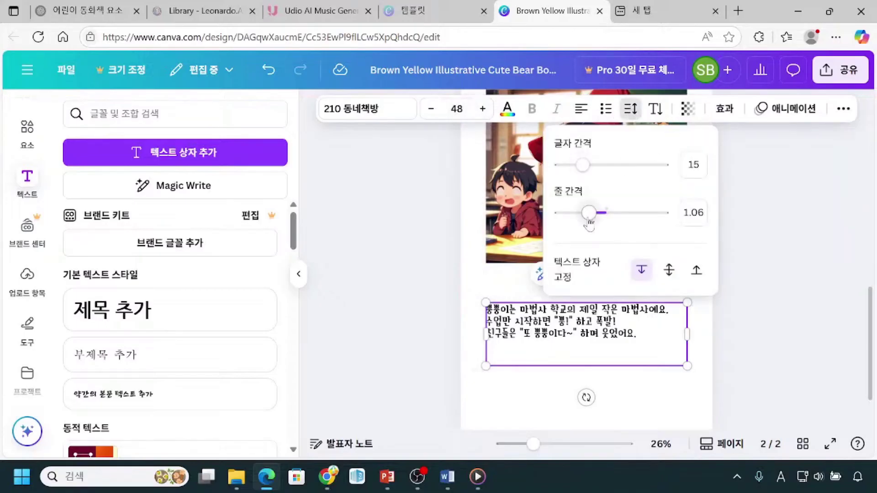
{"action": "left_click_drag", "start_coordinate": [591, 222], "coordinate": [606, 223]}
{"action": "key", "text": "Escape"}
Select the three story sentences and adjust their font size to 52 so the first sentence fits on one line.
{"action": "left_click_drag", "start_coordinate": [636, 341], "coordinate": [485, 309]}
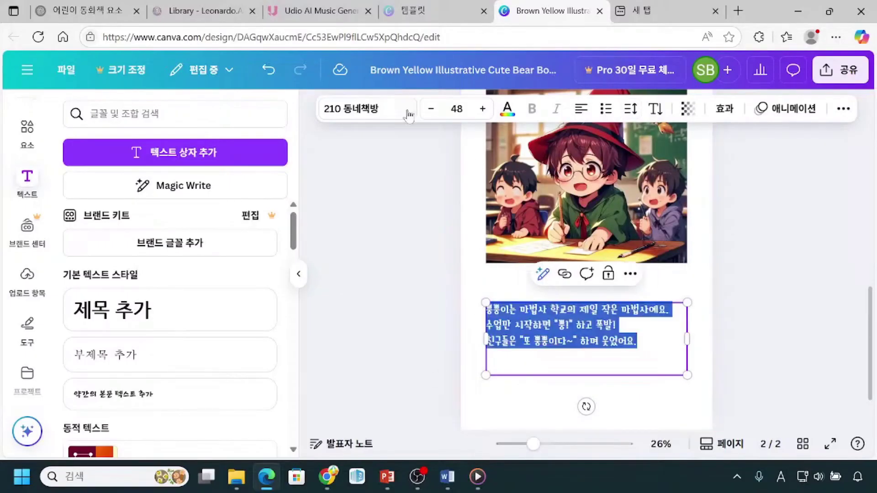
{"action": "left_click", "coordinate": [482, 109]}
{"action": "left_click", "coordinate": [482, 109]}
{"action": "left_click", "coordinate": [482, 109]}
{"action": "left_click", "coordinate": [482, 110]}
{"action": "left_click", "coordinate": [482, 110]}
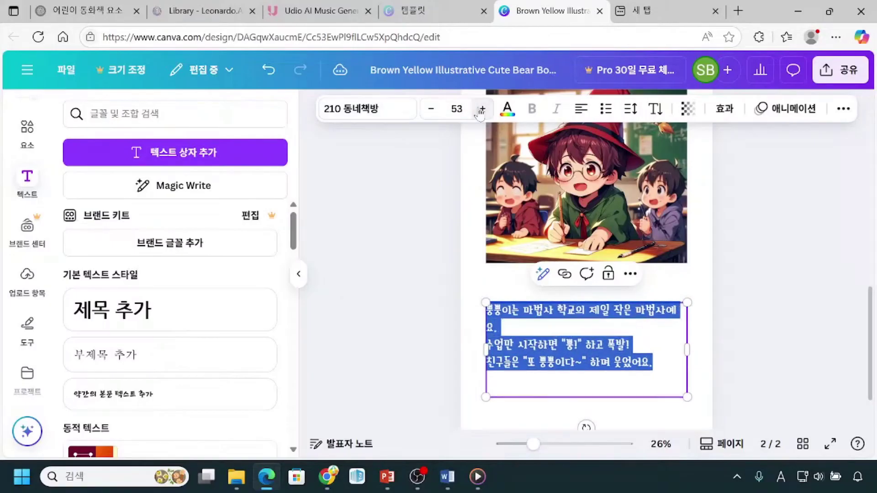
{"action": "left_click", "coordinate": [436, 115]}
Widen the story text's line spacing a little beyond 1.38 and deselect the text box.
{"action": "left_click", "coordinate": [630, 108]}
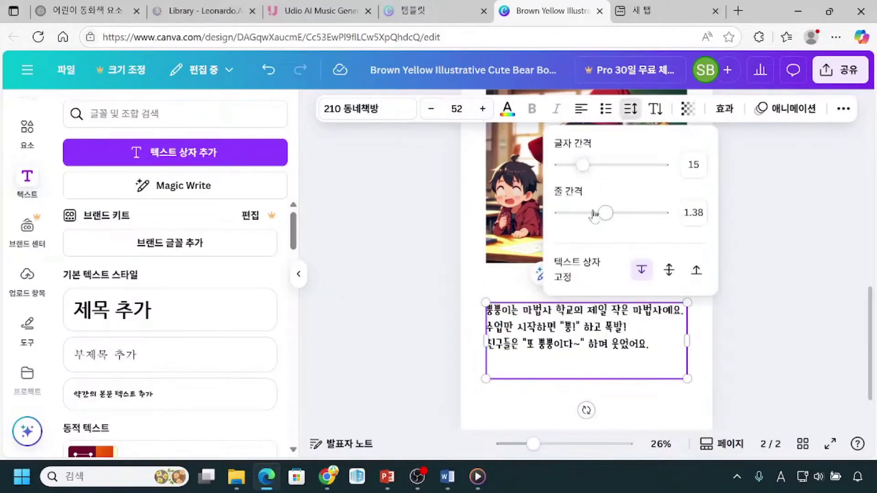
{"action": "left_click_drag", "start_coordinate": [607, 213], "coordinate": [619, 213]}
{"action": "left_click", "coordinate": [773, 277]}
{"action": "left_click", "coordinate": [770, 273]}
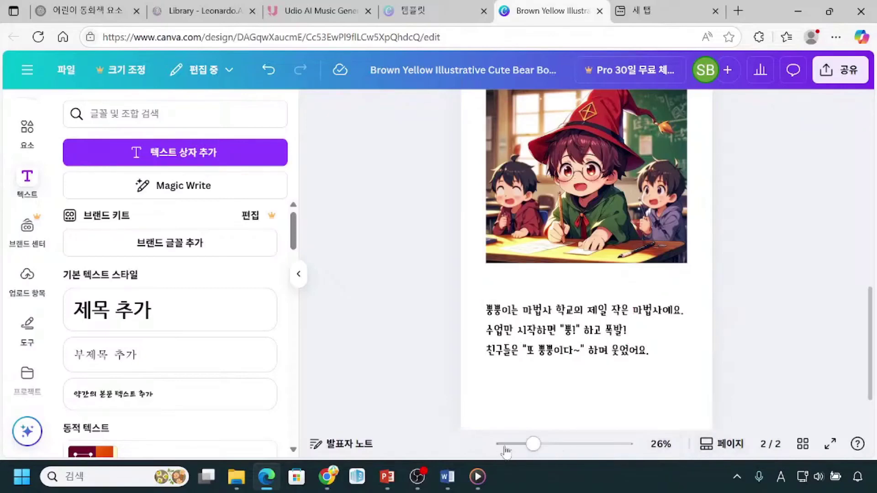
Duplicate page 2, with its illustration and story text, to serve as the base for page 3.
{"action": "mouse_move", "coordinate": [533, 444]}
{"action": "left_mouse_down"}
{"action": "mouse_move", "coordinate": [519, 453]}
{"action": "mouse_move", "coordinate": [521, 446]}
{"action": "left_mouse_up"}
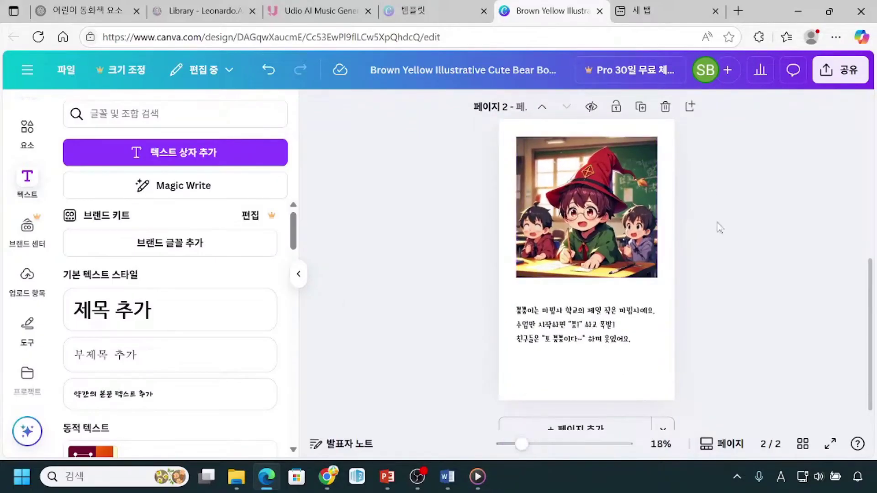
{"action": "left_click_drag", "start_coordinate": [662, 370], "coordinate": [630, 394]}
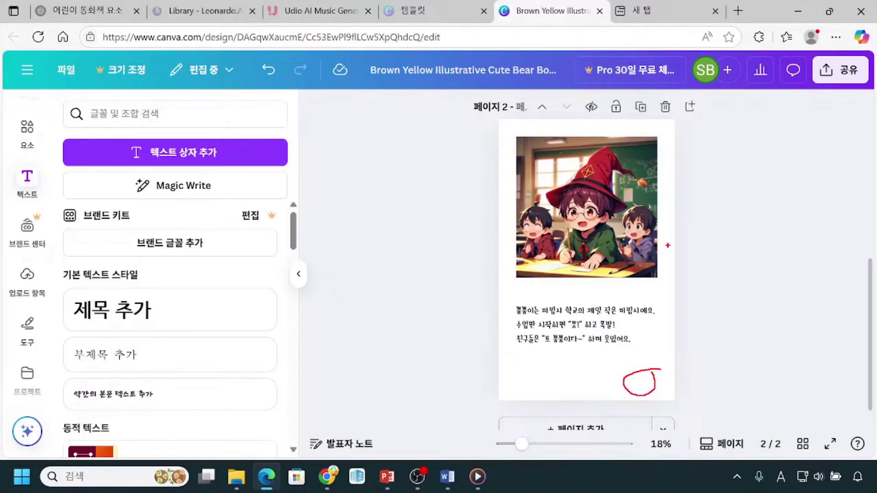
{"action": "scroll", "coordinate": [678, 240], "scroll_direction": "up", "scroll_amount": 4}
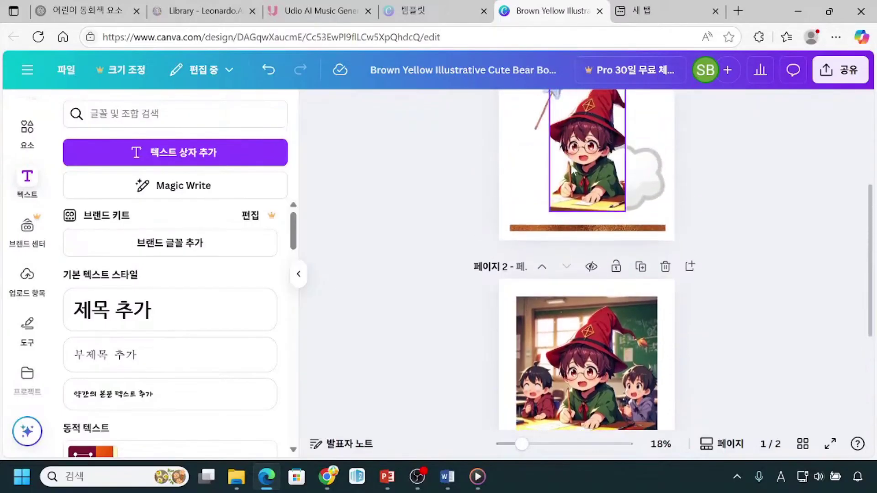
{"action": "scroll", "coordinate": [541, 274], "scroll_direction": "down", "scroll_amount": 4}
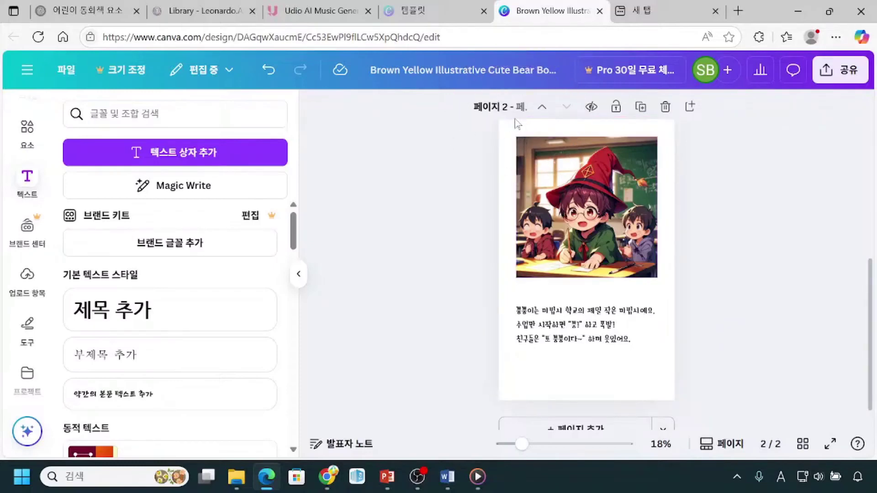
{"action": "left_click", "coordinate": [640, 114]}
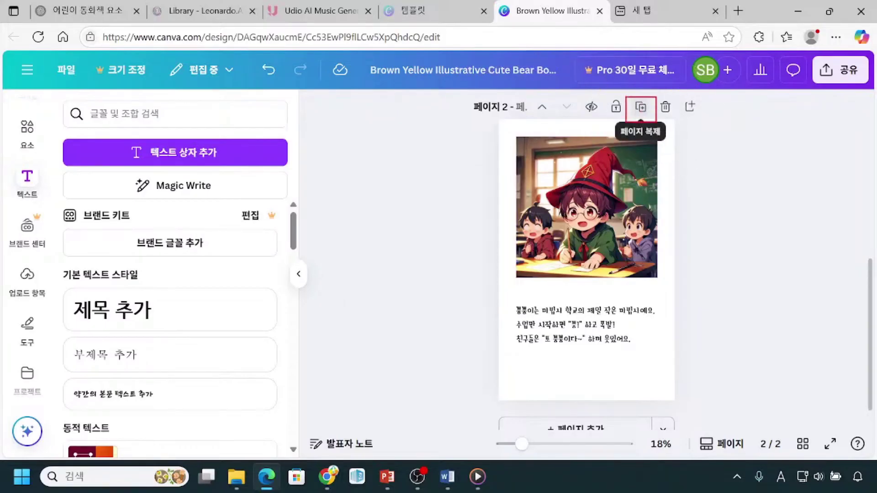
{"action": "left_click", "coordinate": [641, 107]}
{"action": "left_click", "coordinate": [734, 187]}
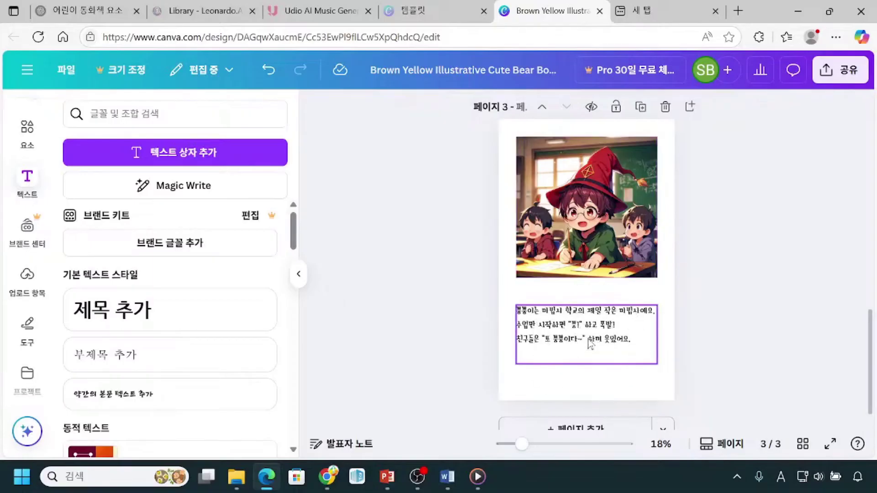
Switch to Word, copy the three sentences under "2쪽 – 완전 망한 마법 대회", and return to Canva.
{"action": "left_click", "coordinate": [452, 487]}
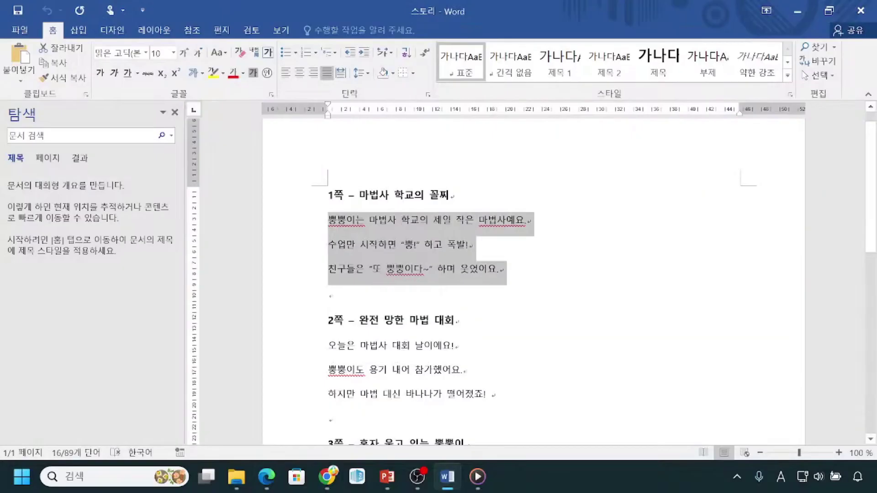
{"action": "left_click", "coordinate": [337, 345]}
{"action": "left_click_drag", "start_coordinate": [328, 345], "coordinate": [498, 398]}
{"action": "key", "text": "ctrl+c"}
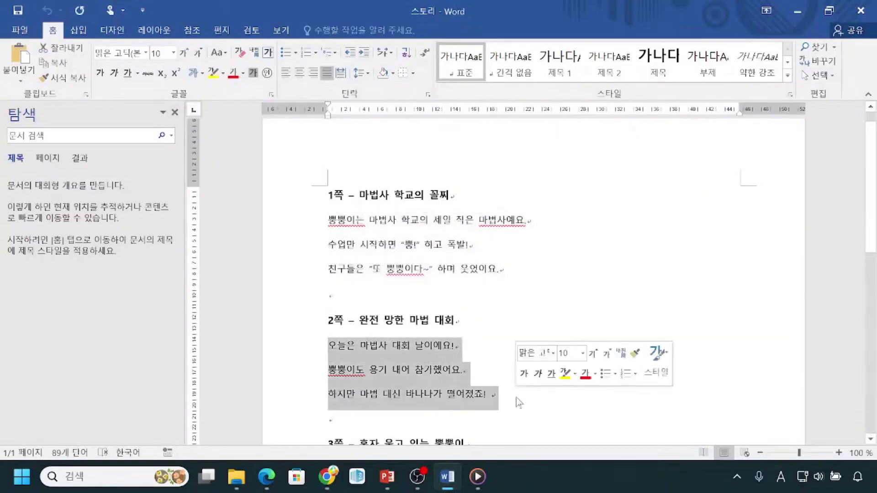
{"action": "key", "text": "alt+Tab"}
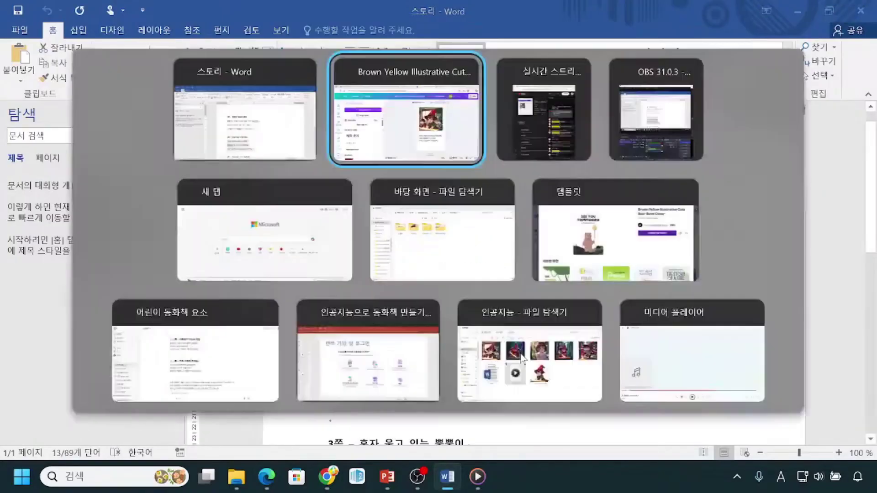
Replace all of the story text on page 3 with the sentences copied from Word.
{"action": "left_click", "coordinate": [551, 345]}
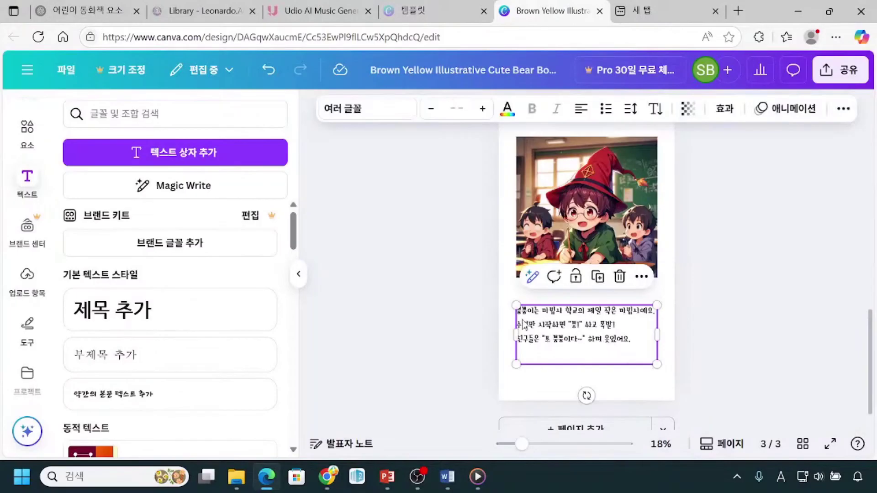
{"action": "key", "text": "ctrl+a"}
{"action": "left_click", "coordinate": [464, 352]}
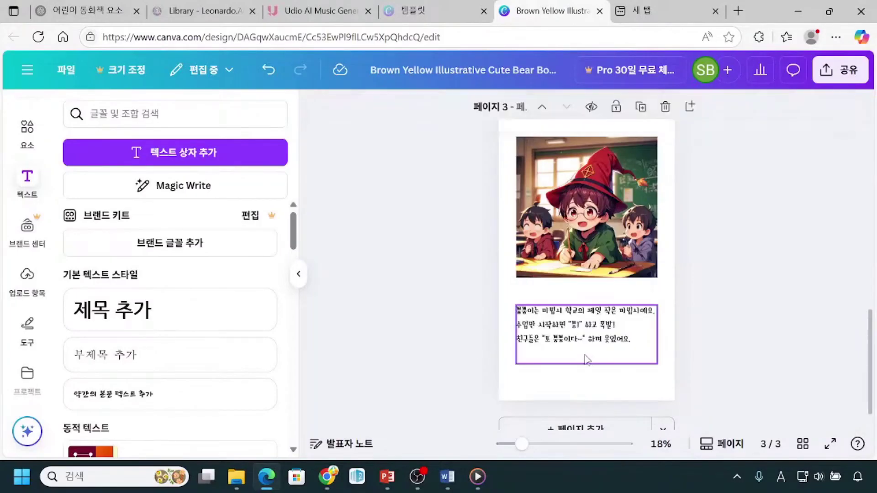
{"action": "left_click", "coordinate": [563, 332]}
{"action": "left_click", "coordinate": [562, 328]}
{"action": "key", "text": "ctrl+a"}
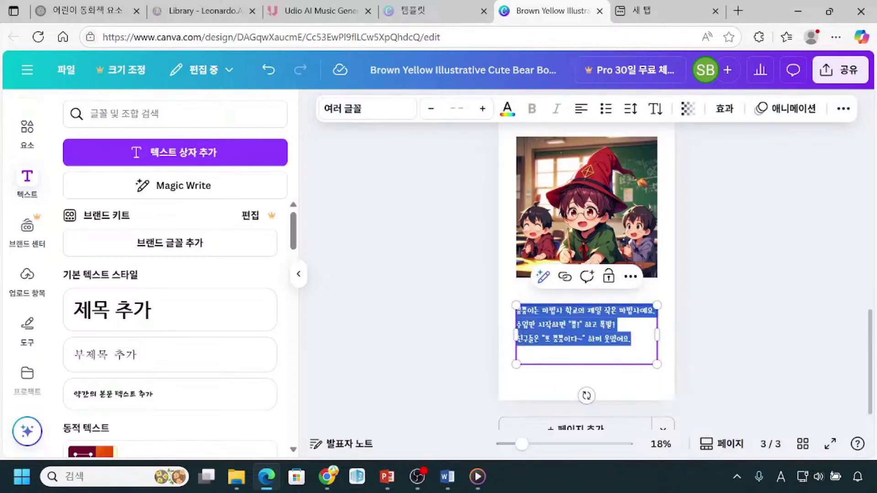
{"action": "right_click", "coordinate": [579, 326]}
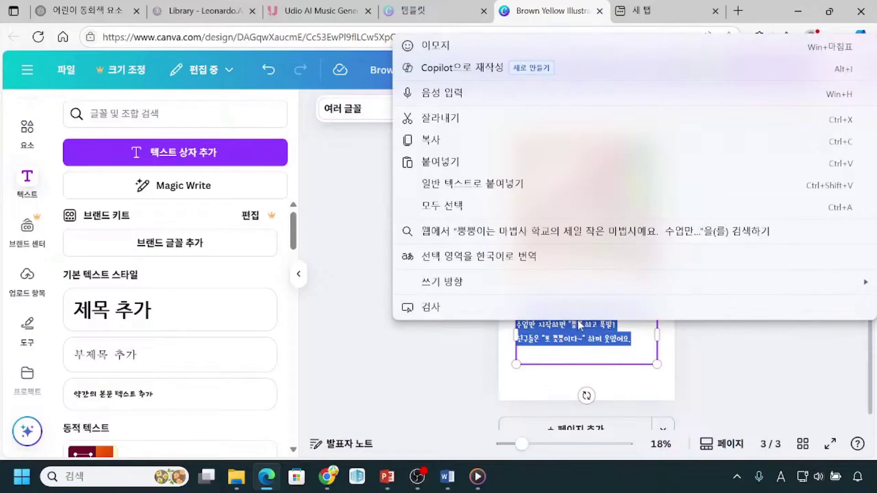
{"action": "left_click", "coordinate": [469, 163]}
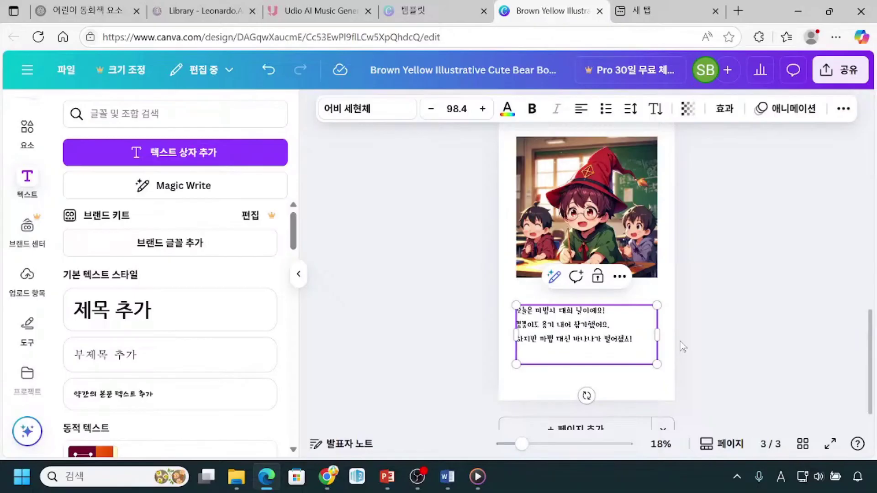
Replace page 3's illustration with the uploaded forest wizard image with purple smoke and a fire trail, and duplicate the page.
{"action": "left_click", "coordinate": [555, 210]}
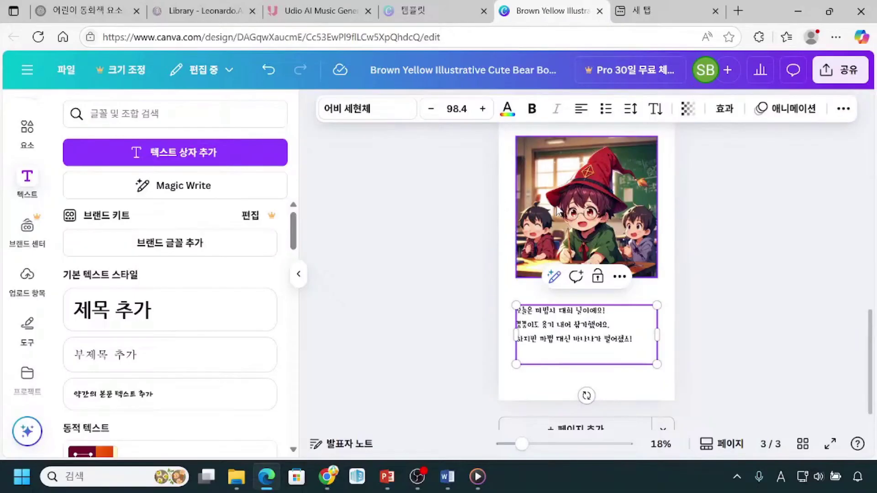
{"action": "left_click", "coordinate": [23, 296]}
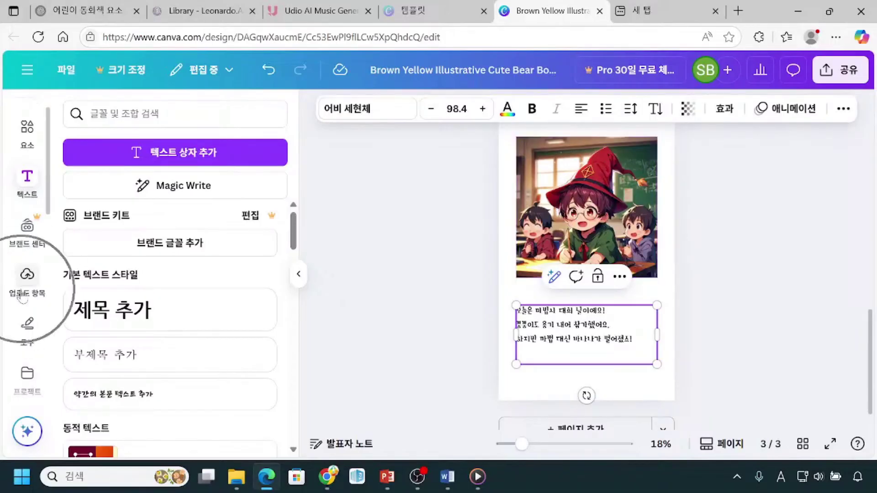
{"action": "left_click", "coordinate": [580, 355]}
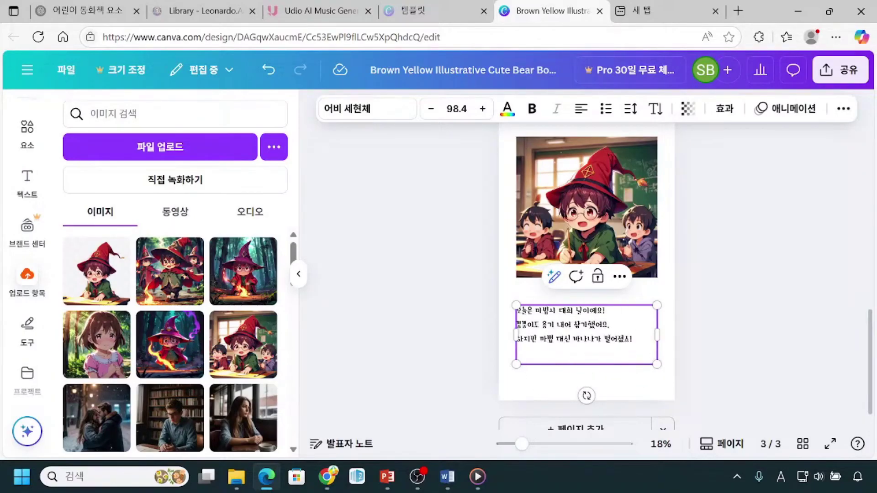
{"action": "mouse_move", "coordinate": [168, 356]}
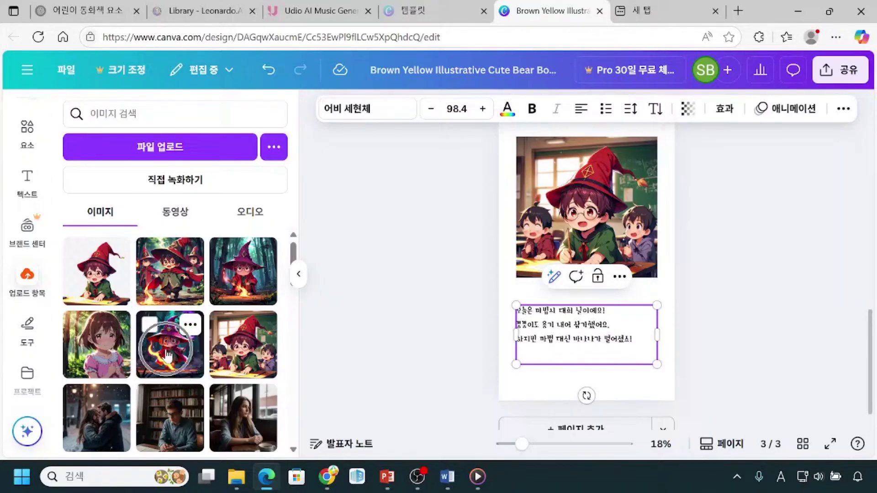
{"action": "left_click_drag", "start_coordinate": [168, 355], "coordinate": [544, 223]}
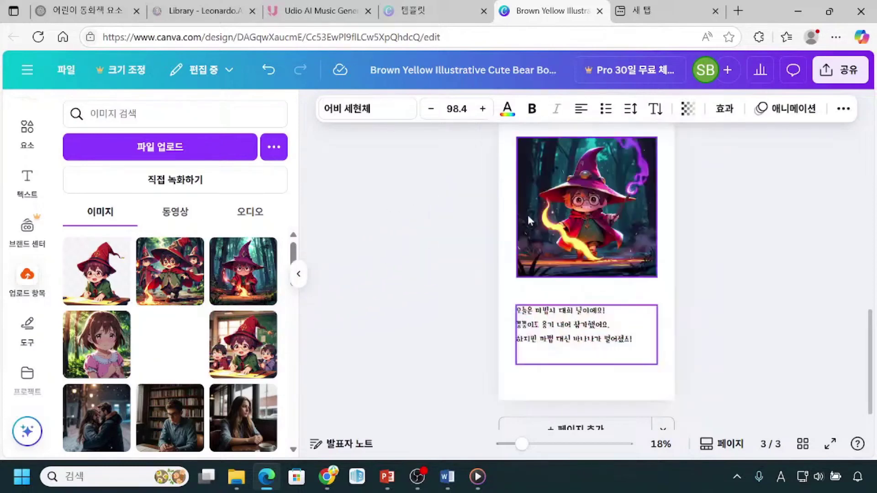
{"action": "left_click", "coordinate": [701, 301]}
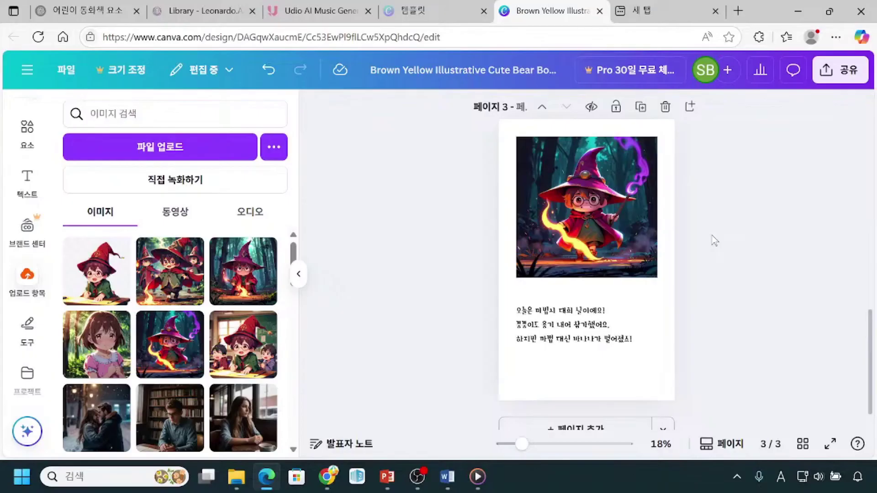
{"action": "left_click", "coordinate": [641, 111]}
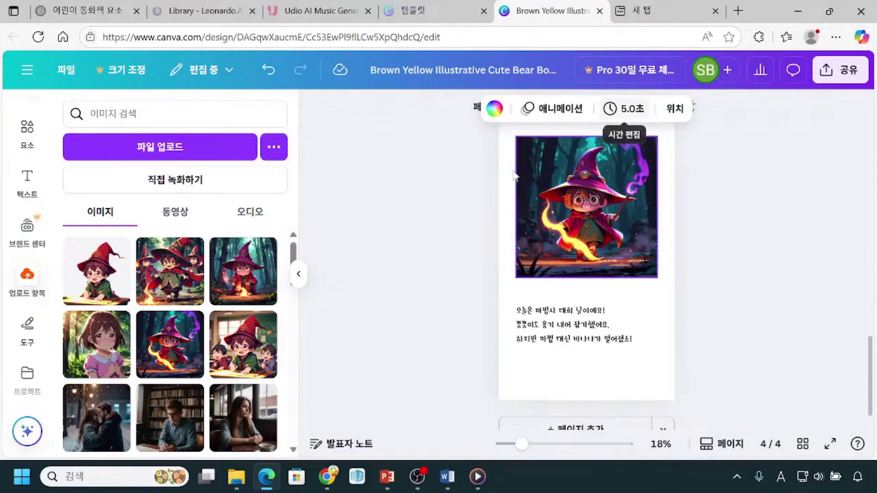
{"action": "left_click", "coordinate": [771, 133]}
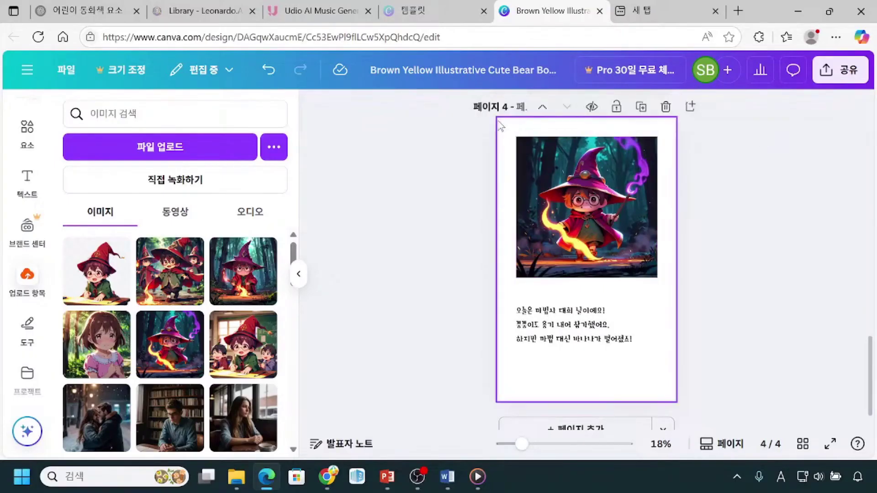
Switch to Word, copy the three sentences under "3쪽 – 혼자 울고 있는 뿡뿡이", and return to Canva.
{"action": "left_click", "coordinate": [447, 479]}
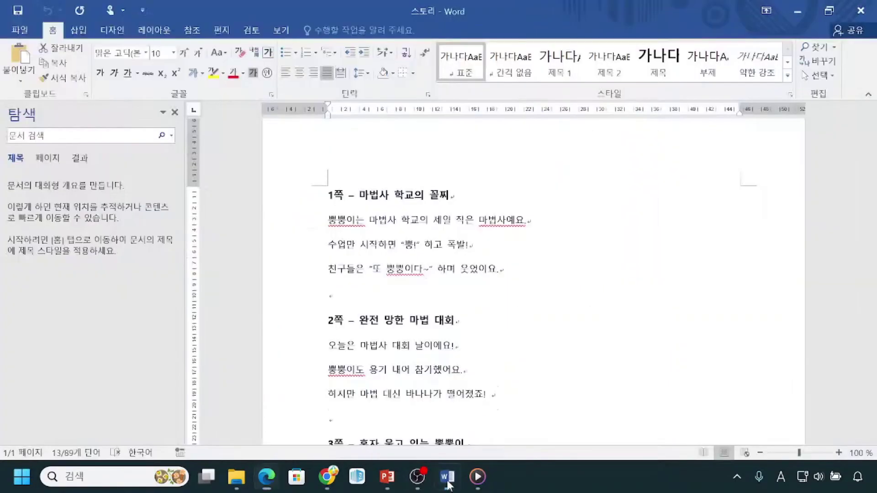
{"action": "scroll", "coordinate": [335, 119], "scroll_direction": "down", "scroll_amount": 4}
{"action": "left_click_drag", "start_coordinate": [328, 348], "coordinate": [509, 402]}
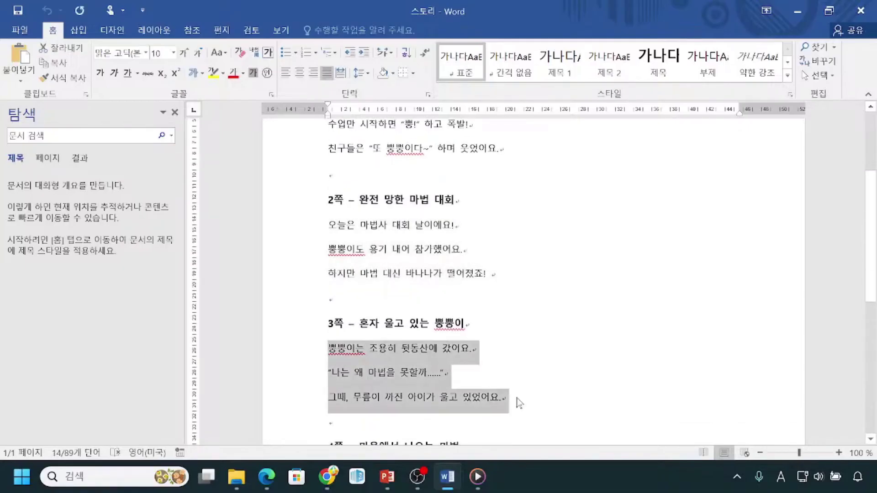
{"action": "key", "text": "alt+Tab"}
Paste the copied sentences over page 4's story text and replace its illustration with the uploaded image of the girl in pink.
{"action": "left_click", "coordinate": [578, 337]}
{"action": "double_click", "coordinate": [578, 337]}
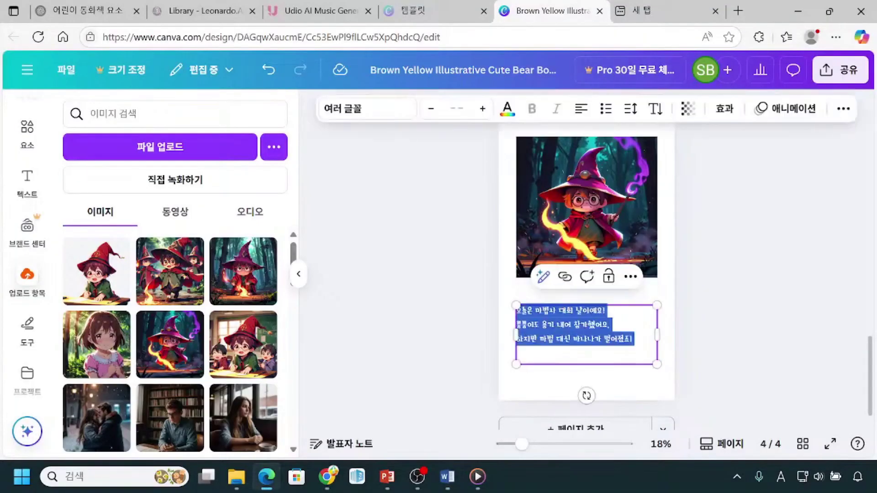
{"action": "right_click", "coordinate": [578, 337]}
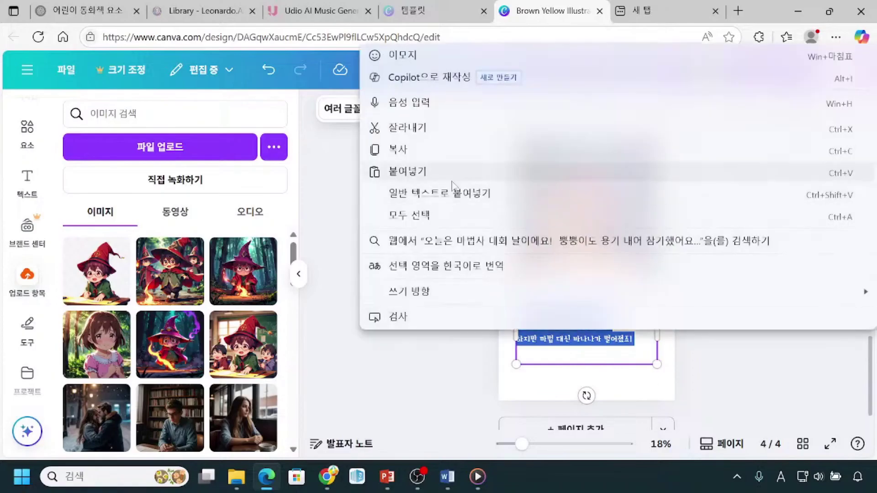
{"action": "left_click", "coordinate": [401, 170]}
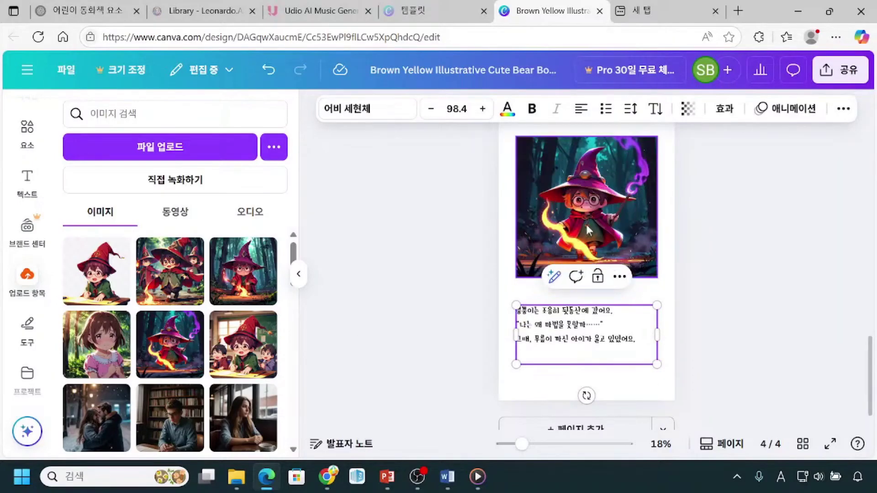
{"action": "left_click_drag", "start_coordinate": [91, 343], "coordinate": [531, 236]}
{"action": "left_click", "coordinate": [758, 244]}
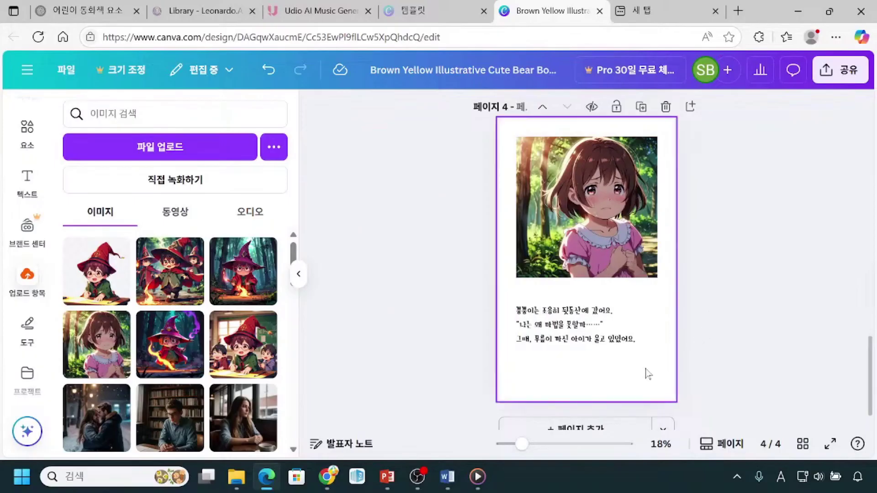
{"action": "scroll", "coordinate": [648, 373], "scroll_direction": "down", "scroll_amount": 1}
{"action": "left_click", "coordinate": [555, 407]}
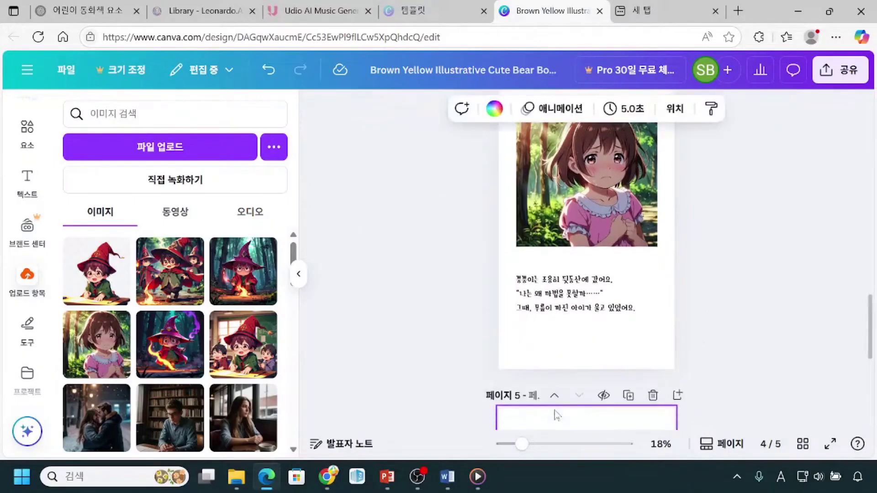
{"action": "key", "text": "ctrl+z"}
Duplicate page 4 with its girl illustration and story text as the base for page 5.
{"action": "scroll", "coordinate": [635, 205], "scroll_direction": "up", "scroll_amount": 3}
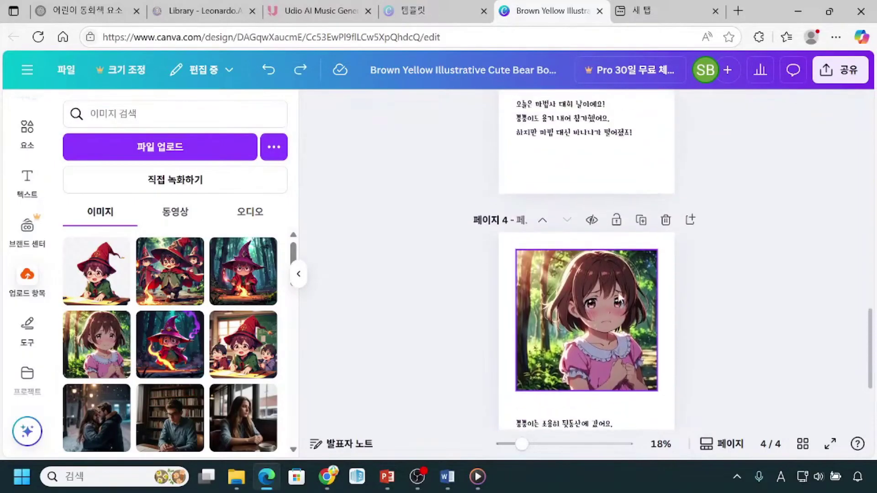
{"action": "left_click", "coordinate": [641, 221]}
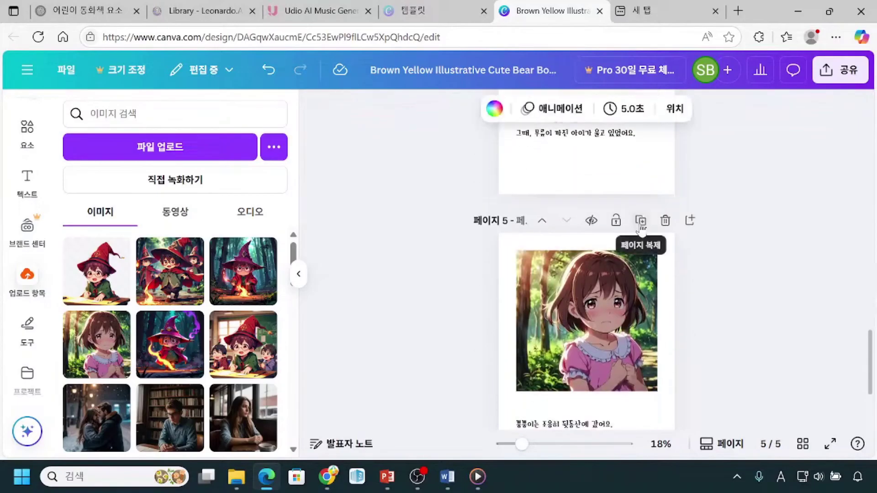
{"action": "scroll", "coordinate": [585, 388], "scroll_direction": "down", "scroll_amount": 1}
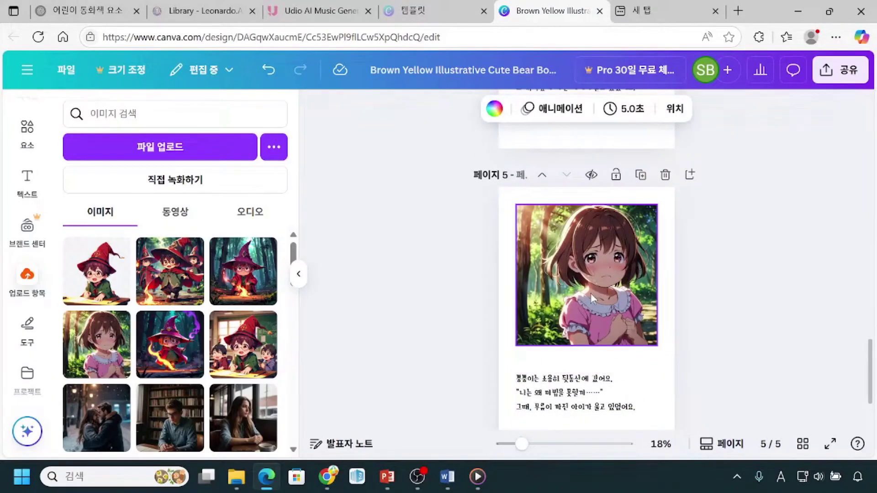
Switch to Word, copy the three sentences under "4쪽 – 마음에서 나오는 마법", and return to Canva.
{"action": "left_click", "coordinate": [448, 476]}
{"action": "scroll", "coordinate": [423, 361], "scroll_direction": "down", "scroll_amount": 1}
{"action": "scroll", "coordinate": [423, 361], "scroll_direction": "down", "scroll_amount": 3}
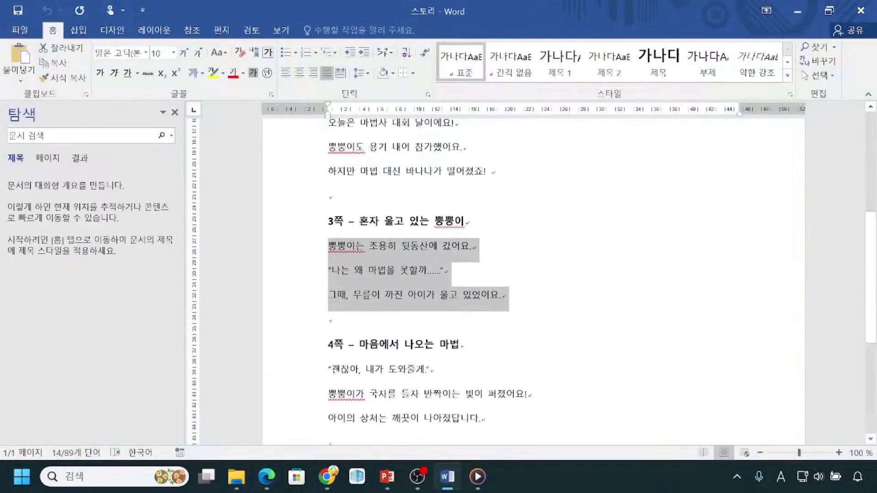
{"action": "left_click_drag", "start_coordinate": [328, 285], "coordinate": [536, 335]}
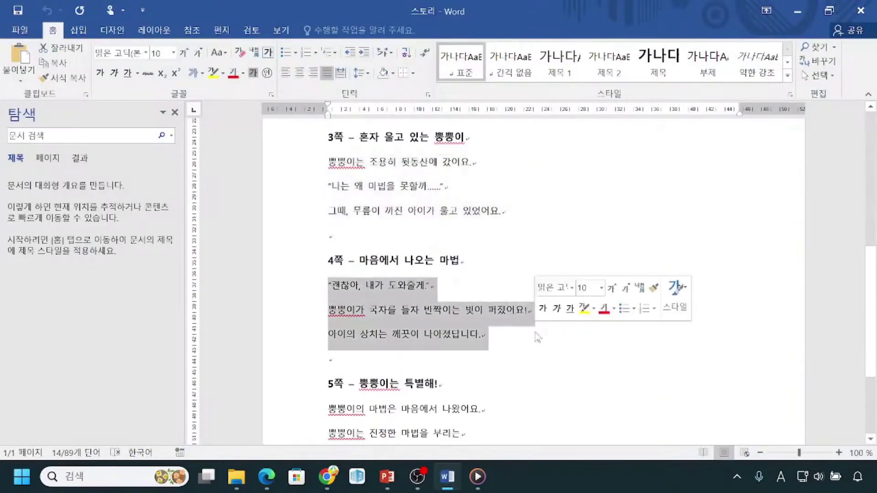
{"action": "key", "text": "alt+Tab"}
Paste the copied sentences over page 5's story text and replace its illustration with the uploaded forest wizard crouching by a small fire.
{"action": "left_click", "coordinate": [534, 385]}
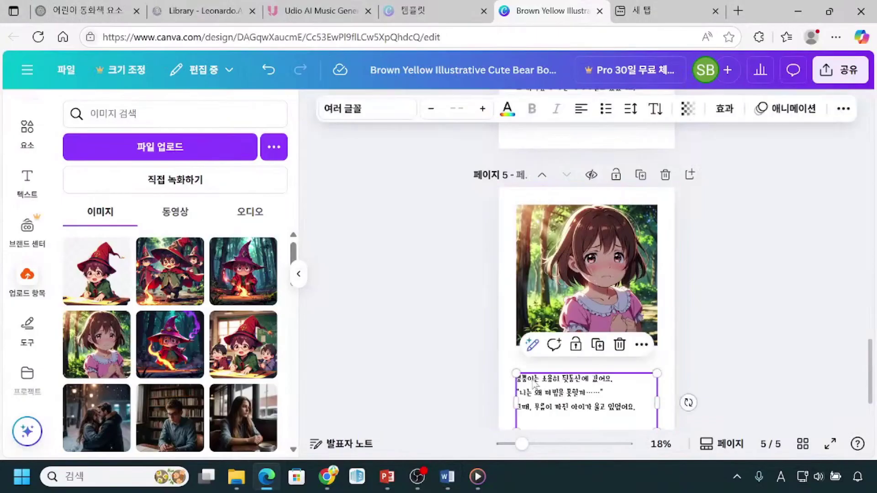
{"action": "key", "text": "ctrl+a"}
{"action": "type", "text": "\"괜찮아, 내가 도와줄게.\" 뿅뿅이가 국지를 들자 반짝이는 빛이 퍼졌어요! 아이의 상처는 깨끗이 나아졌답니다."}
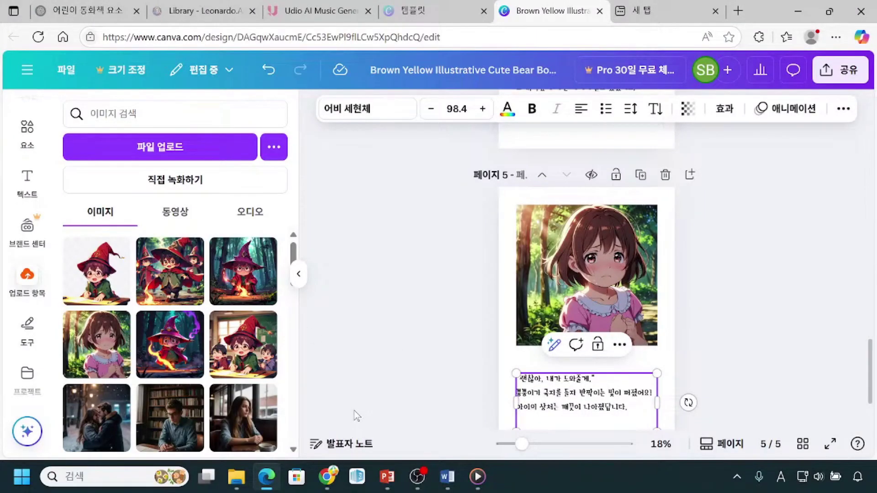
{"action": "left_click_drag", "start_coordinate": [243, 271], "coordinate": [555, 292]}
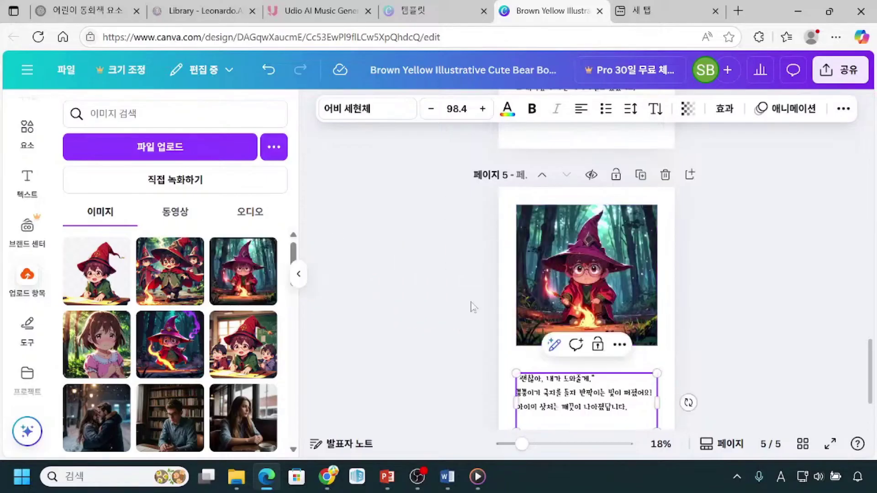
Duplicate page 5 and replace page 6's illustration with the uploaded image of the three young wizards in the forest.
{"action": "scroll", "coordinate": [438, 338], "scroll_direction": "down", "scroll_amount": 2}
{"action": "scroll", "coordinate": [454, 360], "scroll_direction": "up", "scroll_amount": 4}
{"action": "left_click", "coordinate": [641, 243]}
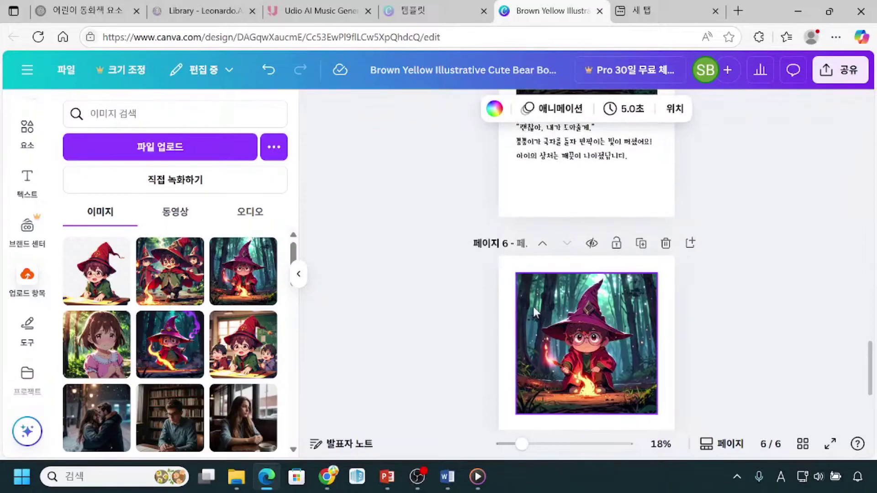
{"action": "left_click_drag", "start_coordinate": [170, 271], "coordinate": [540, 330]}
Copy the three sentences under "5쪽 – 뿡뿡이는 특별해!" from Word and paste them over page 6's story text in Canva.
{"action": "scroll", "coordinate": [438, 354], "scroll_direction": "up", "scroll_amount": 3}
{"action": "key", "text": "alt+Tab"}
{"action": "scroll", "coordinate": [534, 274], "scroll_direction": "down", "scroll_amount": 3}
{"action": "left_click_drag", "start_coordinate": [328, 272], "coordinate": [480, 321]}
{"action": "key", "text": "ctrl+c"}
{"action": "key", "text": "alt+Tab"}
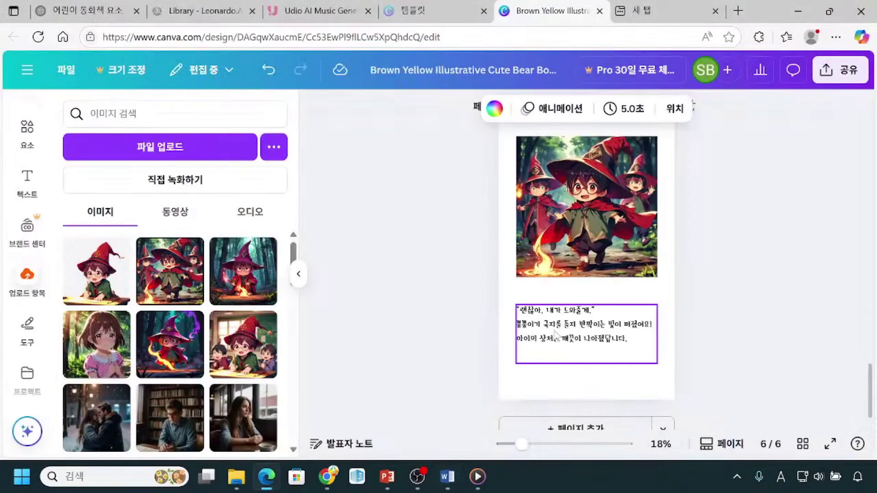
{"action": "key", "text": "ctrl+v"}
{"action": "left_click", "coordinate": [729, 329]}
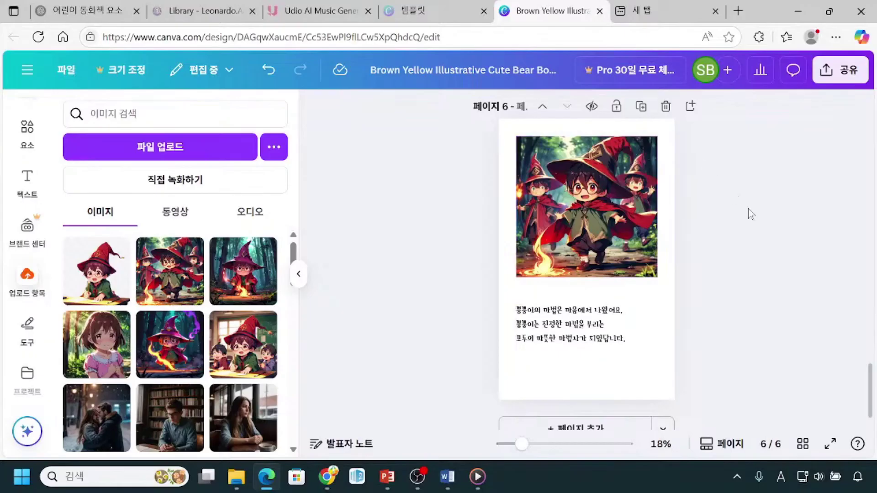
Review all the book's pages together in grid view and return to the page editor.
{"action": "left_click", "coordinate": [797, 452]}
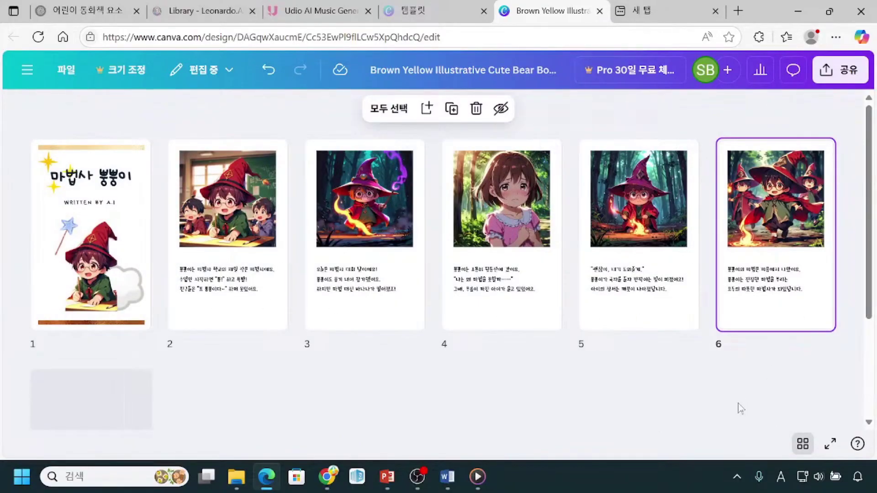
{"action": "scroll", "coordinate": [190, 425], "scroll_direction": "down", "scroll_amount": 1}
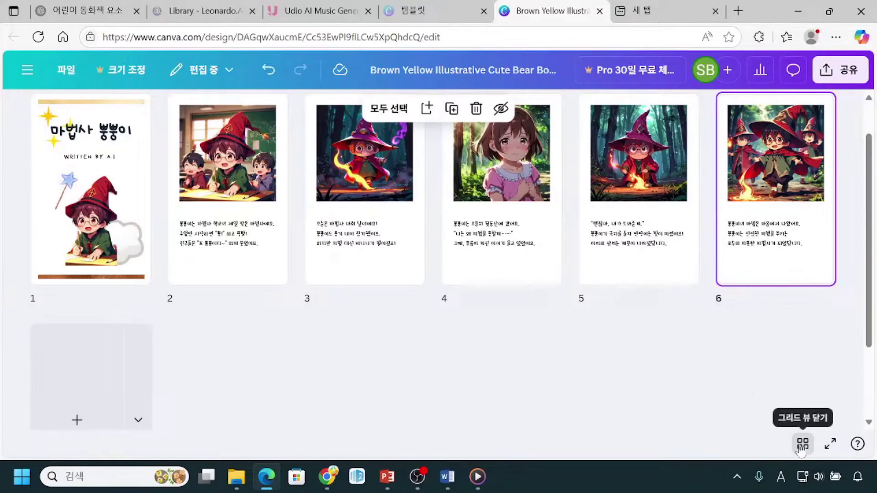
{"action": "left_click", "coordinate": [802, 446]}
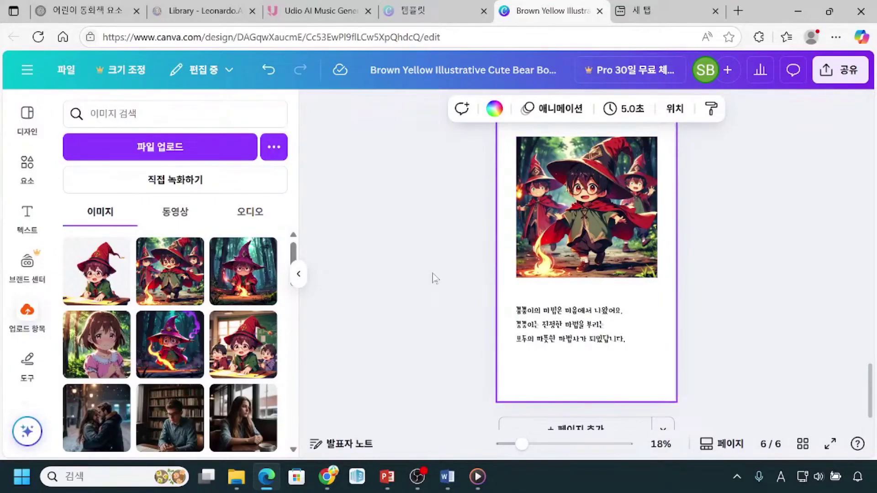
Add the uploaded audio file 음악.mp3 to page 6.
{"action": "left_click", "coordinate": [19, 341]}
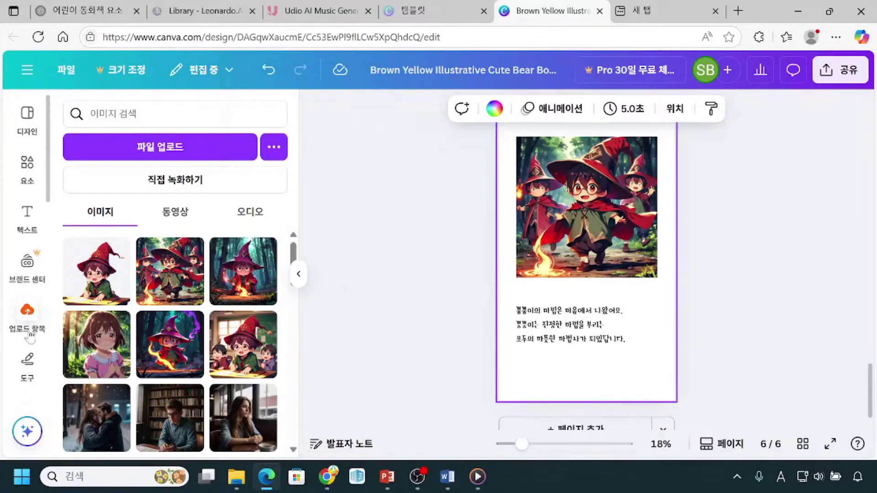
{"action": "left_click", "coordinate": [249, 213]}
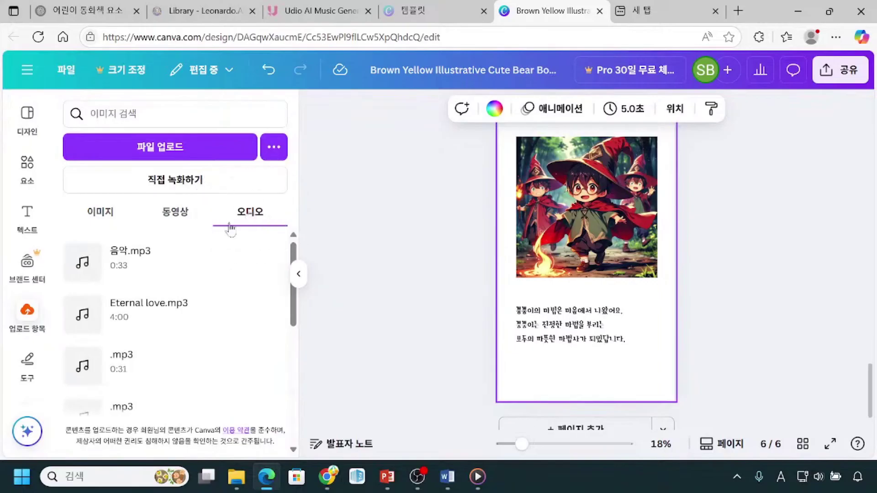
{"action": "left_click", "coordinate": [145, 270]}
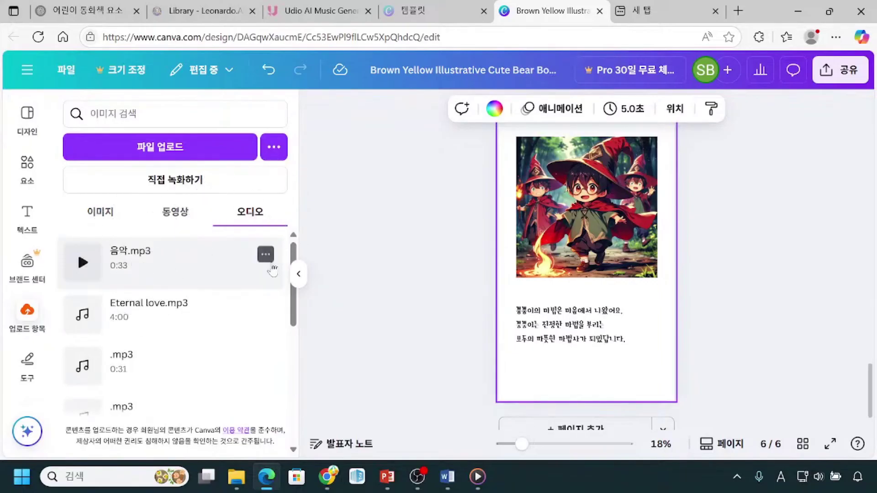
{"action": "left_click", "coordinate": [189, 277]}
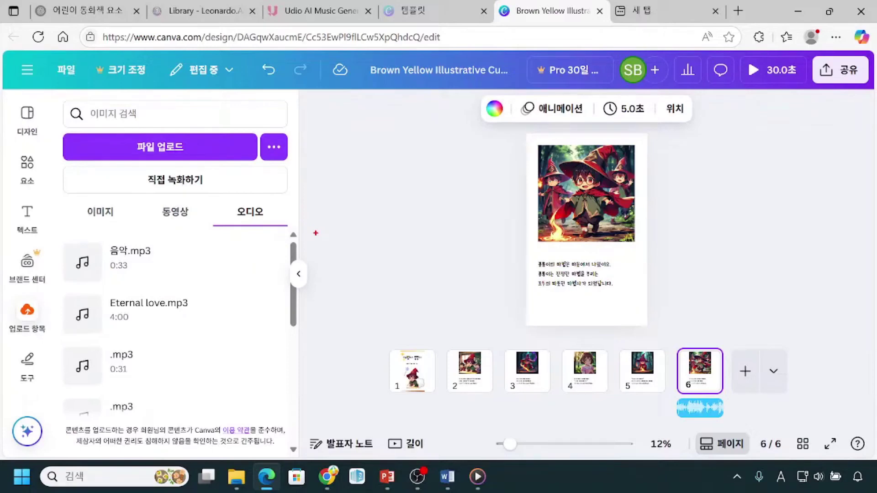
{"action": "mouse_move", "coordinate": [383, 343]}
{"action": "left_mouse_down"}
{"action": "mouse_move", "coordinate": [452, 395]}
{"action": "mouse_move", "coordinate": [730, 394]}
{"action": "left_mouse_up"}
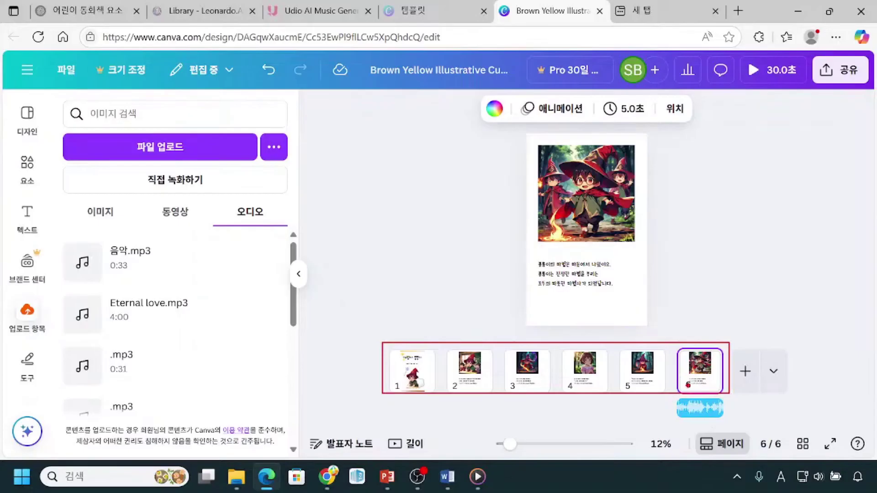
{"action": "key", "text": "Escape"}
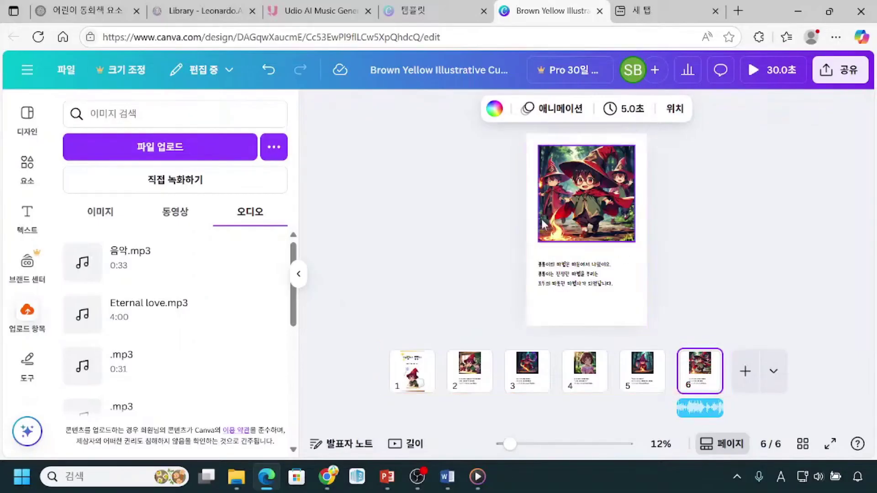
{"action": "left_click", "coordinate": [256, 219]}
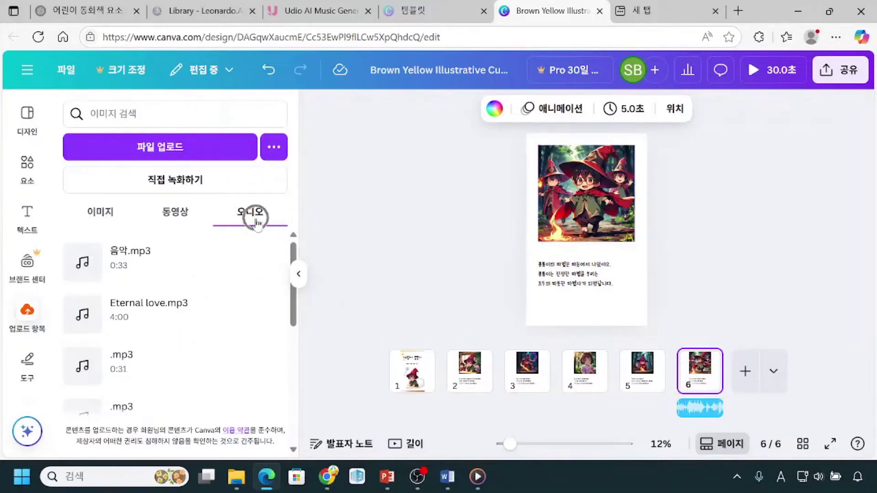
{"action": "left_click", "coordinate": [709, 417]}
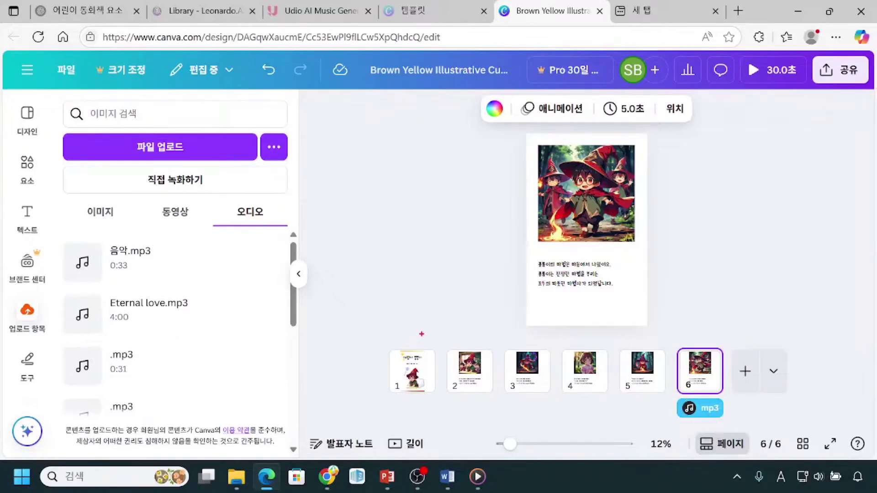
{"action": "left_click_drag", "start_coordinate": [422, 323], "coordinate": [404, 338]}
{"action": "left_click_drag", "start_coordinate": [445, 334], "coordinate": [442, 369]}
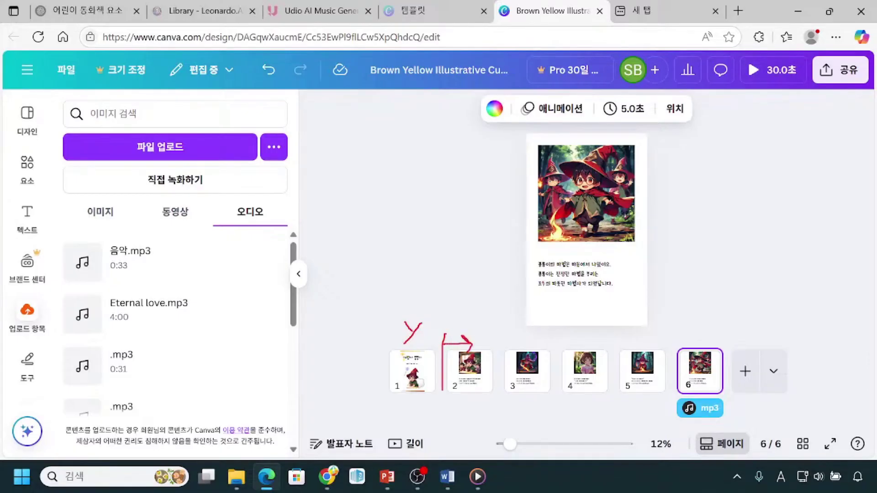
{"action": "mouse_move", "coordinate": [669, 397]}
{"action": "left_mouse_down"}
{"action": "mouse_move", "coordinate": [693, 424]}
{"action": "mouse_move", "coordinate": [742, 431]}
{"action": "mouse_move", "coordinate": [701, 420]}
{"action": "mouse_move", "coordinate": [466, 418]}
{"action": "left_mouse_up"}
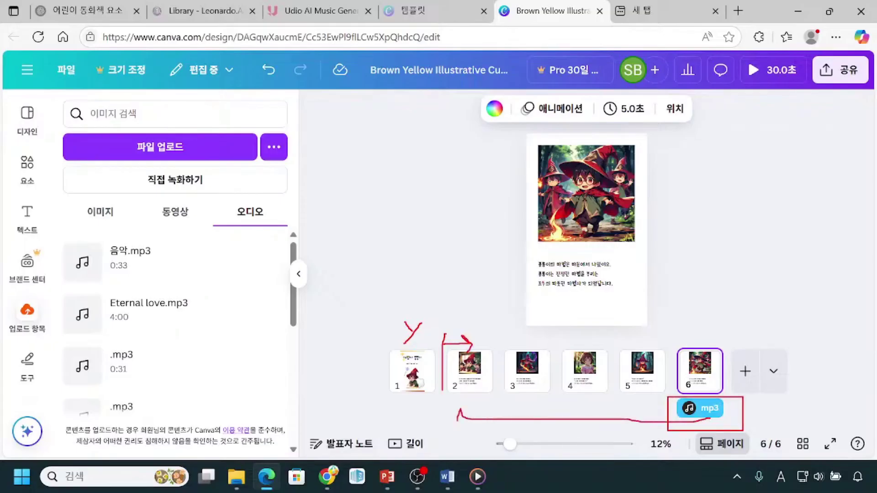
{"action": "key", "text": "Escape"}
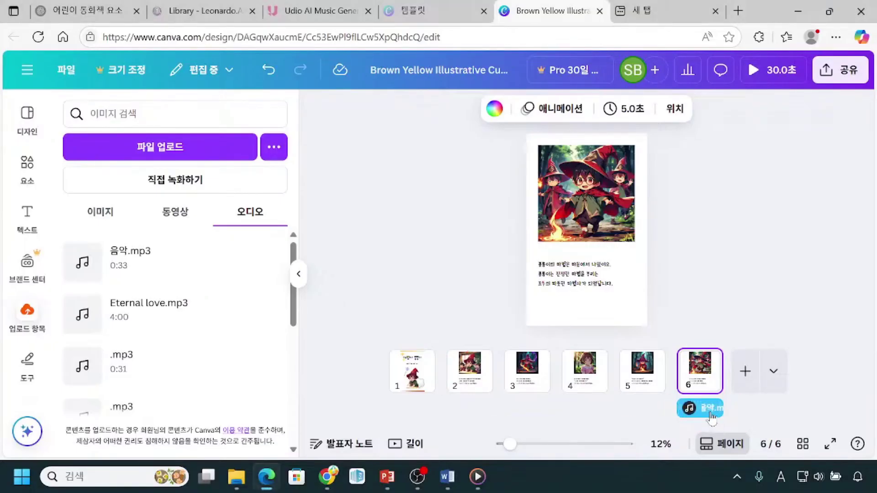
Move the start of the 음악.mp3 track from page 6 to page 2 so it spans pages 2 to 6.
{"action": "left_click", "coordinate": [709, 413]}
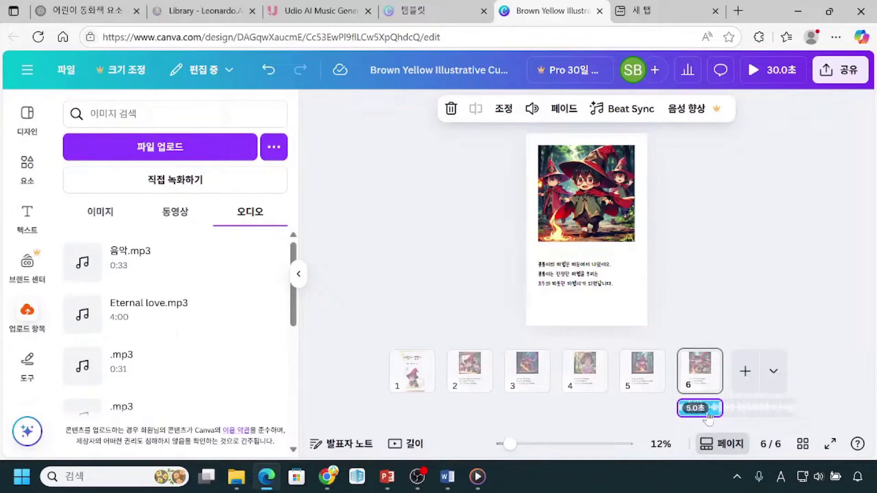
{"action": "left_click_drag", "start_coordinate": [705, 411], "coordinate": [464, 431]}
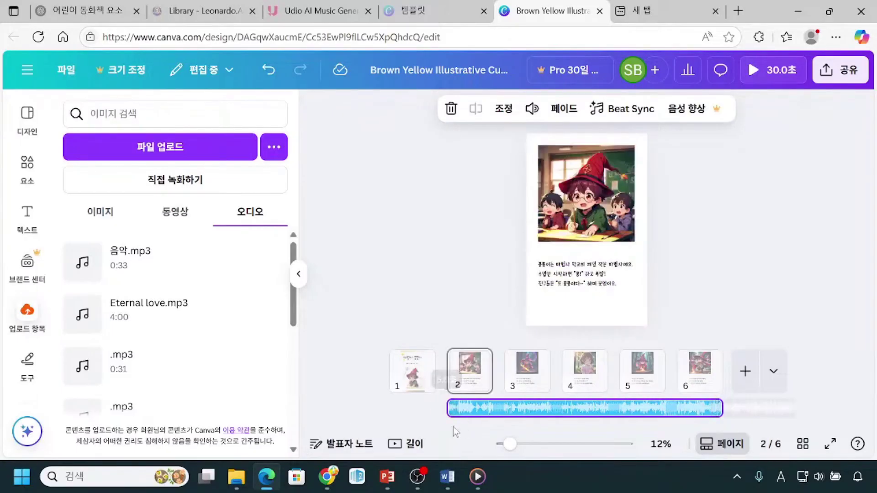
{"action": "left_click", "coordinate": [476, 424]}
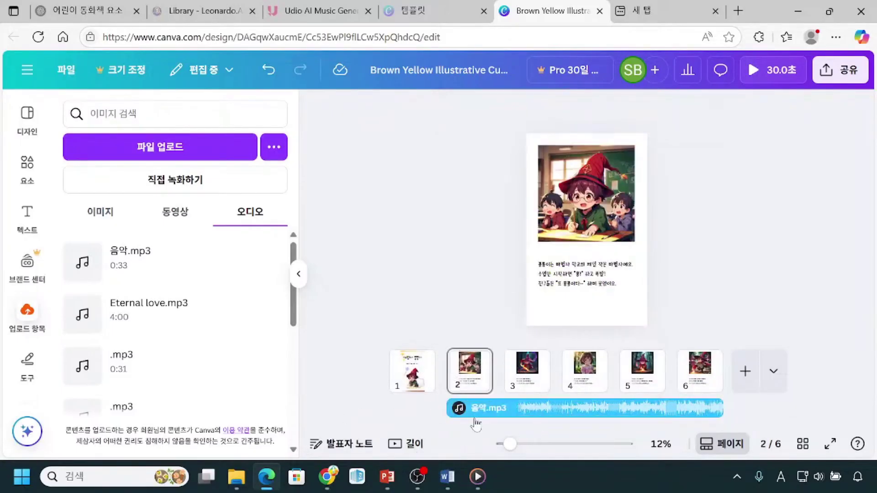
{"action": "left_click", "coordinate": [476, 424]}
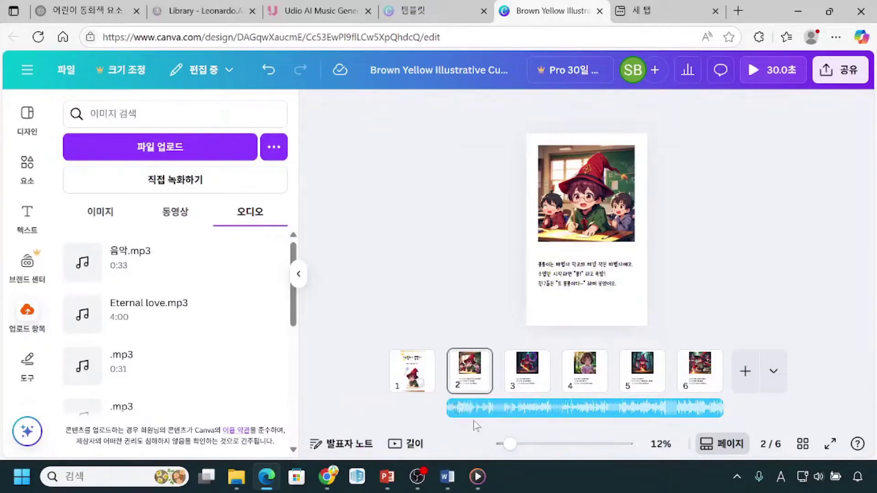
{"action": "left_click_drag", "start_coordinate": [444, 323], "coordinate": [445, 372]}
{"action": "left_click_drag", "start_coordinate": [452, 339], "coordinate": [696, 334]}
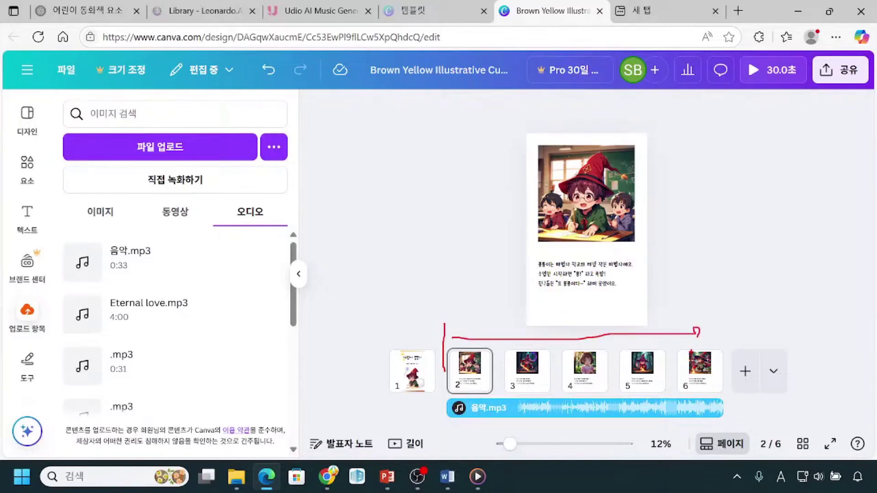
Display the pages and the music track as a timeline with durations.
{"action": "left_click", "coordinate": [404, 452]}
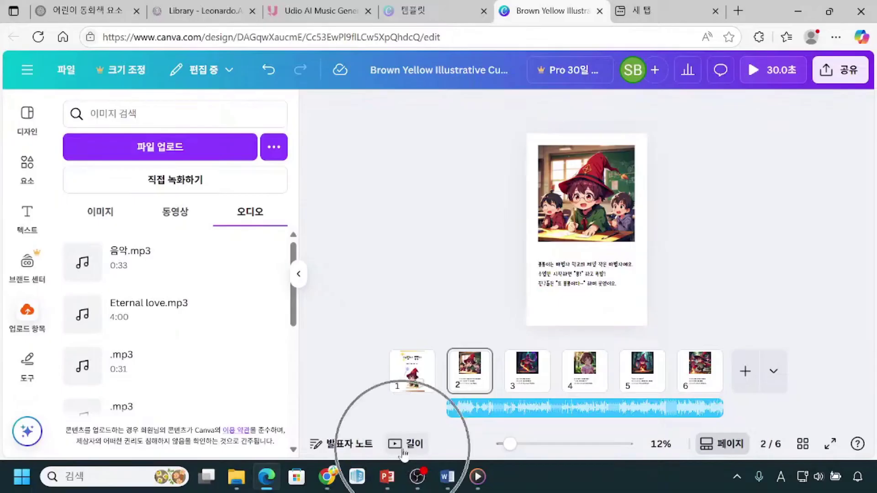
{"action": "left_click", "coordinate": [403, 453]}
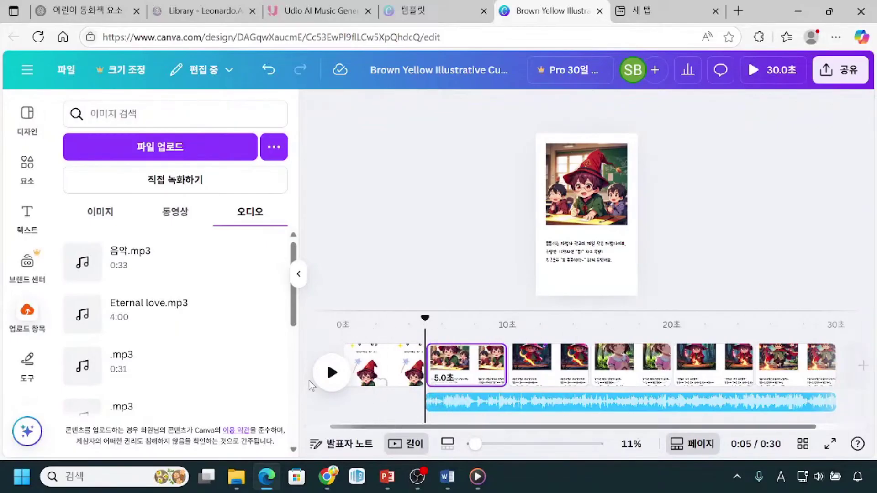
{"action": "left_click", "coordinate": [465, 379]}
{"action": "left_click", "coordinate": [472, 382]}
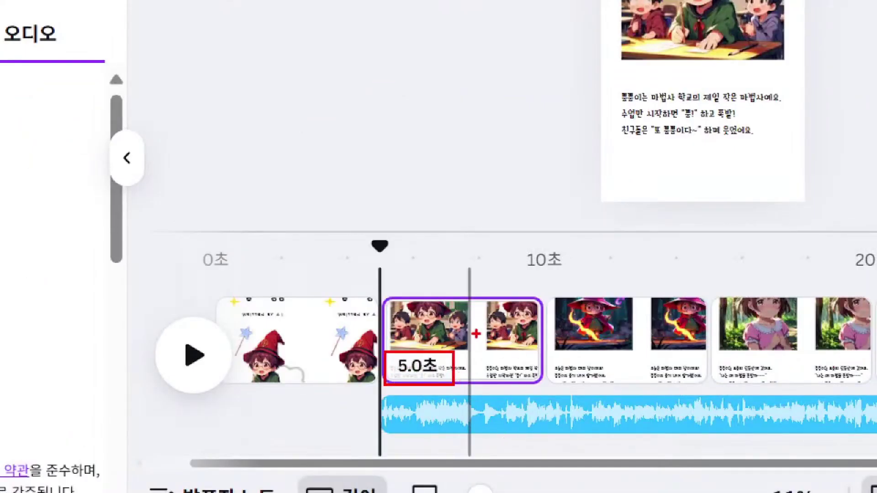
{"action": "left_click_drag", "start_coordinate": [459, 218], "coordinate": [434, 316]}
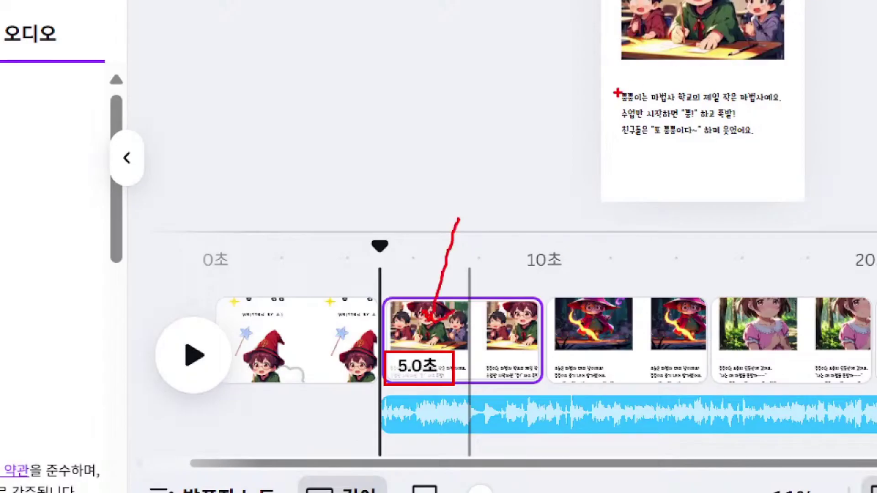
{"action": "mouse_move", "coordinate": [613, 77]}
{"action": "left_mouse_down"}
{"action": "mouse_move", "coordinate": [637, 128]}
{"action": "mouse_move", "coordinate": [758, 177]}
{"action": "mouse_move", "coordinate": [813, 177]}
{"action": "left_mouse_up"}
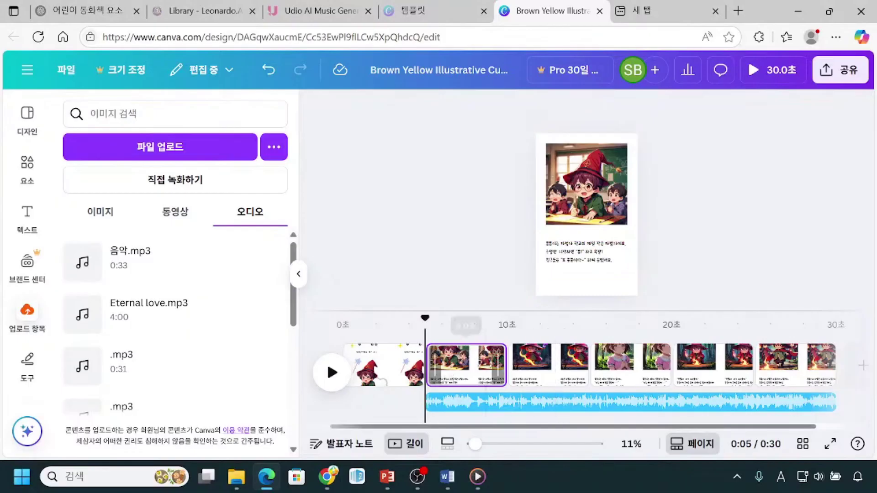
Shorten page 2's duration on the timeline to 3.3 seconds.
{"action": "left_click", "coordinate": [482, 368]}
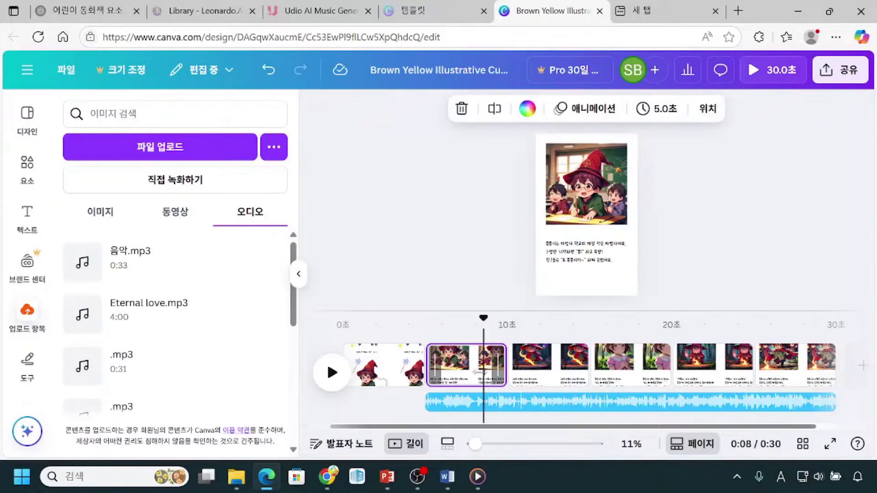
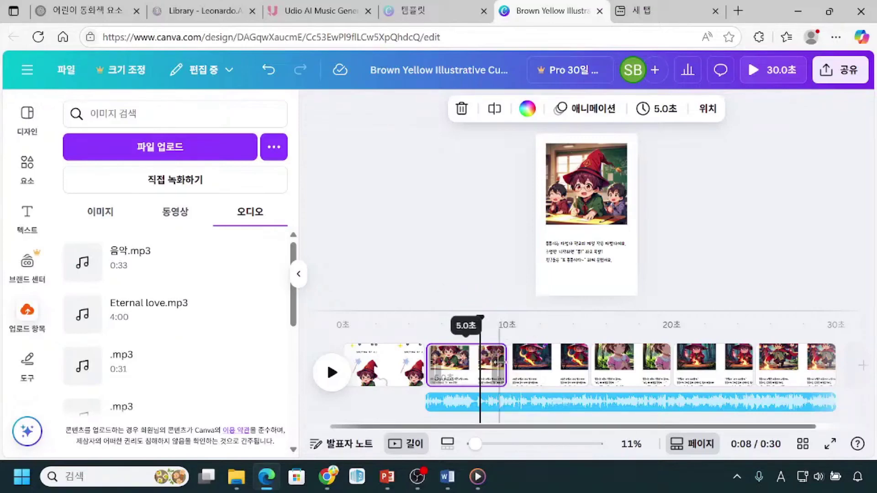
{"action": "left_click_drag", "start_coordinate": [494, 368], "coordinate": [466, 366]}
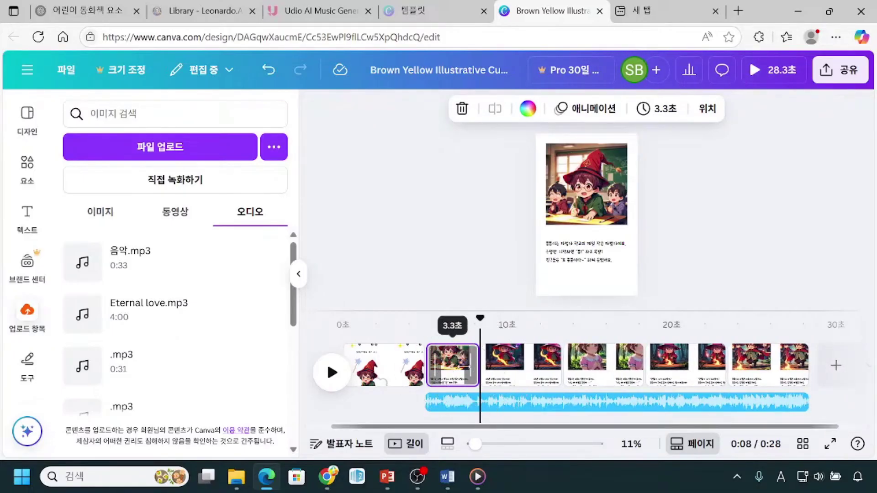
Undo the last duration change on page 2.
{"action": "left_click", "coordinate": [268, 70]}
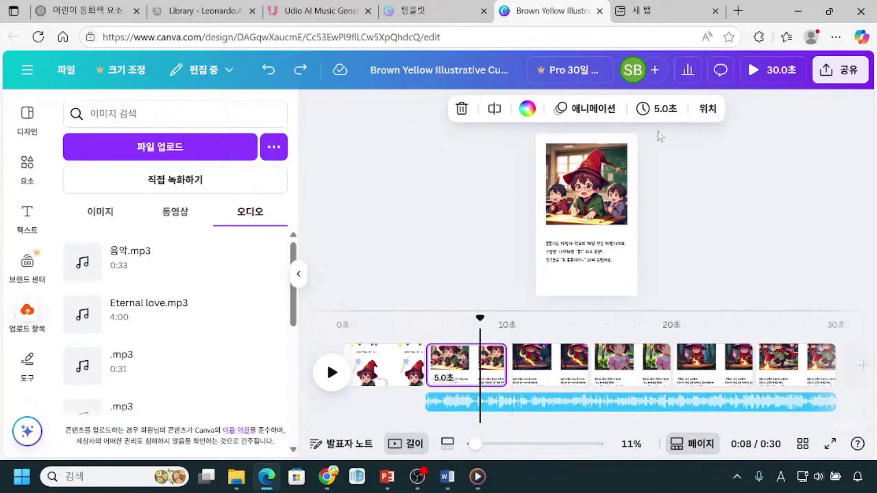
{"action": "left_click_drag", "start_coordinate": [447, 123], "coordinate": [712, 124]}
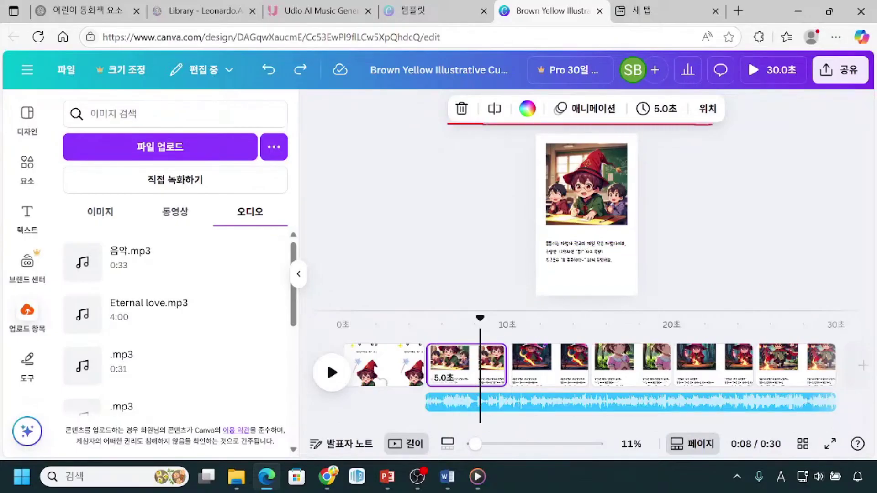
{"action": "mouse_move", "coordinate": [634, 95]}
{"action": "left_mouse_down"}
{"action": "mouse_move", "coordinate": [658, 126]}
{"action": "mouse_move", "coordinate": [685, 135]}
{"action": "left_mouse_up"}
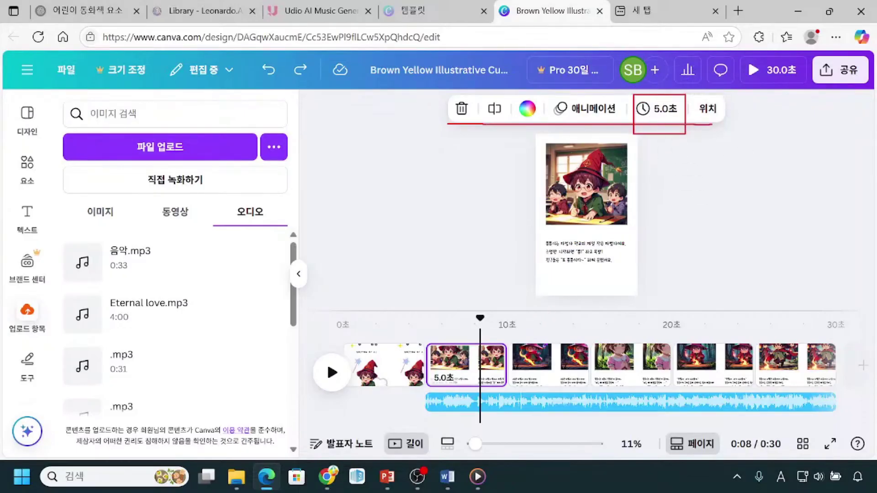
{"action": "mouse_move", "coordinate": [545, 325]}
{"action": "left_mouse_down"}
{"action": "mouse_move", "coordinate": [557, 349]}
{"action": "mouse_move", "coordinate": [565, 330]}
{"action": "mouse_move", "coordinate": [633, 330]}
{"action": "left_mouse_up"}
{"action": "left_click_drag", "start_coordinate": [699, 335], "coordinate": [706, 346]}
{"action": "left_click_drag", "start_coordinate": [767, 328], "coordinate": [782, 348]}
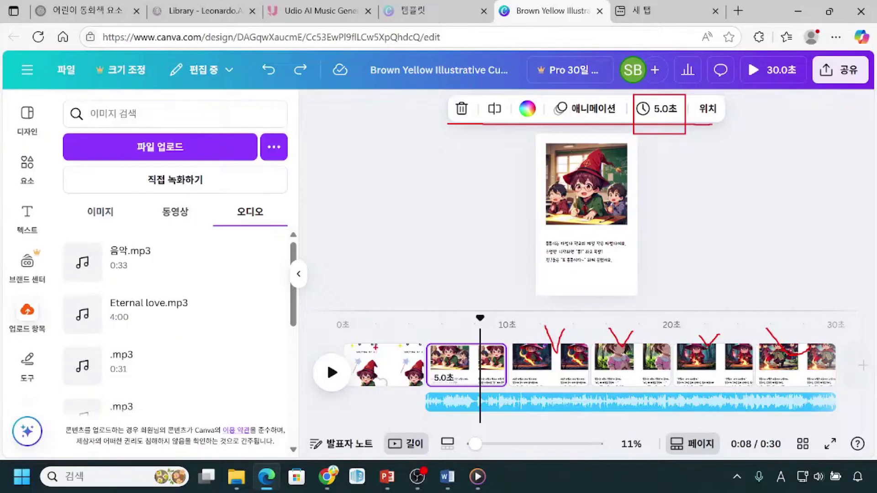
{"action": "key", "text": "Escape"}
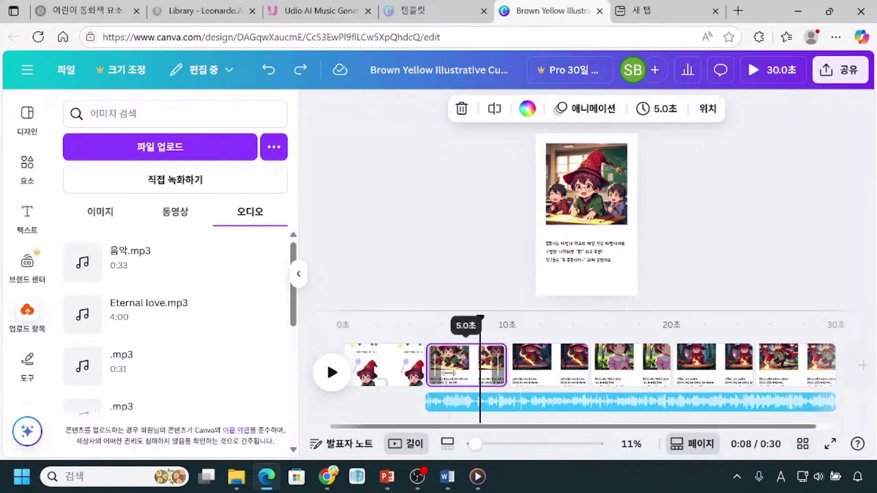
Select pages 2 through 6 on the timeline and set their shared duration to 4.0 seconds.
{"action": "left_click", "coordinate": [384, 373]}
{"action": "left_click", "coordinate": [472, 374]}
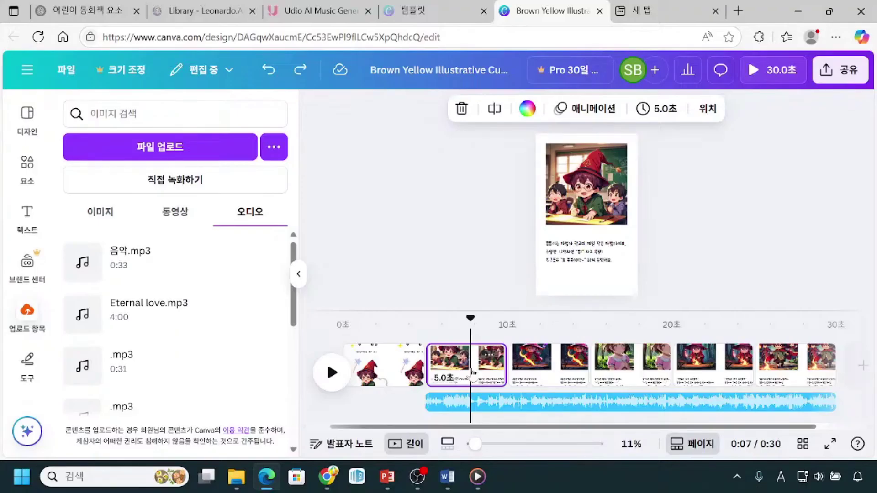
{"action": "left_click", "coordinate": [547, 376], "text": "shift"}
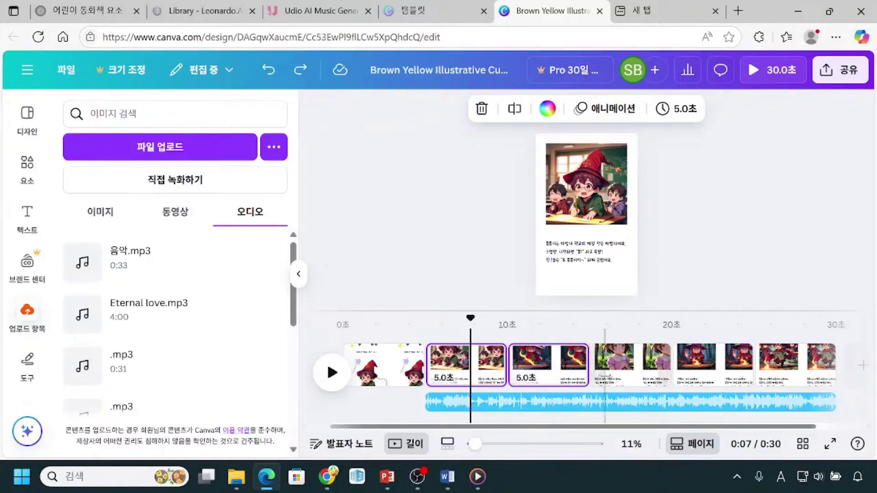
{"action": "left_click", "coordinate": [620, 381], "text": "shift"}
{"action": "left_click", "coordinate": [711, 382], "text": "shift"}
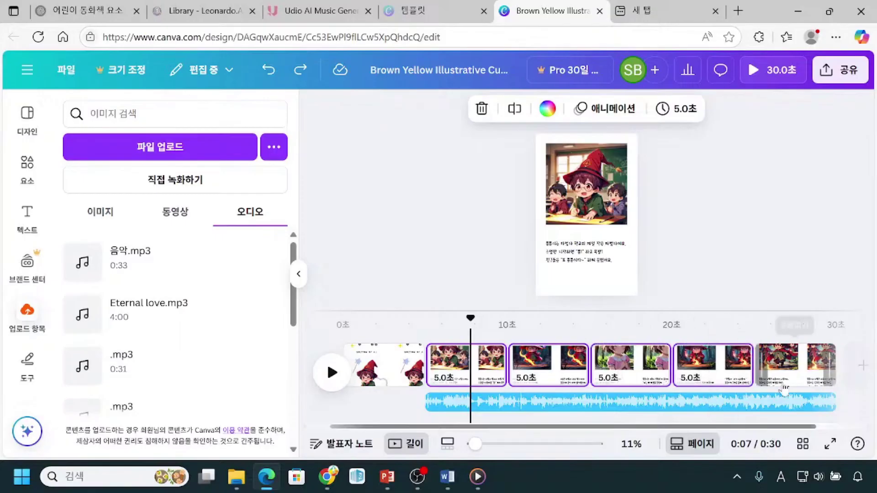
{"action": "left_click", "coordinate": [785, 382], "text": "shift"}
{"action": "left_click_drag", "start_coordinate": [762, 427], "coordinate": [805, 429]}
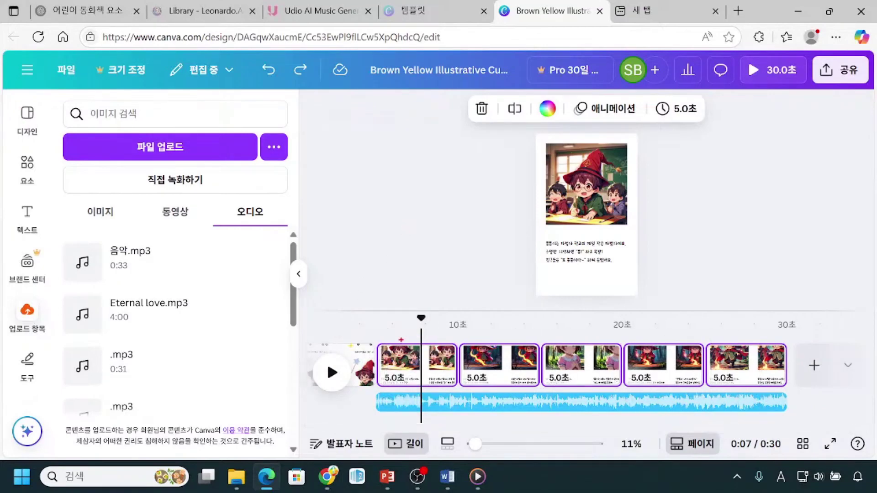
{"action": "mouse_move", "coordinate": [411, 345]}
{"action": "left_mouse_down"}
{"action": "mouse_move", "coordinate": [533, 316]}
{"action": "mouse_move", "coordinate": [678, 324]}
{"action": "mouse_move", "coordinate": [759, 341]}
{"action": "left_mouse_up"}
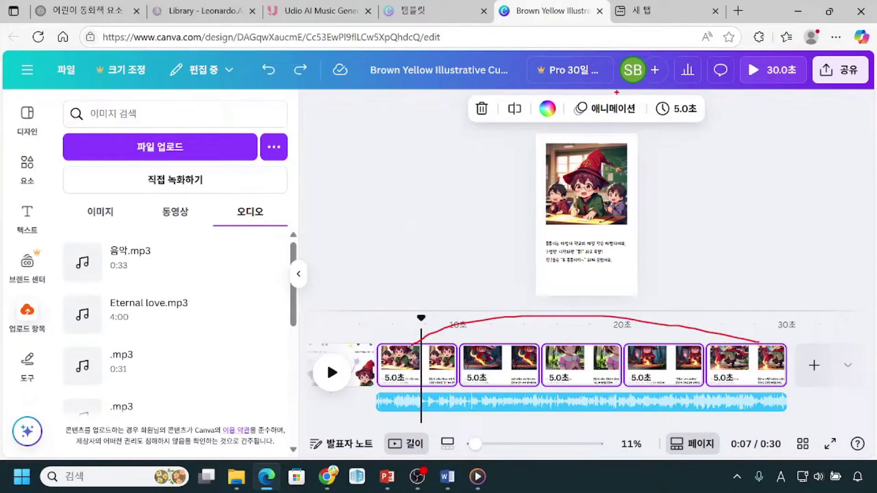
{"action": "left_click_drag", "start_coordinate": [651, 95], "coordinate": [741, 157]}
{"action": "key", "text": "Escape"}
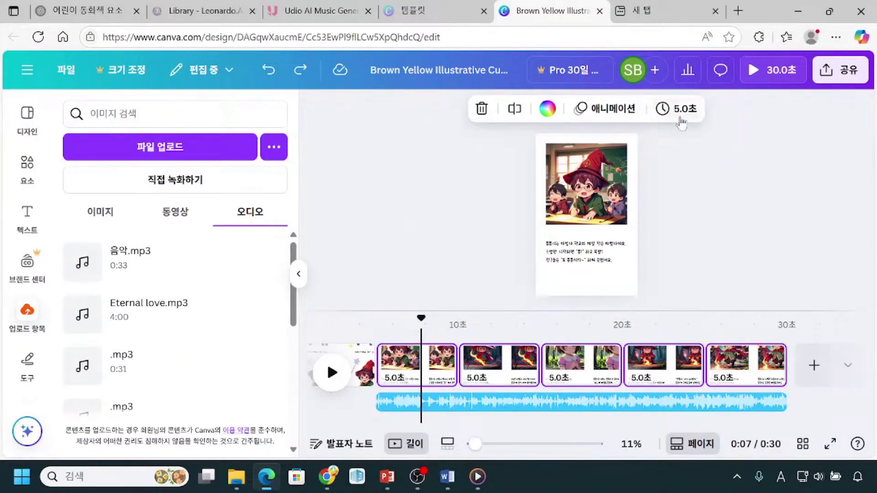
{"action": "left_click", "coordinate": [681, 109]}
{"action": "left_click_drag", "start_coordinate": [611, 169], "coordinate": [607, 172]}
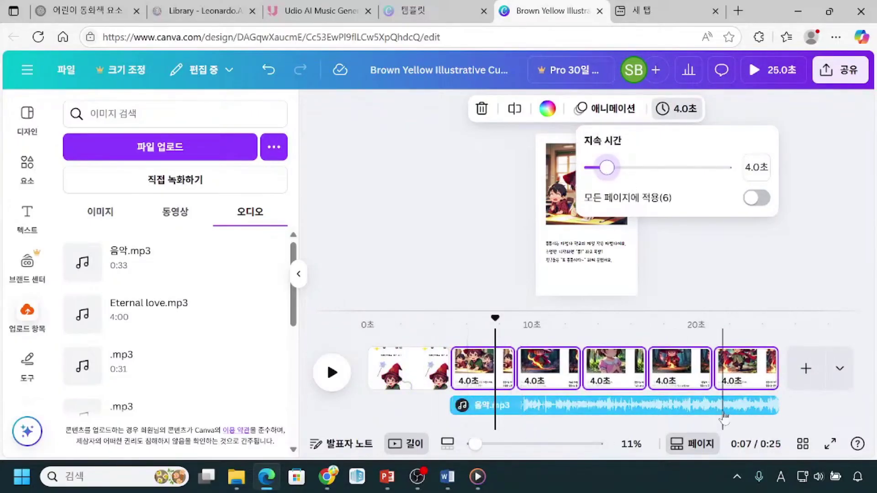
{"action": "left_click_drag", "start_coordinate": [469, 291], "coordinate": [459, 326]}
{"action": "left_click_drag", "start_coordinate": [524, 301], "coordinate": [533, 336]}
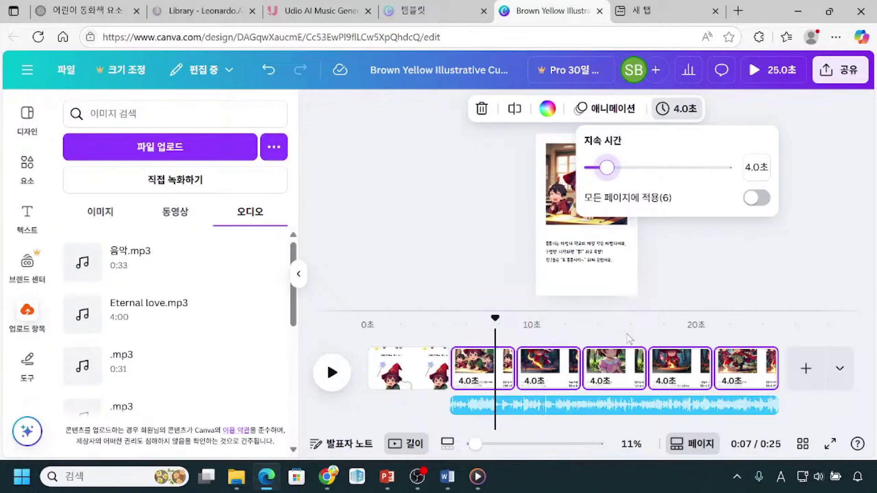
{"action": "left_click", "coordinate": [689, 286]}
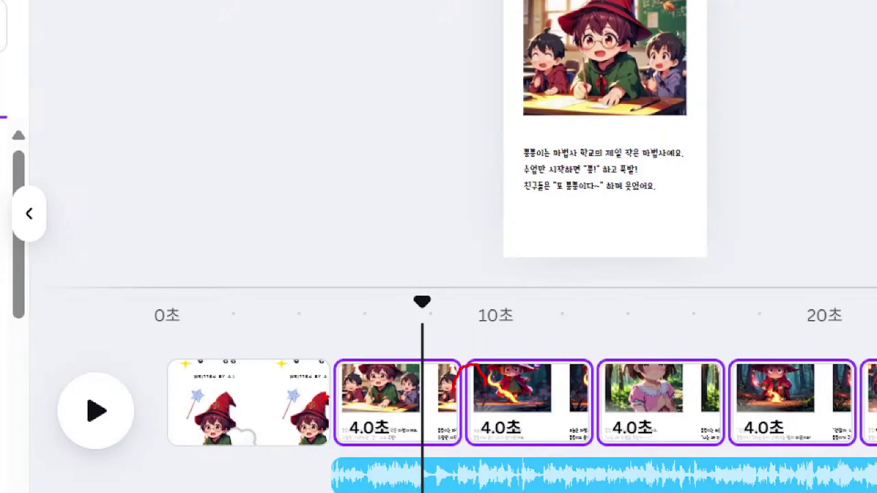
{"action": "left_click_drag", "start_coordinate": [318, 385], "coordinate": [351, 414]}
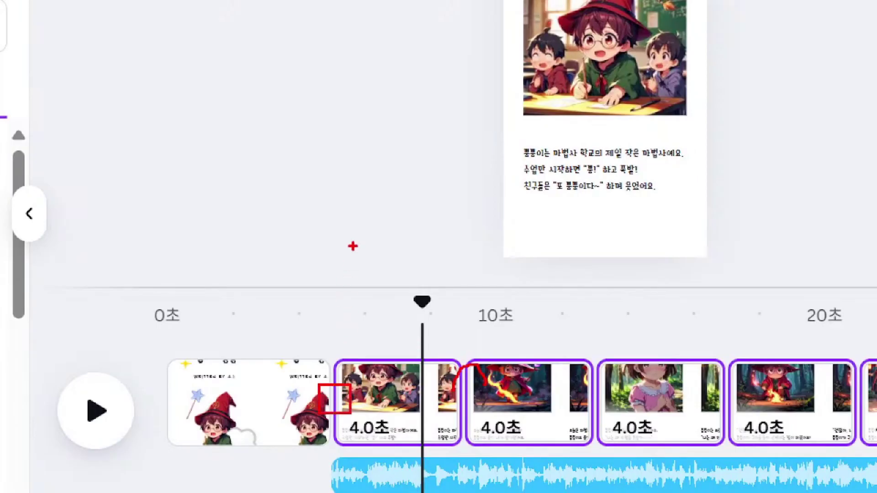
{"action": "left_click_drag", "start_coordinate": [352, 248], "coordinate": [322, 360]}
{"action": "mouse_move", "coordinate": [243, 351]}
{"action": "left_mouse_down"}
{"action": "mouse_move", "coordinate": [243, 377]}
{"action": "mouse_move", "coordinate": [270, 342]}
{"action": "left_mouse_up"}
{"action": "left_click_drag", "start_coordinate": [407, 352], "coordinate": [403, 374]}
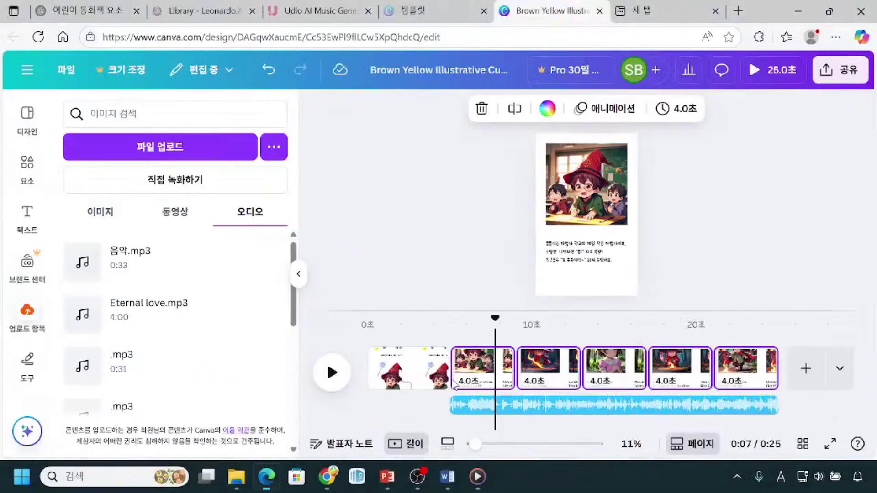
Add the 슬라이드 (slide) transition between pages 1 and 2 and between all the other selected pages.
{"action": "left_click", "coordinate": [450, 373]}
{"action": "left_click", "coordinate": [449, 361]}
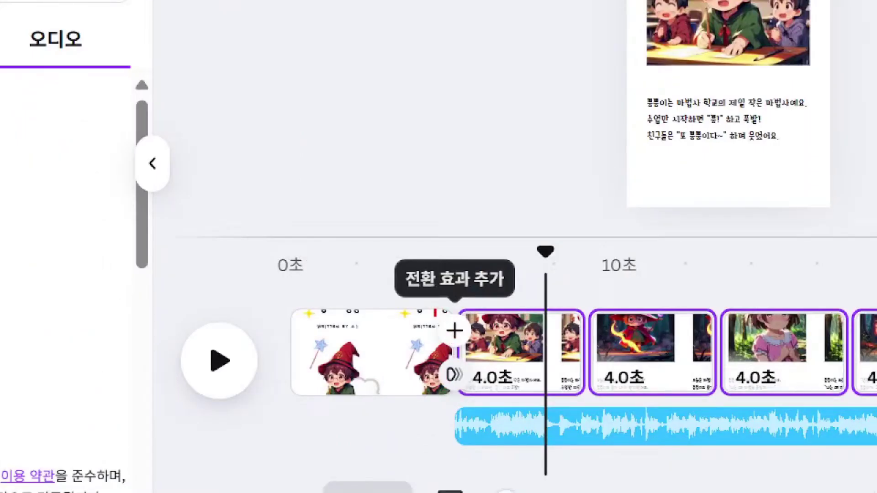
{"action": "left_click", "coordinate": [457, 369]}
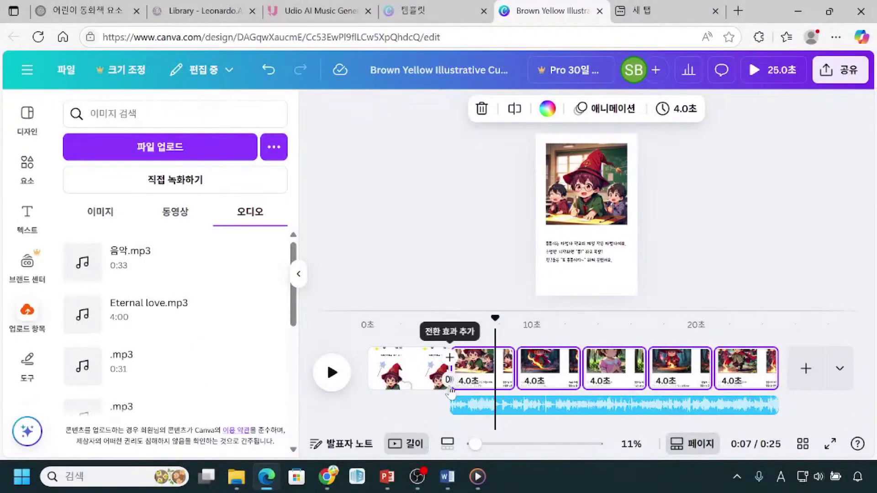
{"action": "left_click", "coordinate": [450, 384]}
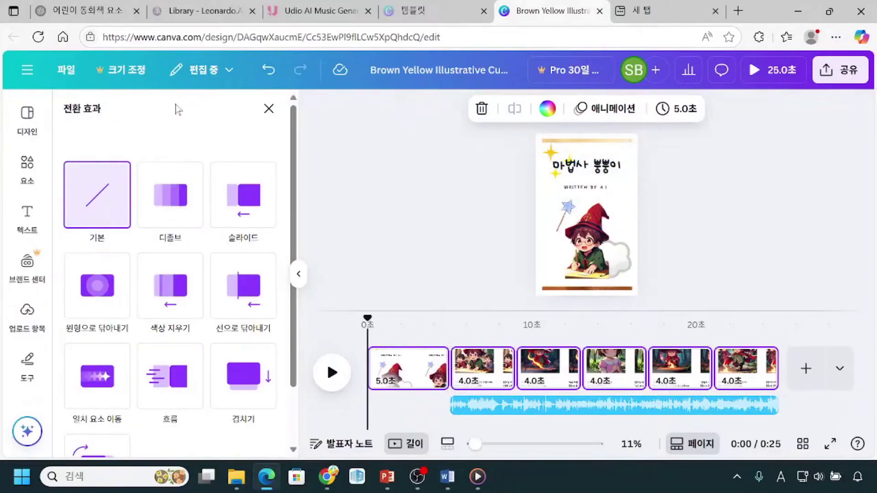
{"action": "left_click", "coordinate": [259, 222]}
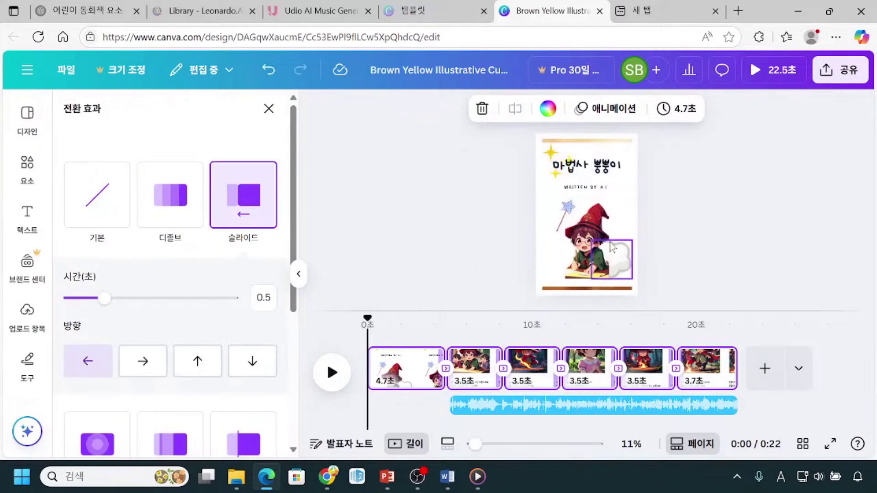
{"action": "mouse_move", "coordinate": [264, 231]}
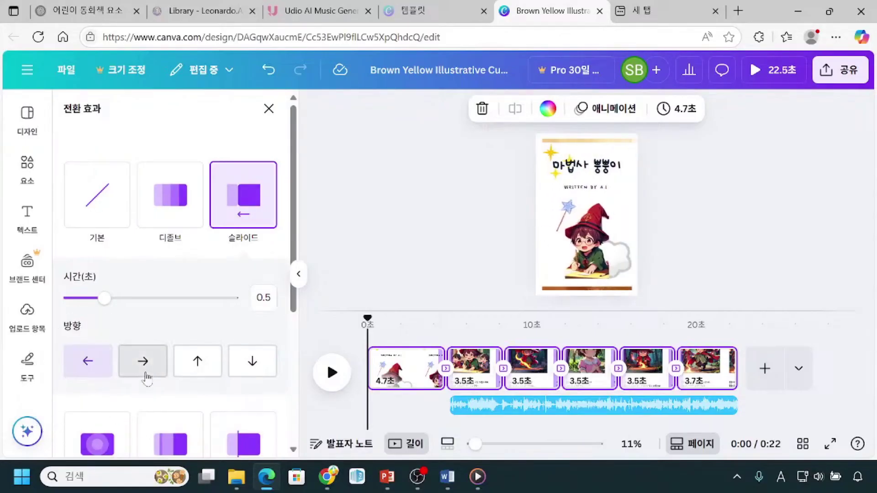
Try the slide transition's rightward, upward and downward directions and return it to leftward.
{"action": "left_click", "coordinate": [142, 371]}
{"action": "left_click", "coordinate": [194, 366]}
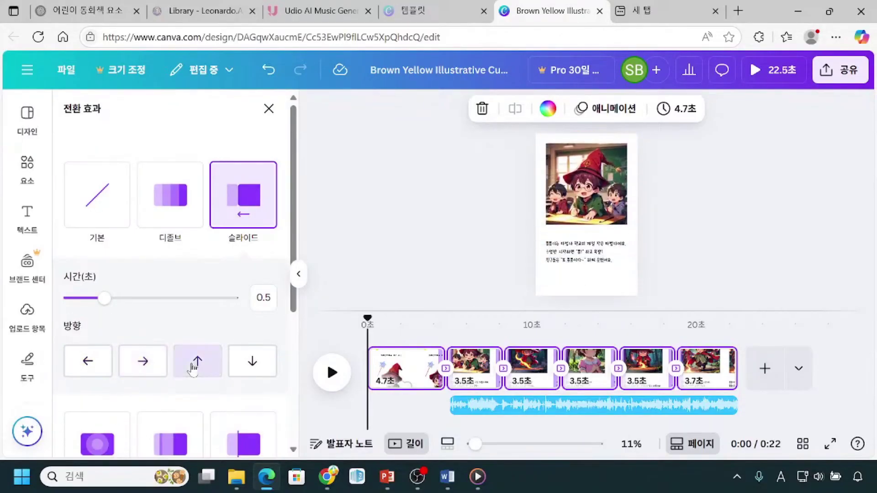
{"action": "left_click", "coordinate": [255, 372]}
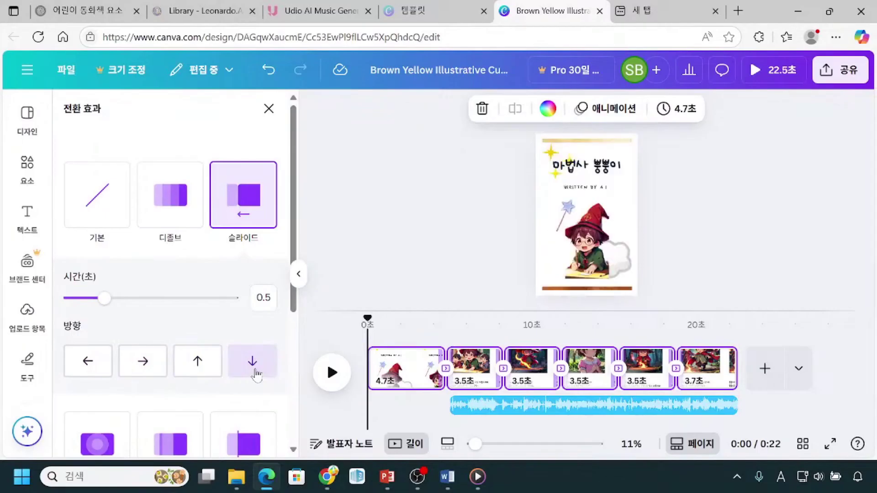
{"action": "left_click", "coordinate": [74, 373]}
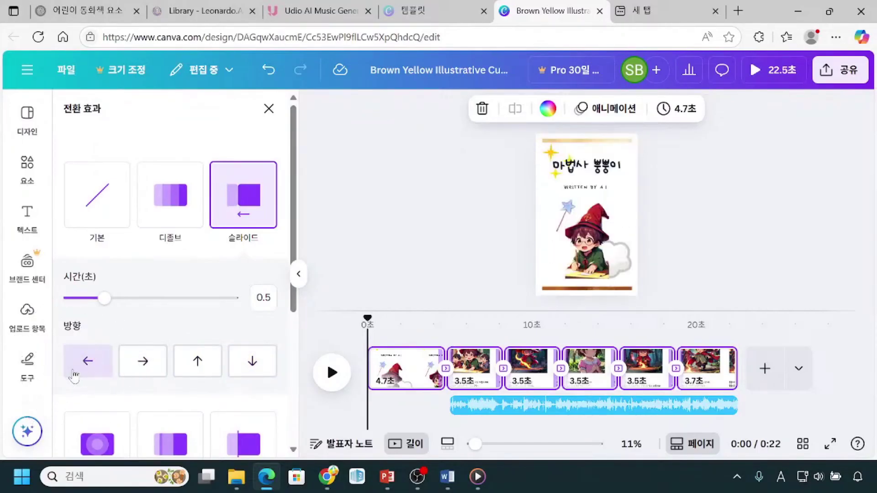
{"action": "left_click", "coordinate": [101, 299]}
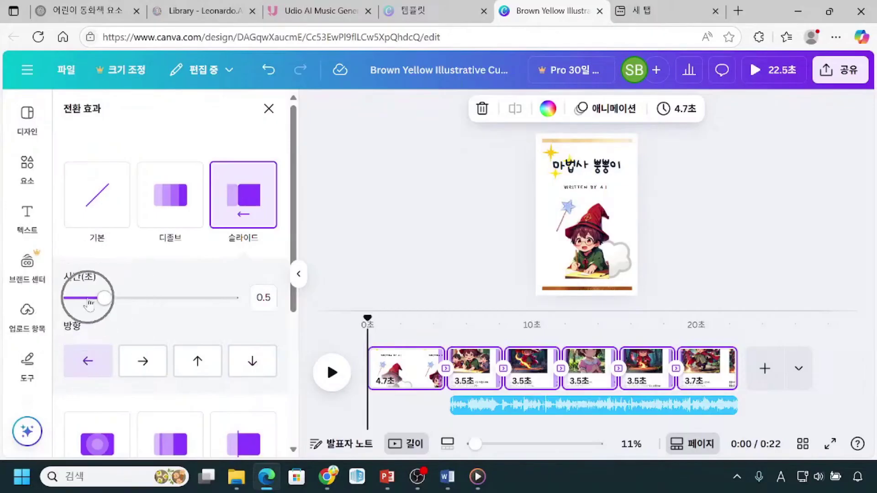
{"action": "left_click", "coordinate": [88, 361]}
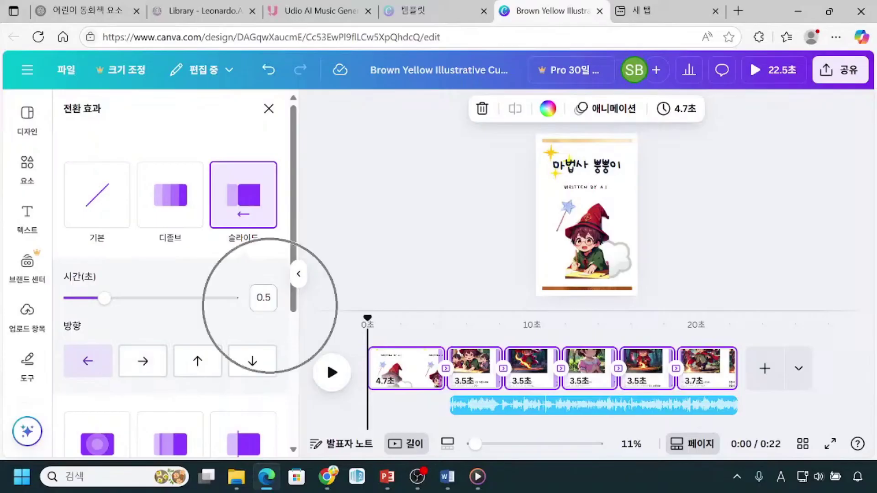
Try a 0.4-second slide transition and restore its duration to 0.5 seconds.
{"action": "mouse_move", "coordinate": [105, 305]}
{"action": "left_mouse_down"}
{"action": "mouse_move", "coordinate": [165, 307]}
{"action": "mouse_move", "coordinate": [97, 311]}
{"action": "left_mouse_up"}
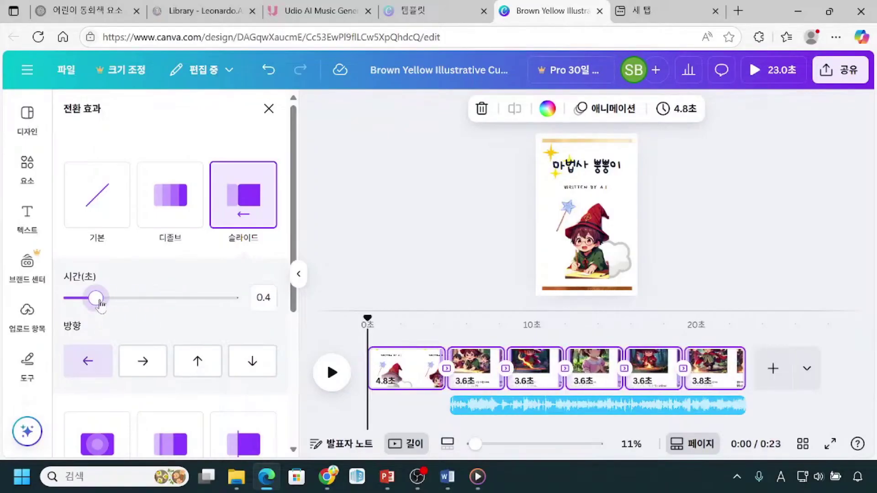
{"action": "left_click_drag", "start_coordinate": [97, 301], "coordinate": [105, 305]}
{"action": "left_click", "coordinate": [258, 316]}
{"action": "left_click", "coordinate": [258, 315]}
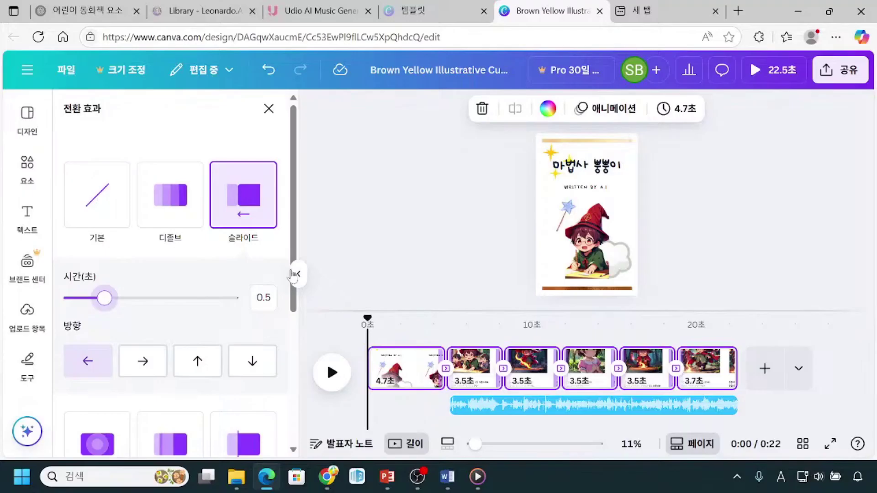
{"action": "scroll", "coordinate": [288, 297], "scroll_direction": "down", "scroll_amount": 5}
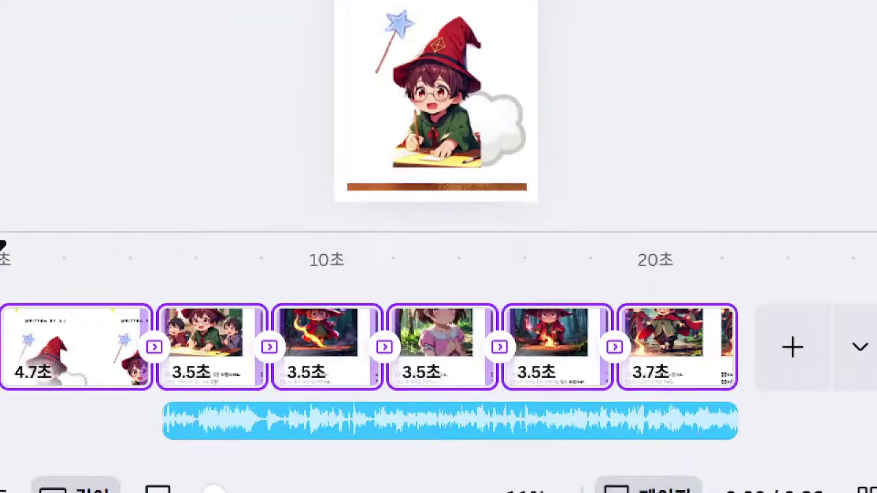
{"action": "left_click_drag", "start_coordinate": [157, 263], "coordinate": [145, 330]}
{"action": "left_click_drag", "start_coordinate": [288, 261], "coordinate": [270, 346]}
{"action": "left_click_drag", "start_coordinate": [424, 267], "coordinate": [398, 322]}
{"action": "left_click_drag", "start_coordinate": [540, 283], "coordinate": [513, 343]}
{"action": "left_click_drag", "start_coordinate": [634, 285], "coordinate": [590, 339]}
{"action": "left_click_drag", "start_coordinate": [47, 273], "coordinate": [47, 294]}
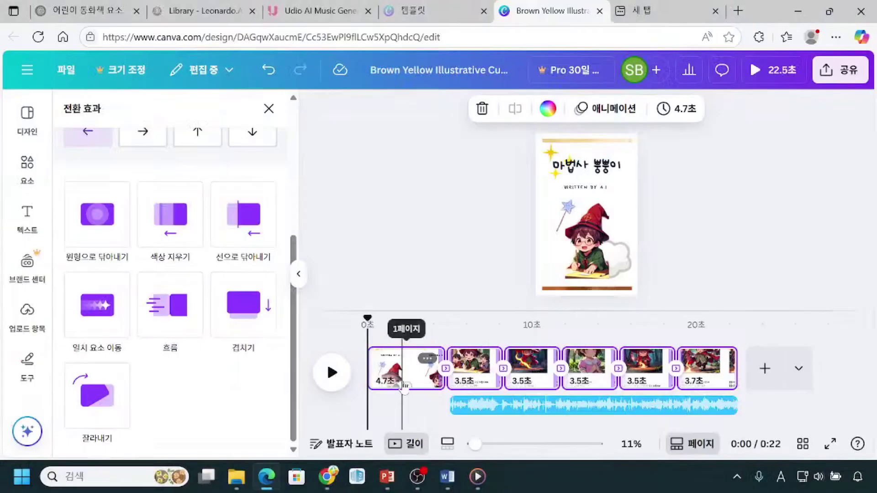
Select only page 1 on the timeline and leave the transition settings.
{"action": "left_click", "coordinate": [403, 385]}
{"action": "left_click", "coordinate": [404, 385]}
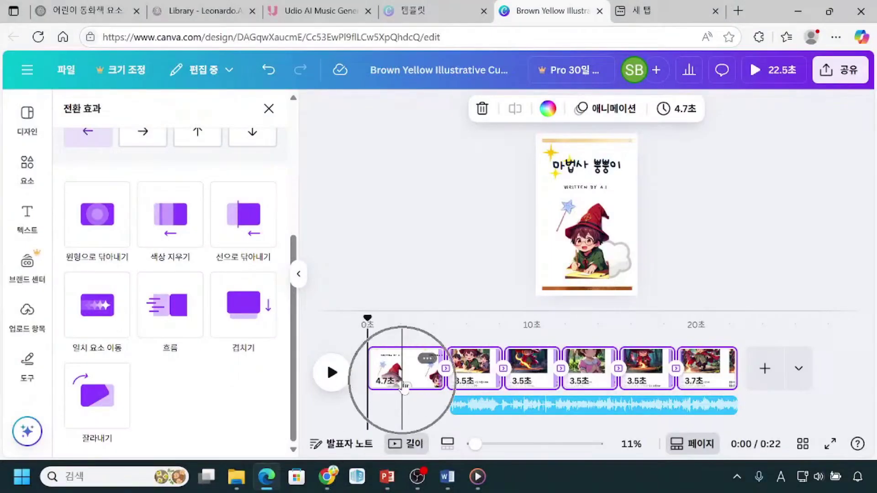
{"action": "left_click", "coordinate": [404, 385]}
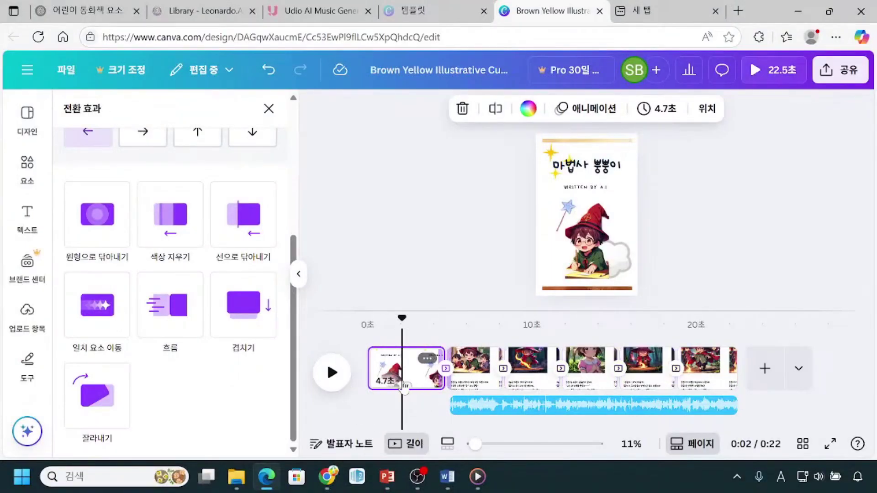
{"action": "left_click", "coordinate": [404, 385]}
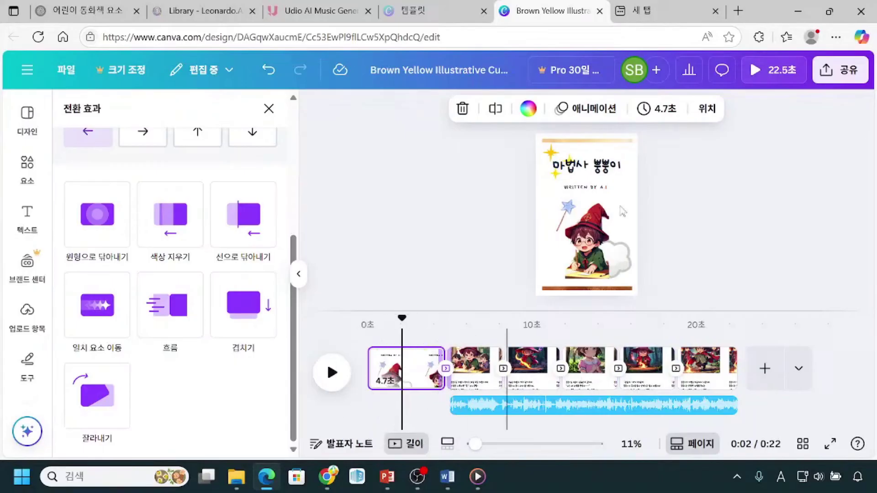
{"action": "left_click", "coordinate": [674, 120]}
{"action": "left_click", "coordinate": [674, 121]}
{"action": "left_click", "coordinate": [674, 121]}
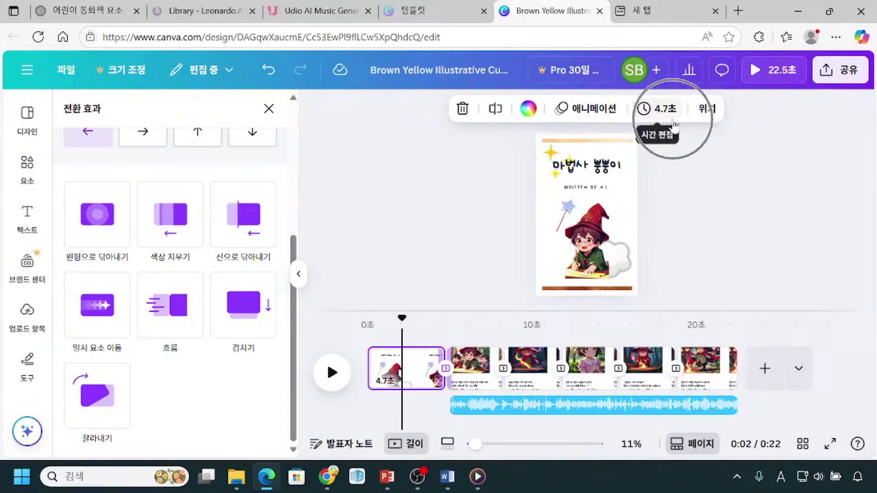
{"action": "left_click", "coordinate": [731, 243]}
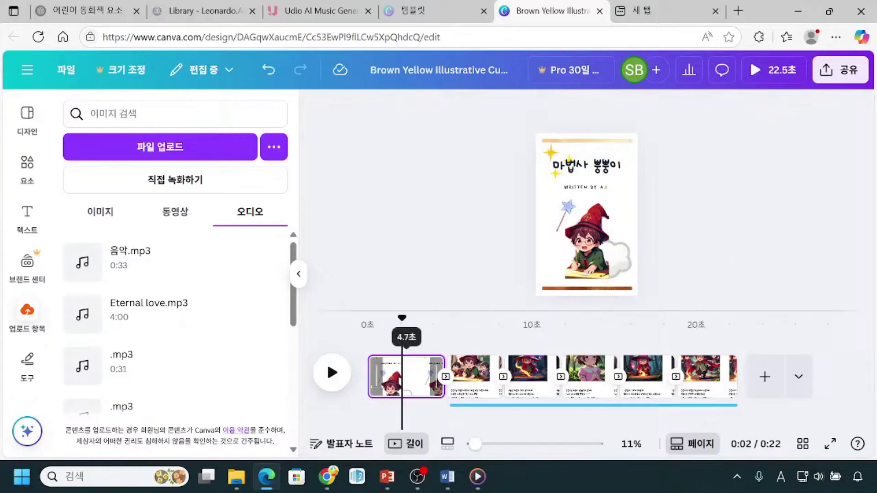
Return the playhead to the start of page 1 and play the timeline into page 3 with the system volume raised.
{"action": "left_click", "coordinate": [436, 224]}
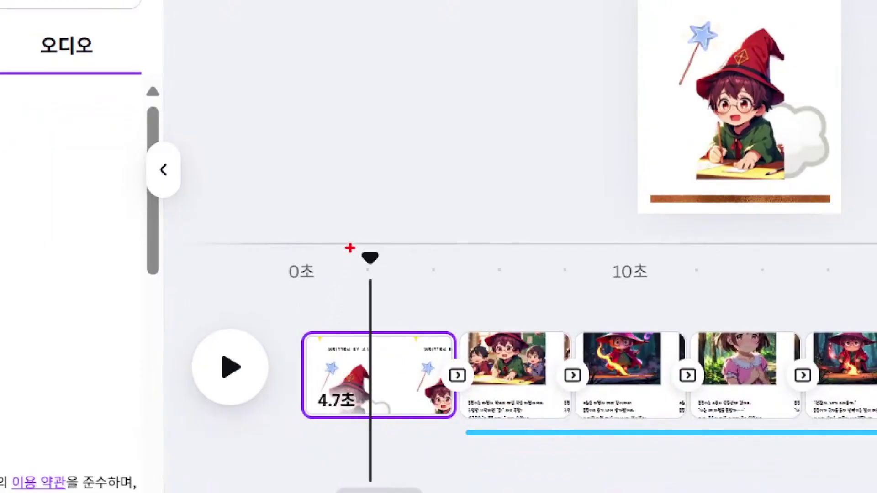
{"action": "left_click_drag", "start_coordinate": [350, 248], "coordinate": [391, 490]}
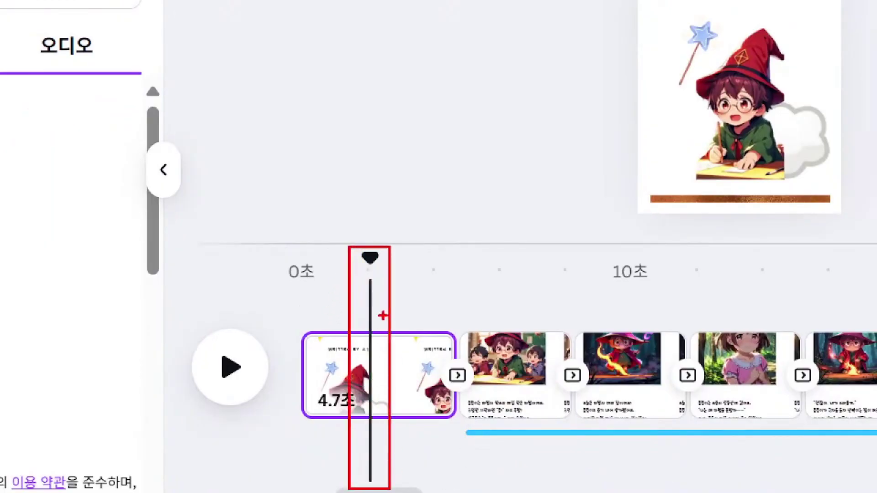
{"action": "mouse_move", "coordinate": [374, 251]}
{"action": "left_mouse_down"}
{"action": "mouse_move", "coordinate": [351, 274]}
{"action": "mouse_move", "coordinate": [383, 259]}
{"action": "left_mouse_up"}
{"action": "left_click_drag", "start_coordinate": [381, 296], "coordinate": [311, 287]}
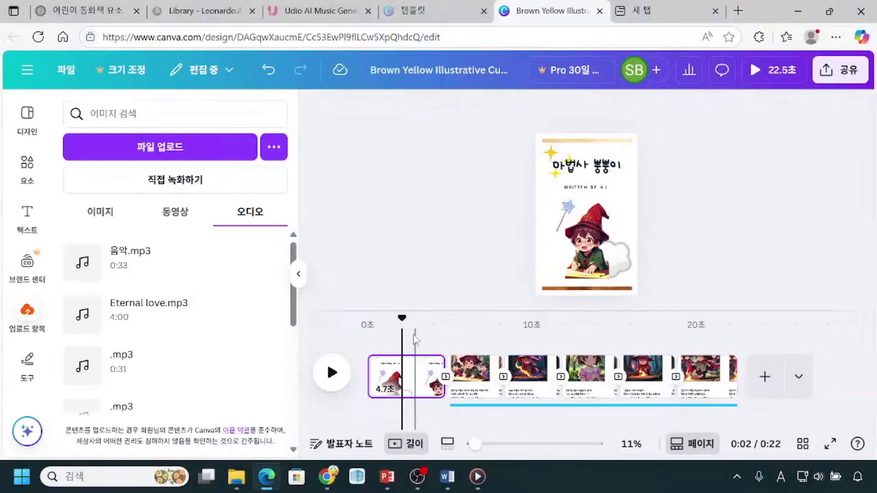
{"action": "left_click_drag", "start_coordinate": [371, 274], "coordinate": [344, 287]}
{"action": "left_click_drag", "start_coordinate": [389, 333], "coordinate": [368, 335]}
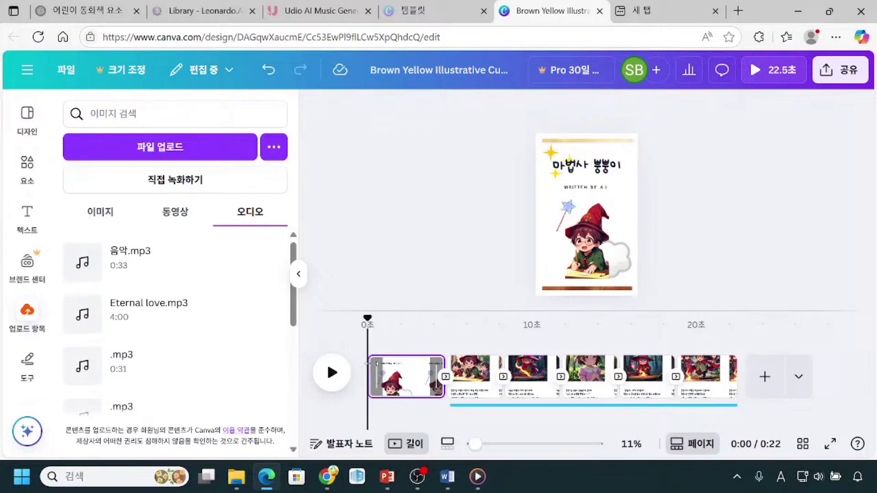
{"action": "left_click", "coordinate": [327, 381]}
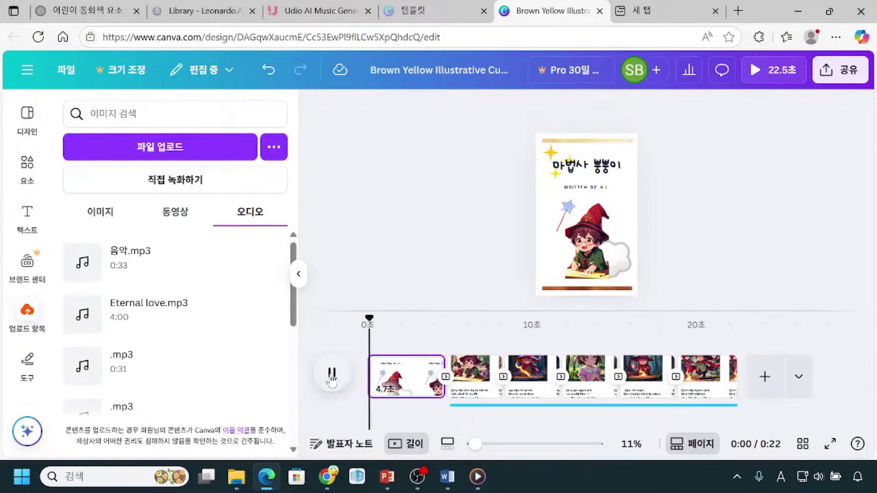
{"action": "key", "text": "XF86AudioRaiseVolume"}
{"action": "key", "text": "XF86AudioRaiseVolume"}
{"action": "key", "text": "XF86AudioRaiseVolume"}
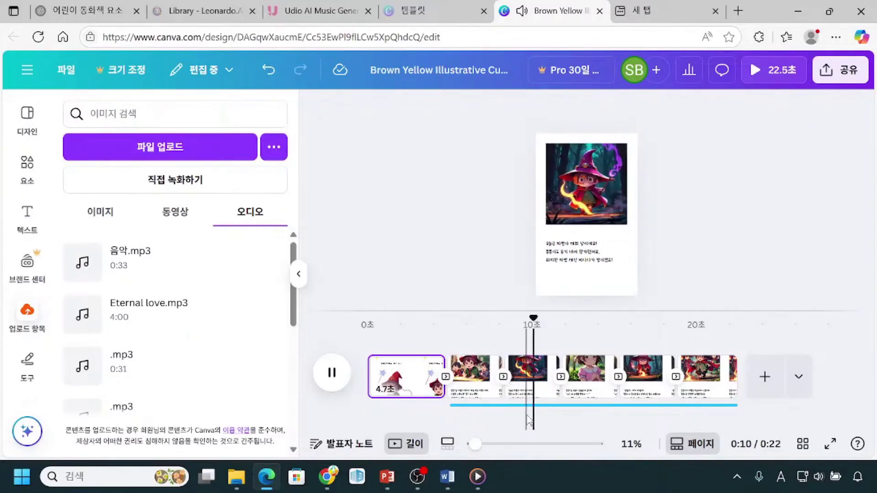
{"action": "left_click", "coordinate": [333, 373]}
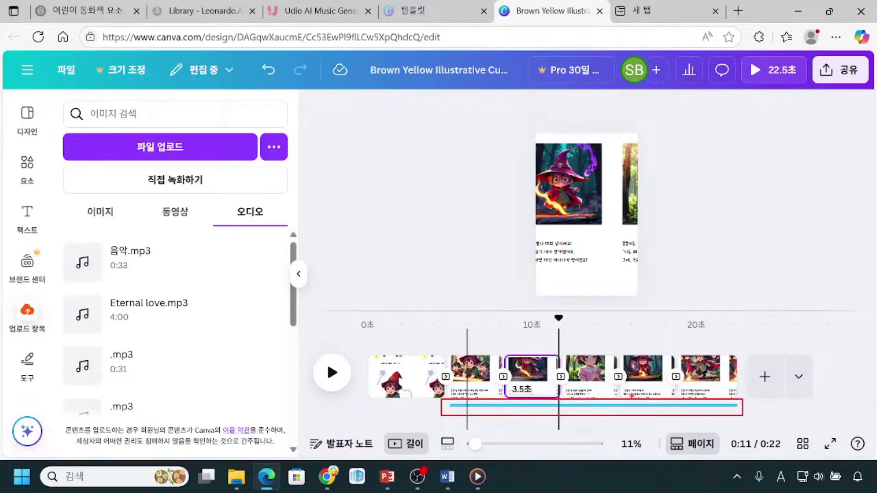
Select the background music track under the pages and lower its volume to 41.
{"action": "left_click", "coordinate": [543, 408]}
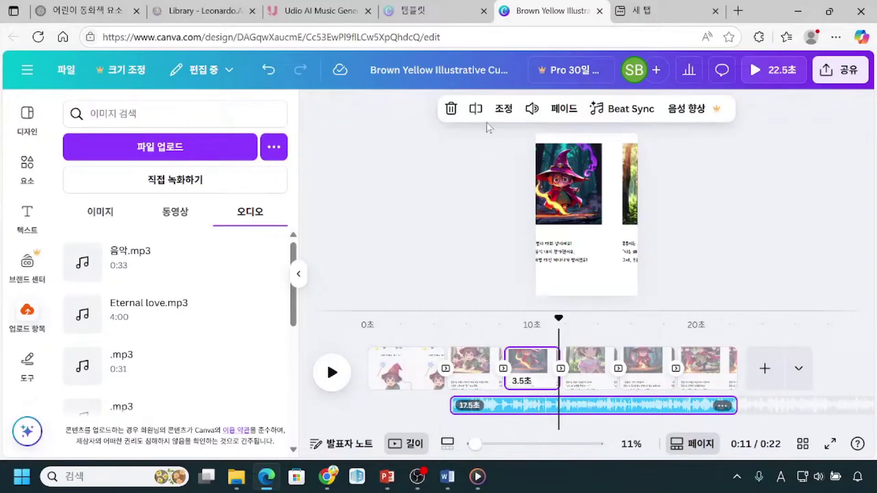
{"action": "left_click", "coordinate": [531, 110]}
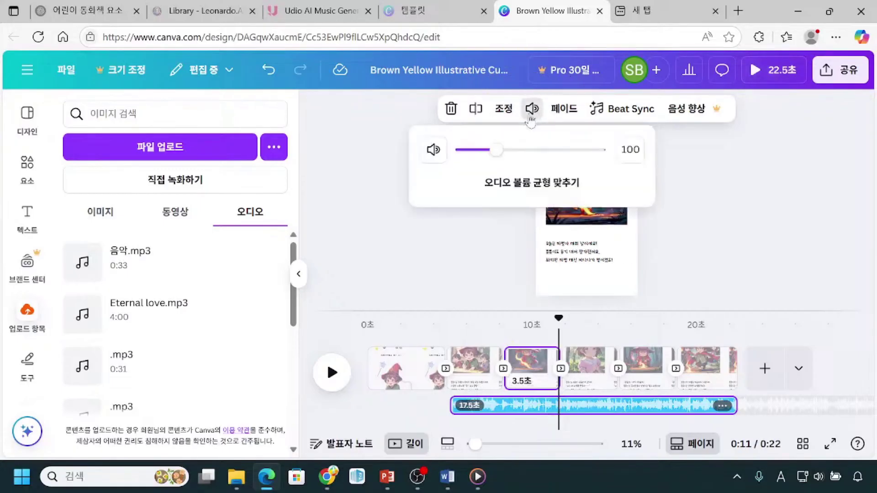
{"action": "left_click_drag", "start_coordinate": [498, 154], "coordinate": [476, 156]}
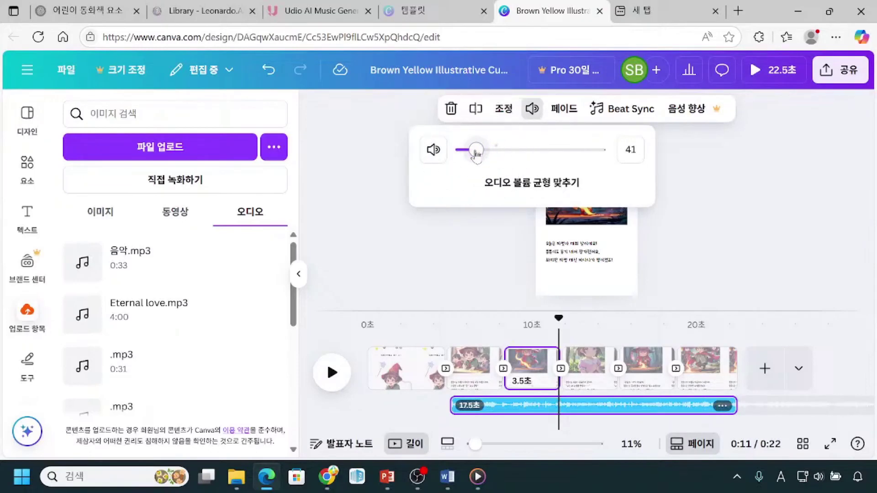
Set both the fade-in (페이드인) and fade-out (페이드아웃) of the background music to 0.7 seconds.
{"action": "left_click", "coordinate": [573, 119]}
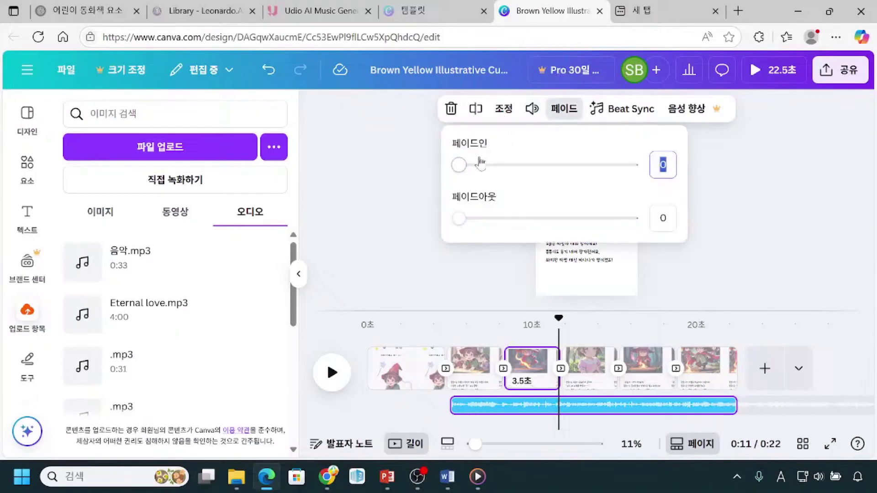
{"action": "left_click_drag", "start_coordinate": [459, 165], "coordinate": [472, 165]}
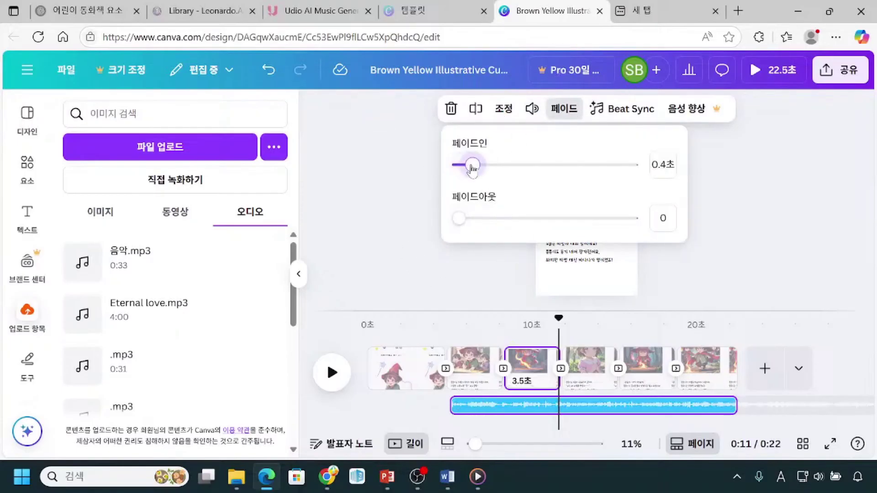
{"action": "left_click_drag", "start_coordinate": [459, 219], "coordinate": [478, 220]}
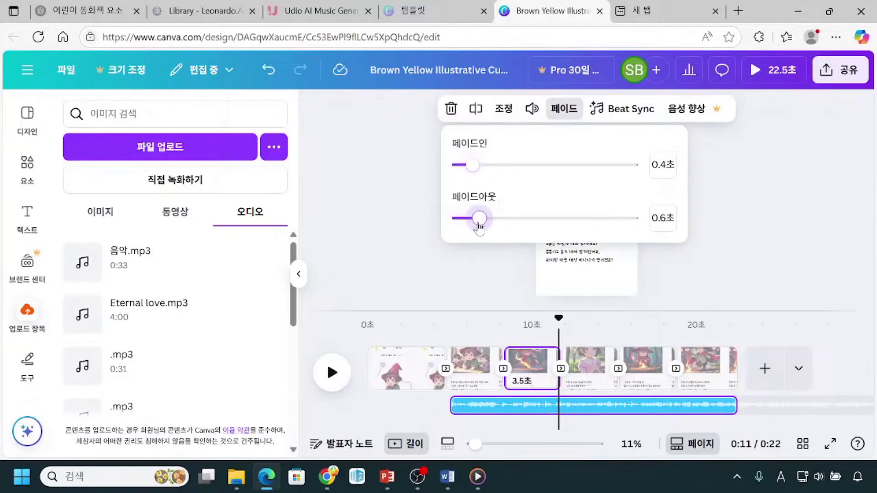
{"action": "mouse_move", "coordinate": [473, 167]}
{"action": "left_mouse_down"}
{"action": "mouse_move", "coordinate": [495, 179]}
{"action": "mouse_move", "coordinate": [484, 179]}
{"action": "left_mouse_up"}
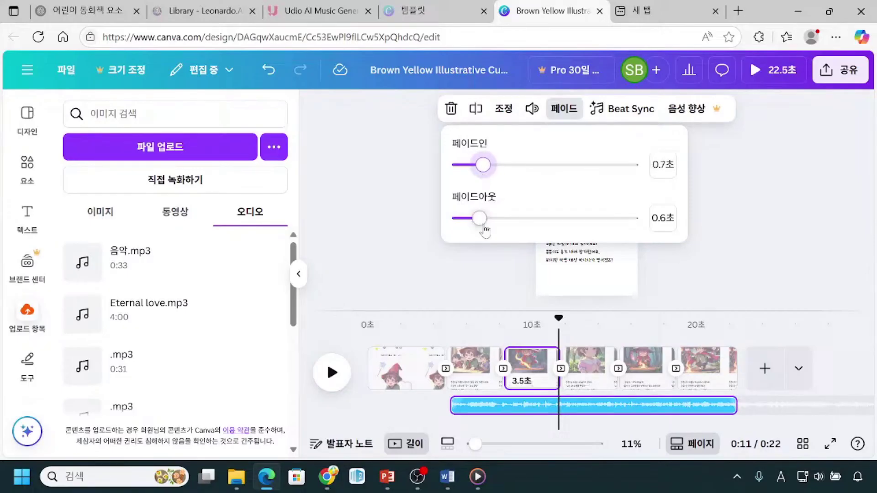
{"action": "left_click_drag", "start_coordinate": [480, 219], "coordinate": [483, 219]}
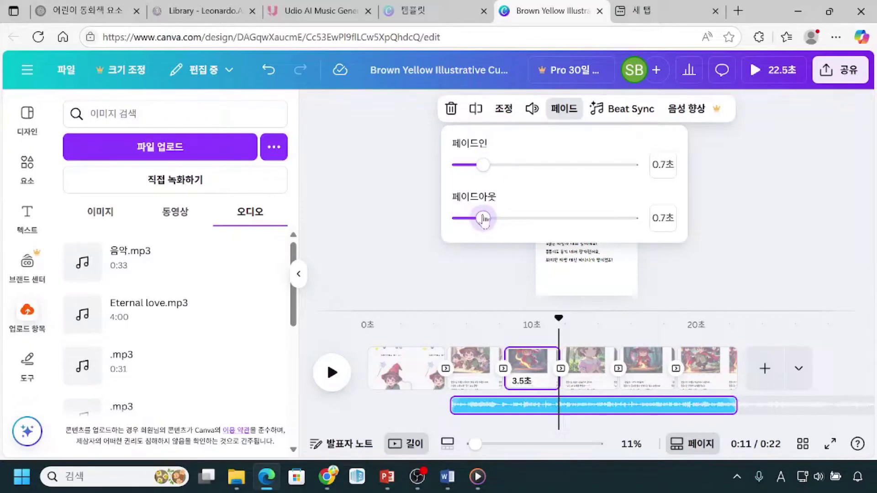
{"action": "left_click", "coordinate": [387, 236]}
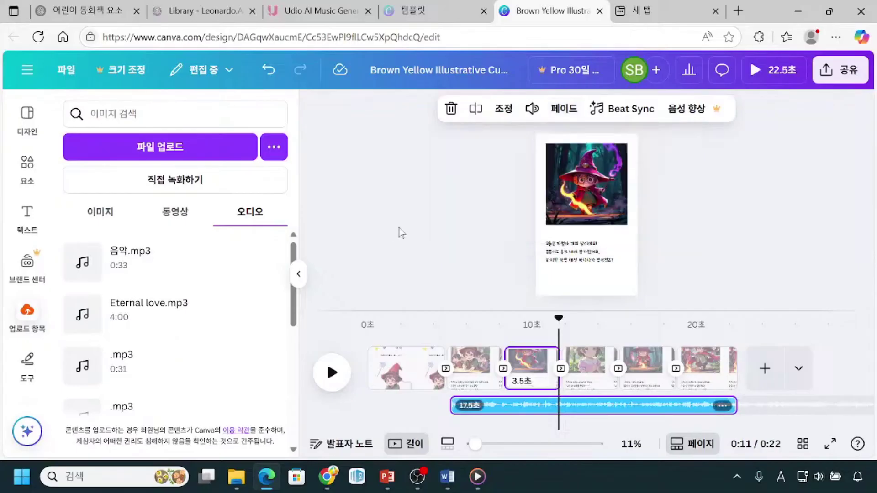
Extend the start of the background music track back to 0 seconds so it also covers page 1.
{"action": "left_click", "coordinate": [577, 413]}
{"action": "left_click", "coordinate": [384, 379]}
{"action": "left_click", "coordinate": [385, 379]}
{"action": "left_click", "coordinate": [384, 379]}
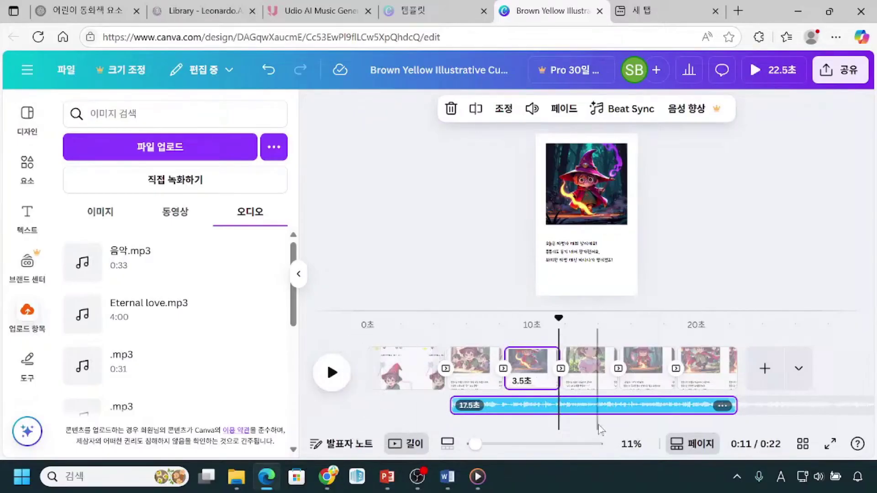
{"action": "mouse_move", "coordinate": [455, 404]}
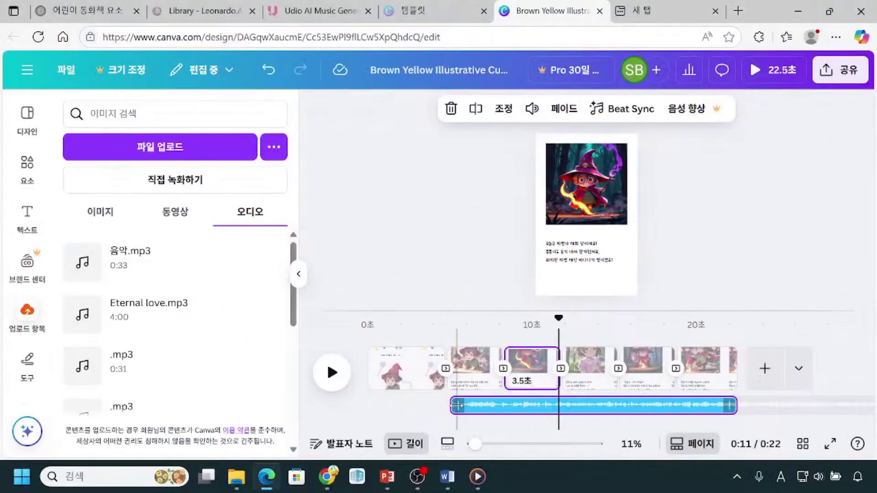
{"action": "left_click_drag", "start_coordinate": [460, 408], "coordinate": [367, 411]}
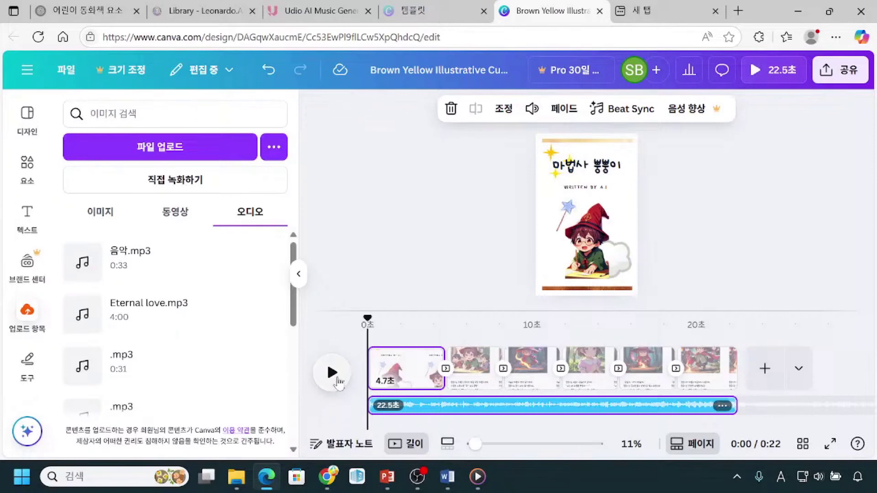
Play the timeline from page 1 into page 3 to check the music, lowering the system volume to 36, and pause it.
{"action": "mouse_move", "coordinate": [359, 304]}
{"action": "left_mouse_down"}
{"action": "mouse_move", "coordinate": [371, 400]}
{"action": "mouse_move", "coordinate": [386, 434]}
{"action": "left_mouse_up"}
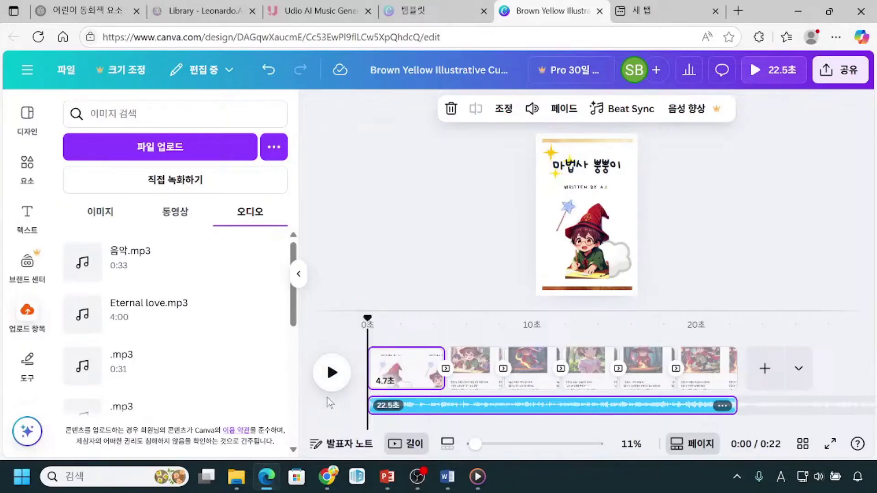
{"action": "left_click", "coordinate": [332, 386]}
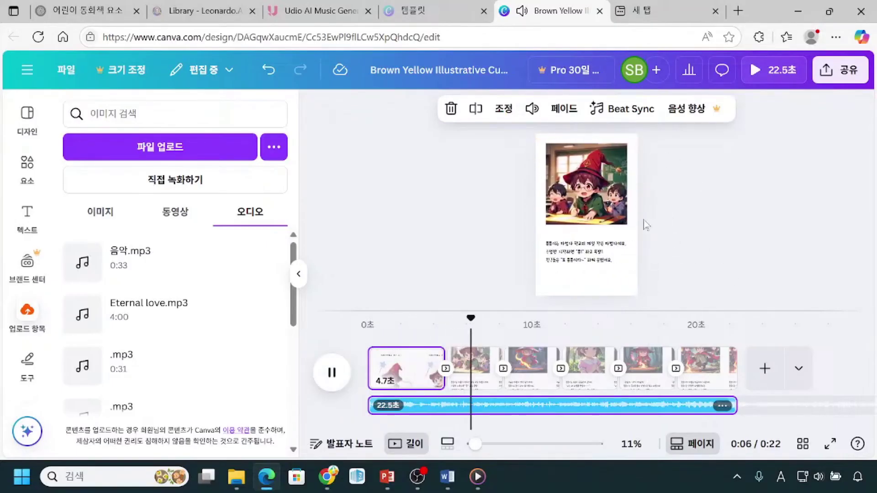
{"action": "key", "text": "XF86AudioLowerVolume"}
{"action": "key", "text": "XF86AudioLowerVolume"}
{"action": "key", "text": "XF86AudioLowerVolume"}
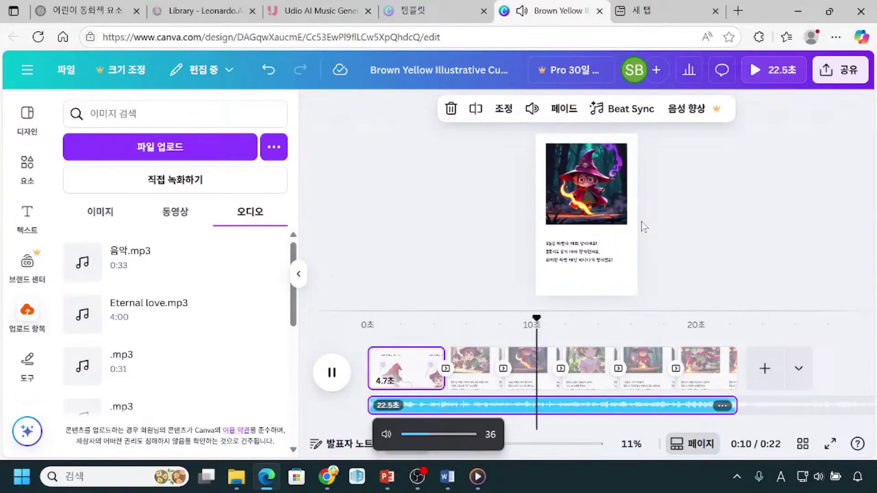
{"action": "left_click", "coordinate": [330, 388]}
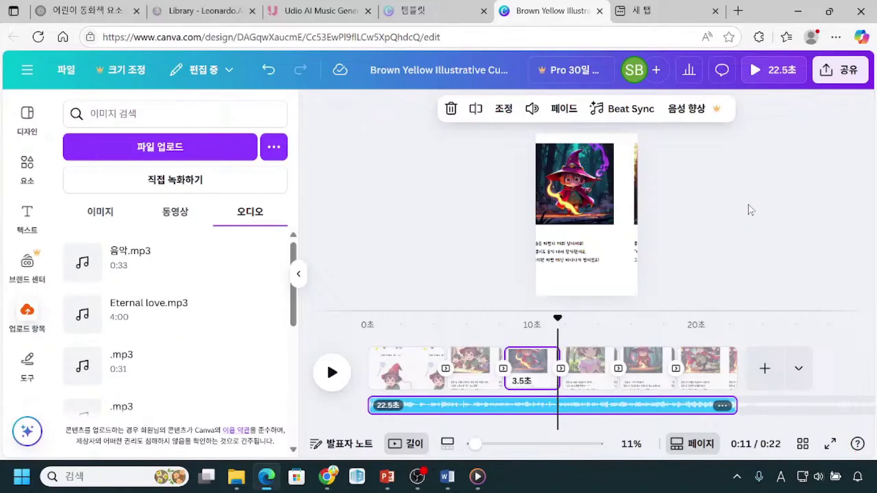
Play the full-screen preview of the picture book, close it and deselect the music track.
{"action": "left_click", "coordinate": [789, 80]}
{"action": "left_click", "coordinate": [772, 84]}
{"action": "left_click", "coordinate": [772, 84]}
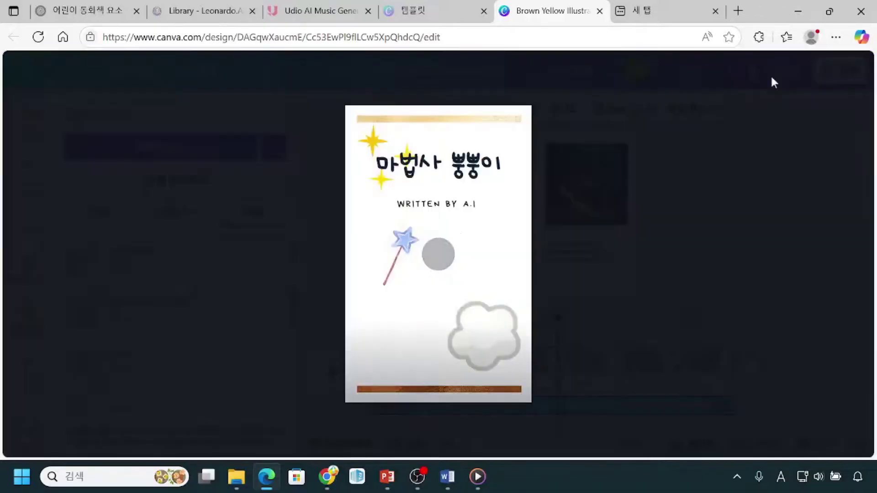
{"action": "left_click", "coordinate": [34, 70]}
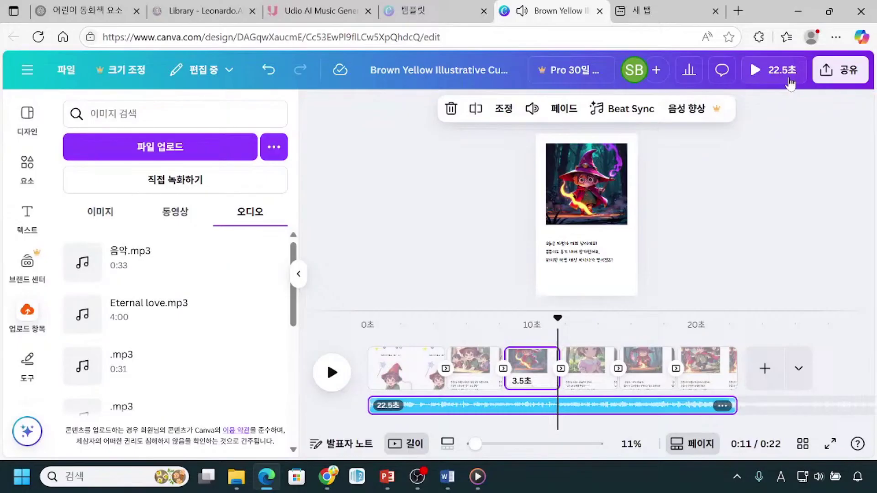
{"action": "left_click", "coordinate": [749, 269]}
Download pages 1 to 6 of the picture book as a single MP4 video (MP4 동영상).
{"action": "left_click", "coordinate": [858, 82]}
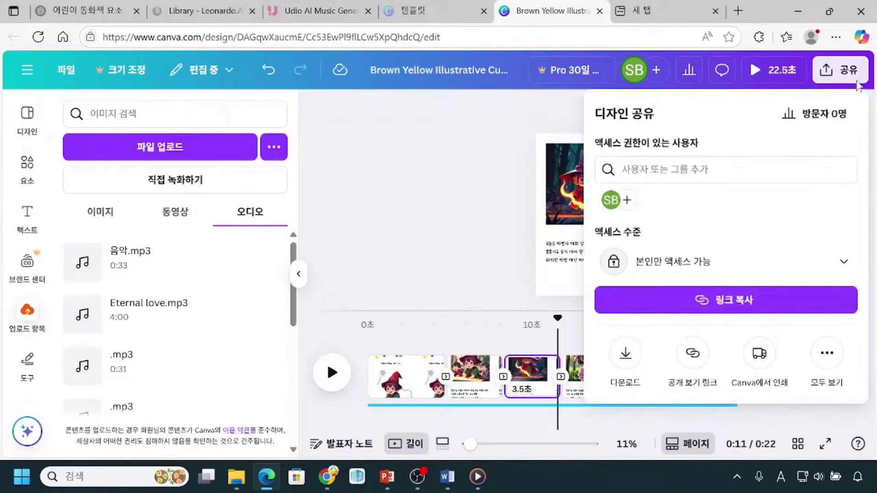
{"action": "key", "text": "Escape"}
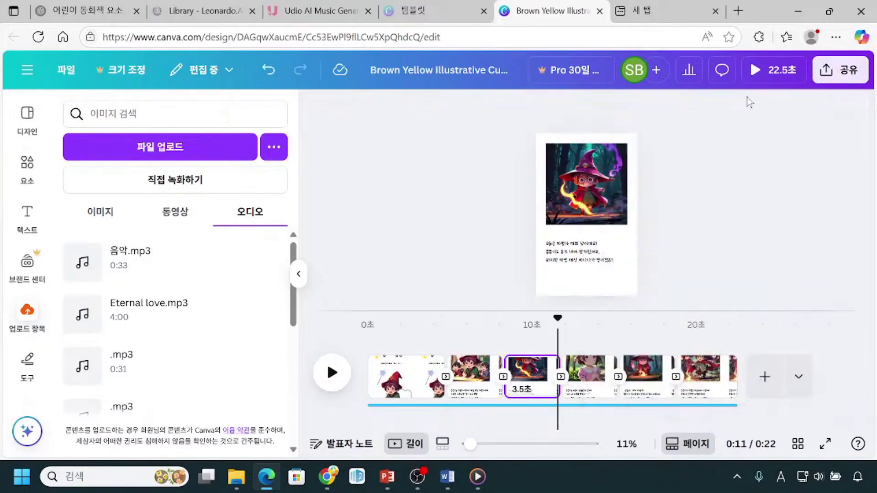
{"action": "left_click", "coordinate": [853, 88]}
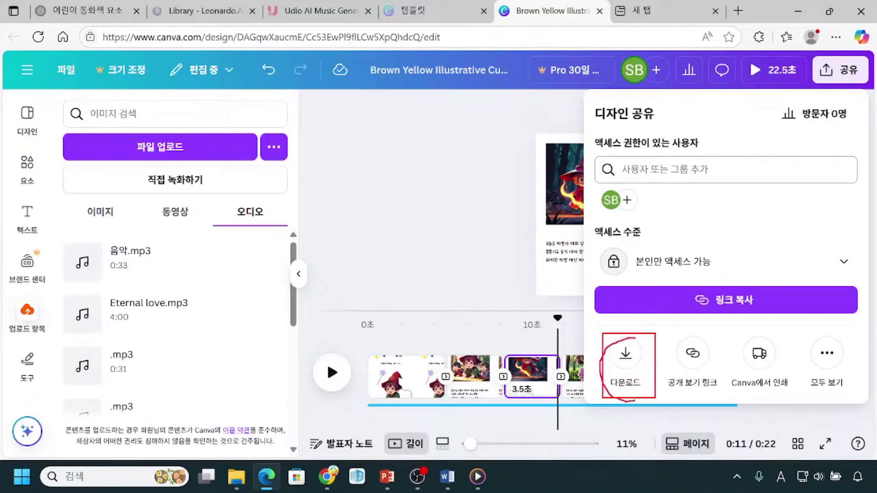
{"action": "left_click", "coordinate": [626, 362]}
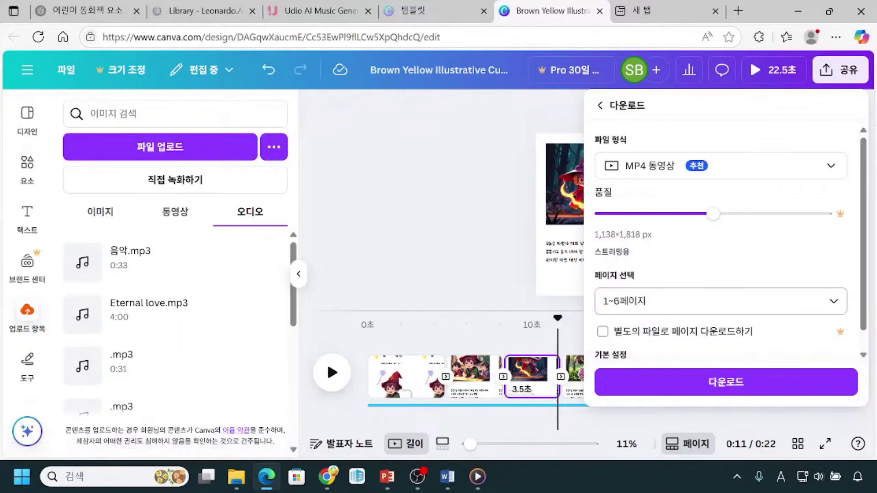
{"action": "left_click", "coordinate": [835, 311]}
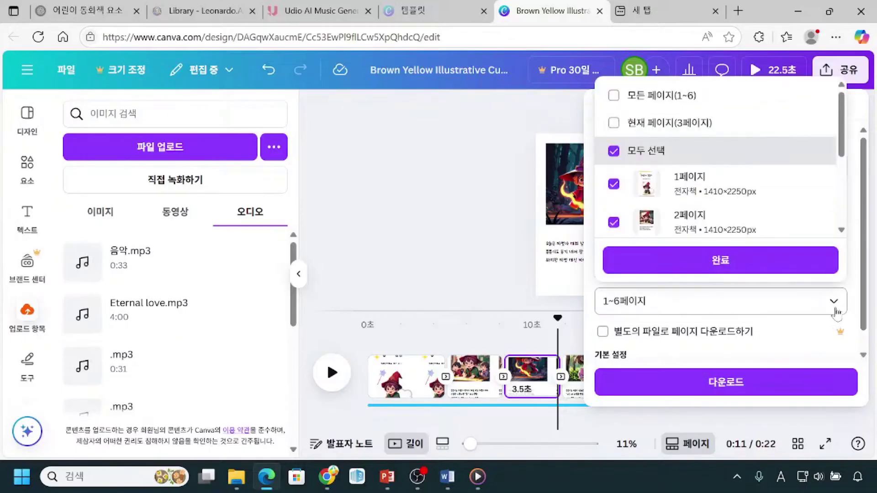
{"action": "left_click_drag", "start_coordinate": [843, 143], "coordinate": [845, 213]}
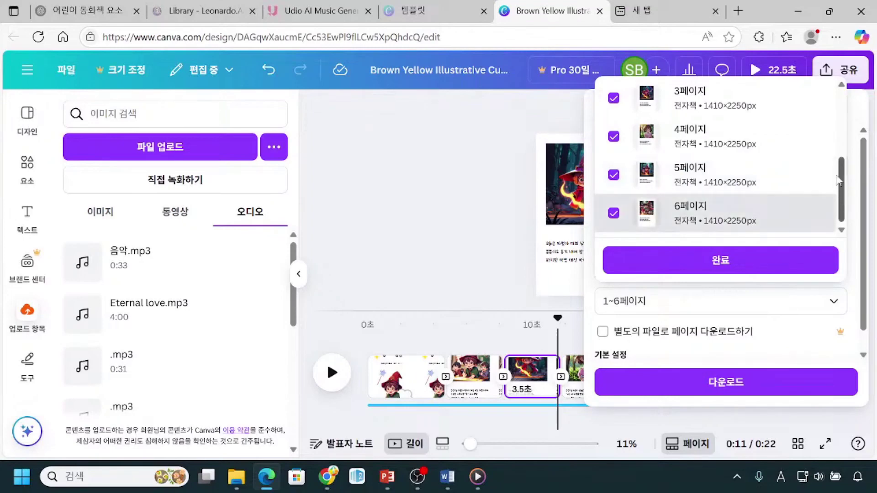
{"action": "left_click", "coordinate": [784, 260]}
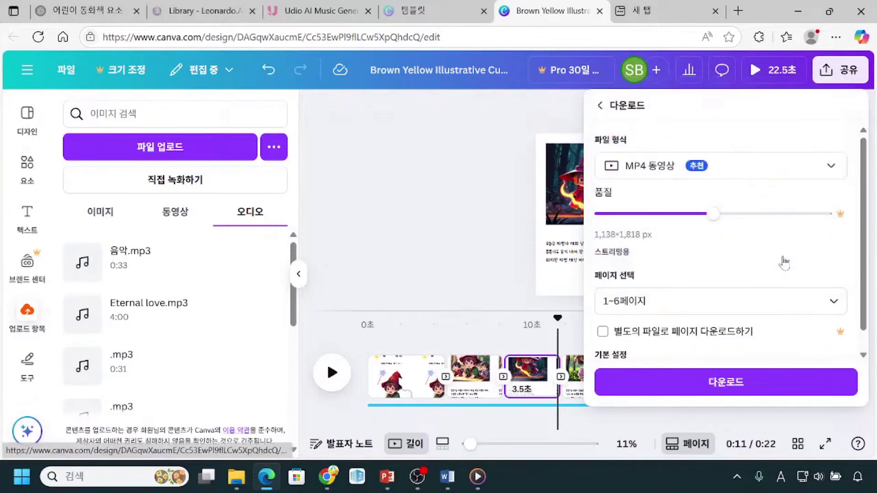
{"action": "scroll", "coordinate": [784, 283], "scroll_direction": "down", "scroll_amount": 1}
{"action": "left_click", "coordinate": [698, 384]}
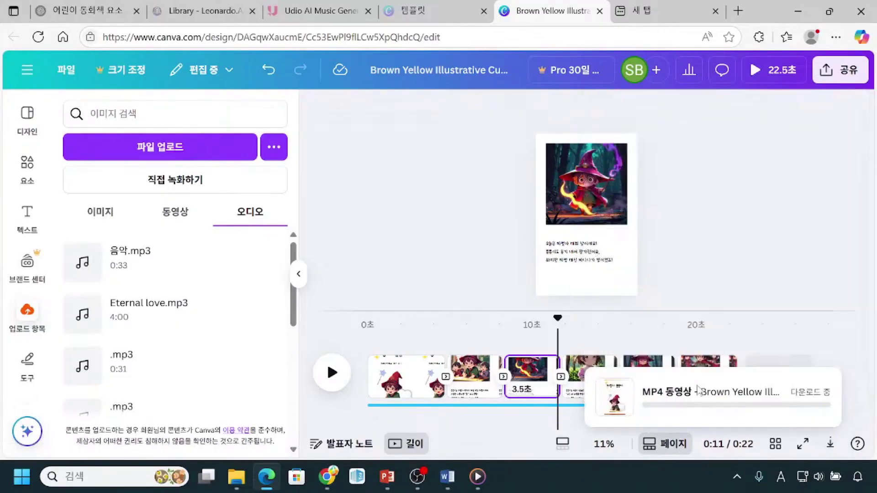